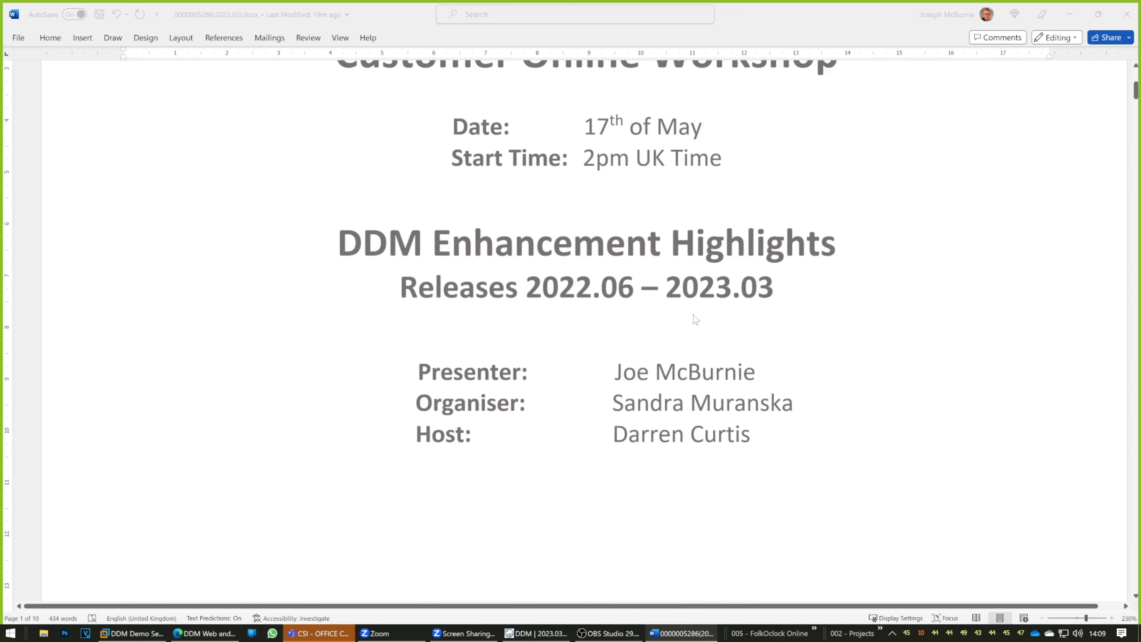
Scroll the workshop notes to the Administration section and select the DDMC-9218 description box
scroll(696, 320, down, 20)
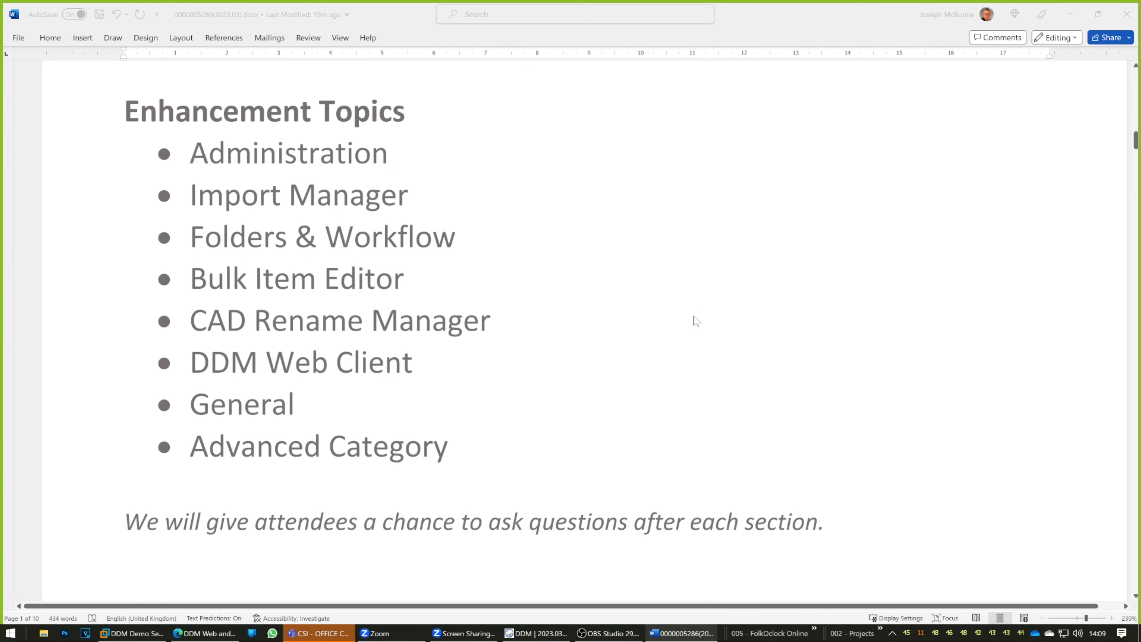
scroll(695, 320, down, 8)
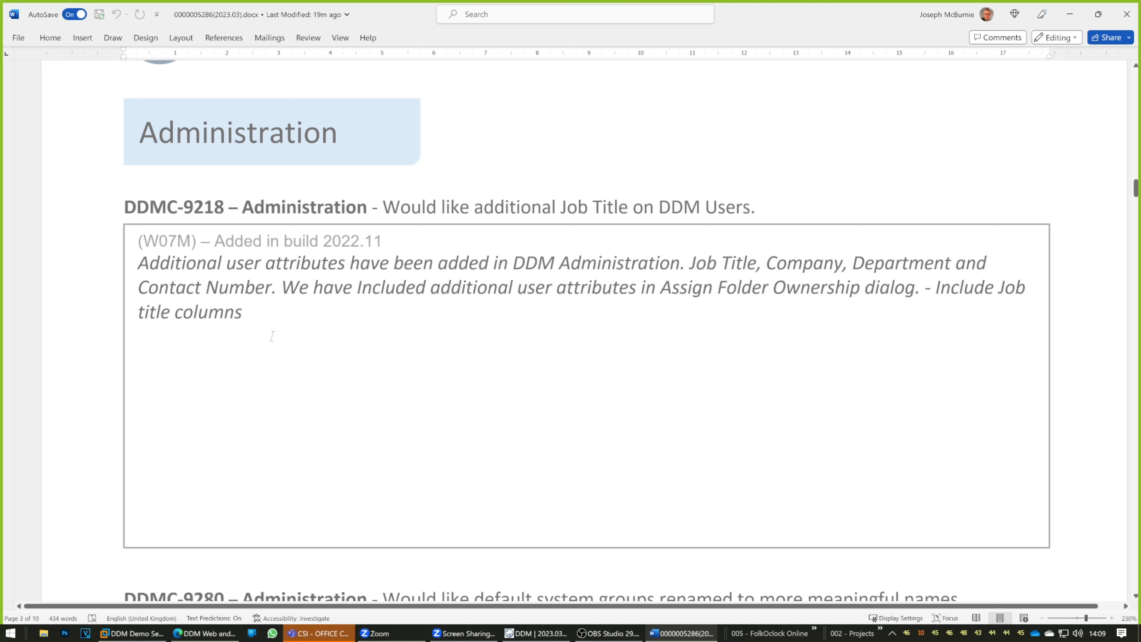
click(241, 394)
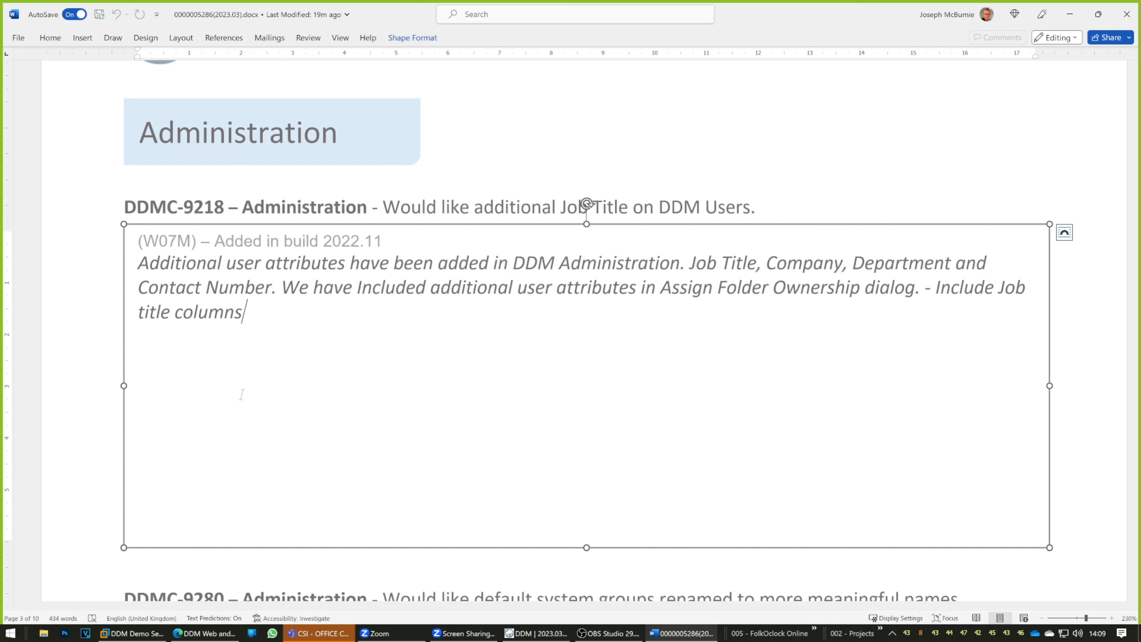
Close the workshop notes and view the DDM Release 2023.03 project's details in an enlarged panel
click(1126, 14)
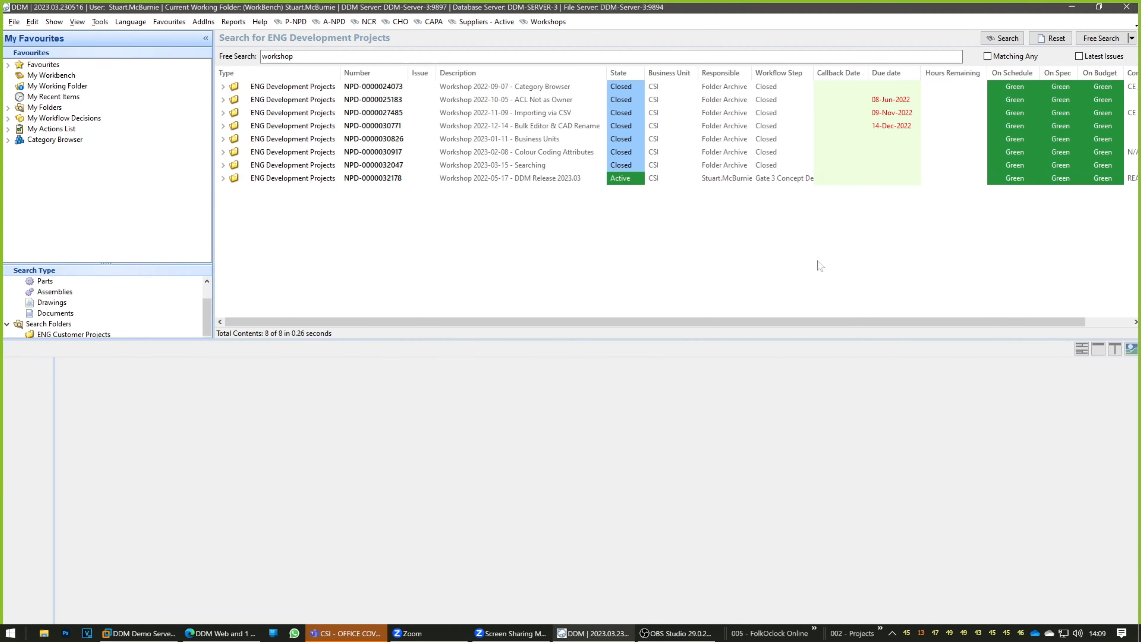
click(529, 179)
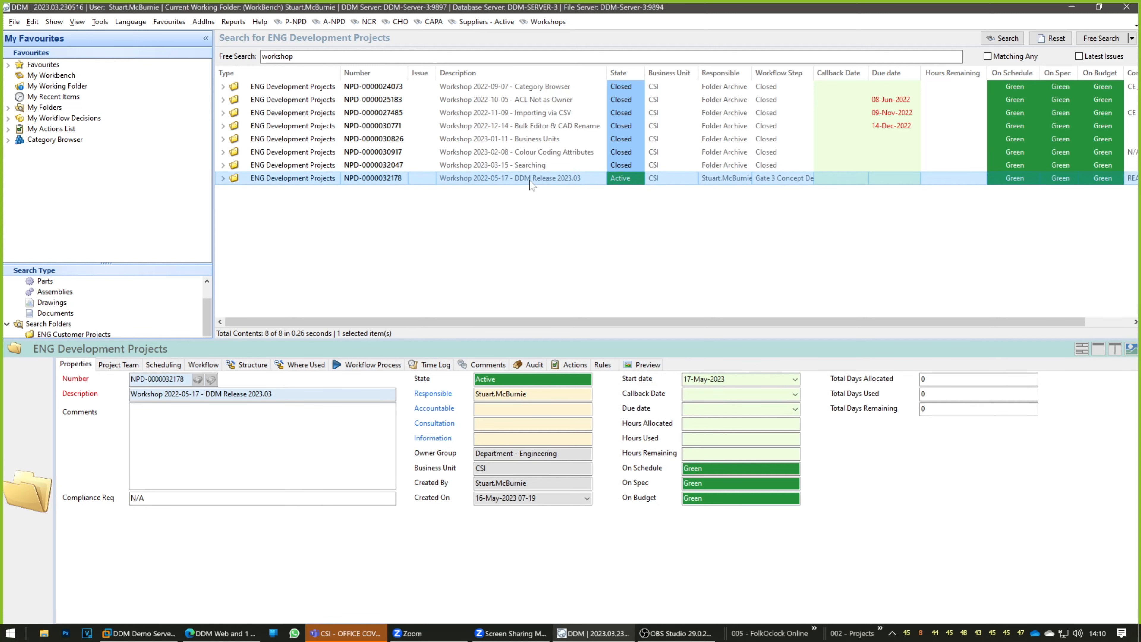
drag(55, 411, 211, 412)
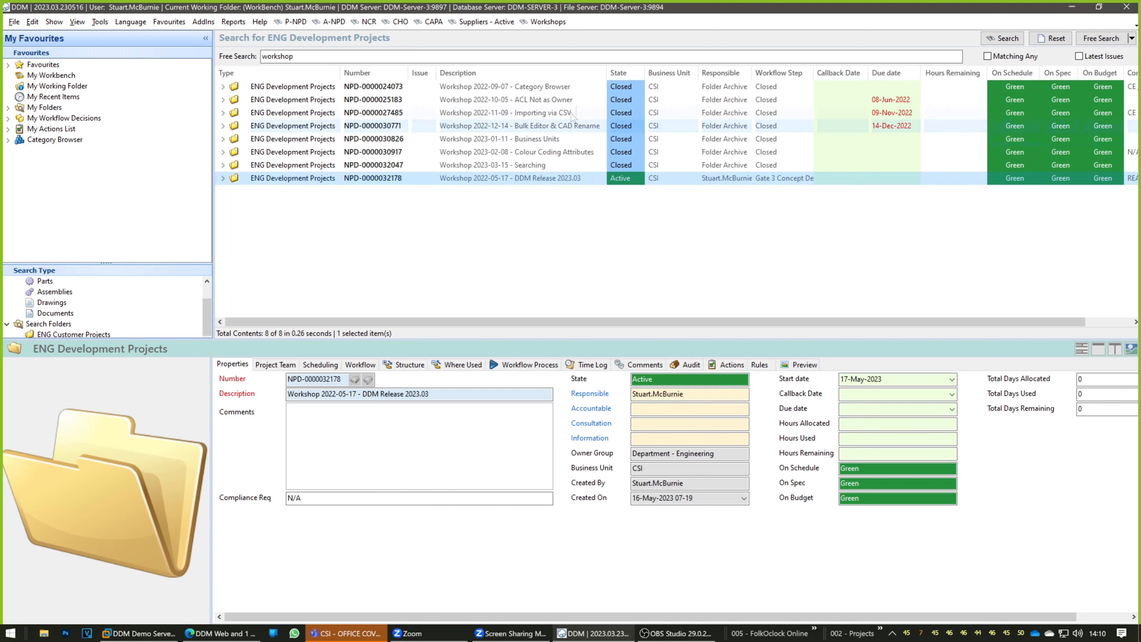
Review details of the Category Browser, ACL, CSV, Bulk Editor, Business Units, Colour Coding and Searching workshops
click(588, 90)
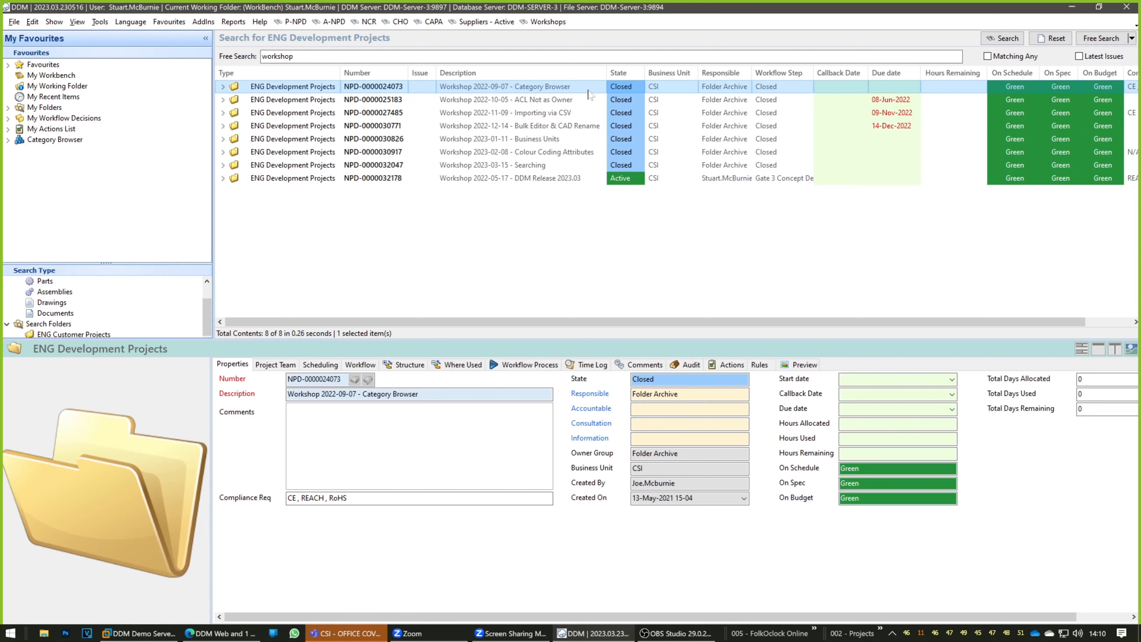
click(592, 105)
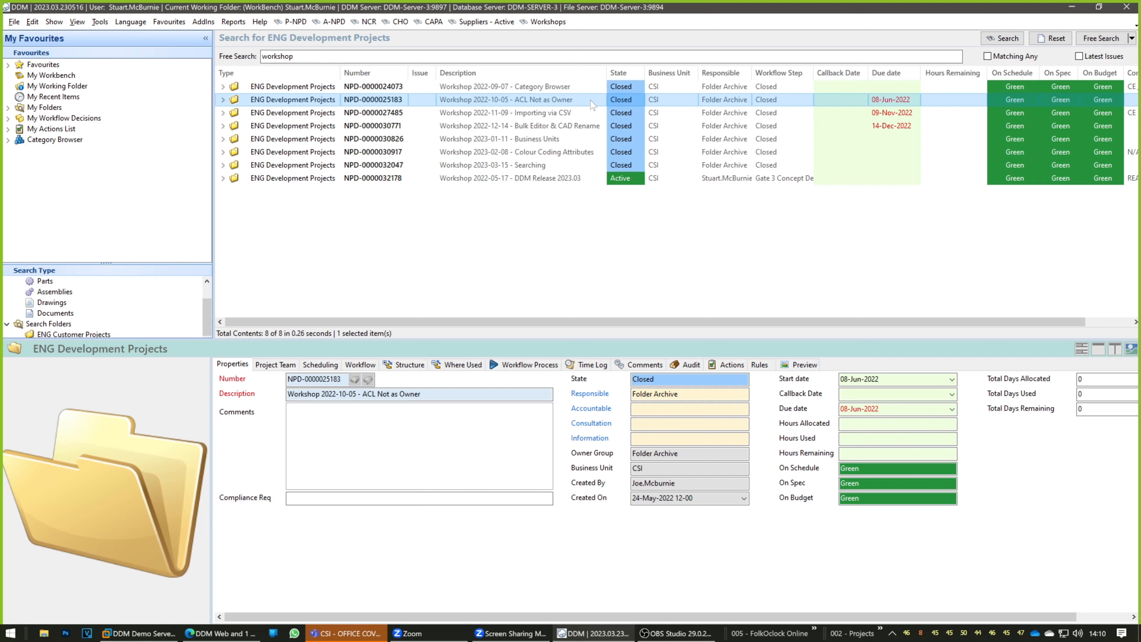
click(591, 114)
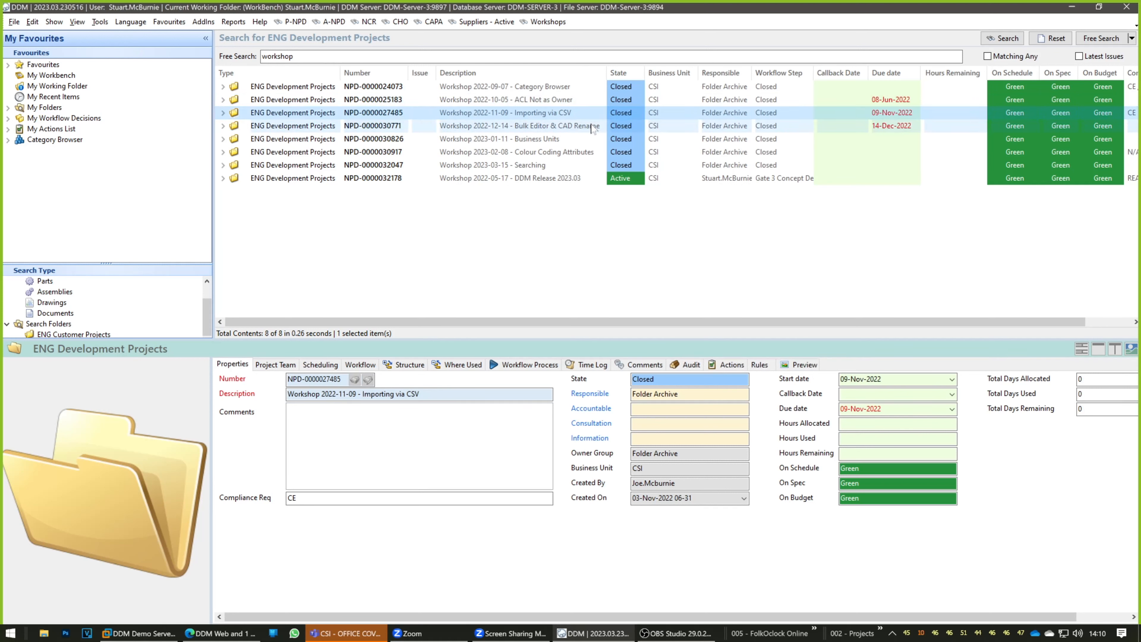
click(592, 126)
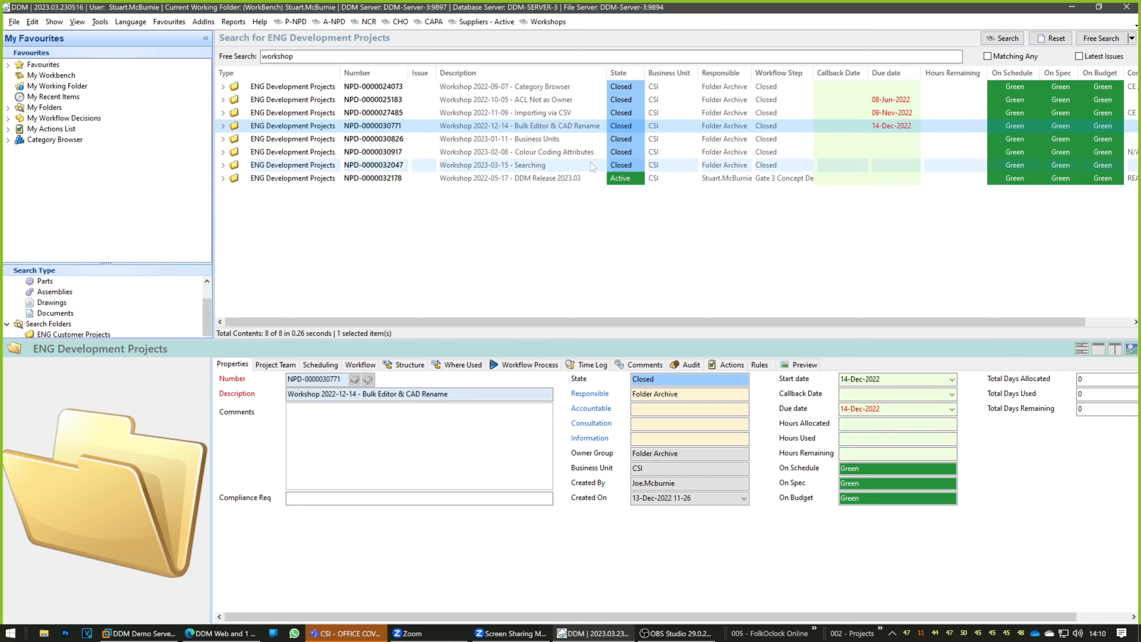
click(580, 138)
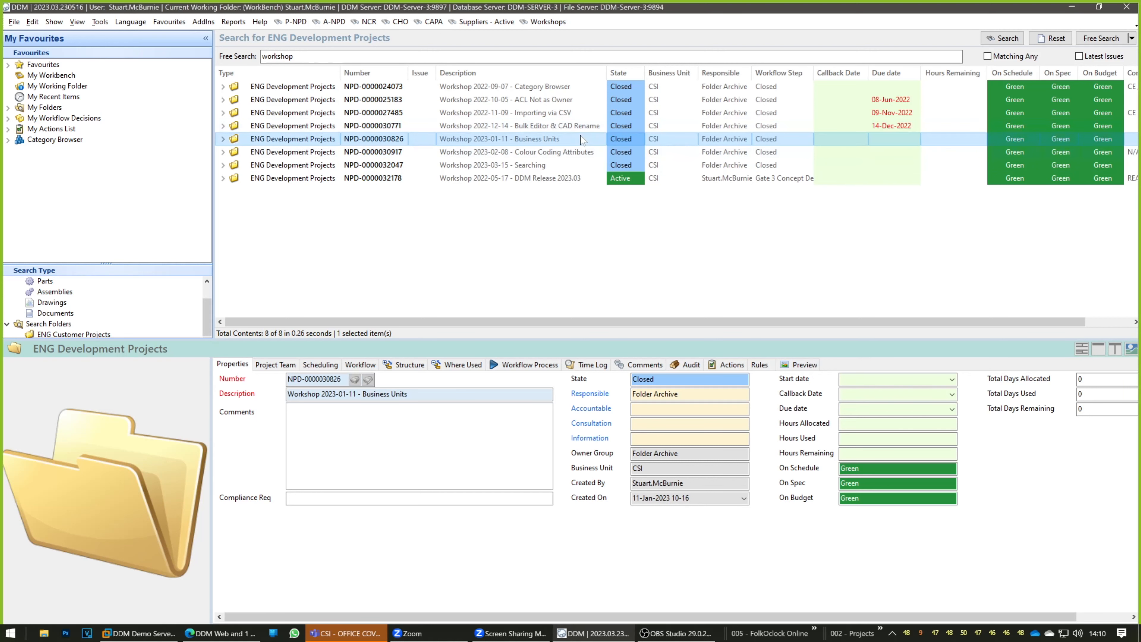
click(586, 155)
click(585, 169)
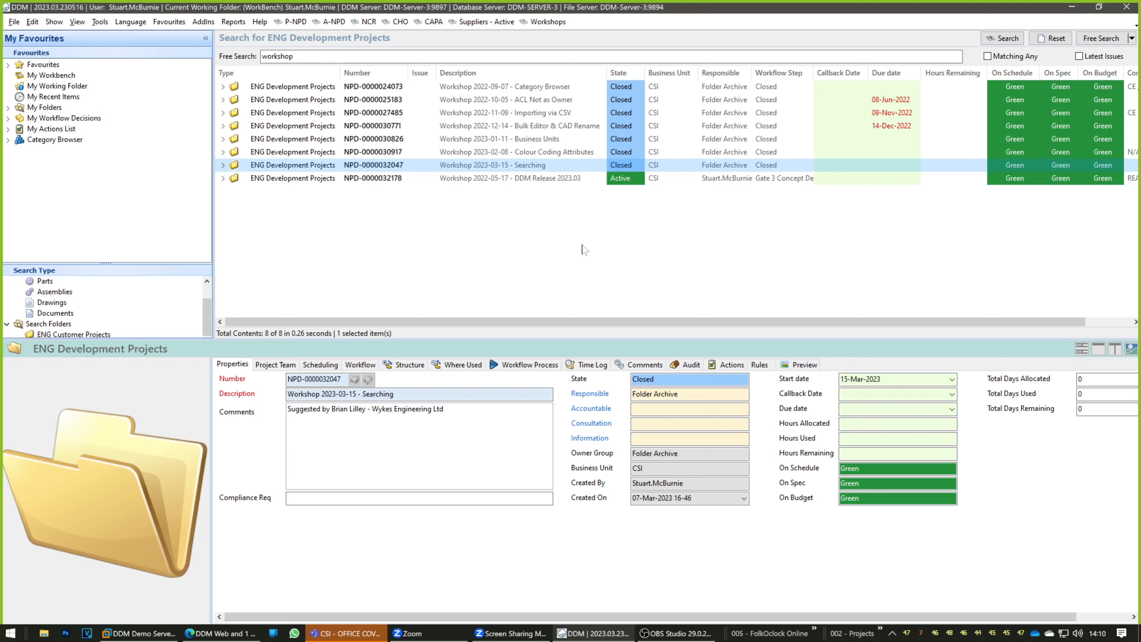
click(566, 181)
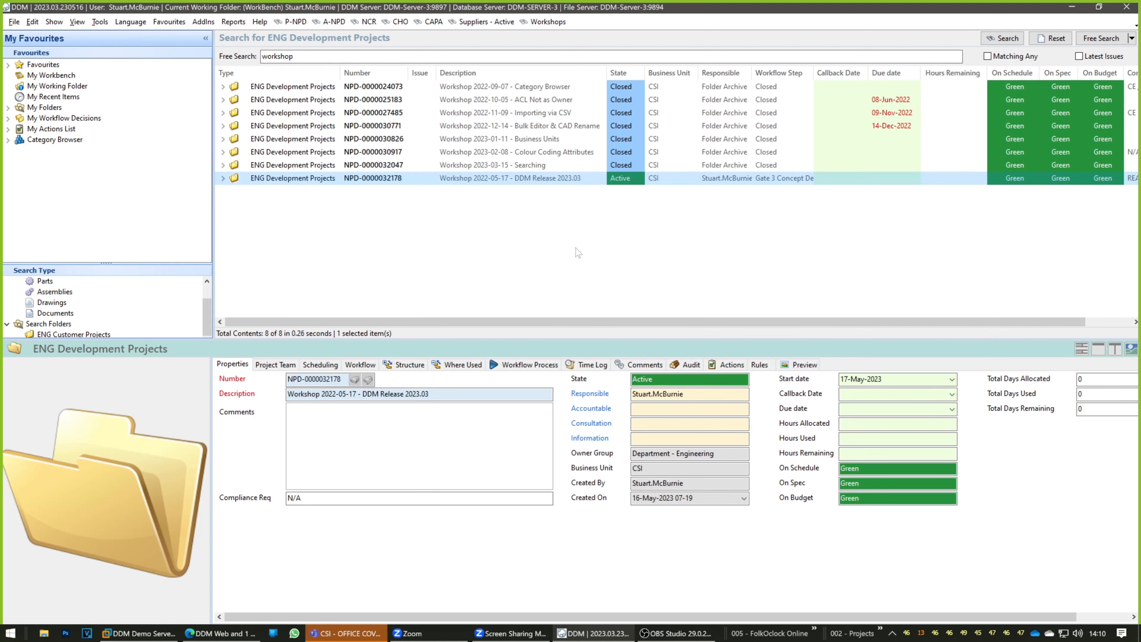
click(728, 365)
double_click(585, 178)
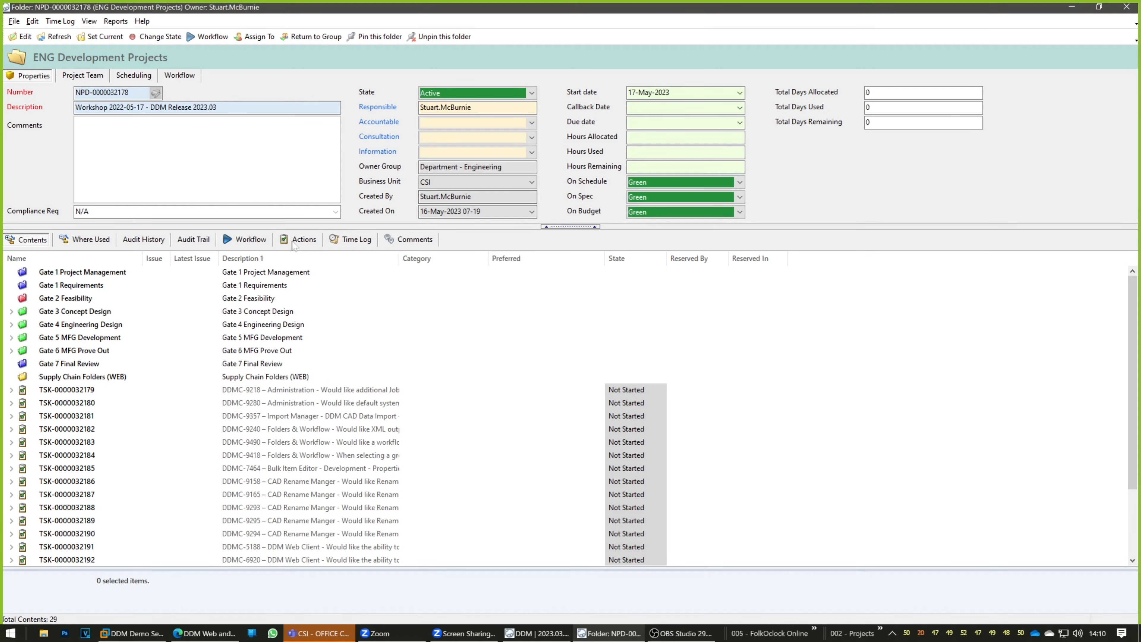
List the folder's task actions, select task DDMC-9218, then return to the main DDM window
click(292, 241)
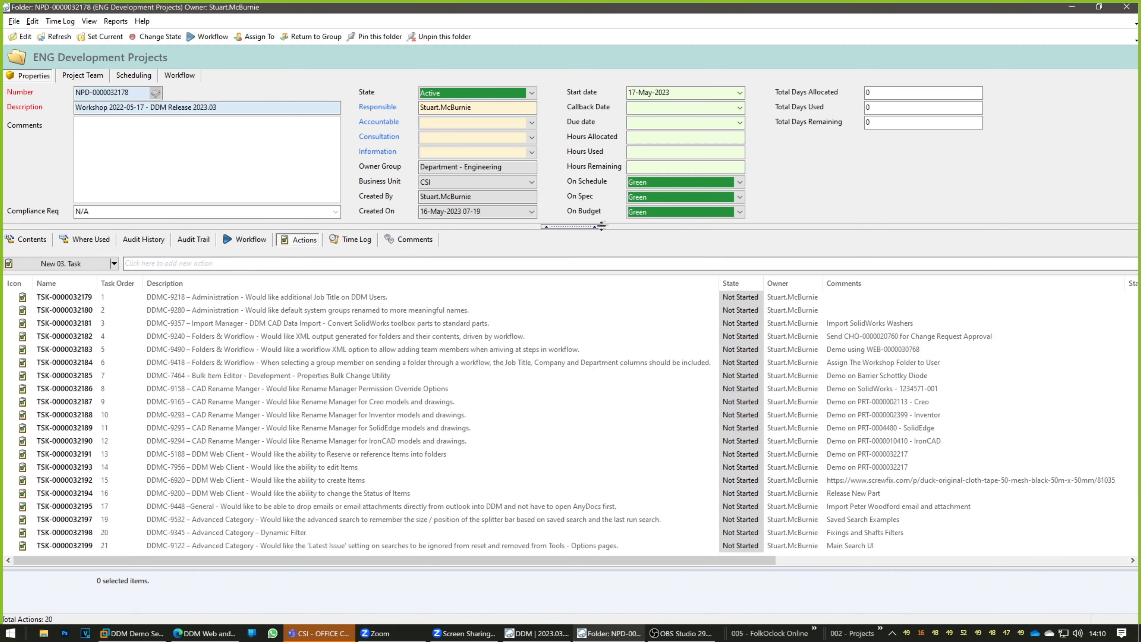
click(401, 298)
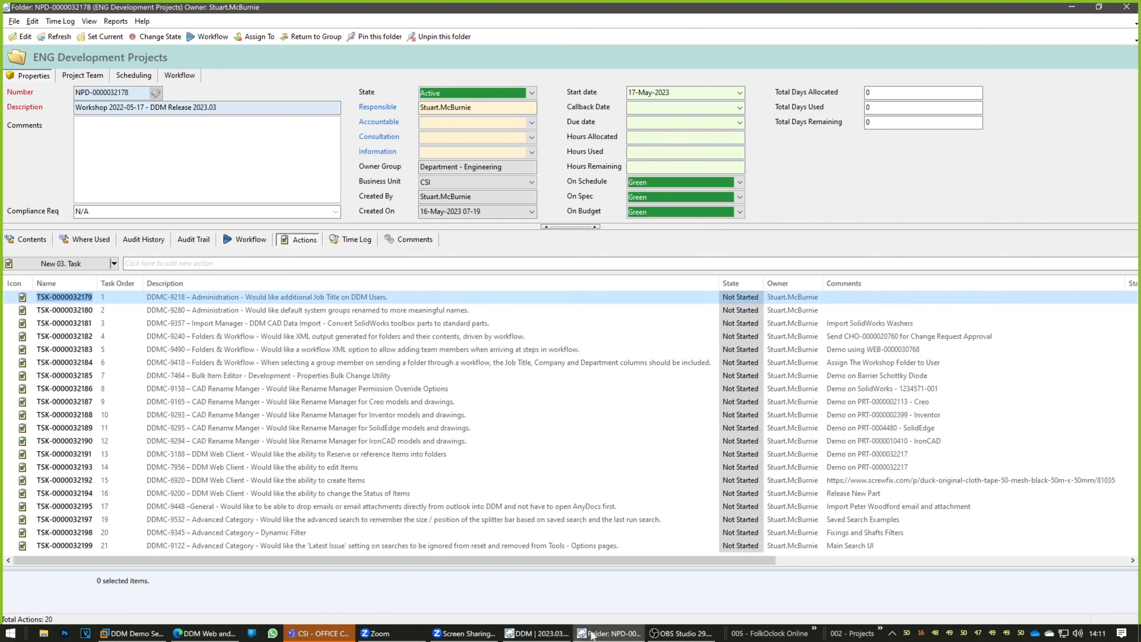
click(536, 633)
Launch DDM Administration from Tools > Admin, log in, and show the Users list
click(100, 22)
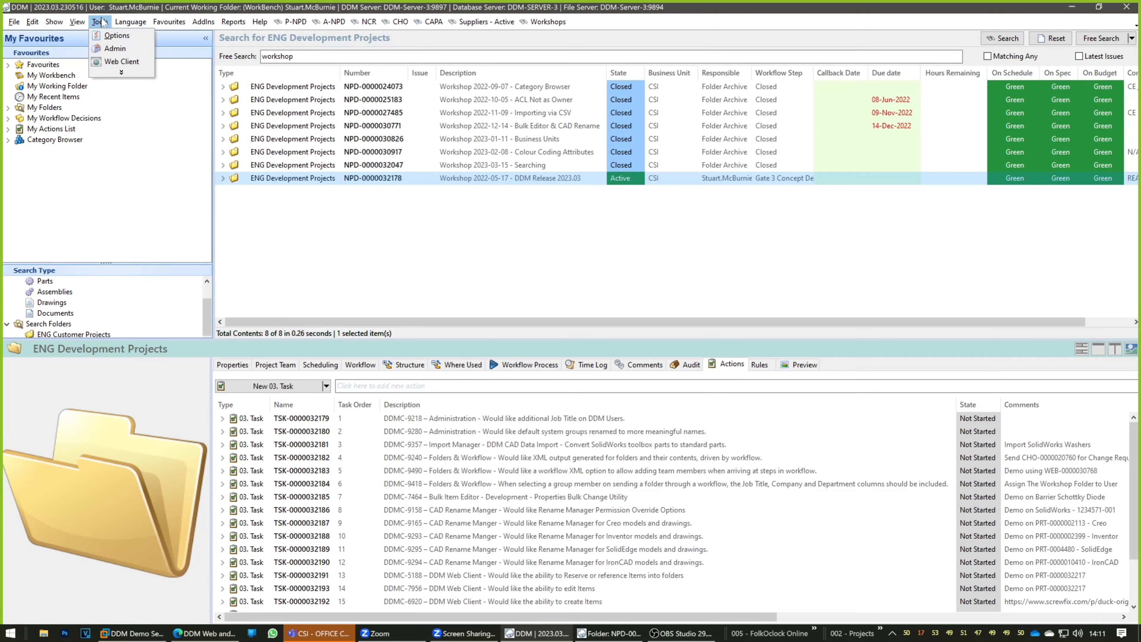
click(115, 48)
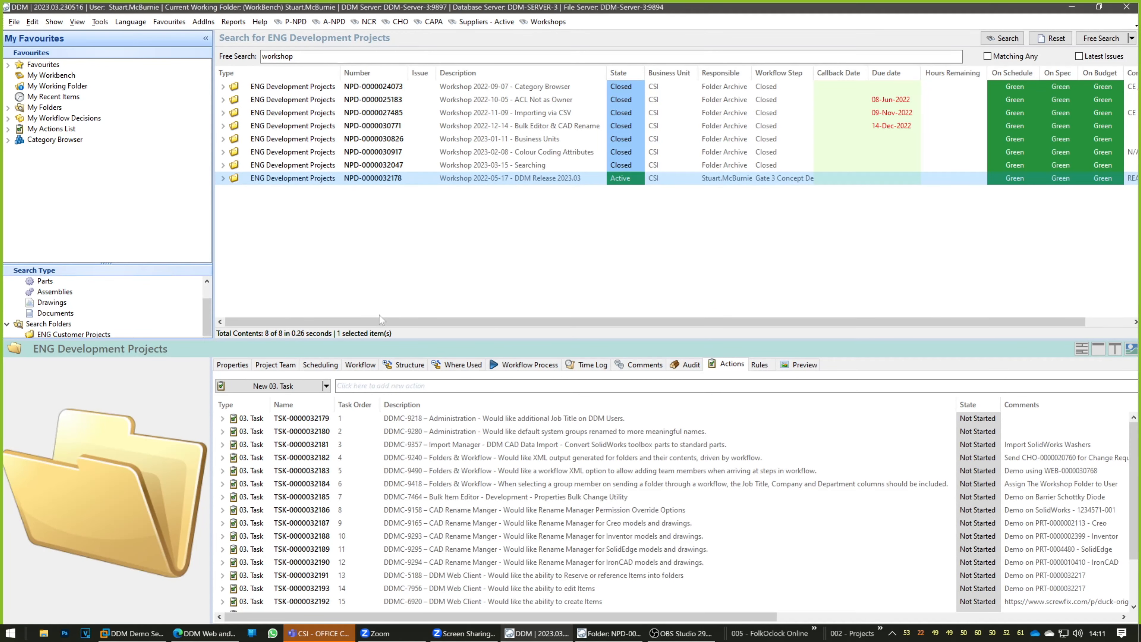
click(628, 358)
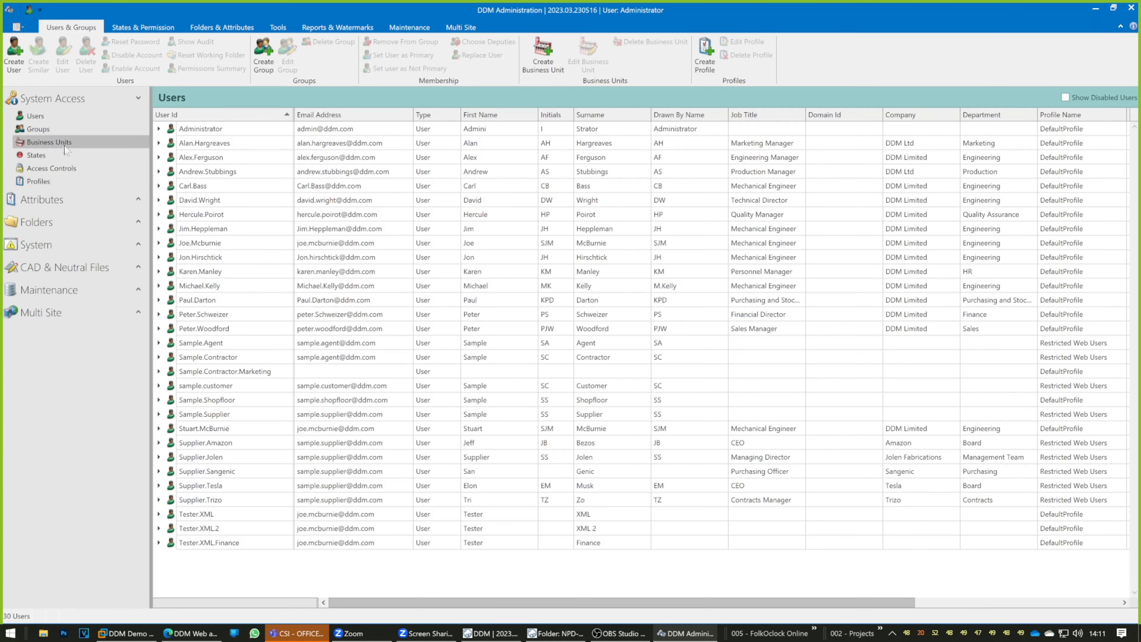
click(43, 119)
double_click(215, 243)
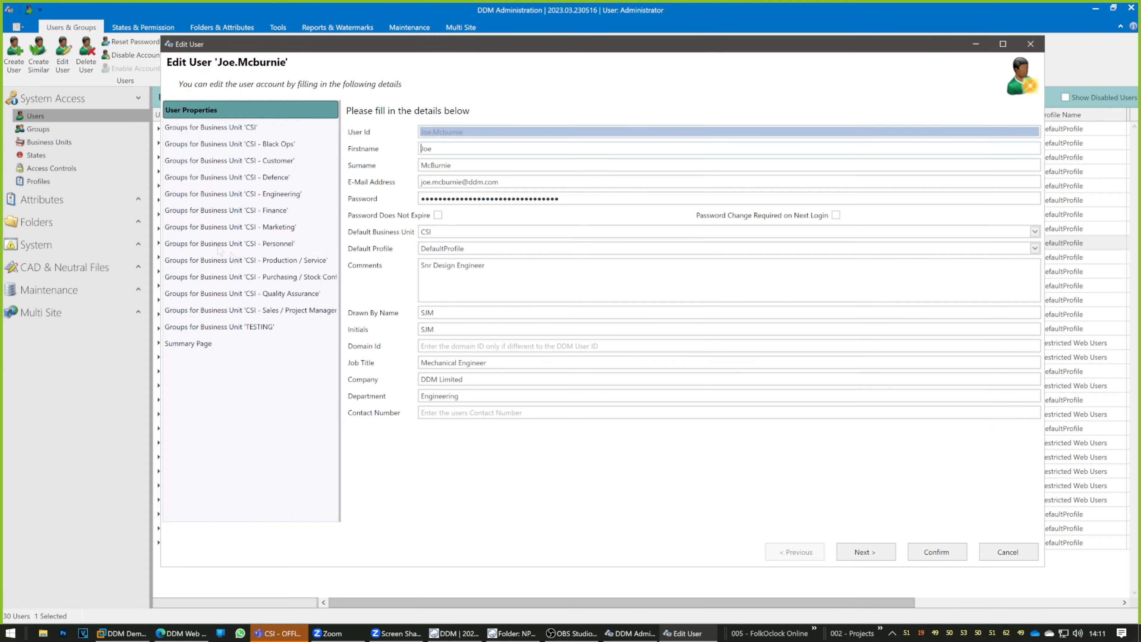
drag(487, 363, 416, 366)
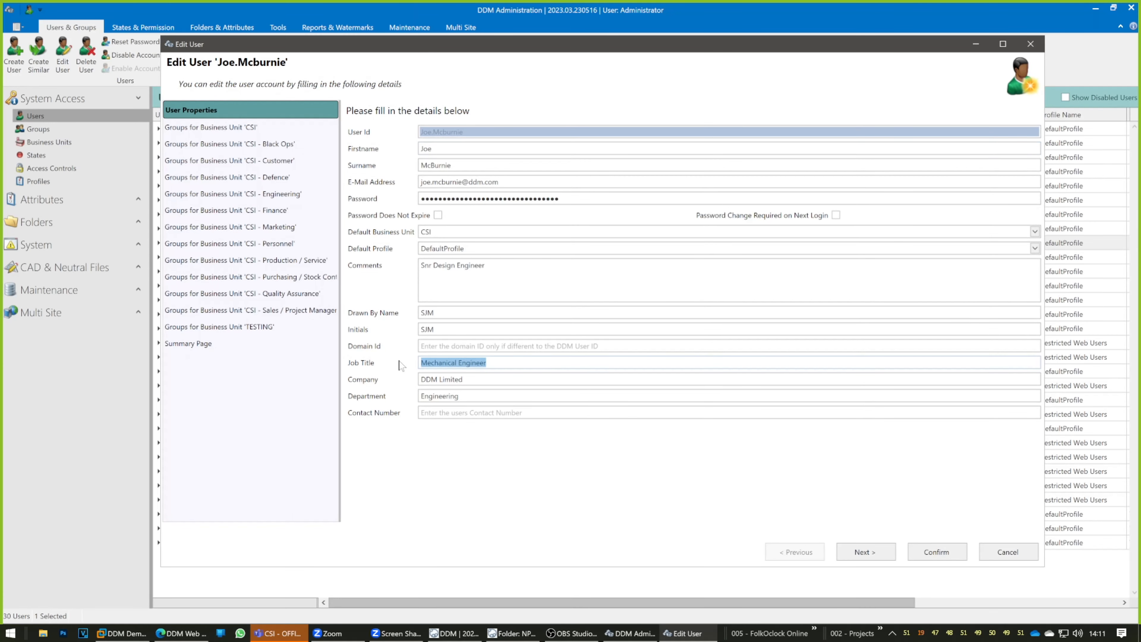
drag(487, 362, 408, 400)
click(460, 396)
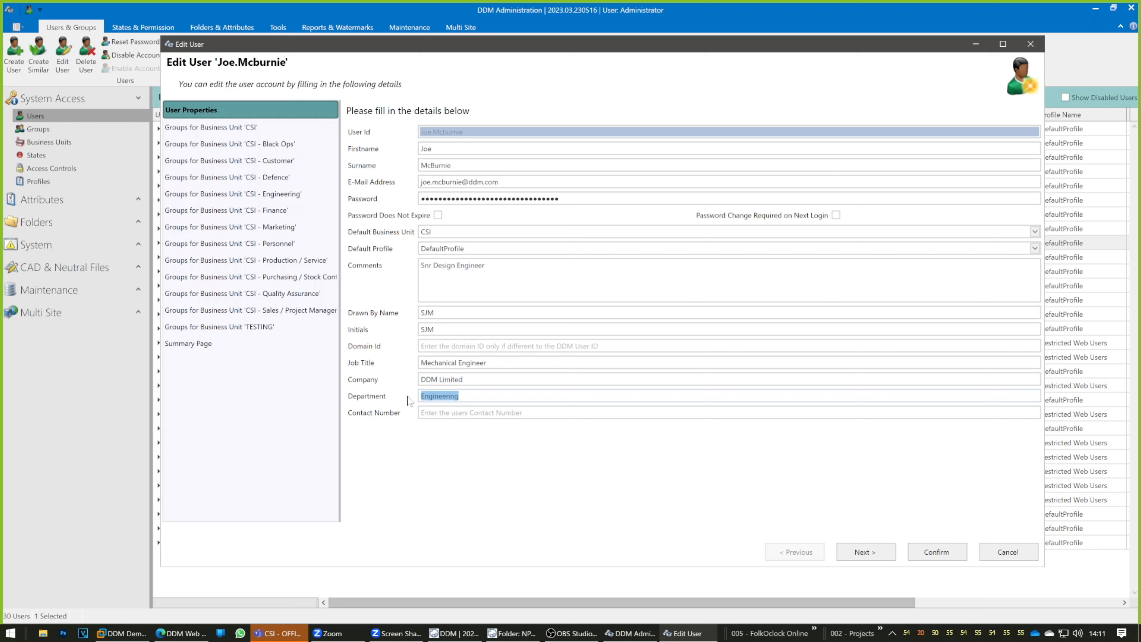
key(Tab)
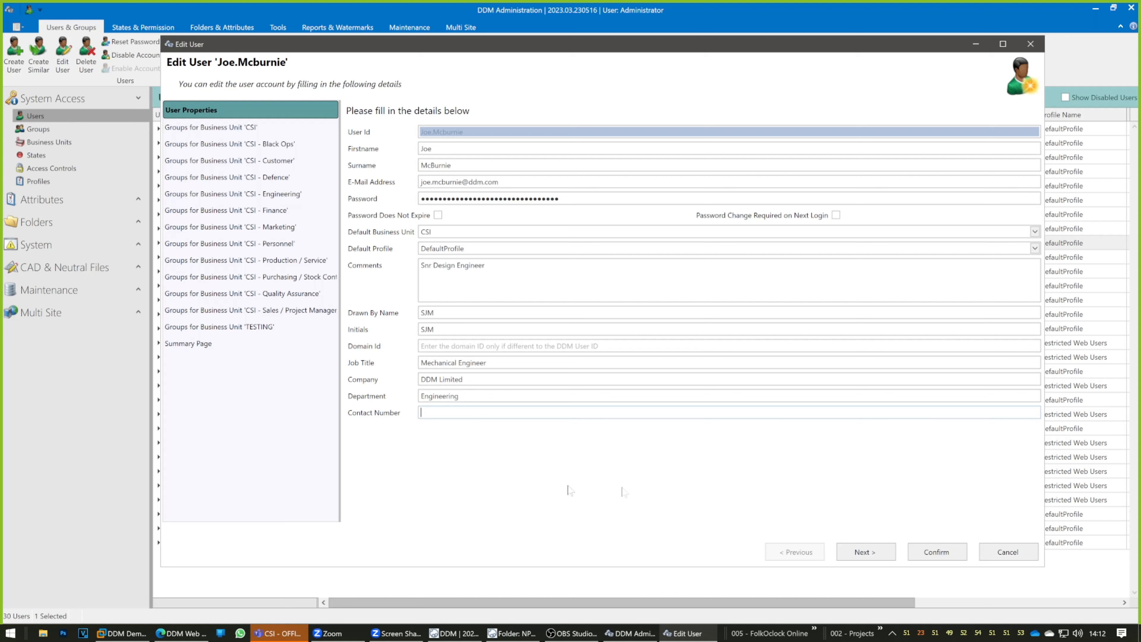
drag(489, 363, 380, 365)
click(477, 381)
drag(462, 379, 391, 380)
key(Tab)
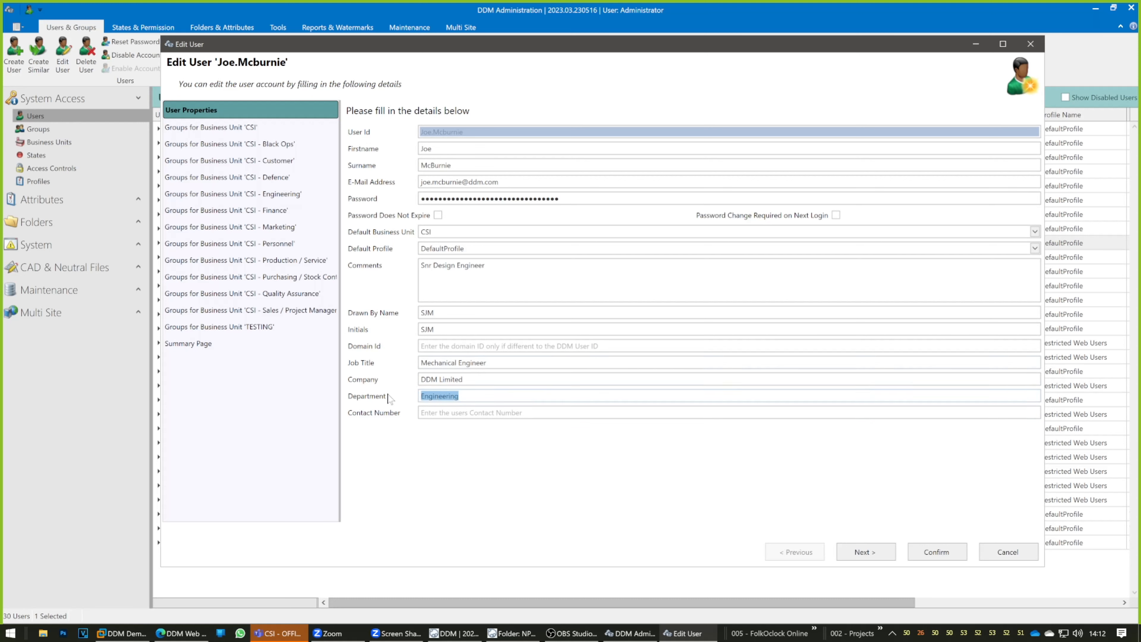
key(Tab)
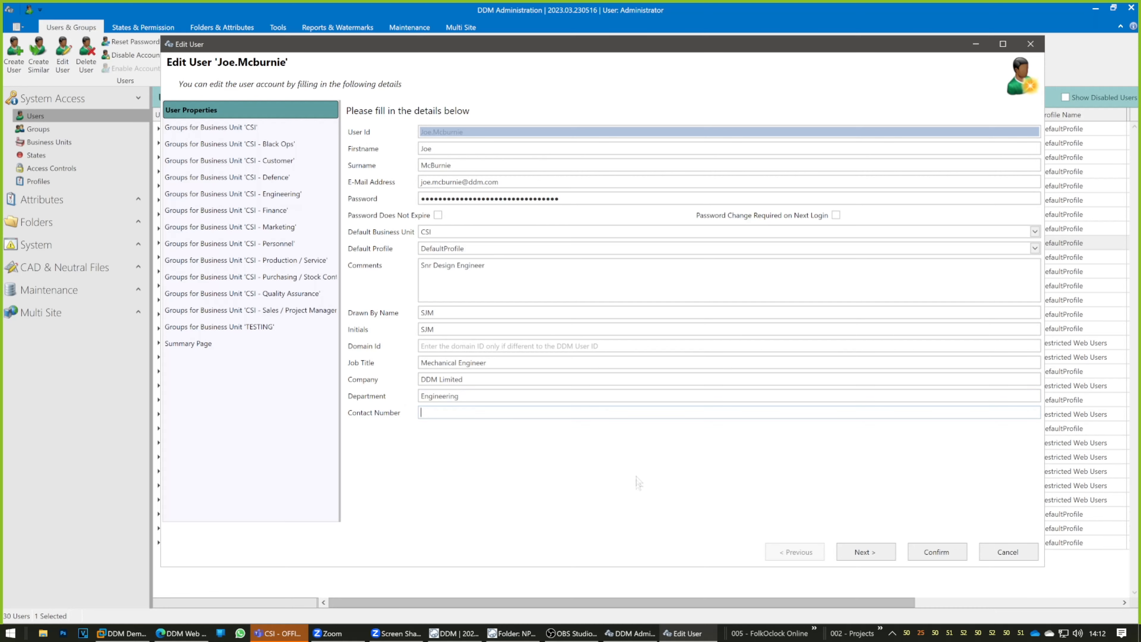
click(948, 556)
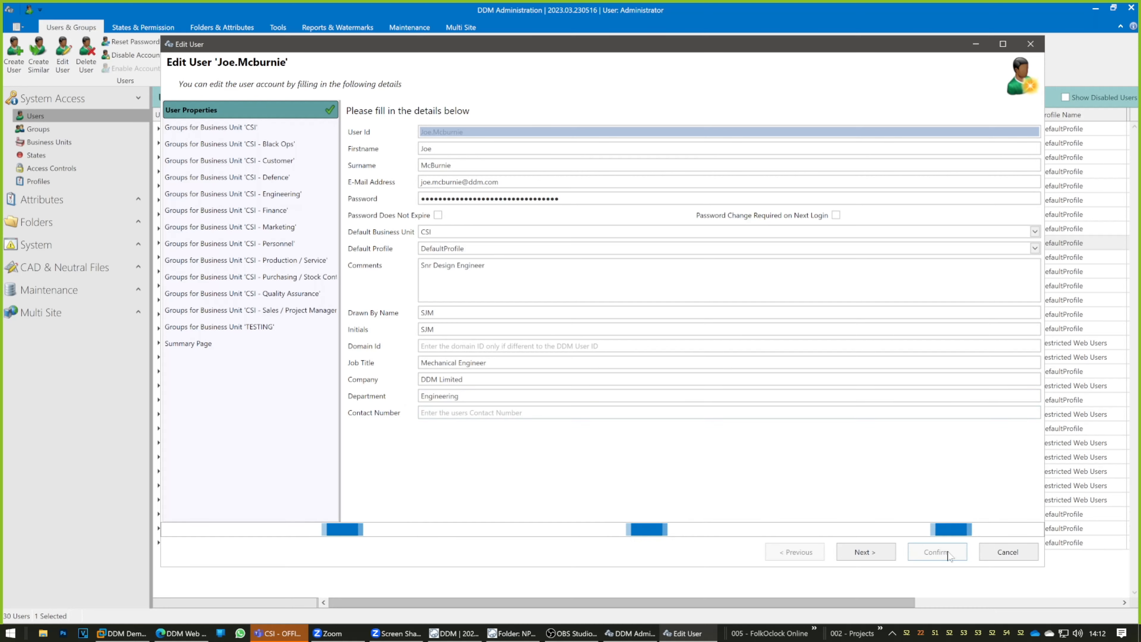
click(550, 633)
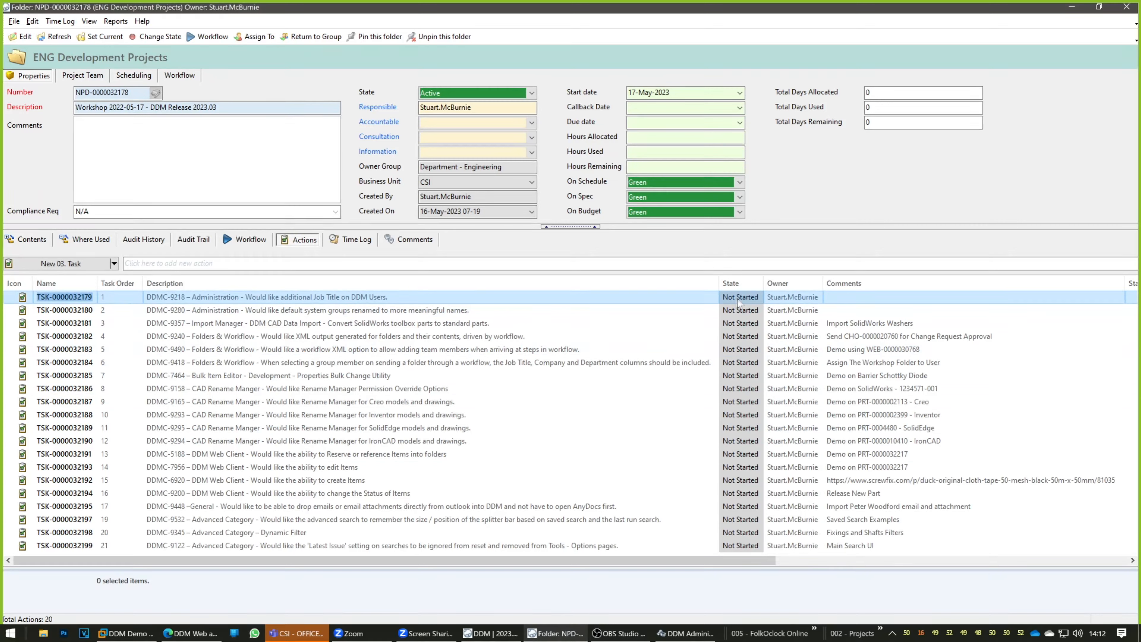
click(750, 298)
click(755, 298)
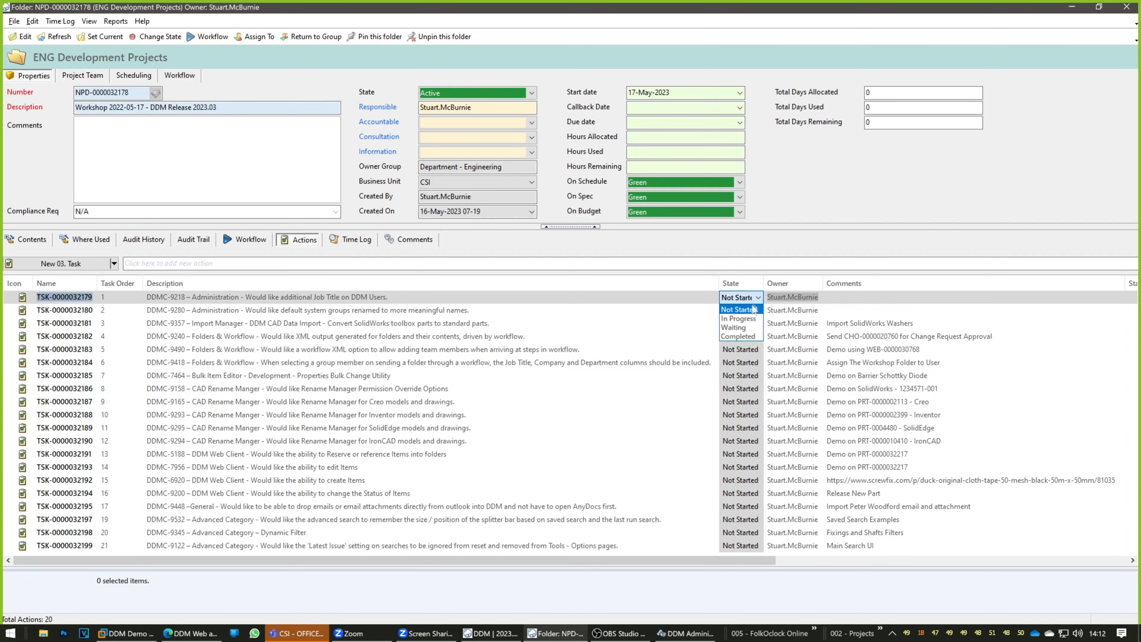
click(747, 337)
click(681, 314)
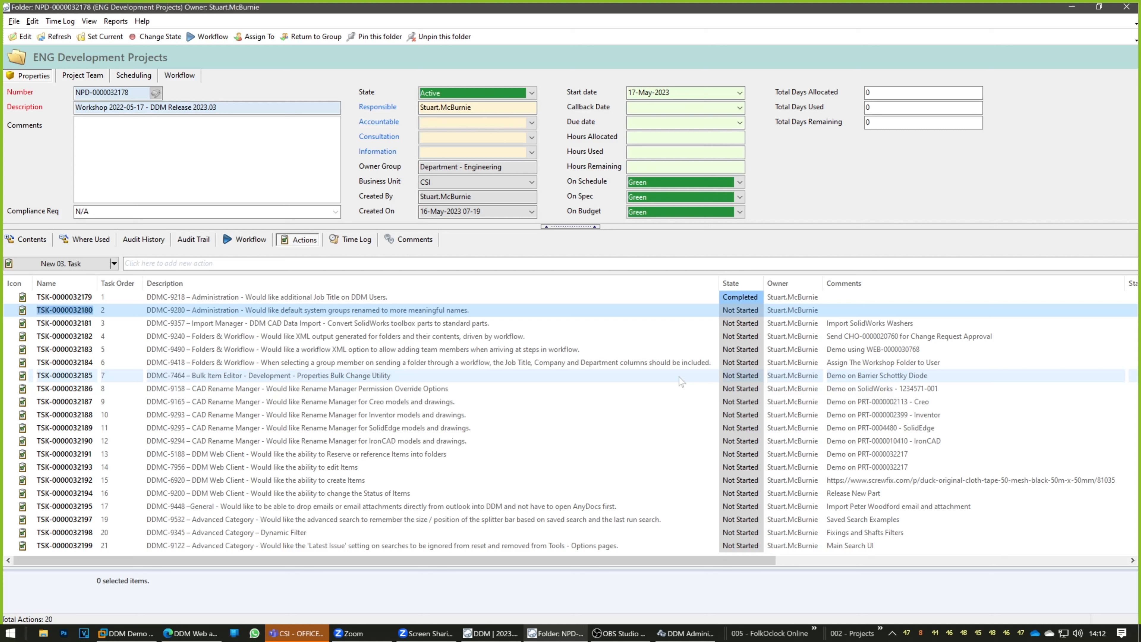
Bring DDM Administration forward and show its Groups list of 53 entries
click(693, 637)
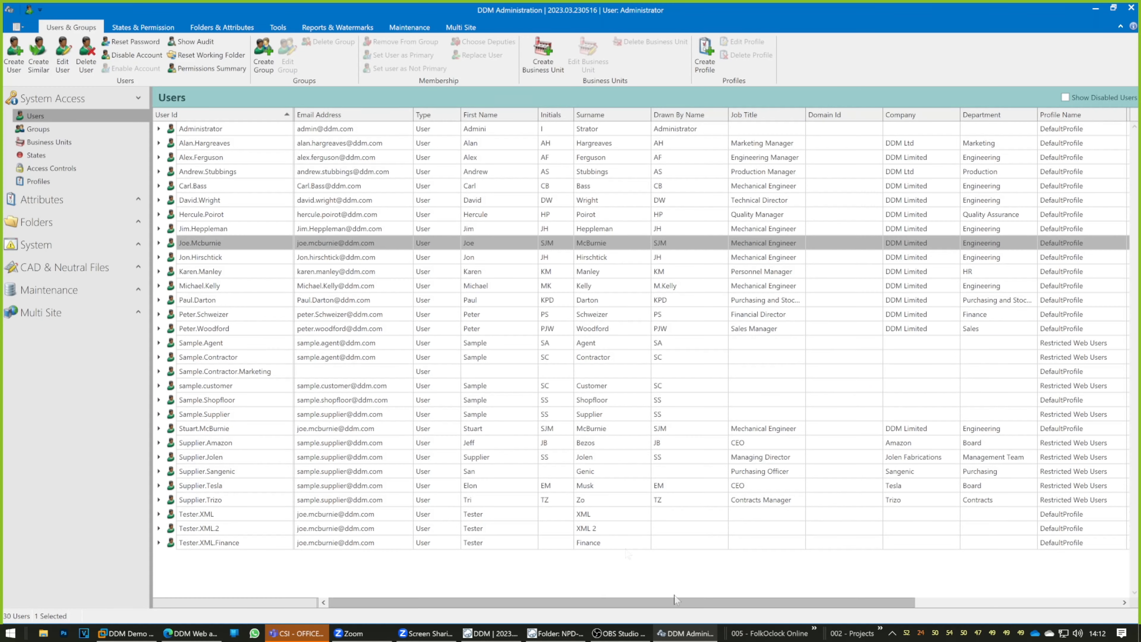
click(38, 129)
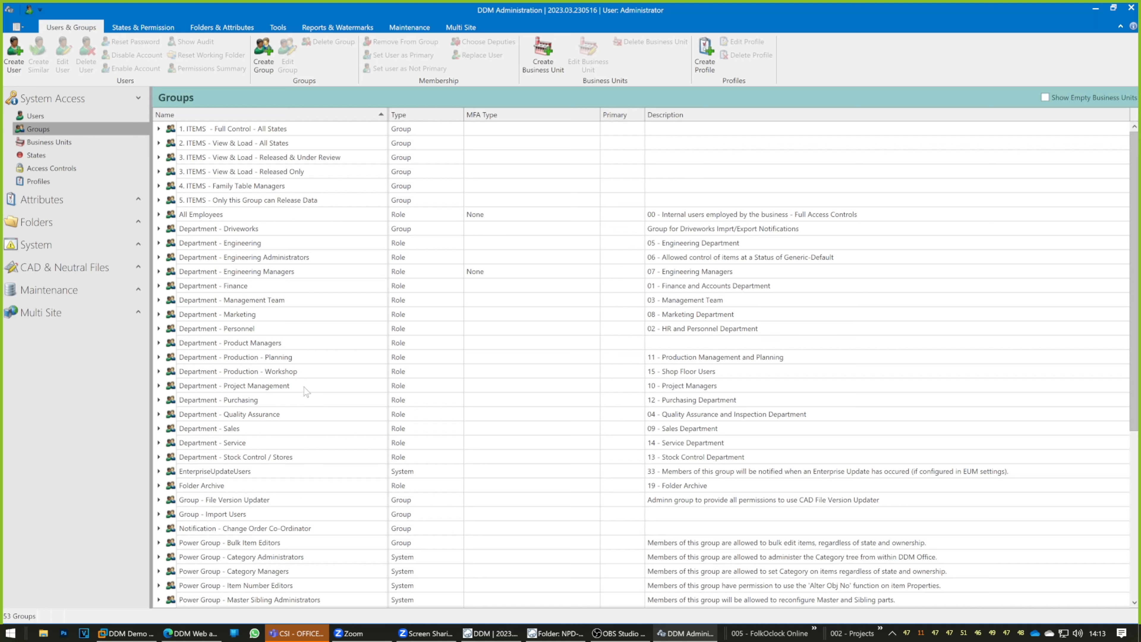
Select the Power Group entries and step through each, from Bulk Item Editors to Replace In Managers
scroll(328, 387, down, 6)
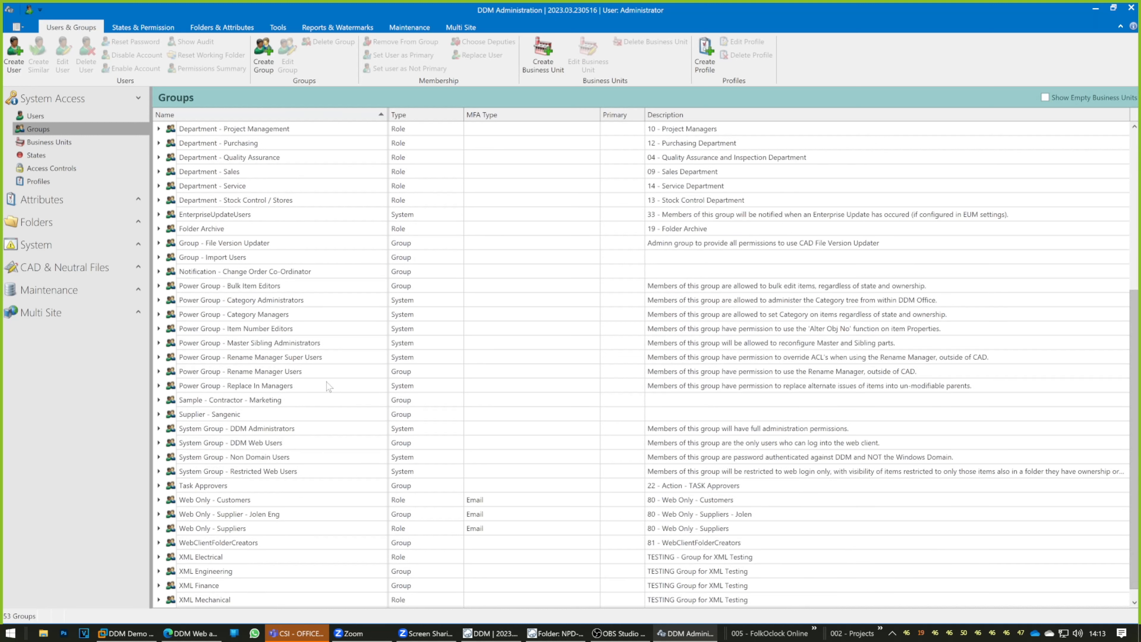
click(250, 271)
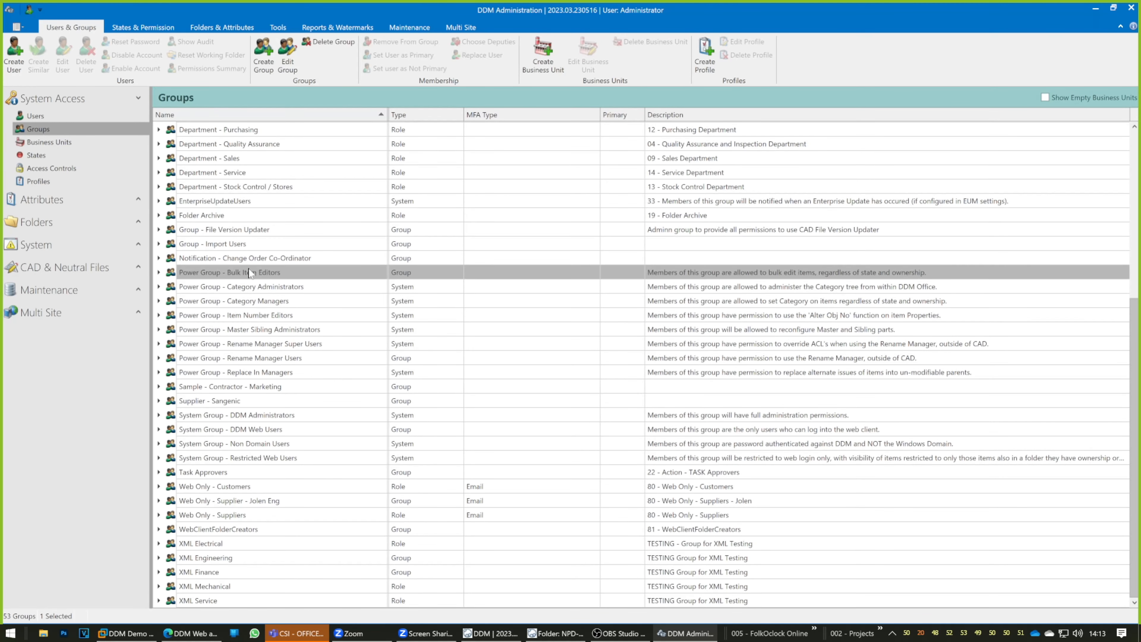
shift+click(235, 373)
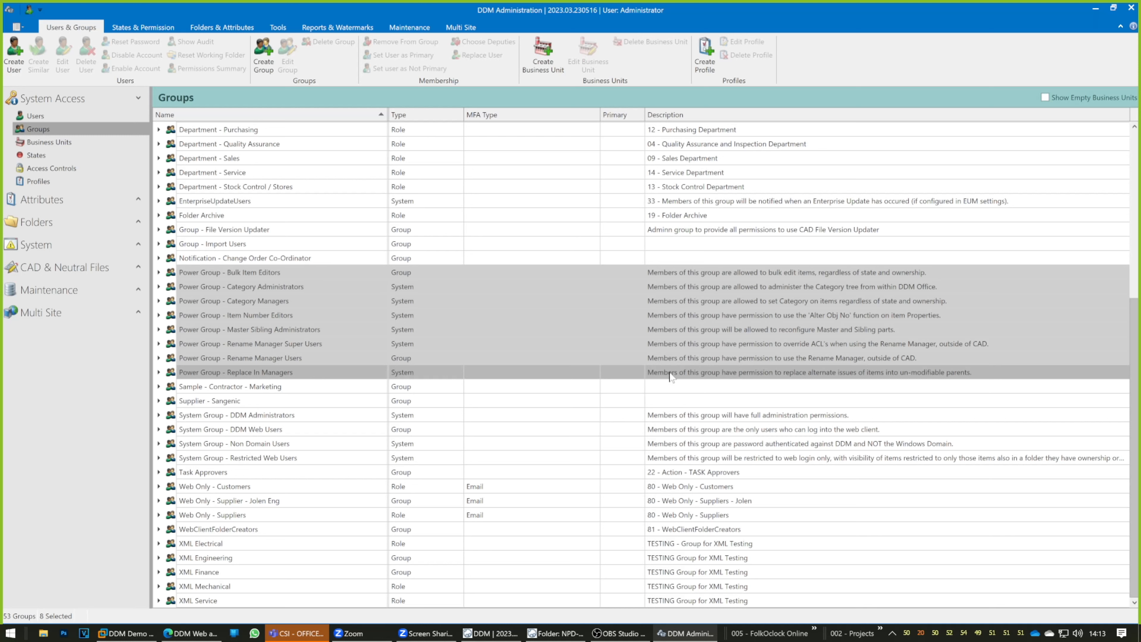
click(366, 275)
click(365, 288)
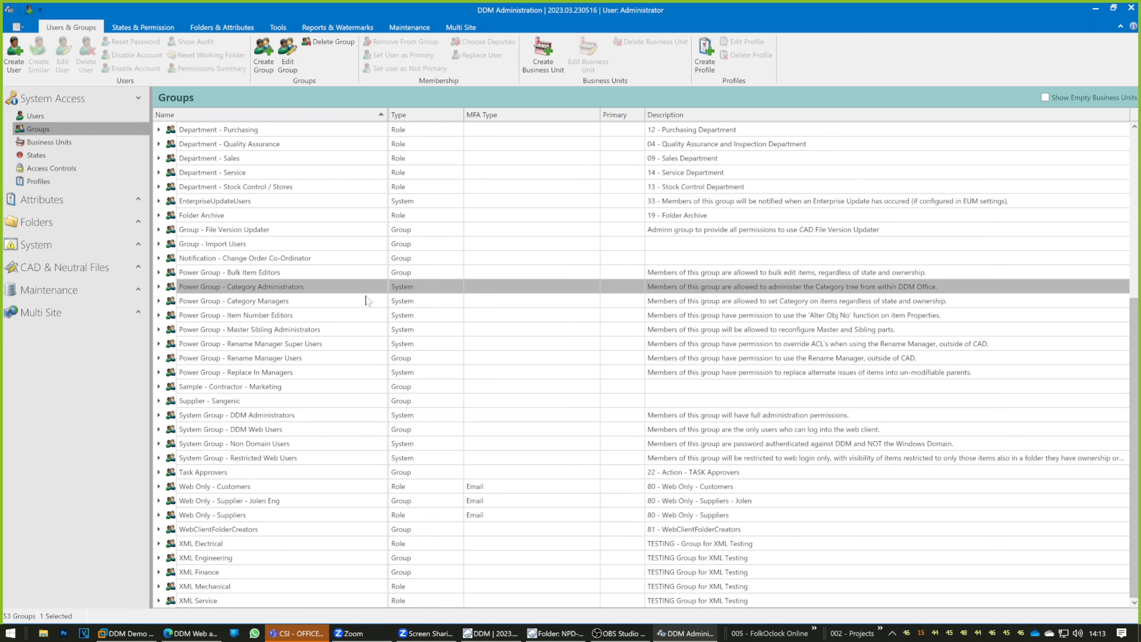
click(366, 301)
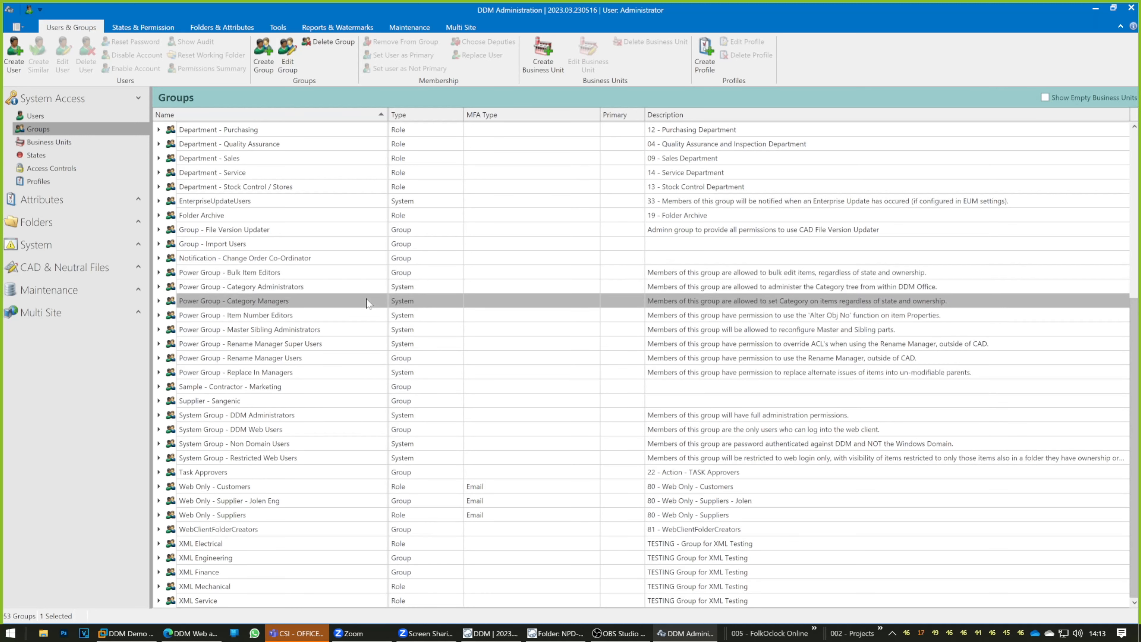
click(368, 316)
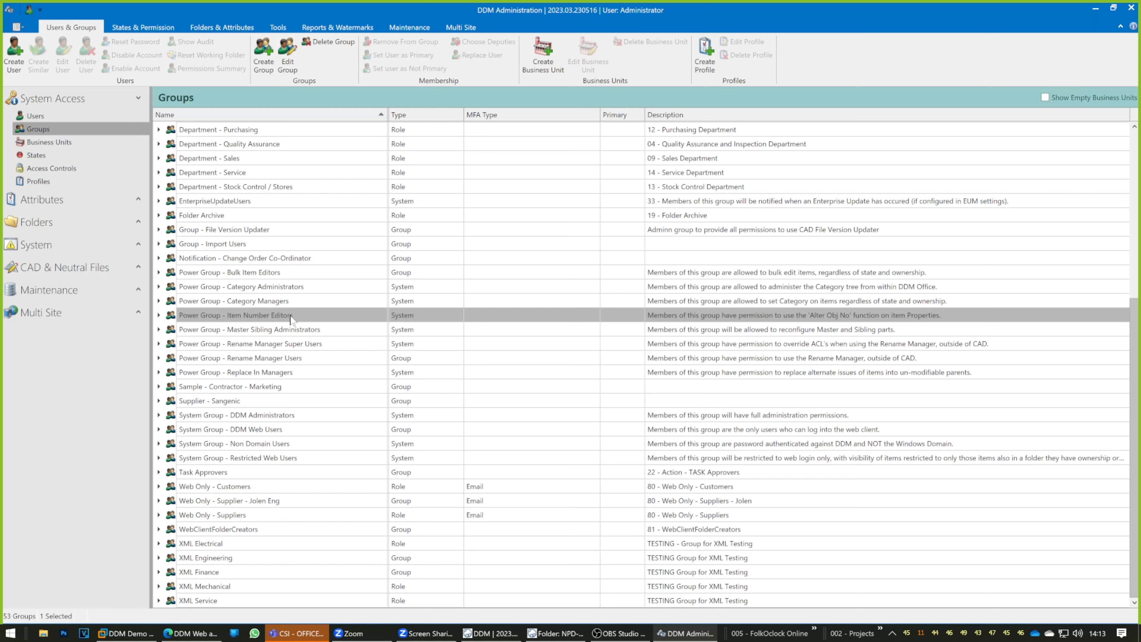
click(341, 332)
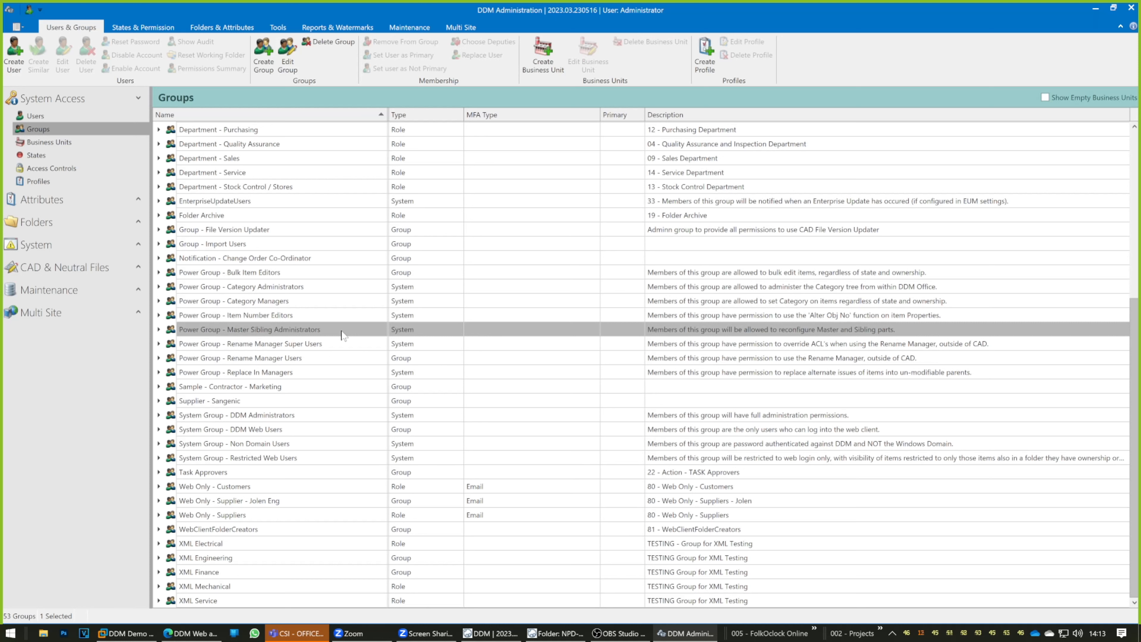
click(360, 344)
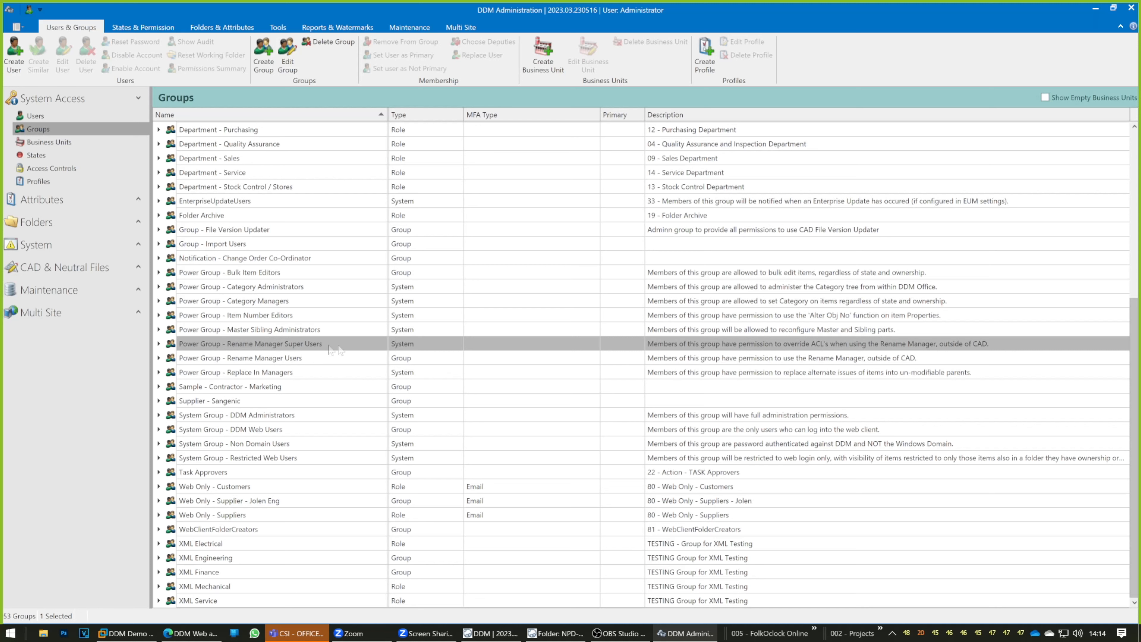
click(334, 358)
click(338, 376)
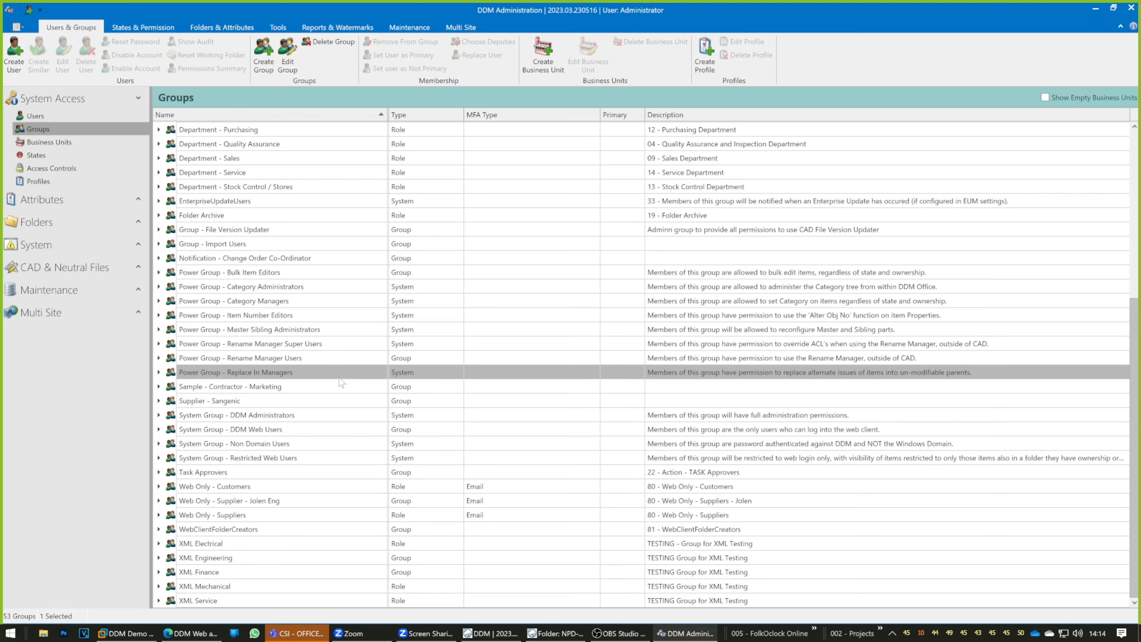
Select System Groups DDM Administrators through Restricted Web Users and add all eight Power Groups
click(340, 416)
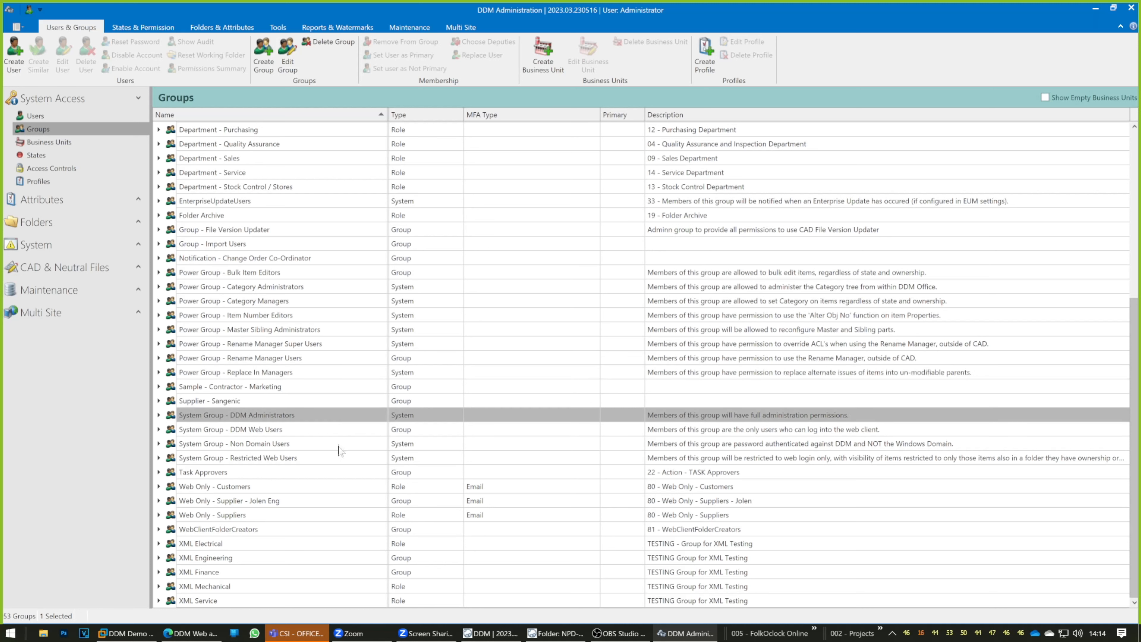
shift+click(340, 459)
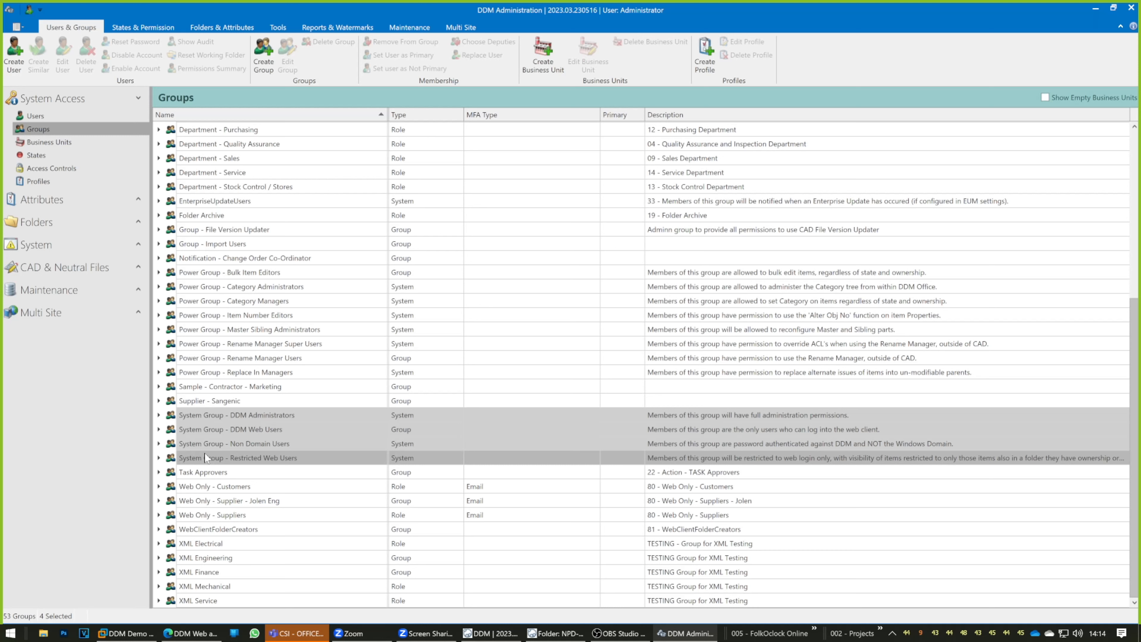
ctrl+click(200, 373)
ctrl+click(201, 360)
ctrl+click(202, 339)
ctrl+click(200, 329)
ctrl+click(199, 315)
ctrl+click(198, 300)
ctrl+click(195, 286)
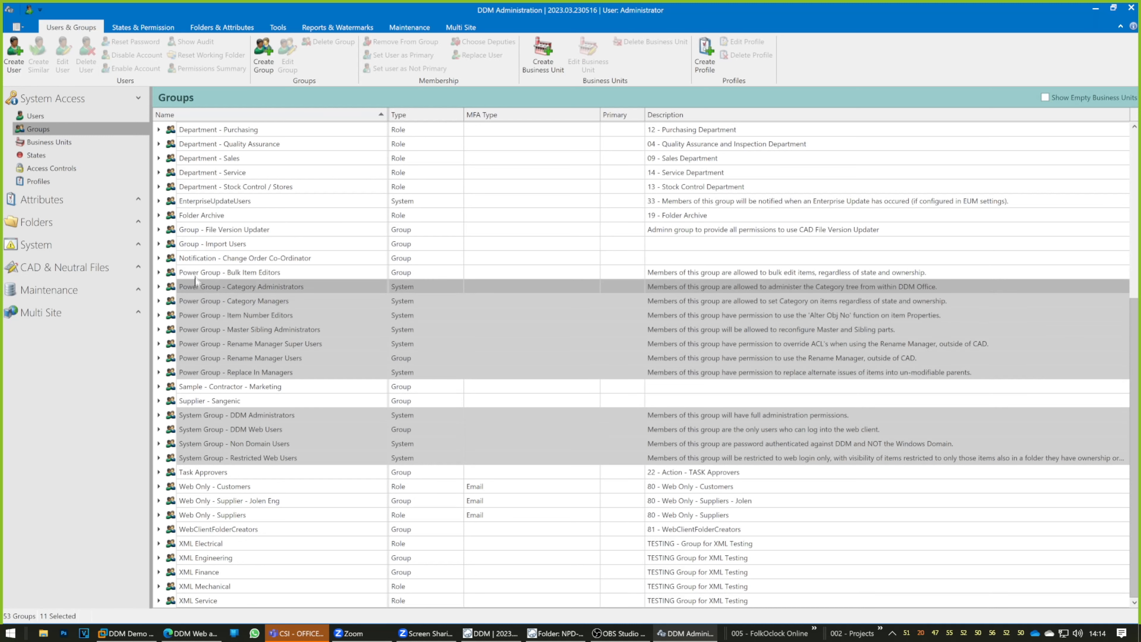
ctrl+click(195, 275)
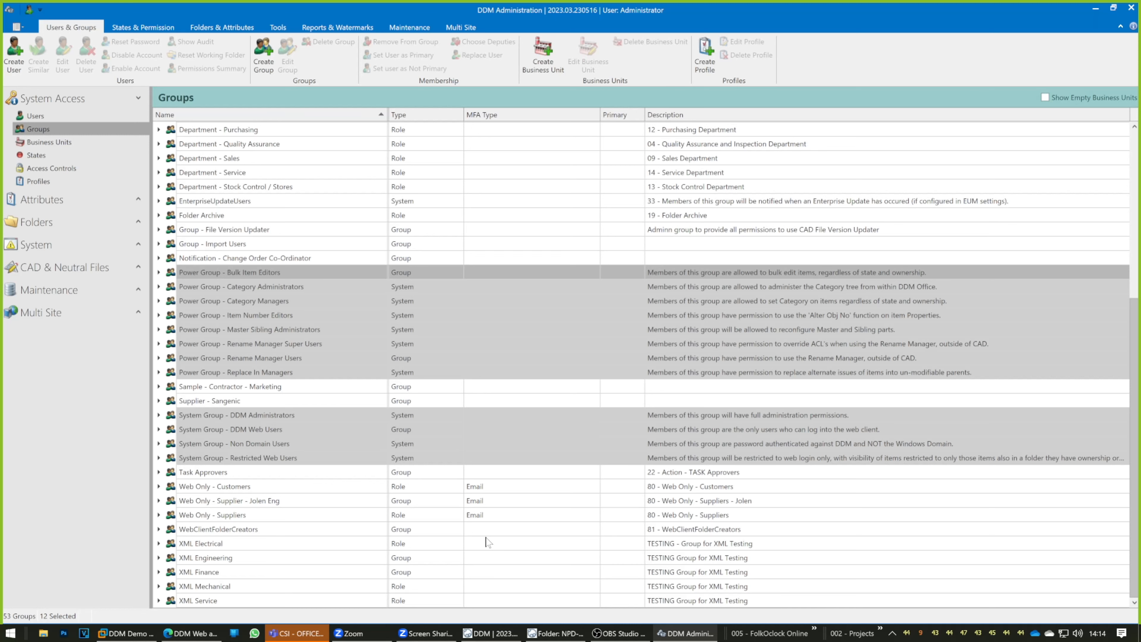
Select the Department groups from Stock Control / Stores up to Driveworks, then the five ITEMS groups
scroll(486, 543, up, 6)
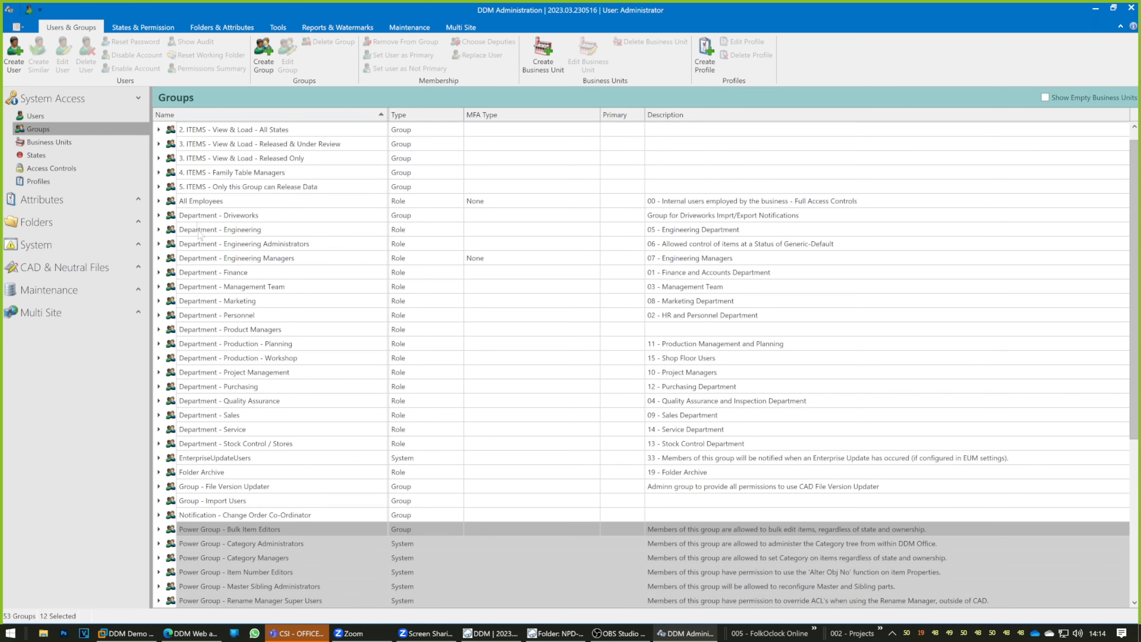
click(200, 445)
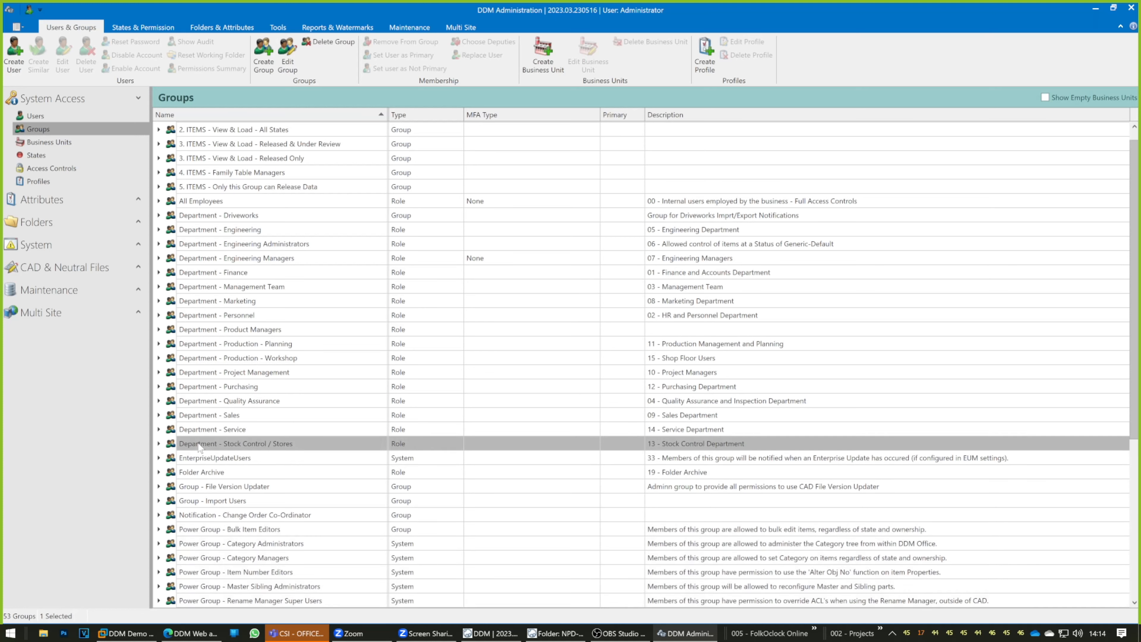
shift+click(197, 216)
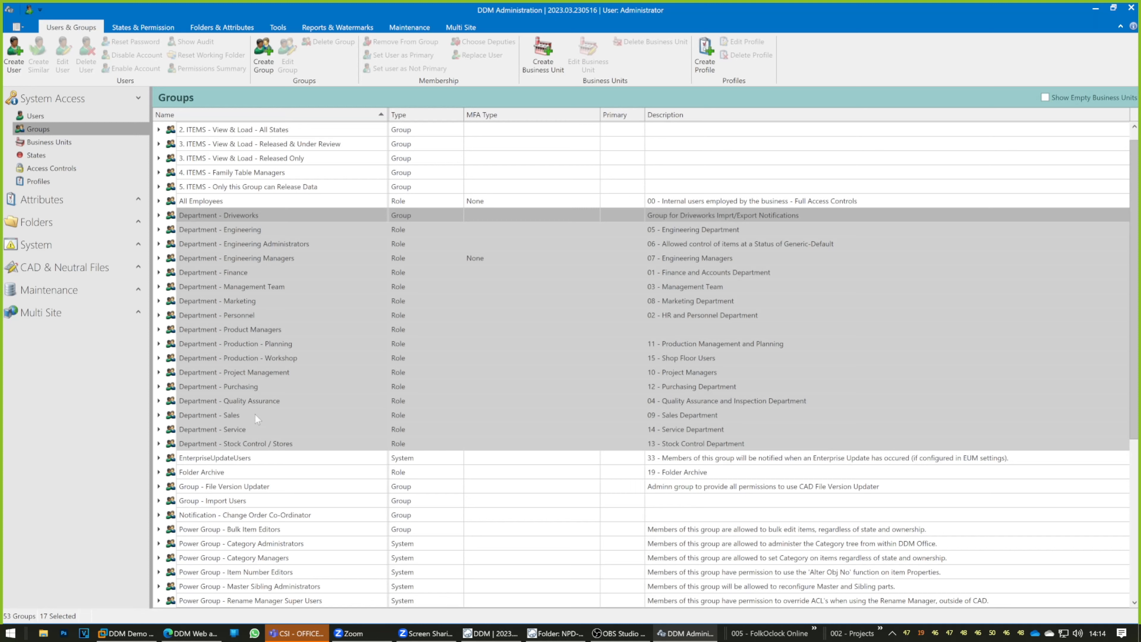
click(228, 187)
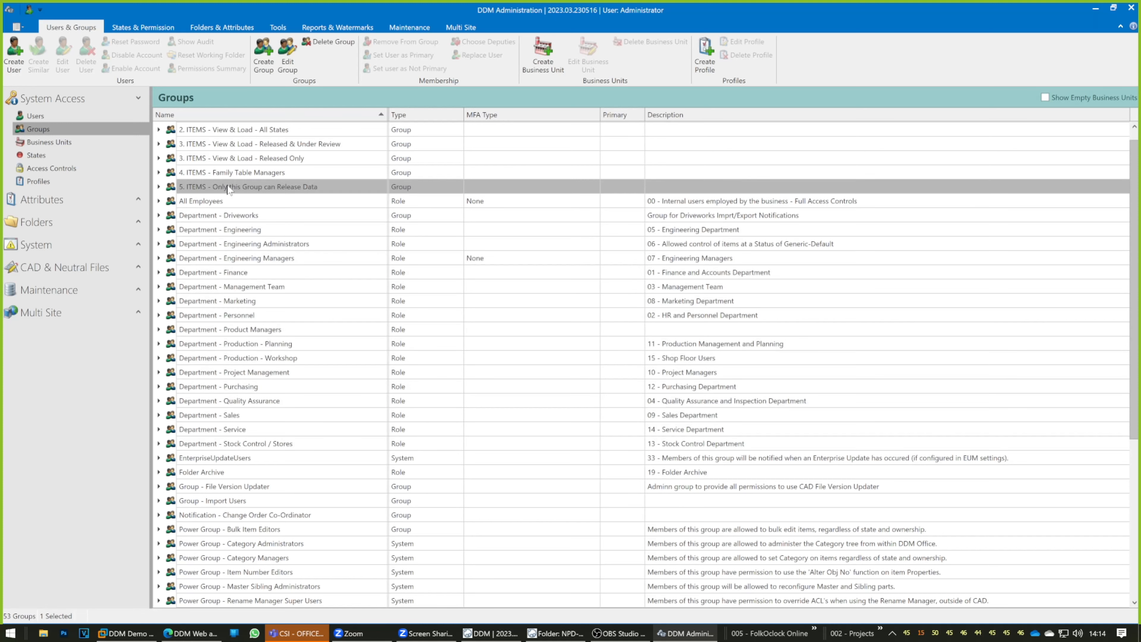
shift+click(229, 130)
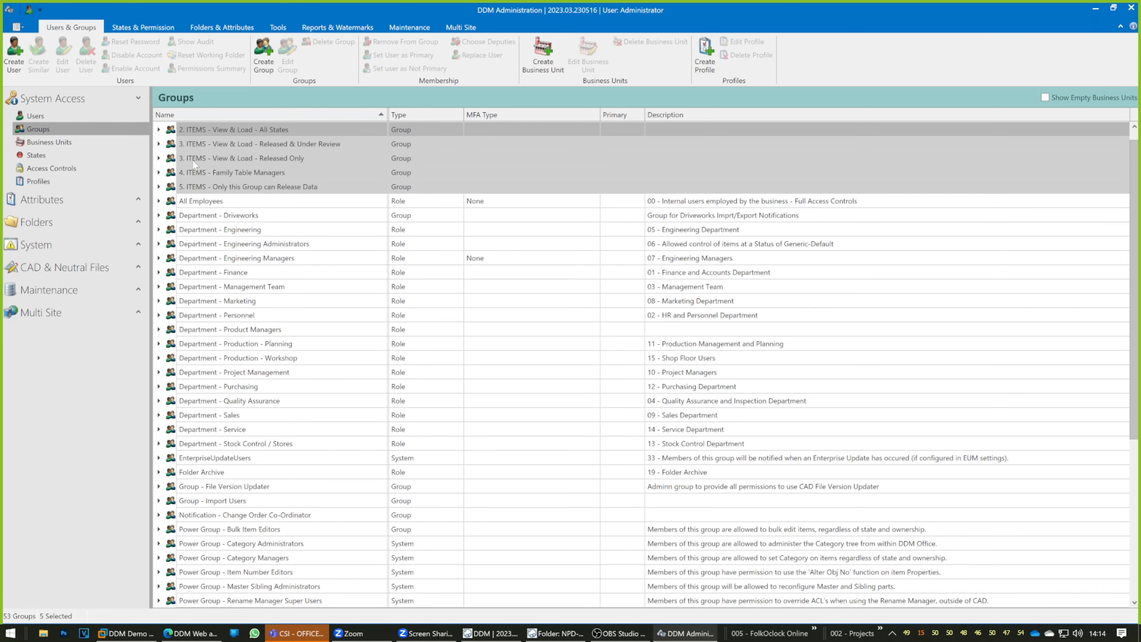
Reselect the eight Power Groups and four System Groups, then return to the ENG Development Projects folder
scroll(194, 137, down, 5)
click(238, 315)
shift+click(241, 414)
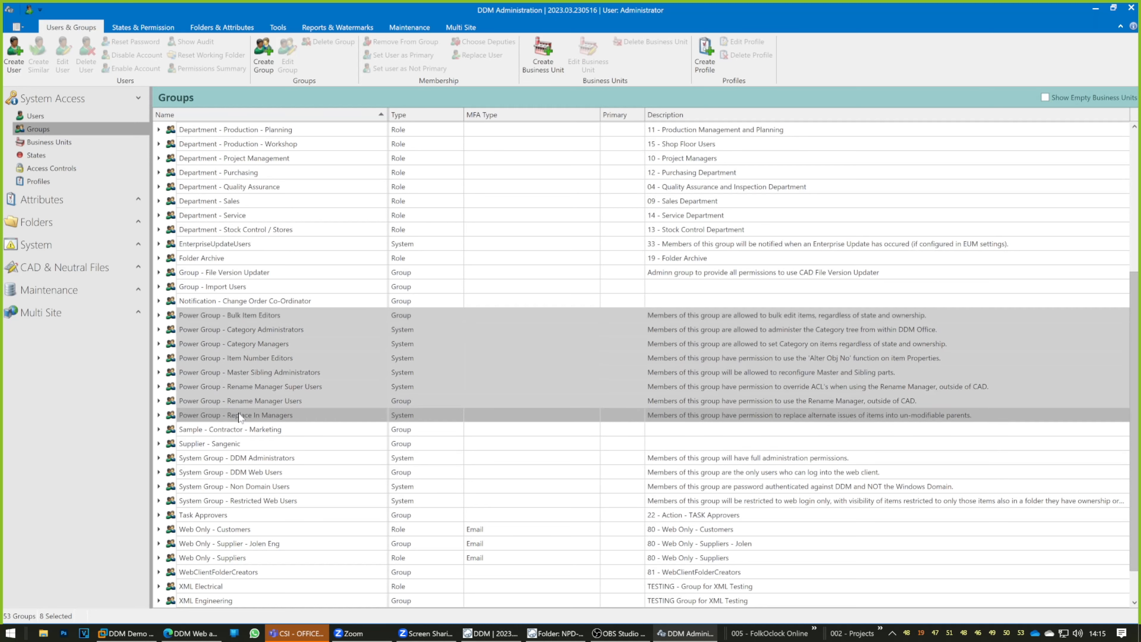
ctrl+click(253, 457)
ctrl+click(256, 472)
ctrl+click(261, 486)
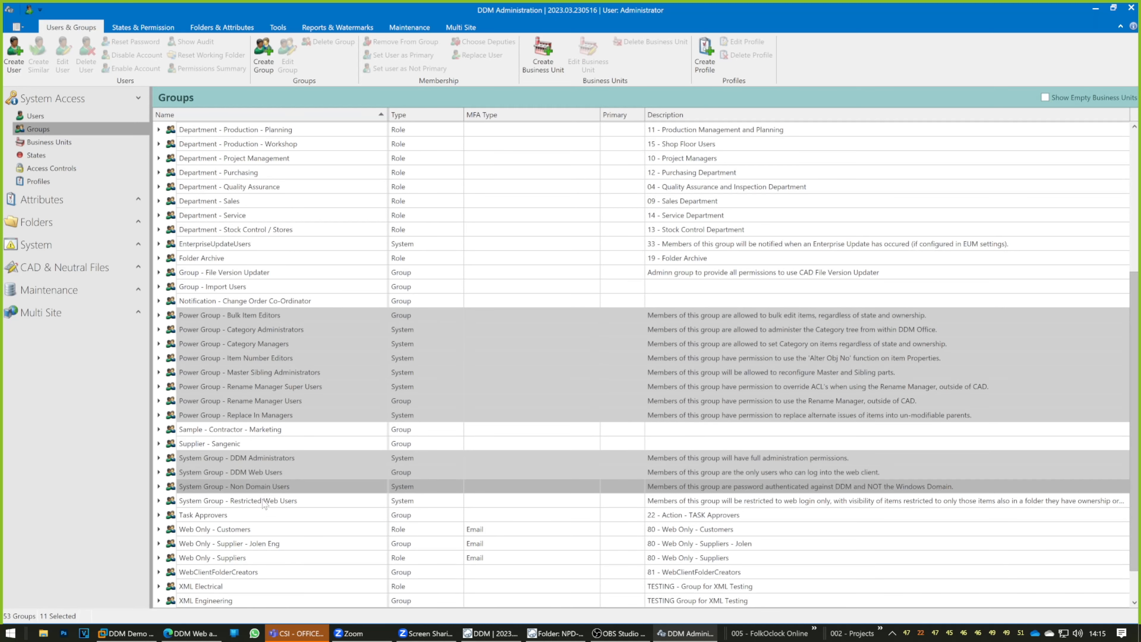
ctrl+click(263, 501)
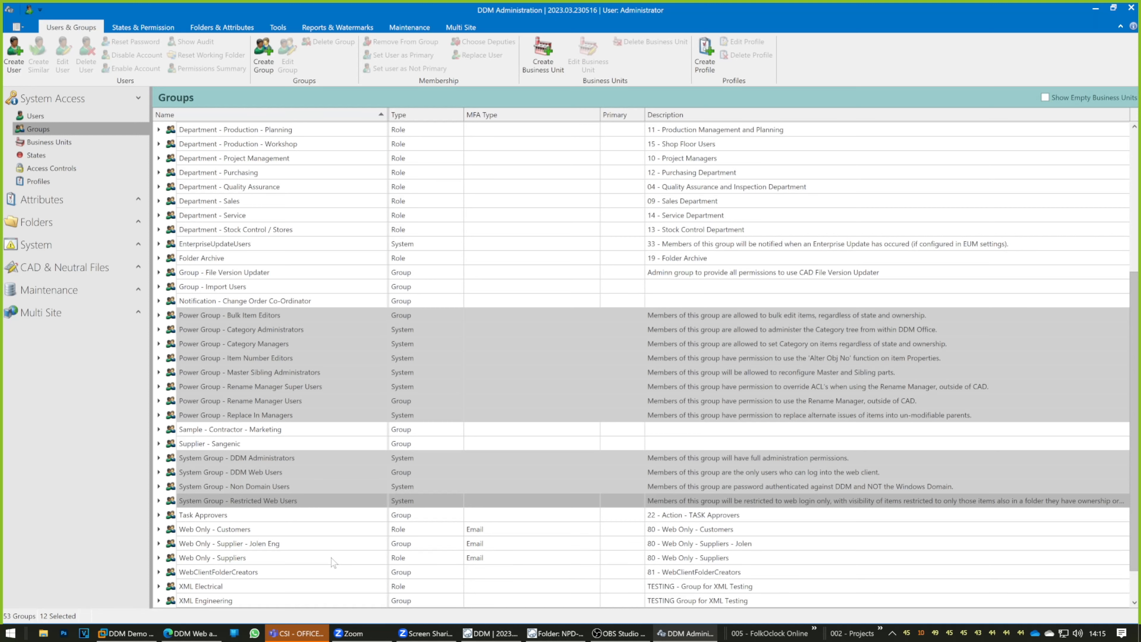
click(555, 633)
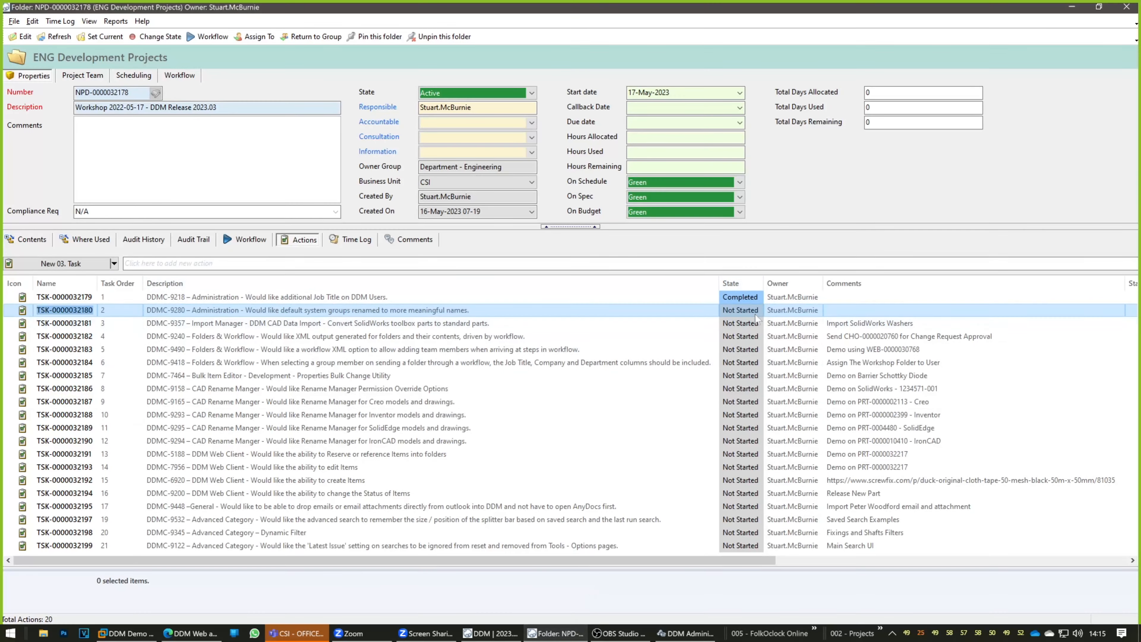
click(756, 313)
click(757, 311)
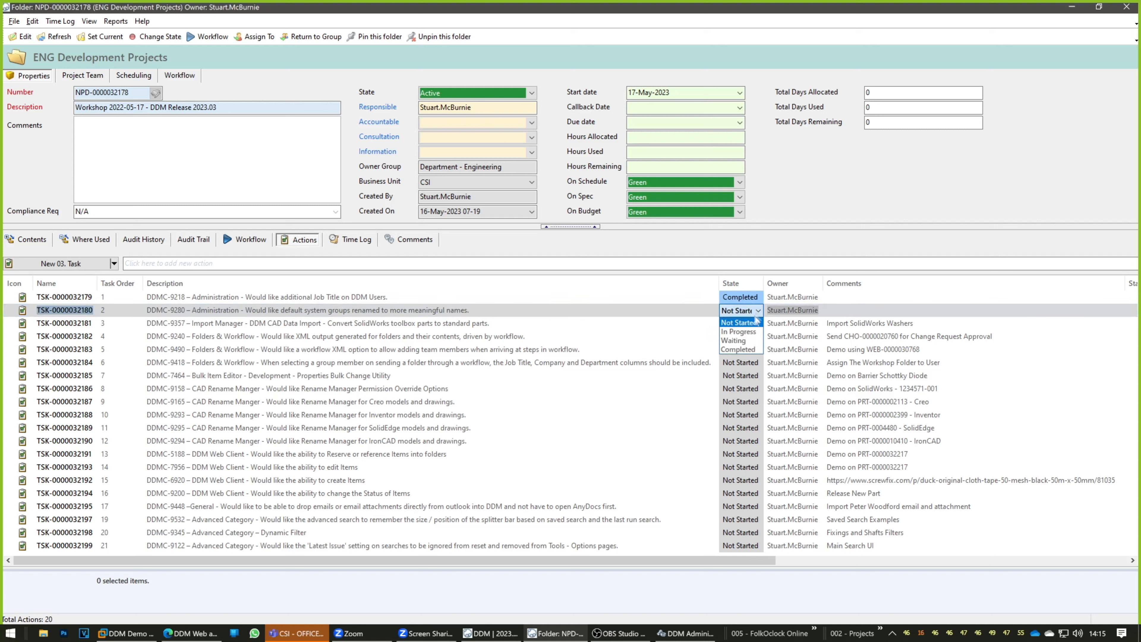
click(746, 350)
click(656, 323)
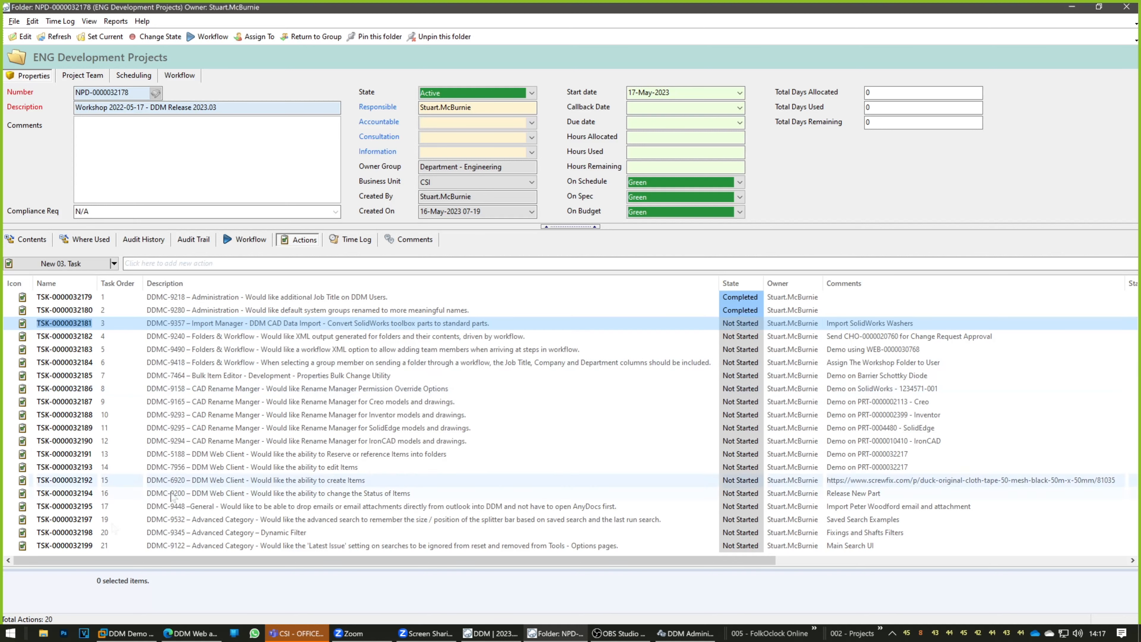
Launch DDM Data Import from Start, log in, and accept the liability warning
click(12, 633)
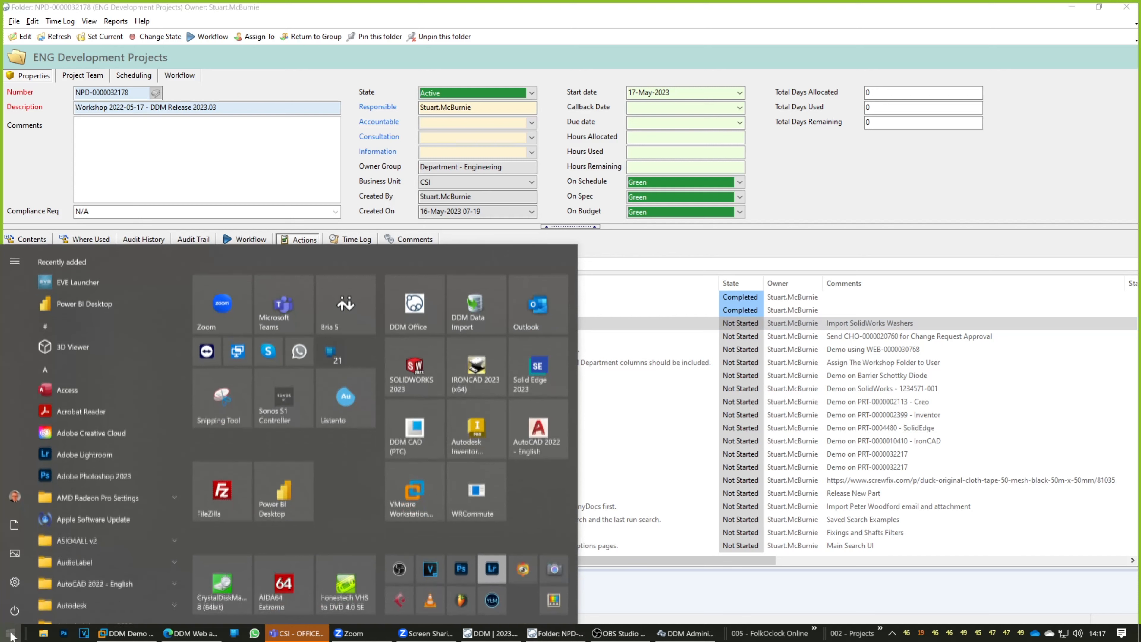
click(476, 310)
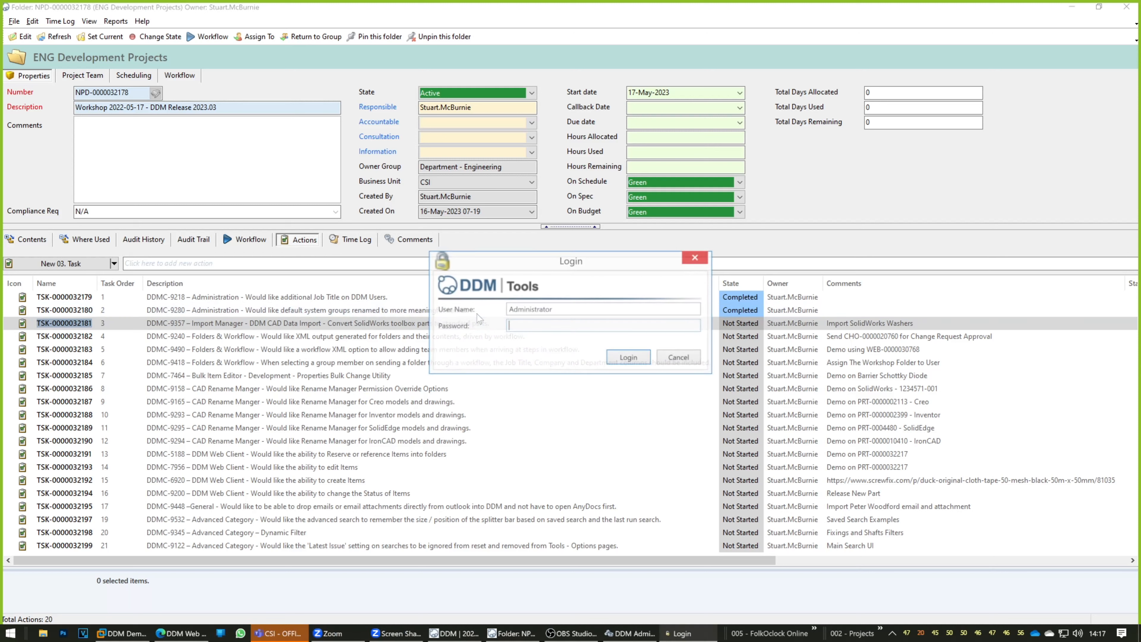
click(635, 362)
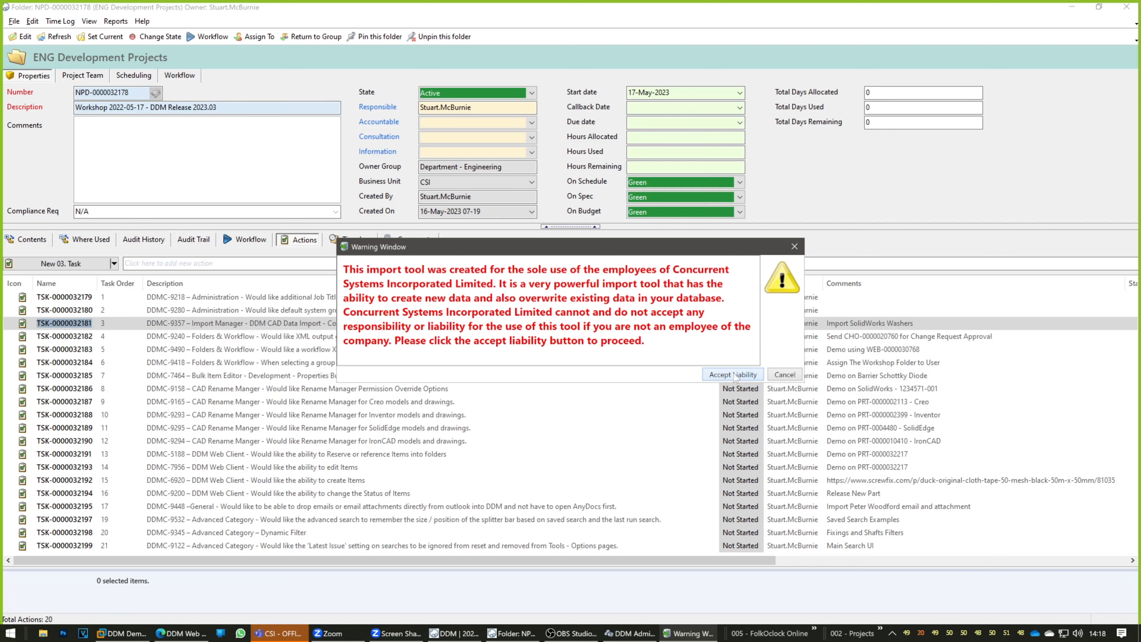
click(721, 375)
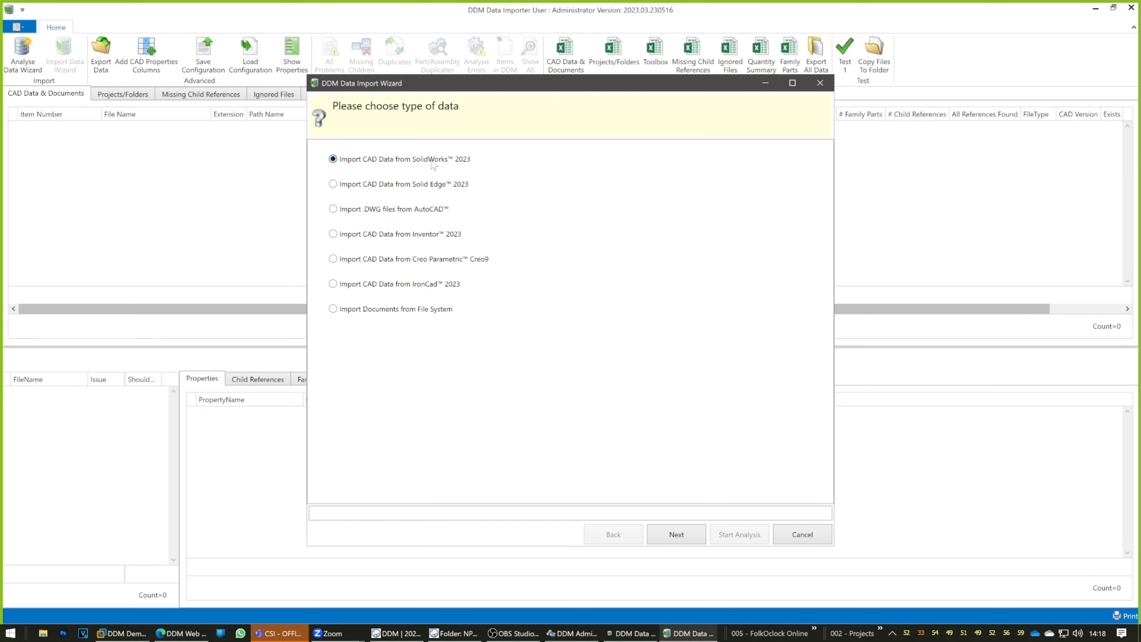
Analyse the Toolbox Washers folder from the File System source, skipping item-number mapping and family parts
click(686, 536)
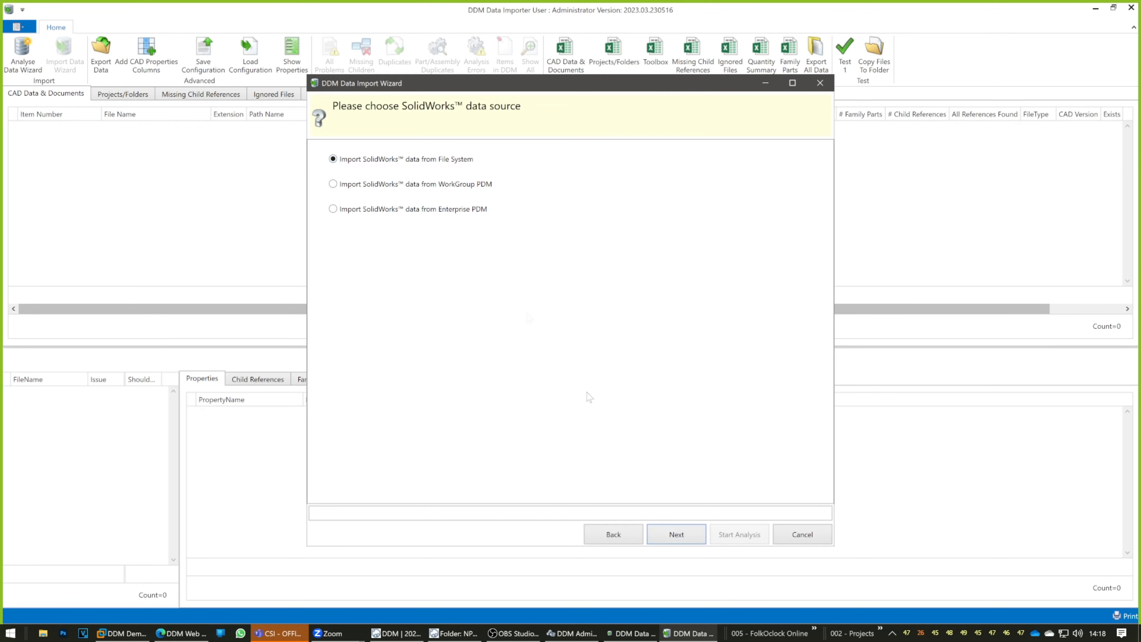
click(677, 533)
drag(676, 154, 647, 154)
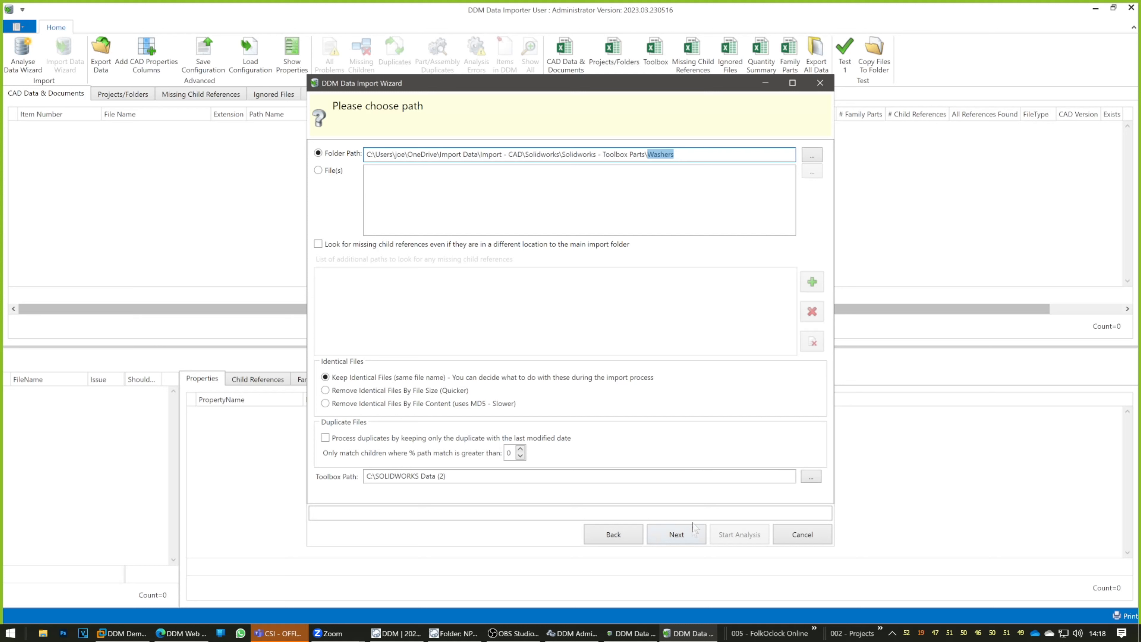
click(681, 535)
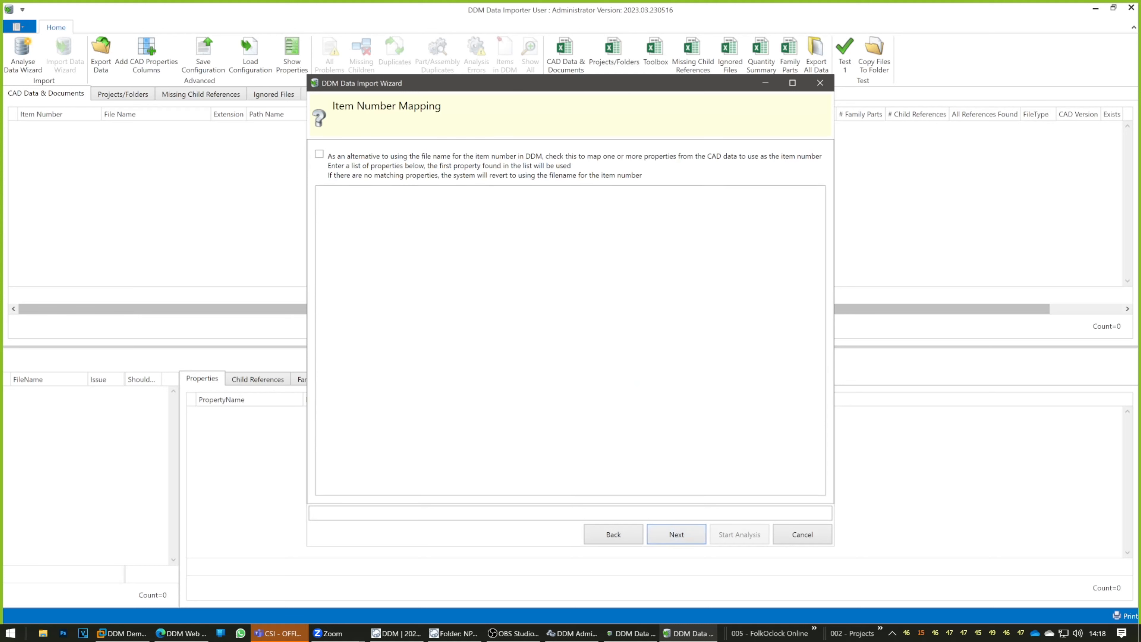
click(689, 535)
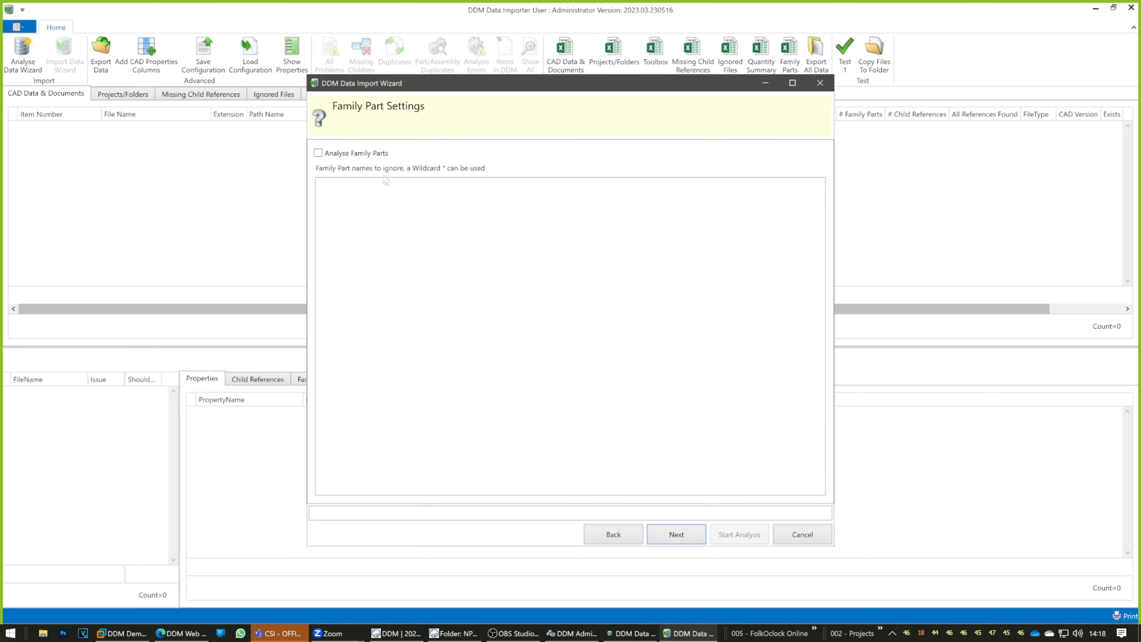
click(677, 533)
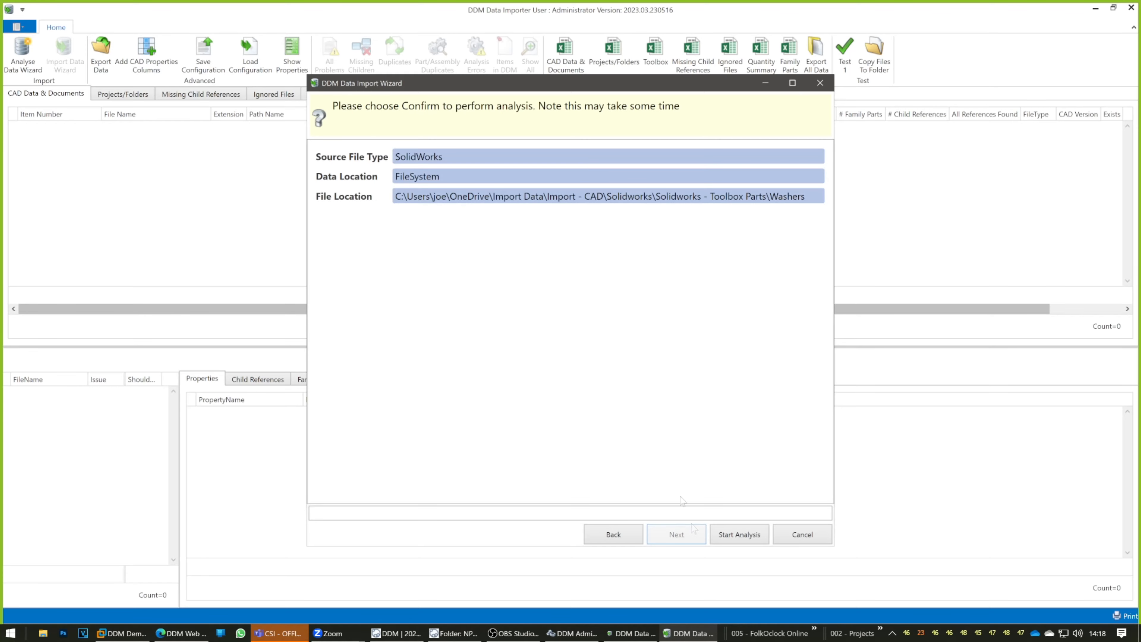
click(738, 534)
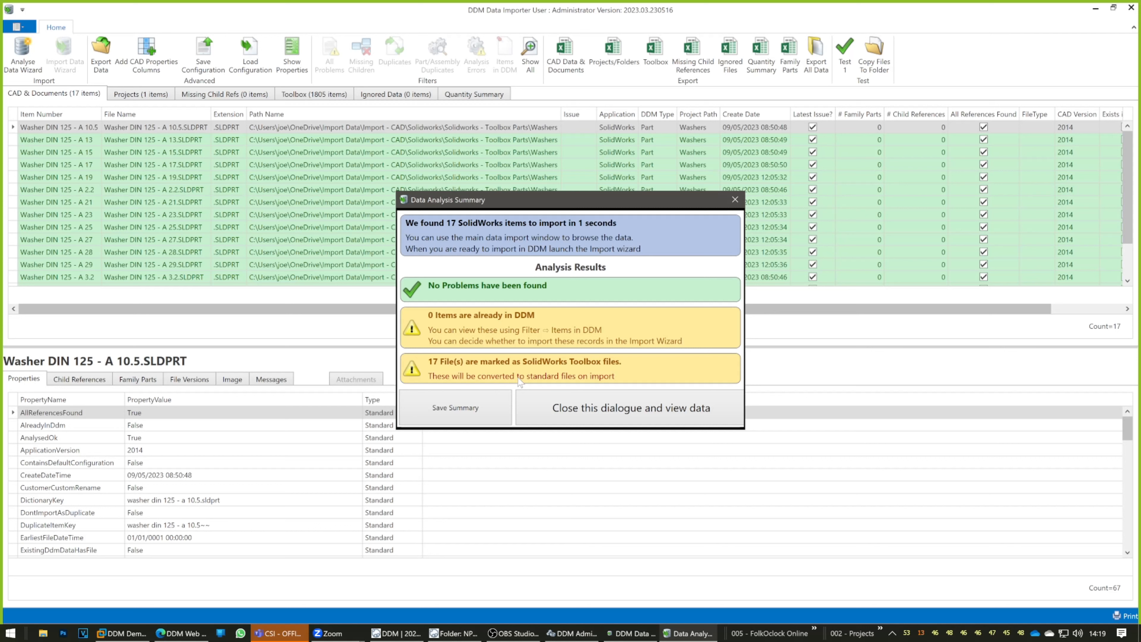
List the 17 analysed washer items, then step through the import wizard and cancel it
click(597, 412)
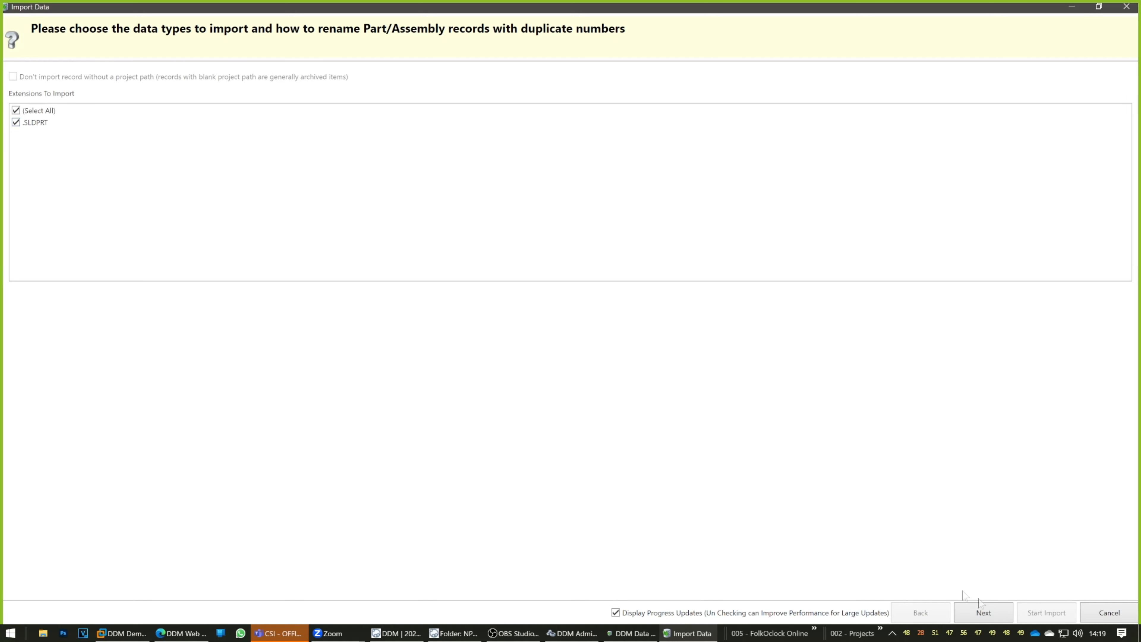
click(982, 612)
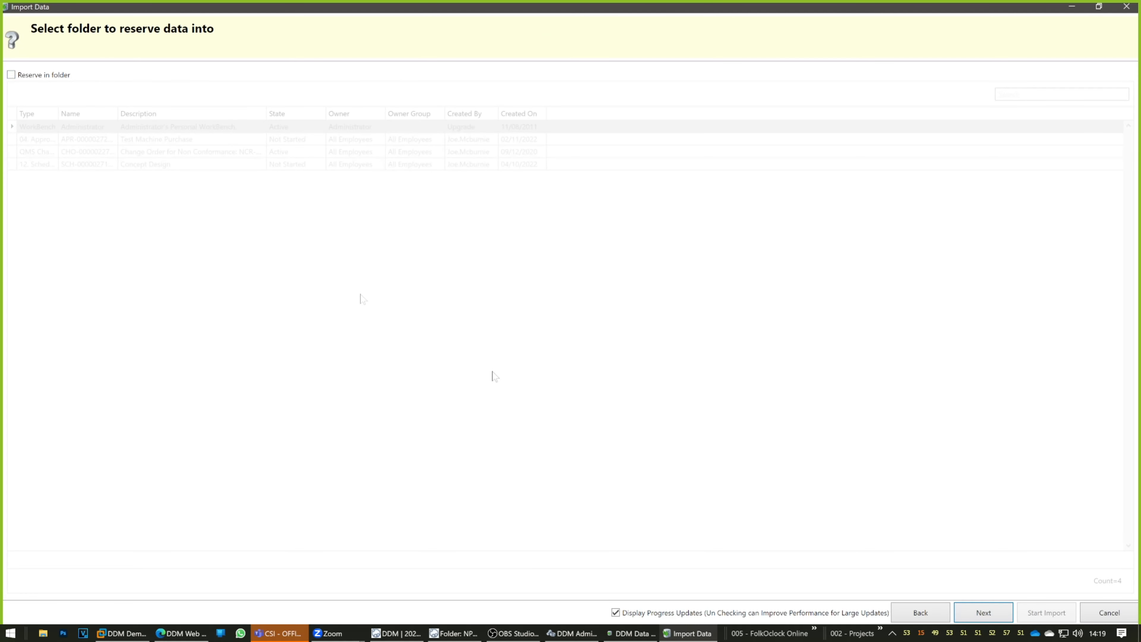
click(995, 617)
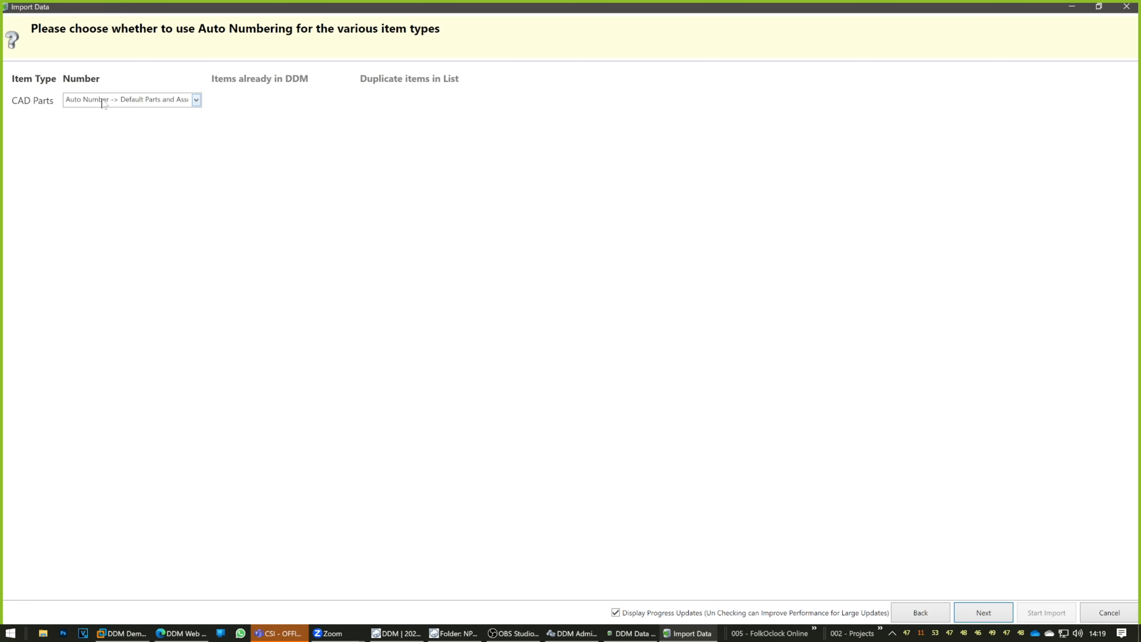
click(983, 612)
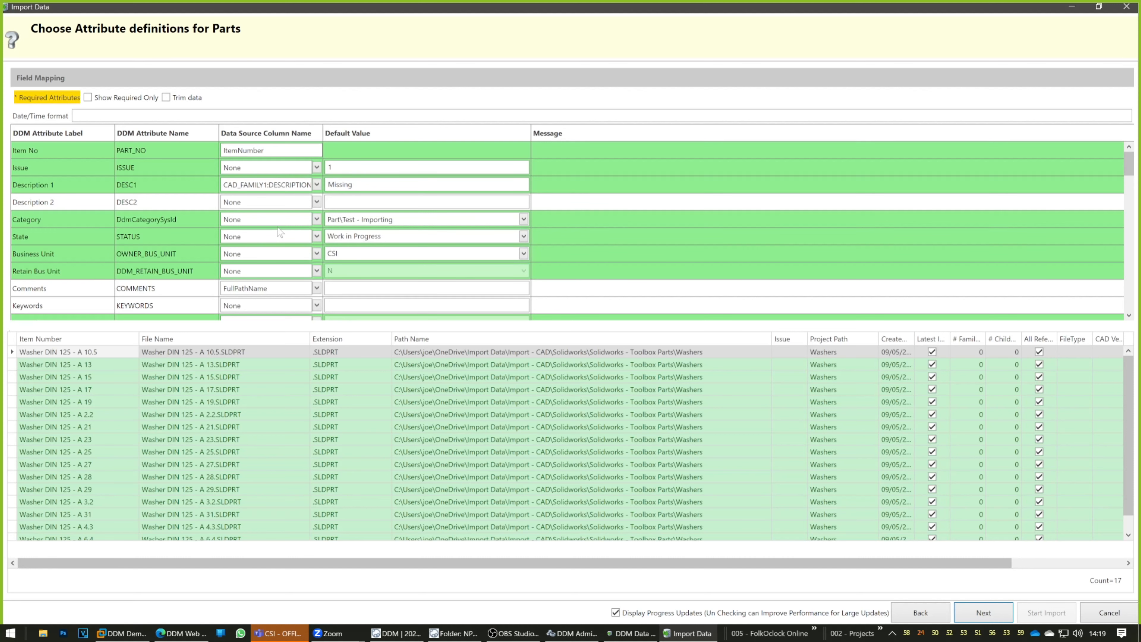
click(1099, 613)
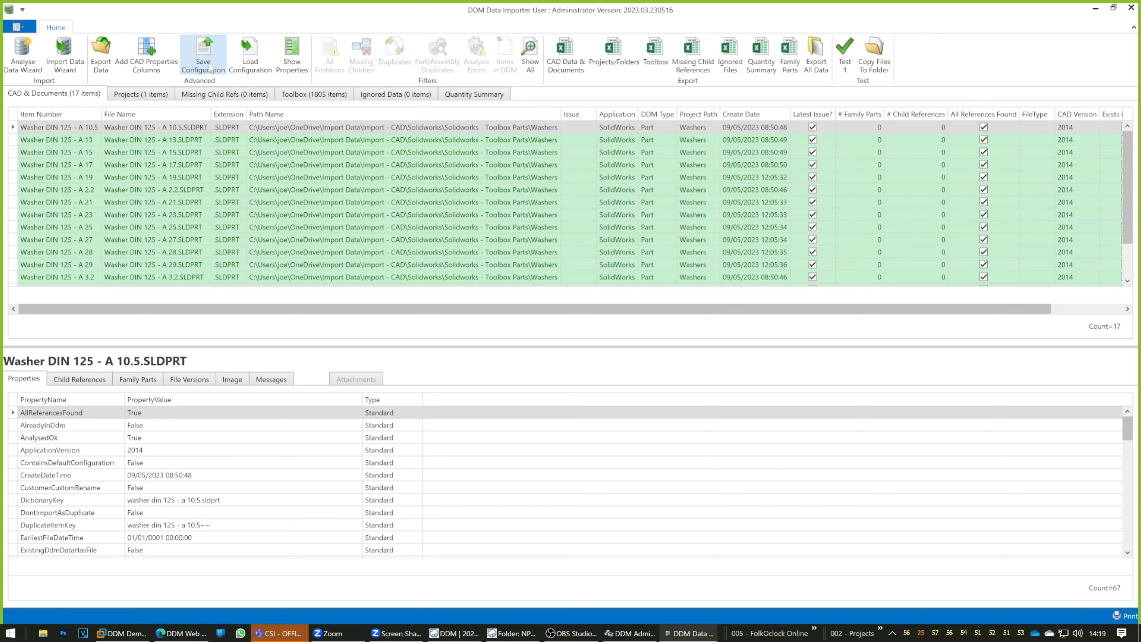
Load the DDM Import Configuration from Import Data > Import - CAD > Solidworks > Solidworks - Toolbox Parts
click(250, 62)
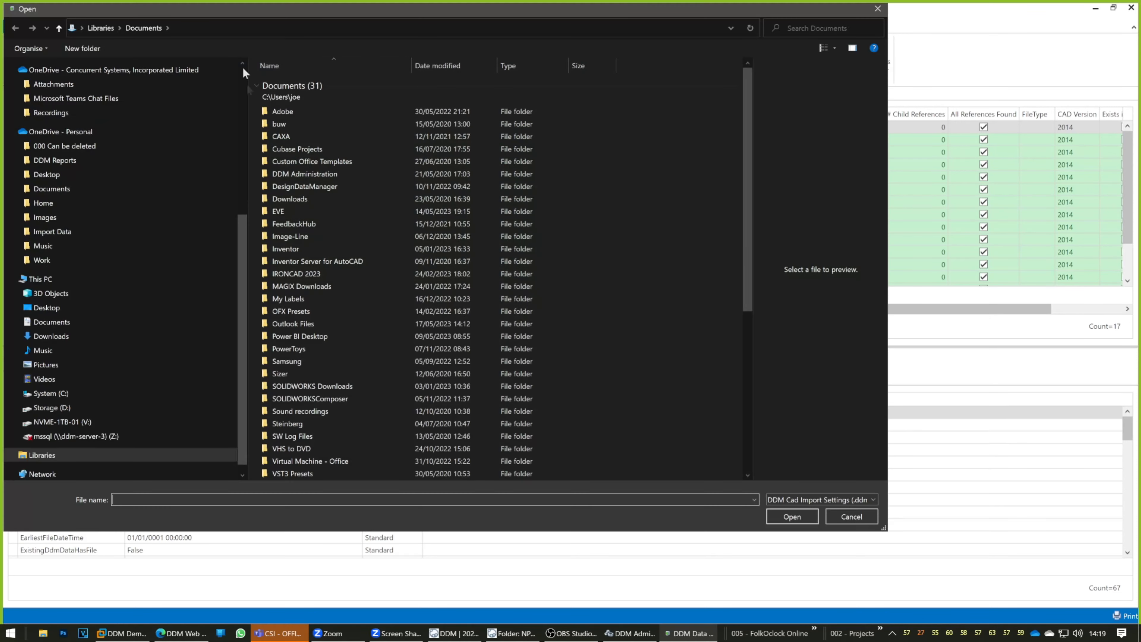
click(59, 232)
double_click(308, 119)
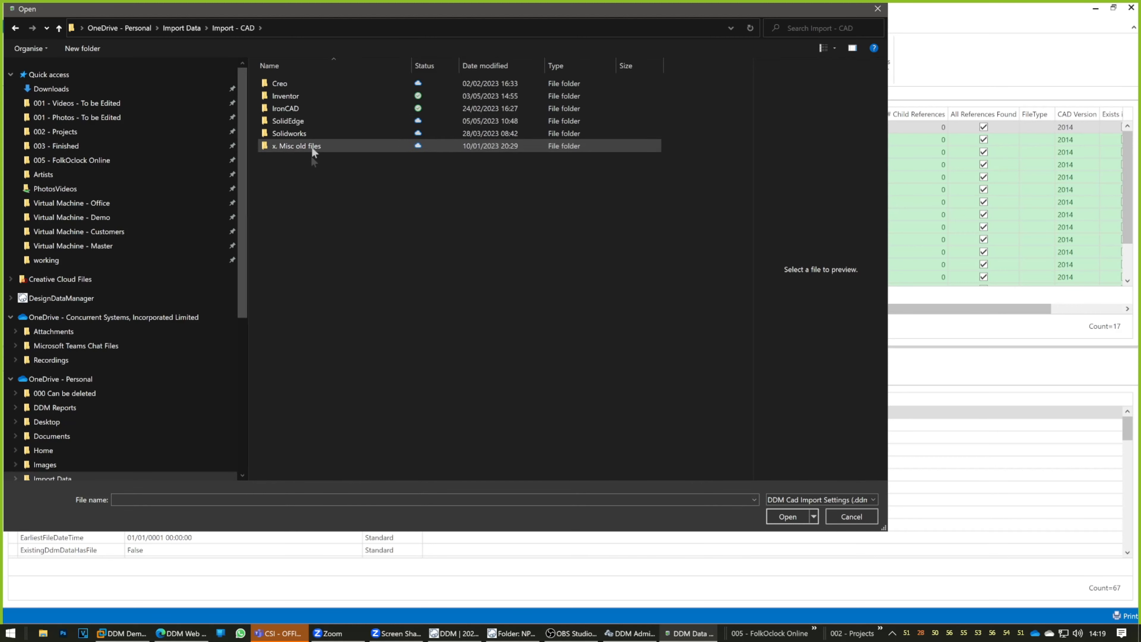
double_click(299, 133)
double_click(349, 206)
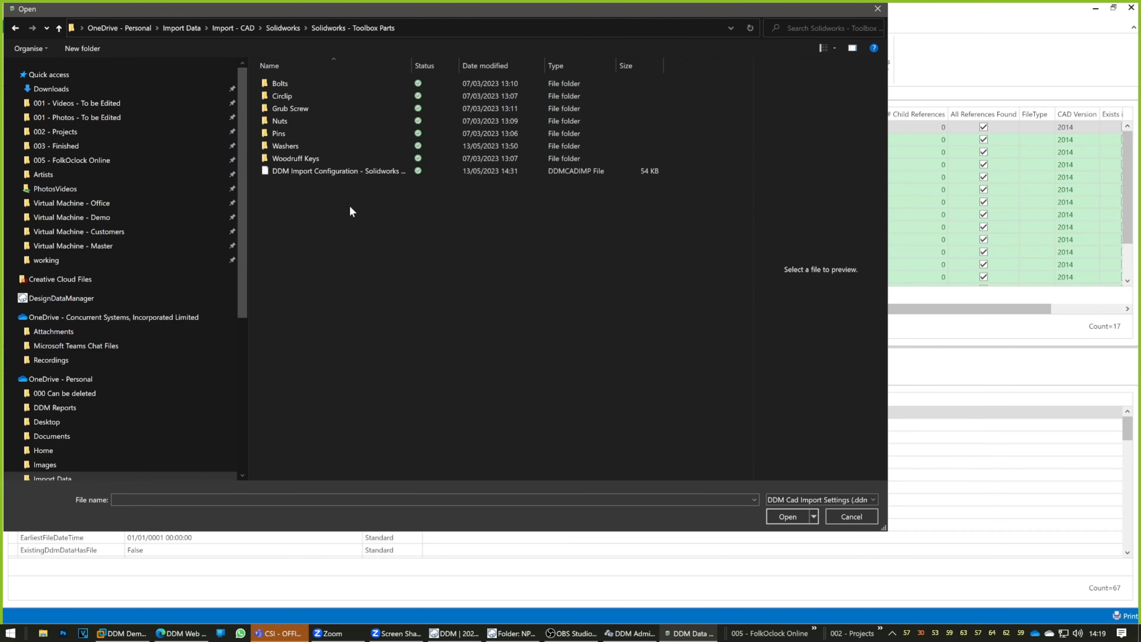
click(322, 171)
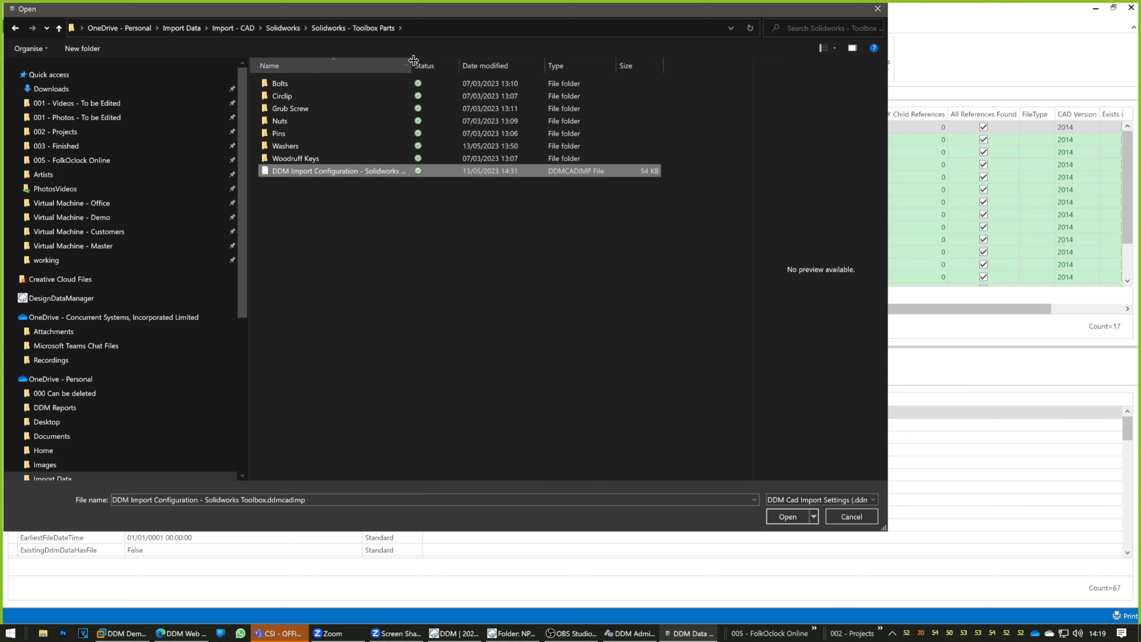
drag(410, 65, 476, 69)
double_click(412, 169)
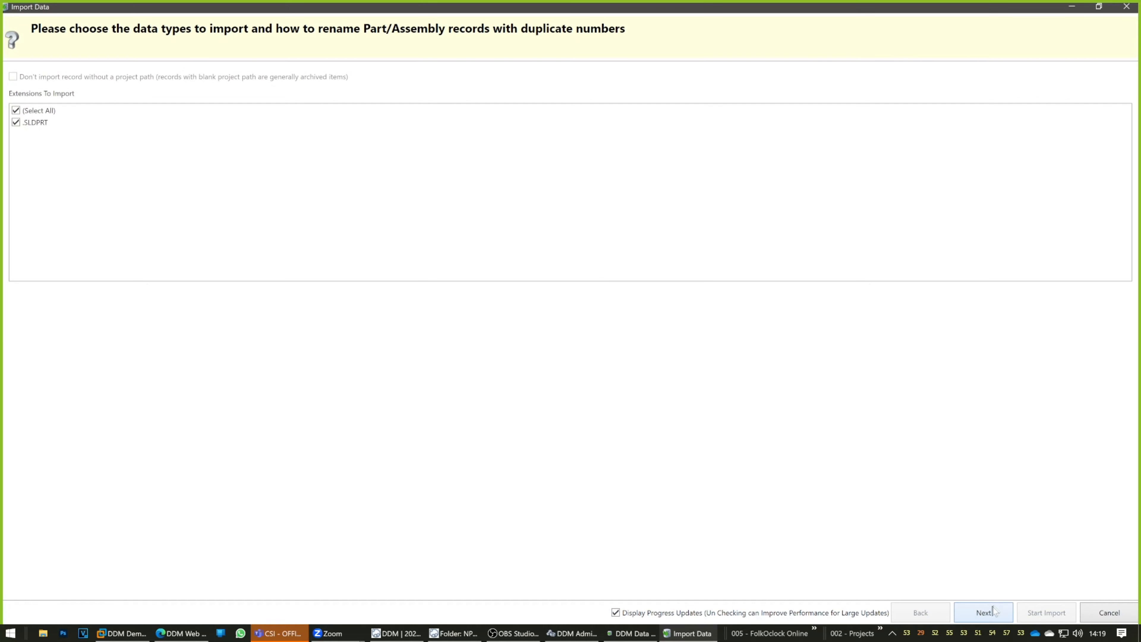
Keep SLDPRT, no reserve folder and auto numbering, with Category default Part\Test - Importing
click(988, 613)
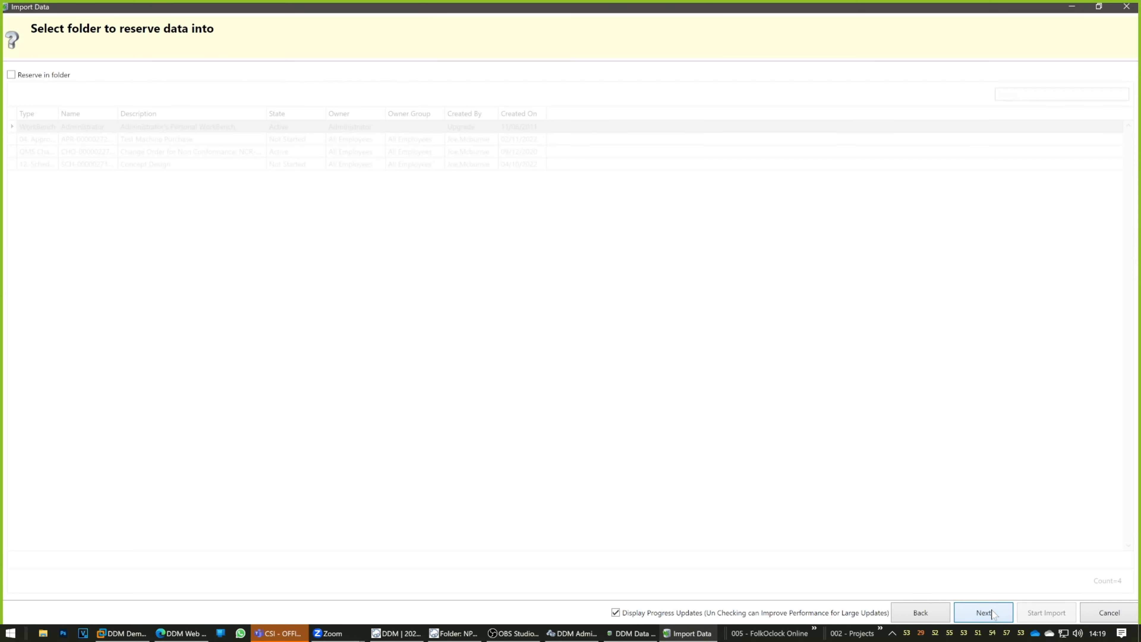
click(984, 613)
click(992, 614)
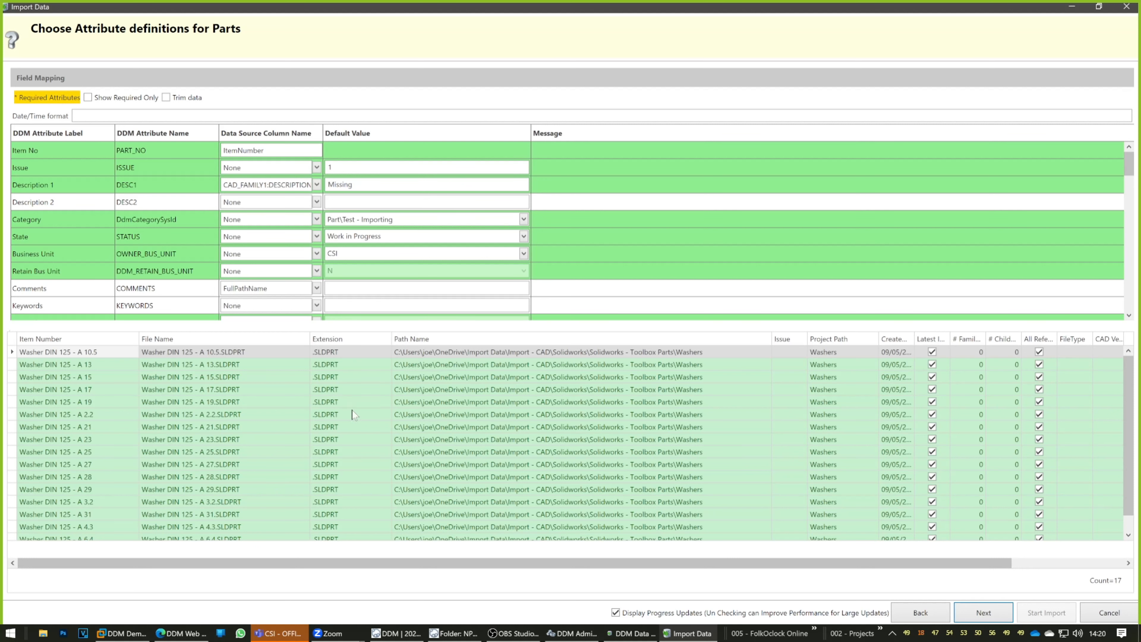
click(404, 220)
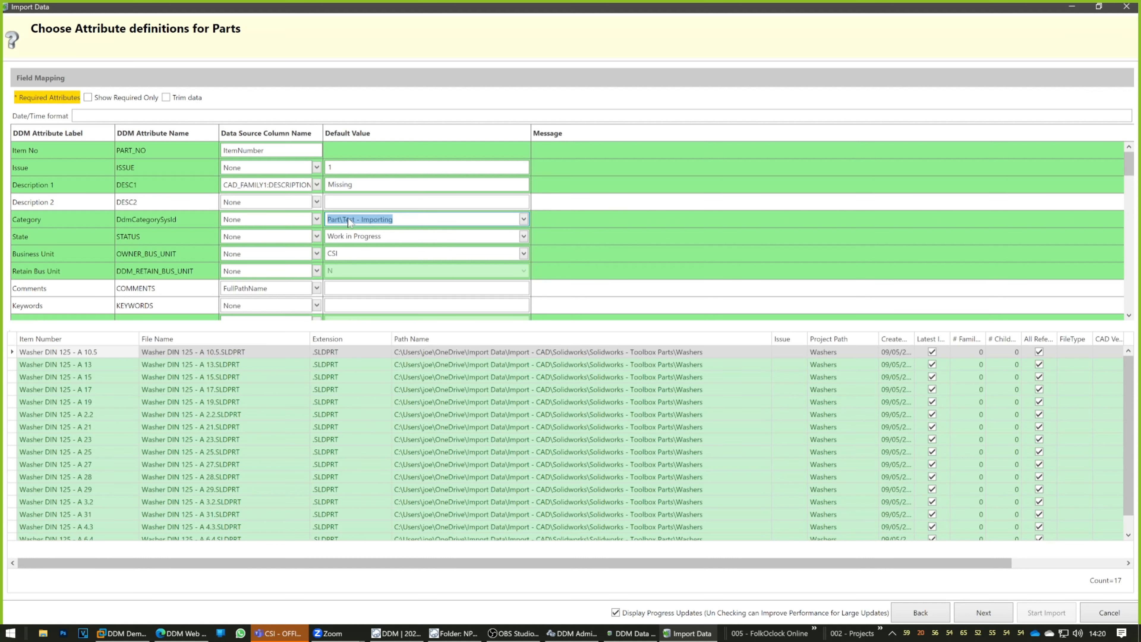
click(987, 616)
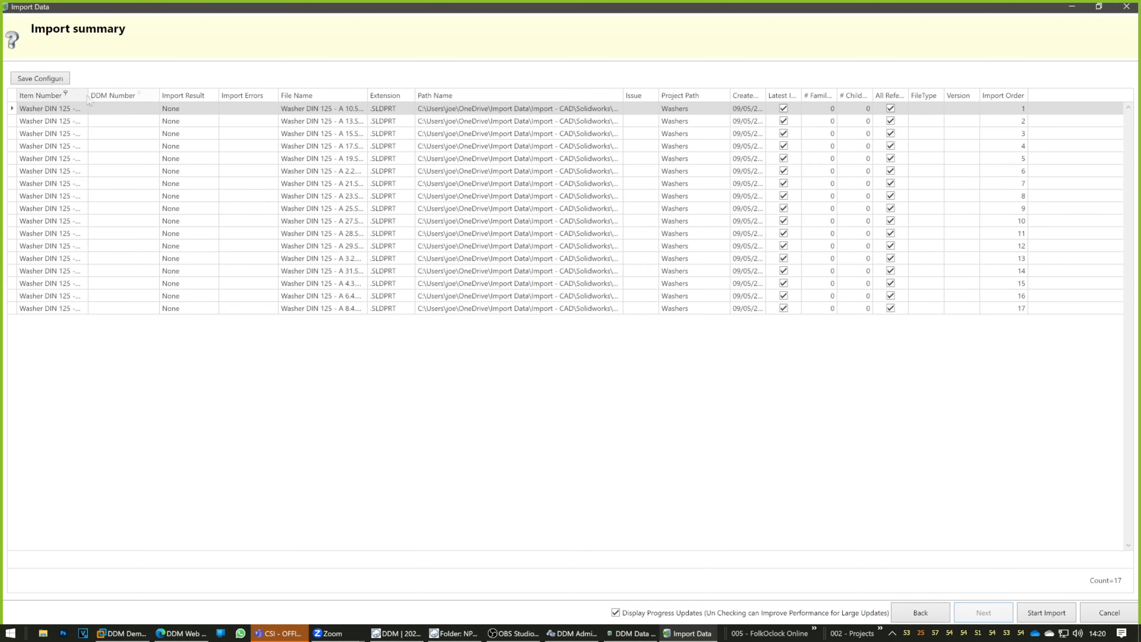
drag(87, 96, 135, 95)
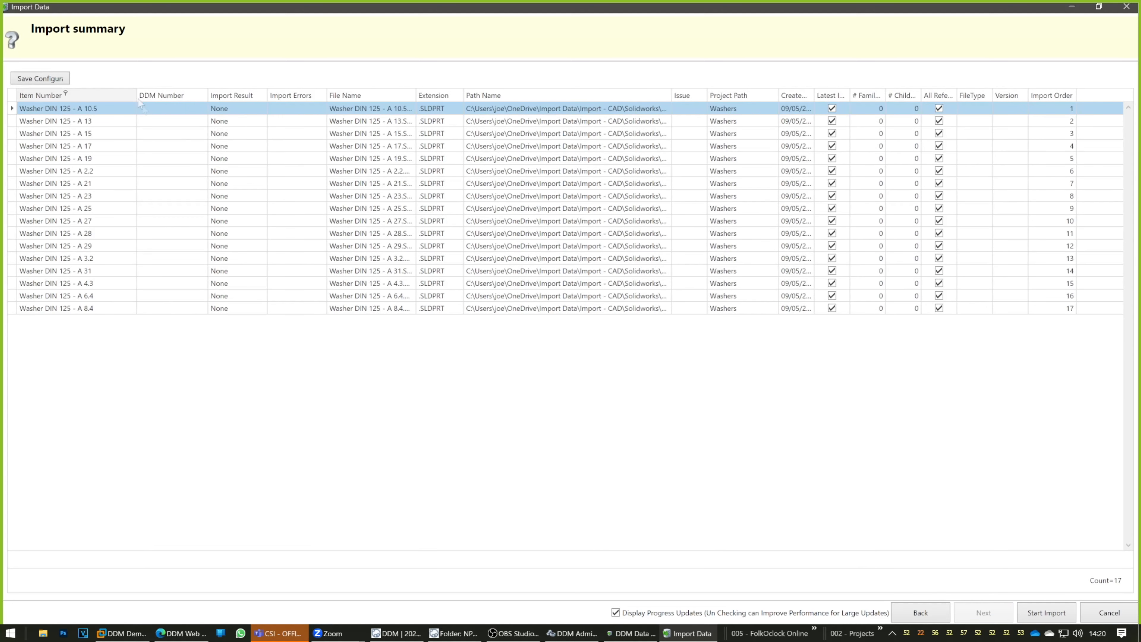
click(1026, 612)
click(615, 344)
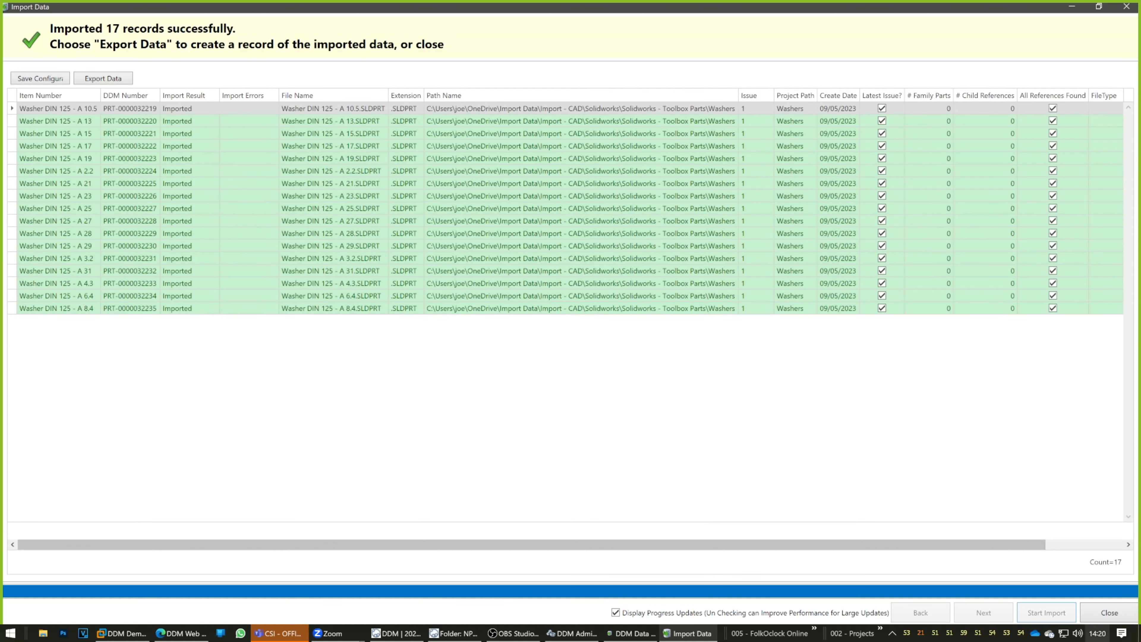
click(1109, 612)
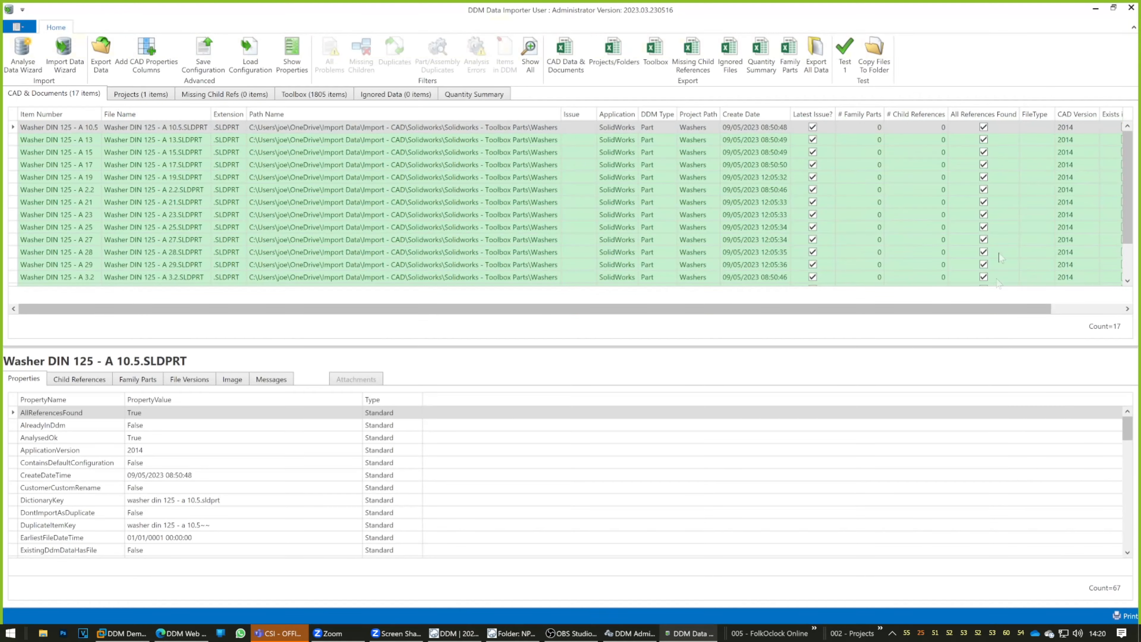
Close DDM Data Importer and launch SolidWorks 2023 from the Start menu
click(1130, 9)
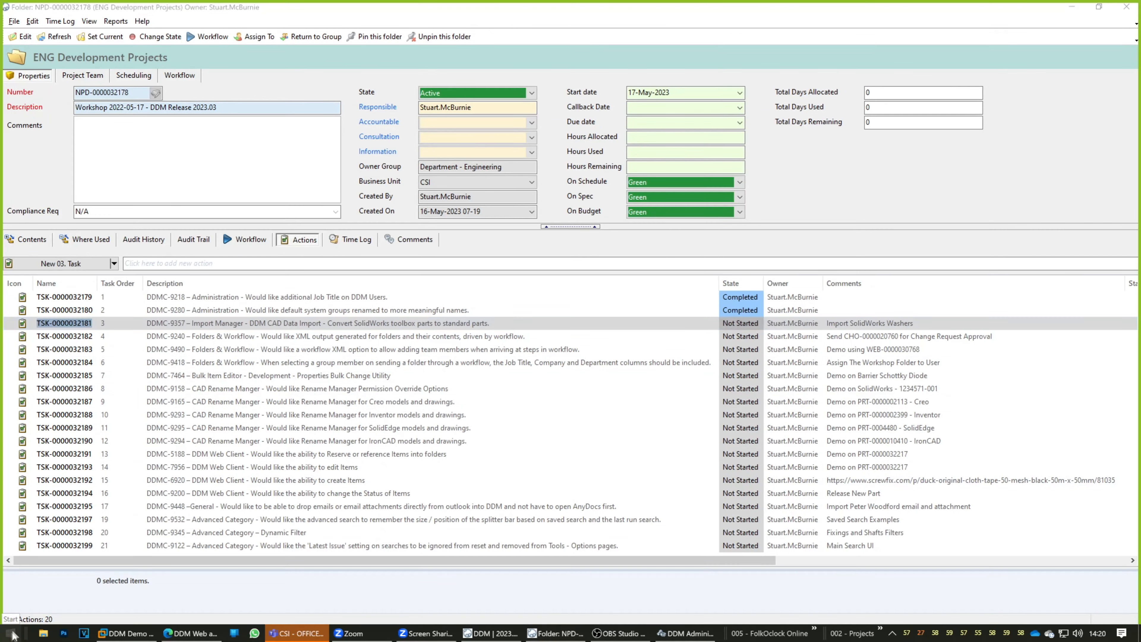
click(11, 634)
click(413, 377)
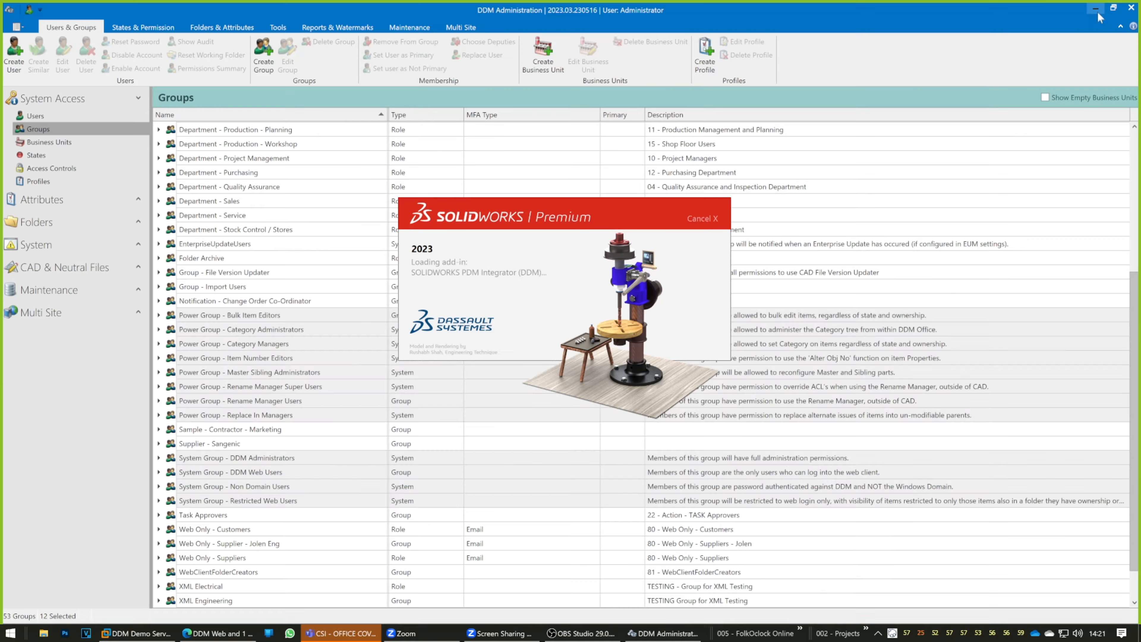
Dismiss the add-in notification and create a new assembly document, Assem1
click(1095, 10)
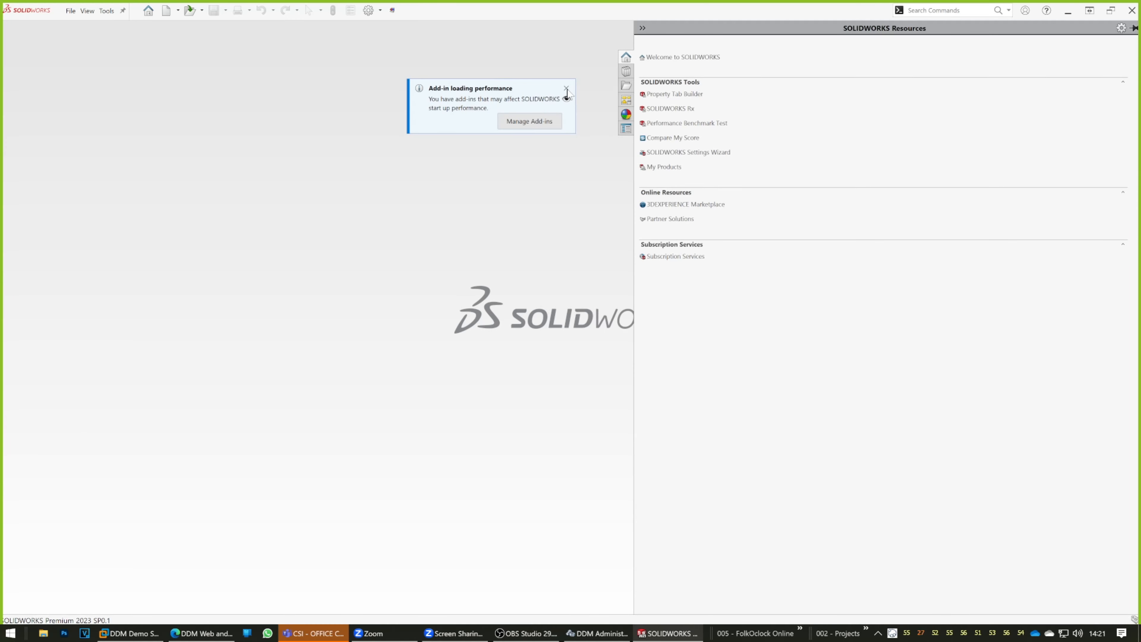
click(566, 91)
click(166, 9)
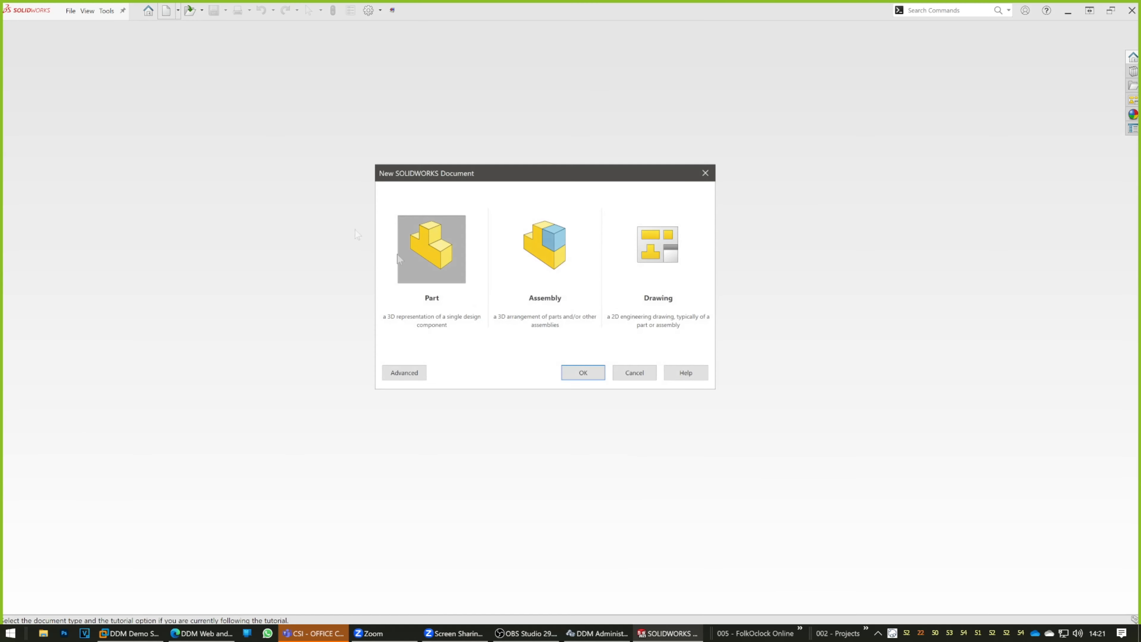
double_click(534, 248)
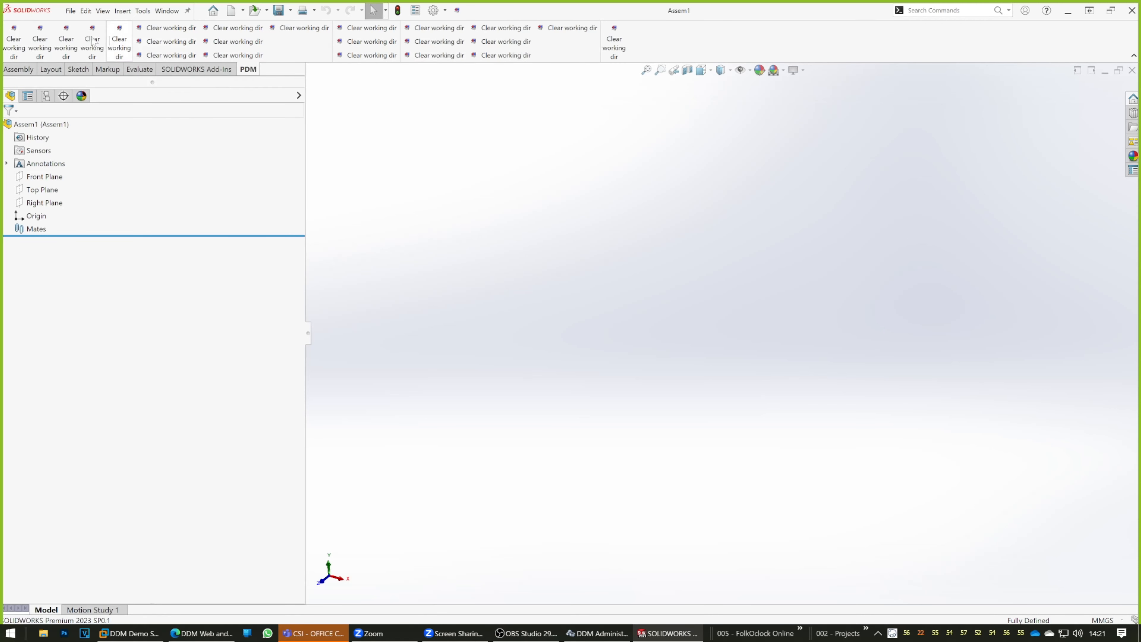
Clear the PDMIntegrator working directory, then close Assem1 and exit SolidWorks
click(142, 11)
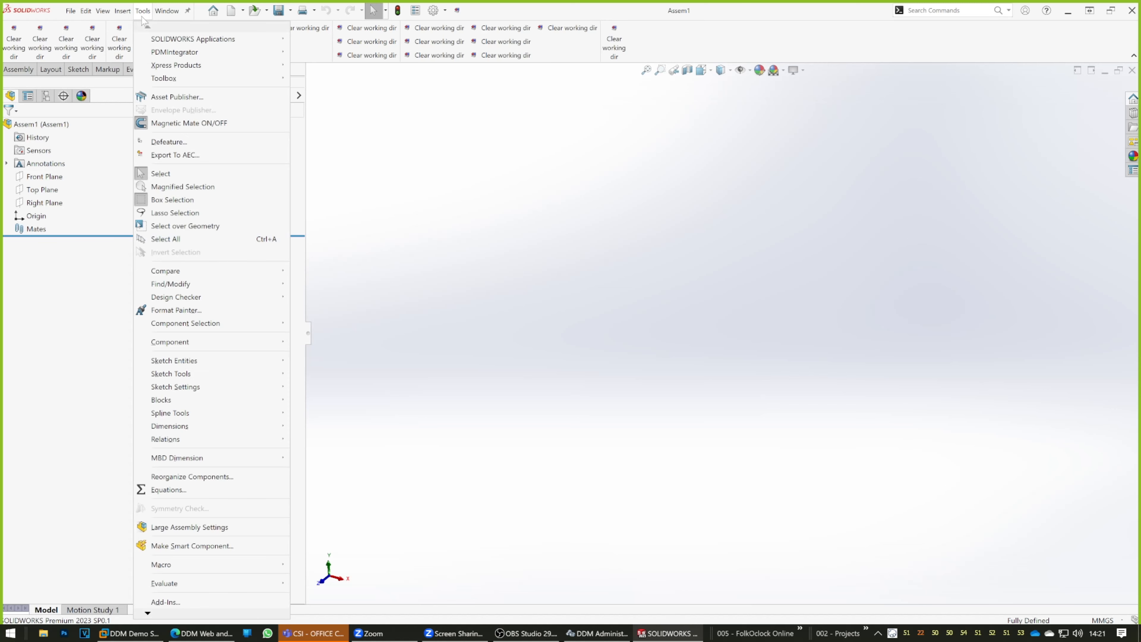
mouse_move(167, 11)
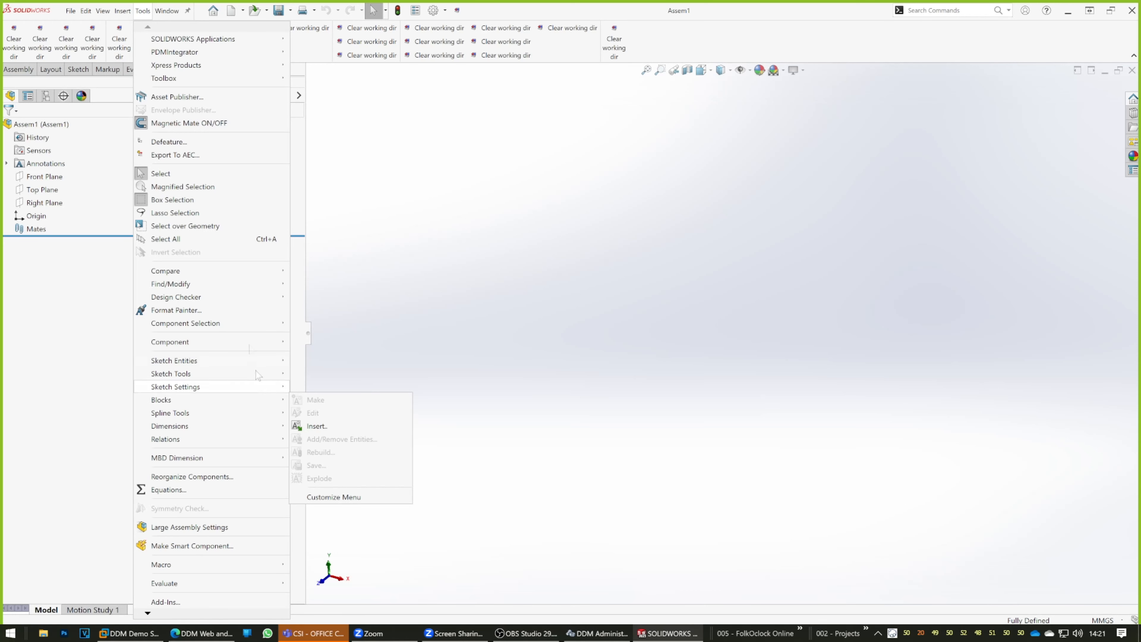
mouse_move(194, 54)
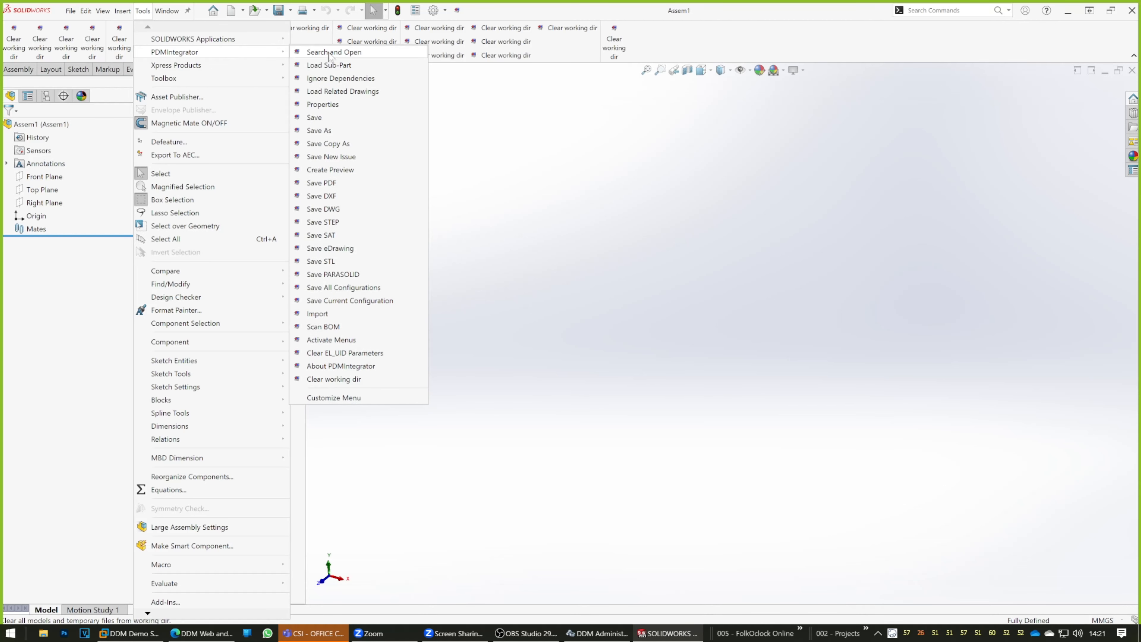
click(333, 379)
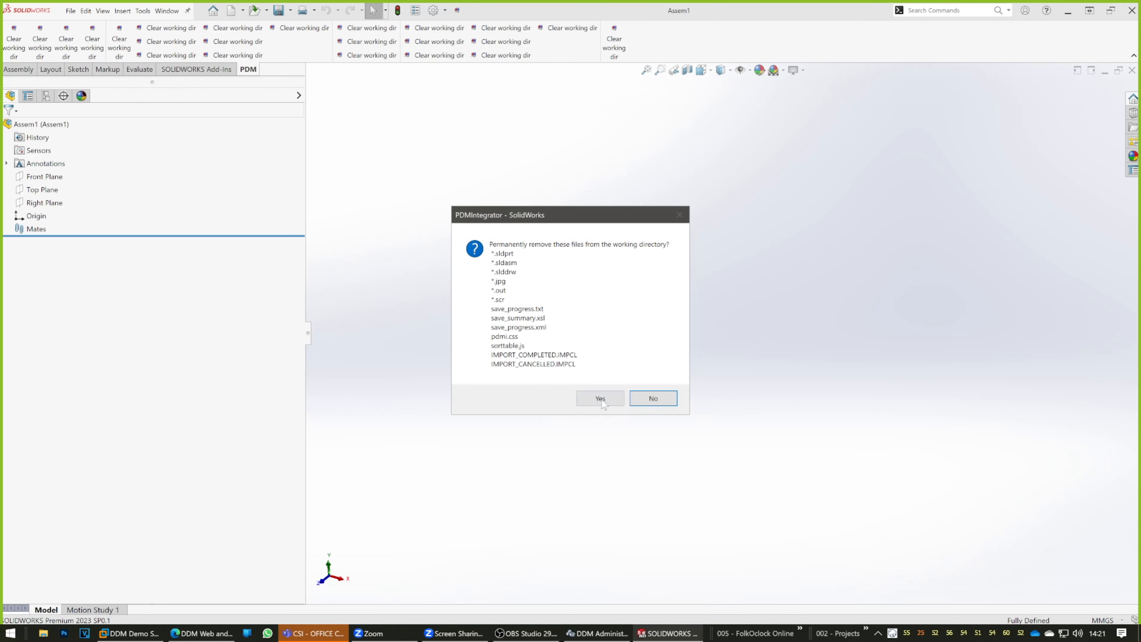
click(599, 395)
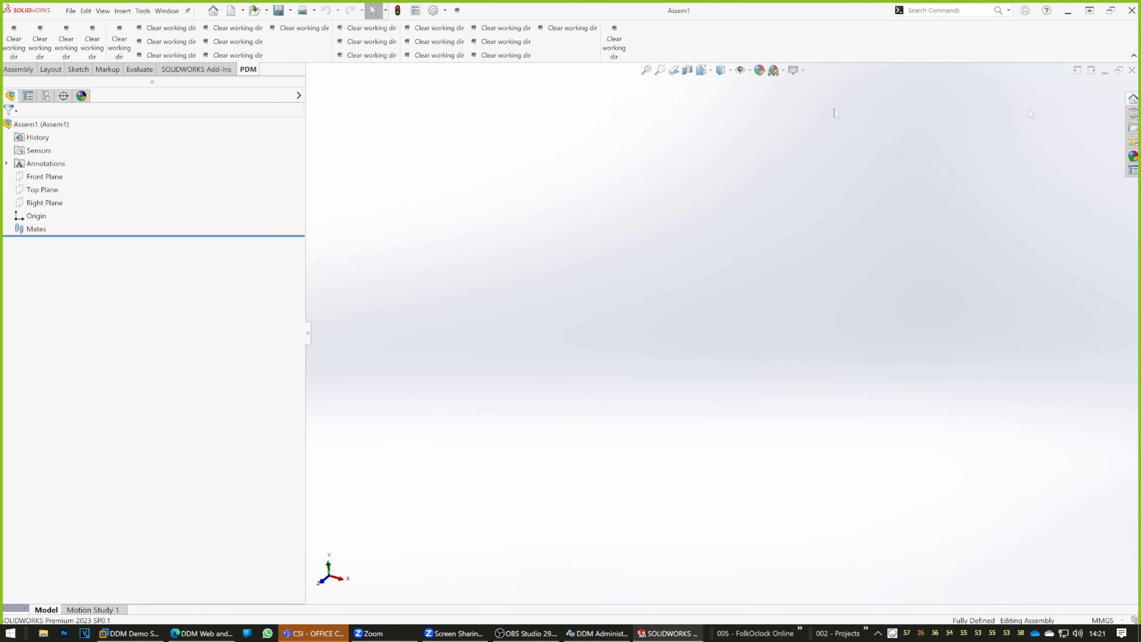
click(1132, 70)
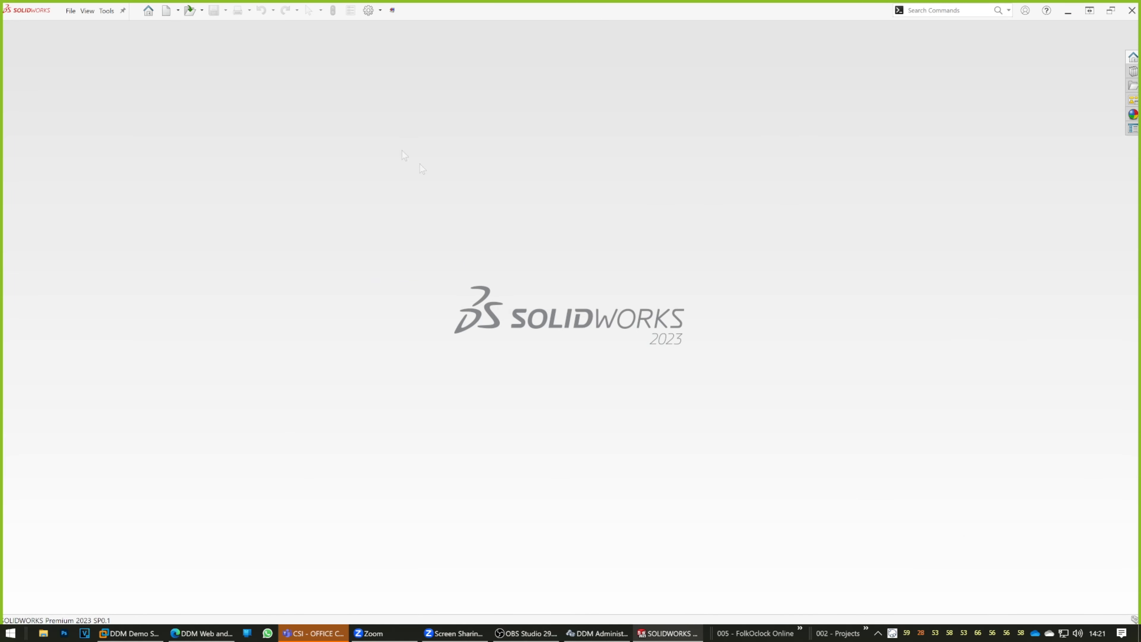
click(1131, 10)
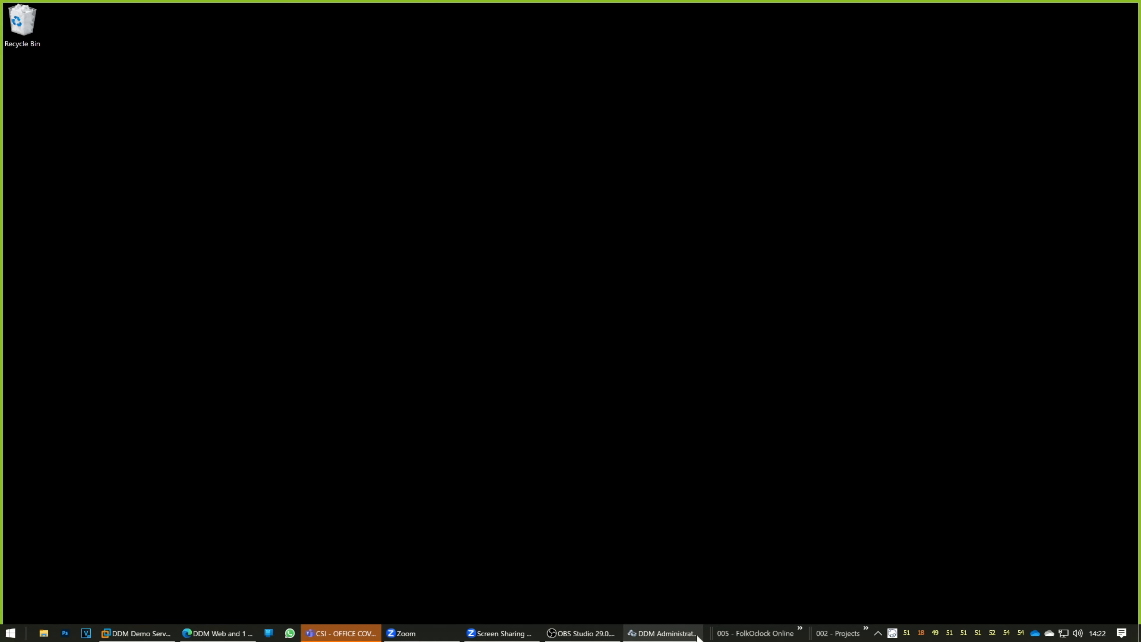
double_click(892, 634)
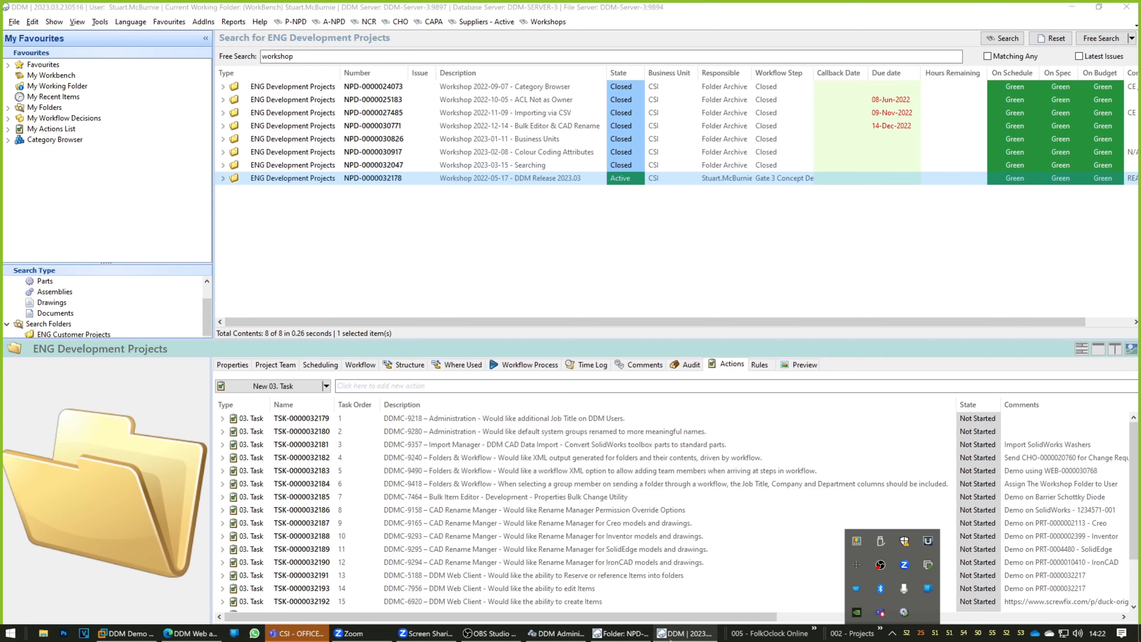
click(629, 634)
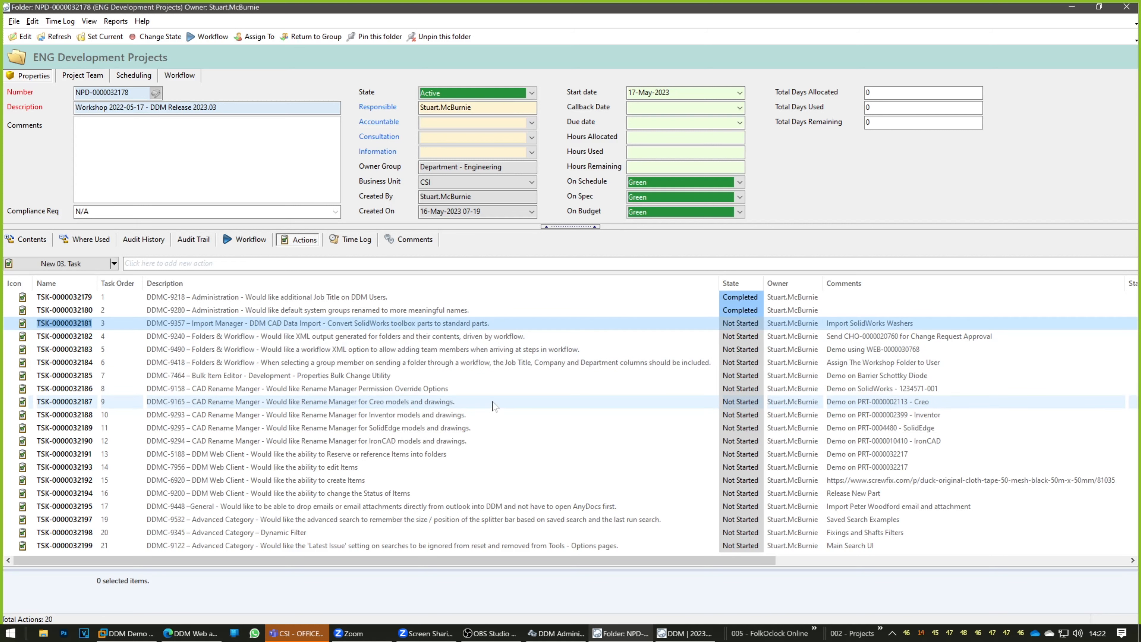
click(737, 324)
click(758, 323)
click(741, 362)
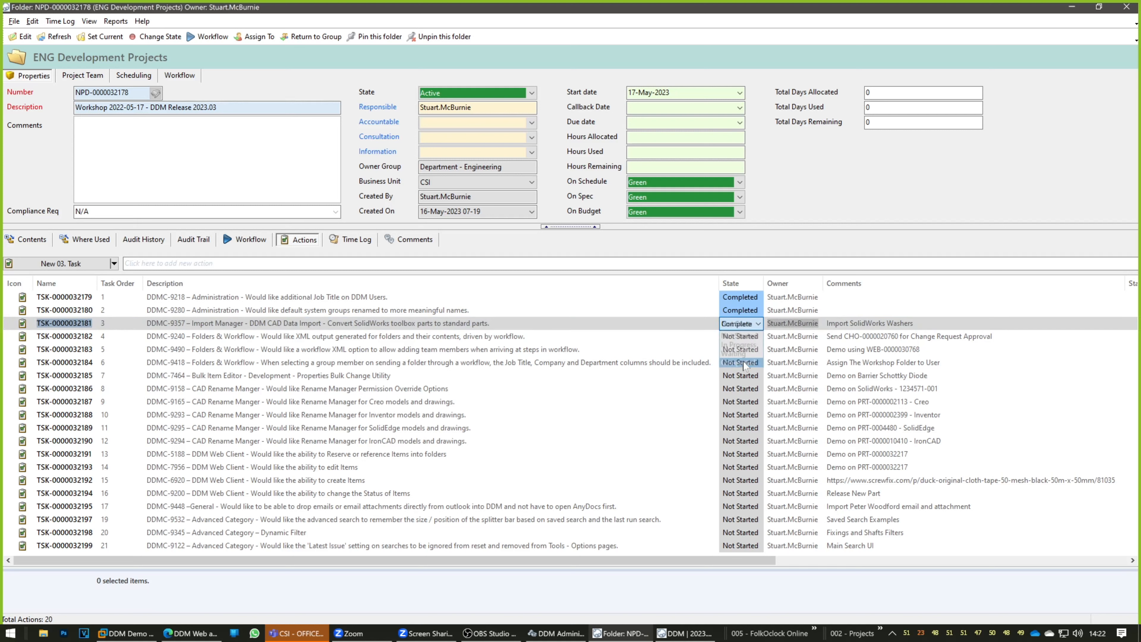
click(699, 337)
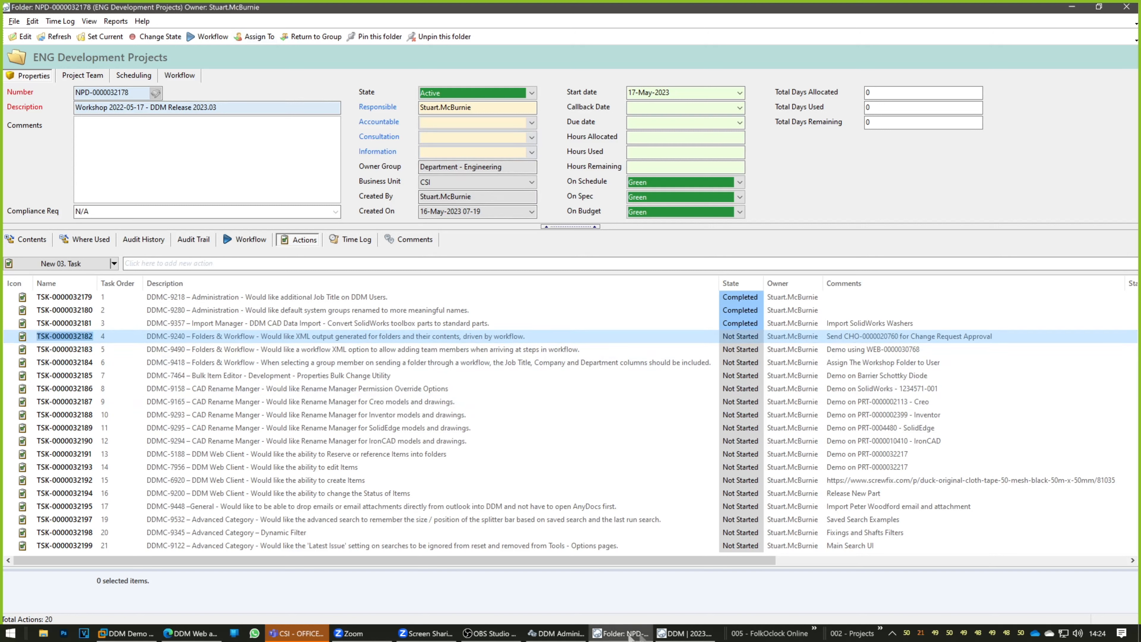
Return to the main DDM window listing the eight ENG Development workshop projects
click(685, 632)
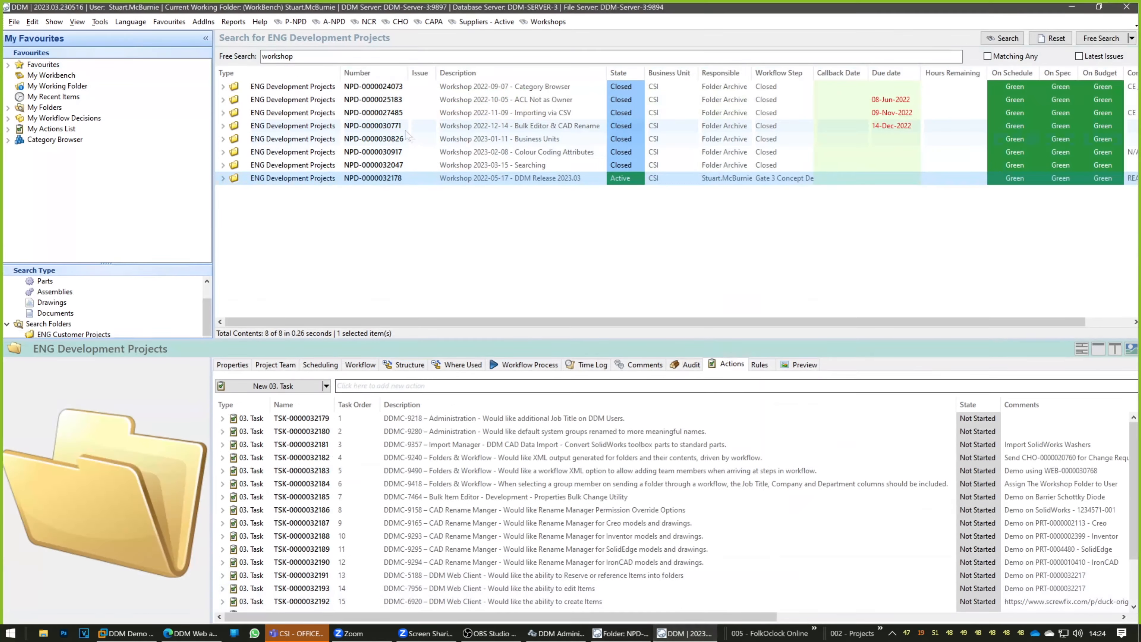
click(399, 22)
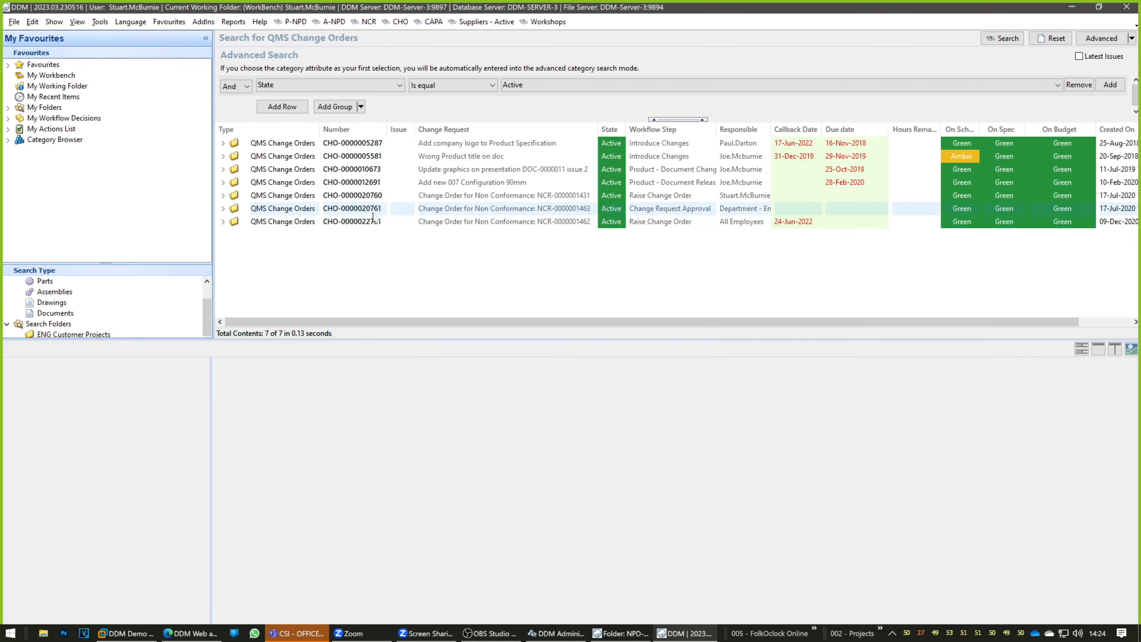
click(371, 197)
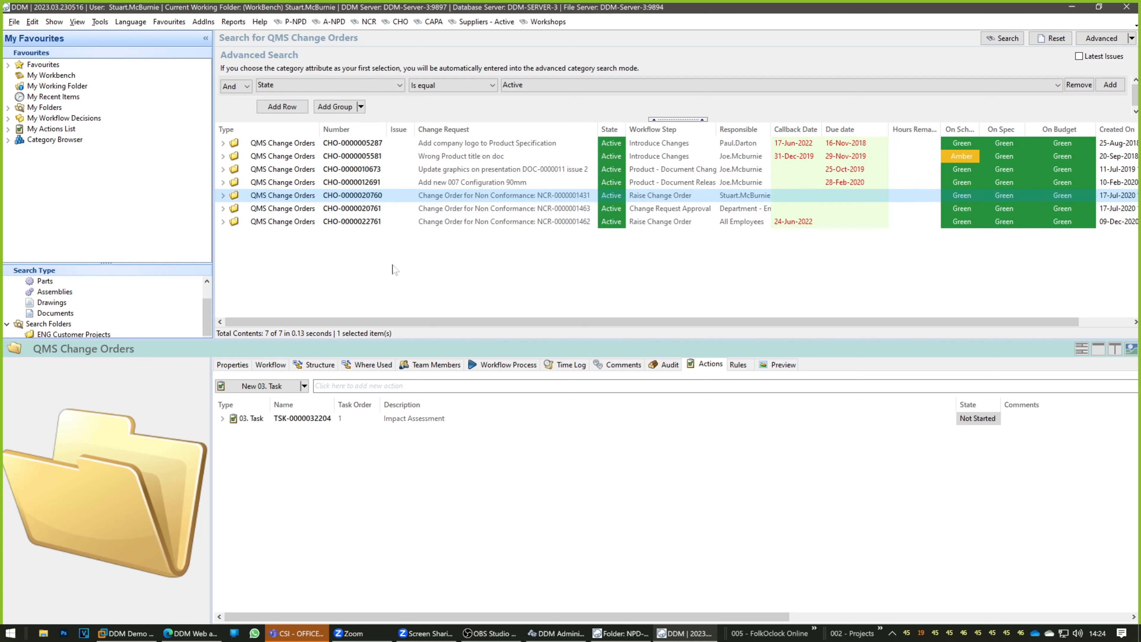
click(501, 365)
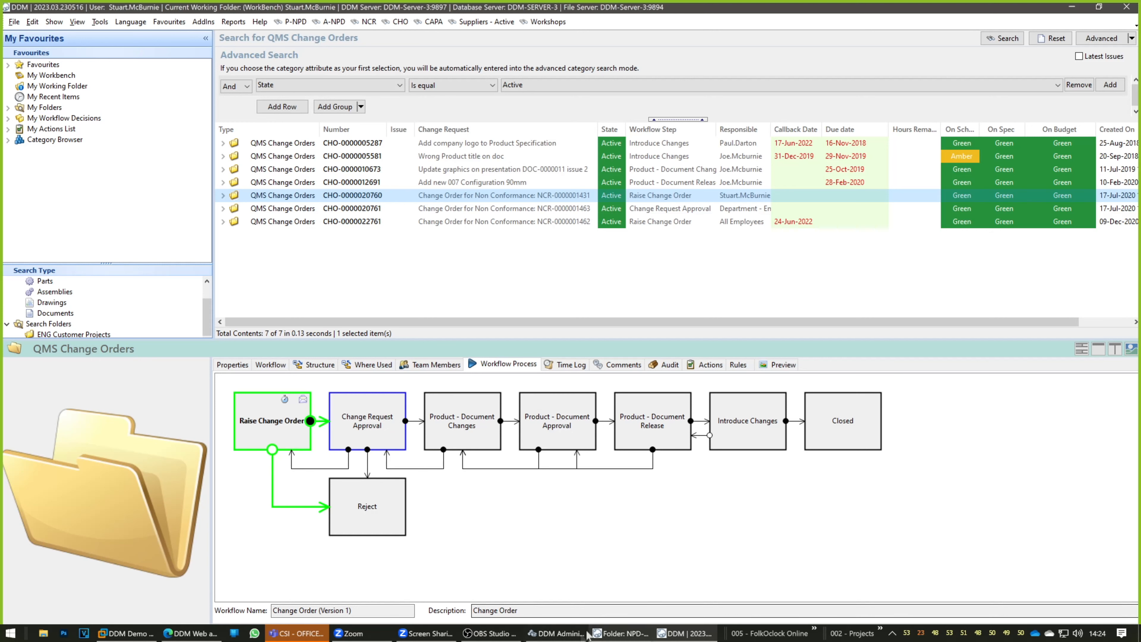
click(569, 634)
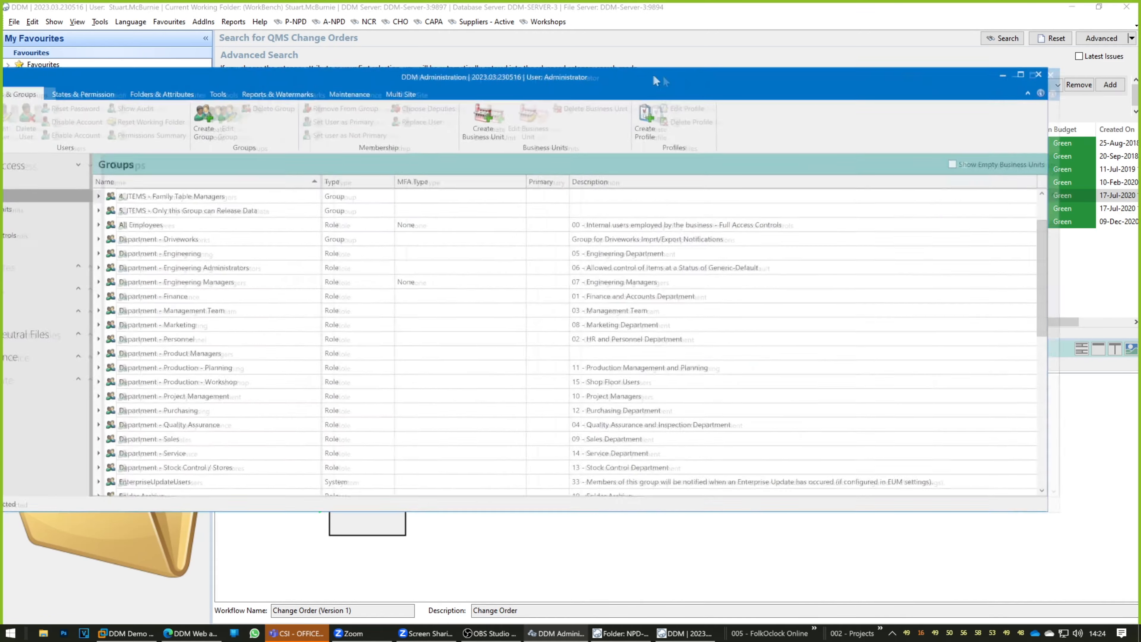
Inspect the Change Order workflow's Change Request Approval step and cancel without changes
double_click(703, 76)
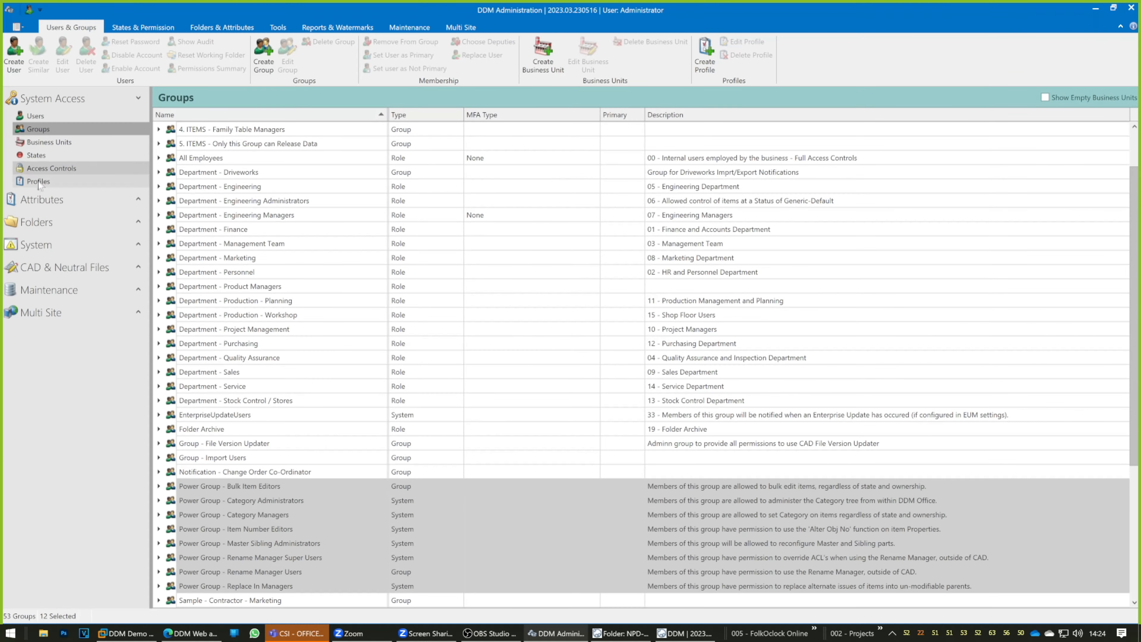
click(139, 222)
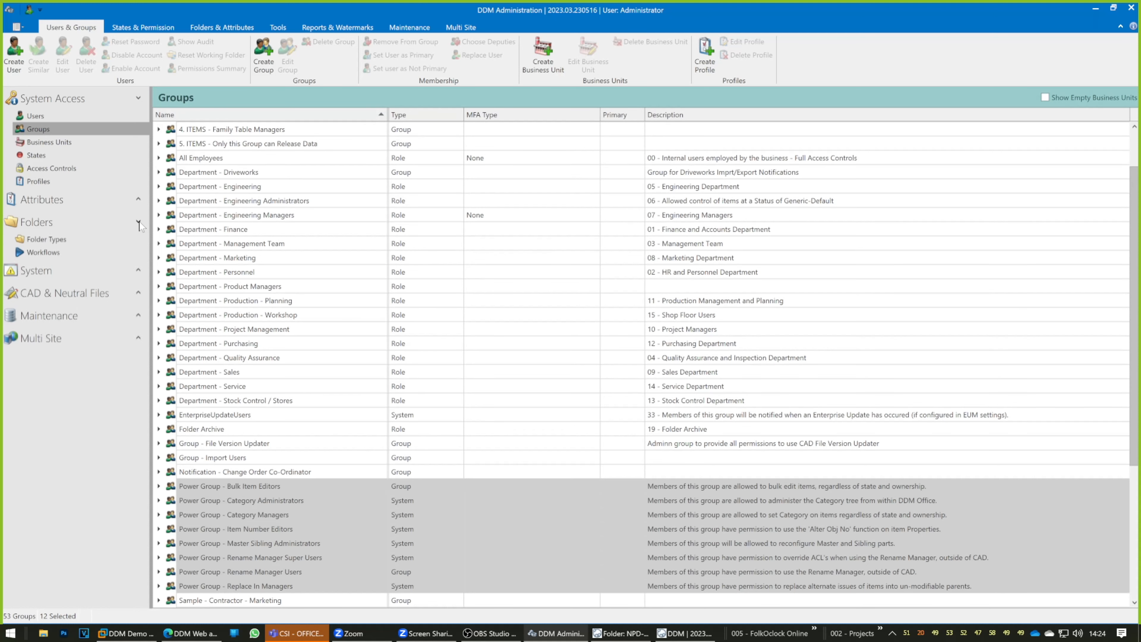
click(68, 254)
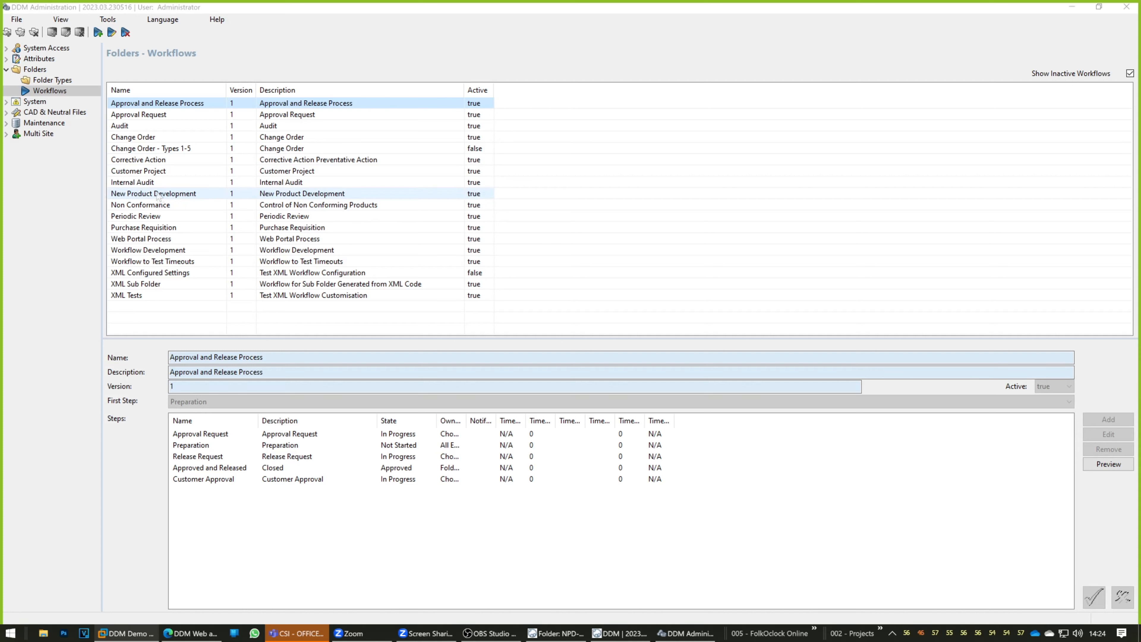
click(159, 137)
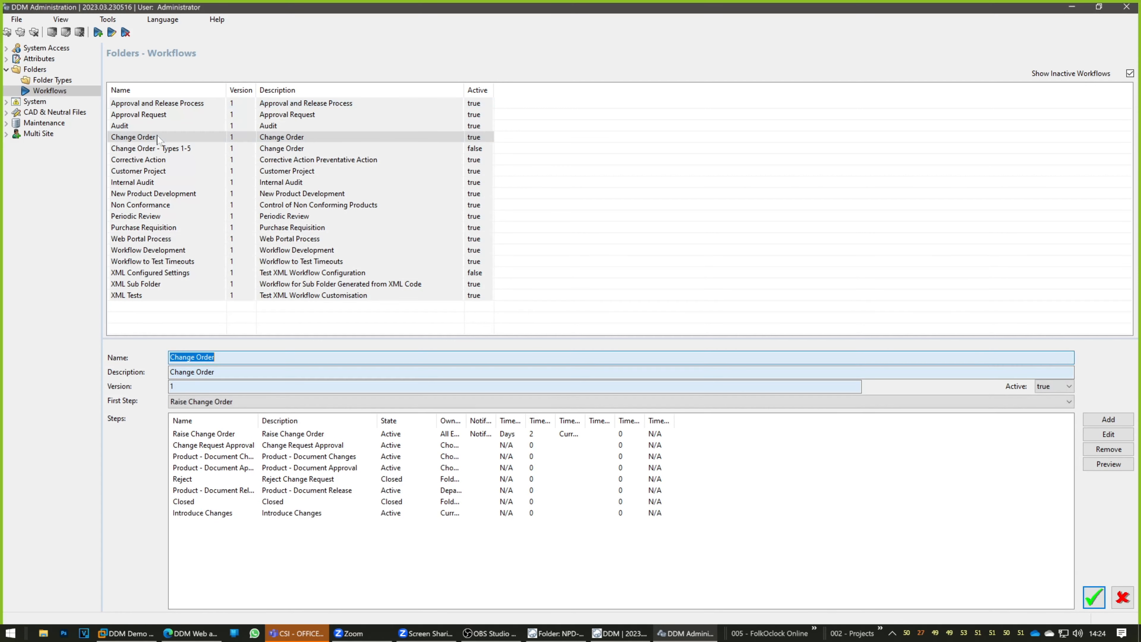
double_click(310, 445)
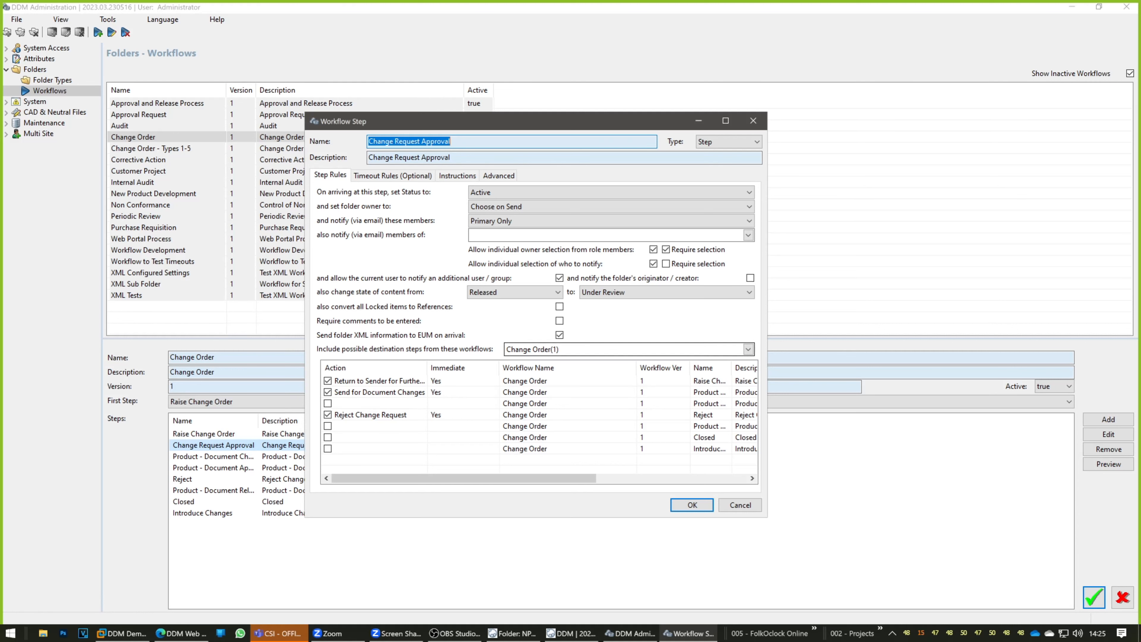
click(740, 504)
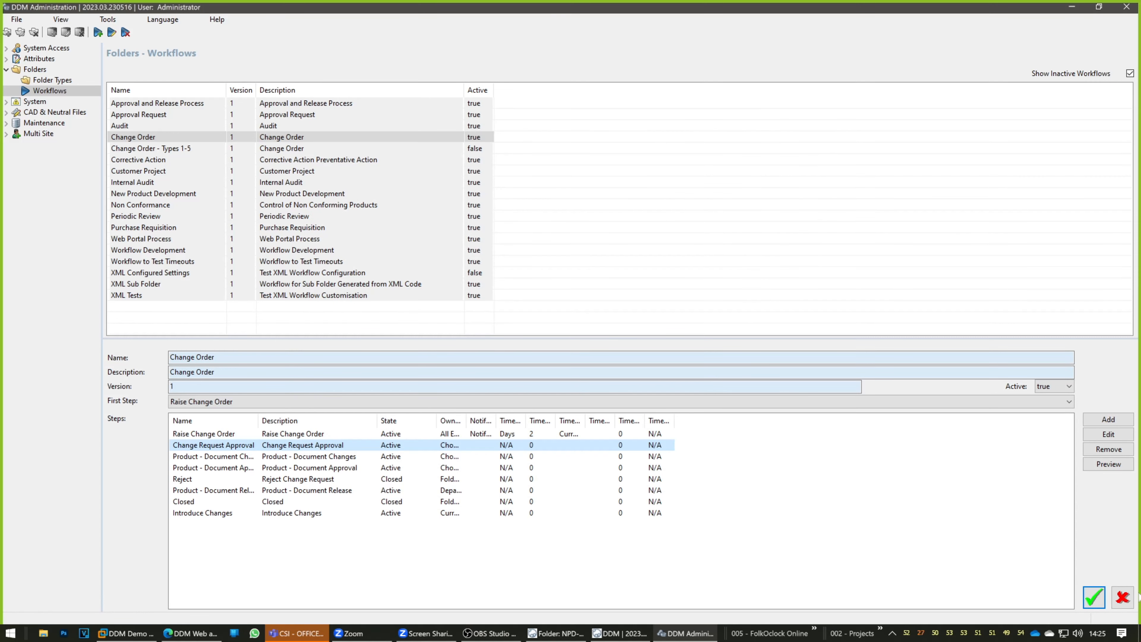
click(1122, 599)
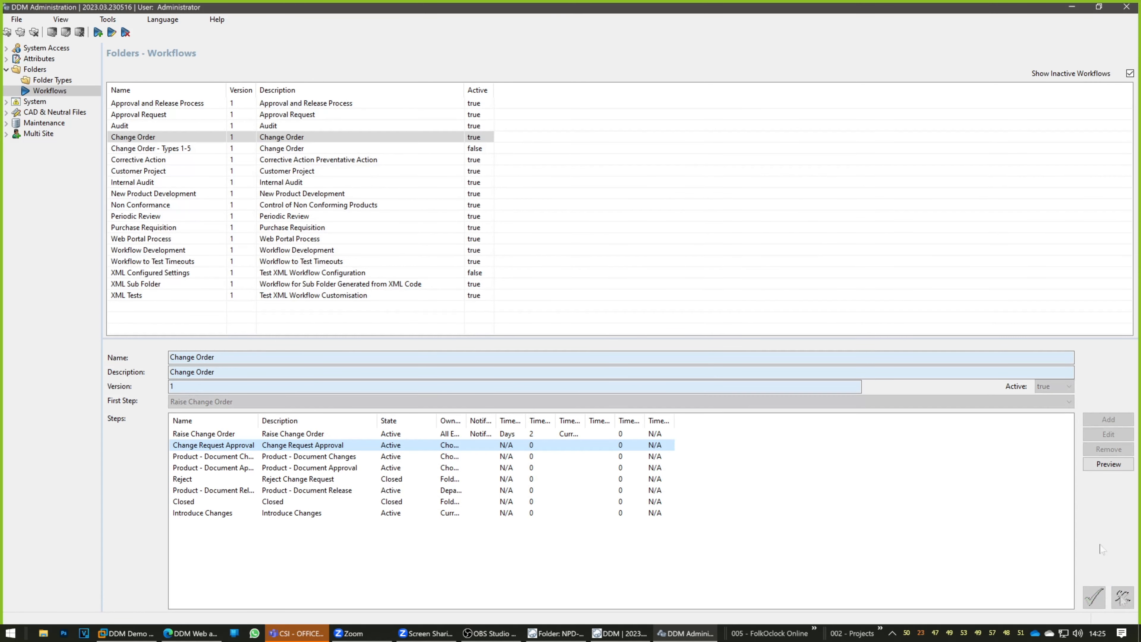
Minimize DDM Administration and maximize the DDM Demo Server virtual machine window
click(1071, 7)
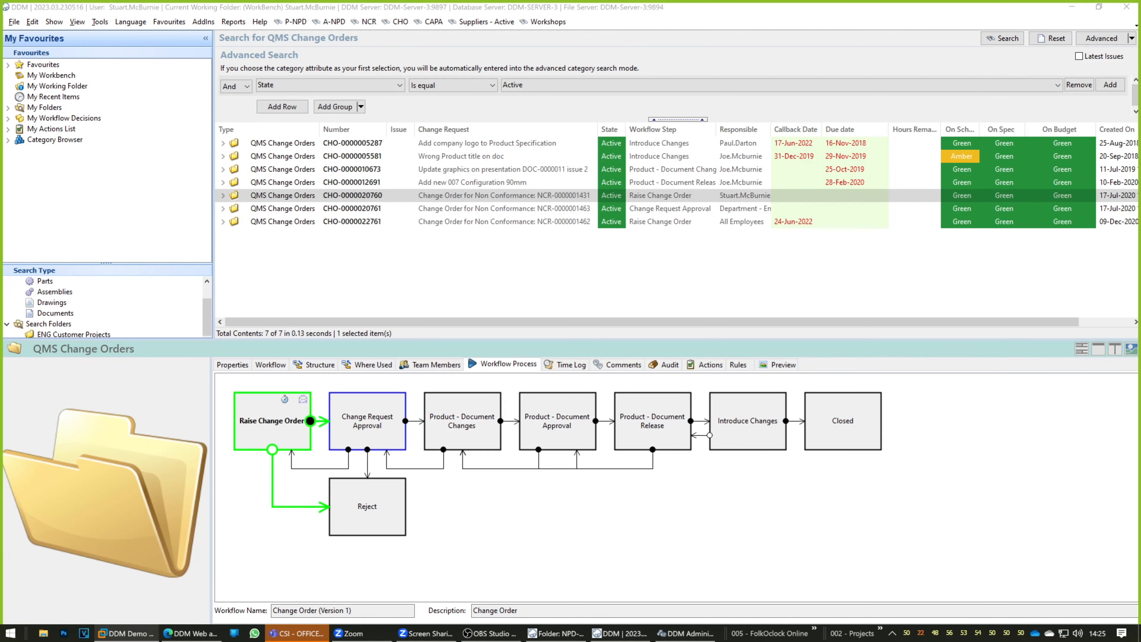
drag(2, 189, 804, 60)
double_click(804, 59)
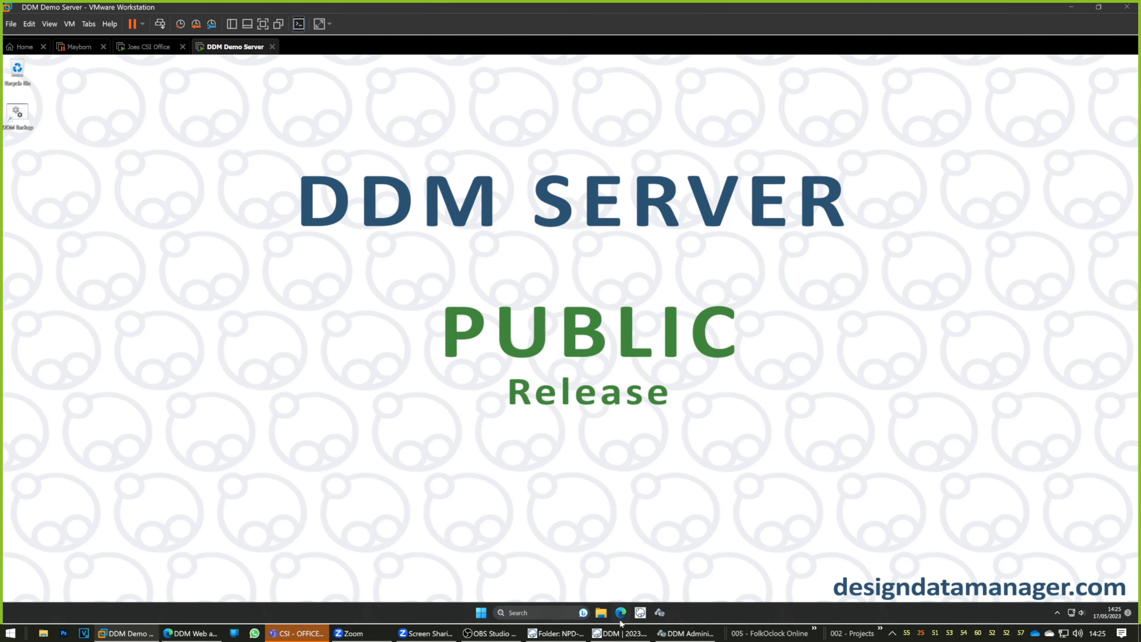
In a maximized File Explorer, open EUMOut and delete the eight exported part folders
click(602, 613)
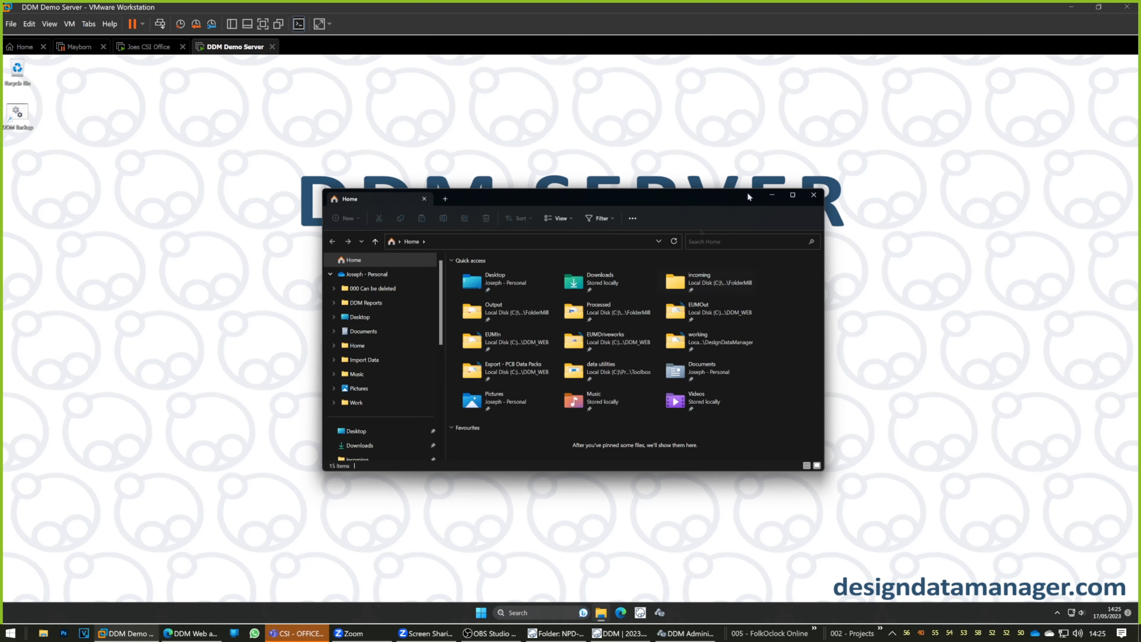
click(792, 194)
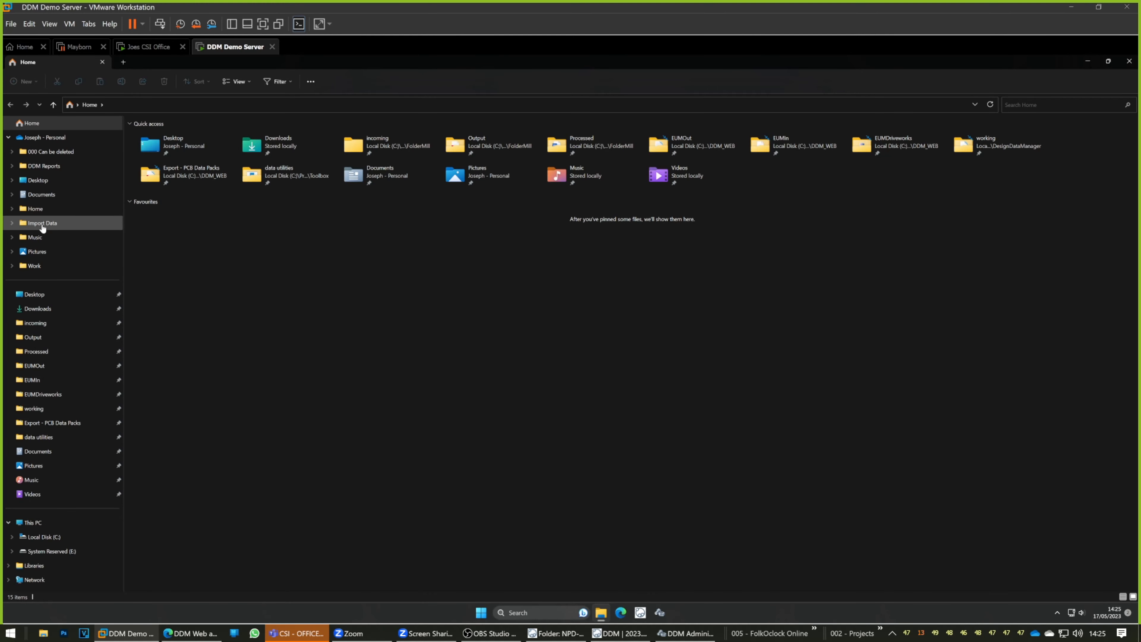
click(40, 365)
click(216, 163)
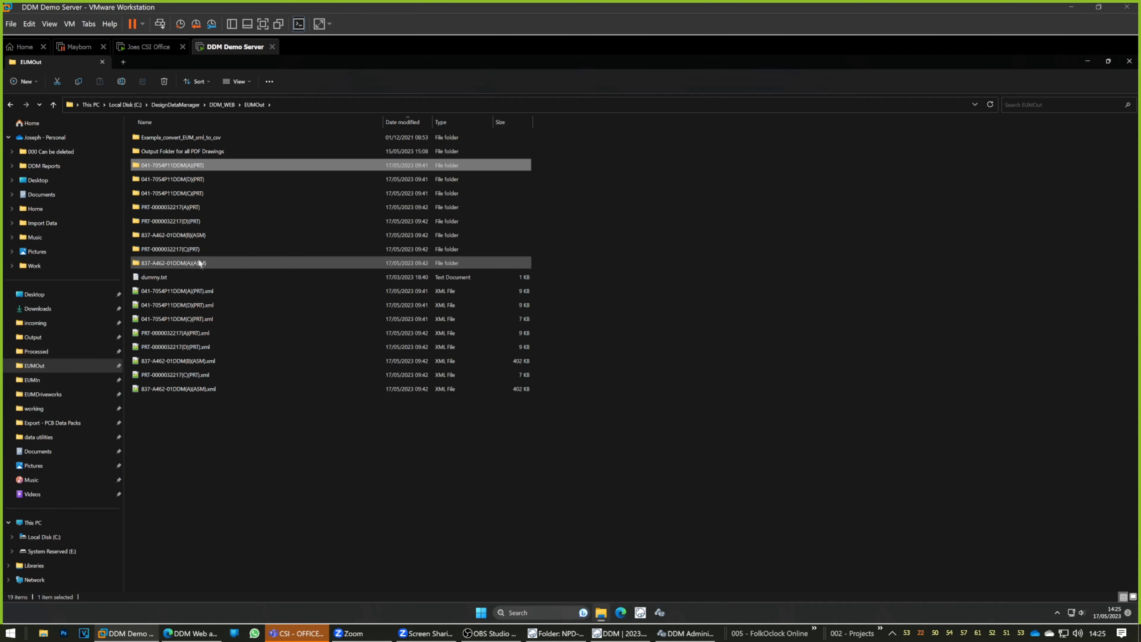
shift+click(206, 265)
key(Delete)
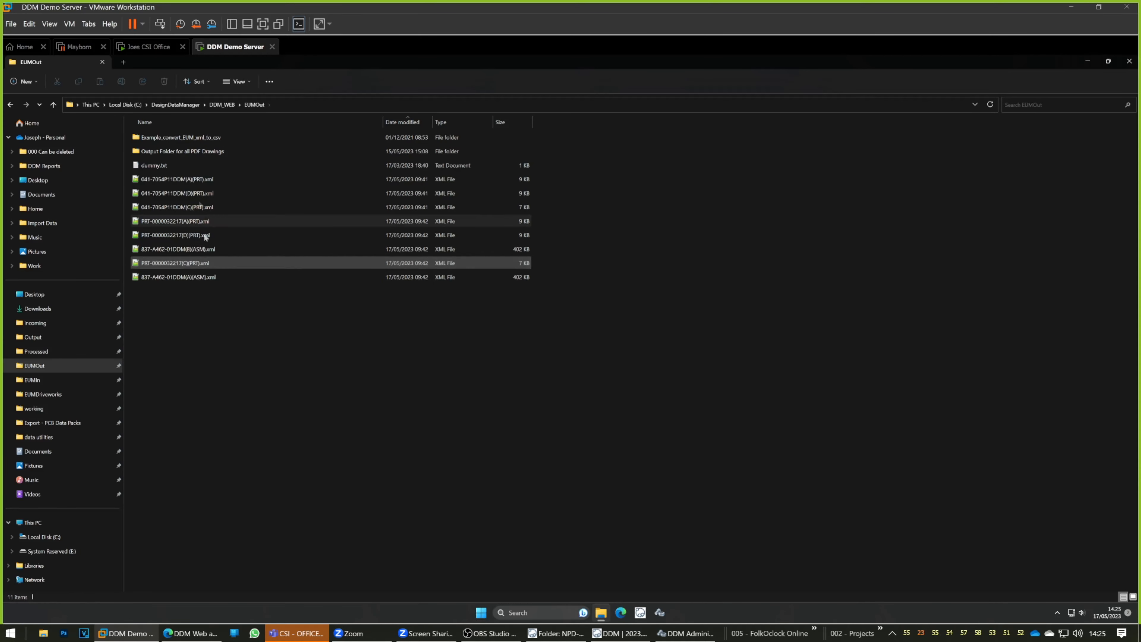
Delete the eight exported XML files from the EUMOut folder
click(212, 176)
shift+click(211, 279)
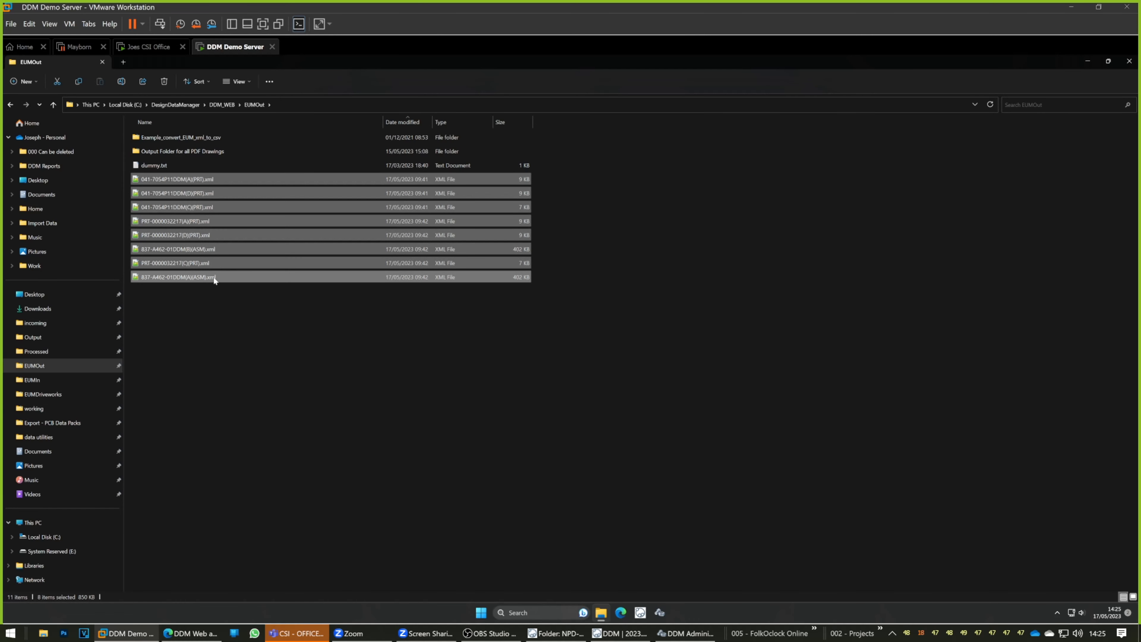
key(Delete)
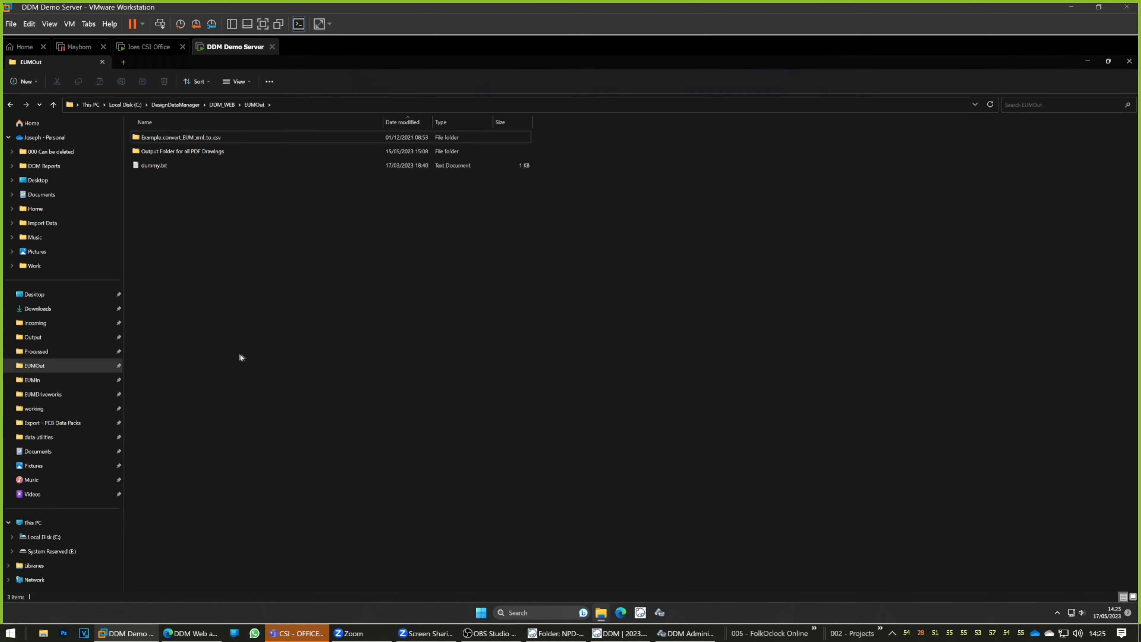
click(623, 636)
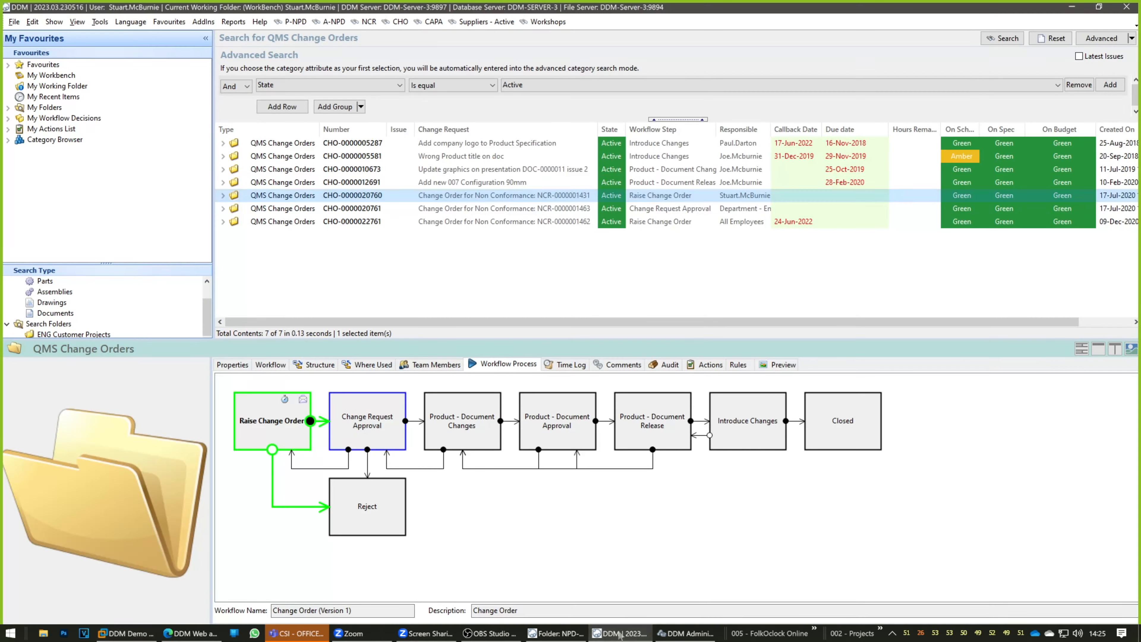
double_click(371, 430)
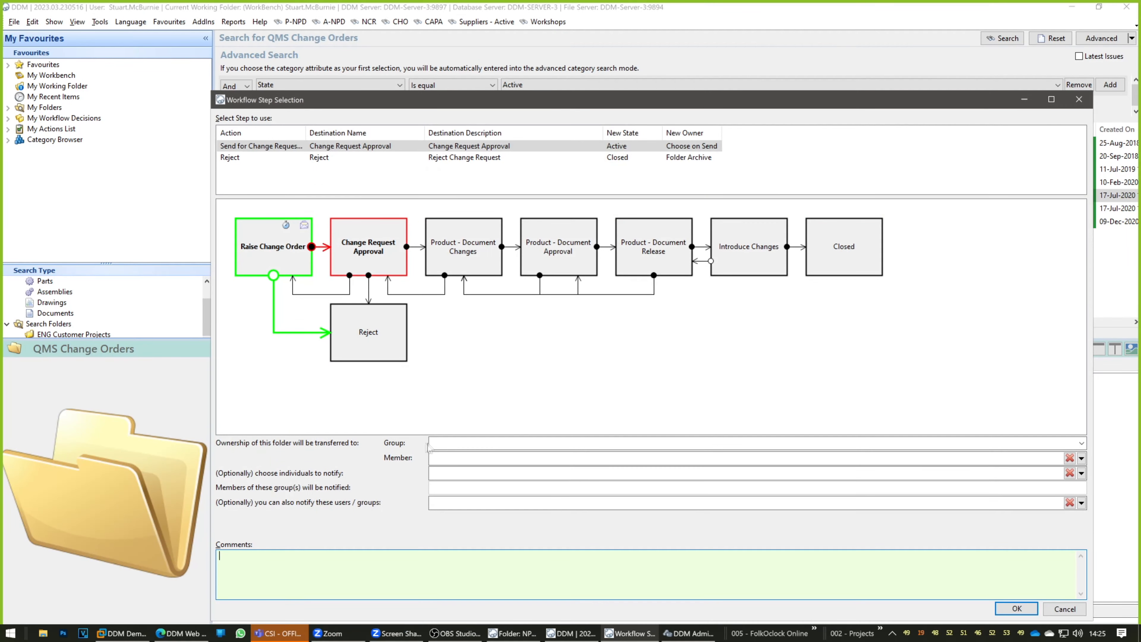
click(443, 444)
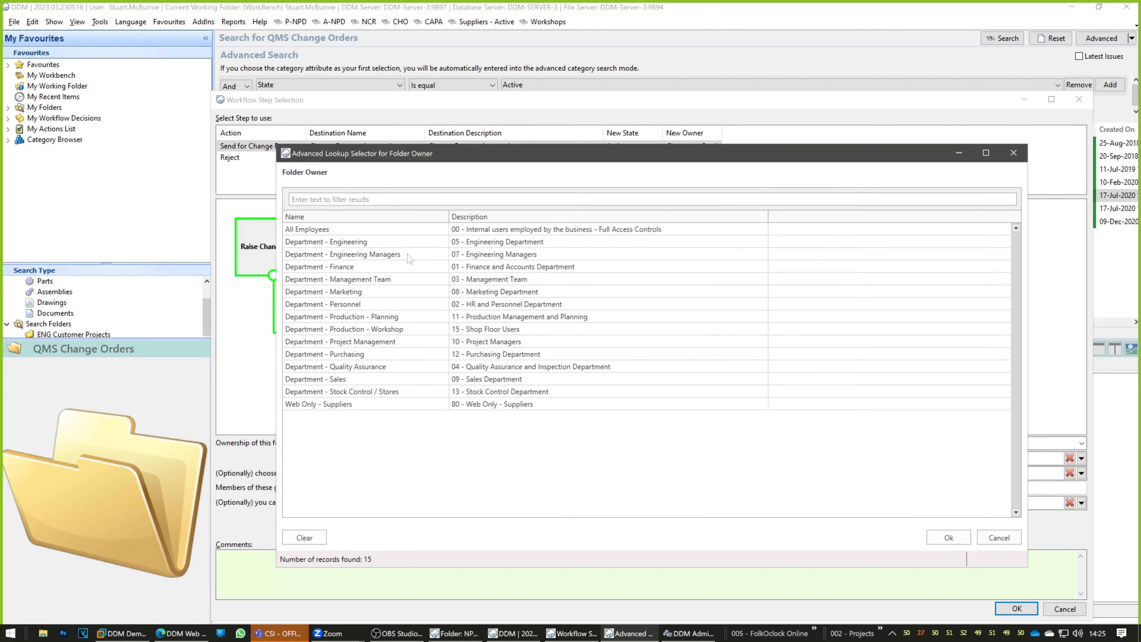
double_click(409, 254)
click(471, 471)
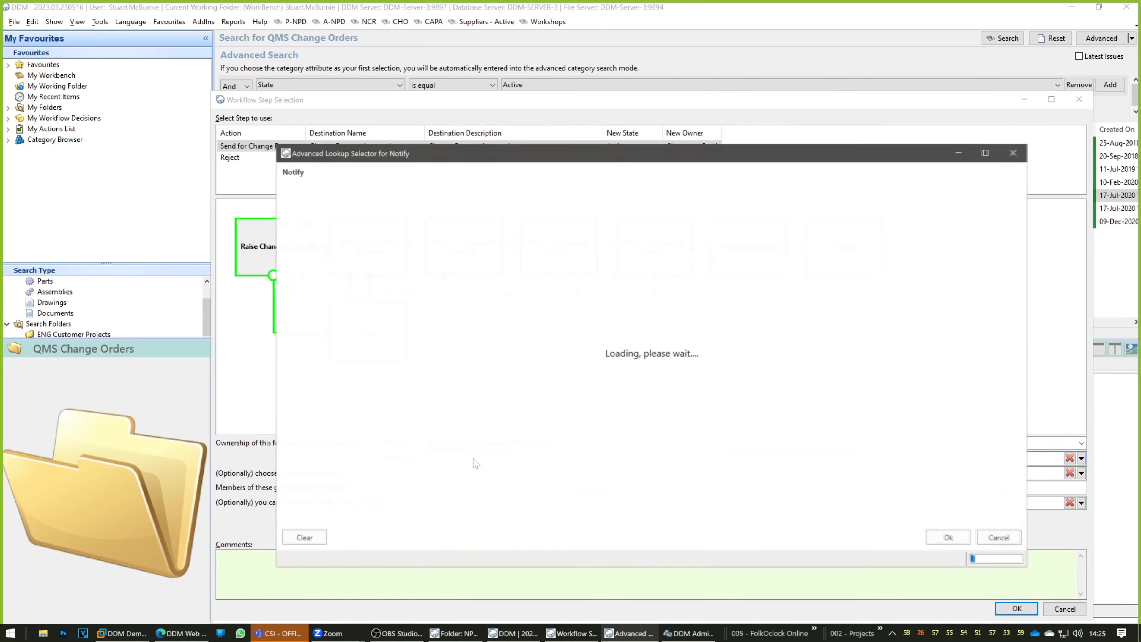
double_click(325, 256)
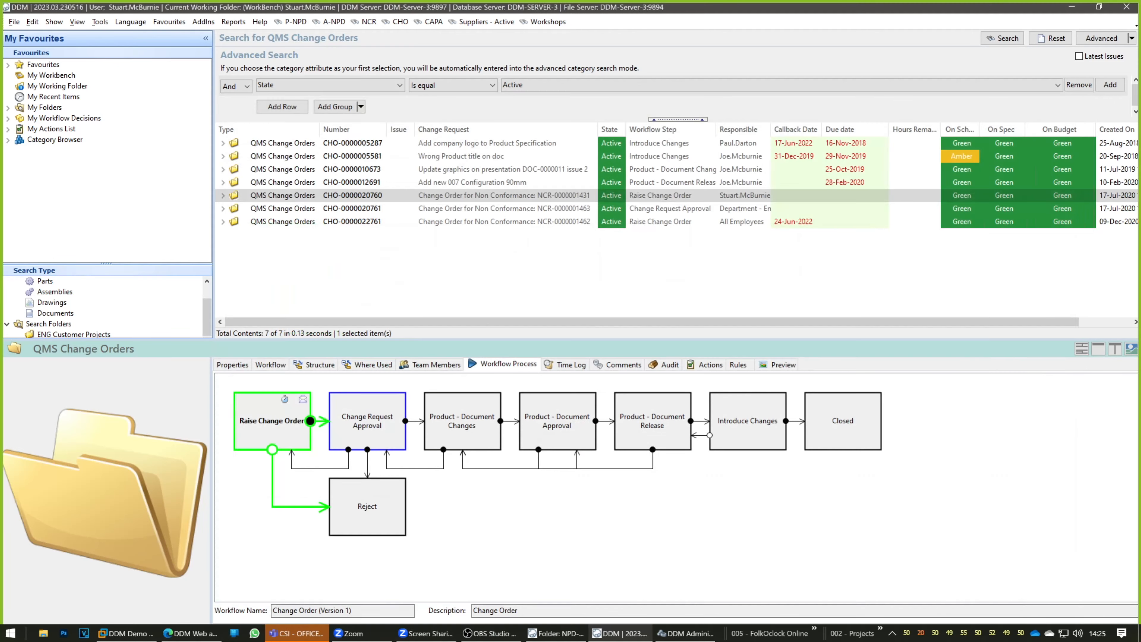
click(1017, 609)
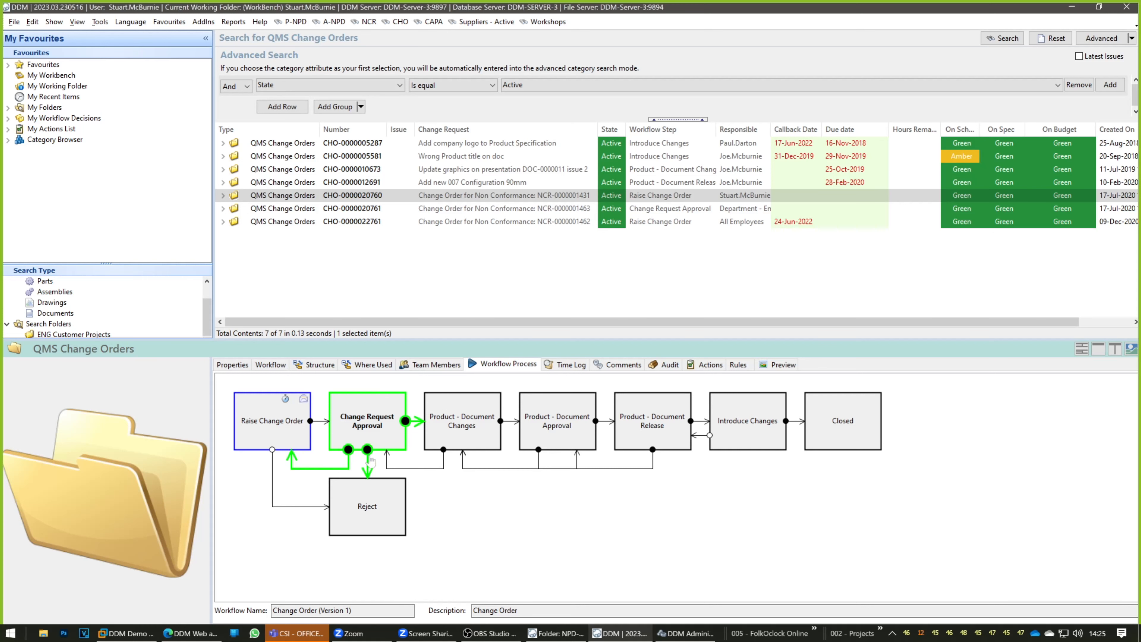
On the demo server, open the CHO-0000020760.xml export from EUMOut in Notepad++
click(130, 634)
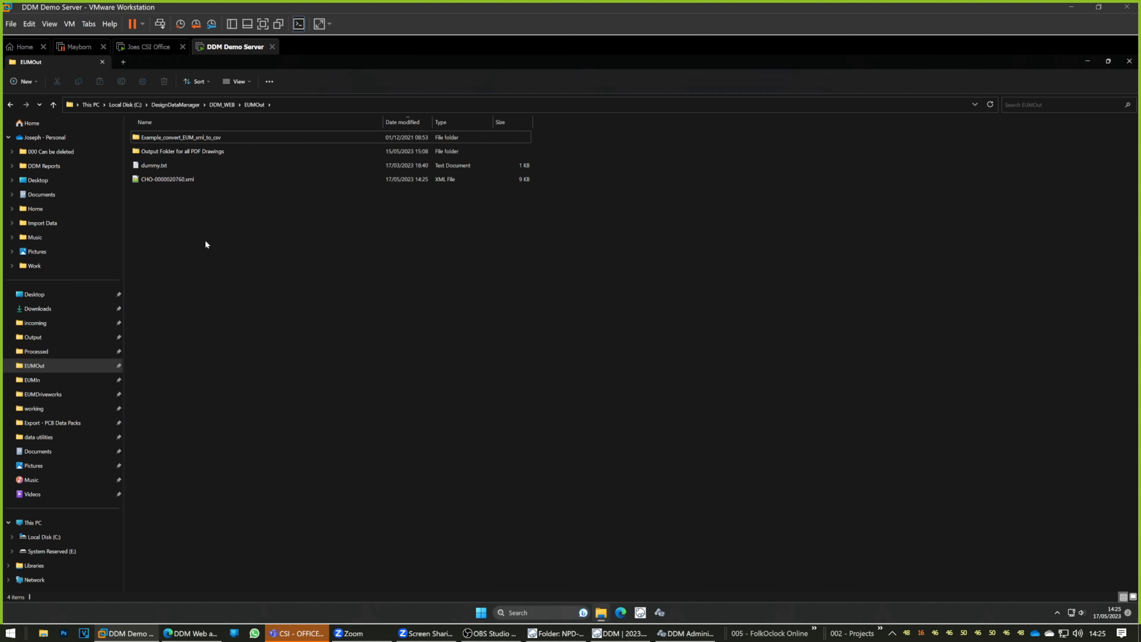
click(186, 184)
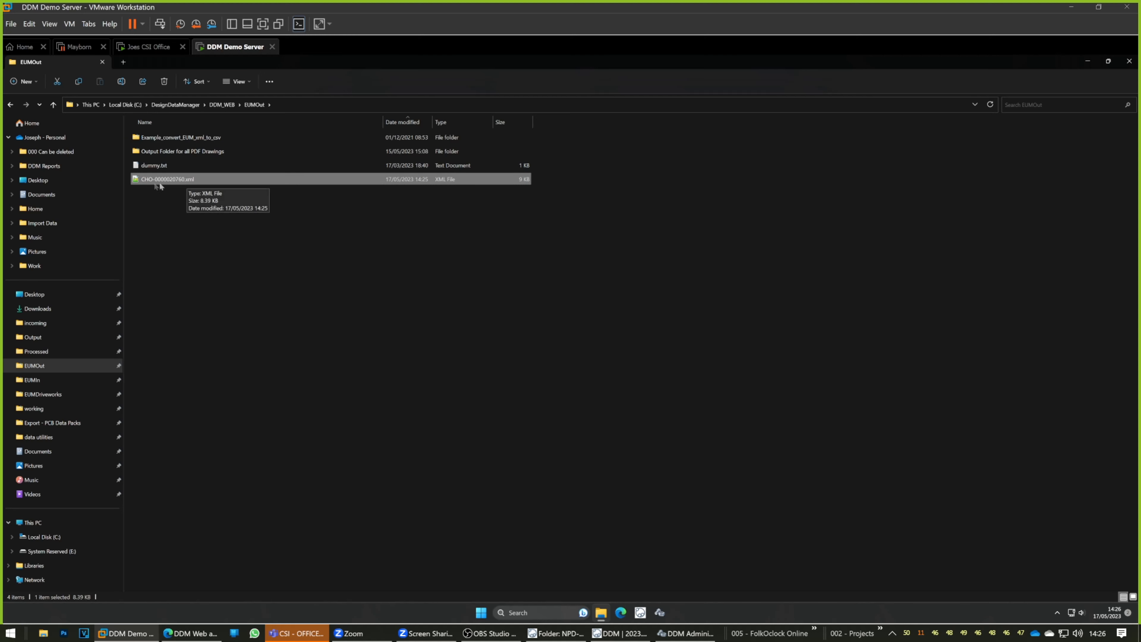
right_click(187, 180)
click(222, 210)
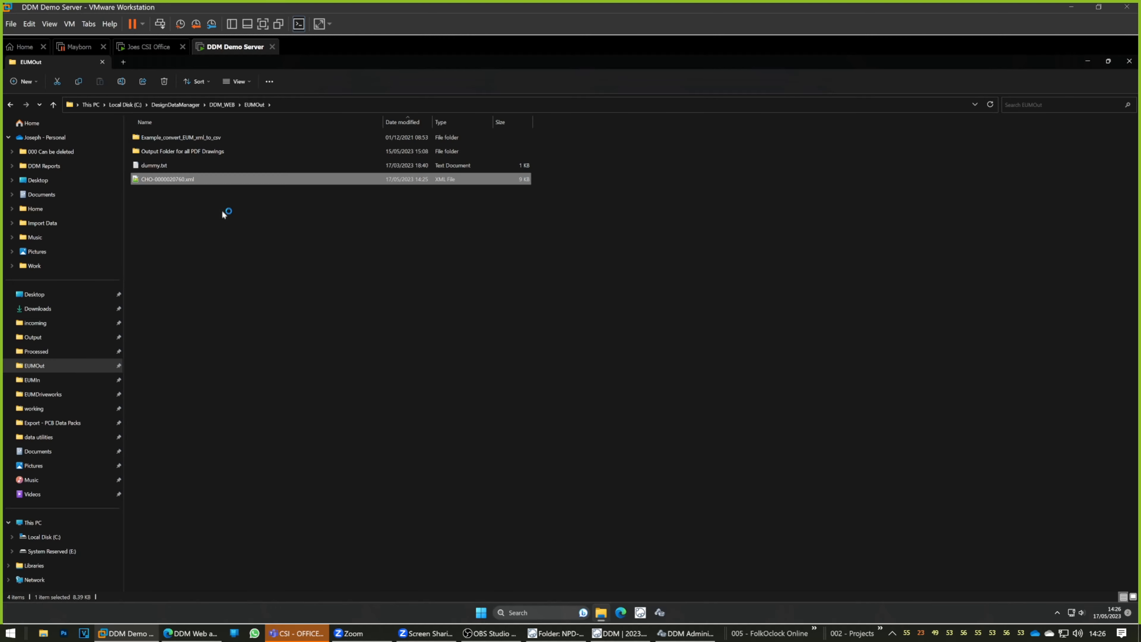
scroll(583, 342, up, 6)
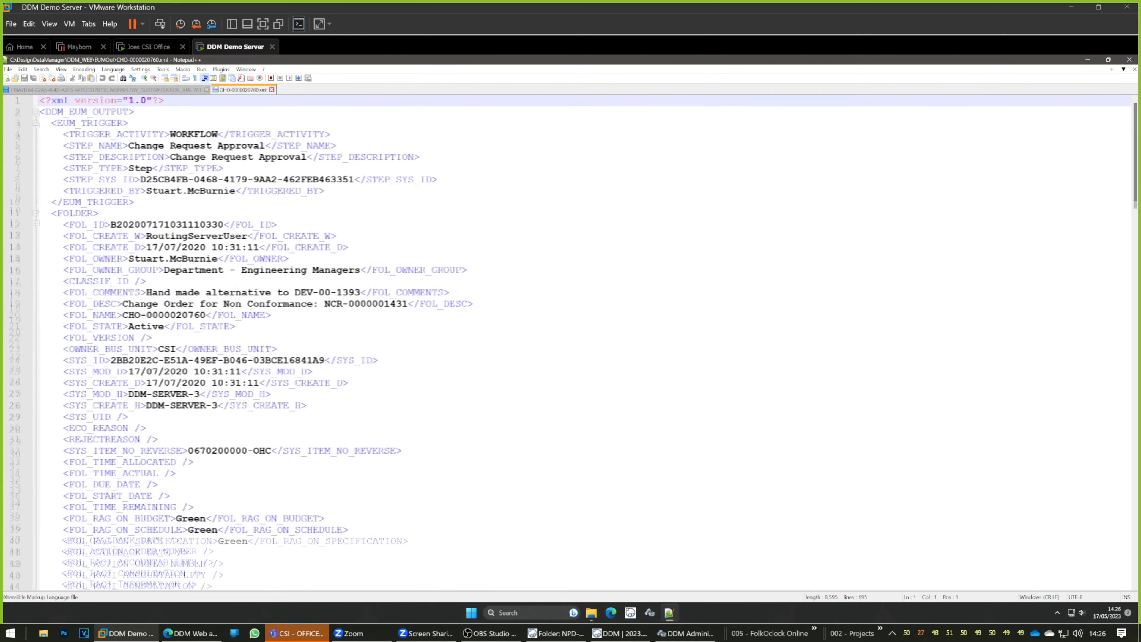
Fold the whole XML, then expand DDM_EUM_OUTPUT and EUM_TRIGGER to review trigger lines 4–9
click(62, 70)
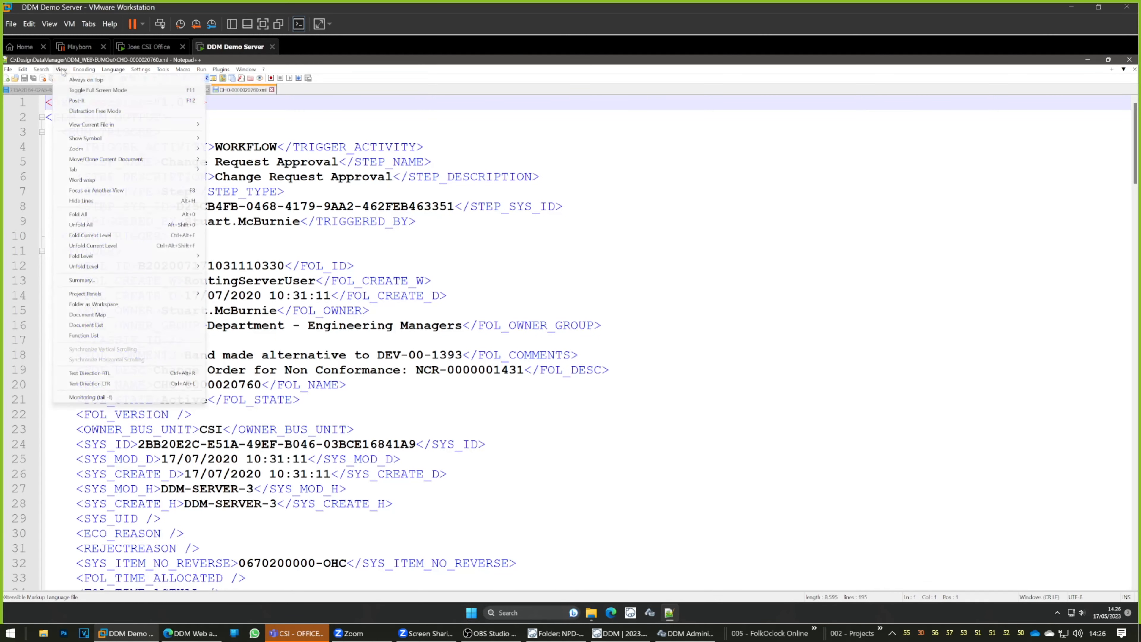
click(86, 215)
click(41, 117)
click(40, 133)
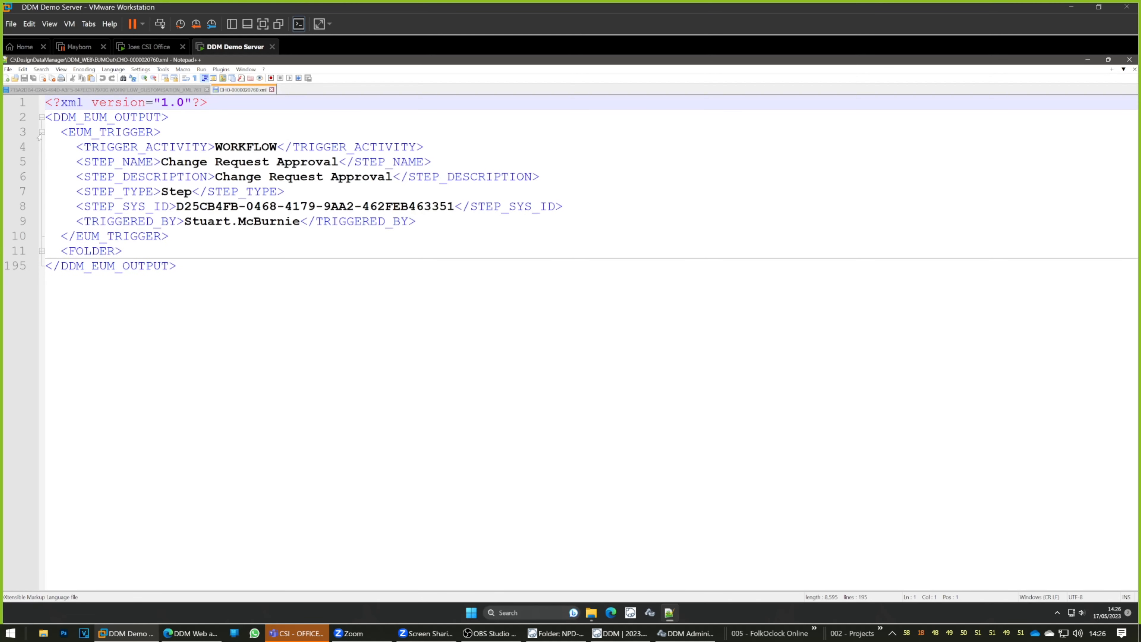
drag(83, 147, 415, 221)
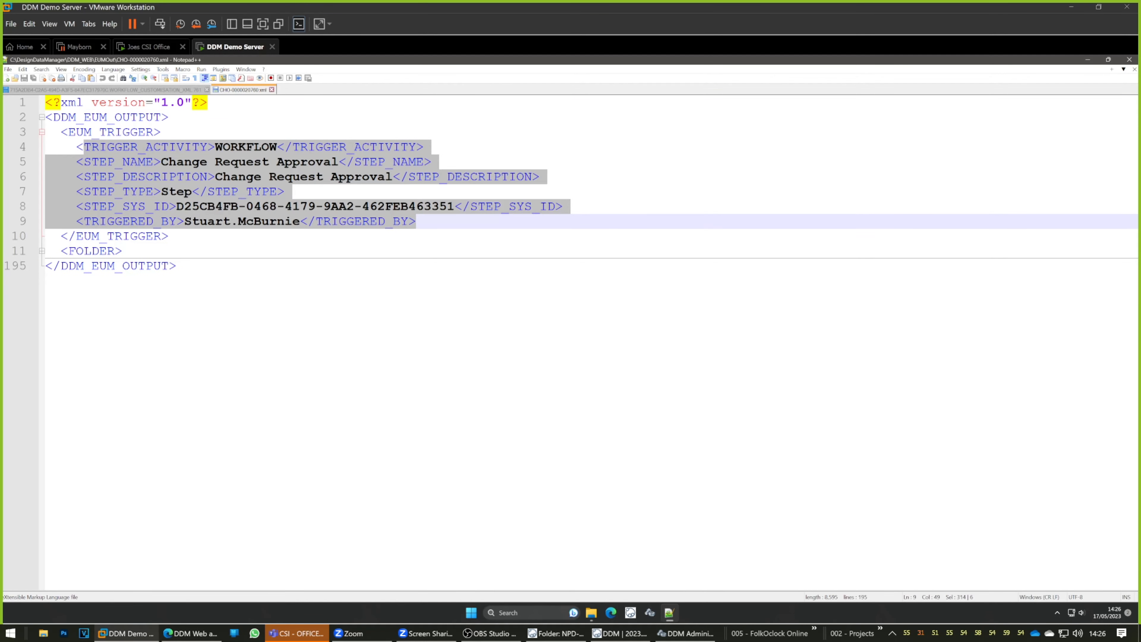
Expand the FOLDER block and review its fields starting at FOL_ID
click(40, 253)
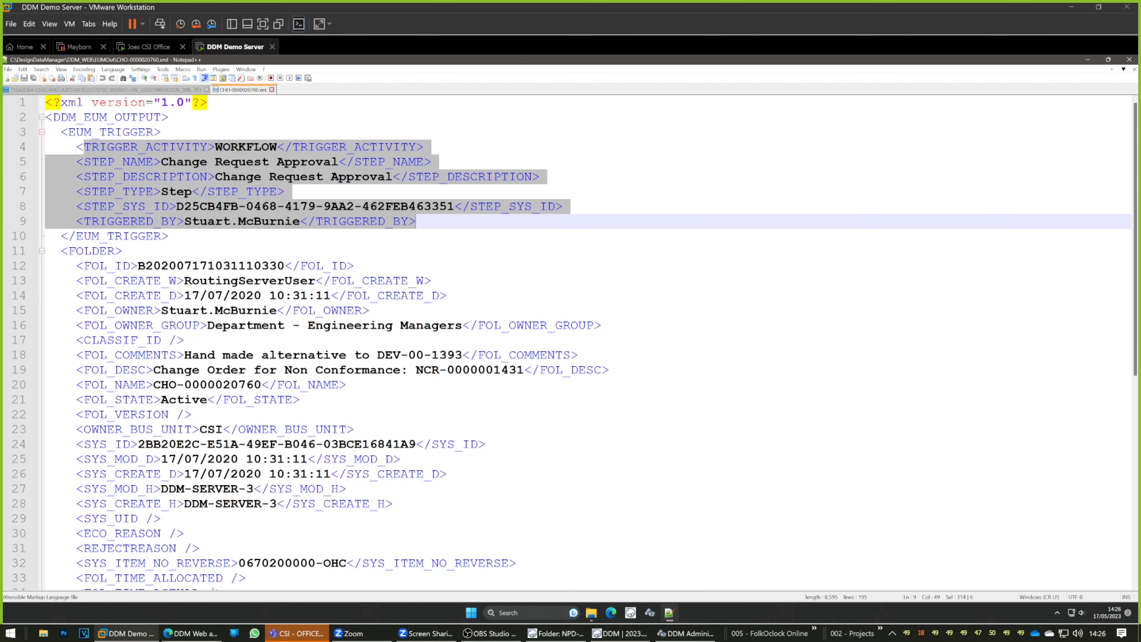
scroll(39, 252, down, 2)
drag(84, 176, 346, 578)
scroll(347, 577, down, 6)
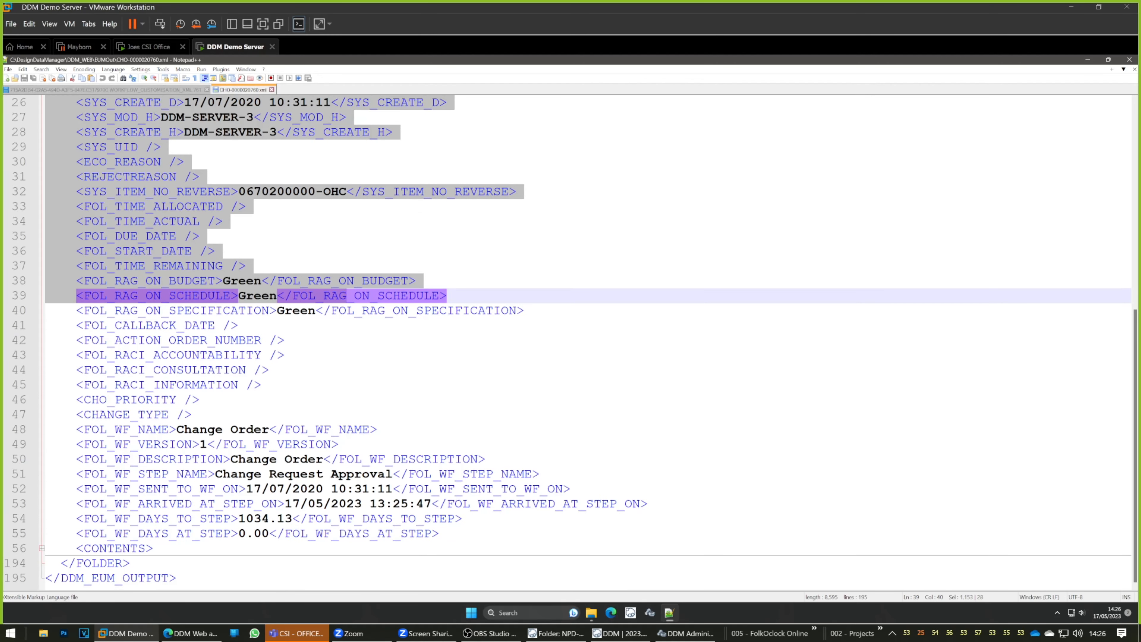
click(42, 548)
scroll(40, 552, down, 1)
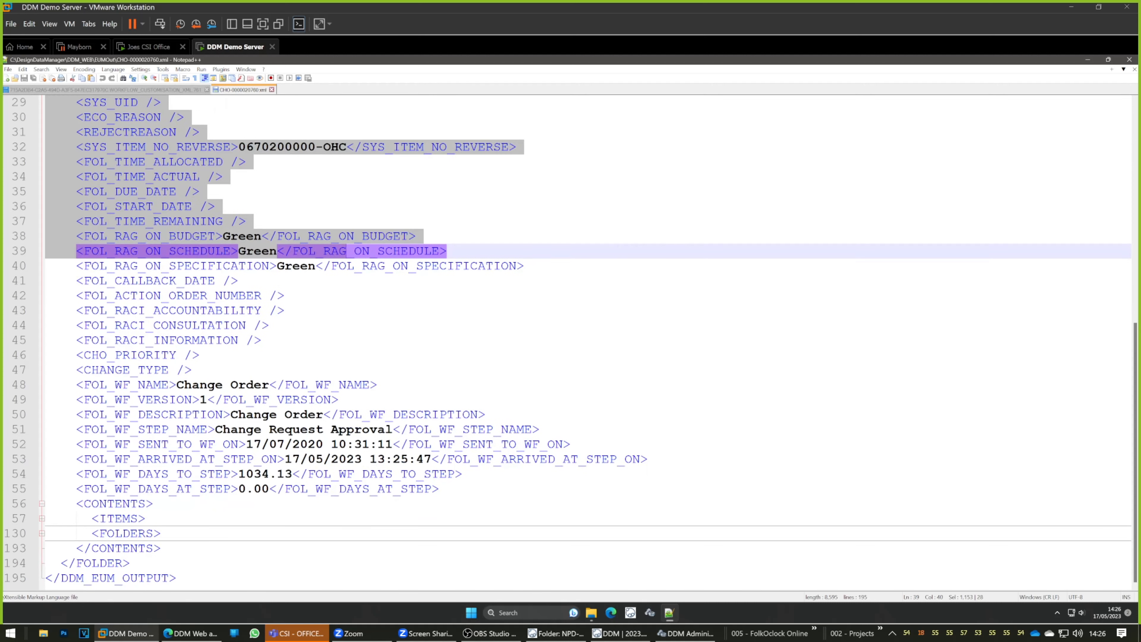
click(42, 518)
scroll(42, 518, down, 1)
click(42, 533)
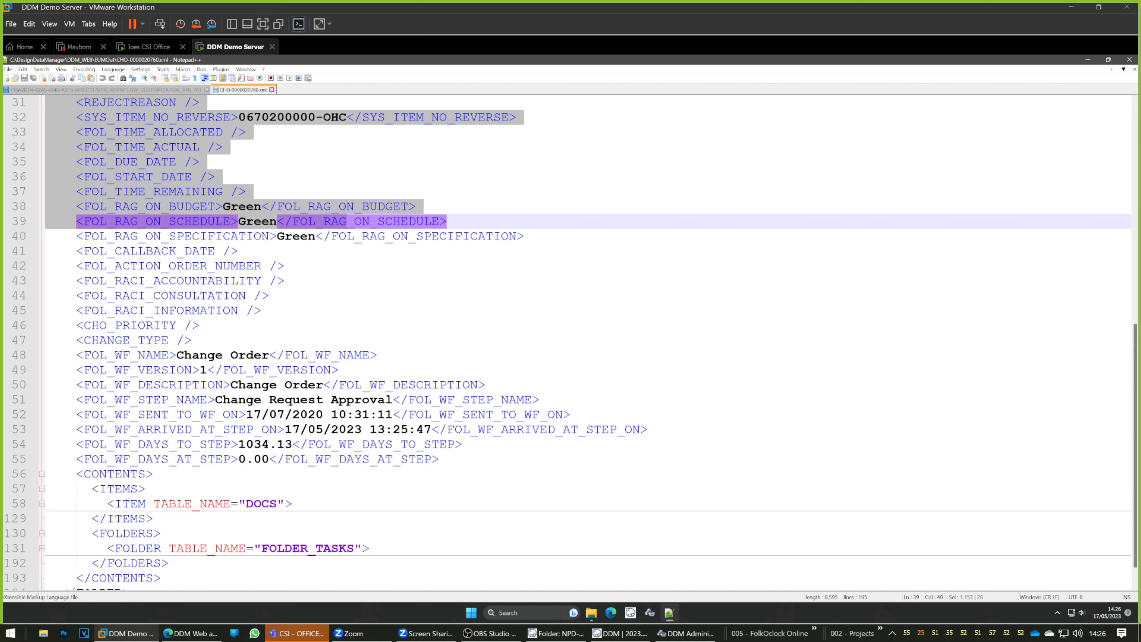
scroll(40, 537, down, 1)
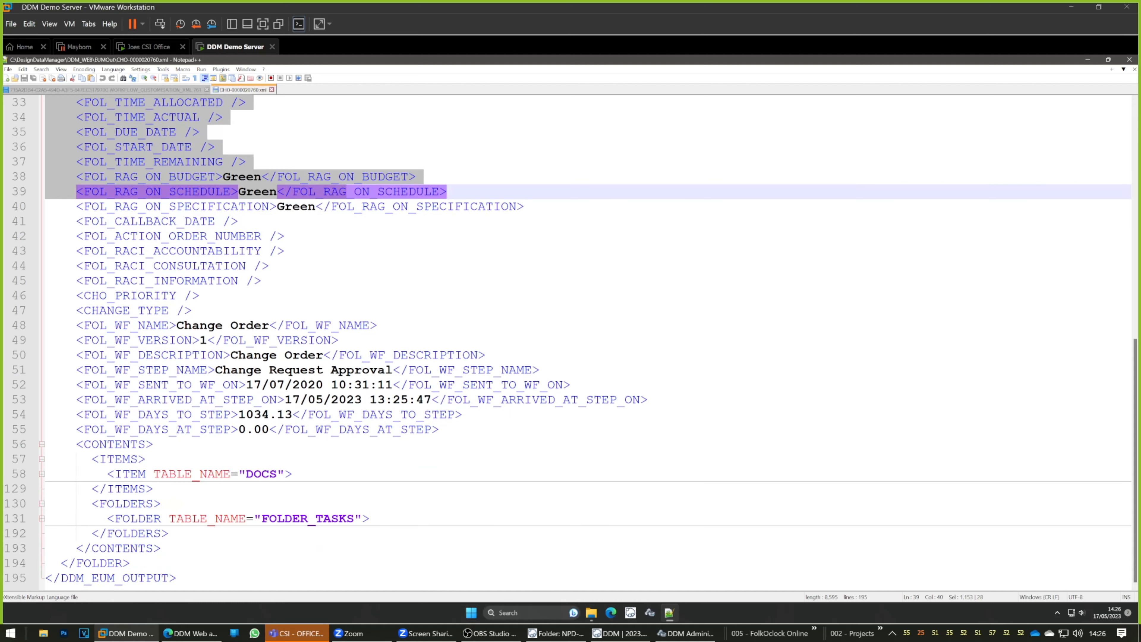
click(41, 518)
click(41, 473)
scroll(41, 473, down, 7)
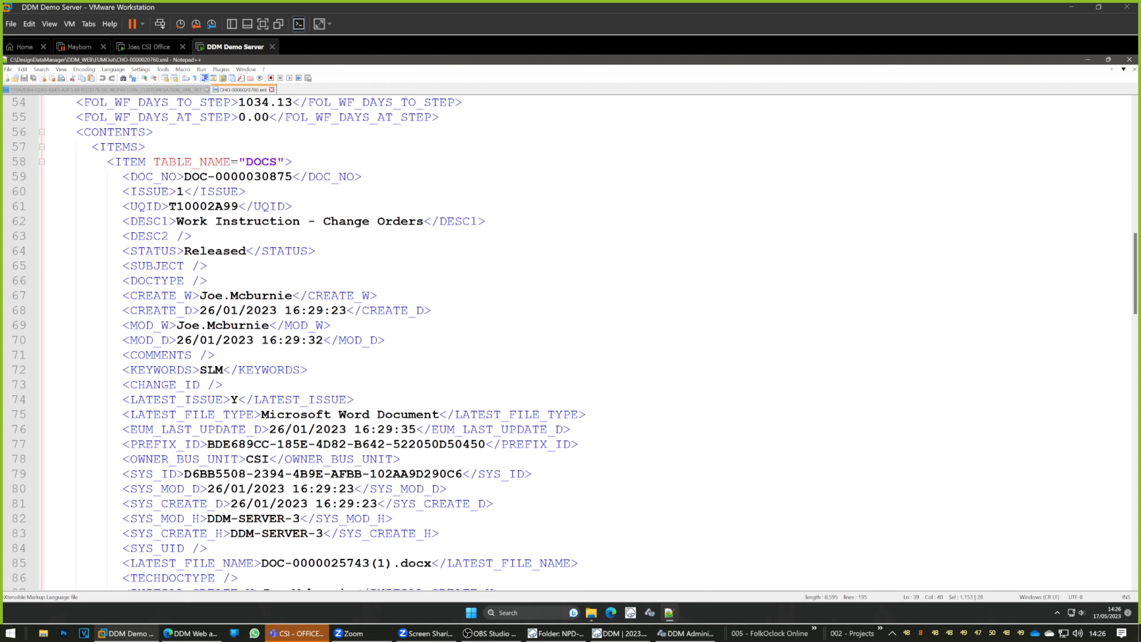
click(1128, 59)
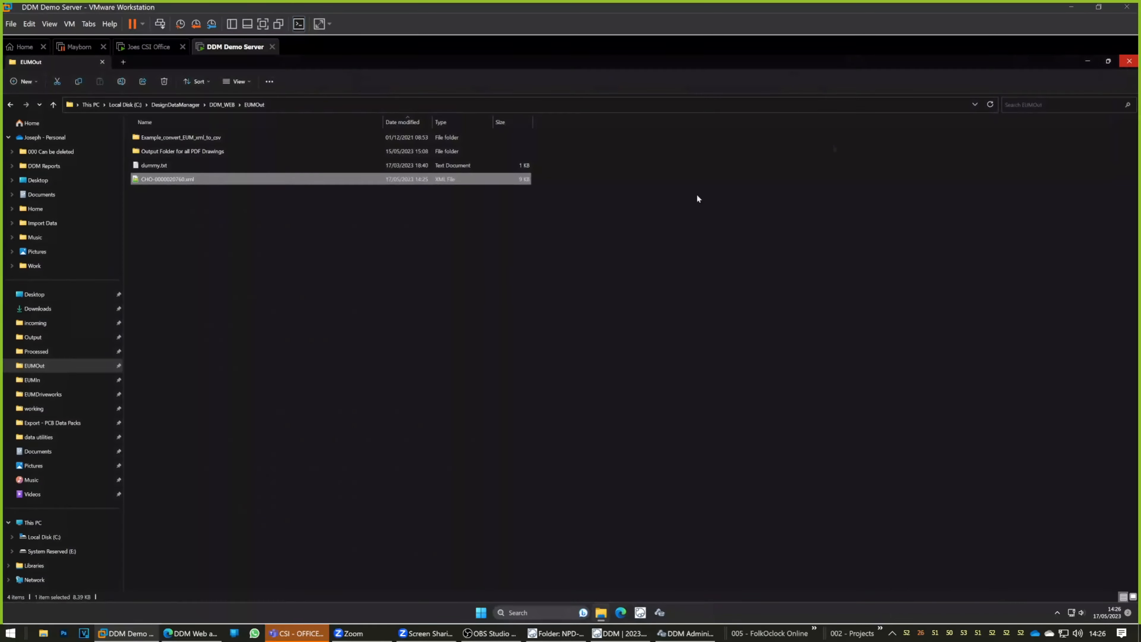
click(555, 633)
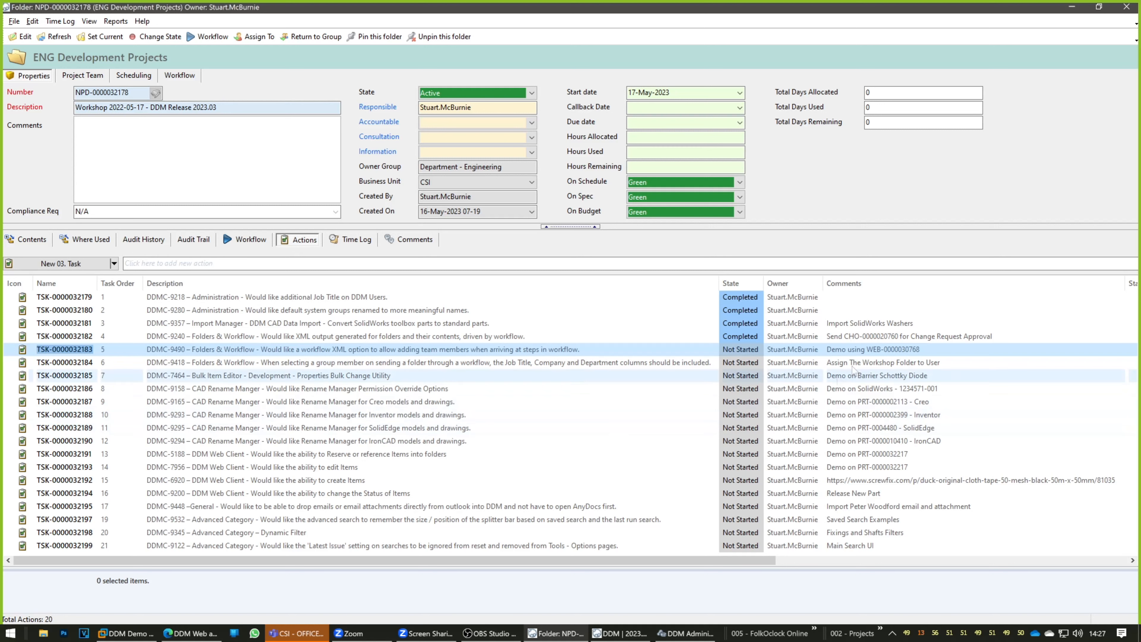
click(878, 350)
drag(866, 349, 926, 350)
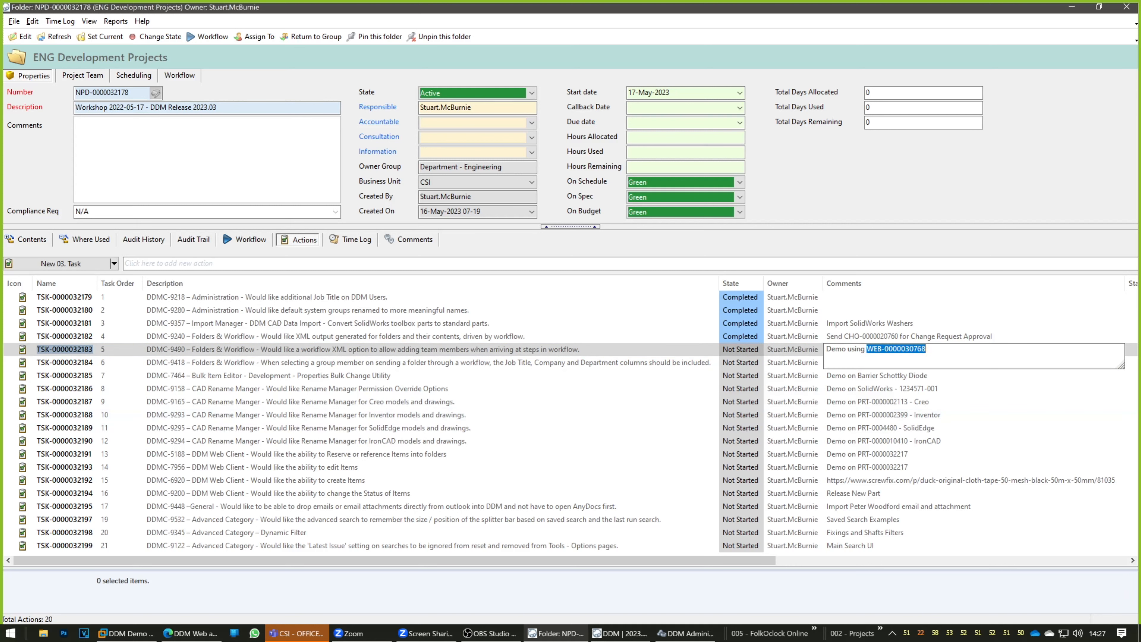
click(939, 356)
key(Return)
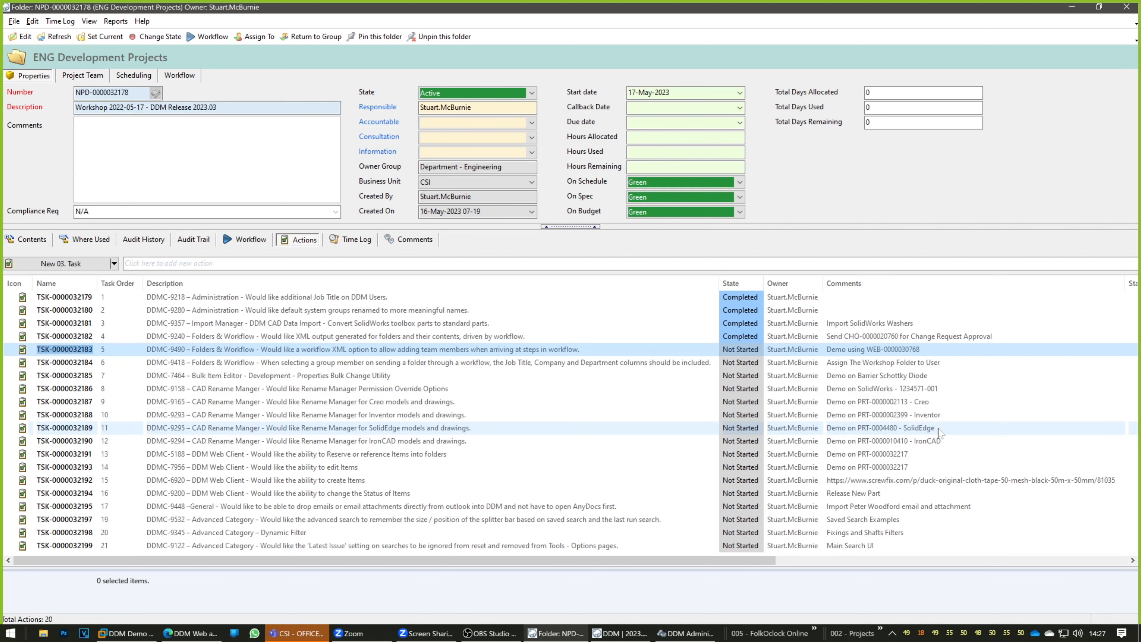
click(620, 633)
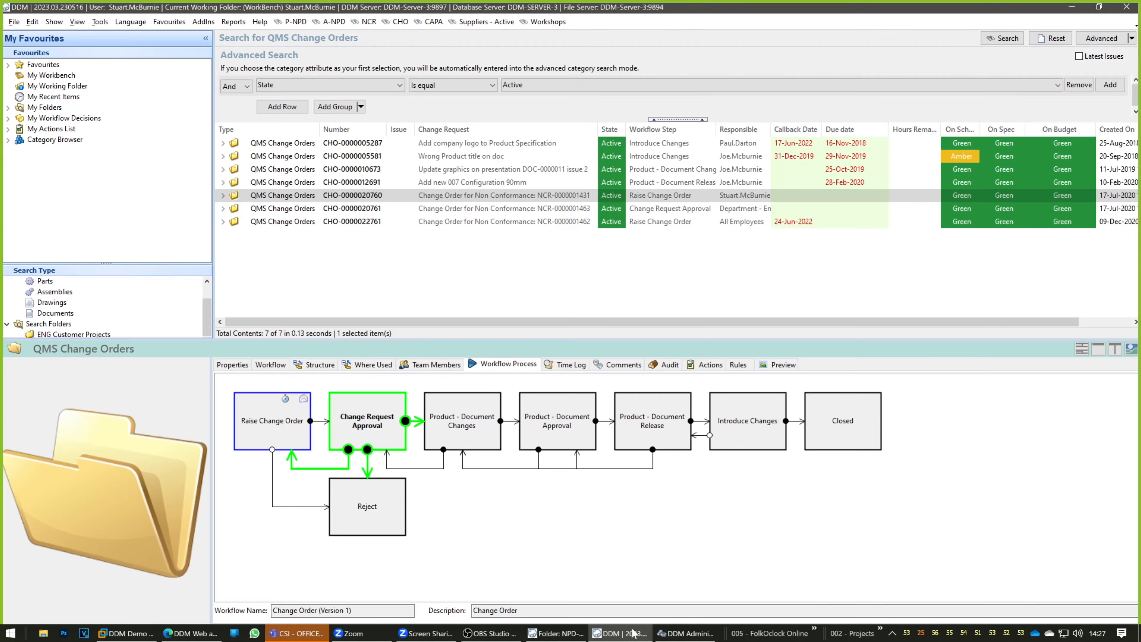
click(483, 25)
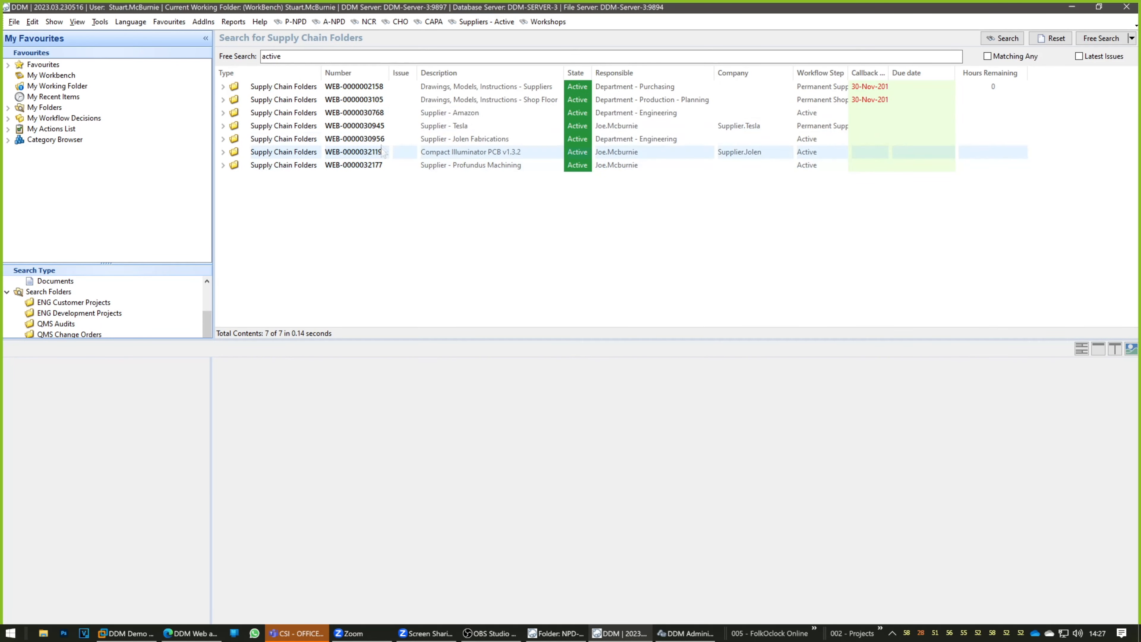
click(384, 113)
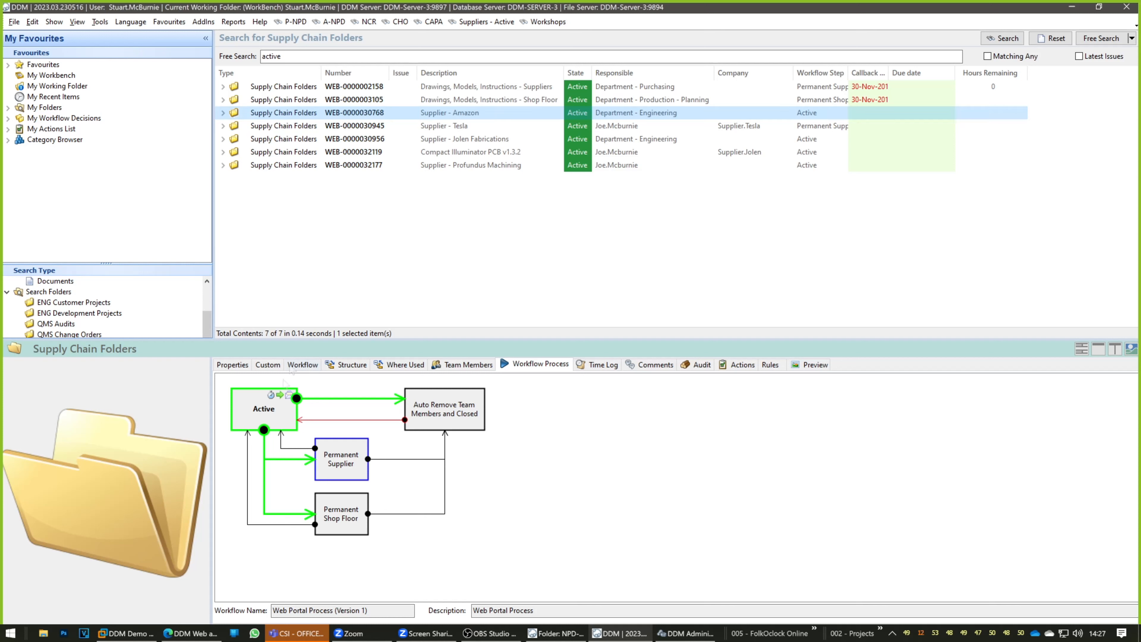
click(244, 365)
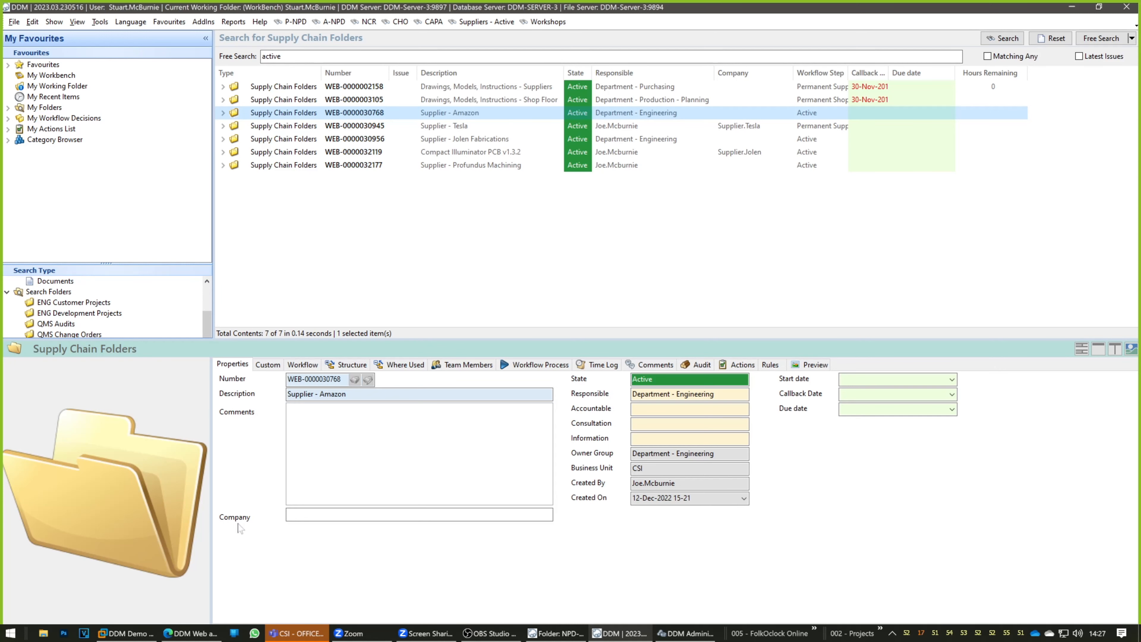
click(290, 515)
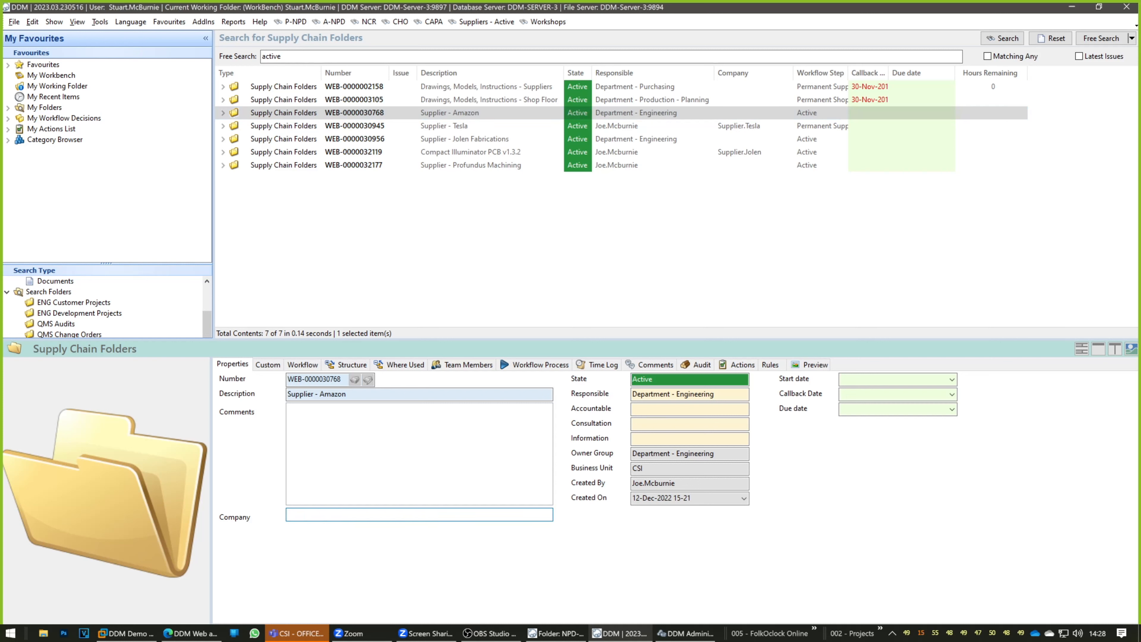
click(519, 366)
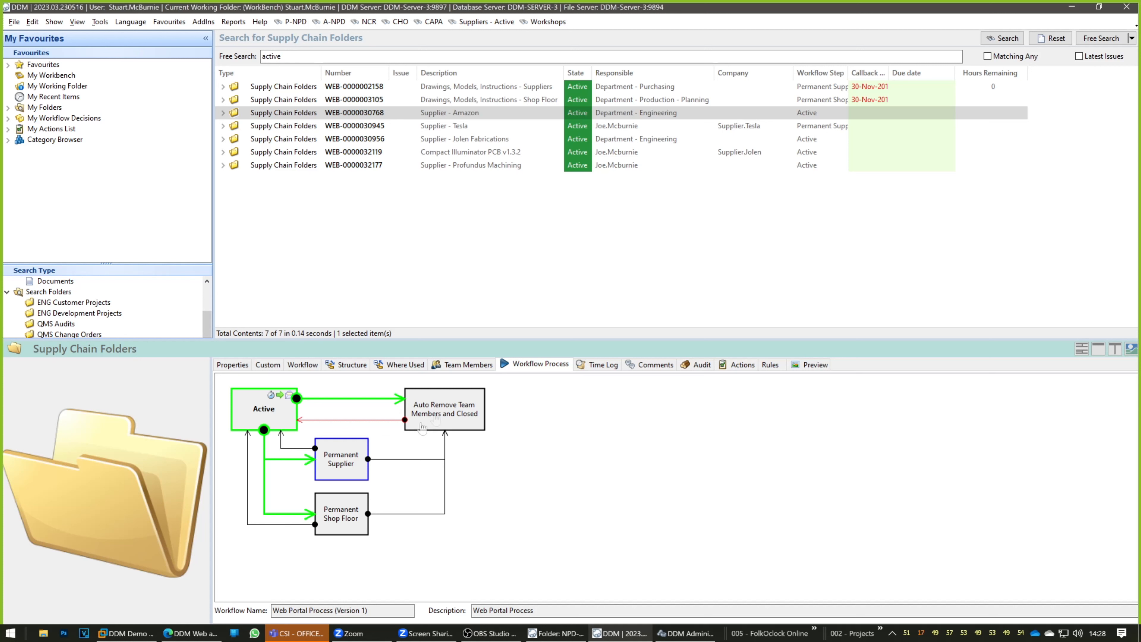
double_click(355, 468)
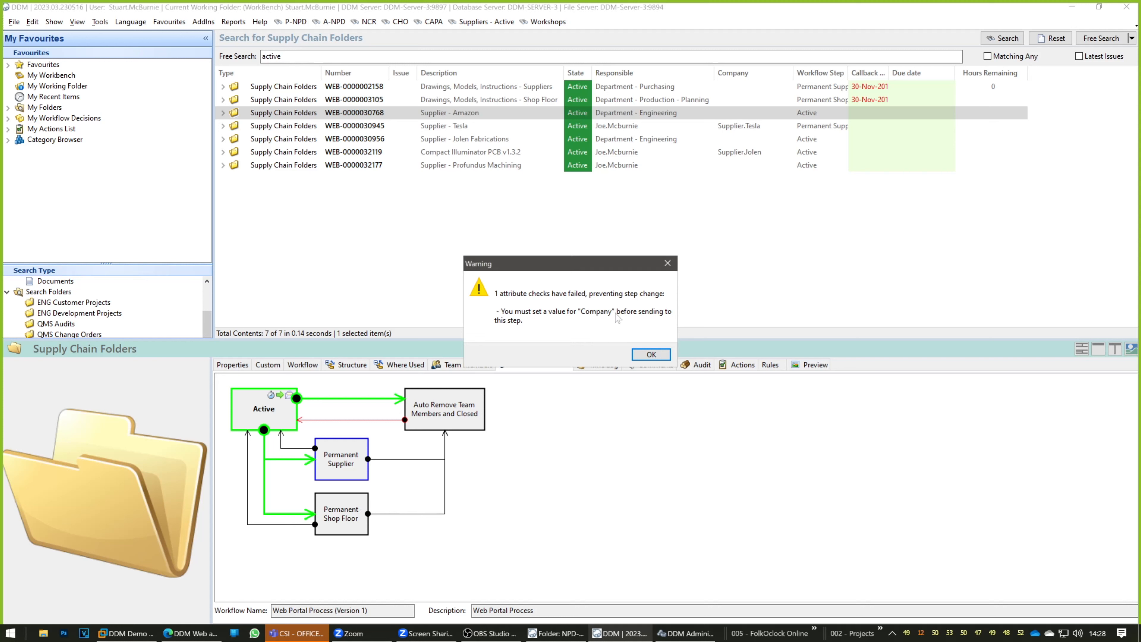
click(644, 355)
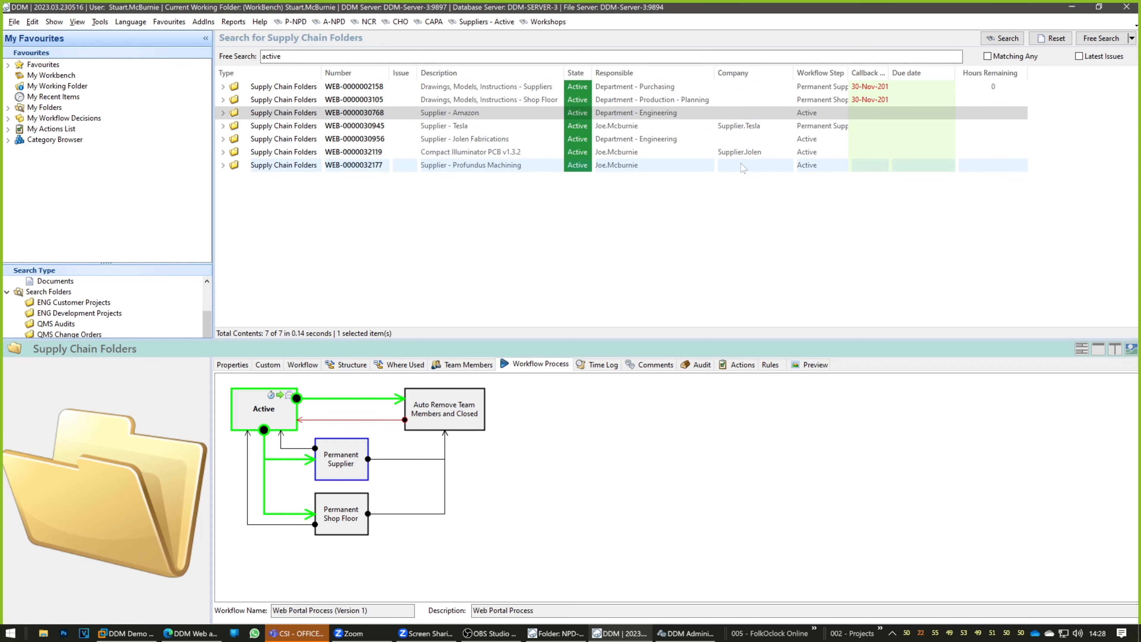
double_click(755, 117)
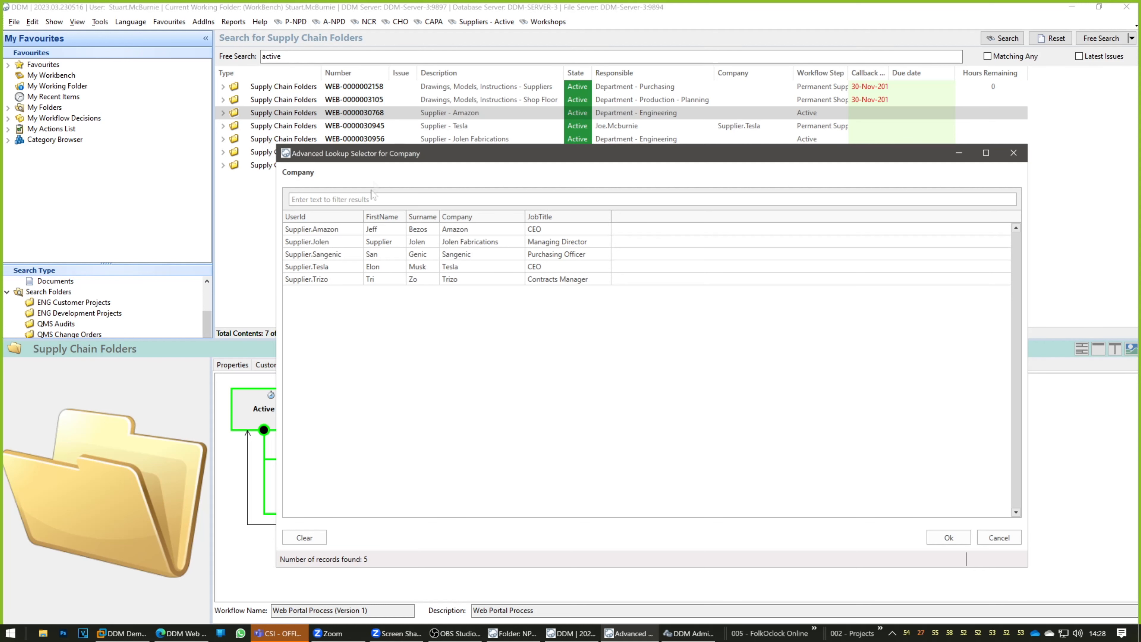
click(351, 230)
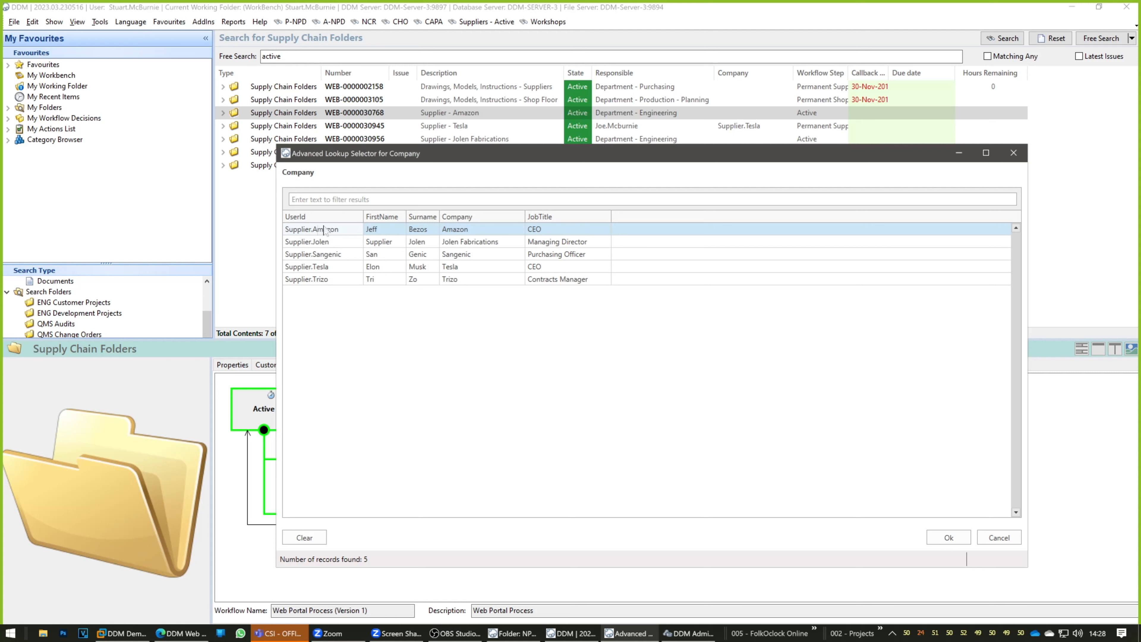
double_click(350, 230)
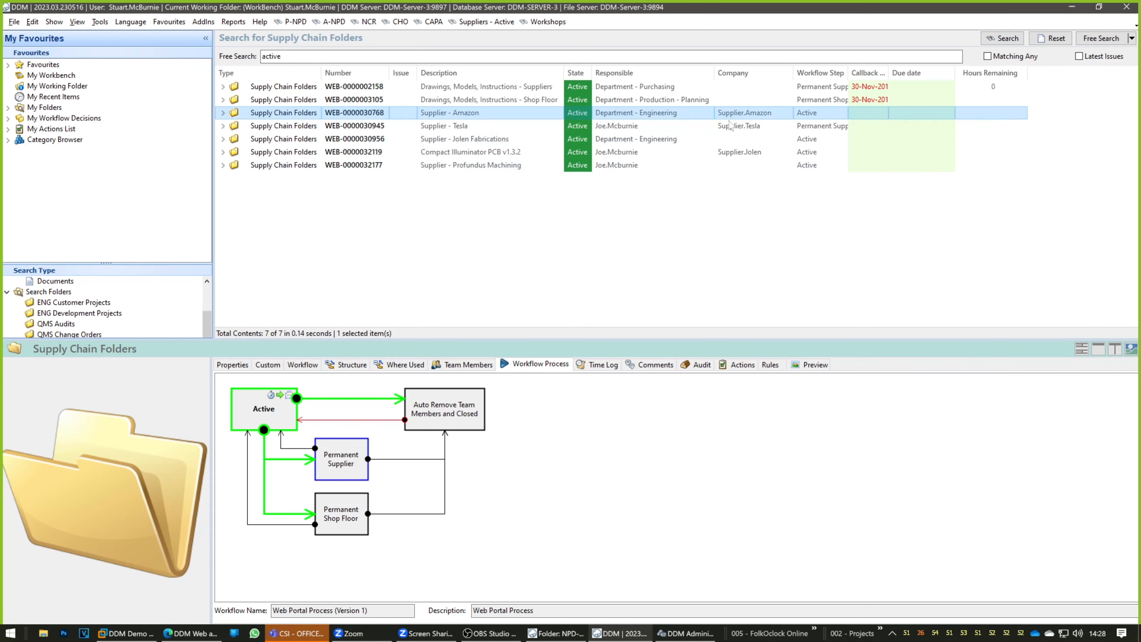
click(242, 364)
drag(389, 514, 288, 513)
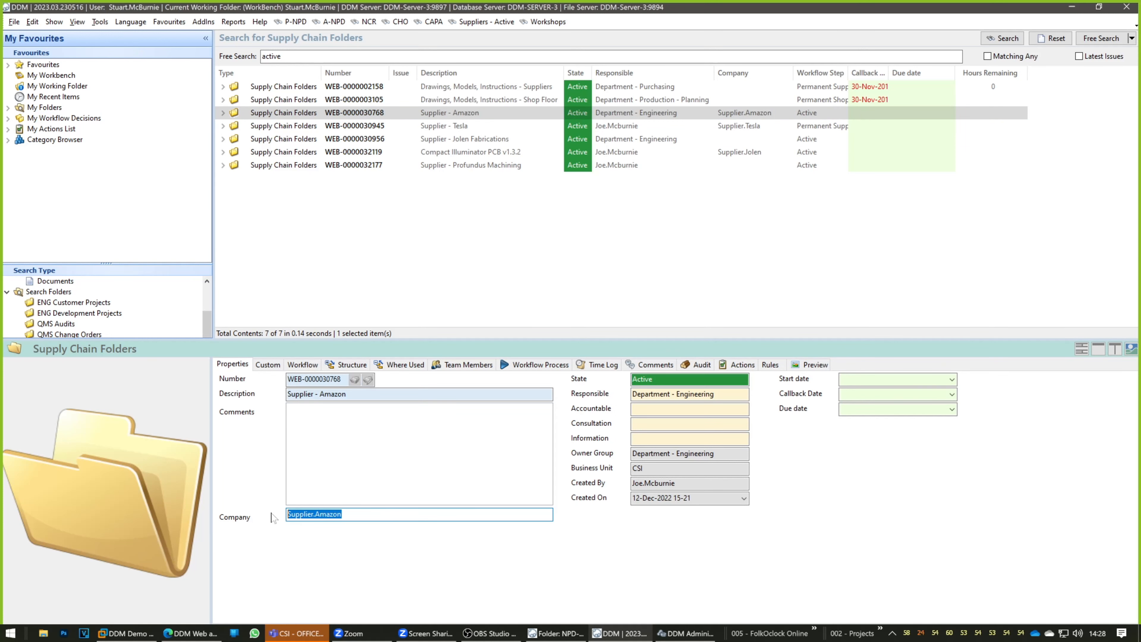
click(465, 365)
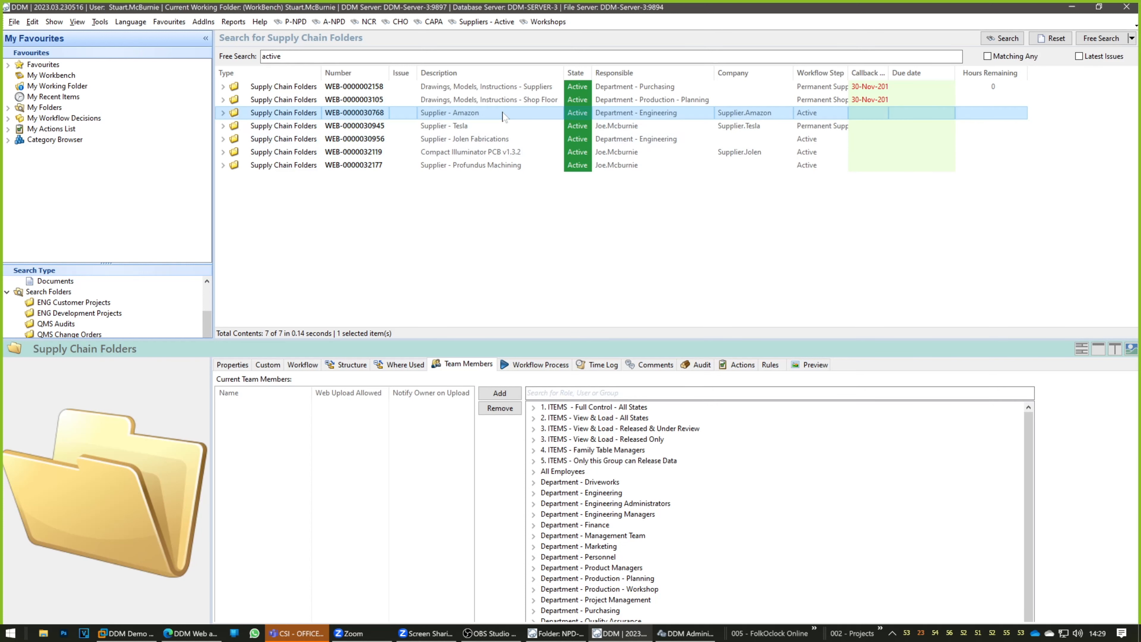
click(532, 365)
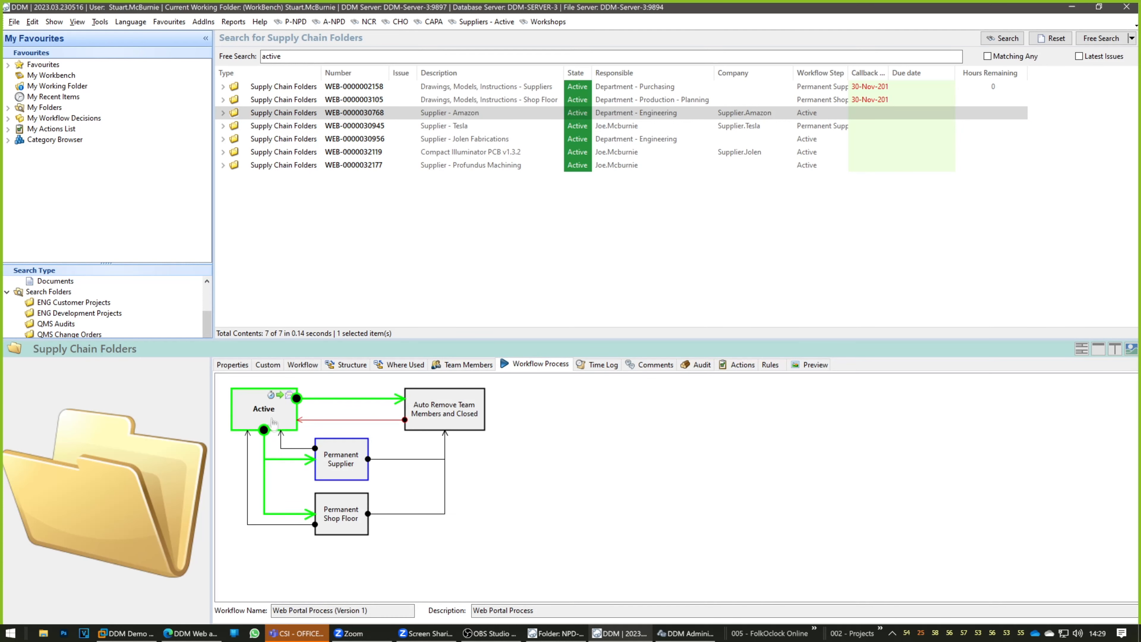
double_click(342, 465)
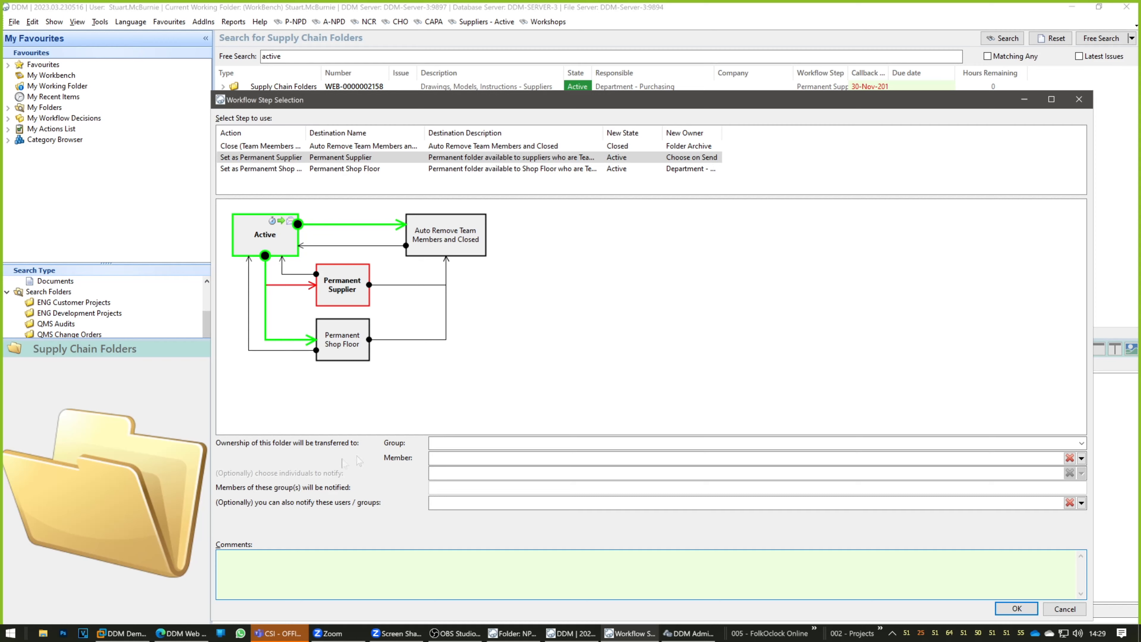
click(440, 443)
click(351, 339)
double_click(350, 342)
click(443, 467)
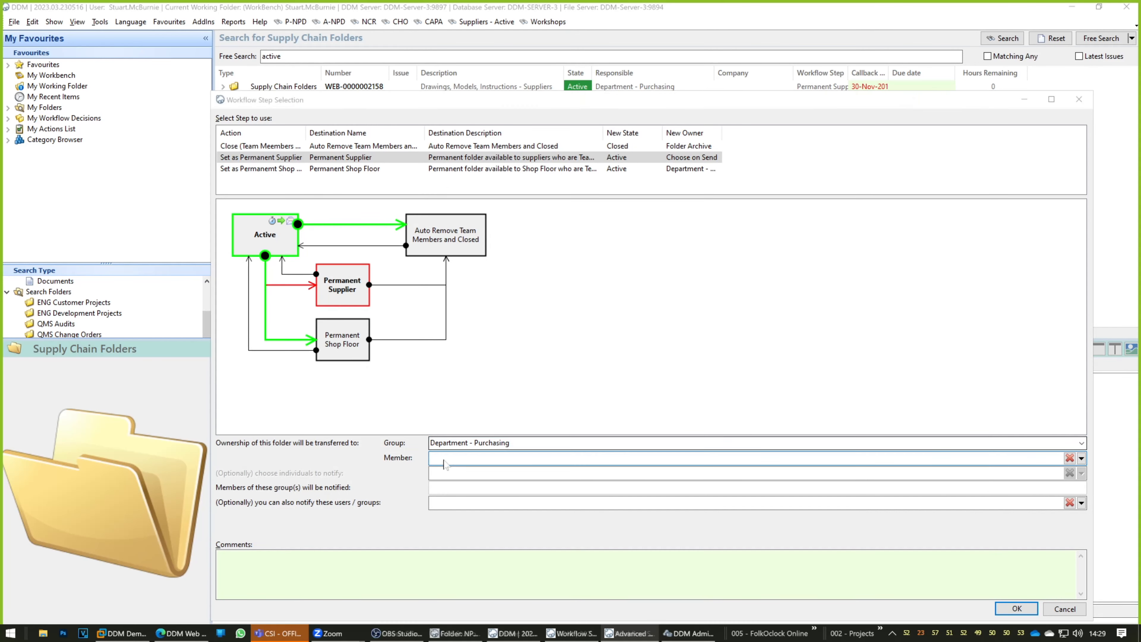
double_click(307, 254)
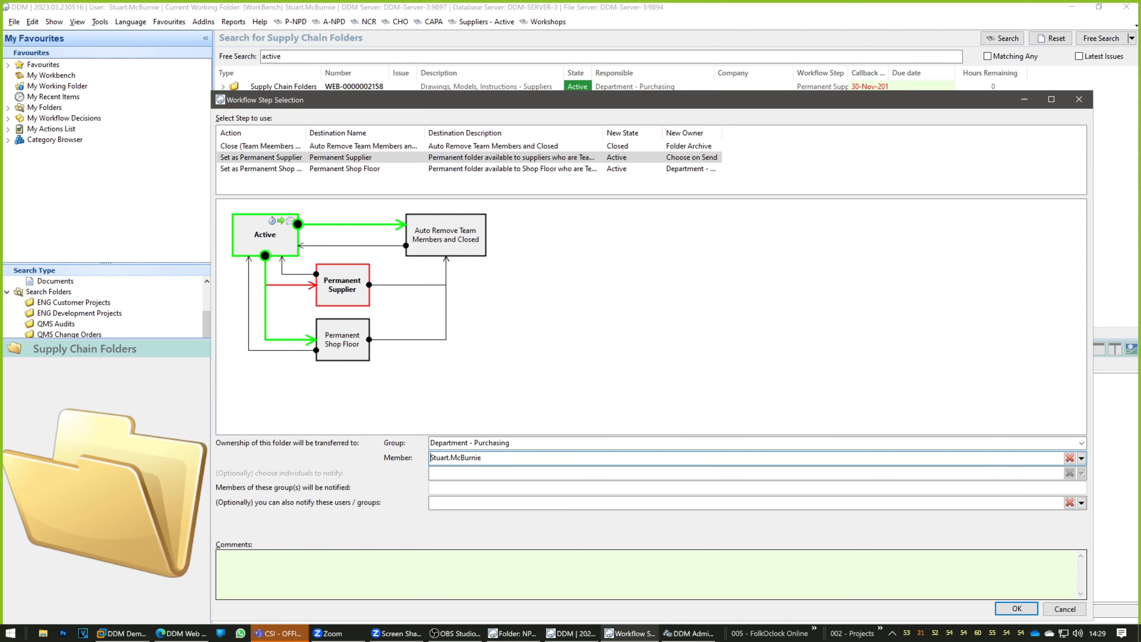
click(1014, 611)
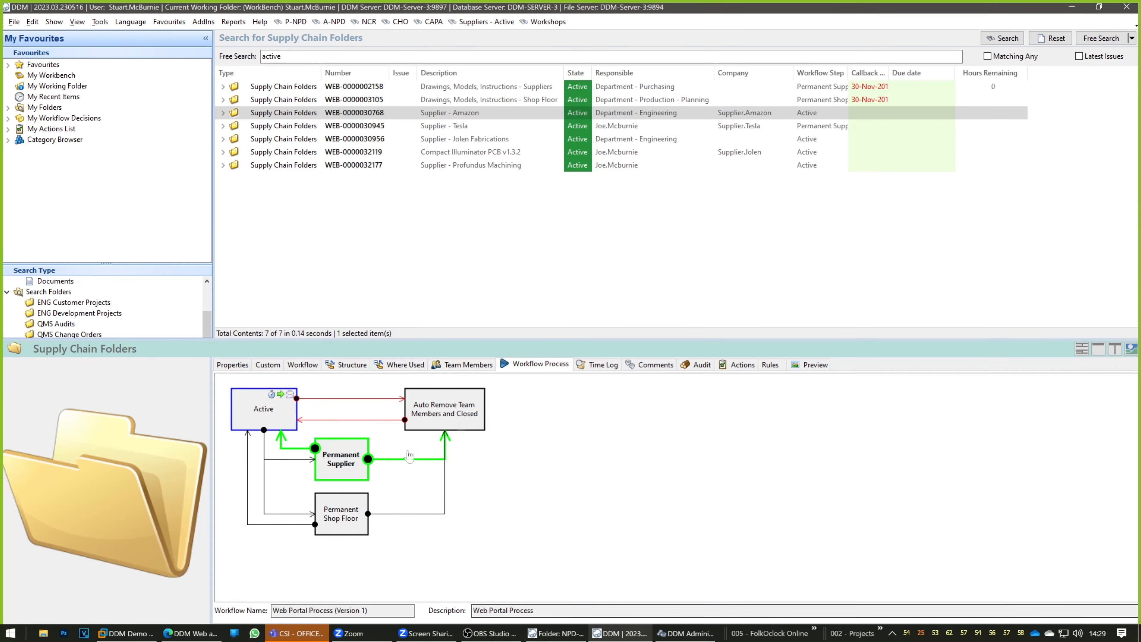
click(232, 364)
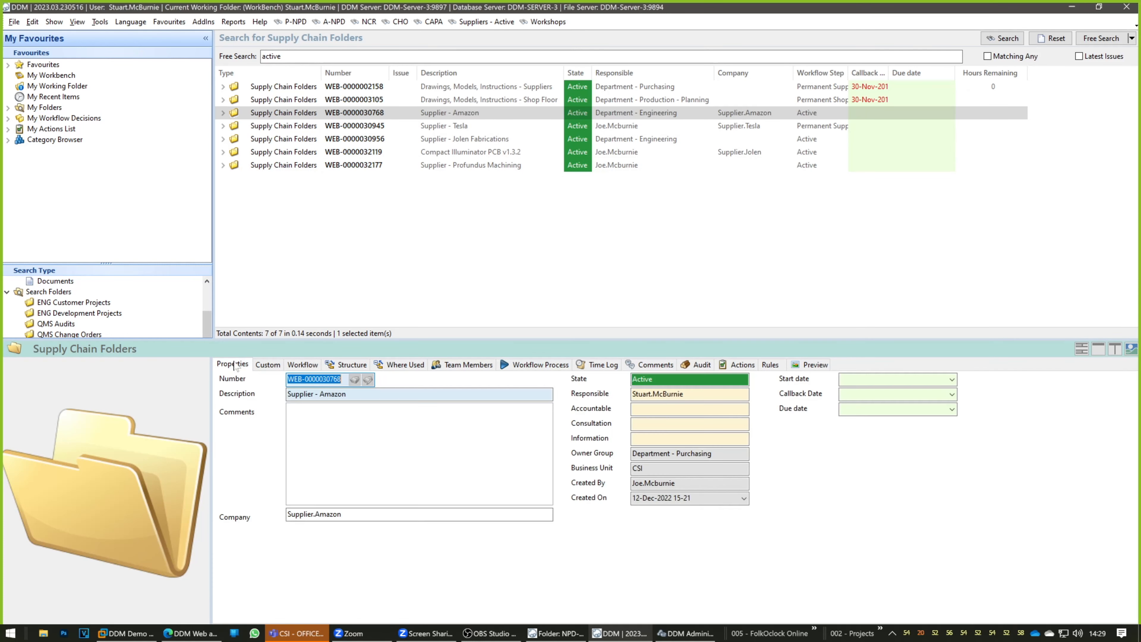
drag(344, 515, 272, 517)
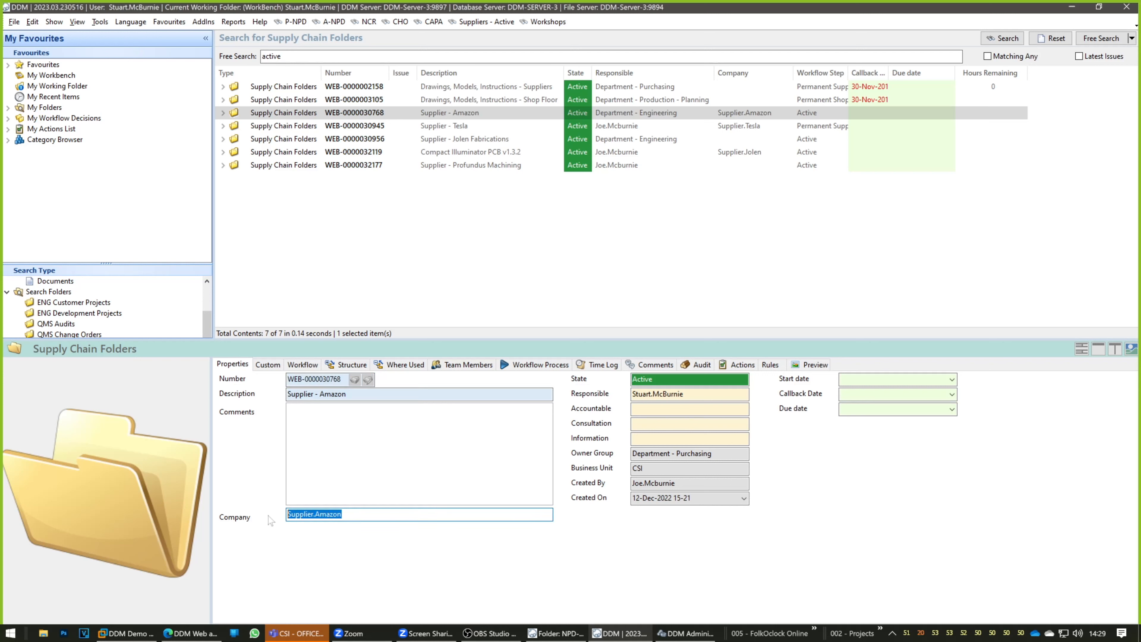
click(463, 365)
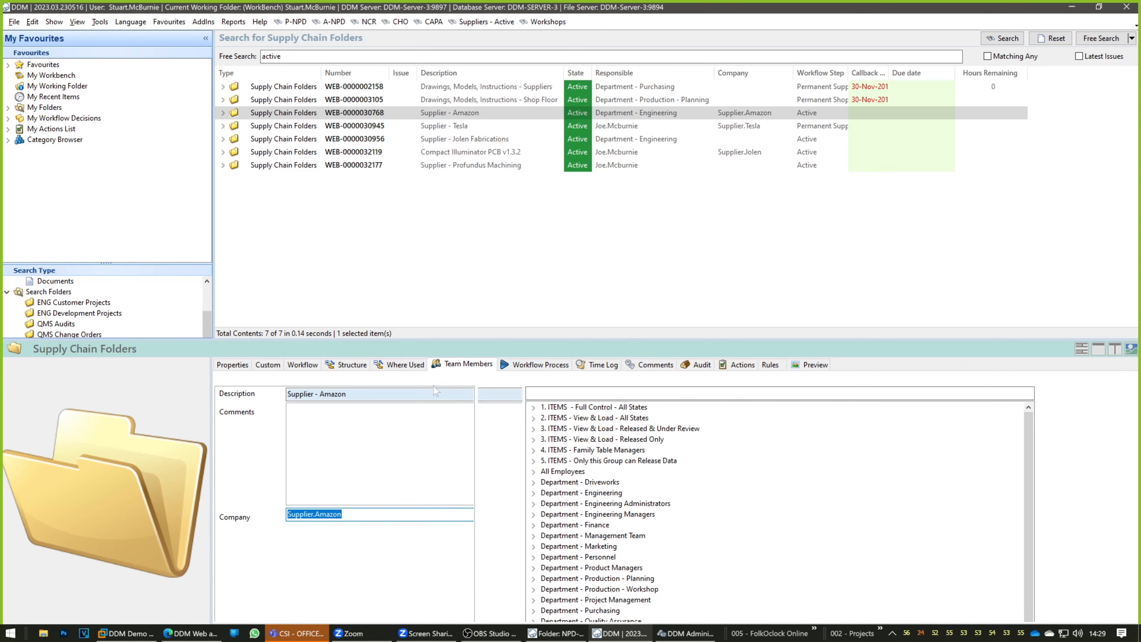
click(261, 406)
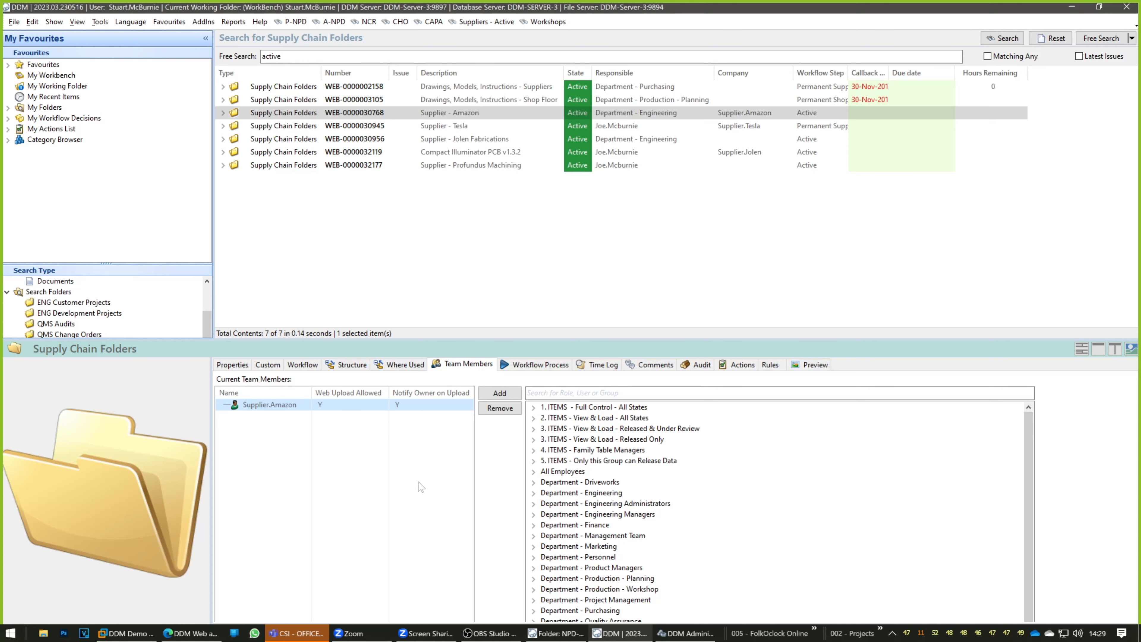
click(621, 633)
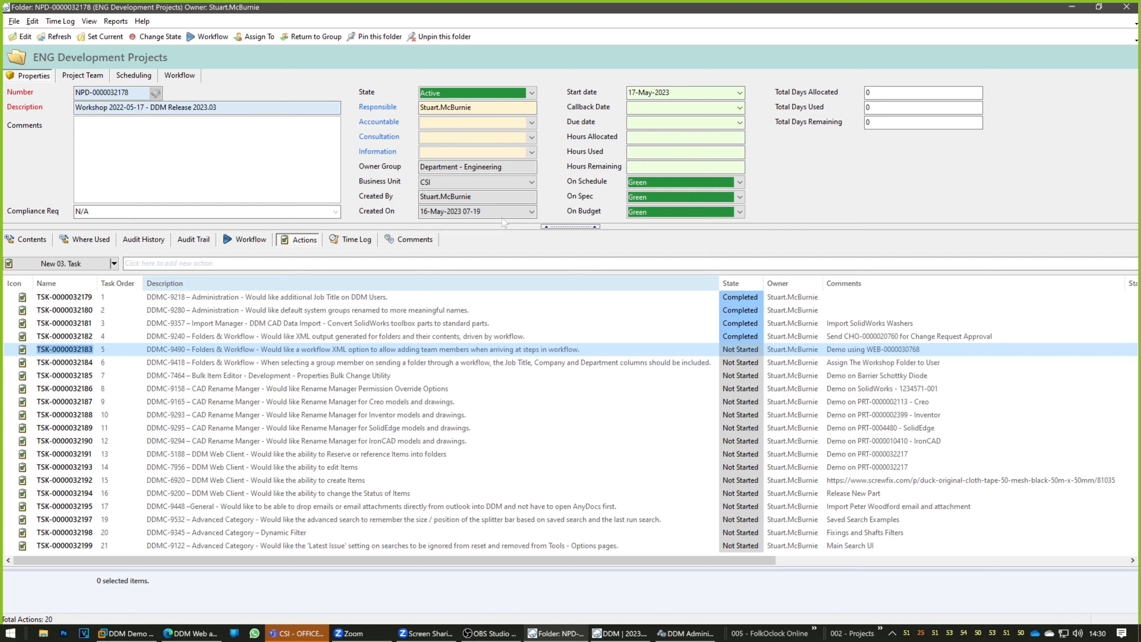
click(751, 353)
click(757, 350)
click(754, 389)
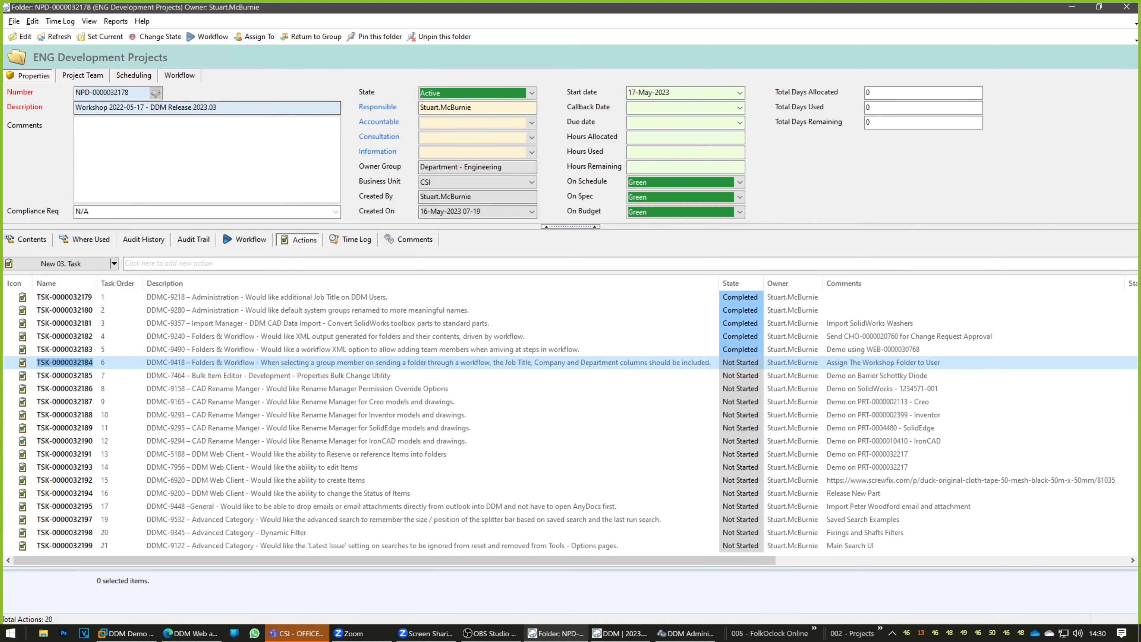
click(253, 39)
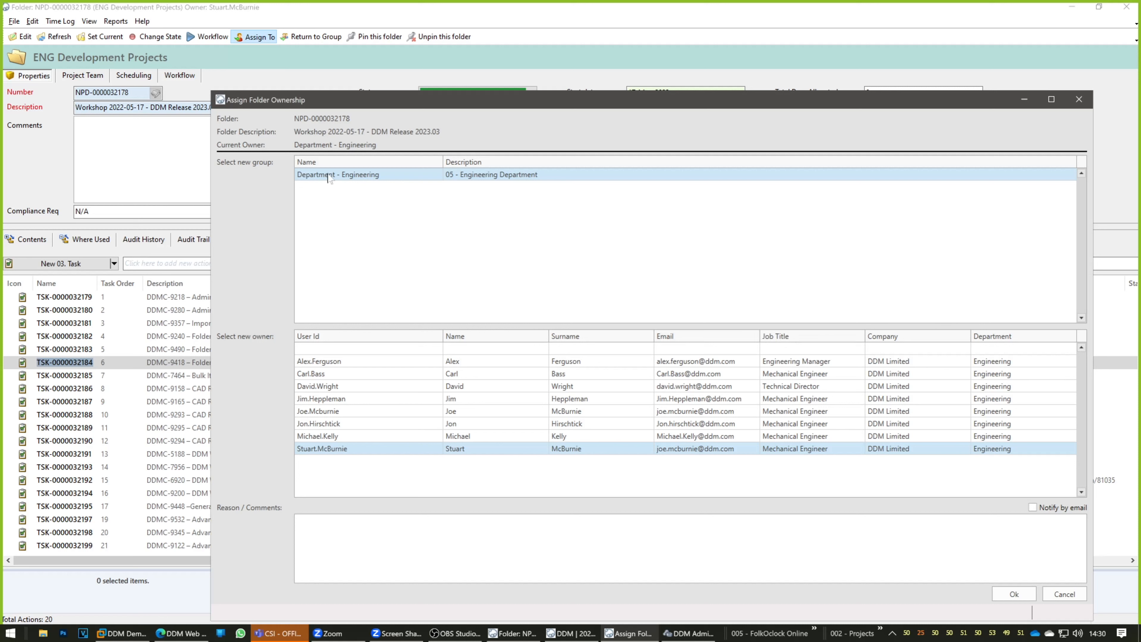
click(1064, 595)
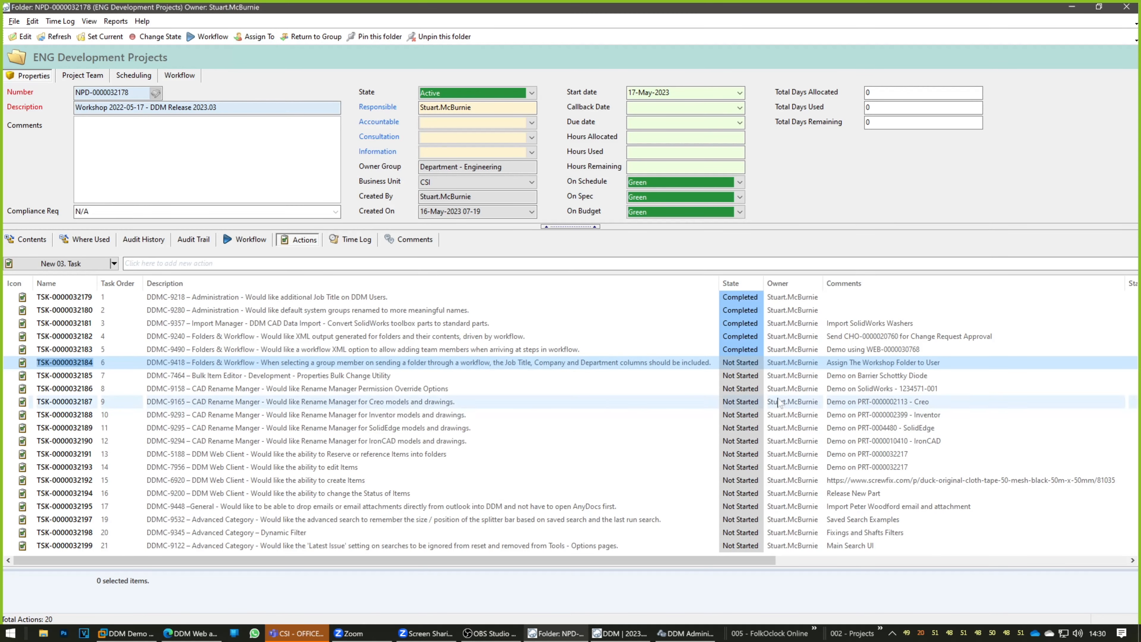
click(748, 365)
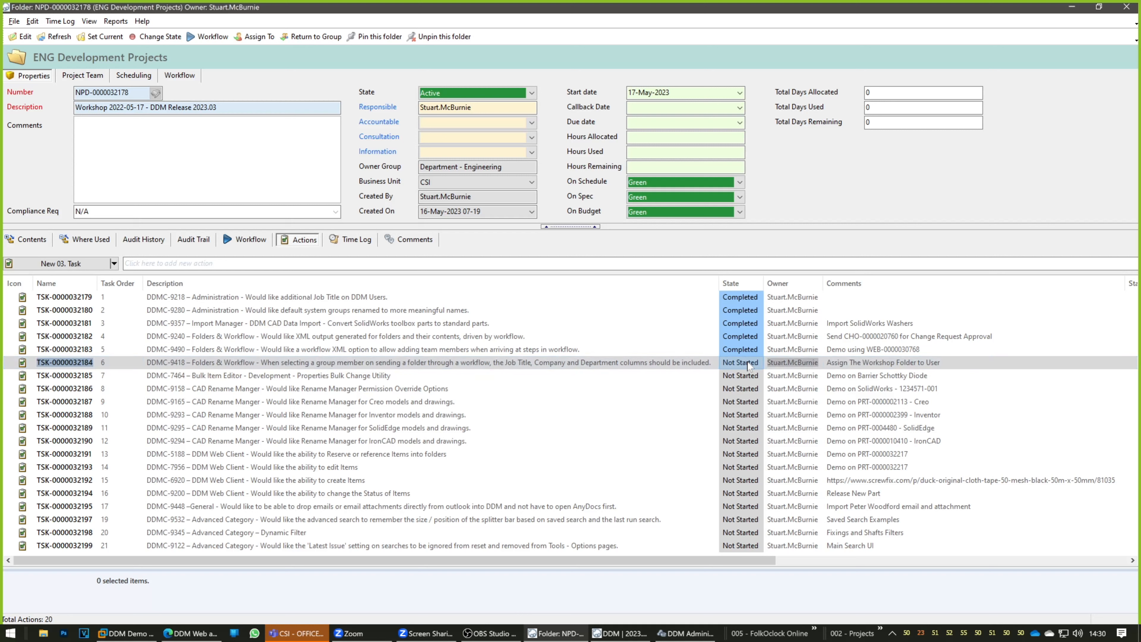
click(757, 362)
click(758, 402)
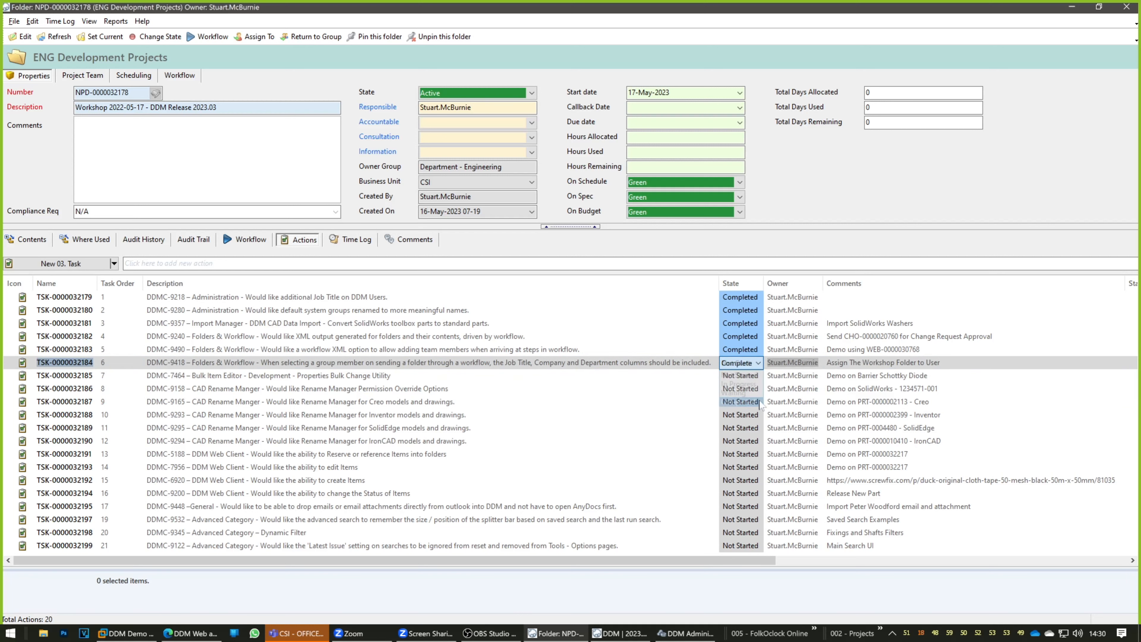
click(477, 376)
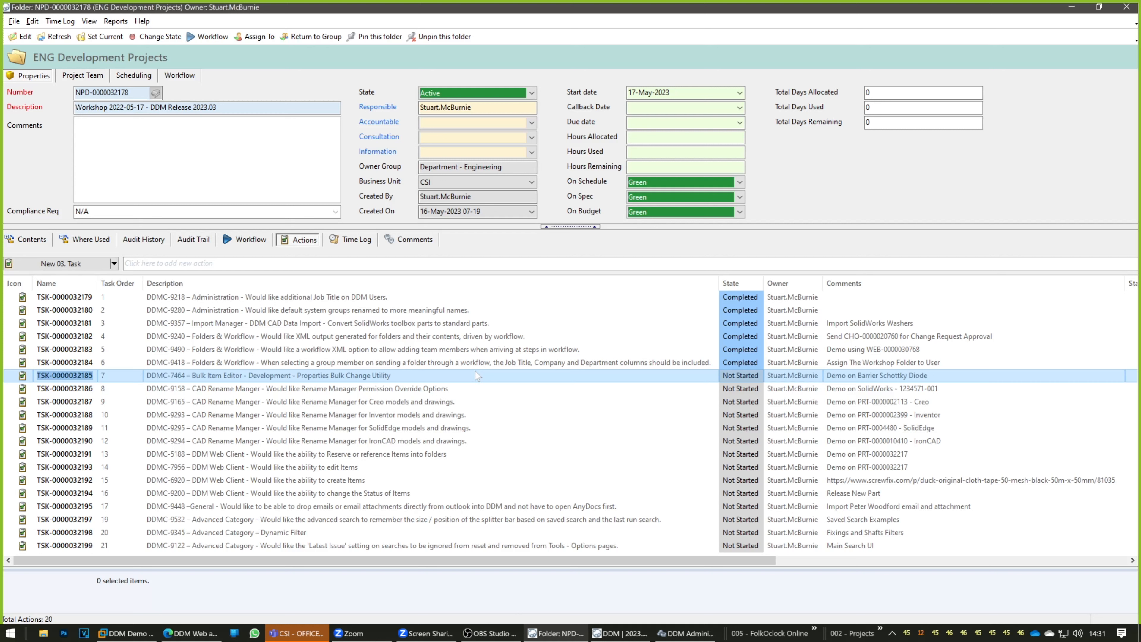
click(887, 381)
drag(856, 375, 929, 375)
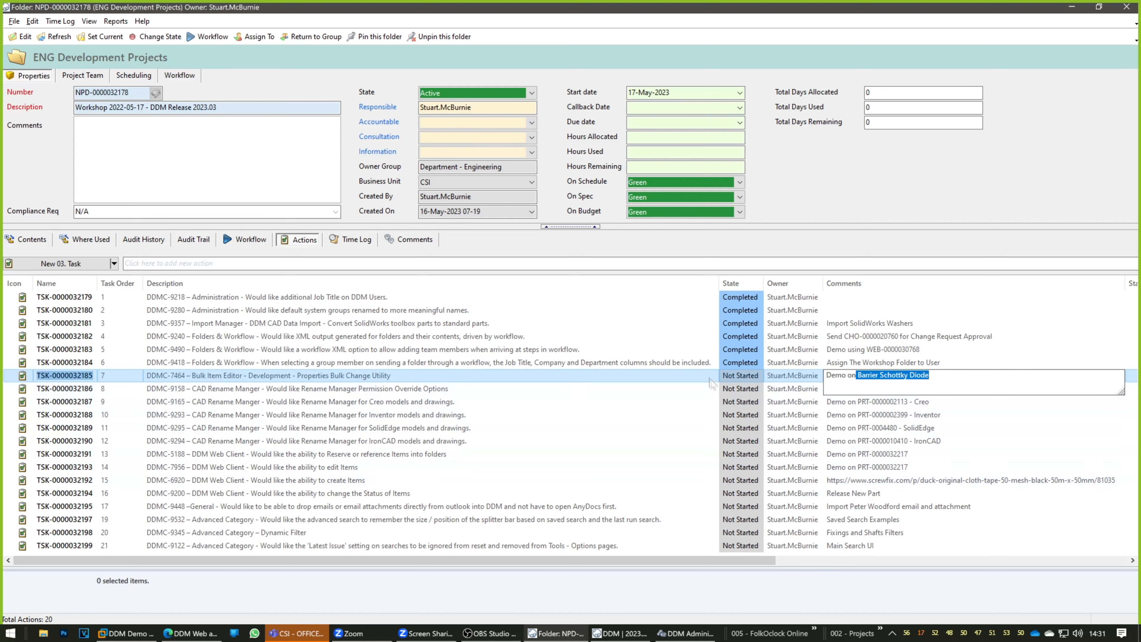
click(694, 376)
click(549, 633)
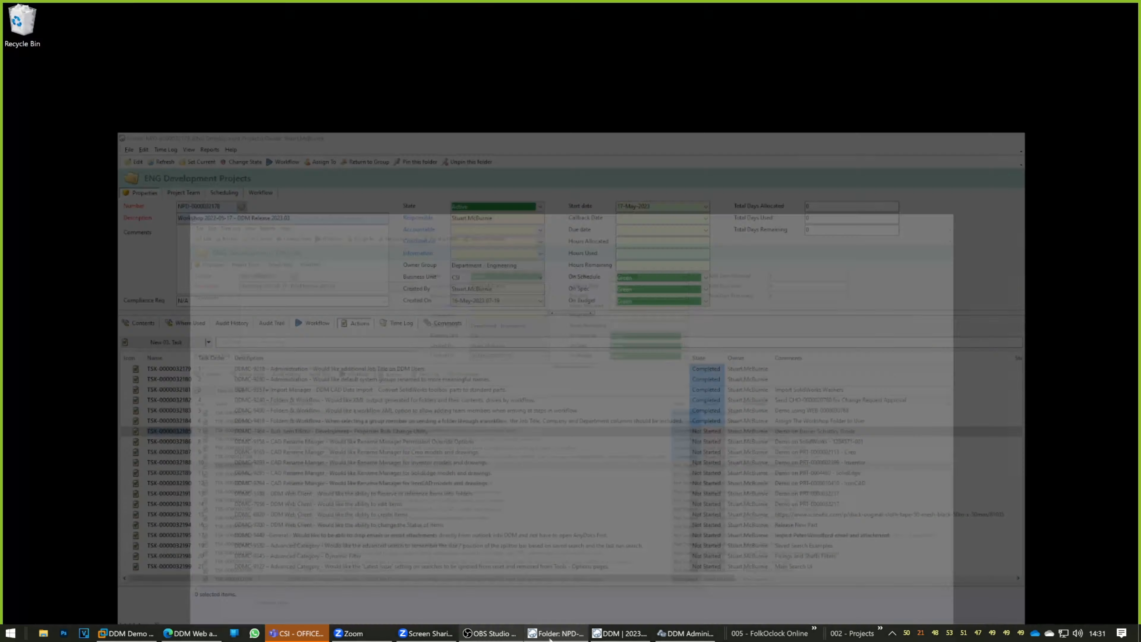
List all Barrier Schottky Diode parts via Part > Purchased Hardware > Electrical > Diode categories
click(618, 634)
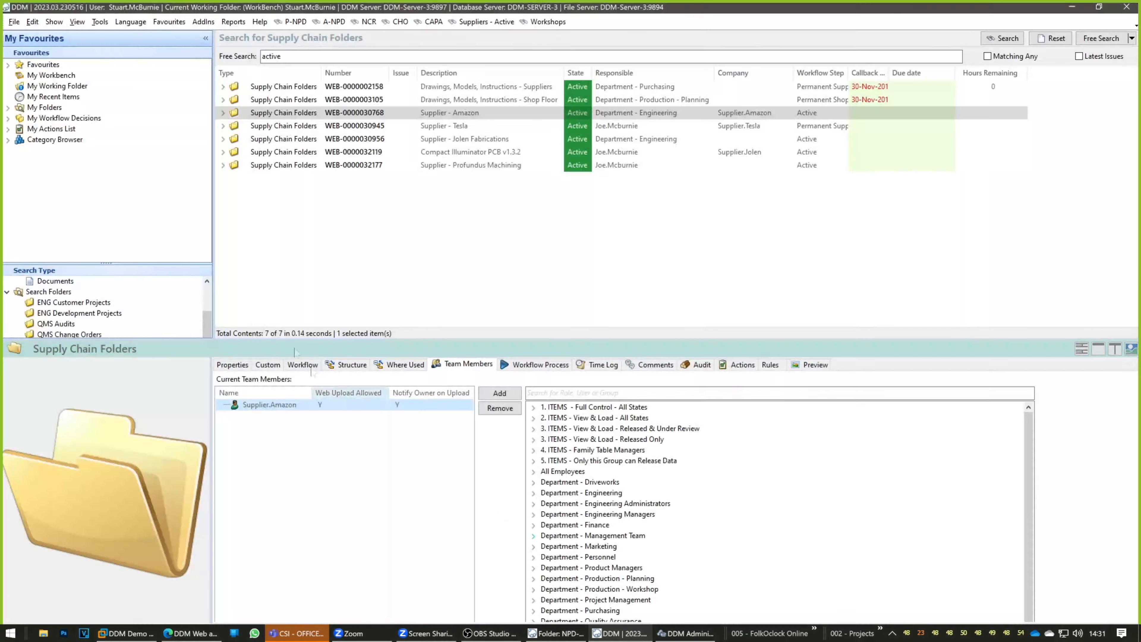
double_click(48, 143)
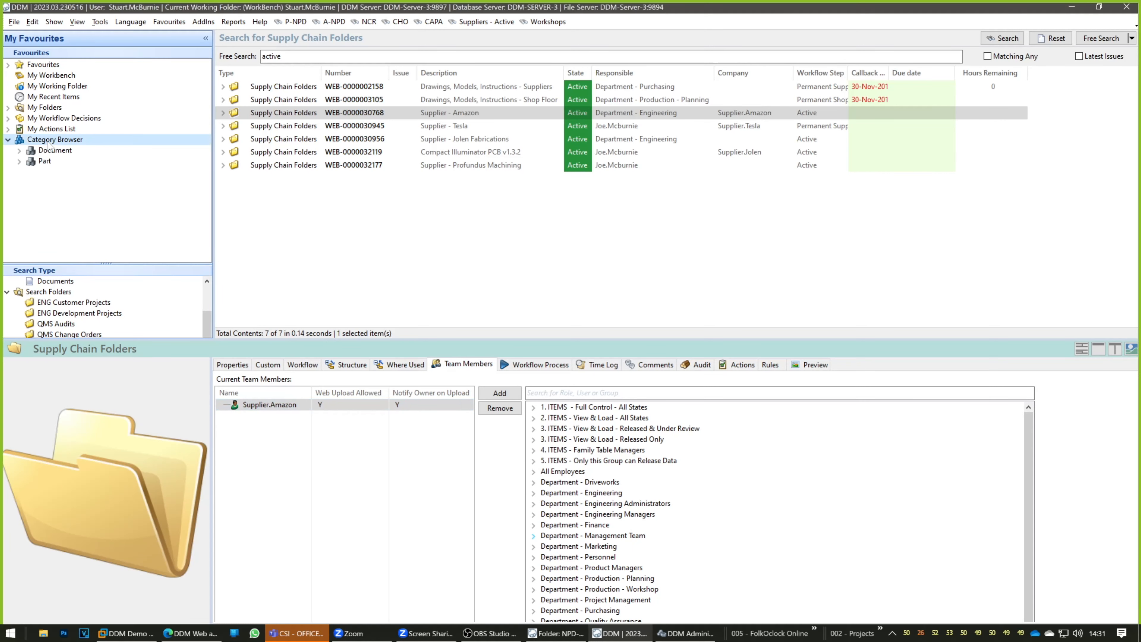
double_click(47, 161)
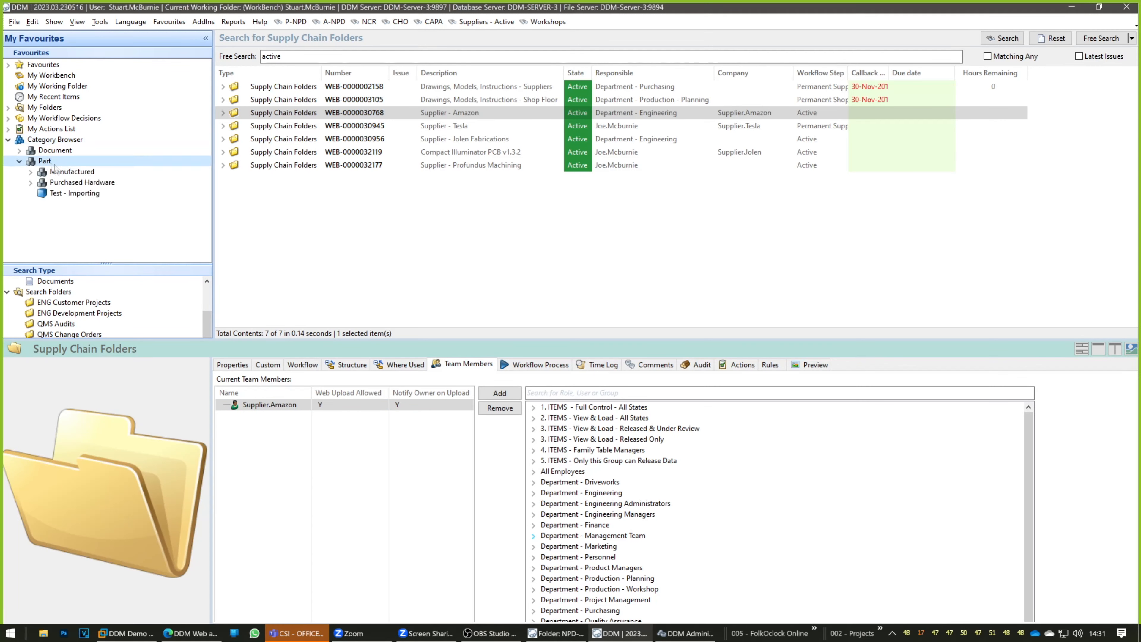
double_click(74, 182)
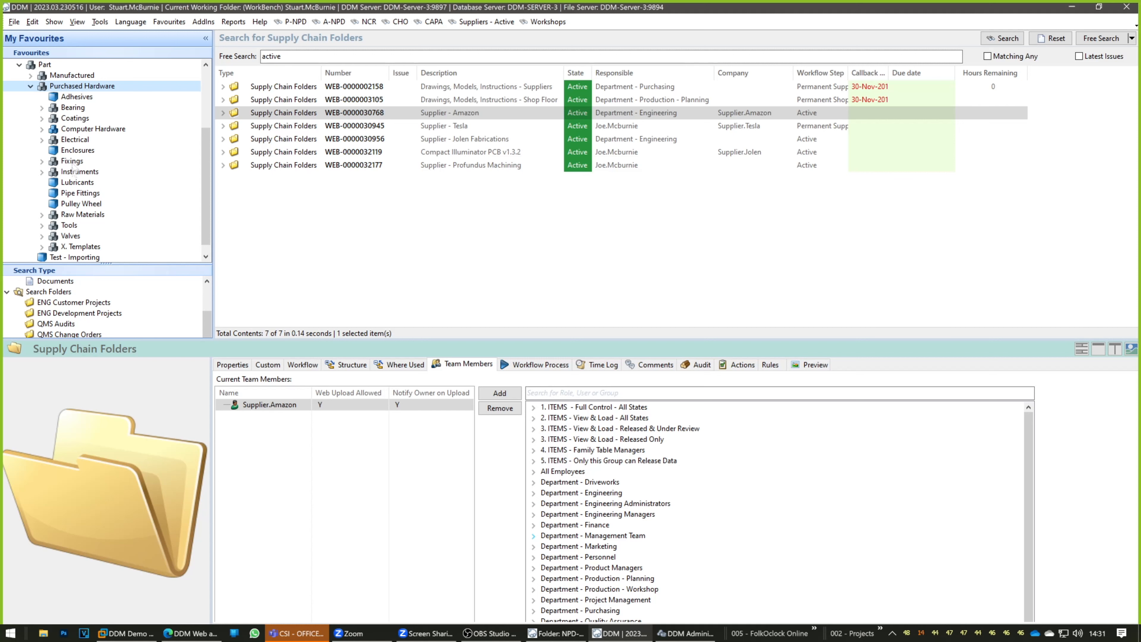
double_click(72, 141)
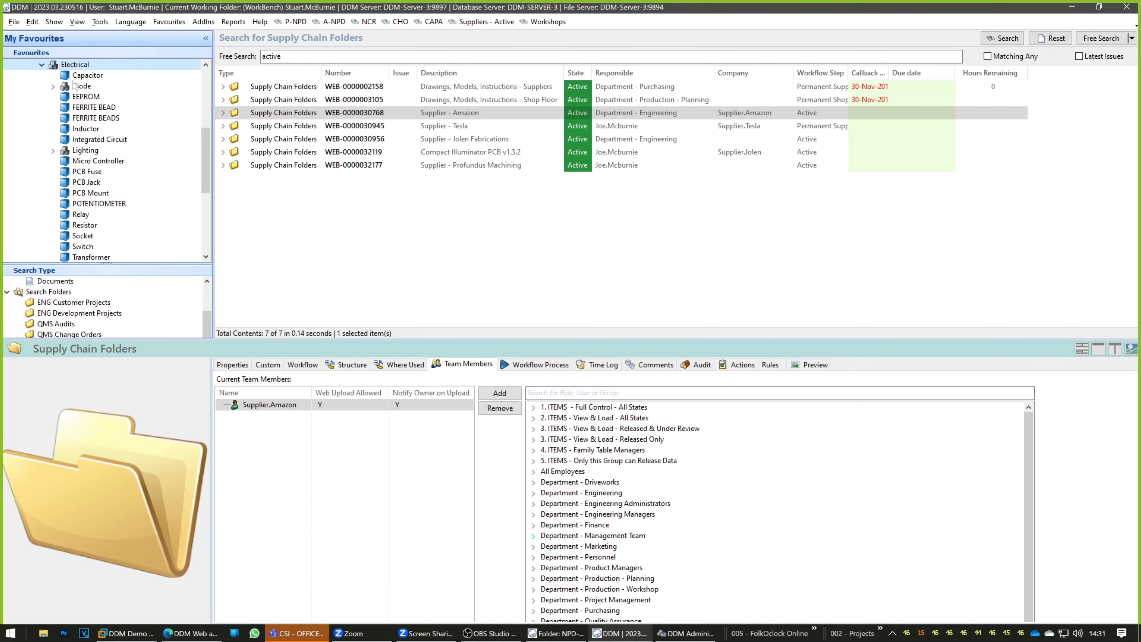
double_click(82, 87)
click(105, 97)
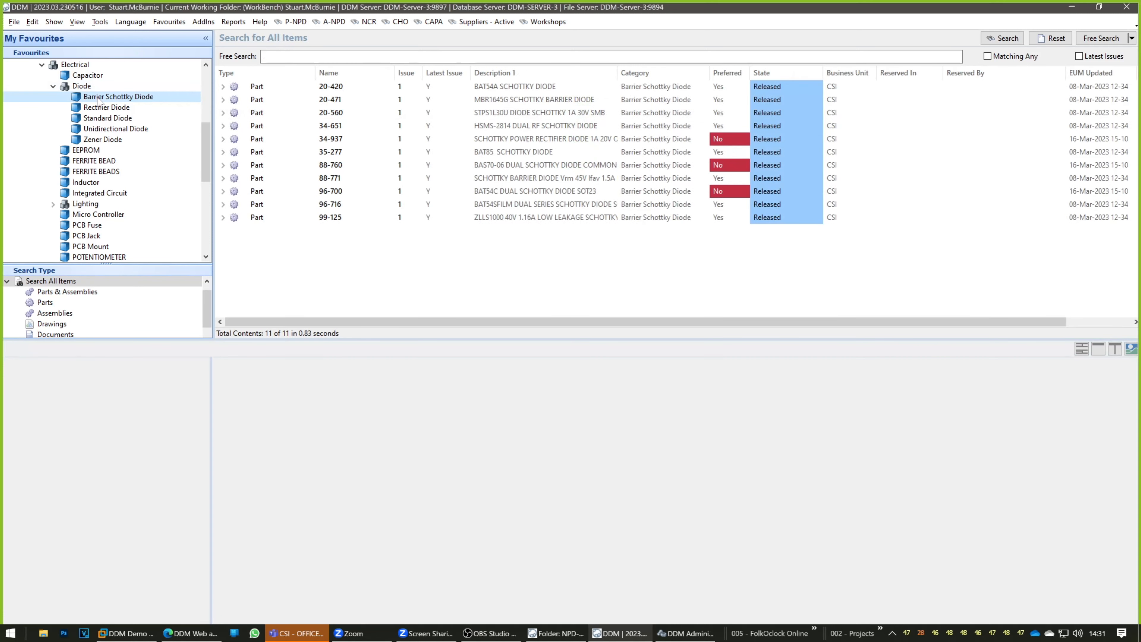
Fit the result columns to their contents and select all 11 parts from 20-420 down
click(205, 38)
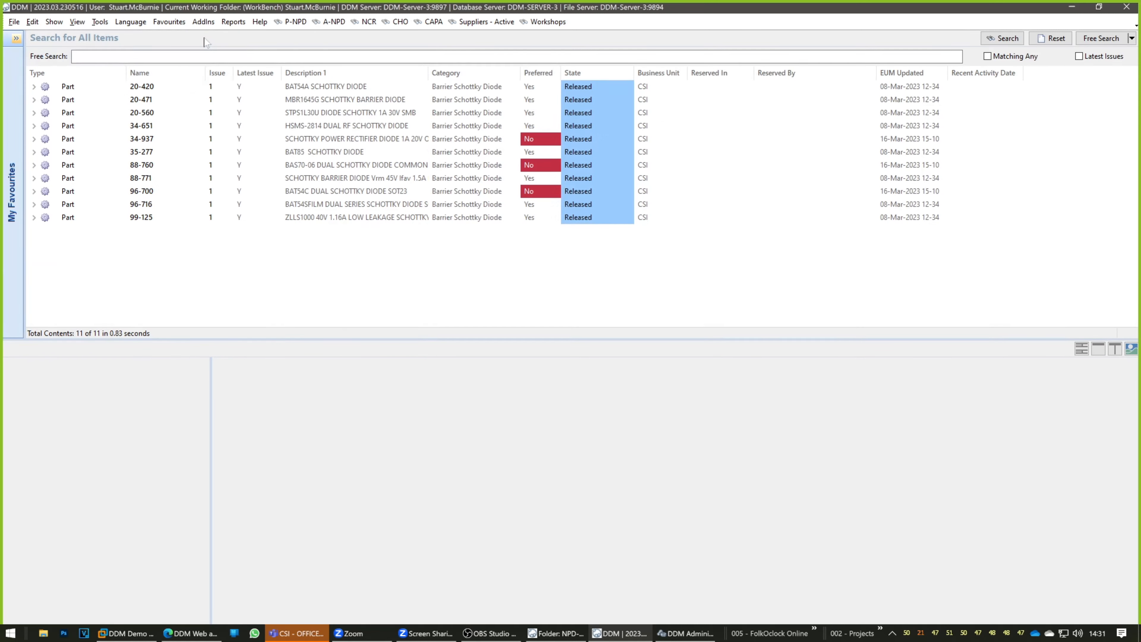
right_click(266, 73)
click(285, 93)
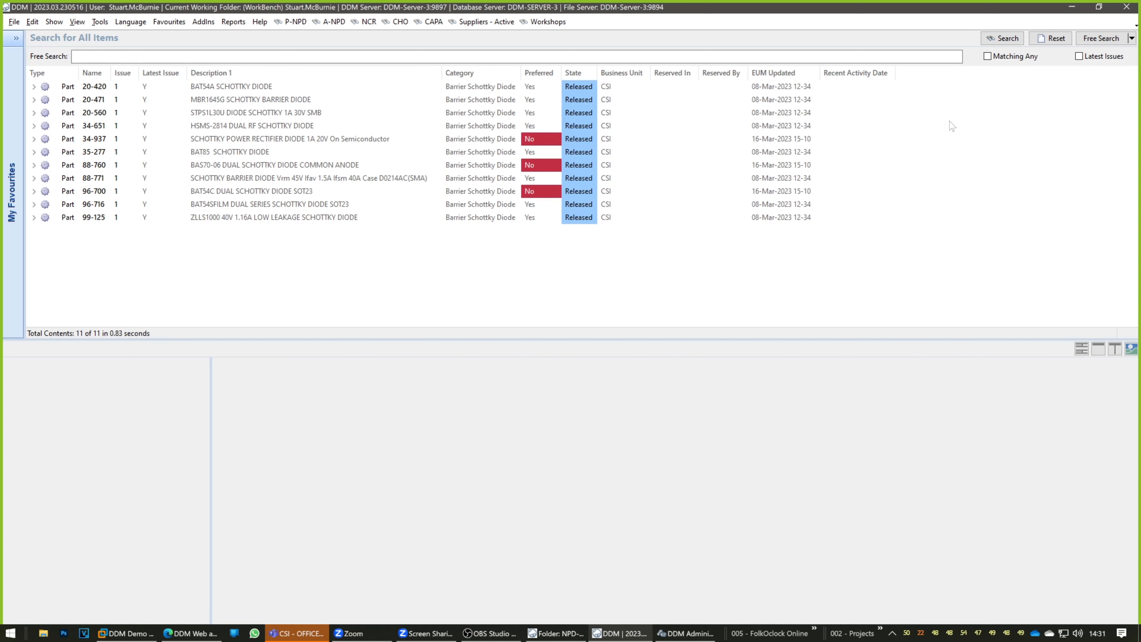
click(589, 90)
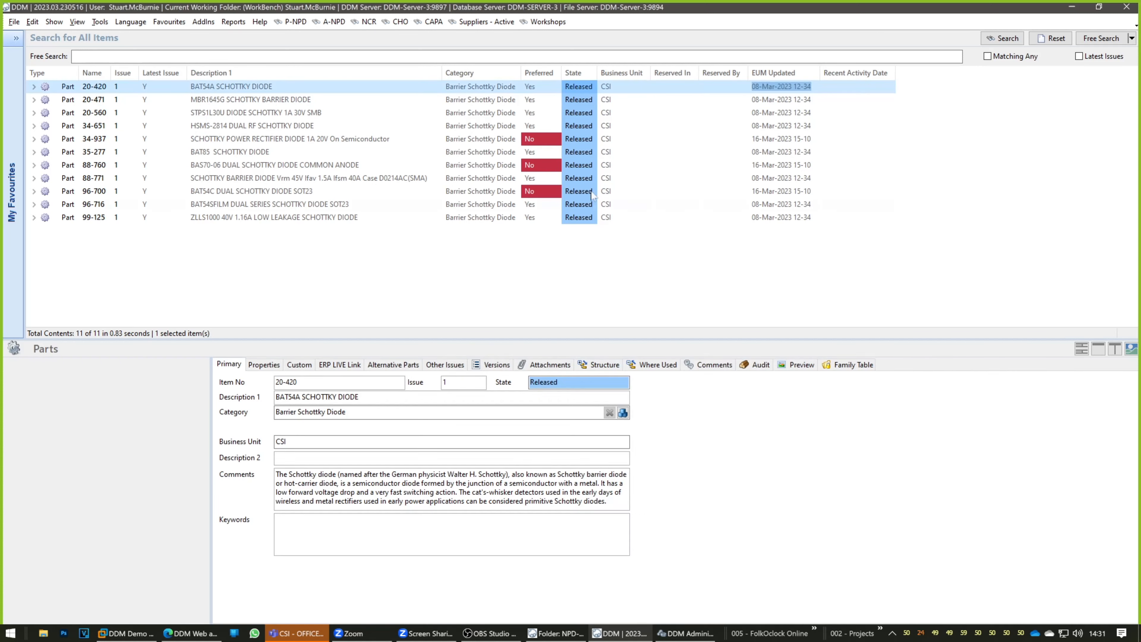
shift+click(592, 219)
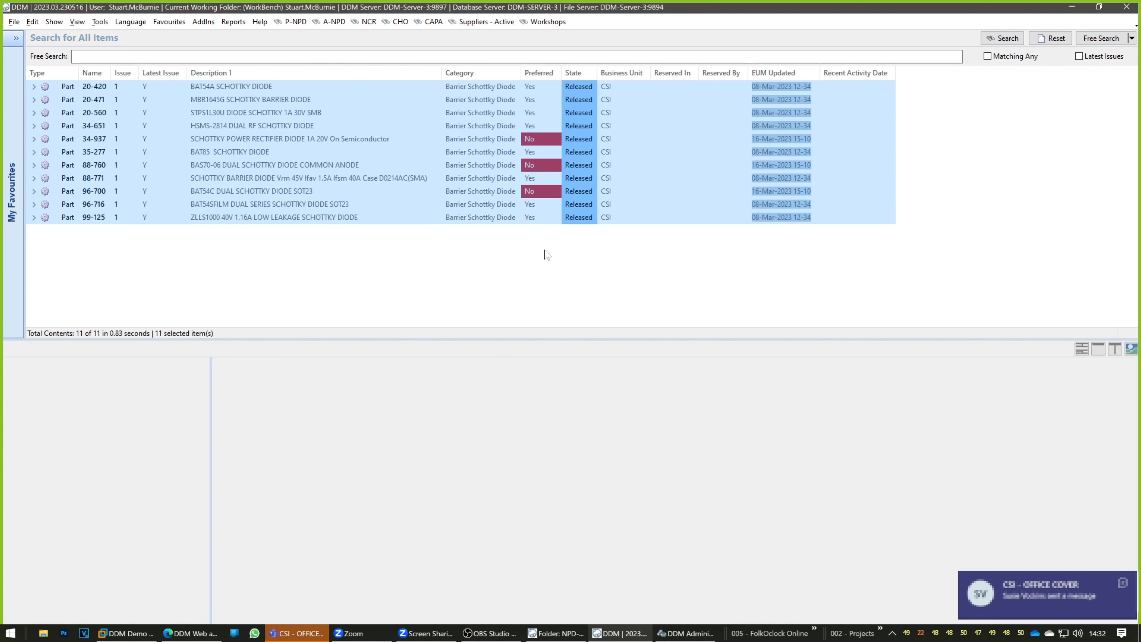
click(685, 632)
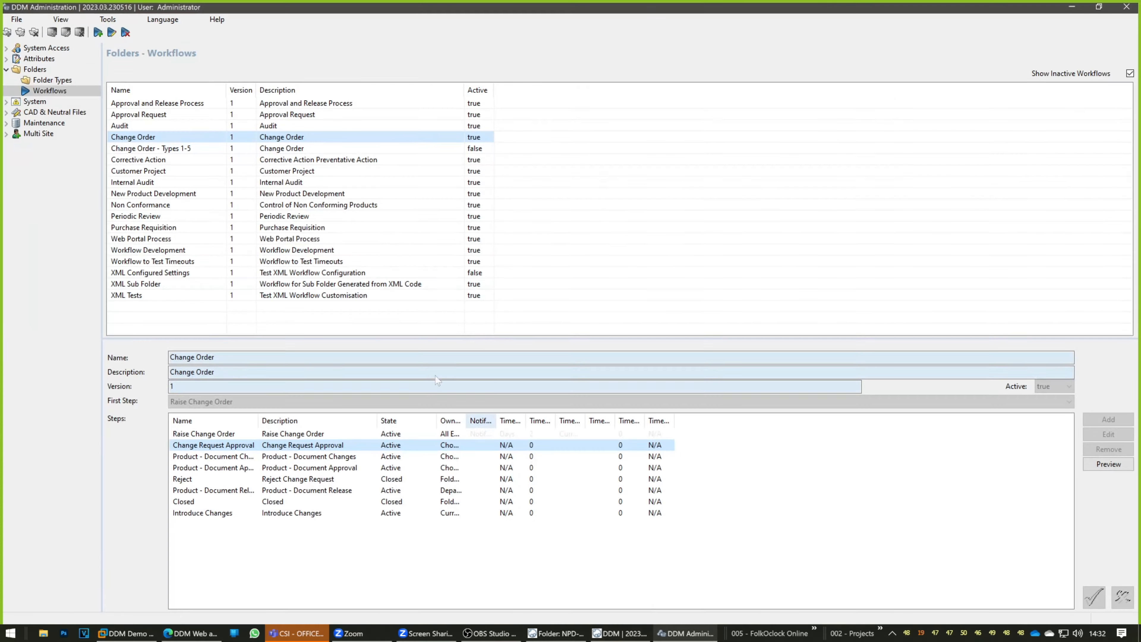
Check the business units of Power Group - Bulk Item Editors in Groups, then minimise the admin tool
click(6, 48)
click(44, 69)
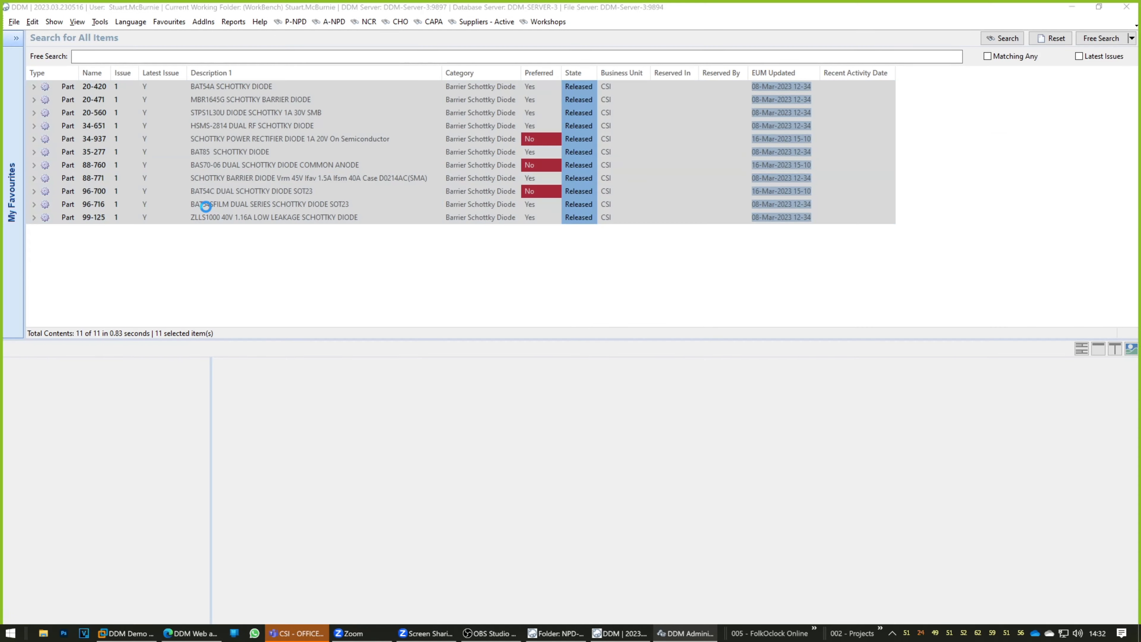
scroll(220, 275, down, 5)
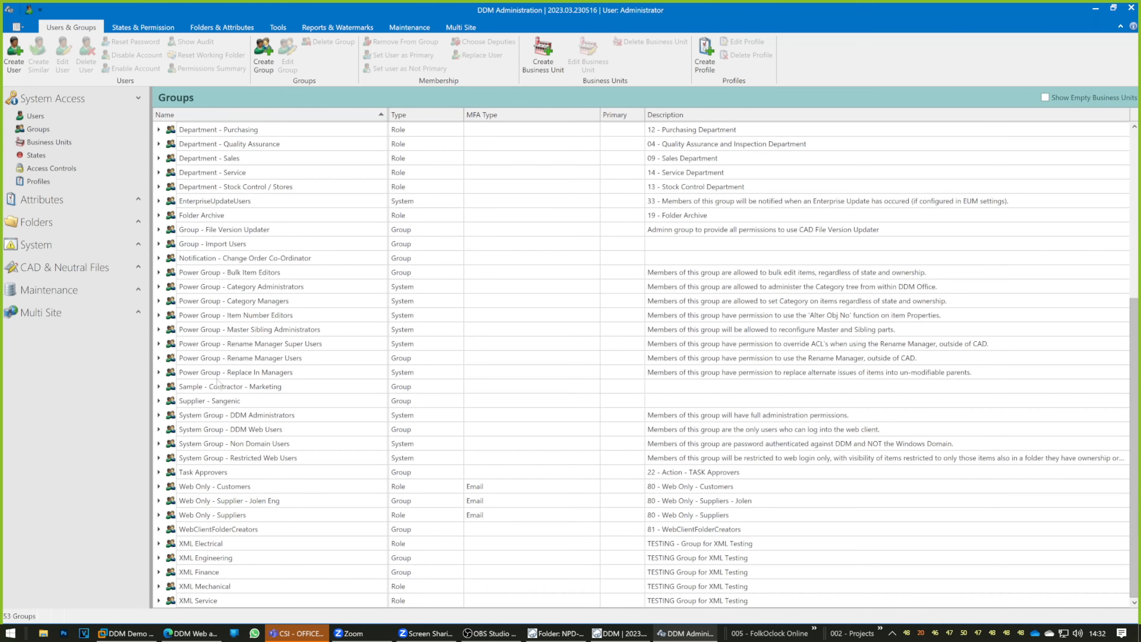
click(230, 274)
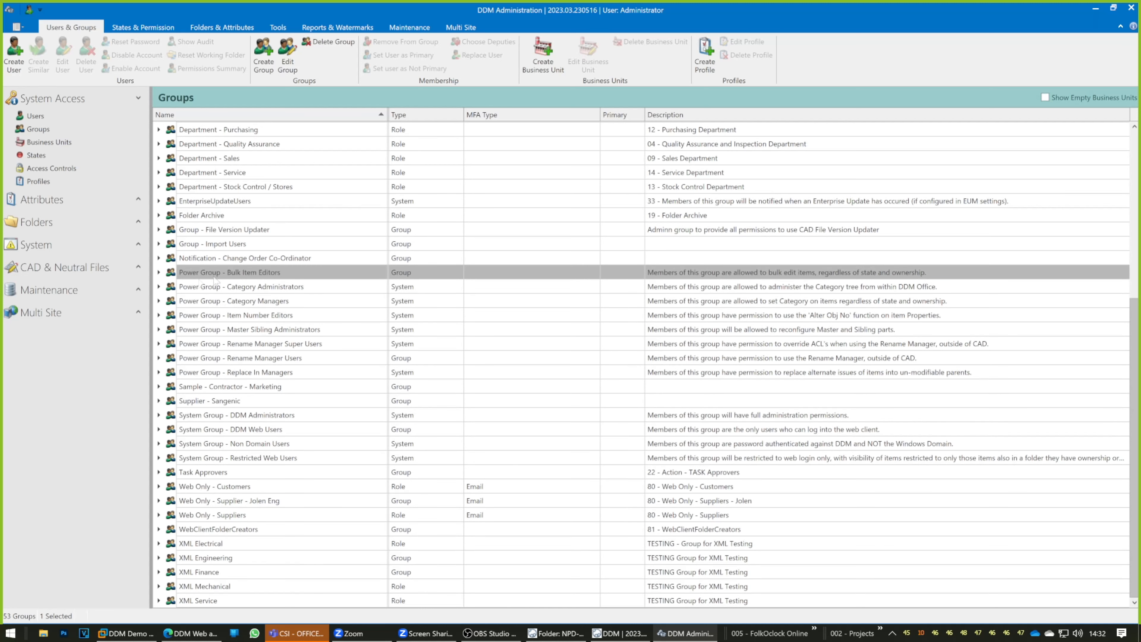
click(159, 273)
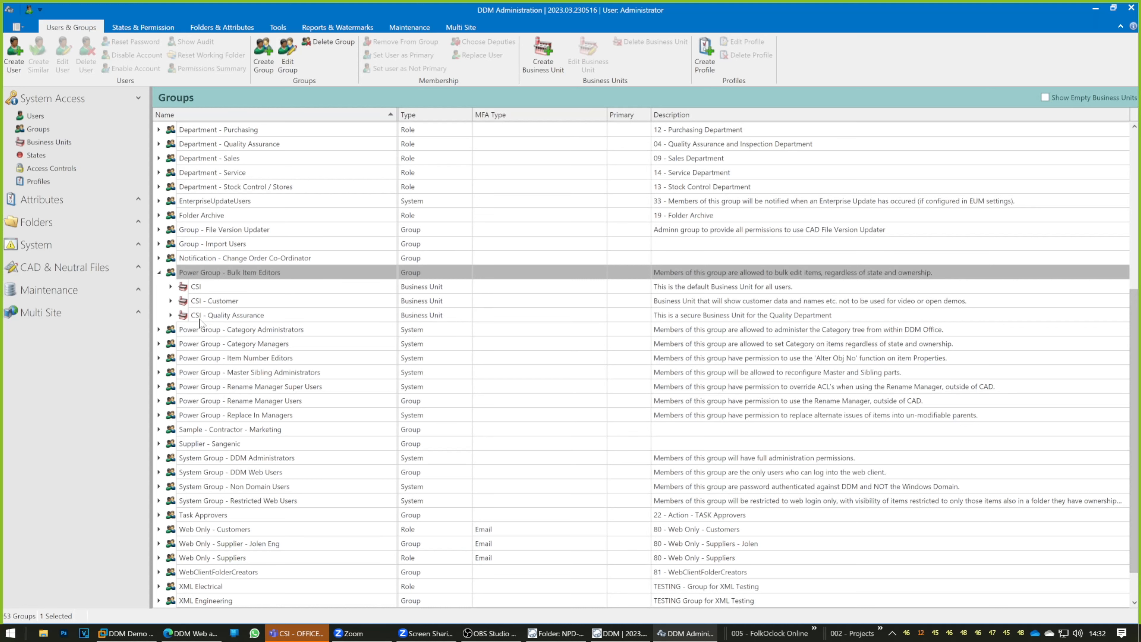
click(160, 272)
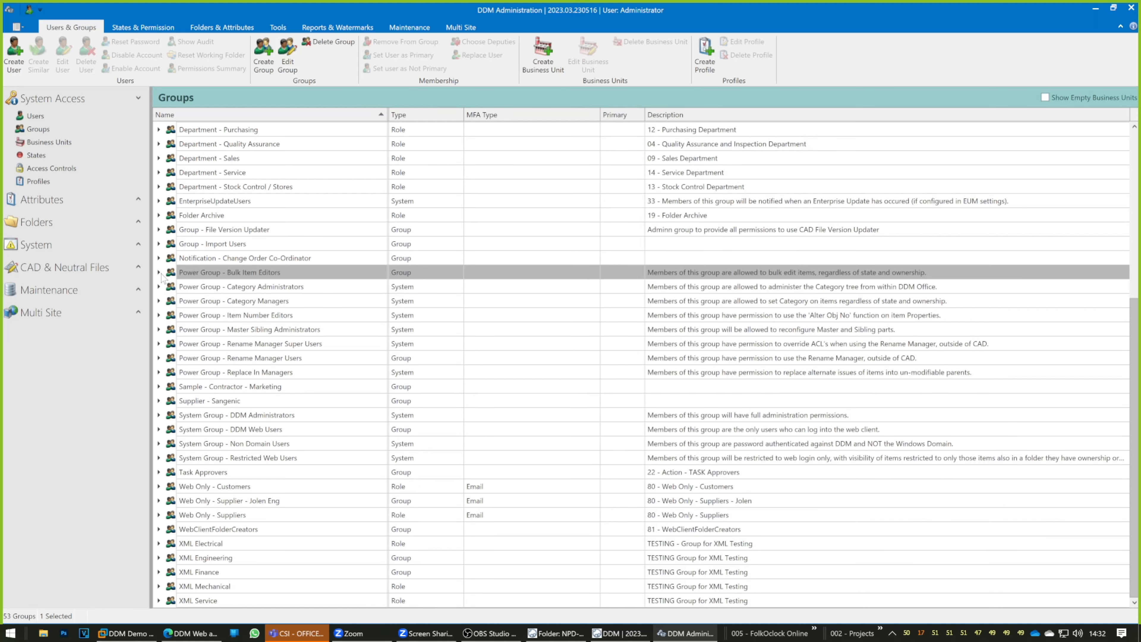
click(1095, 9)
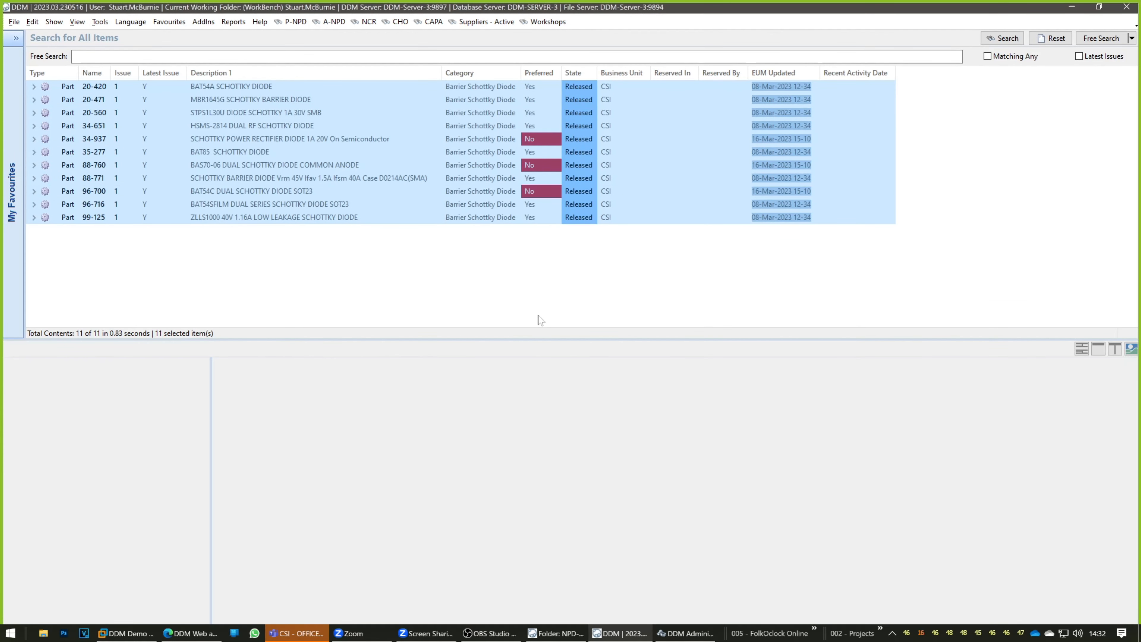
Tick Supplier and RoHS Compliant in Choose Details via Part Attributes > More..
right_click(416, 73)
mouse_move(462, 111)
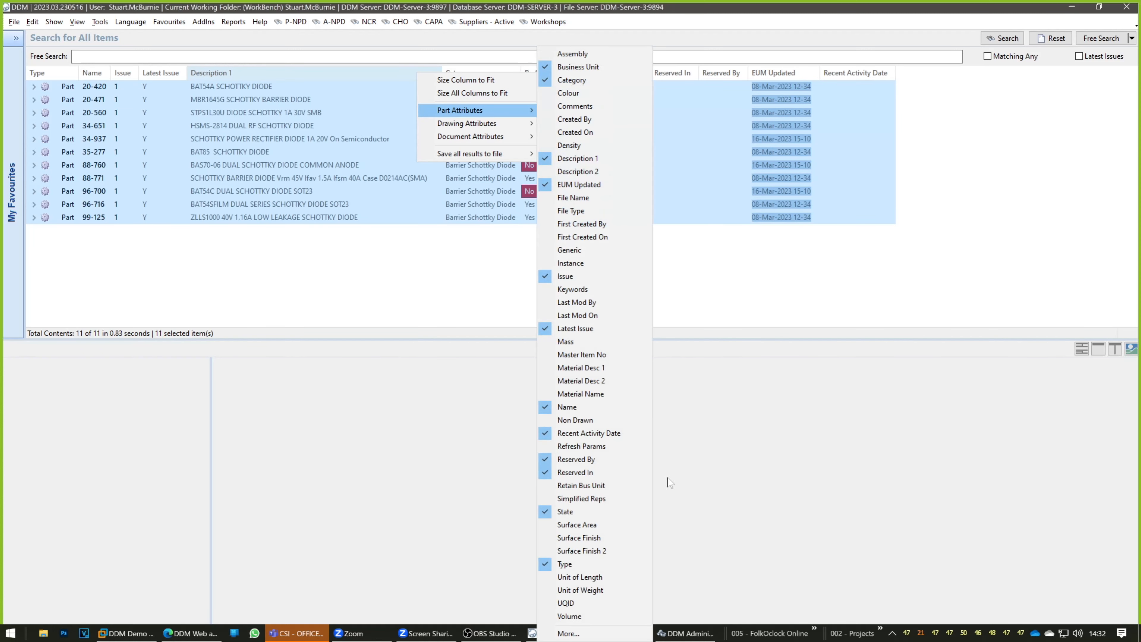
click(575, 633)
scroll(458, 510, down, 10)
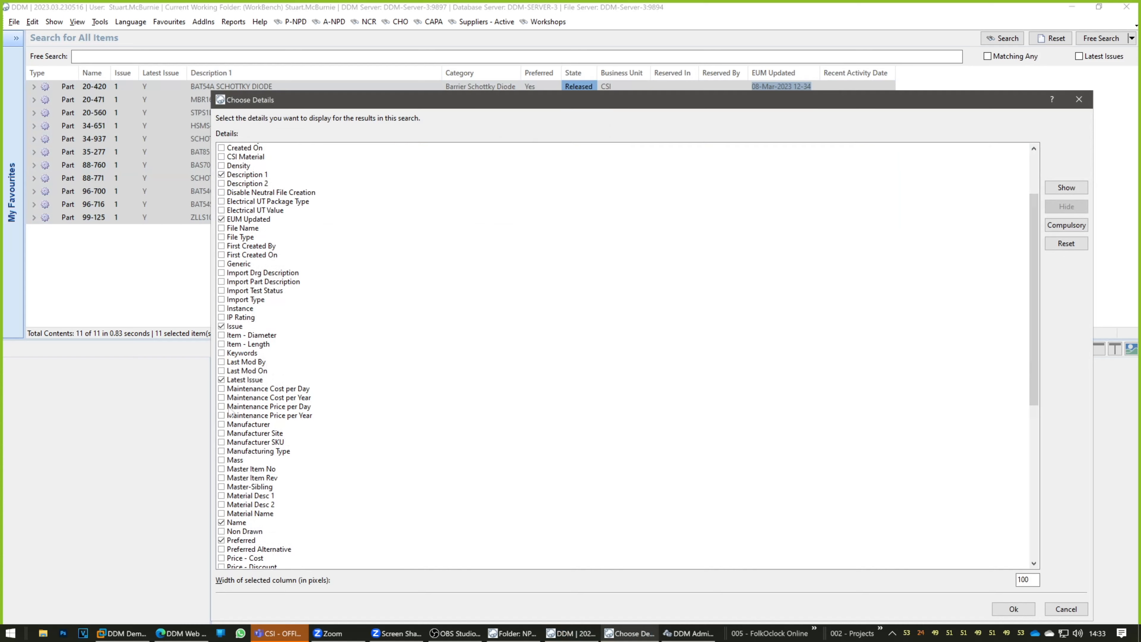
scroll(243, 426, down, 6)
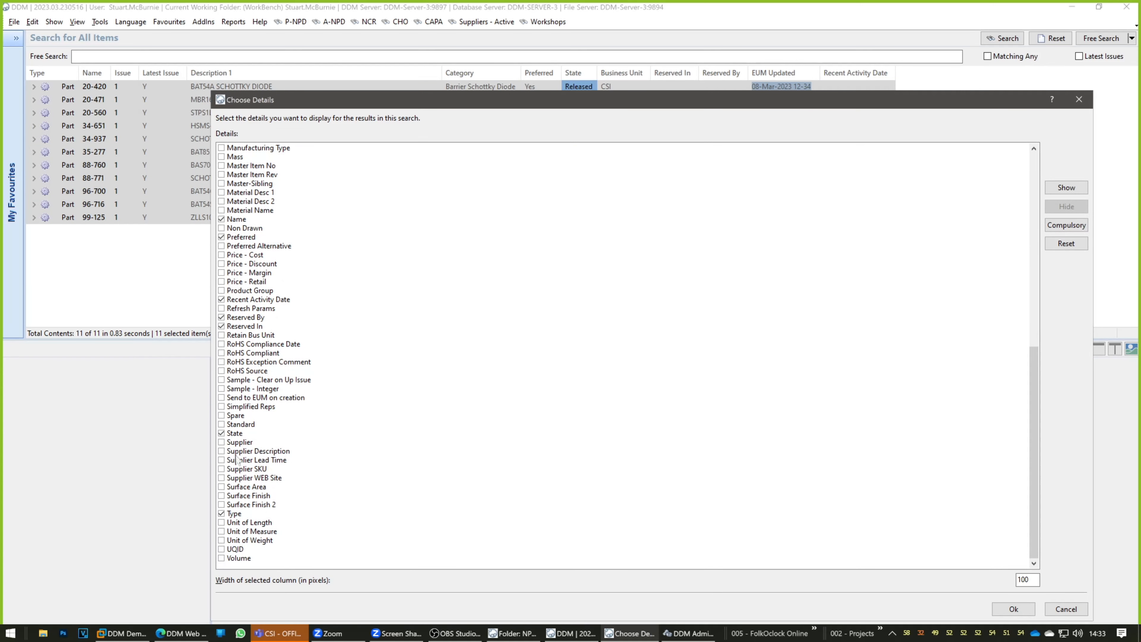
click(222, 443)
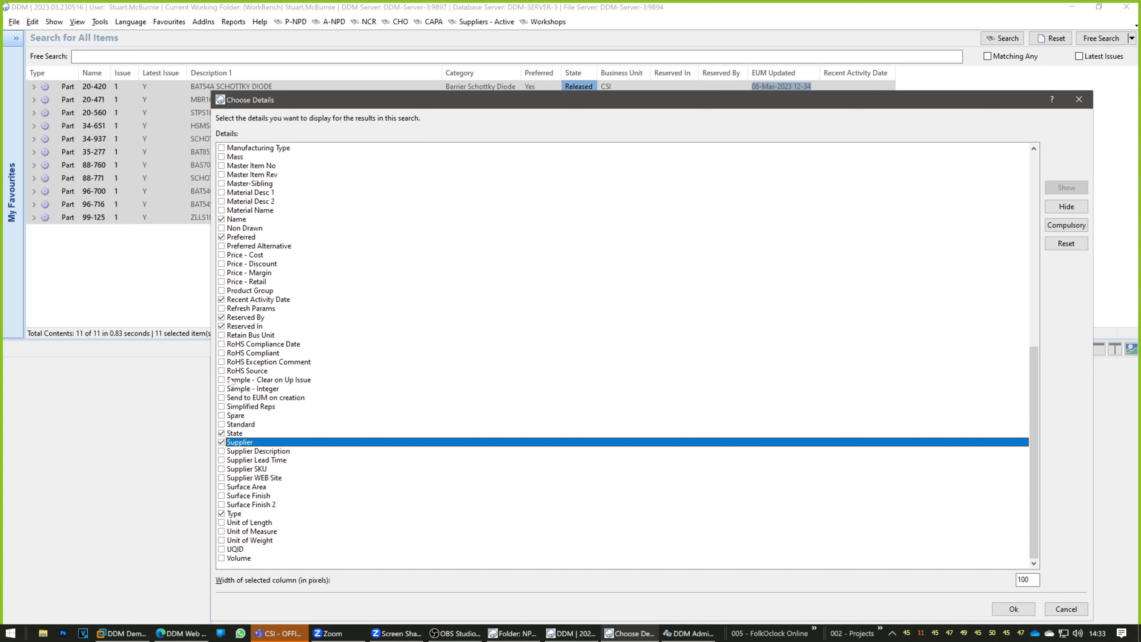
click(221, 353)
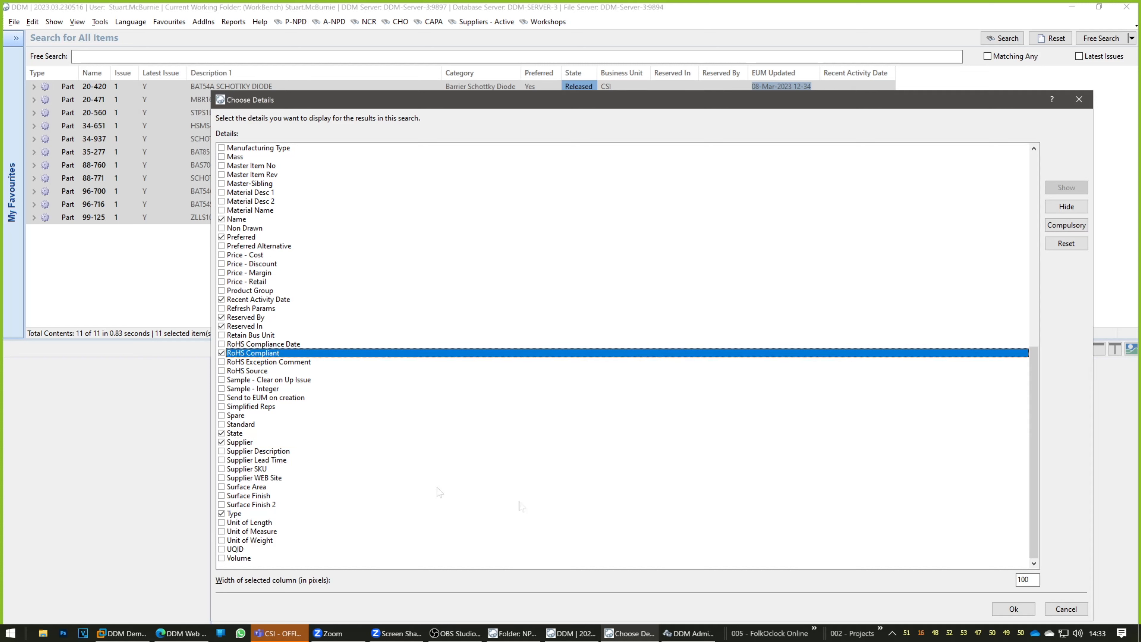
Apply the Supplier and RoHS Compliant columns, widen RoHS Compliant, and reselect all 11 parts with Ctrl+A
click(1028, 609)
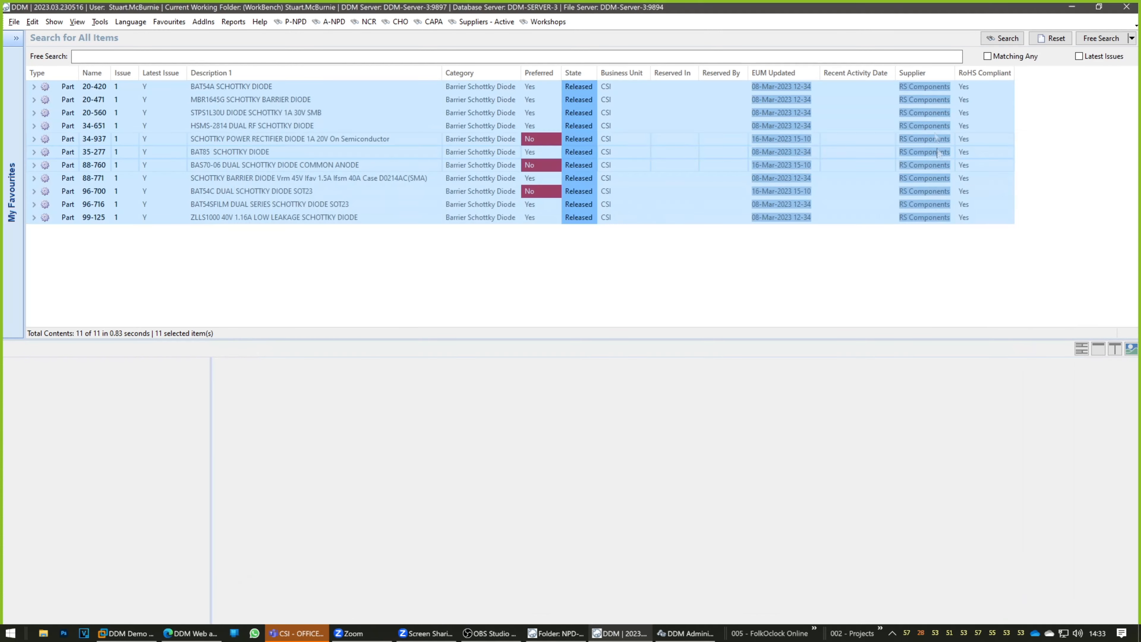
drag(1014, 69, 1048, 70)
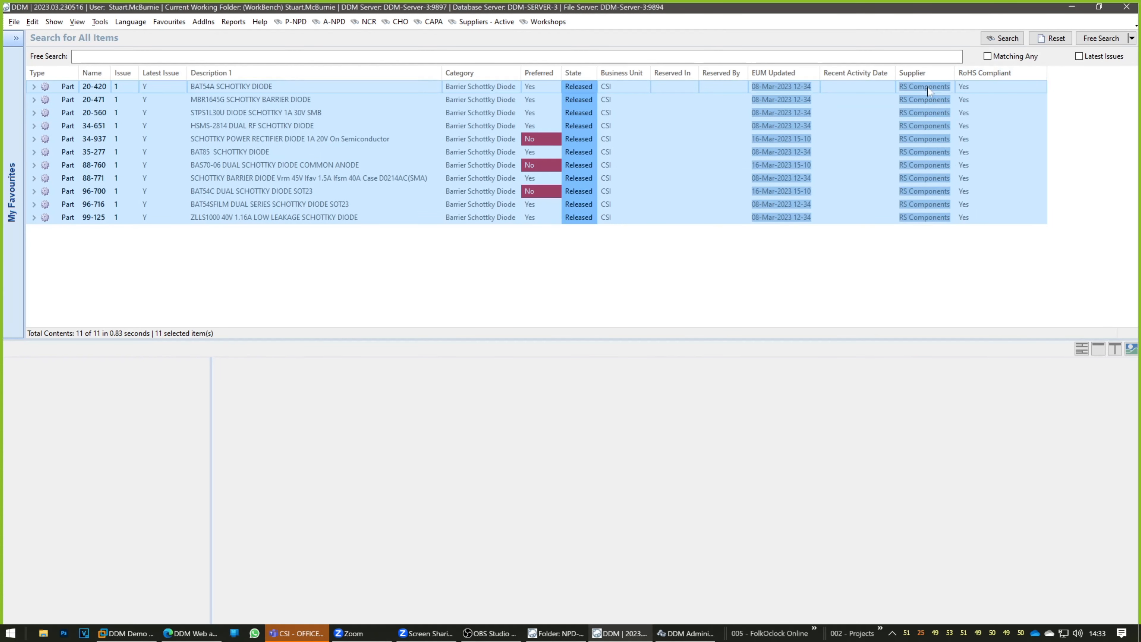
click(913, 220)
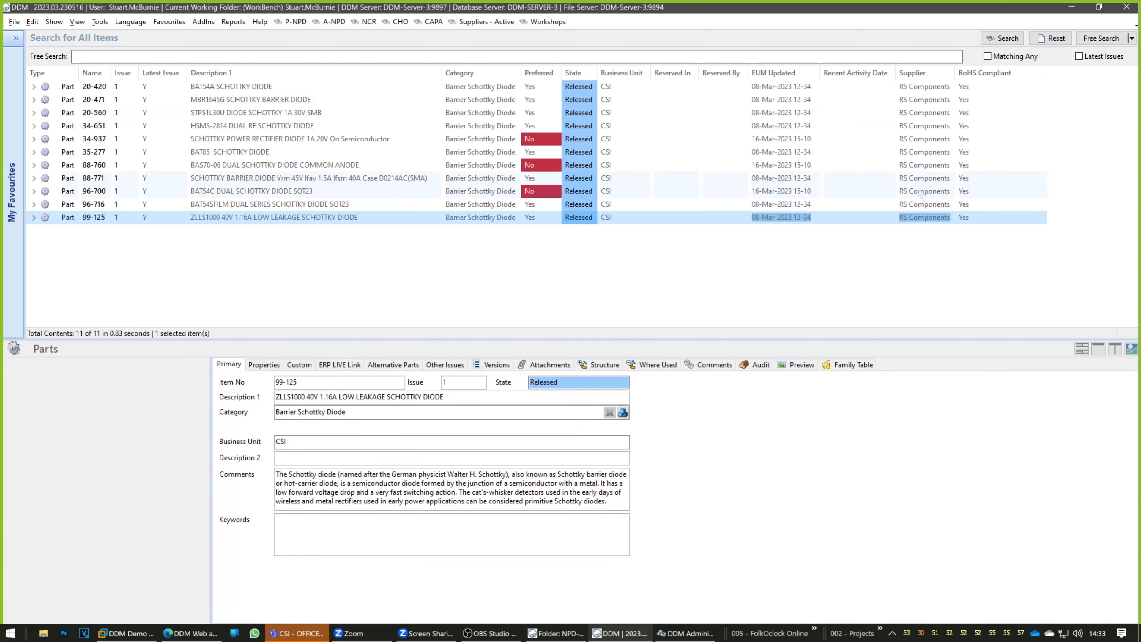
shift+click(911, 86)
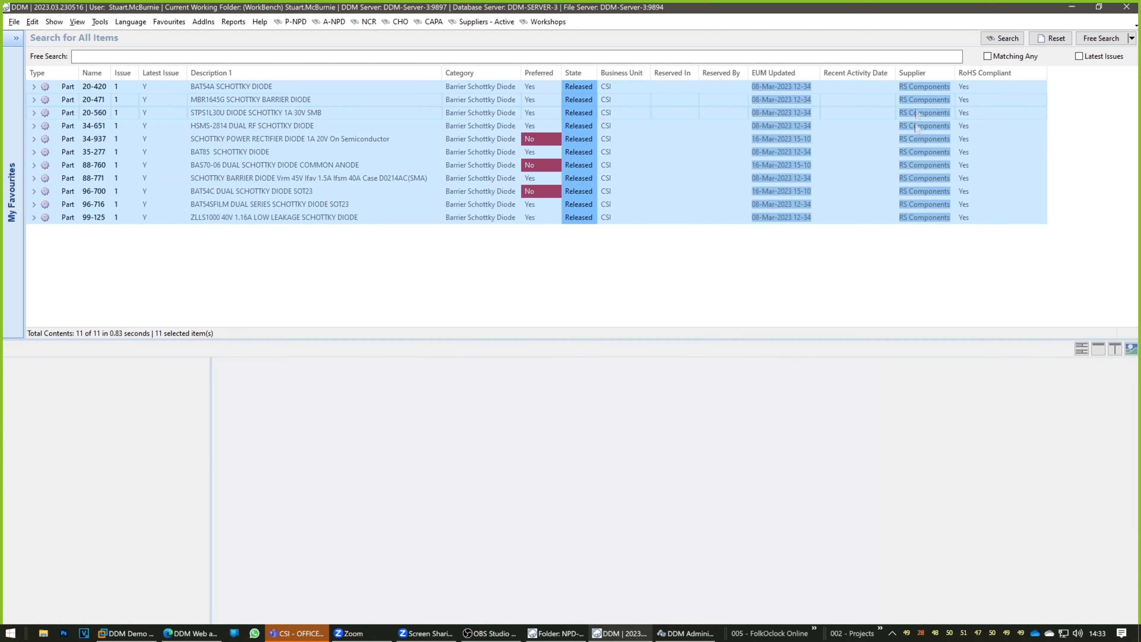
ctrl+click(876, 204)
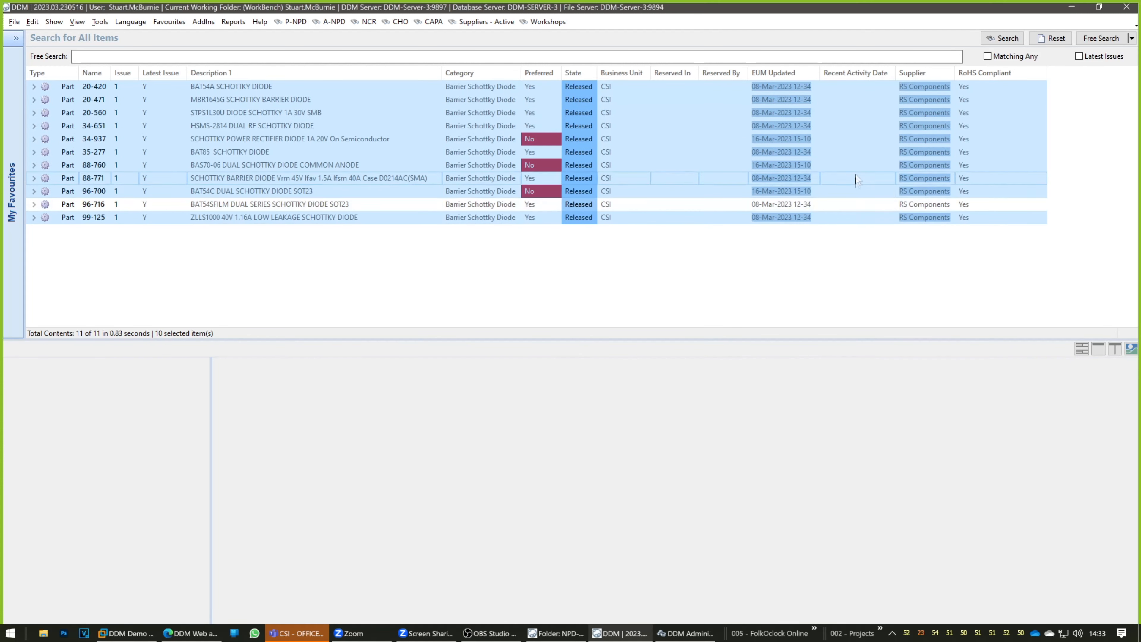
ctrl+click(876, 177)
ctrl+click(876, 151)
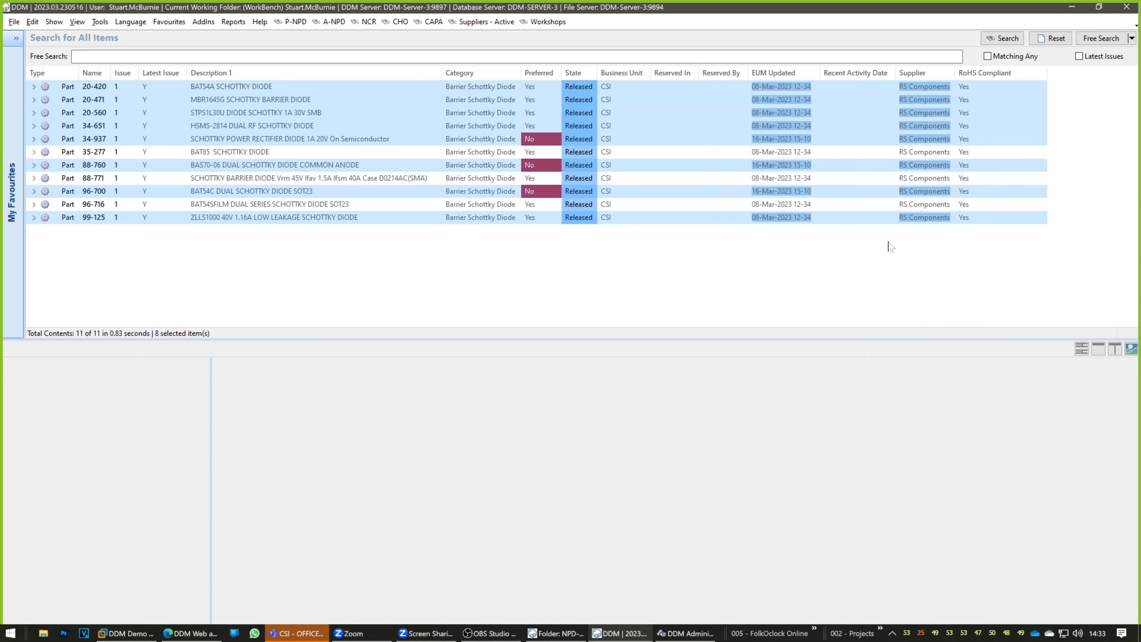
key(ctrl+a)
right_click(851, 191)
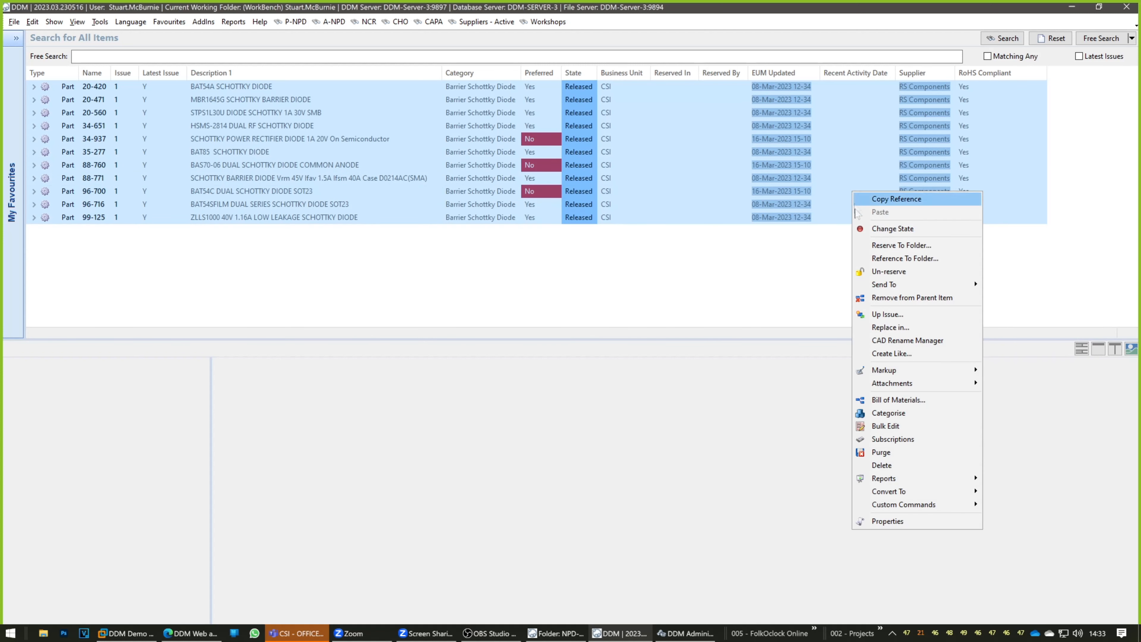
In the Bulk Properties Editor, set Supplier to AHC Camberley
click(894, 430)
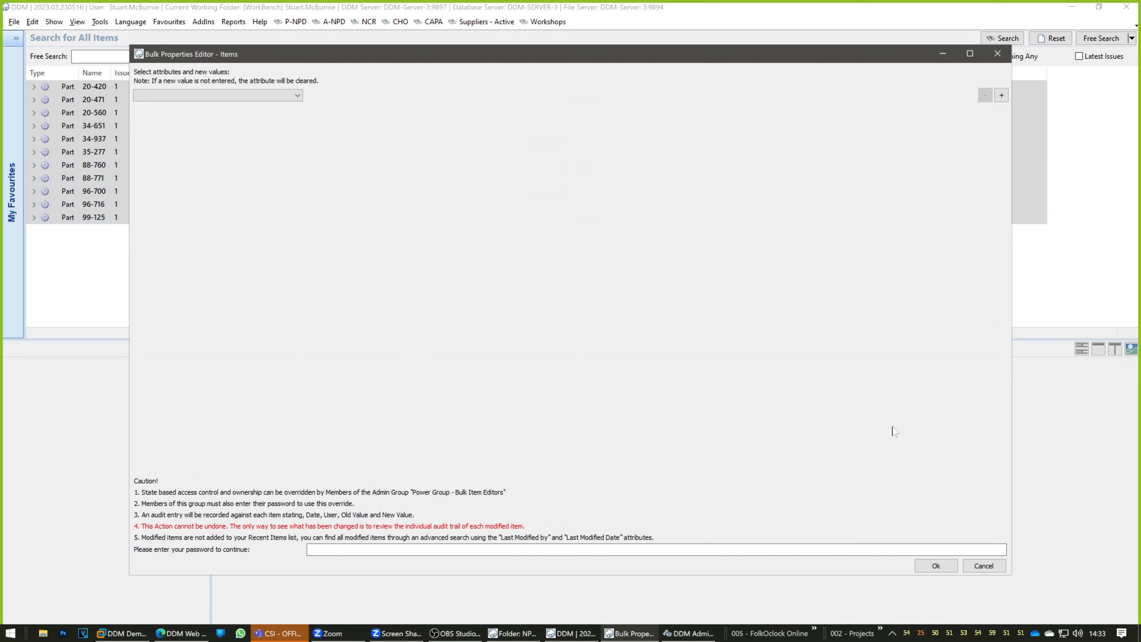
click(267, 96)
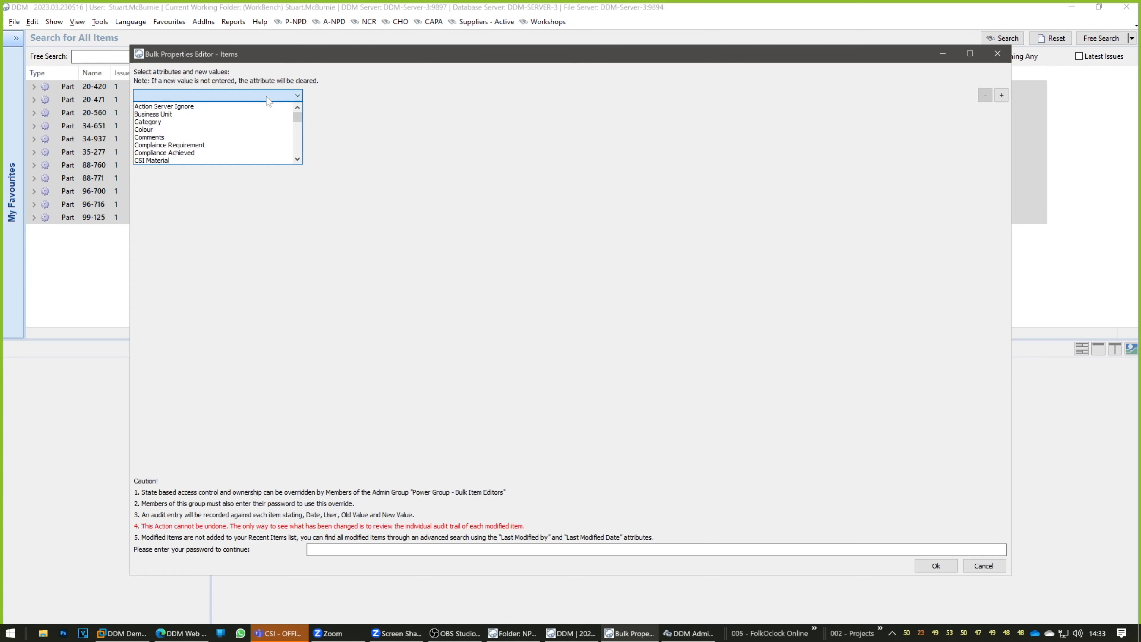
key(s)
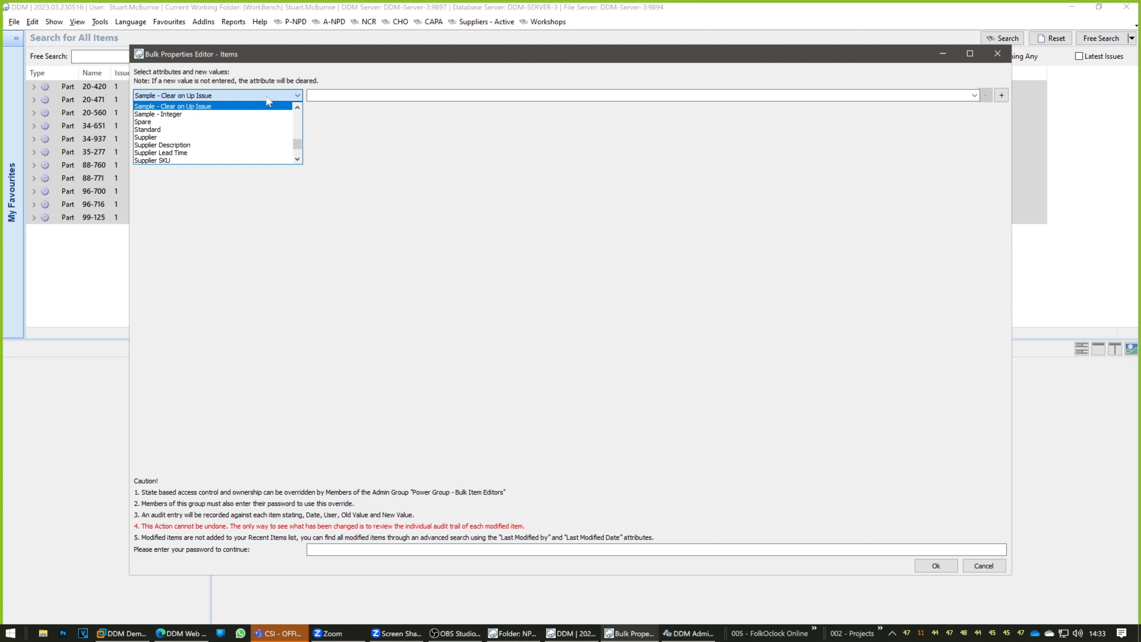
click(191, 137)
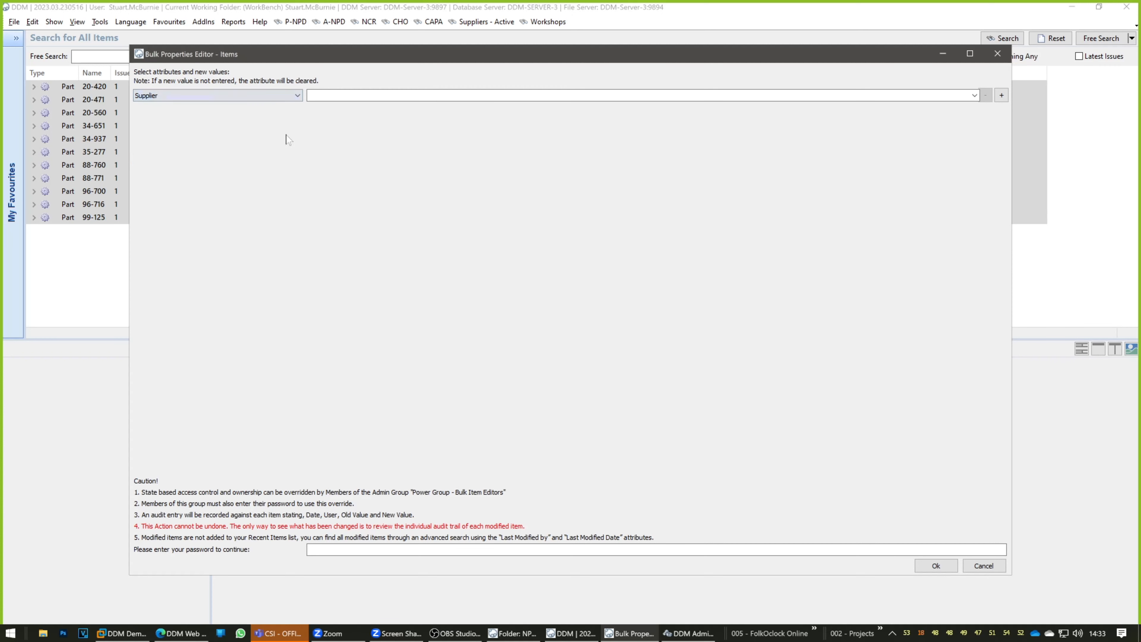
click(973, 95)
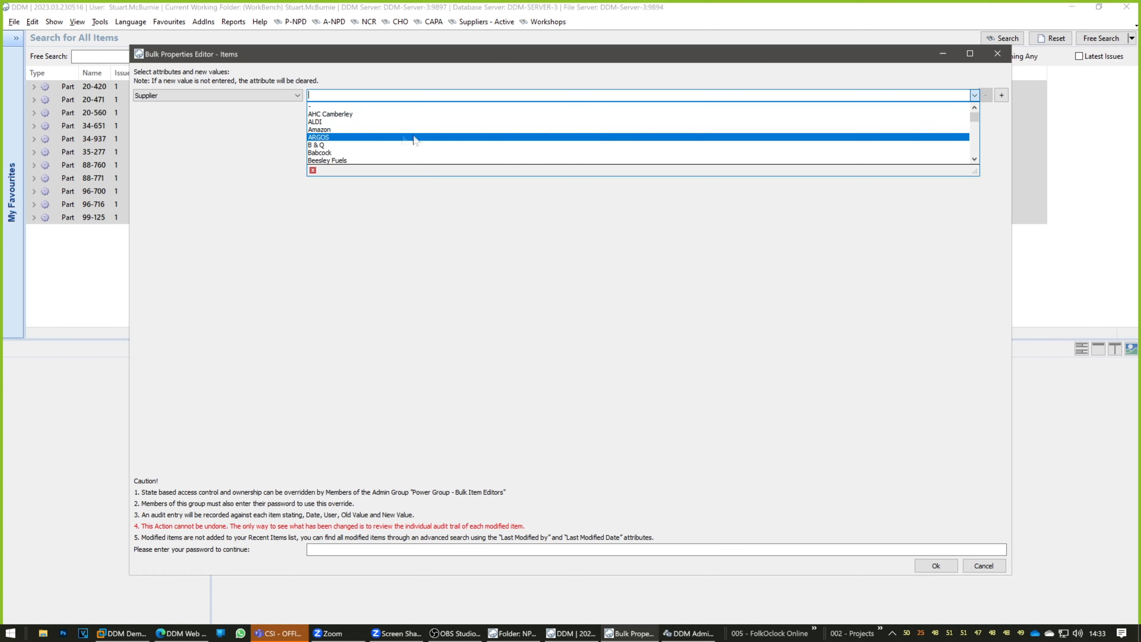
click(352, 114)
Add a second attribute row setting RoHS Compliant to Yes
click(1001, 95)
click(258, 114)
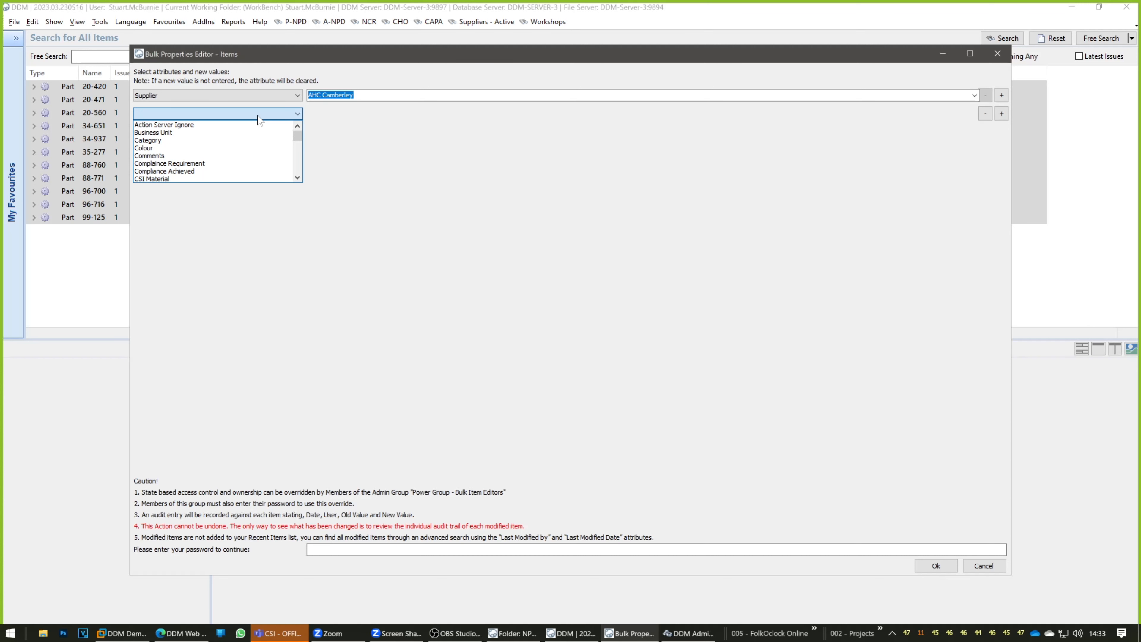
key(r)
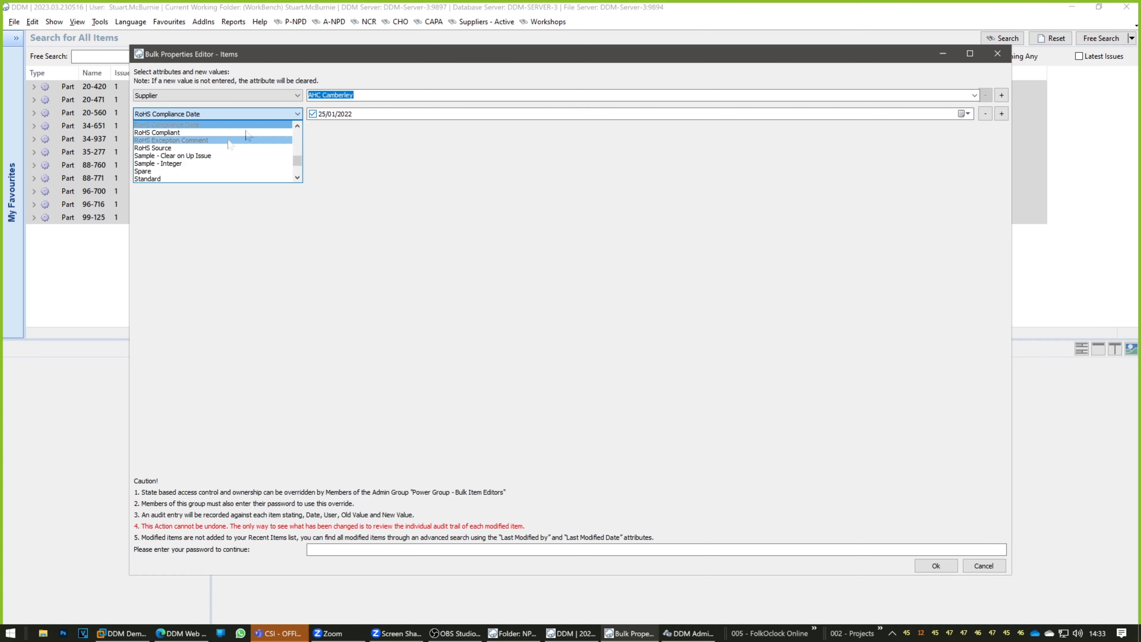
click(187, 133)
click(968, 114)
click(313, 148)
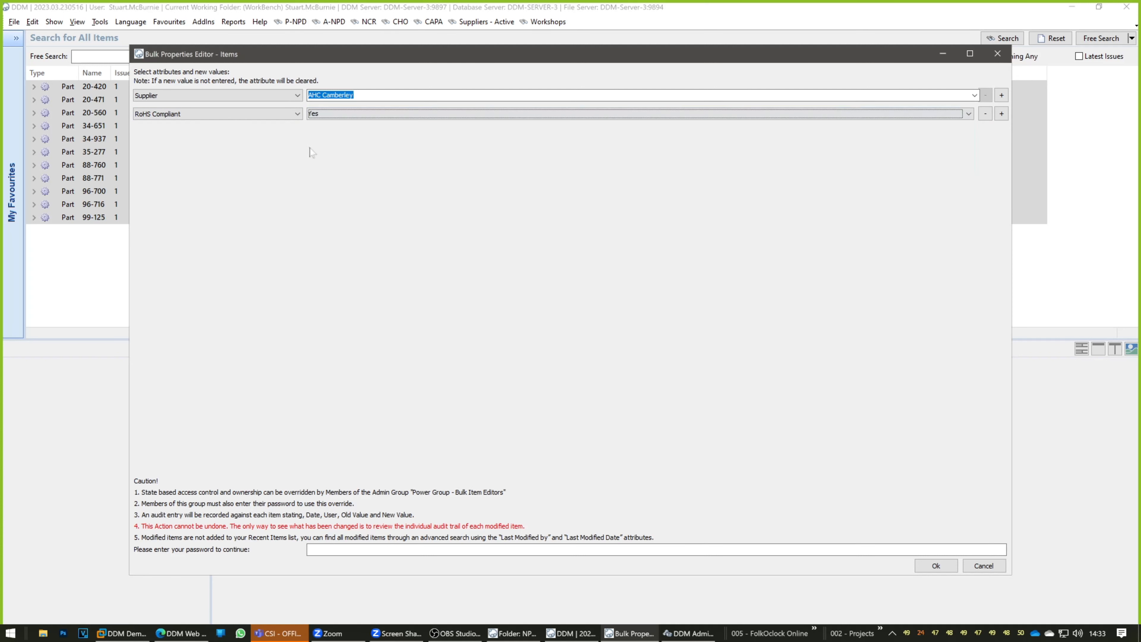
Remove the extra empty attribute rows, enter the password, and apply the bulk edit
click(1001, 114)
click(1001, 132)
click(1001, 132)
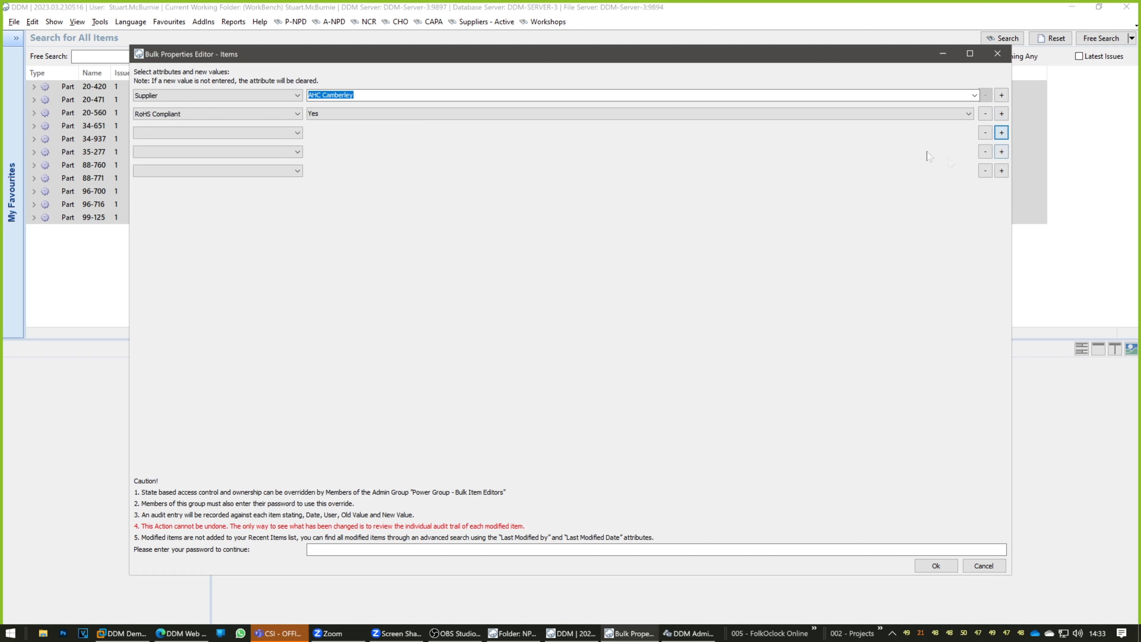
click(985, 132)
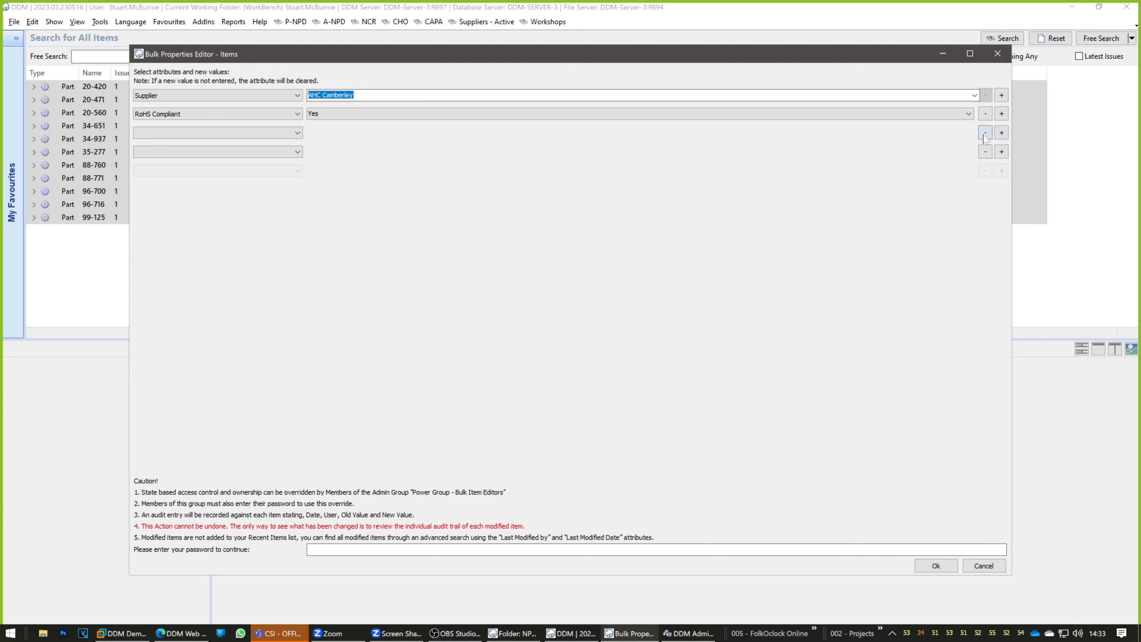
click(985, 132)
click(984, 132)
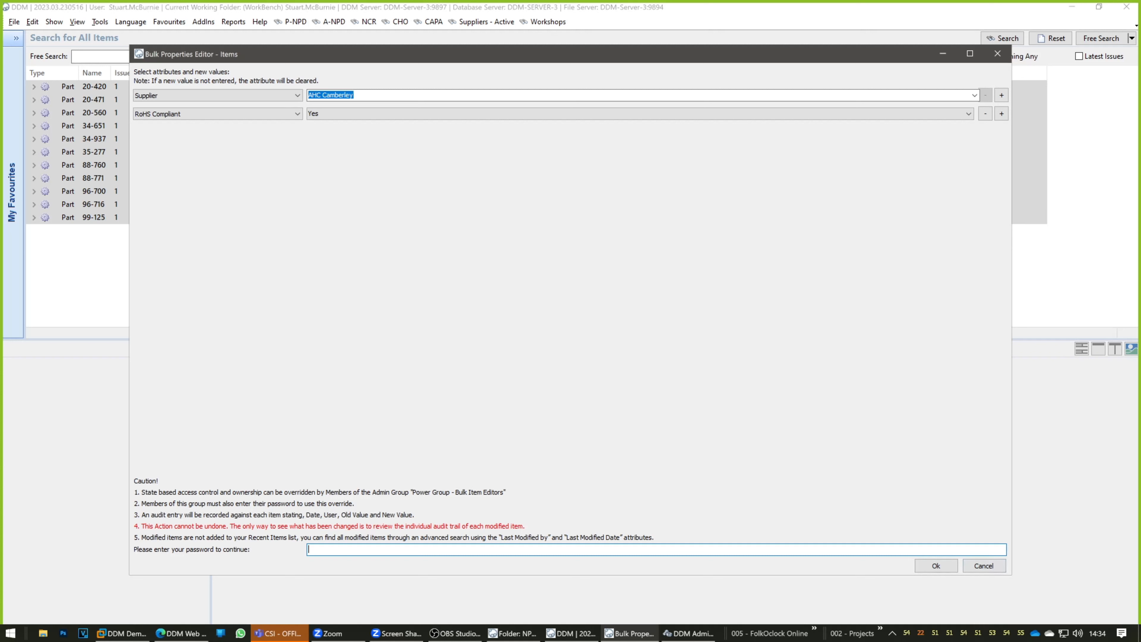
text(•••)
click(945, 566)
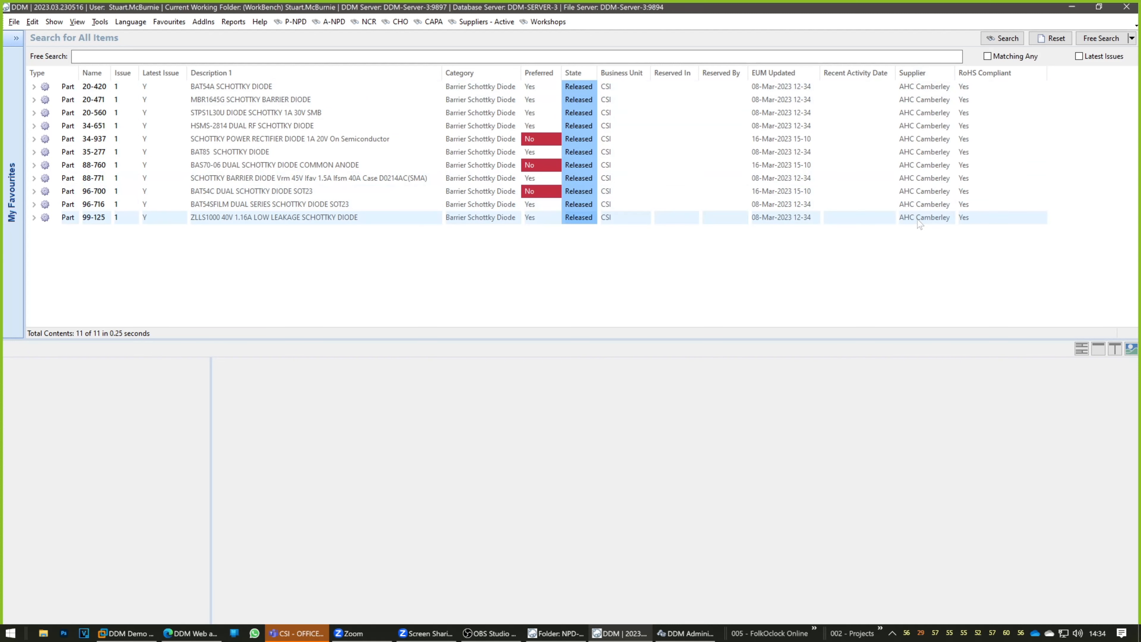
Review part 99-125's audit entries for the Supplier and RoHS Compliant bulk updates, with columns sized to fit
click(496, 220)
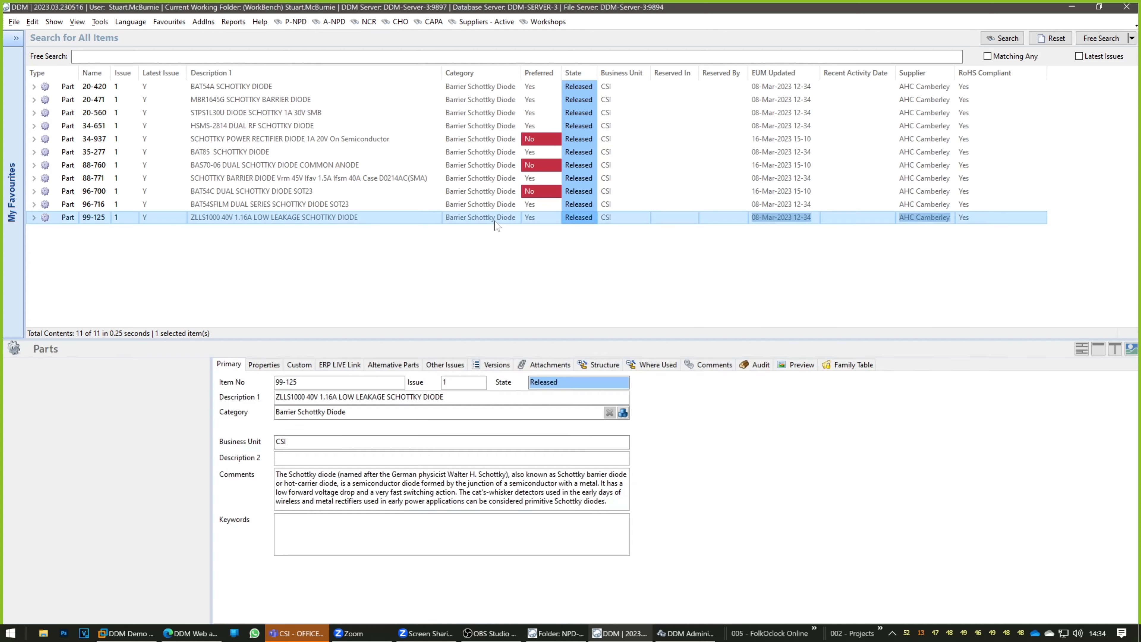
click(760, 365)
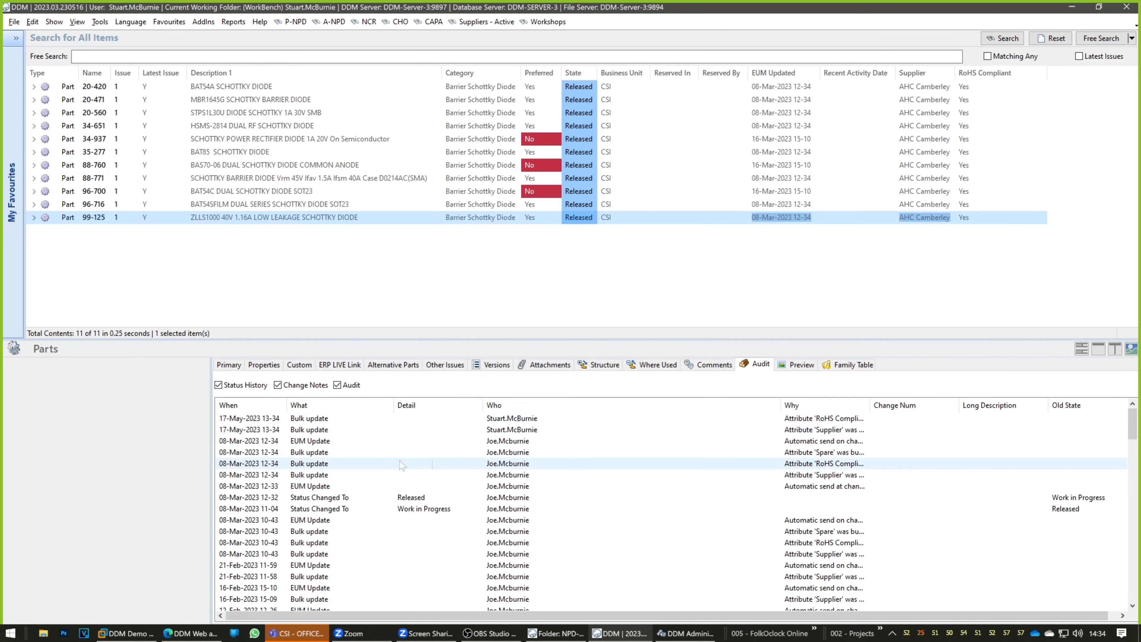
click(313, 431)
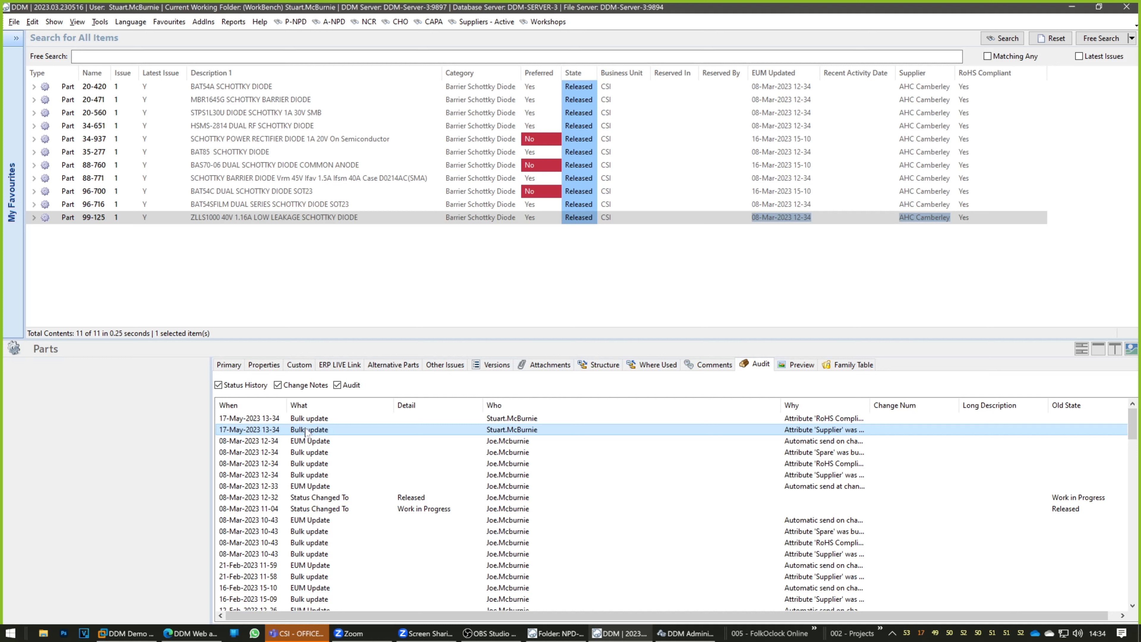
right_click(737, 403)
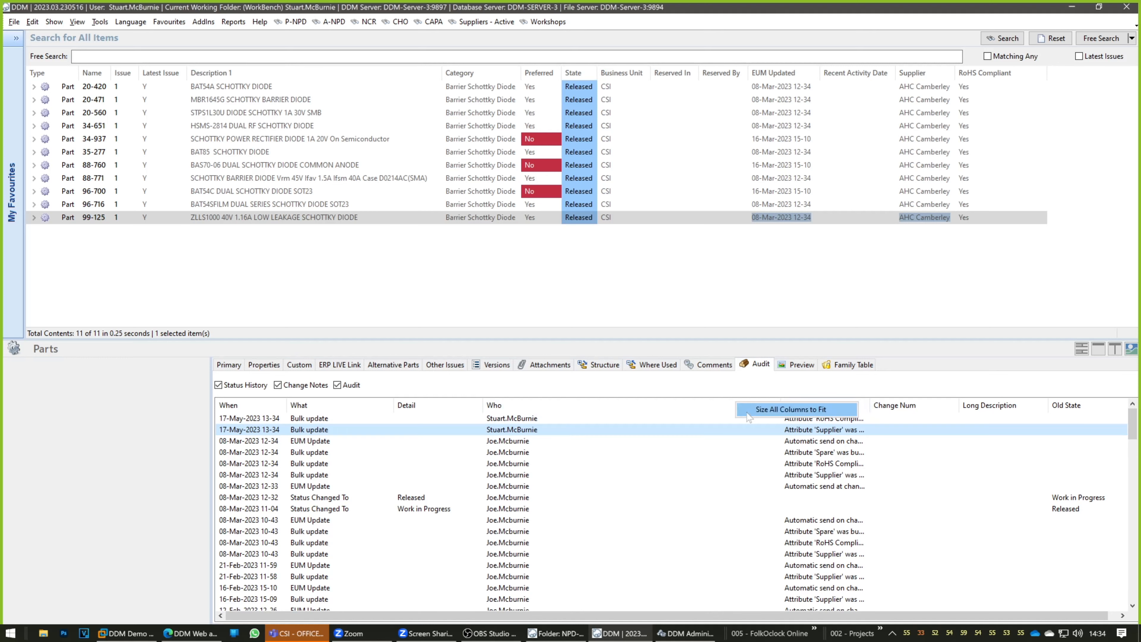
click(764, 409)
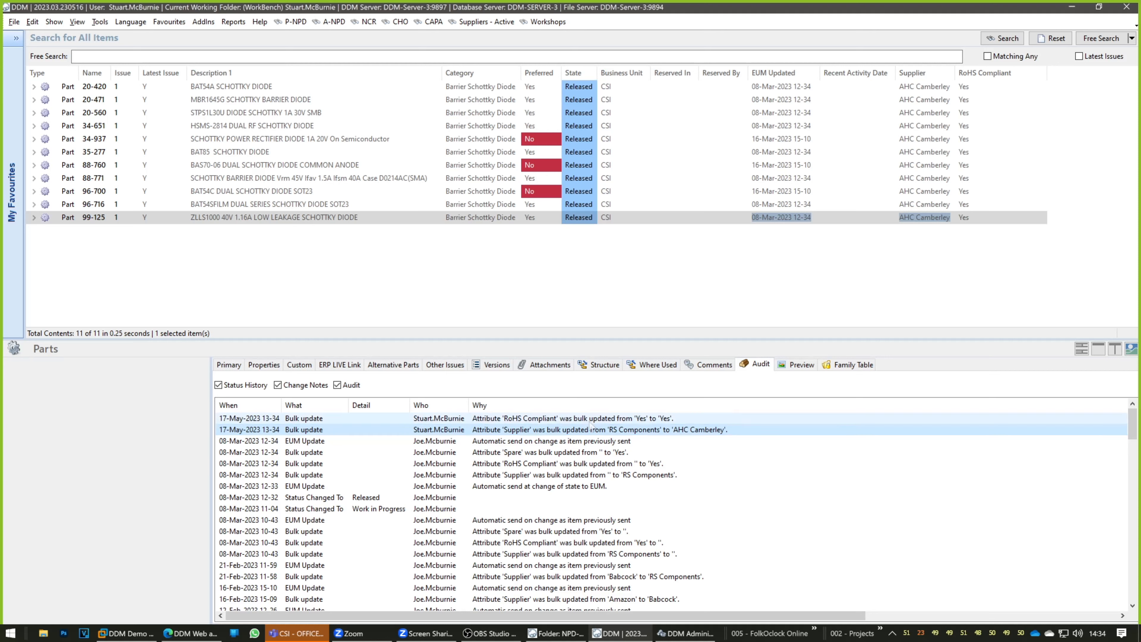
click(569, 421)
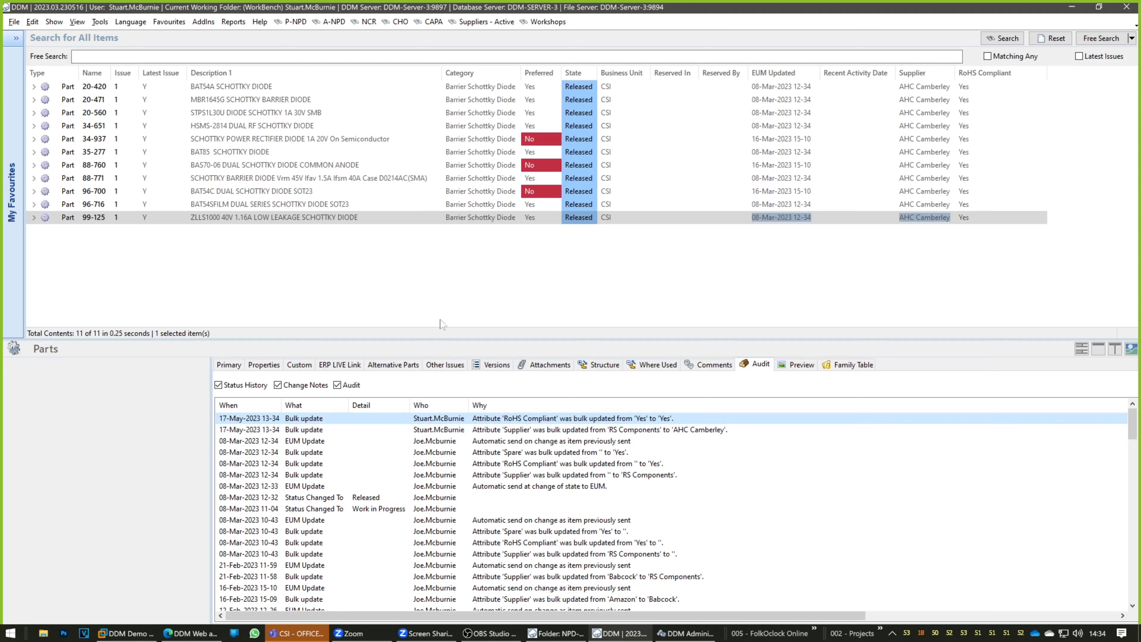
Switch the selection to part 88-771 and show its Primary details
click(576, 273)
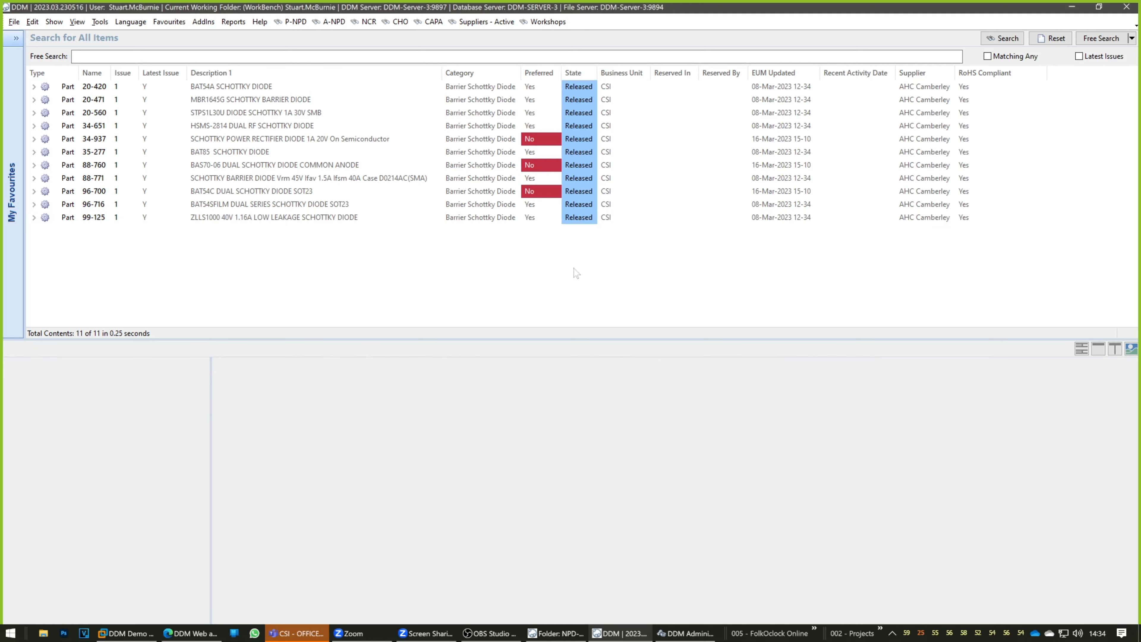
click(545, 143)
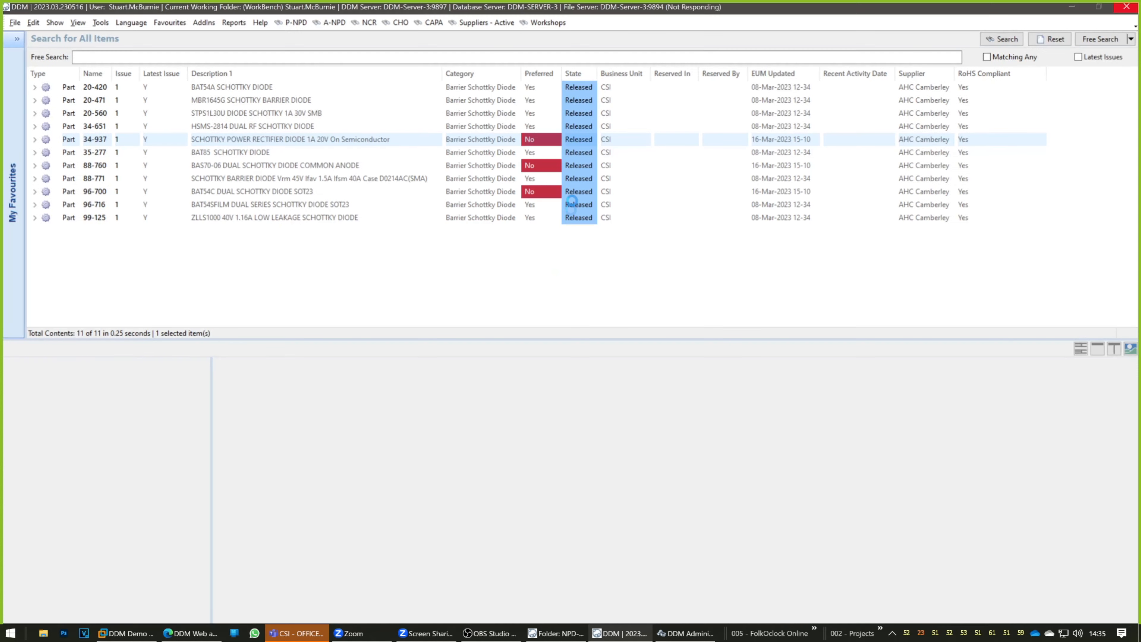
click(550, 139)
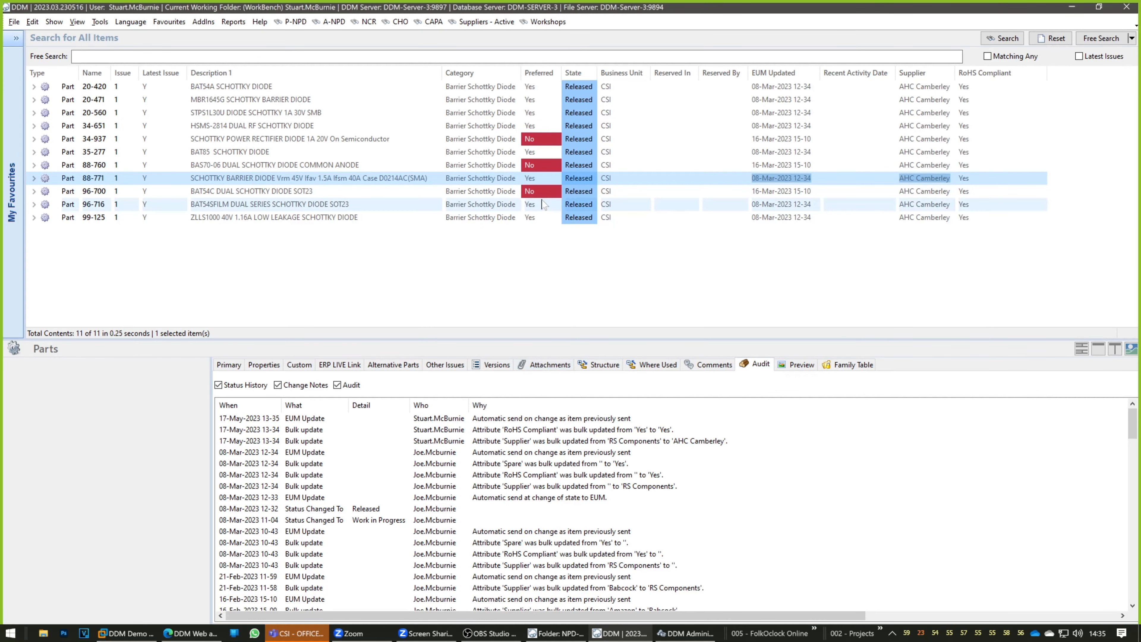
click(229, 365)
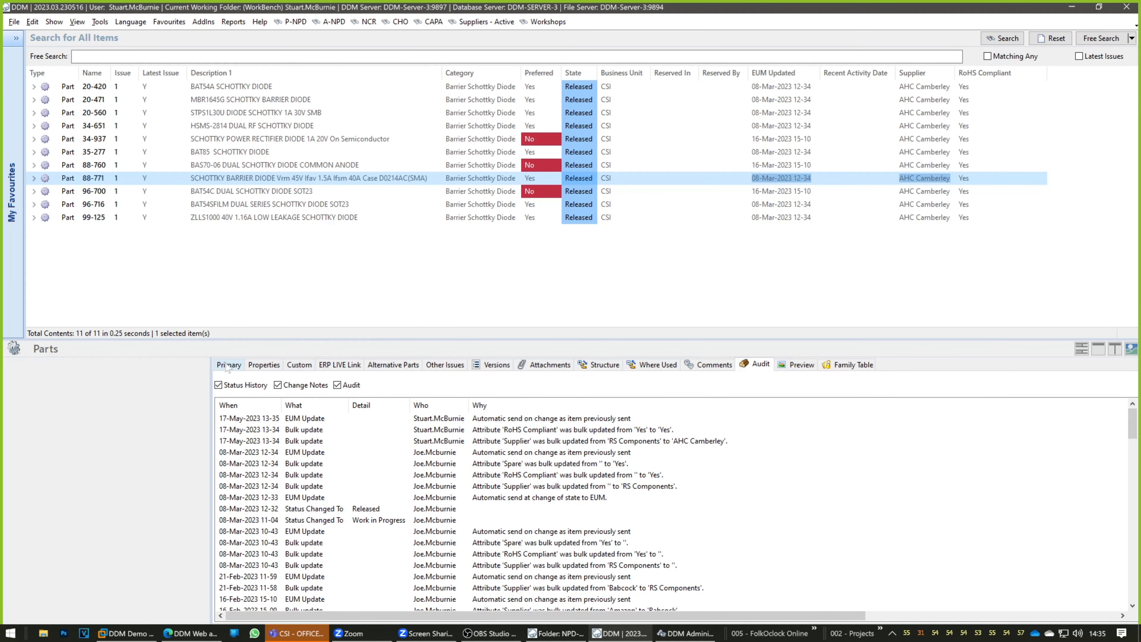
Bulk-edit part 88-771 to set Preferred to No, confirming with the password
right_click(549, 179)
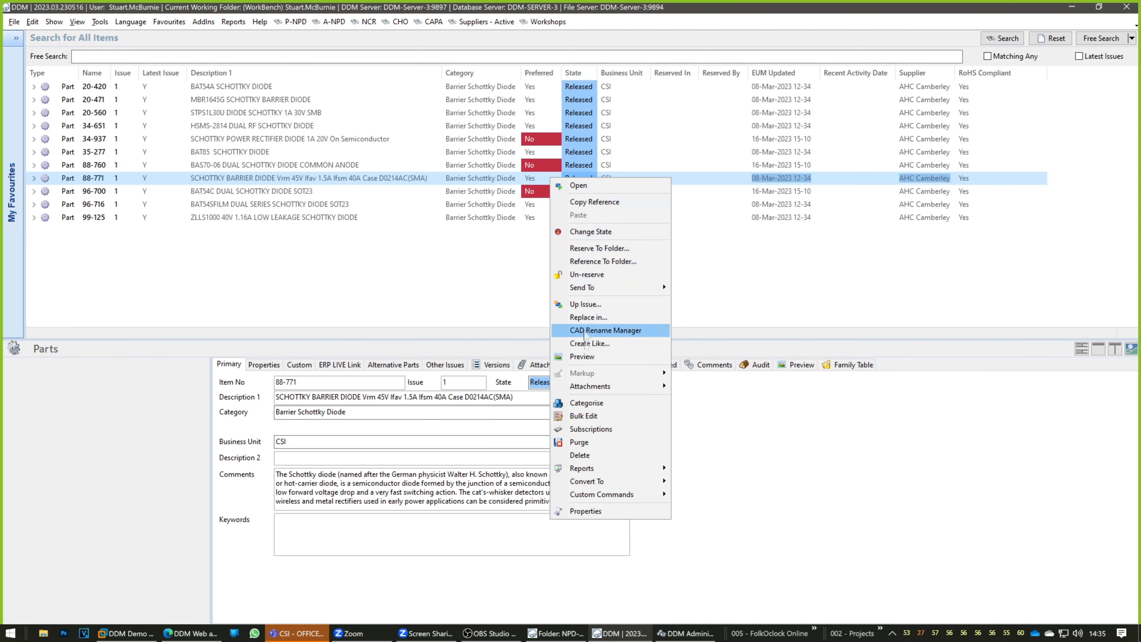
click(583, 416)
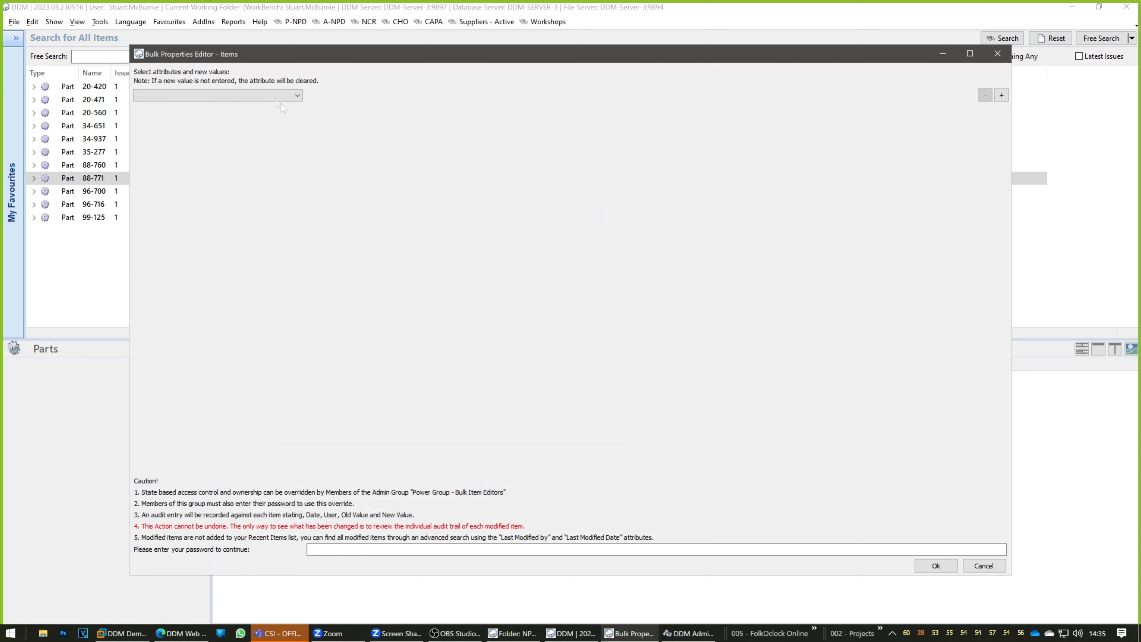
click(274, 96)
key(p)
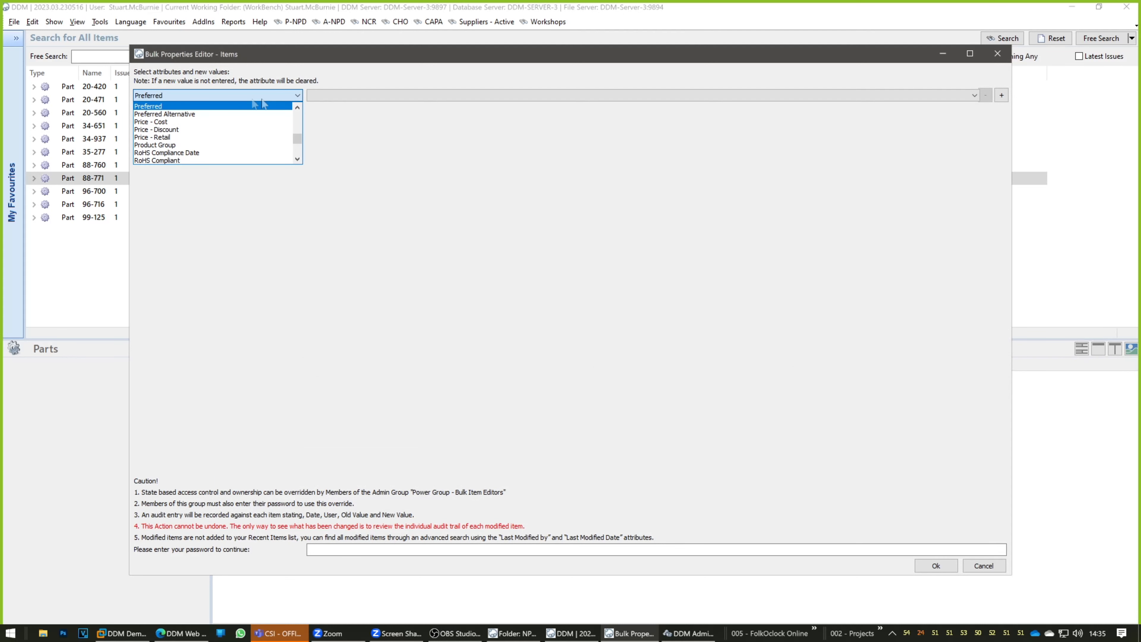
click(207, 106)
click(373, 96)
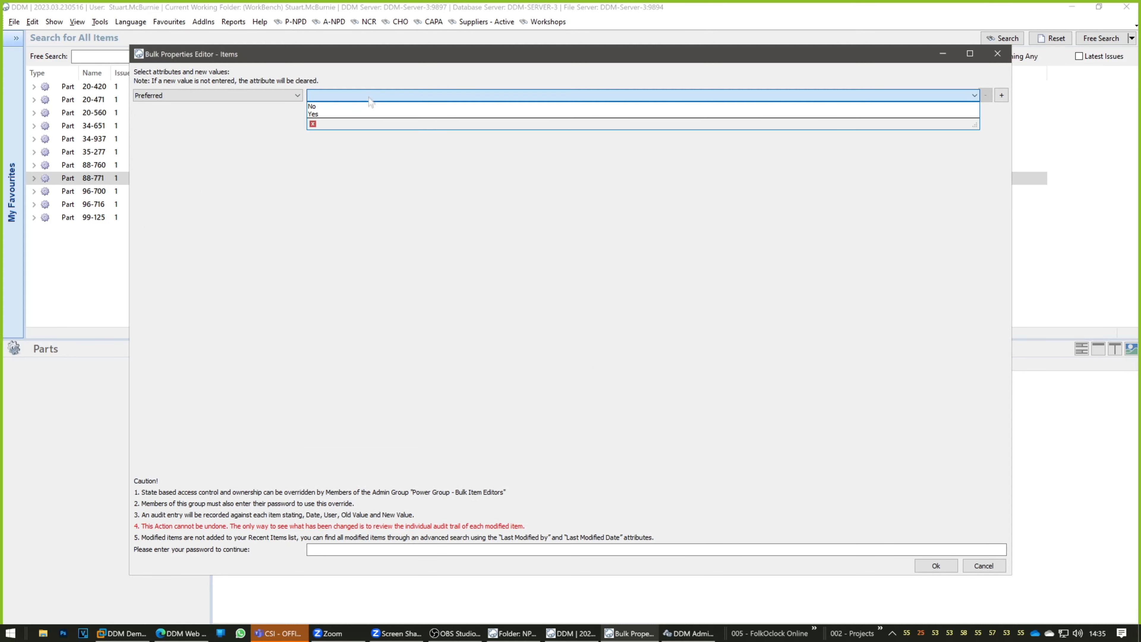
click(357, 109)
click(356, 549)
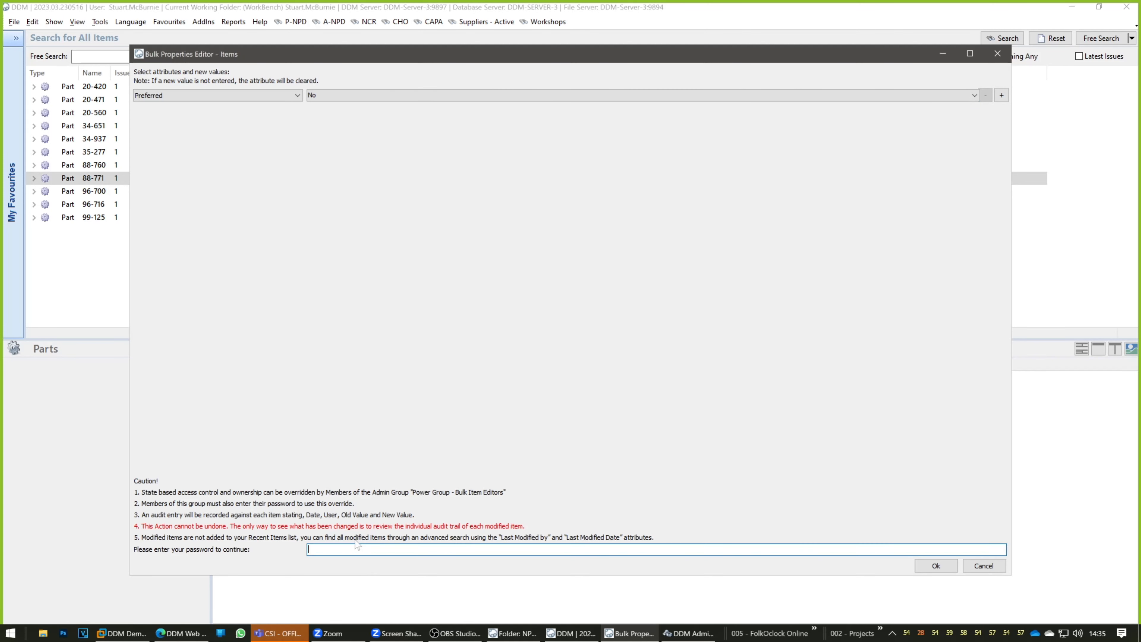
text(••••)
click(940, 567)
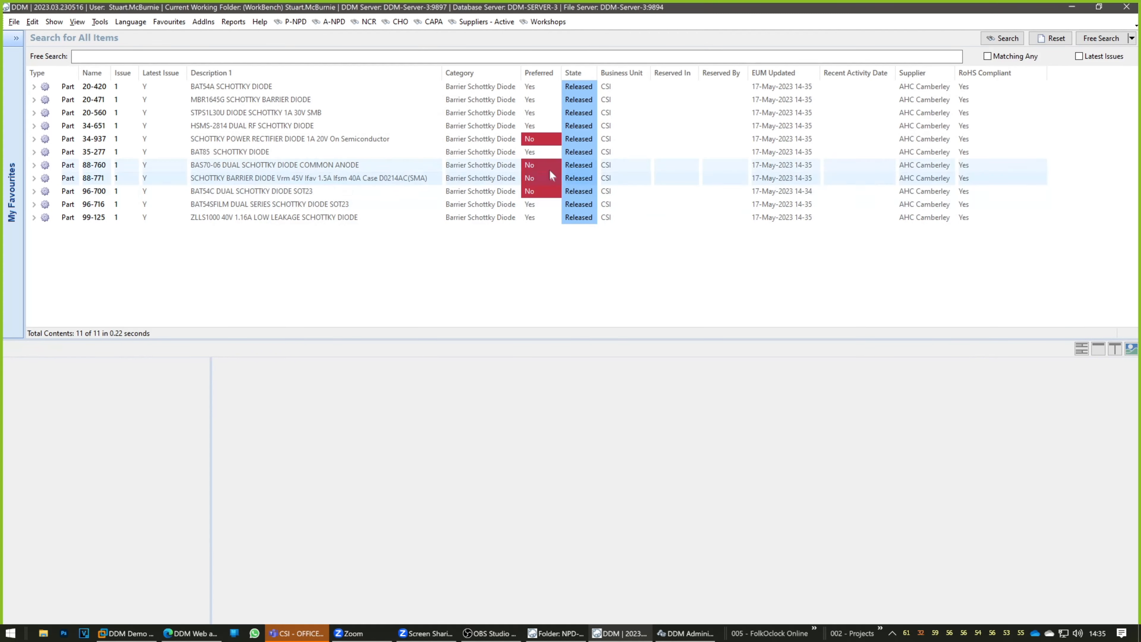
click(548, 180)
click(757, 366)
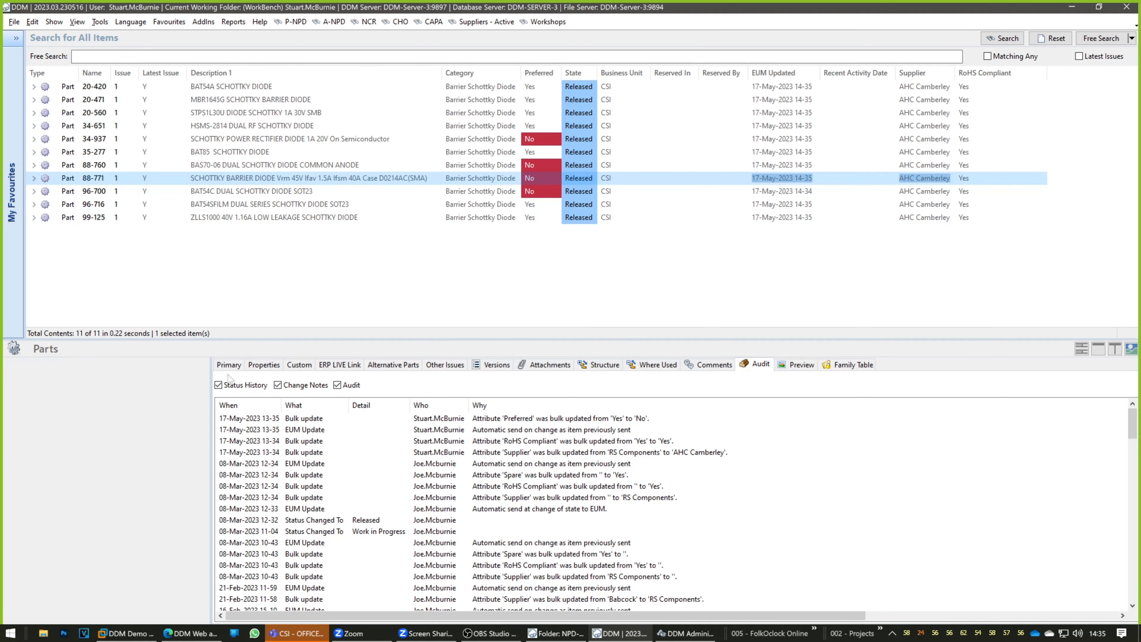
click(229, 364)
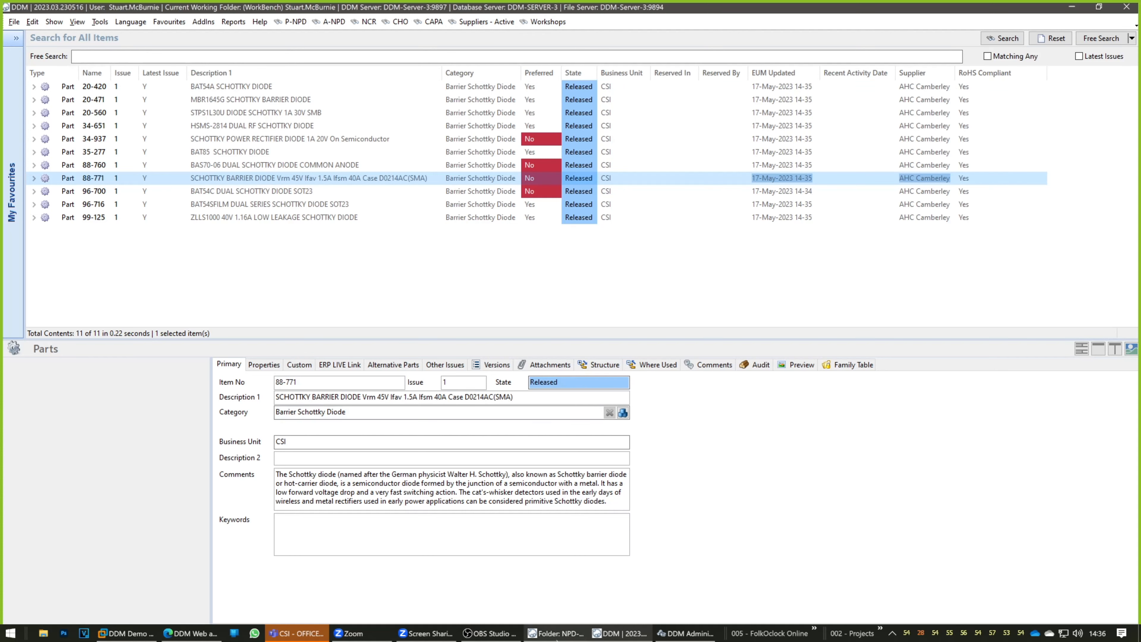
click(556, 632)
click(752, 239)
click(758, 239)
click(747, 282)
click(702, 256)
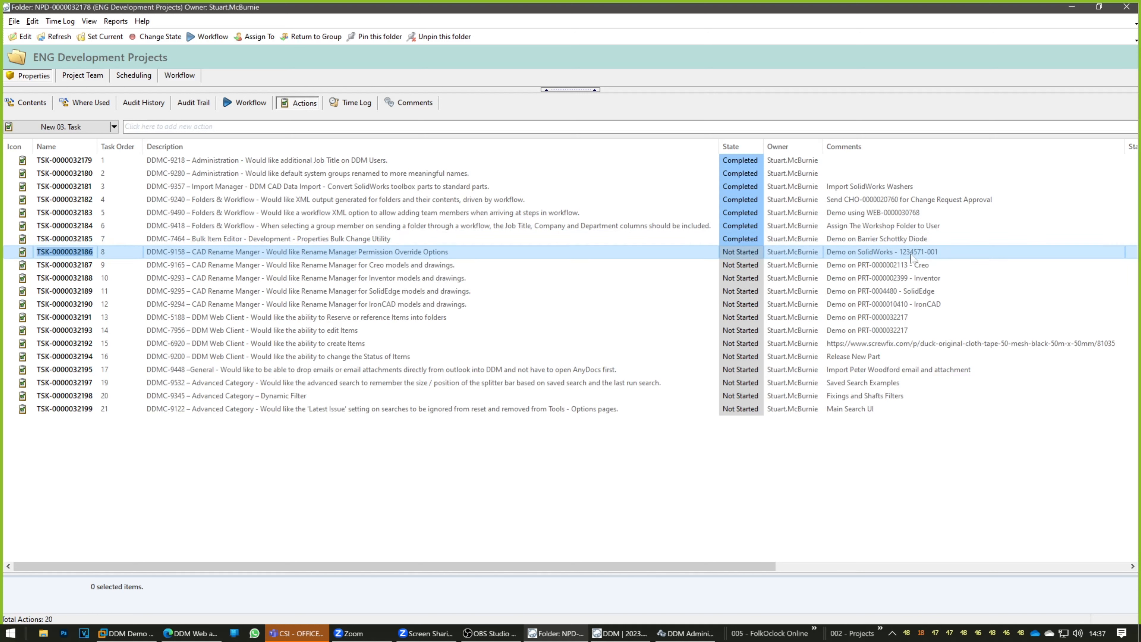
click(913, 256)
drag(900, 252, 942, 252)
key(ctrl+c)
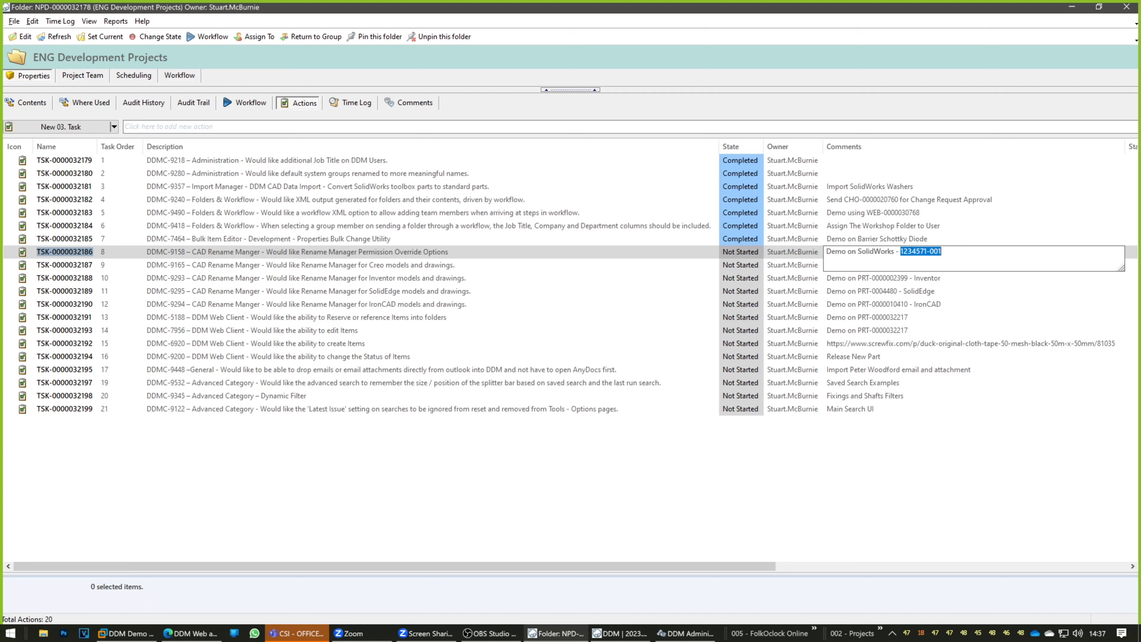
click(640, 291)
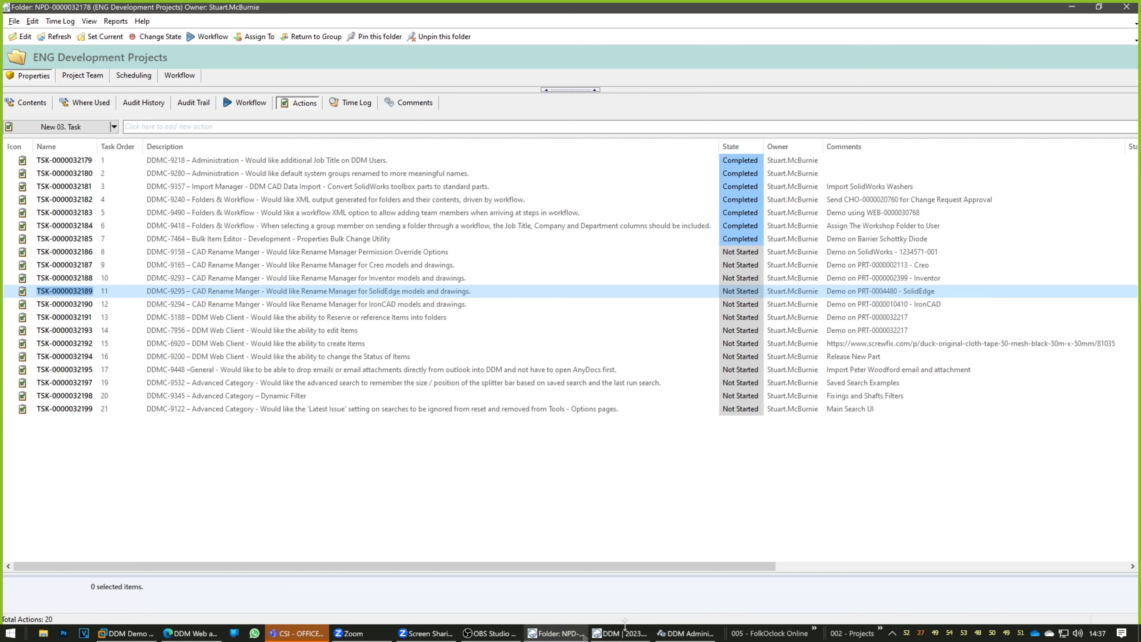
click(634, 633)
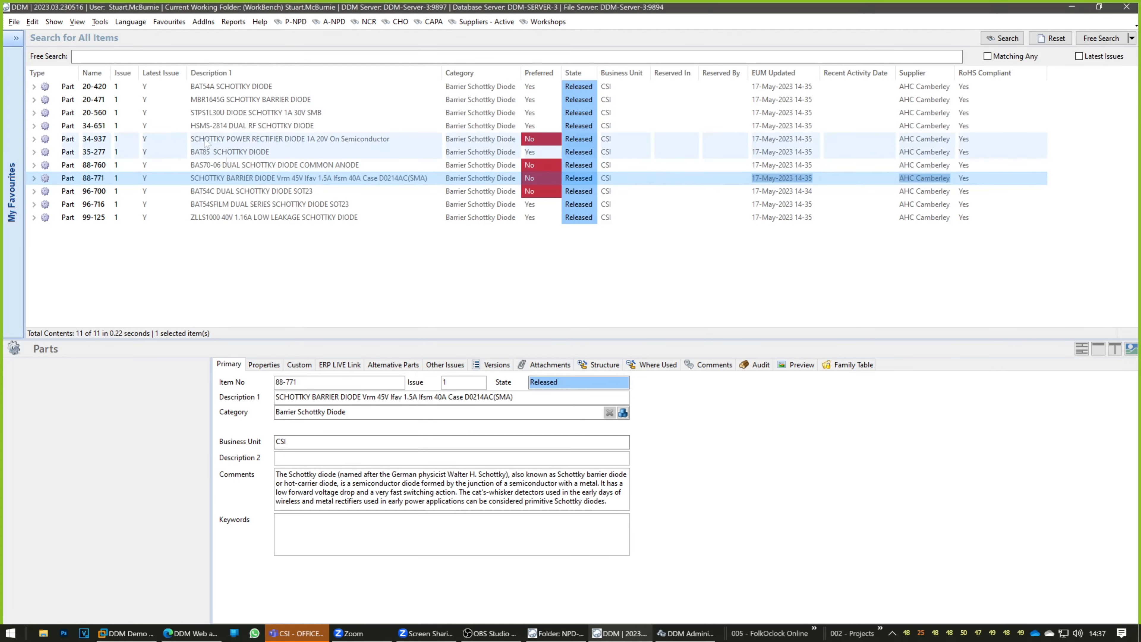
click(16, 39)
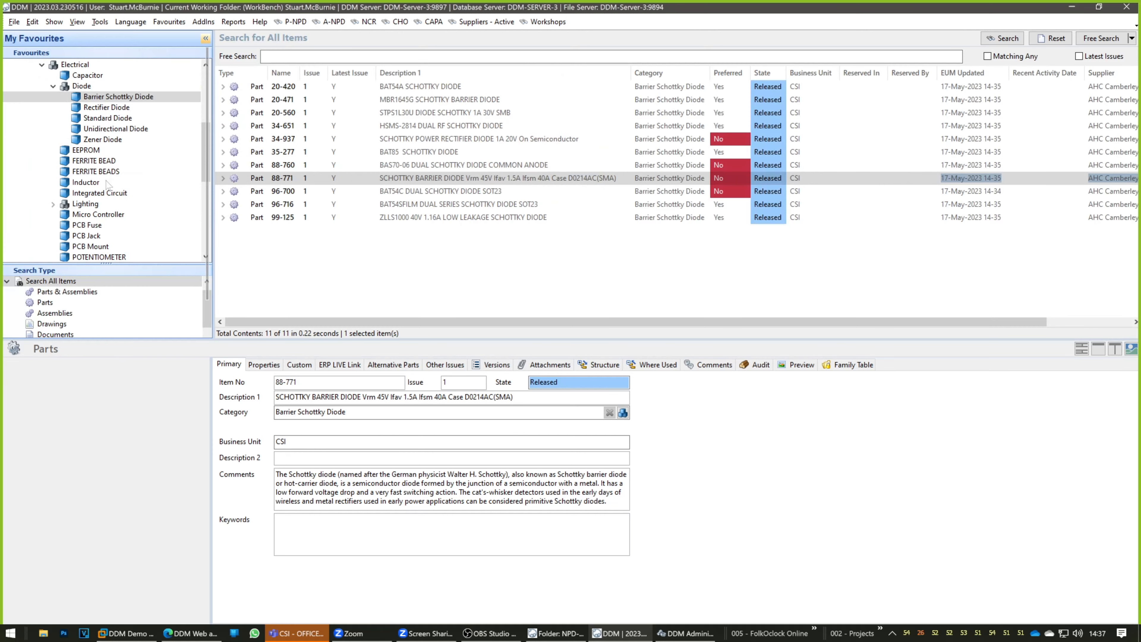
scroll(108, 220, up, 6)
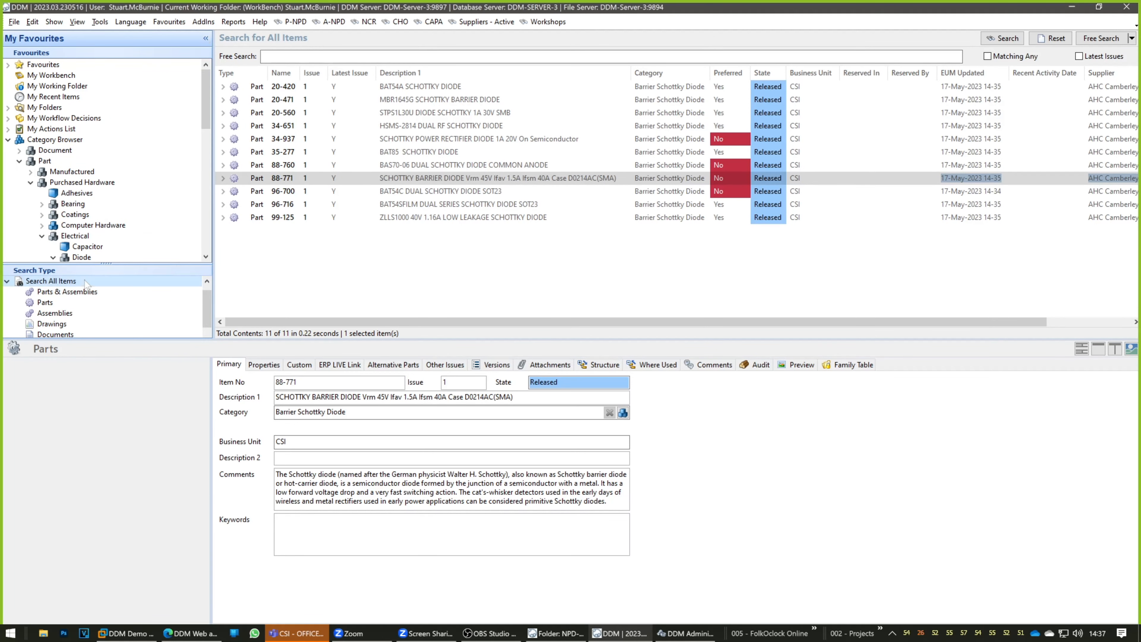
click(292, 56)
key(ctrl+v)
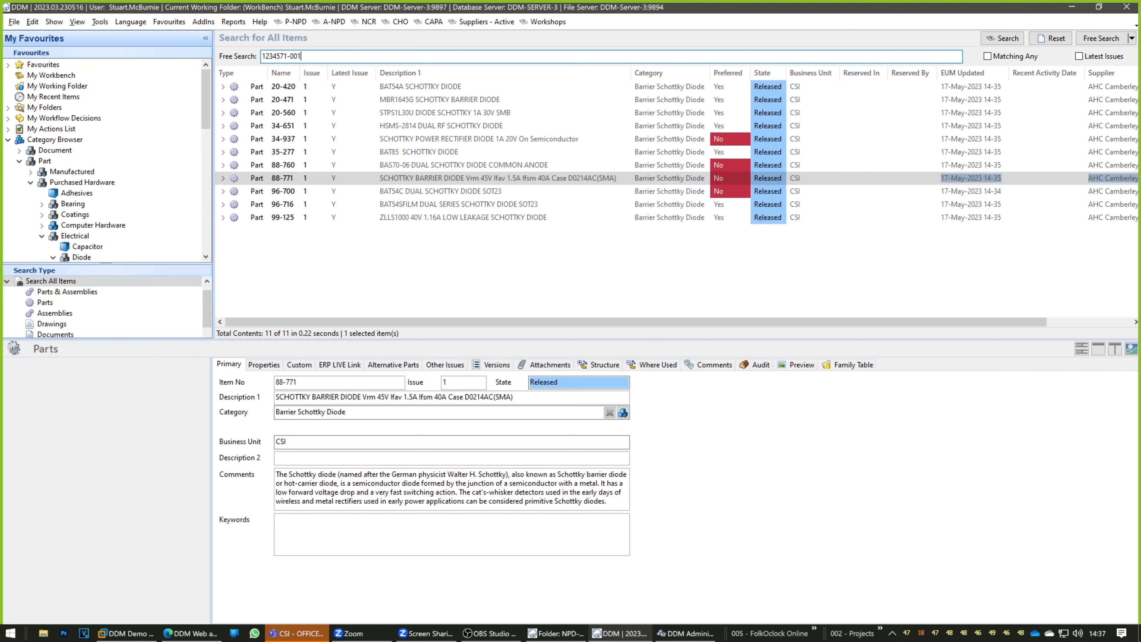
key(Return)
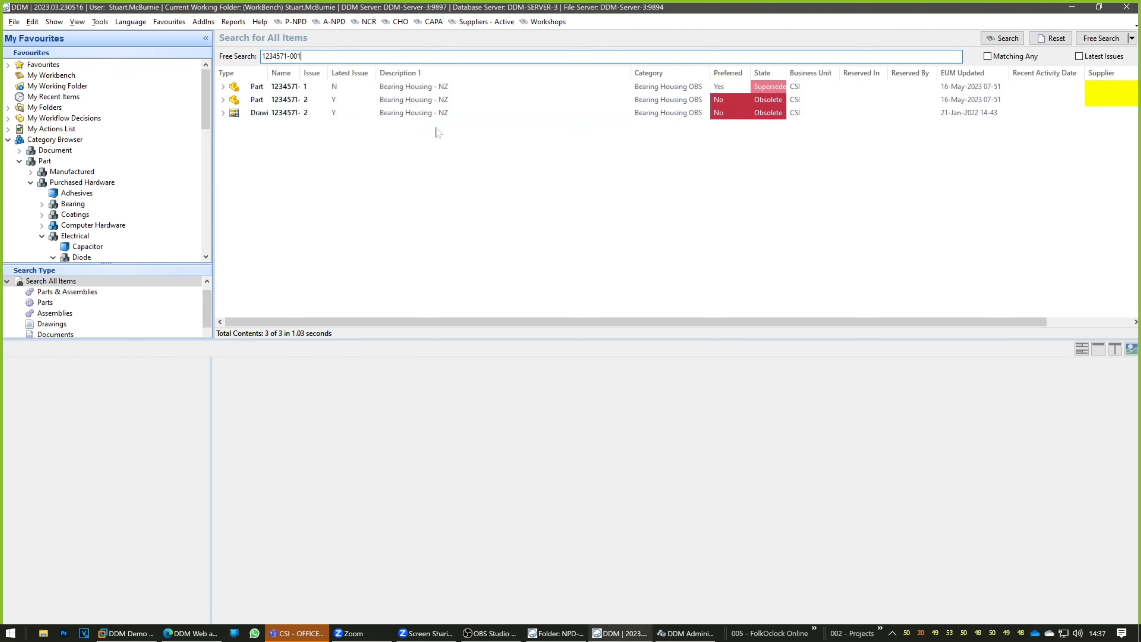
drag(301, 73, 346, 77)
click(423, 101)
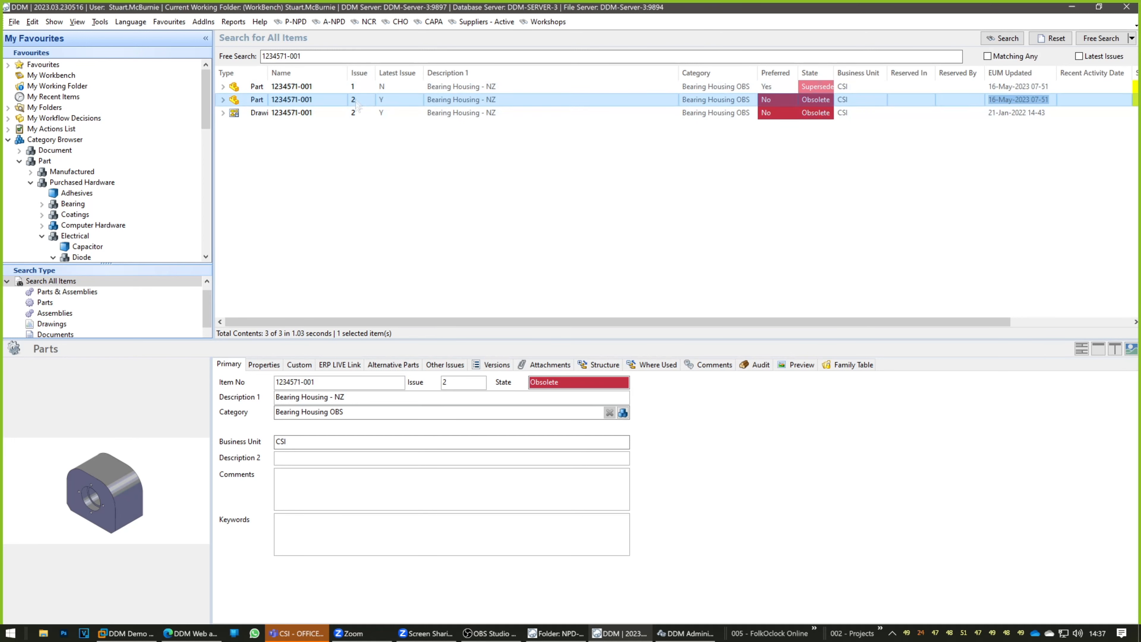
right_click(485, 103)
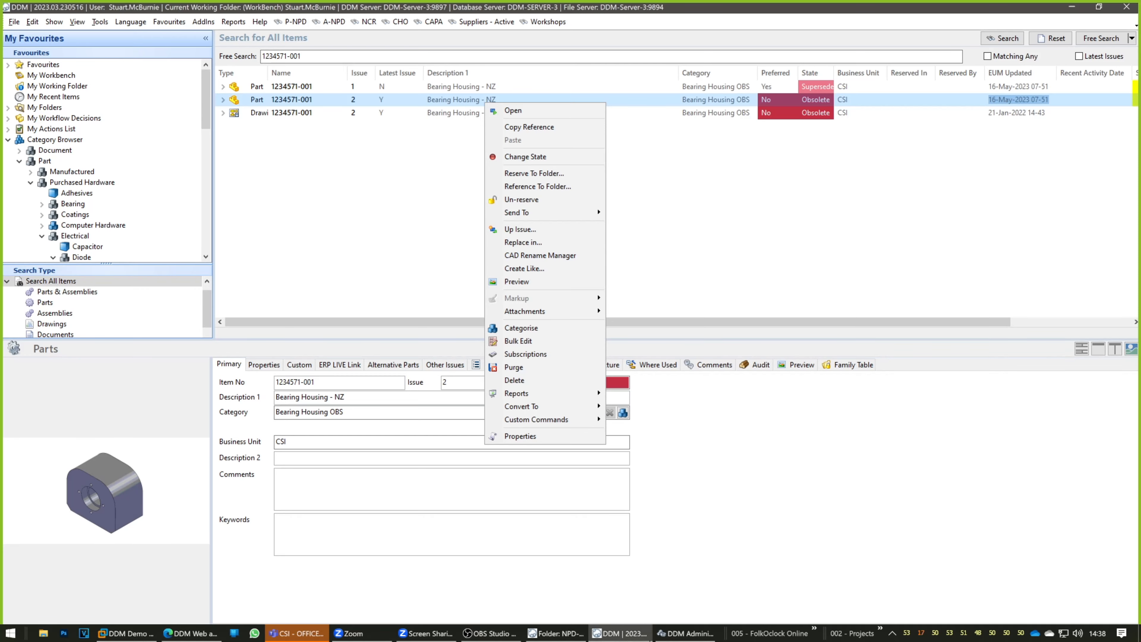
click(685, 632)
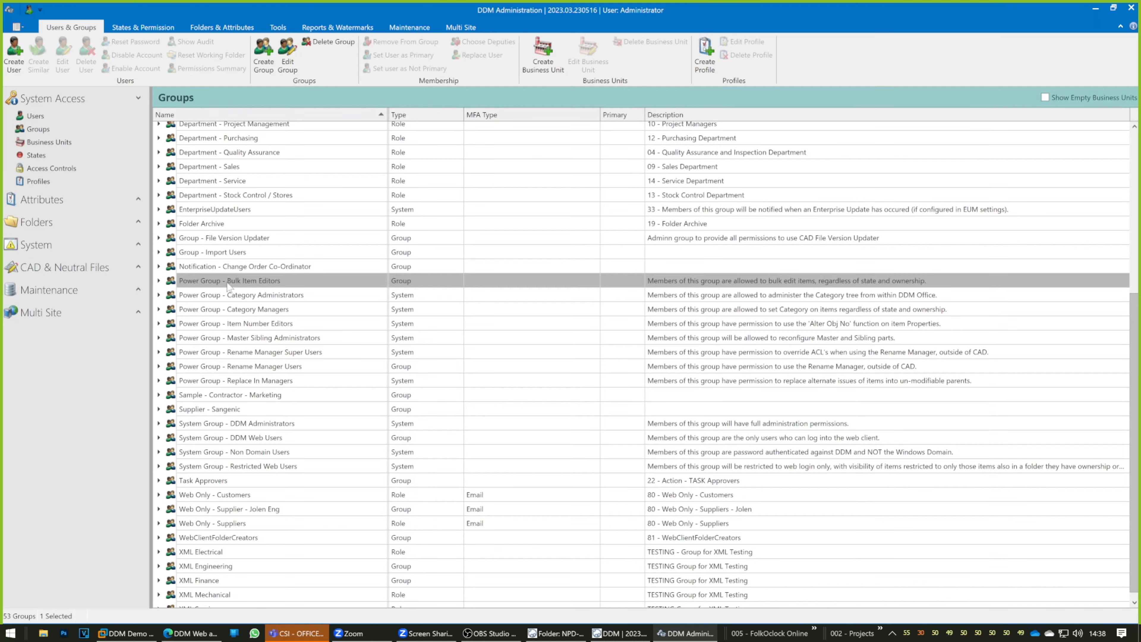
Review the Rename Manager Users and Rename Manager Super Users power groups, then minimize Administration
click(254, 369)
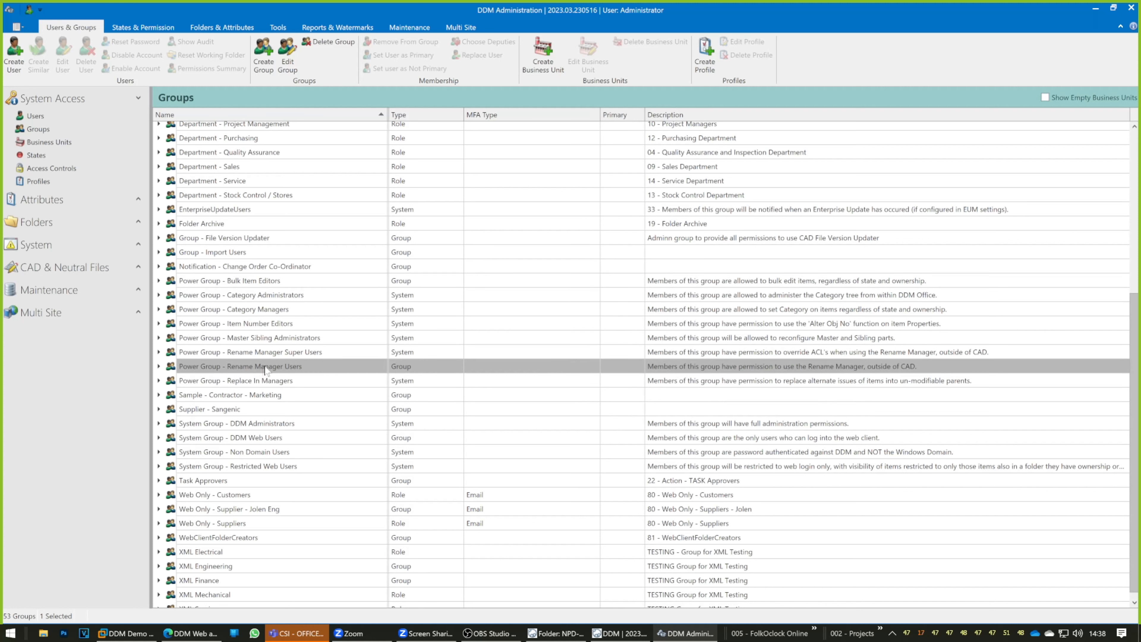
ctrl+click(332, 354)
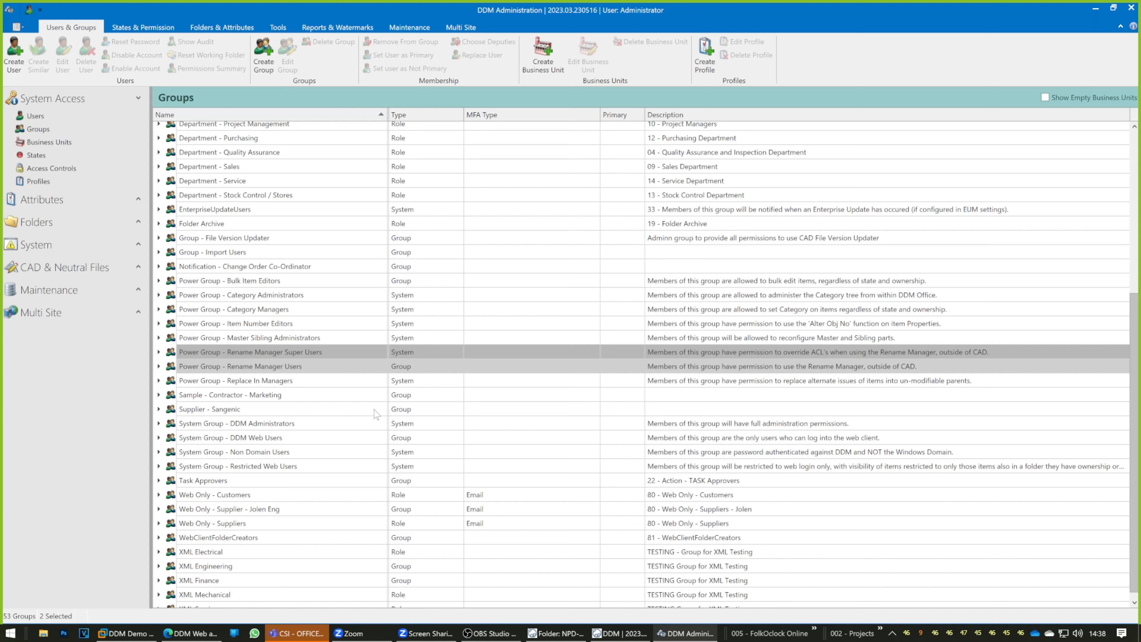
click(319, 365)
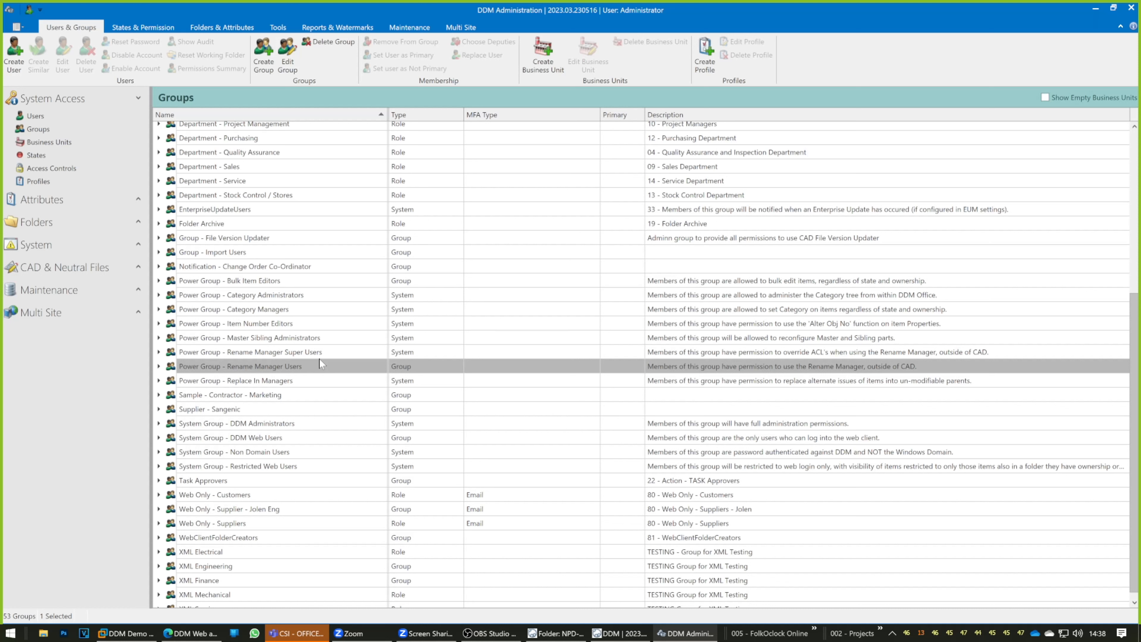
click(338, 350)
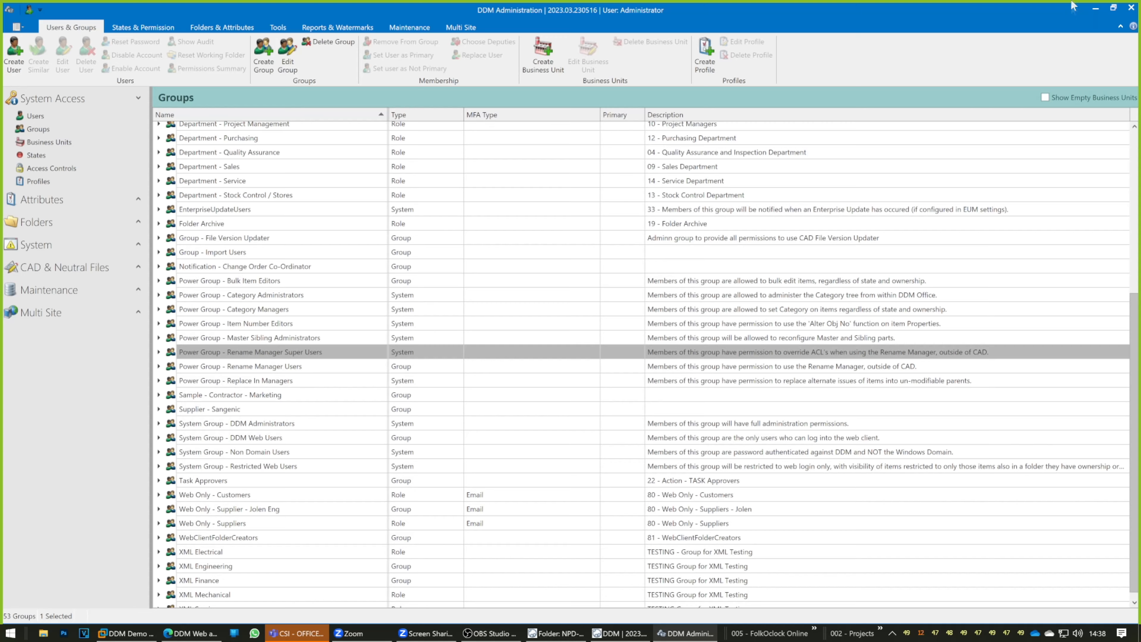
click(1096, 9)
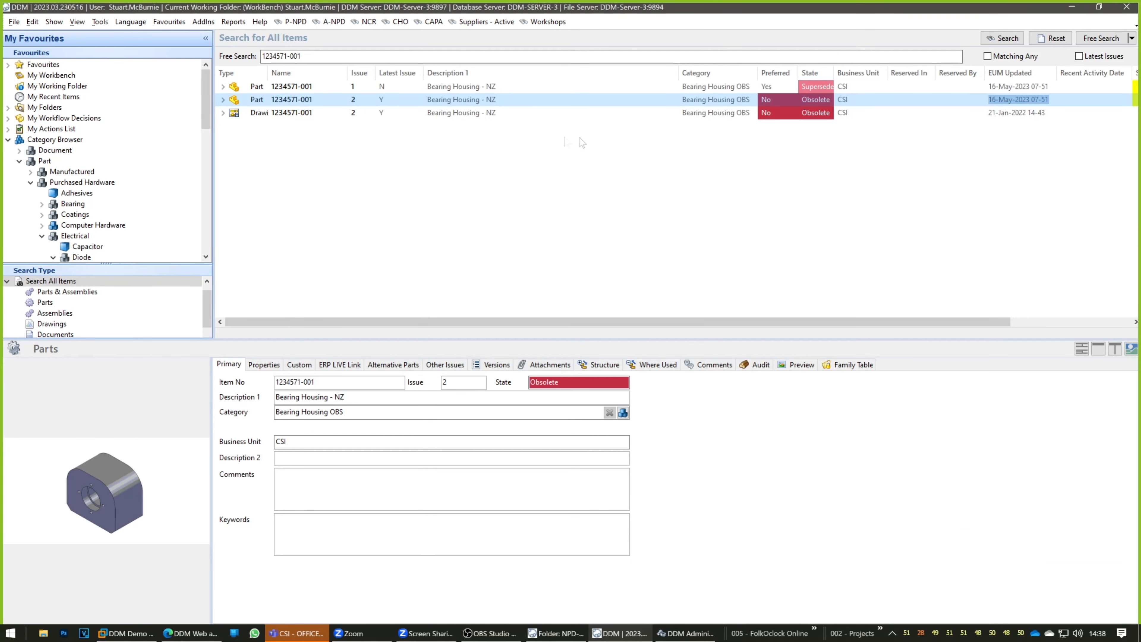
right_click(569, 100)
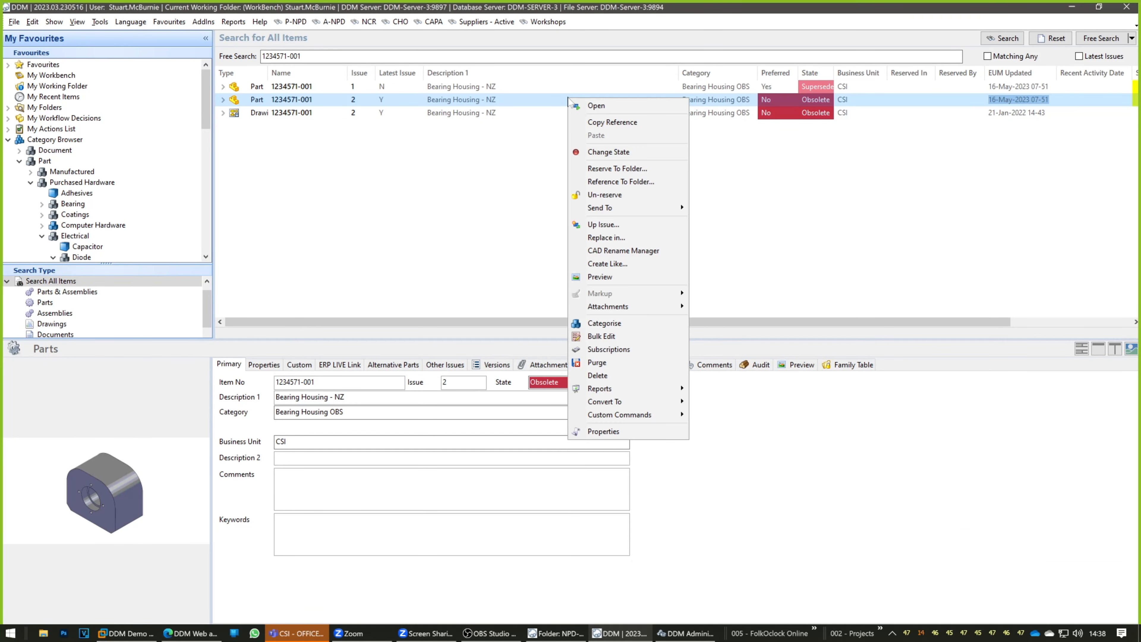
click(607, 250)
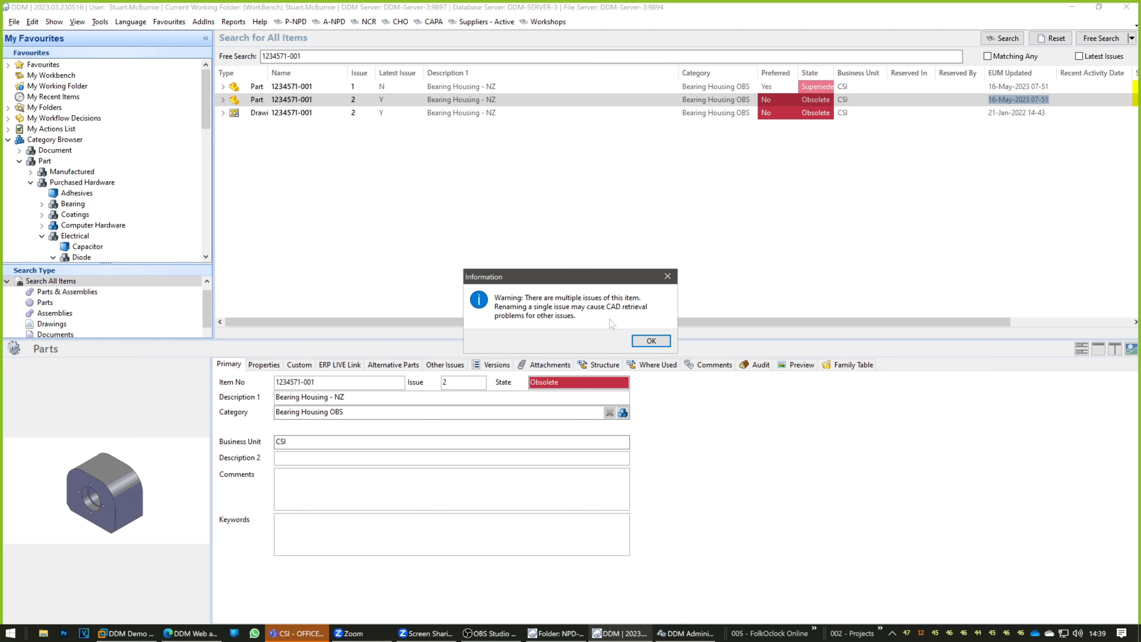
click(652, 341)
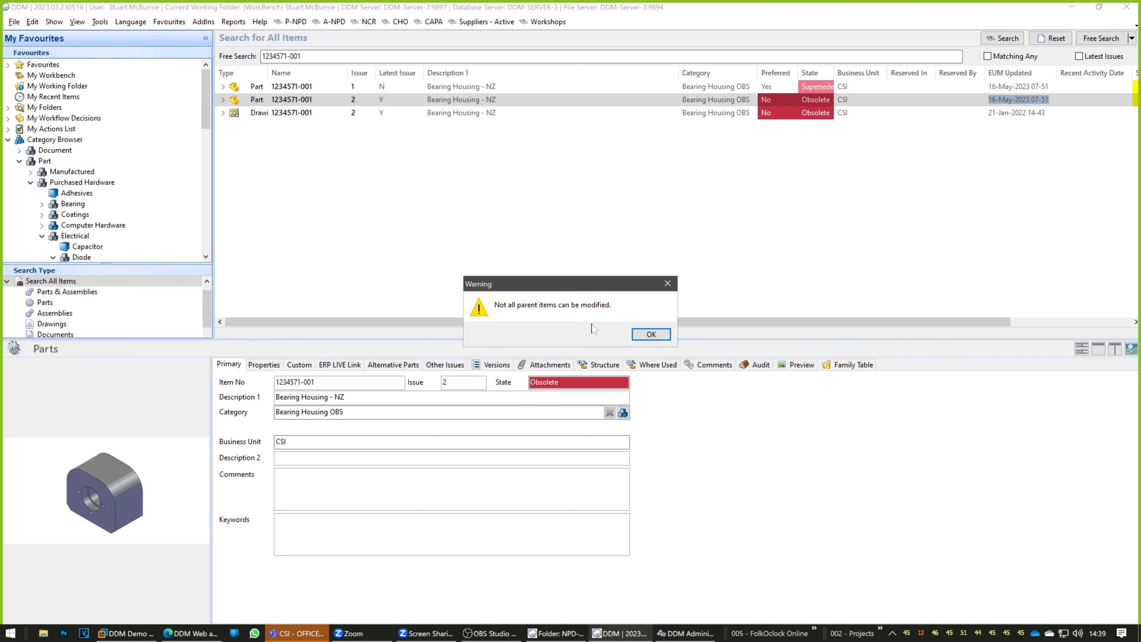
click(636, 333)
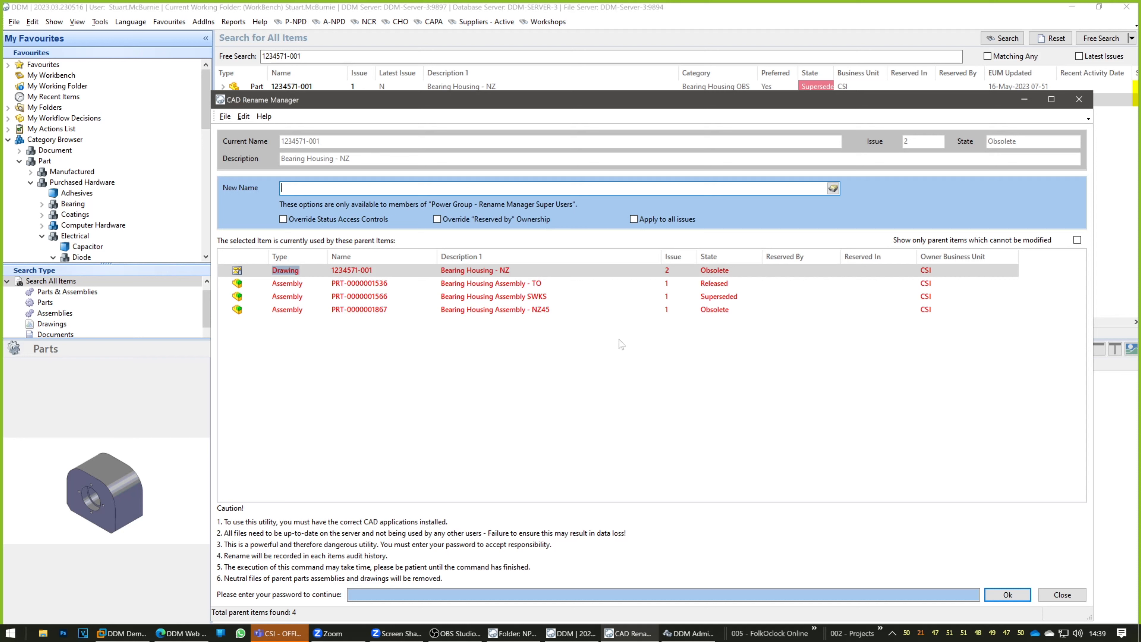
click(836, 189)
click(469, 251)
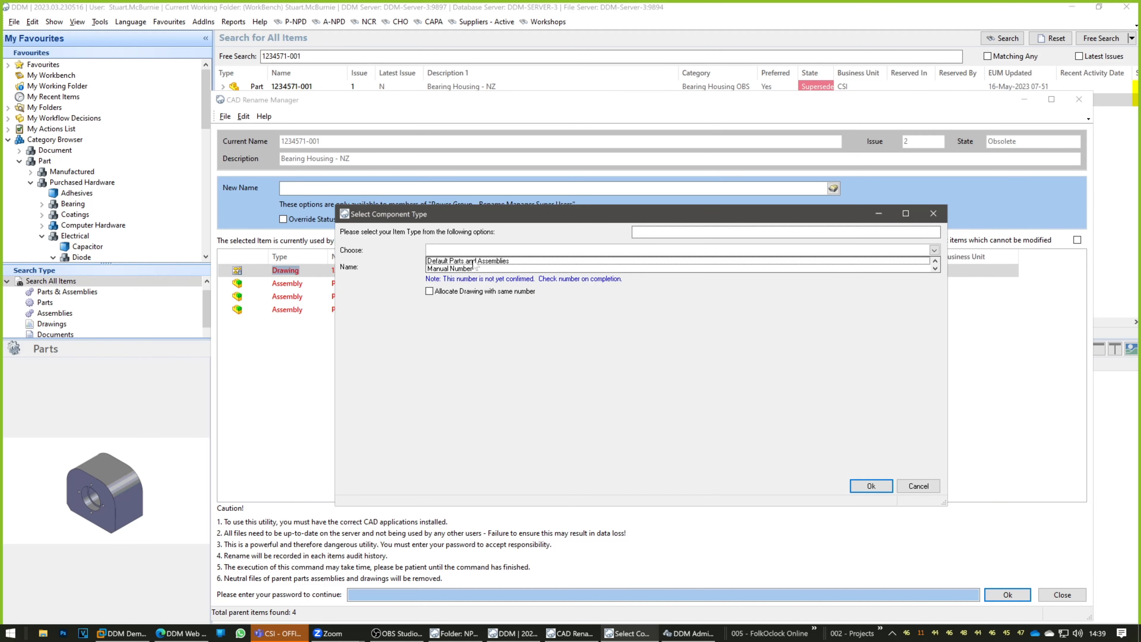
click(474, 261)
drag(664, 231, 616, 239)
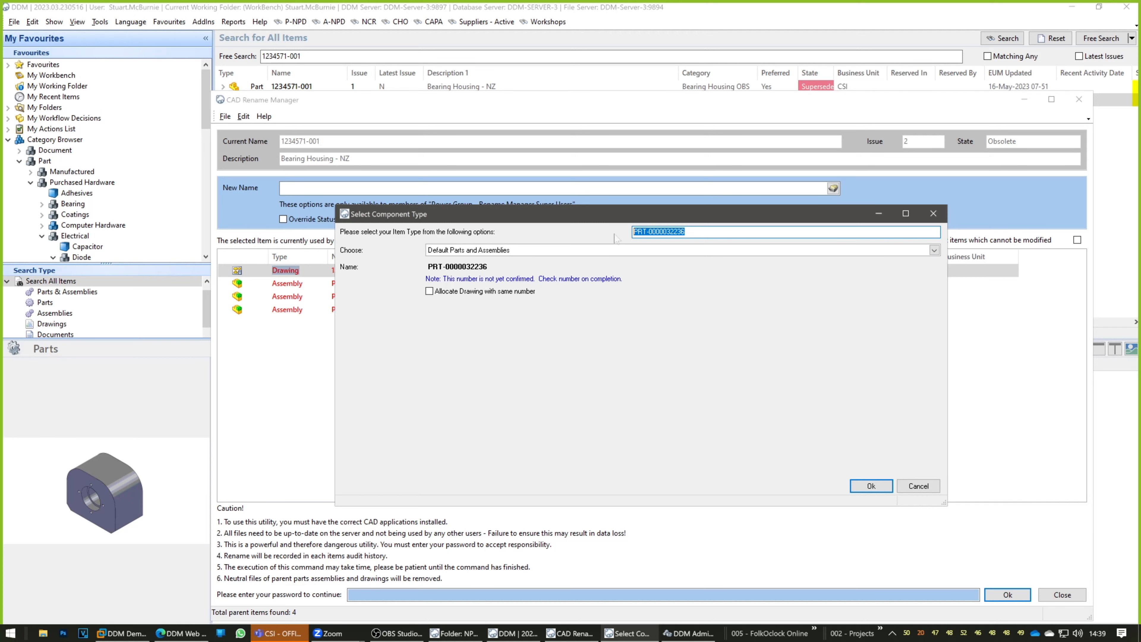
click(887, 487)
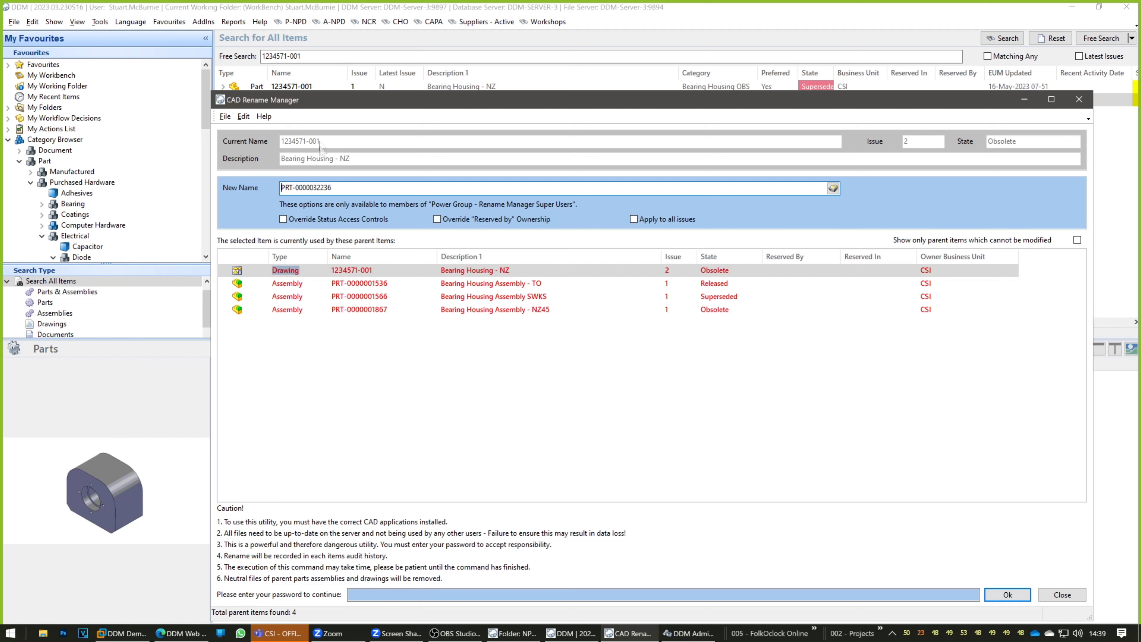
drag(335, 188, 248, 187)
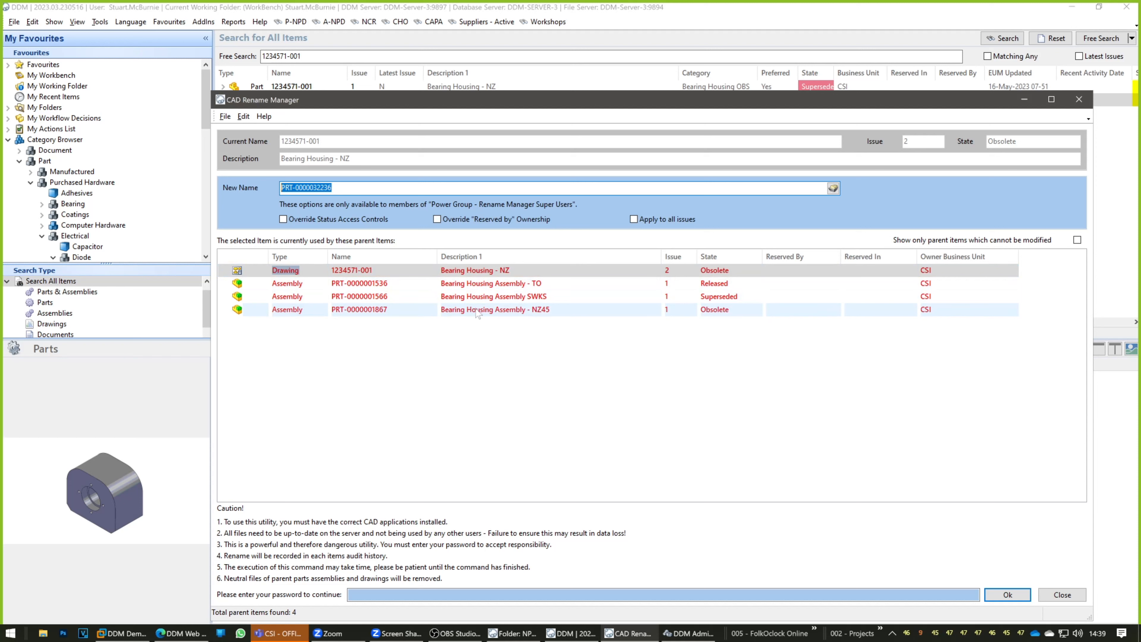
Apply the rename to all issues with Reserved By and Status Access Control overrides, entering the password
click(633, 219)
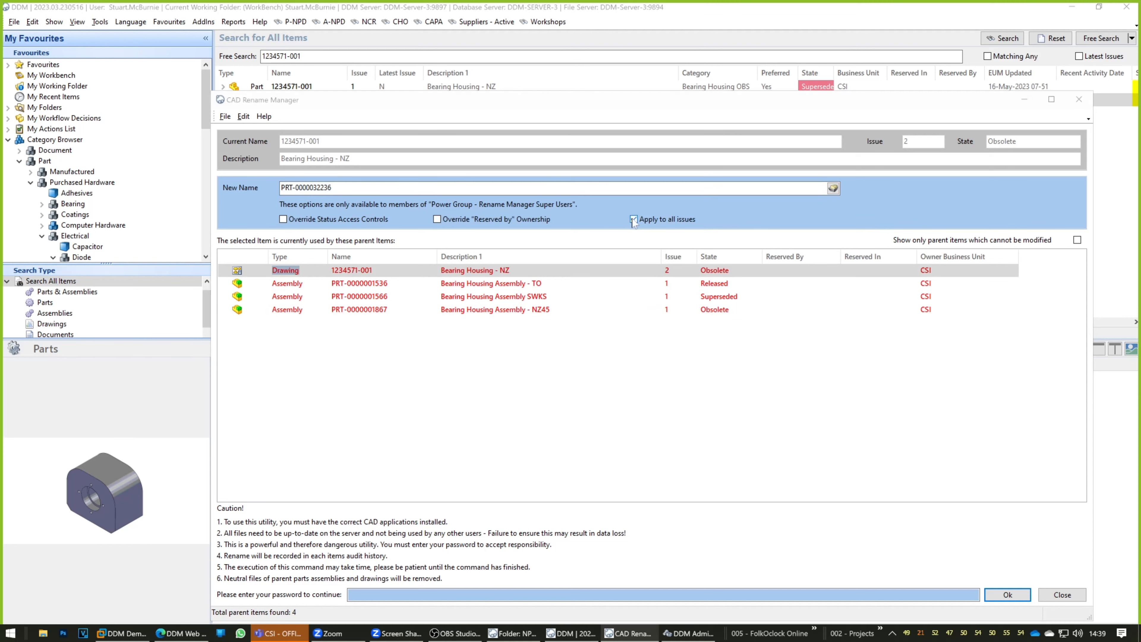
click(647, 334)
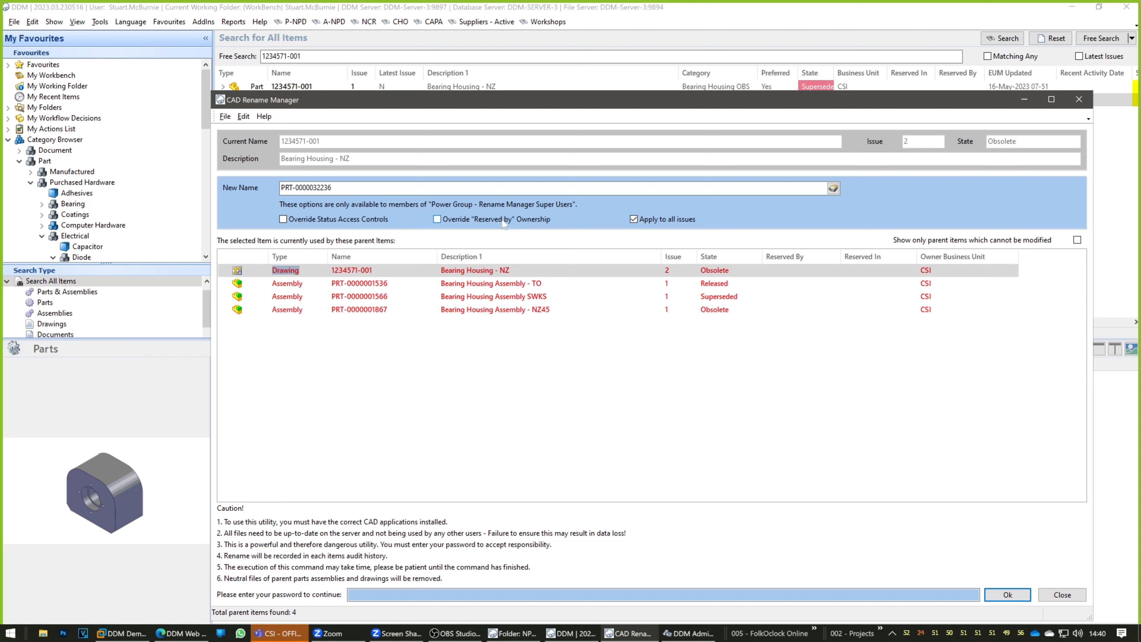
click(437, 220)
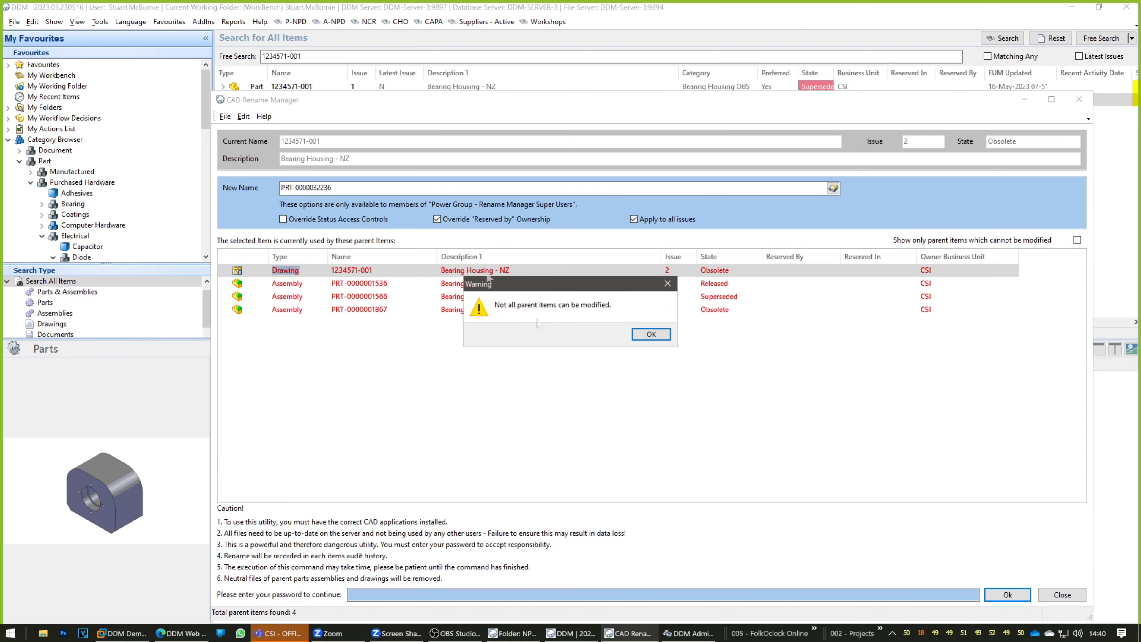
click(643, 334)
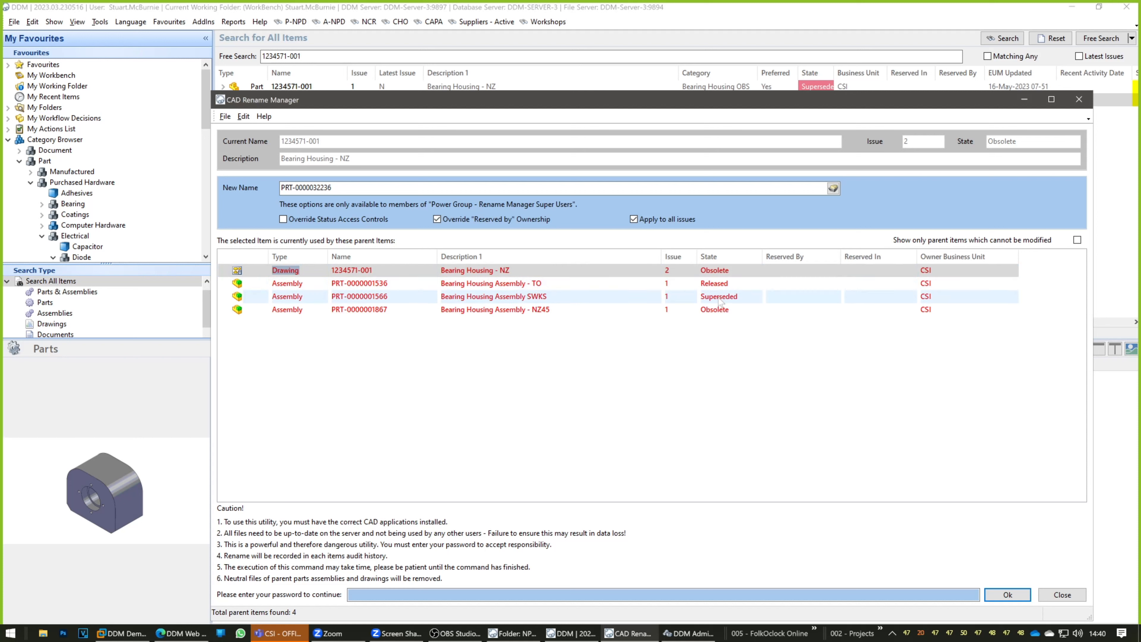
click(283, 220)
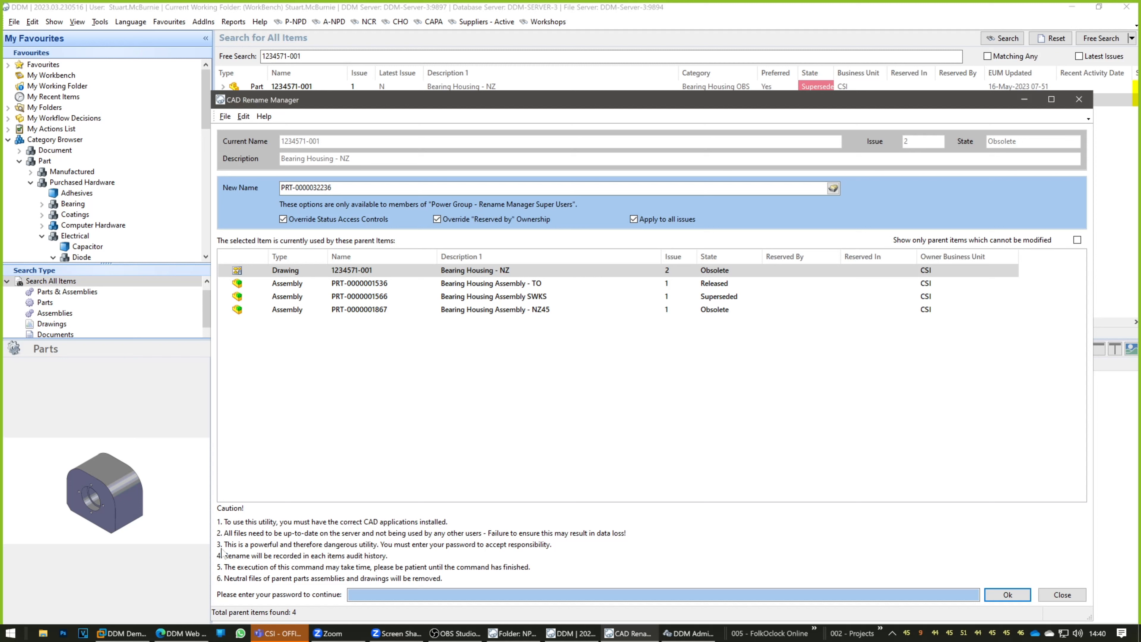
text(***)
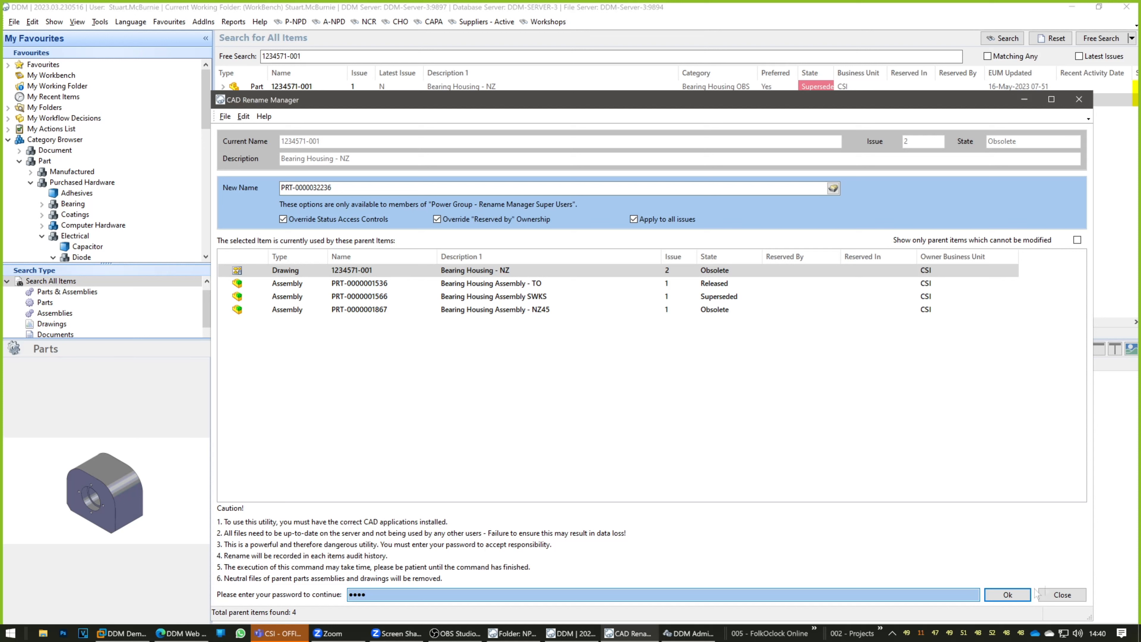
click(1007, 594)
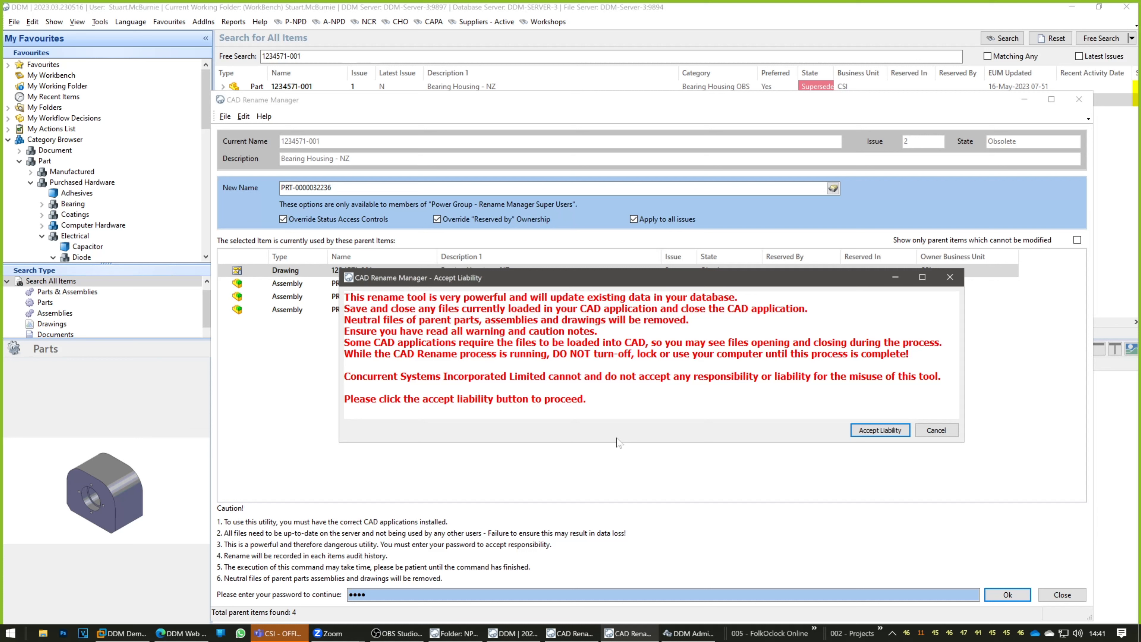
click(875, 430)
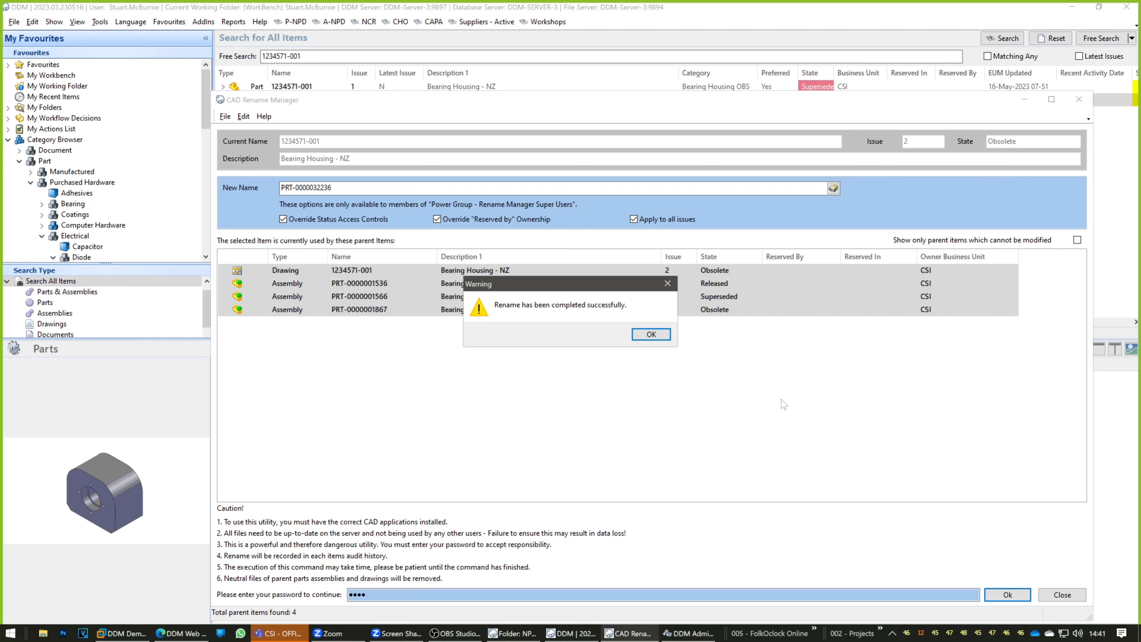
click(649, 335)
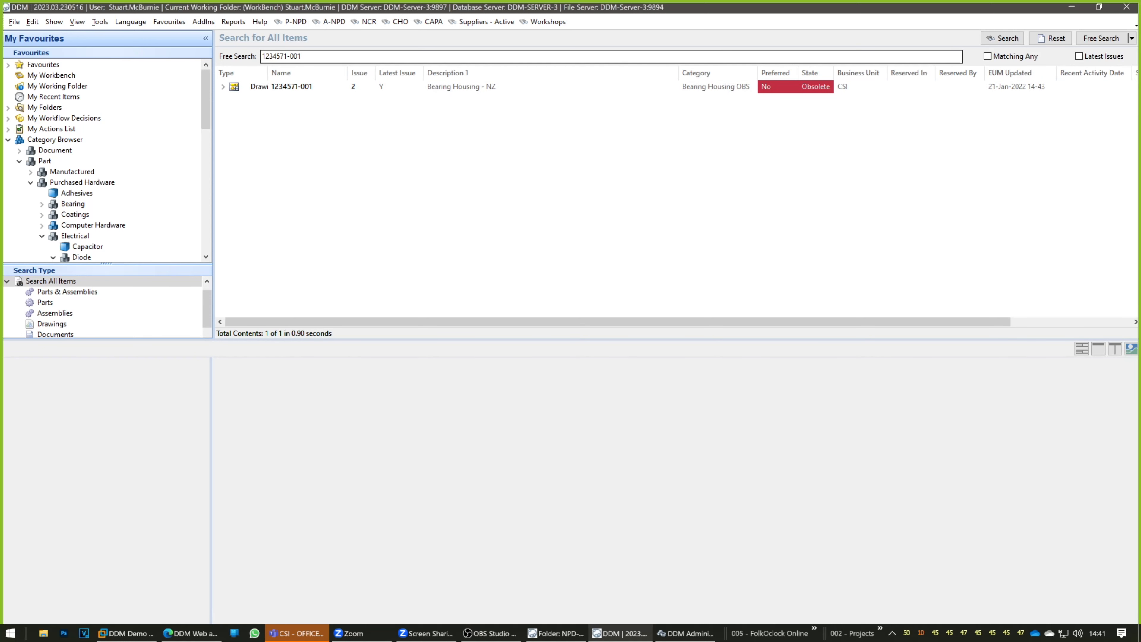
click(483, 88)
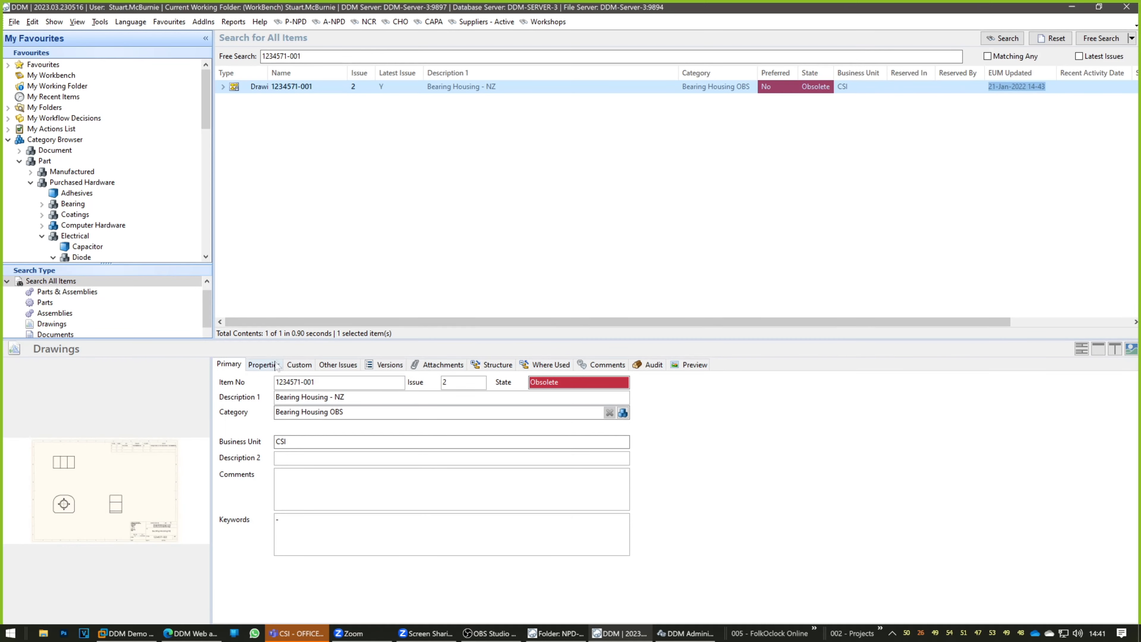
click(277, 365)
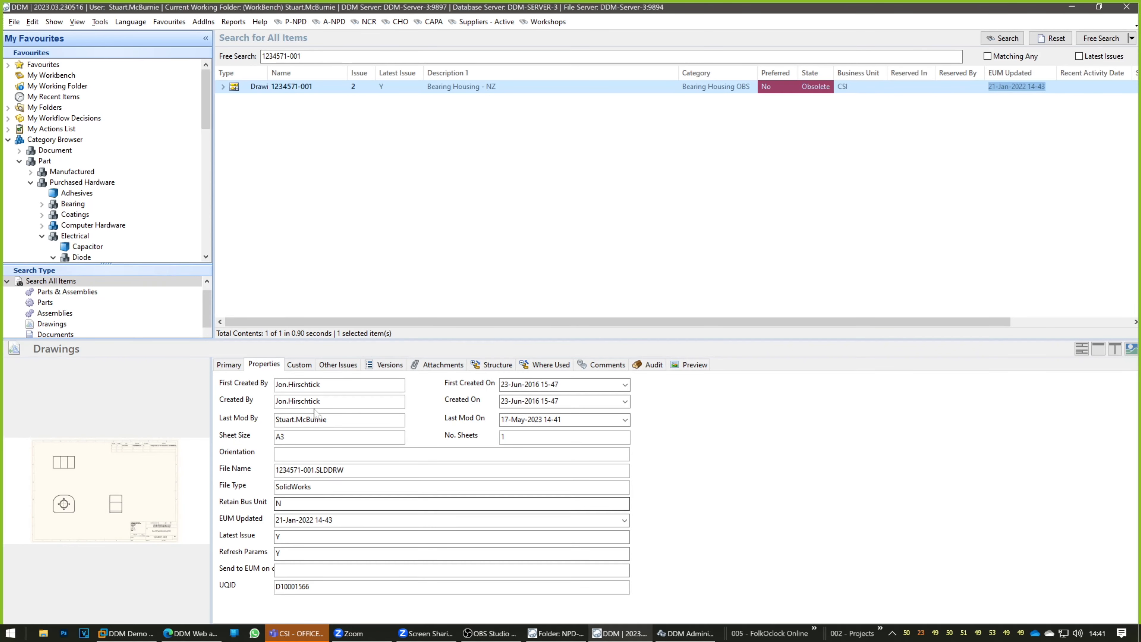
click(229, 364)
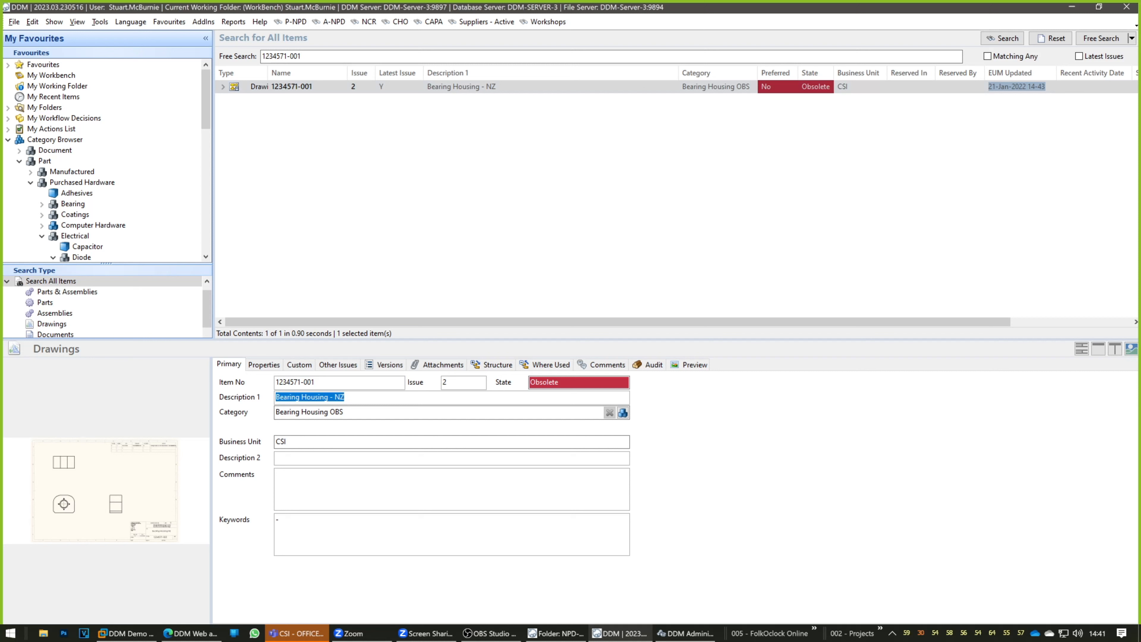
Free-search for 'Bearing Housing NZ'
drag(316, 57, 169, 57)
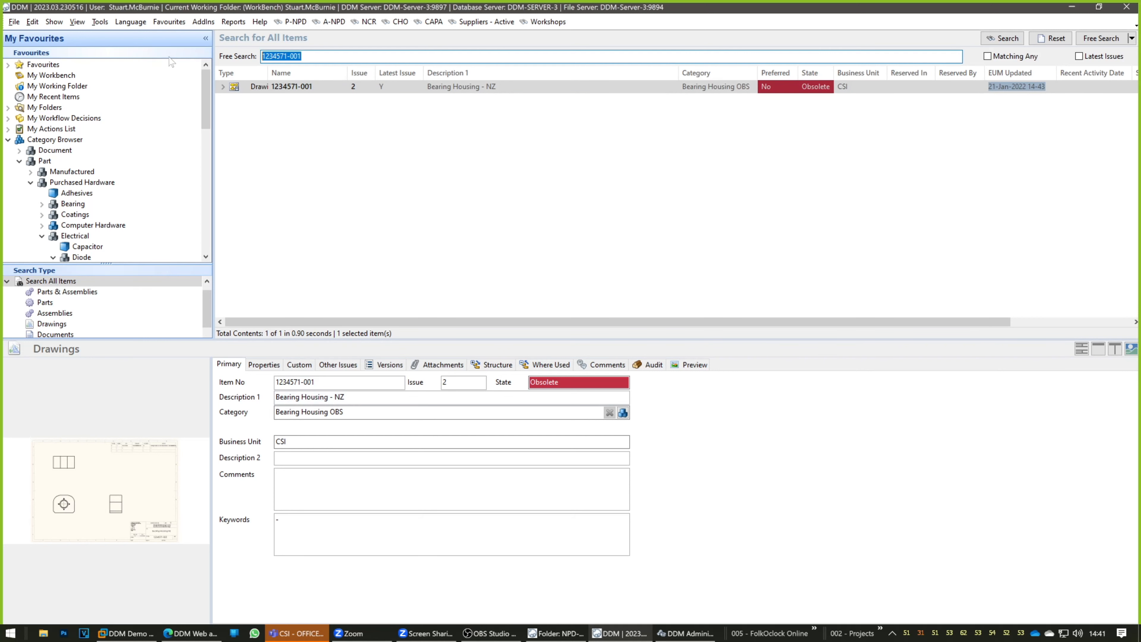
text(Bearing Housing - NZ)
key(Return)
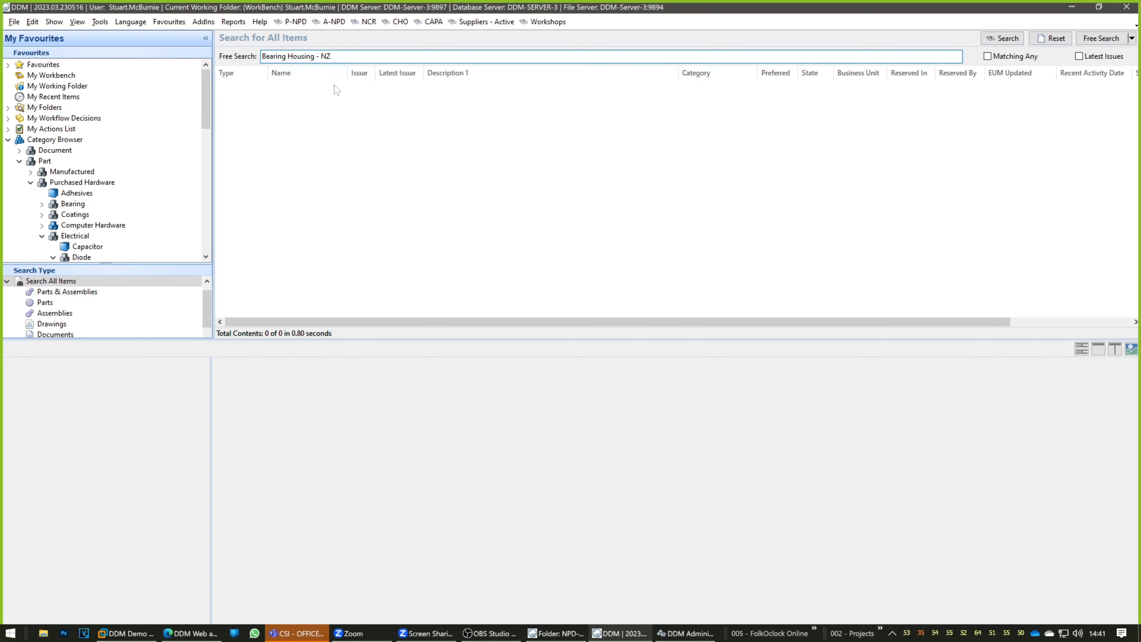
click(996, 39)
click(331, 56)
key(BackSpace)
key(BackSpace)
text(N)
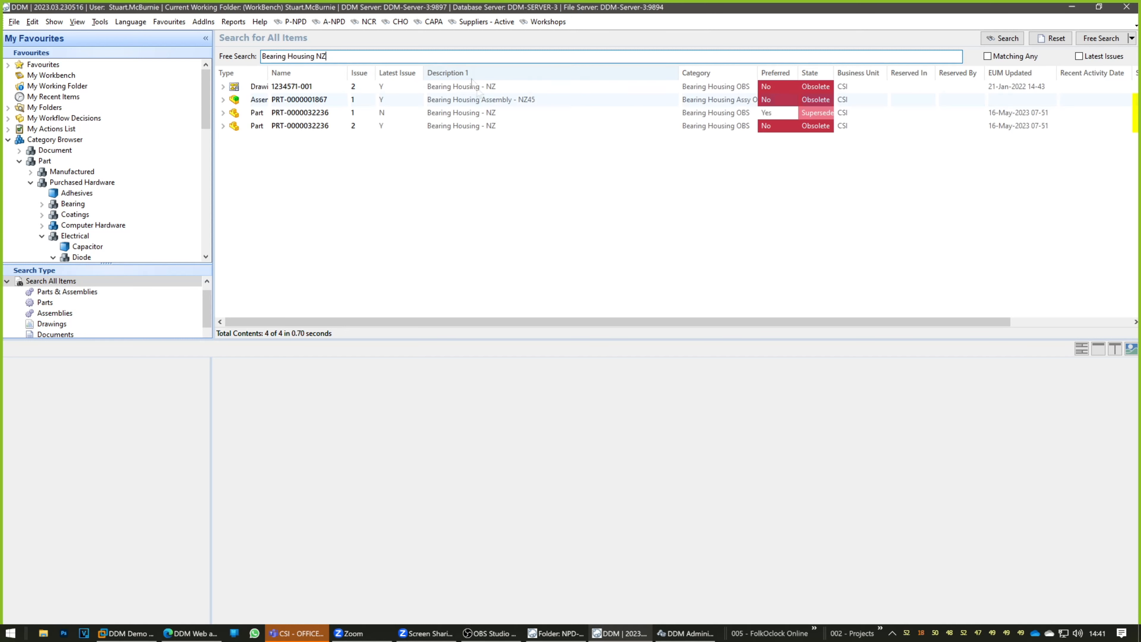
click(338, 116)
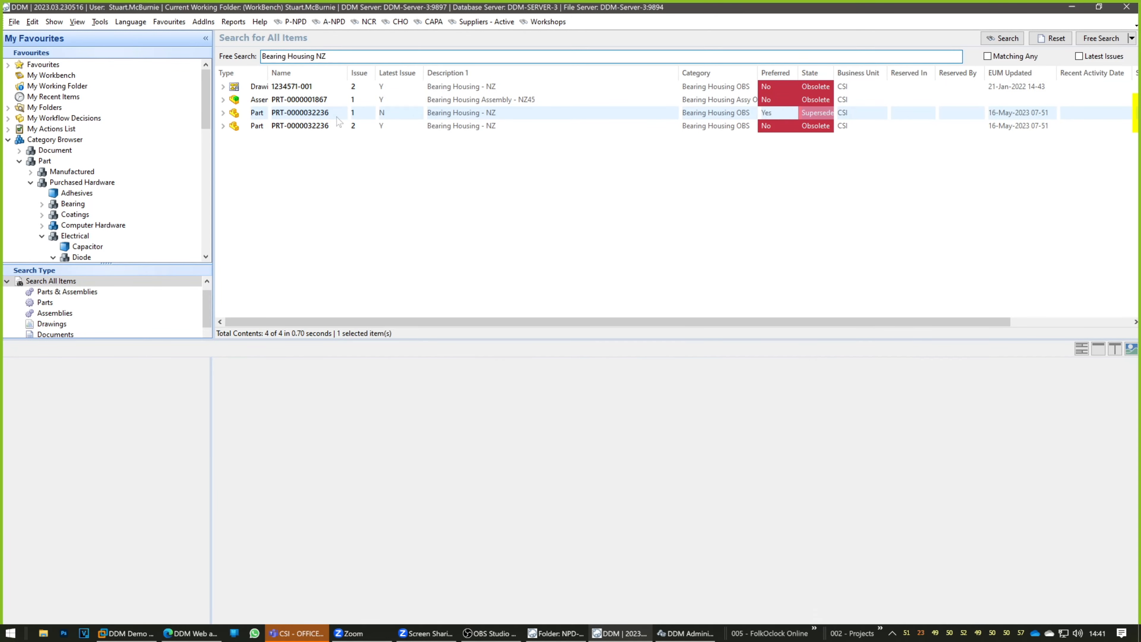
shift+click(364, 128)
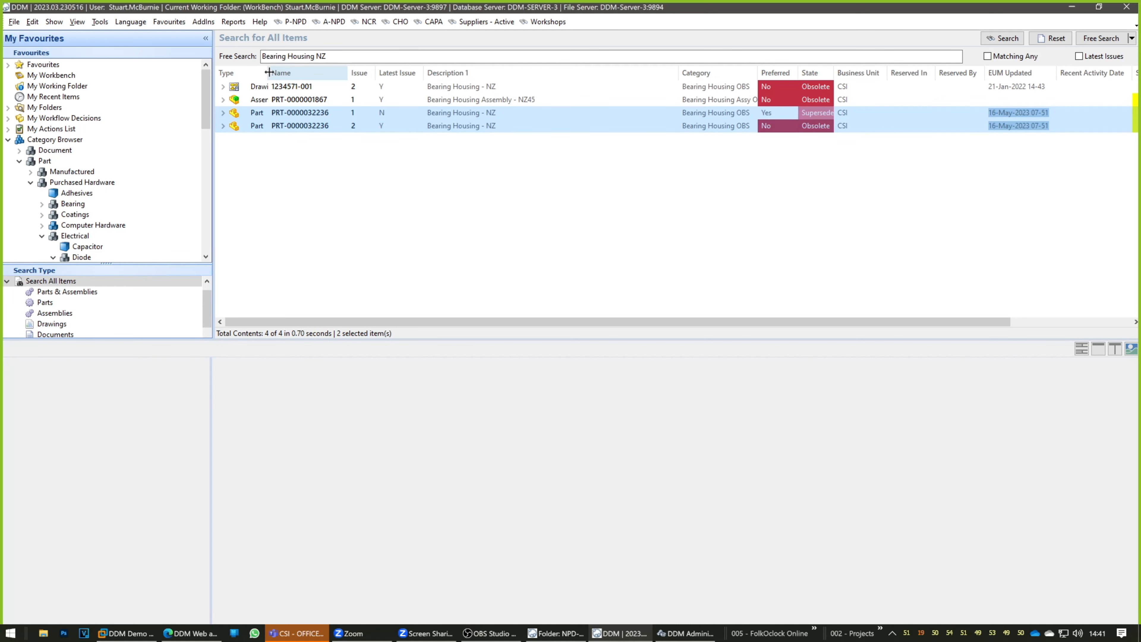
drag(268, 72, 300, 71)
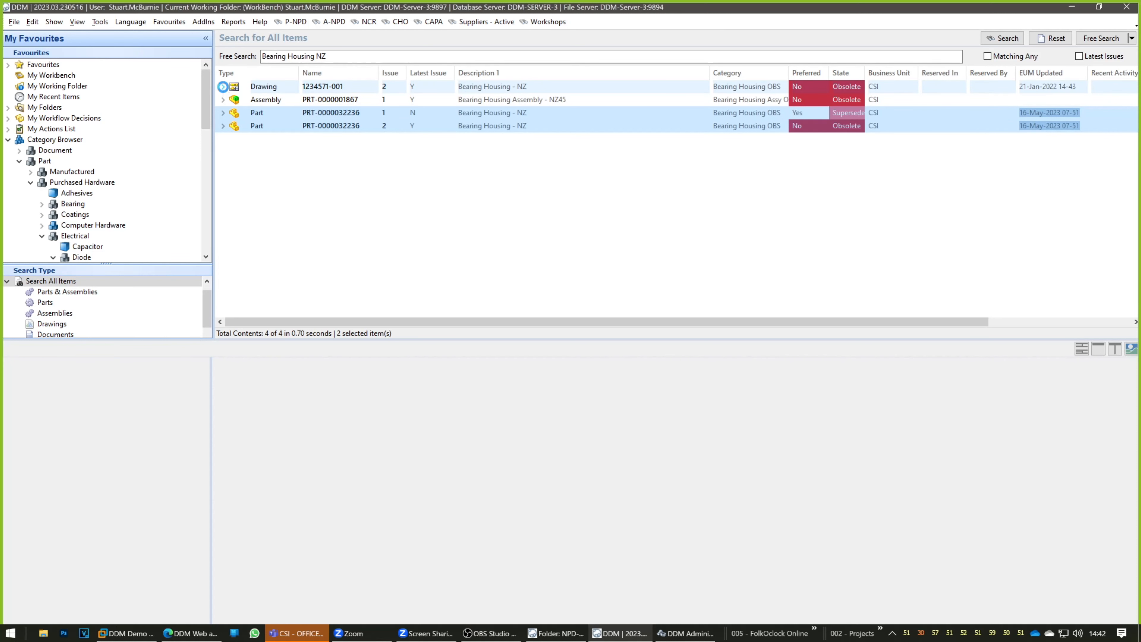
click(223, 86)
ctrl+click(358, 127)
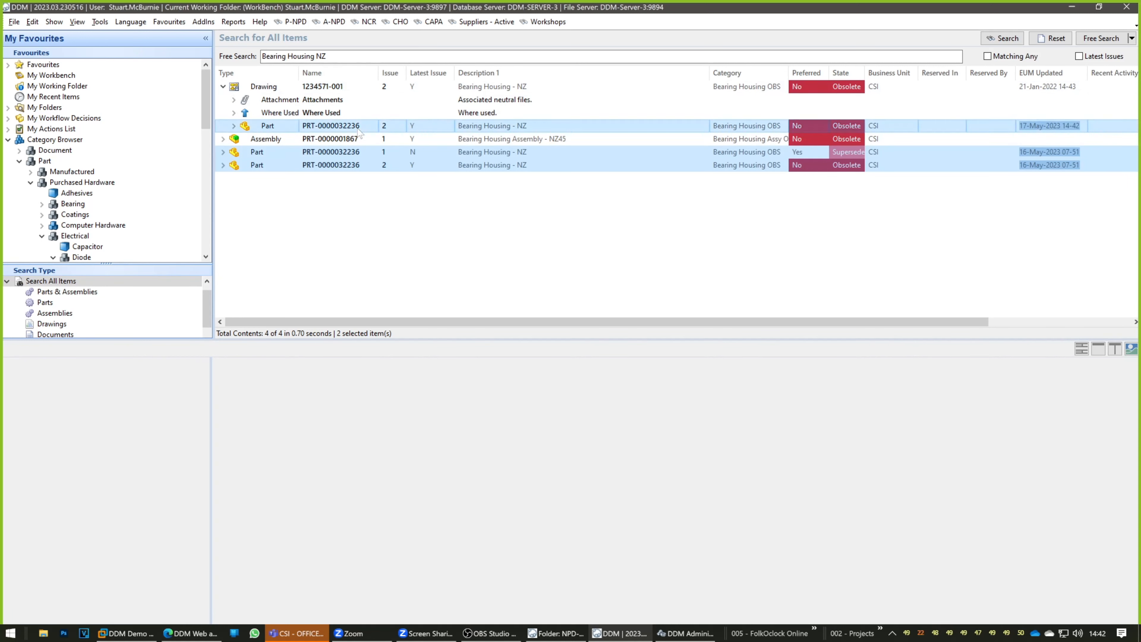
ctrl+click(359, 86)
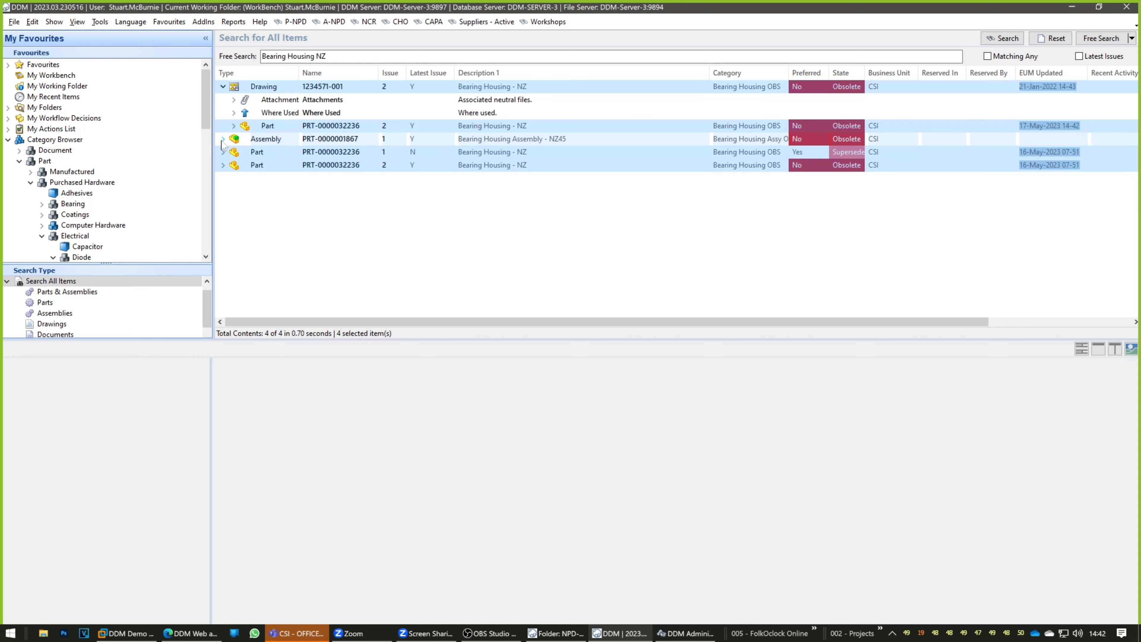
click(223, 165)
click(233, 190)
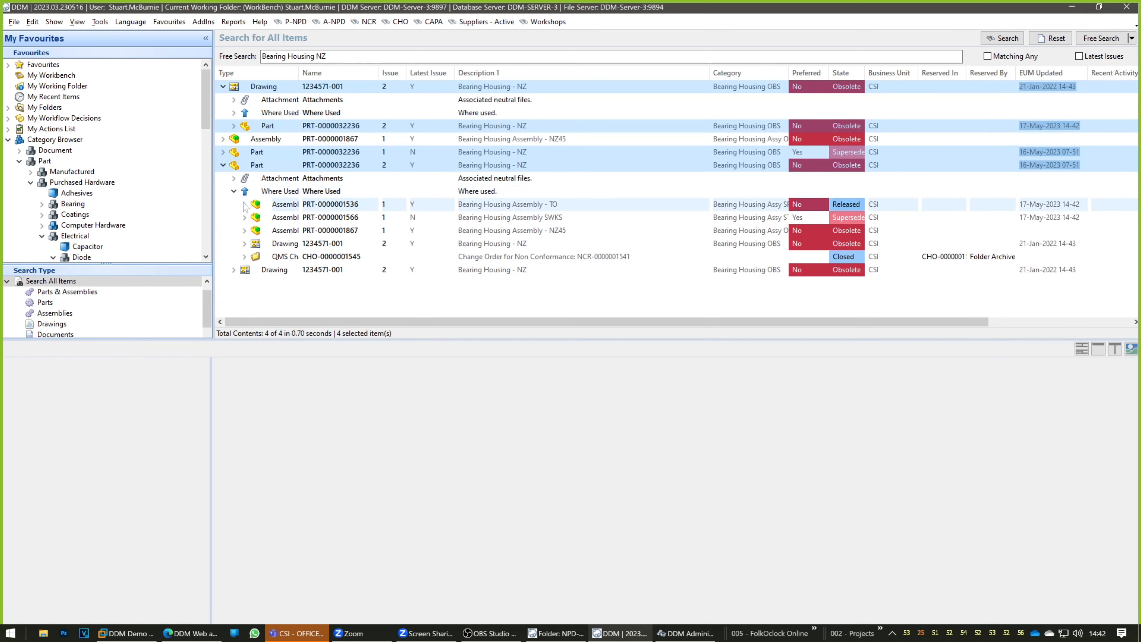
click(244, 205)
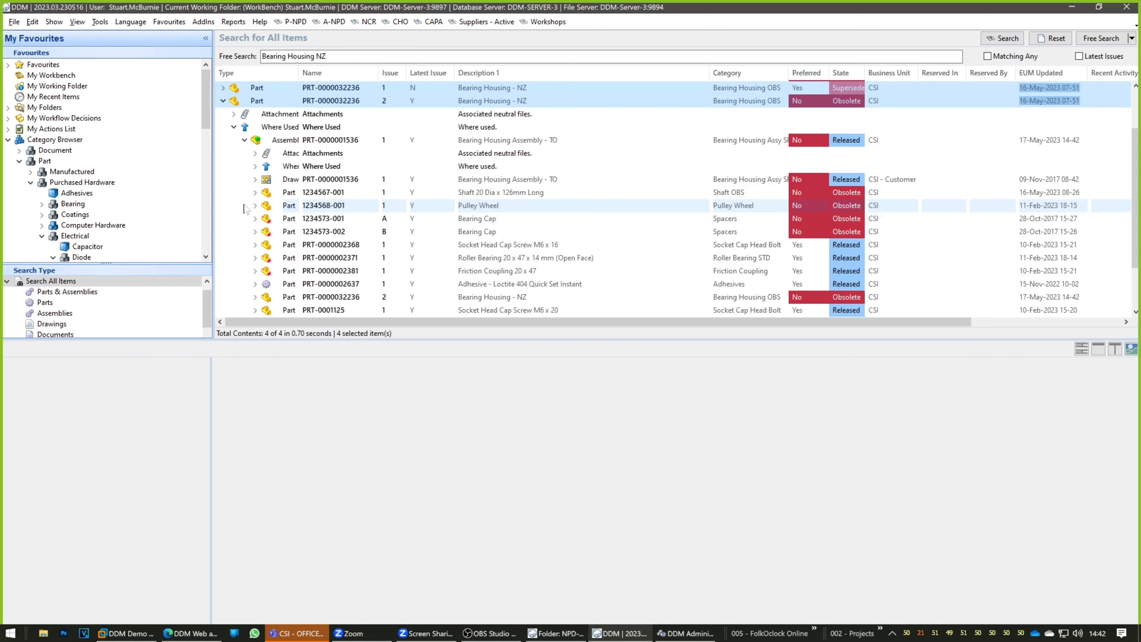
click(346, 141)
scroll(359, 189, down, 1)
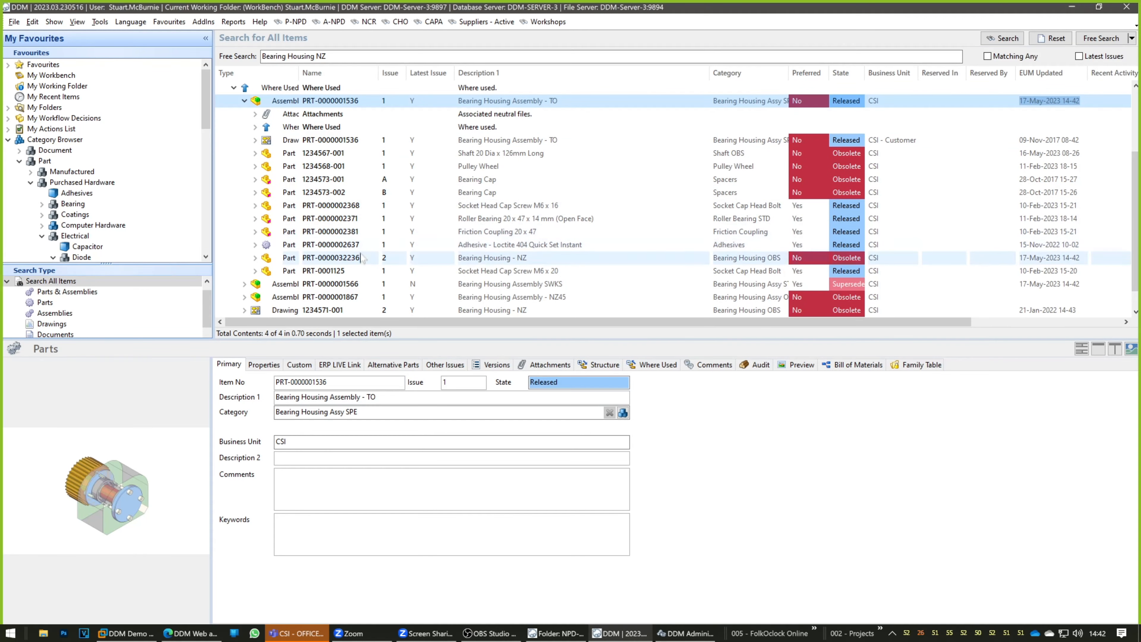
ctrl+click(448, 259)
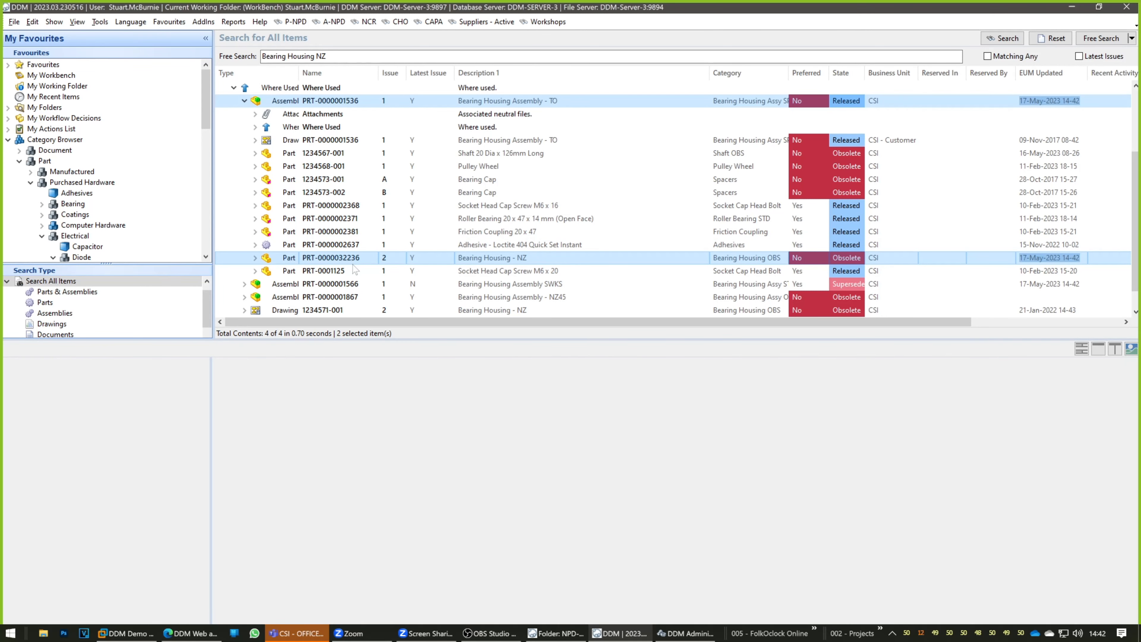
drag(300, 73, 351, 73)
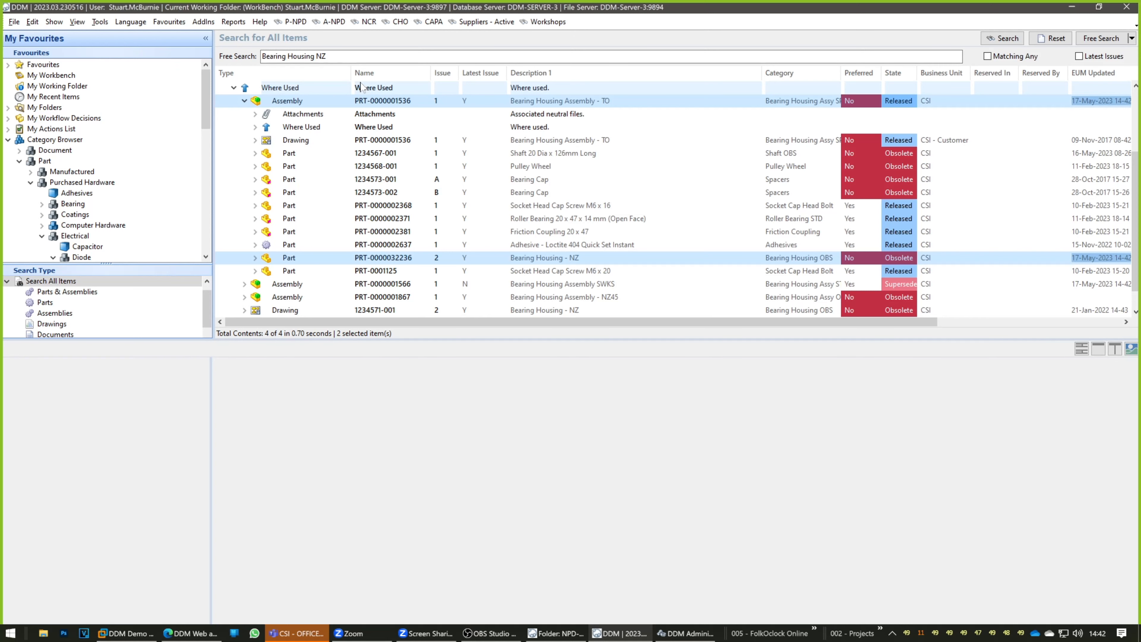
click(233, 87)
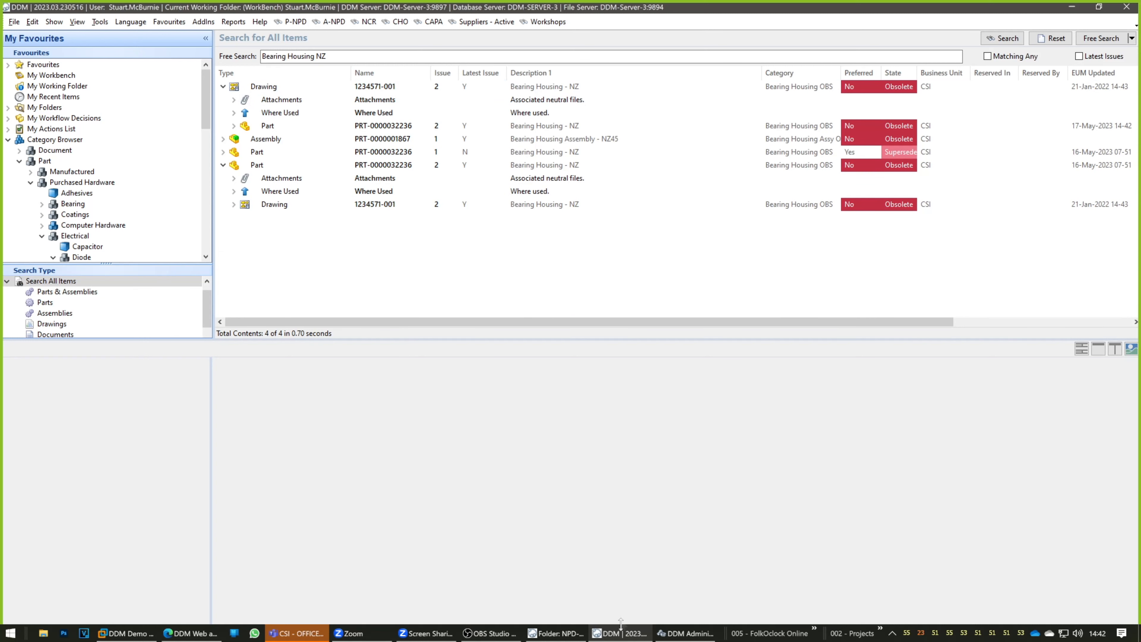
click(555, 633)
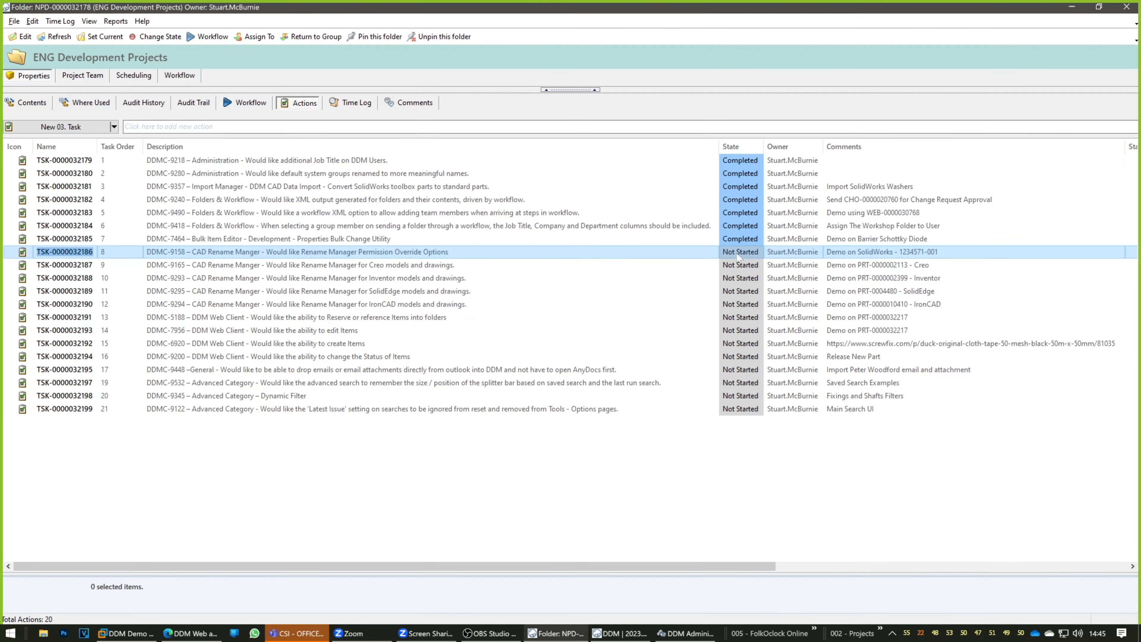
Set task 8, Rename Manager Permission Override Options, to Completed
click(742, 253)
click(743, 254)
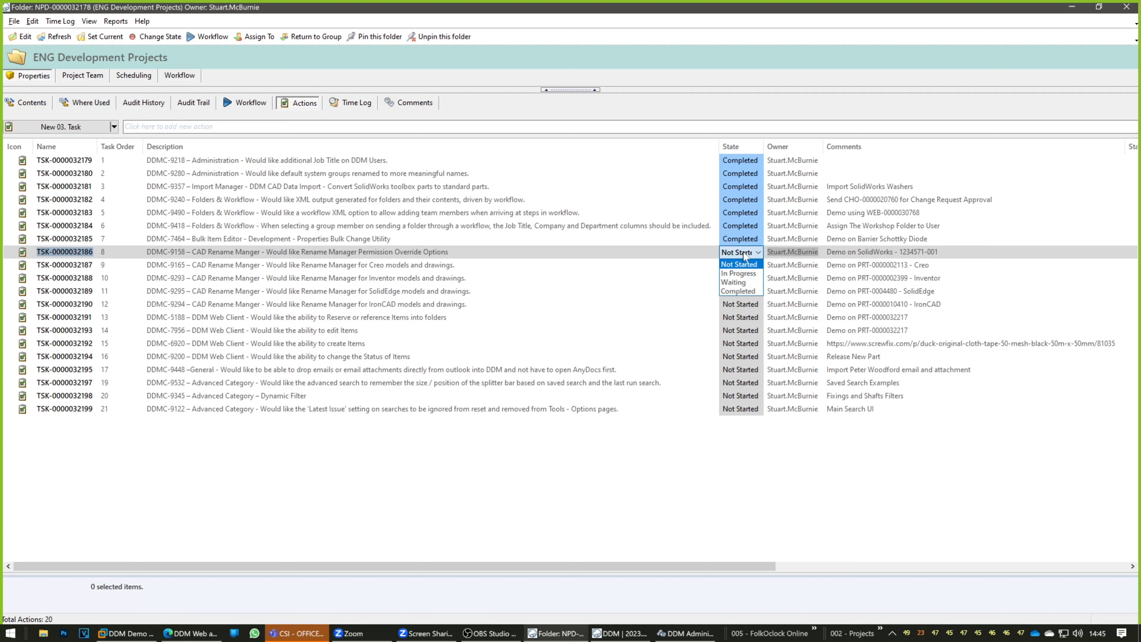
click(740, 288)
click(580, 265)
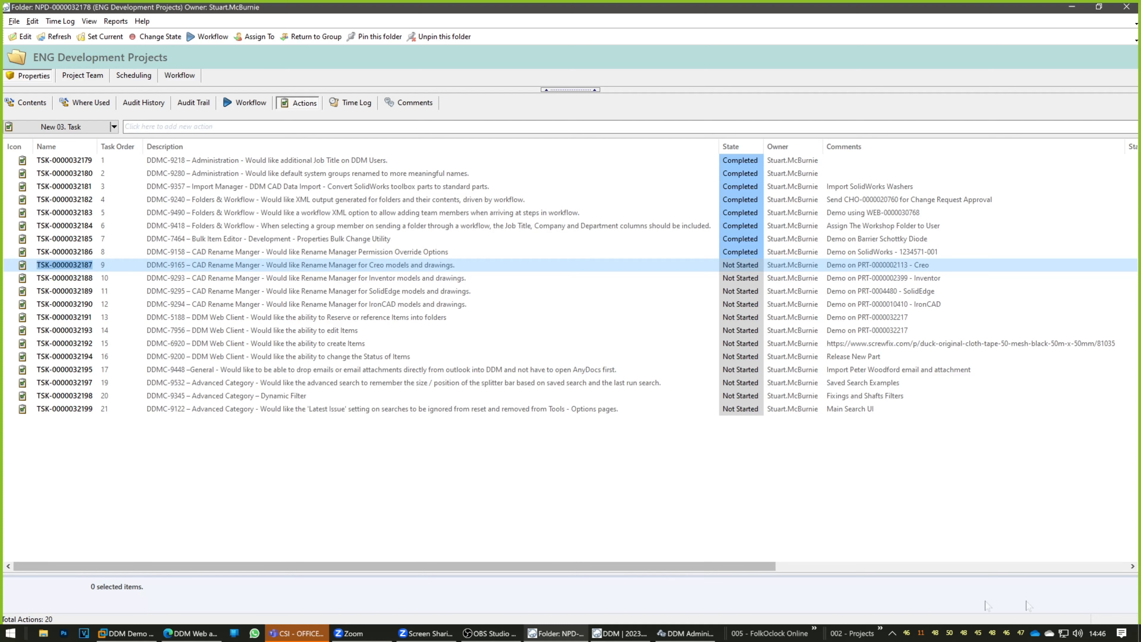
Connect the CSI VPN from Windows network settings, then select task 9 in DDM
right_click(1063, 633)
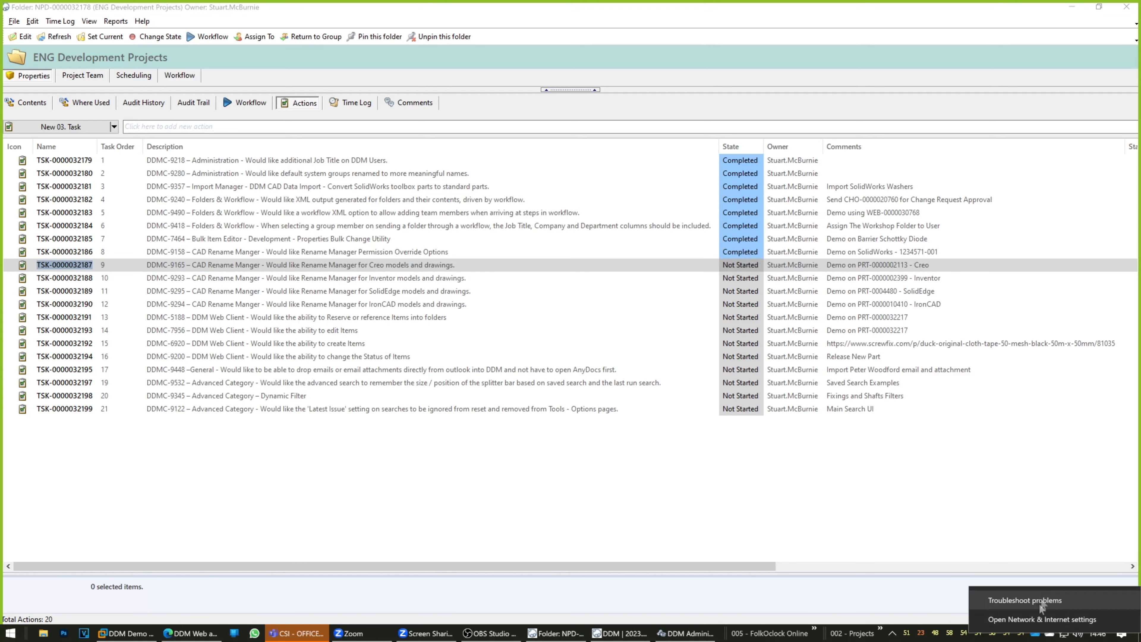
click(1042, 619)
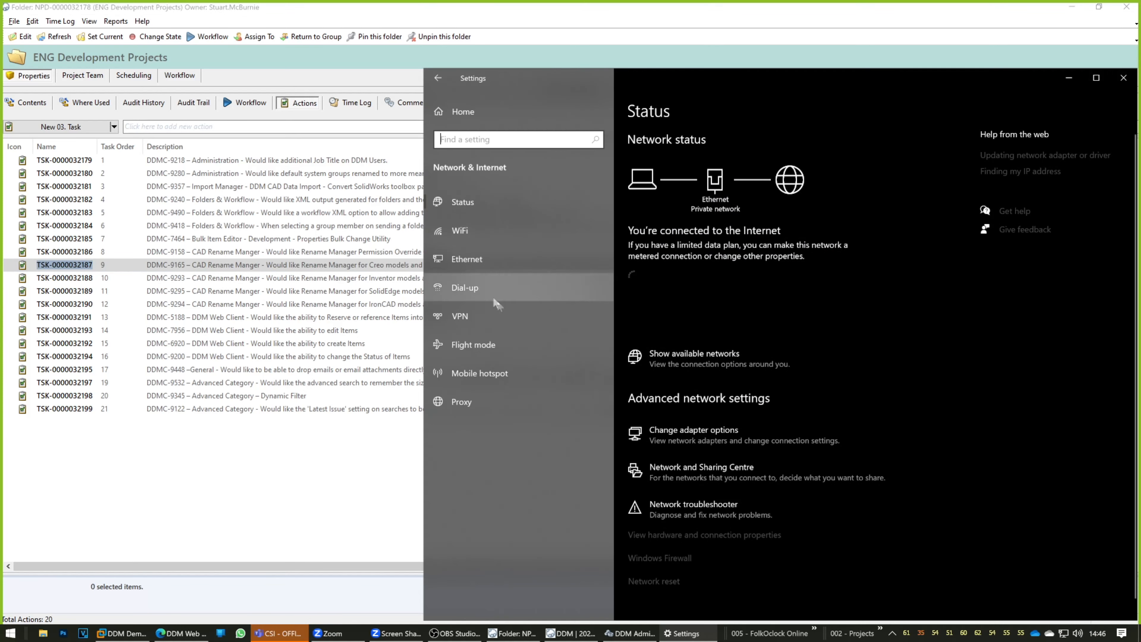
click(462, 317)
click(669, 198)
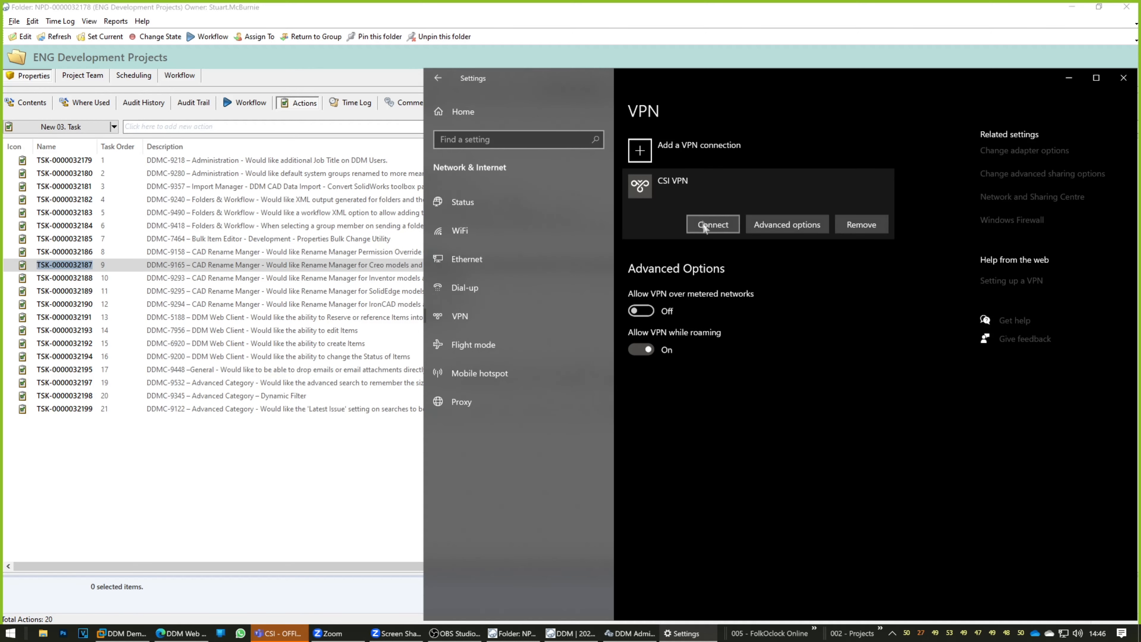
click(710, 224)
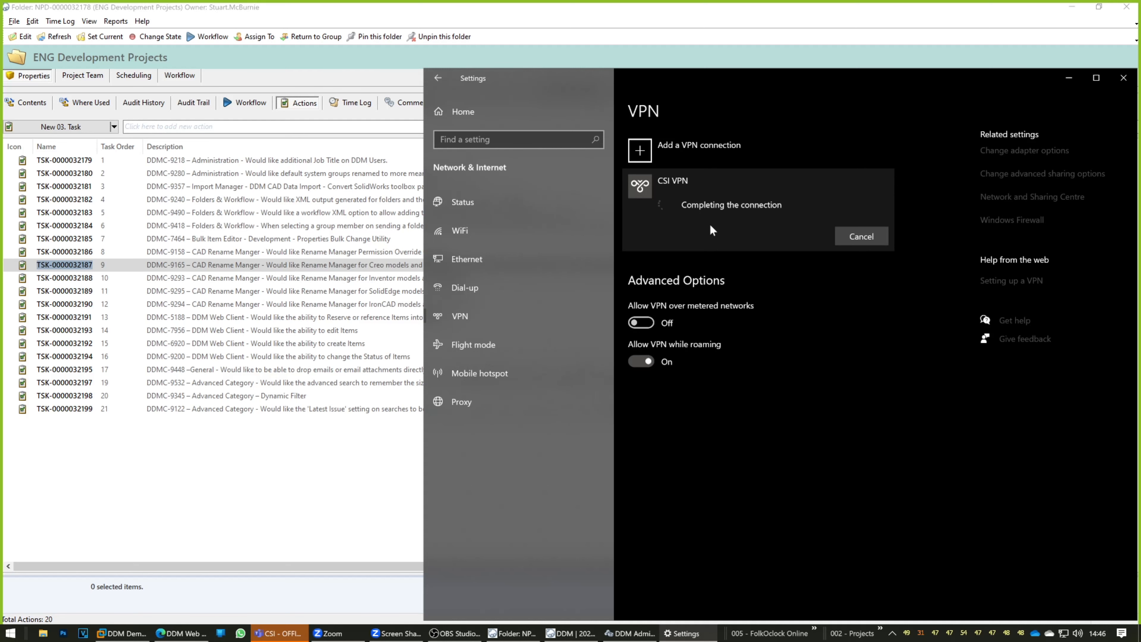
click(349, 472)
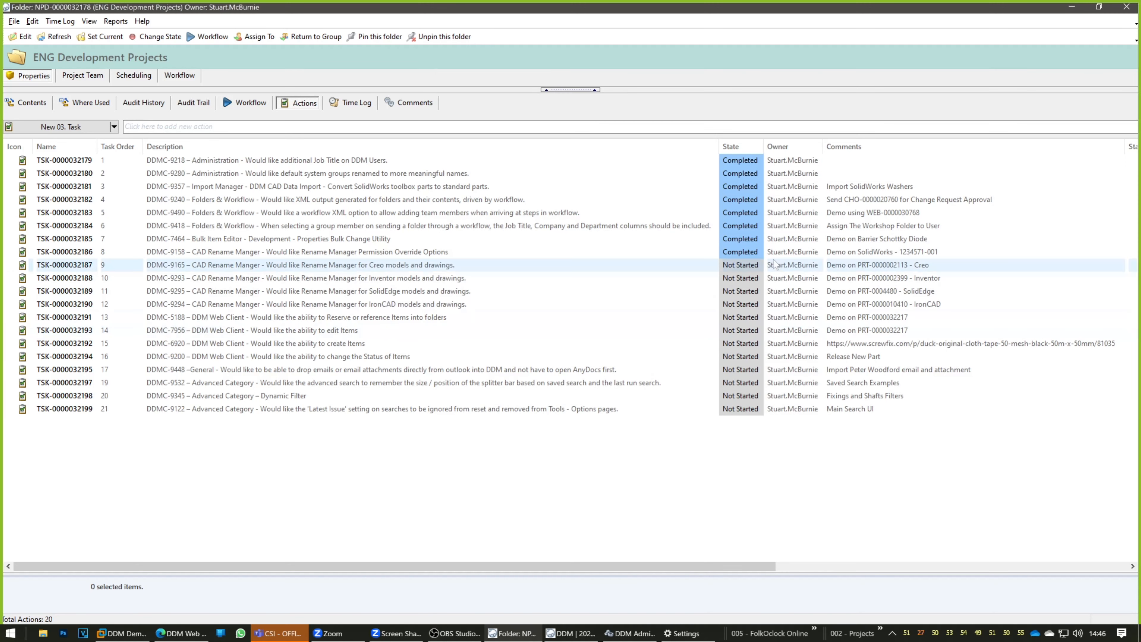
click(756, 268)
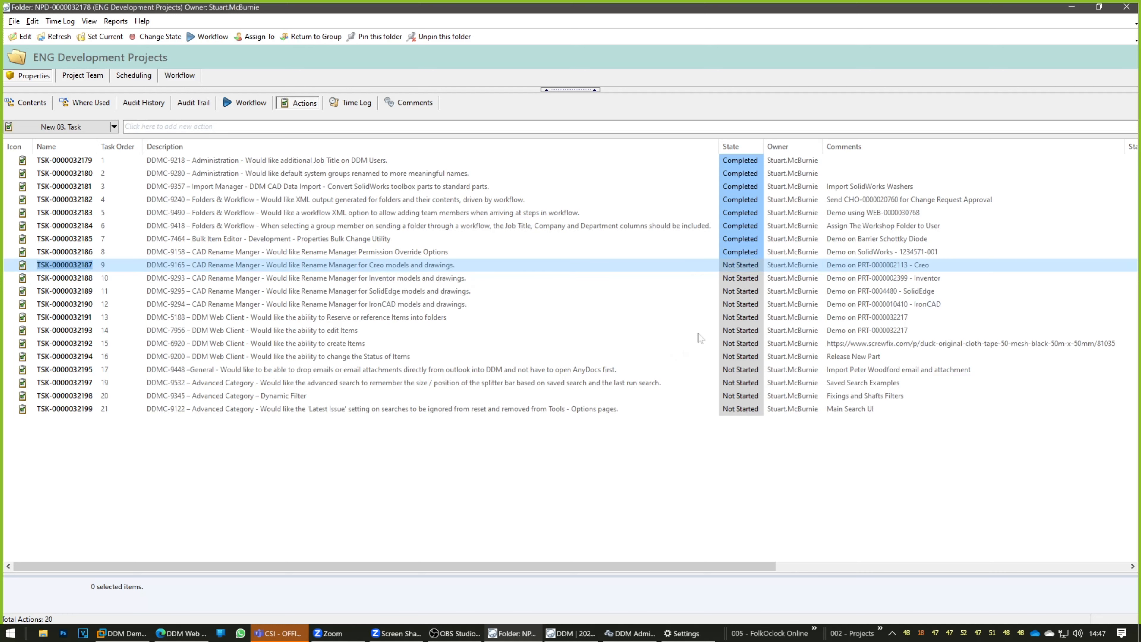
click(574, 634)
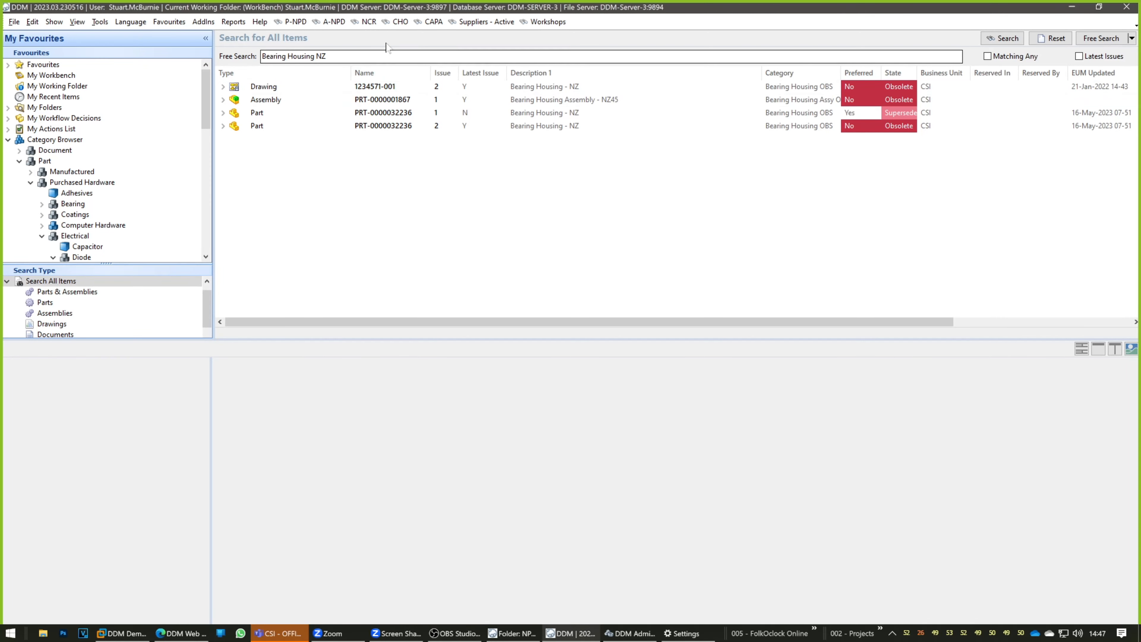
drag(328, 56, 173, 57)
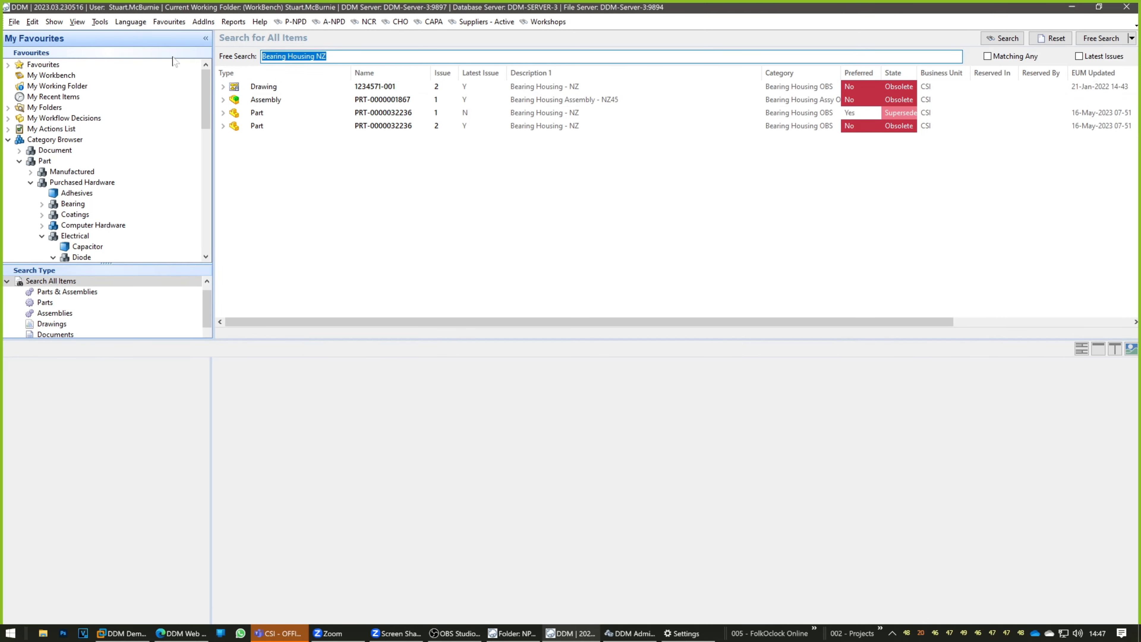
text(2113)
key(Return)
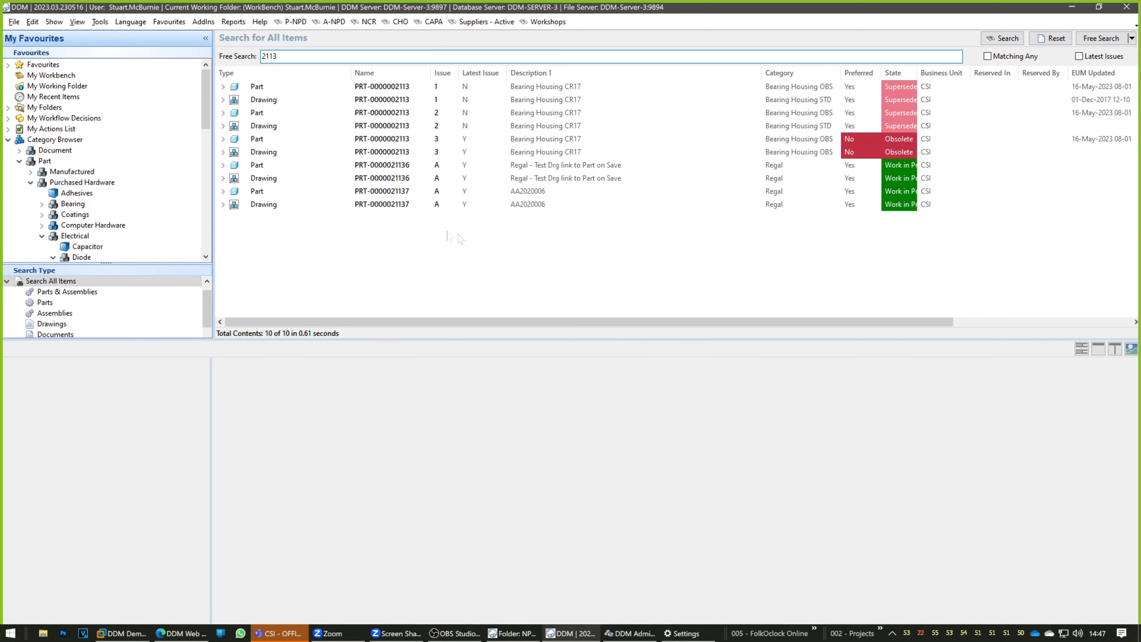
click(403, 154)
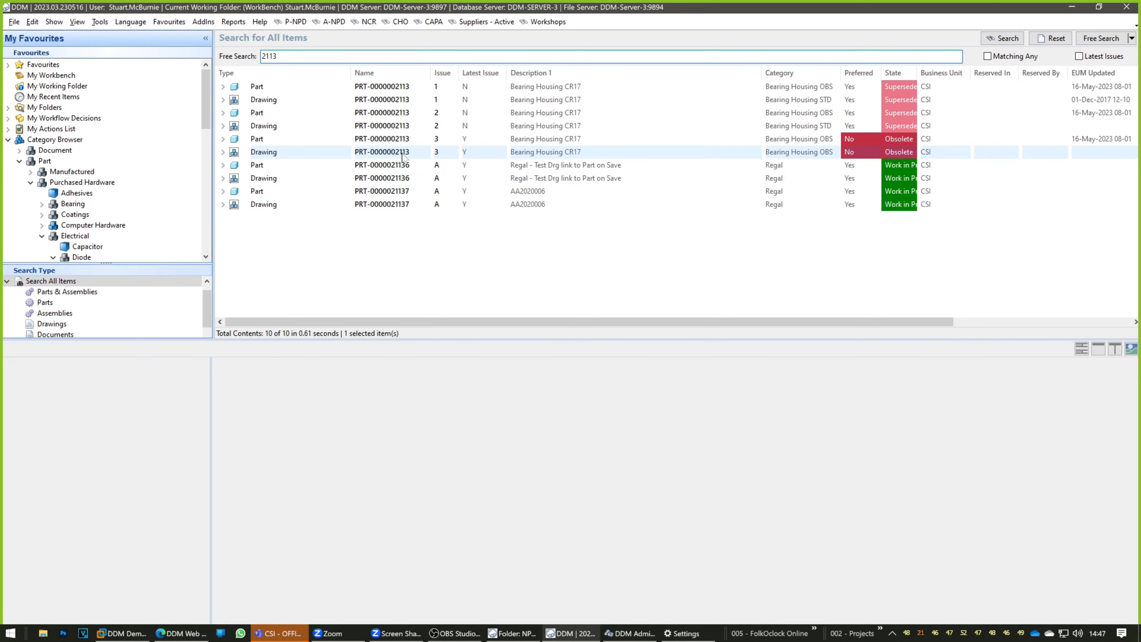
click(403, 140)
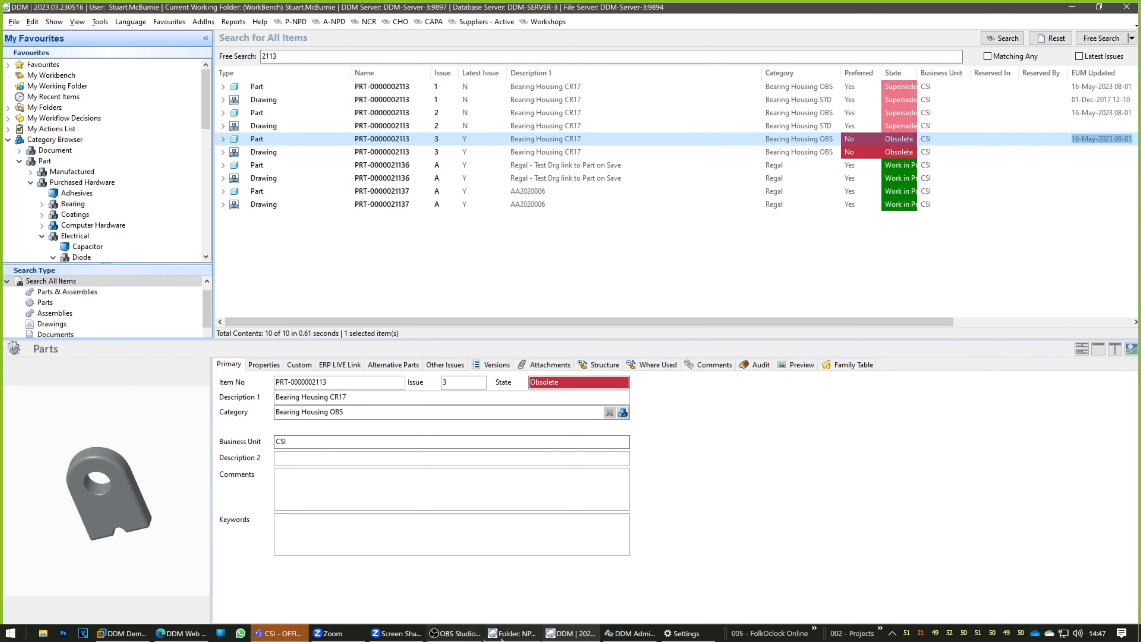
click(683, 634)
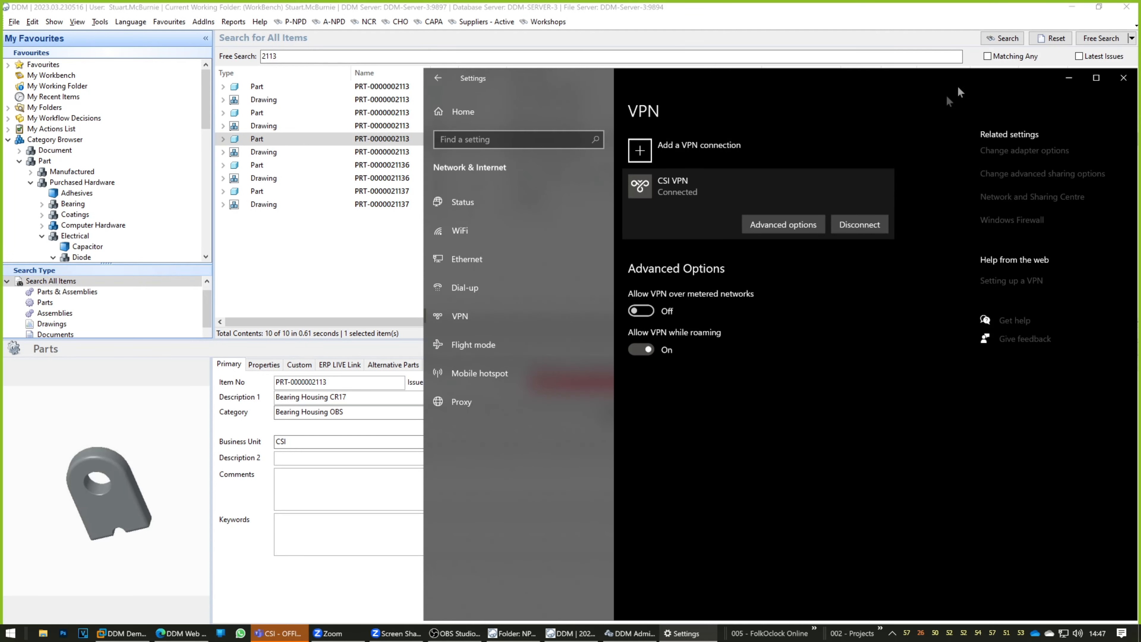
click(1120, 81)
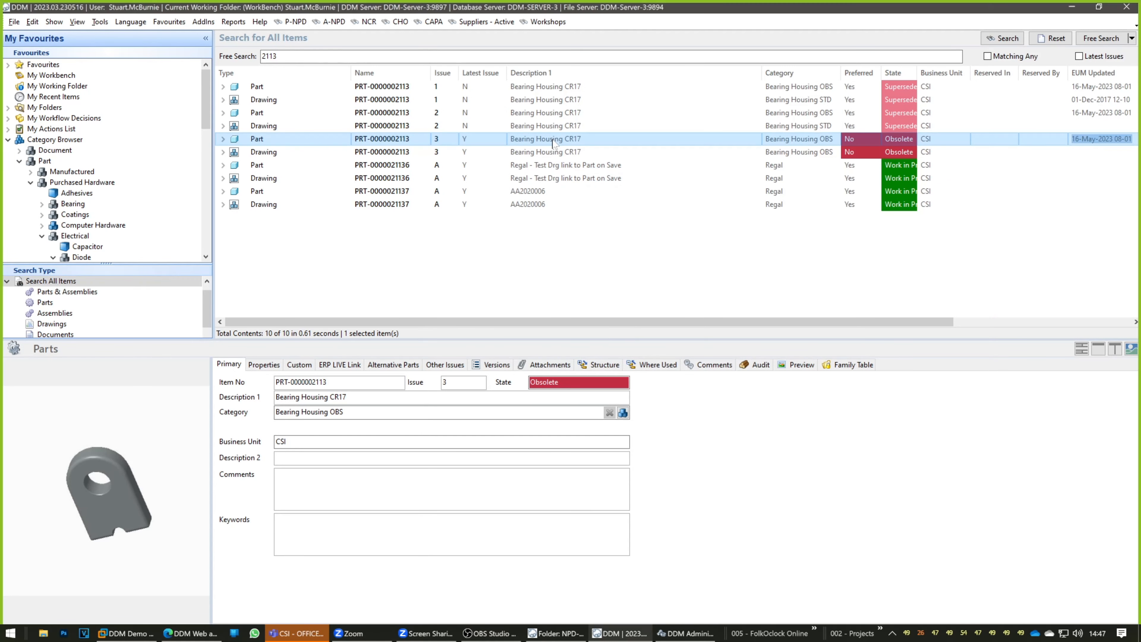
right_click(553, 139)
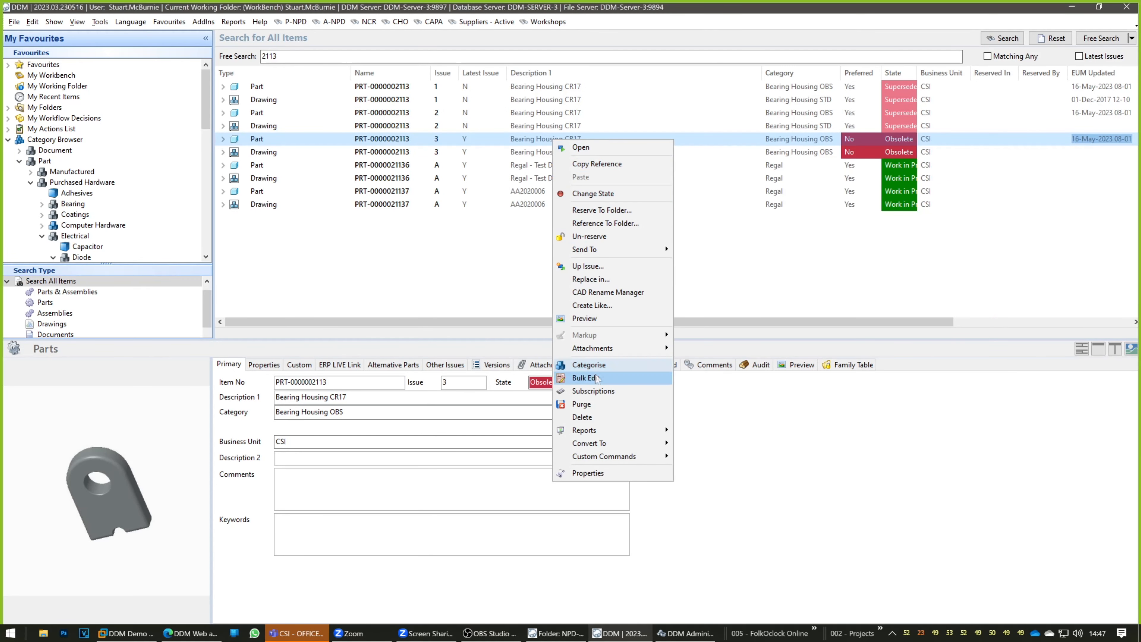
click(602, 292)
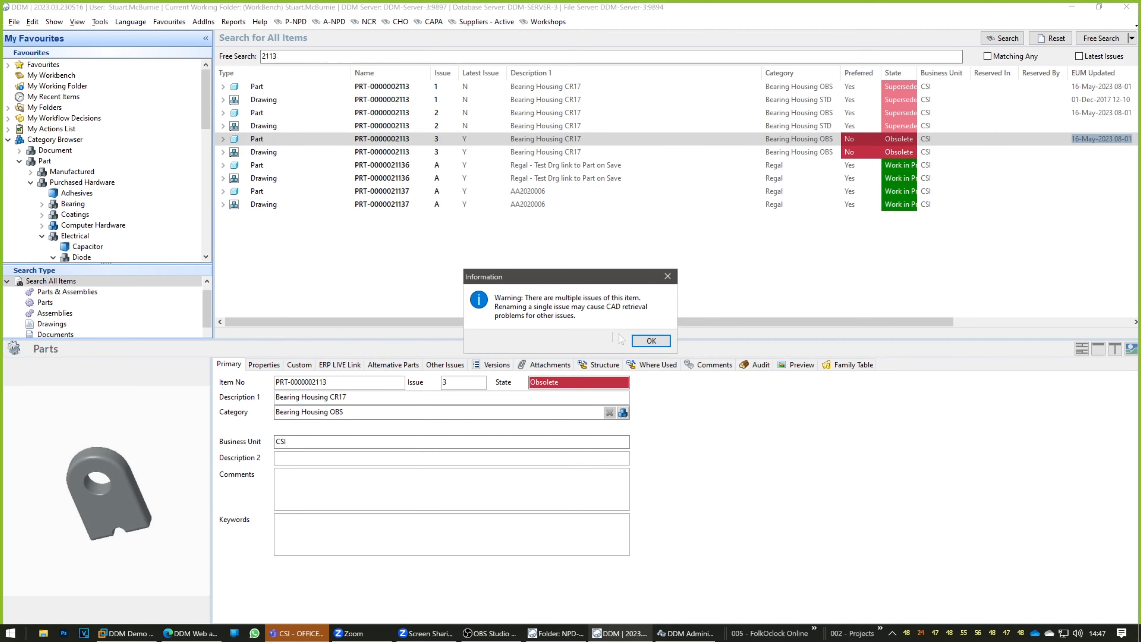
click(652, 342)
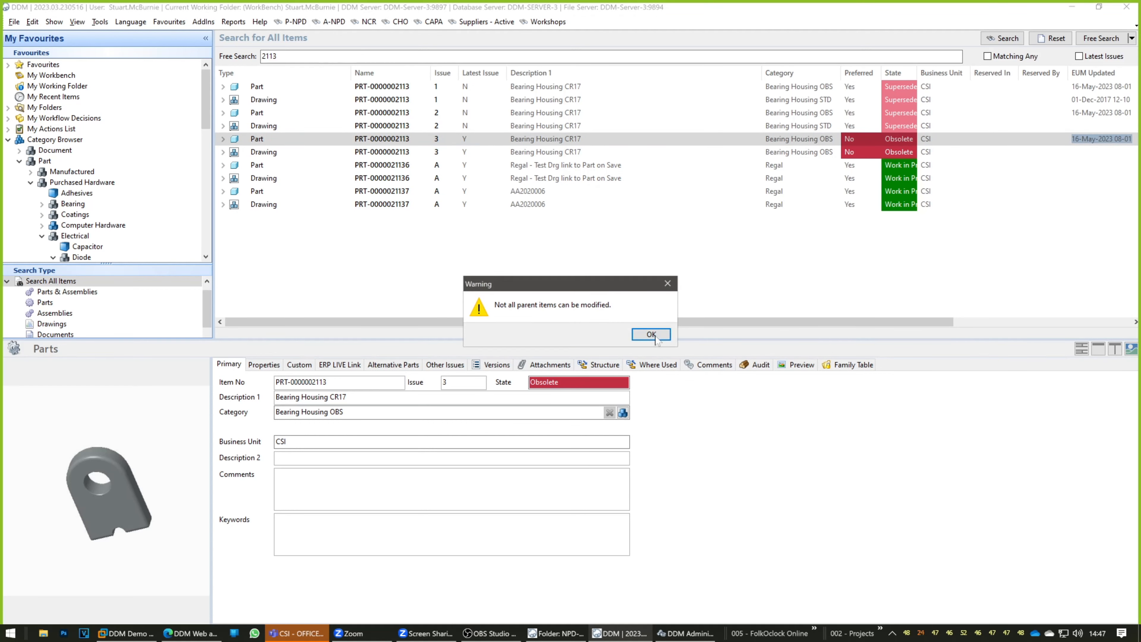
click(655, 338)
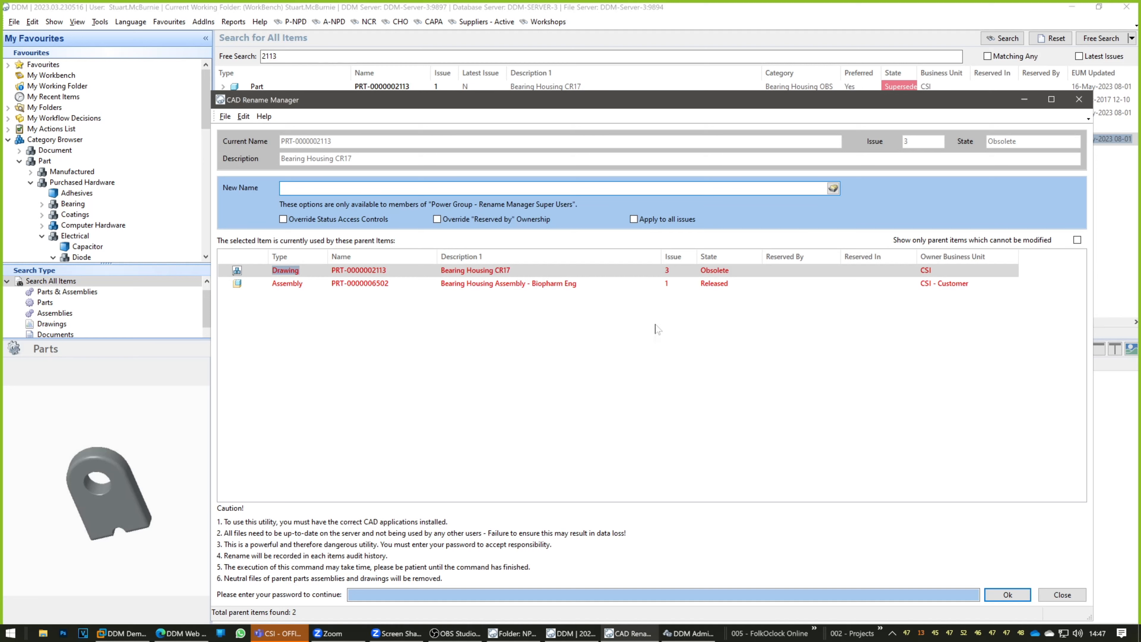
drag(605, 106, 548, 216)
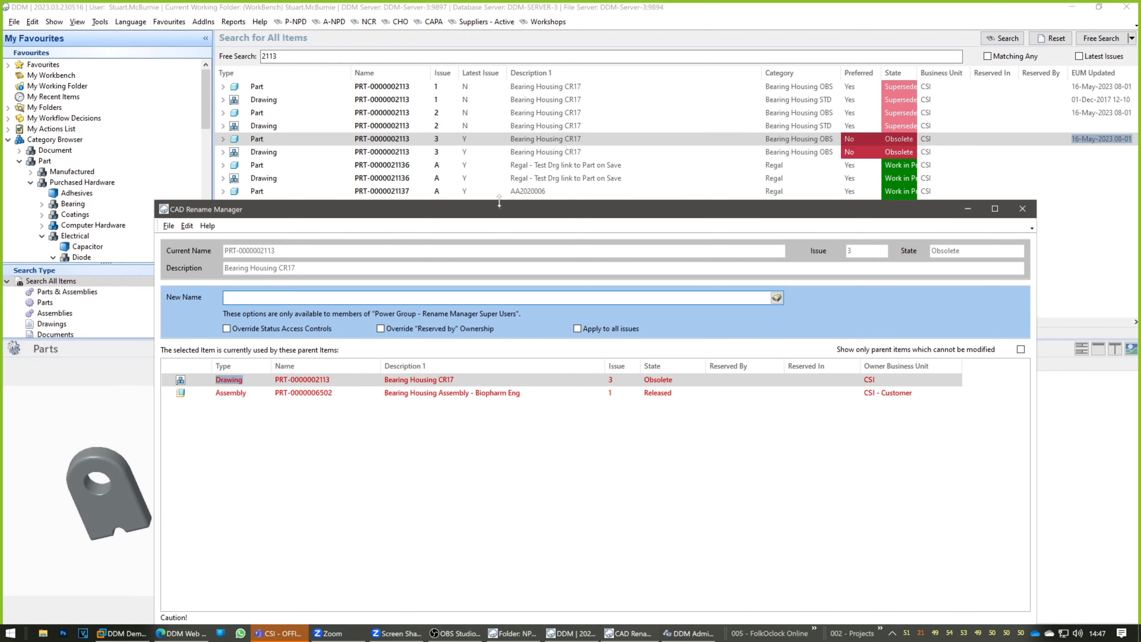
drag(500, 216, 516, 94)
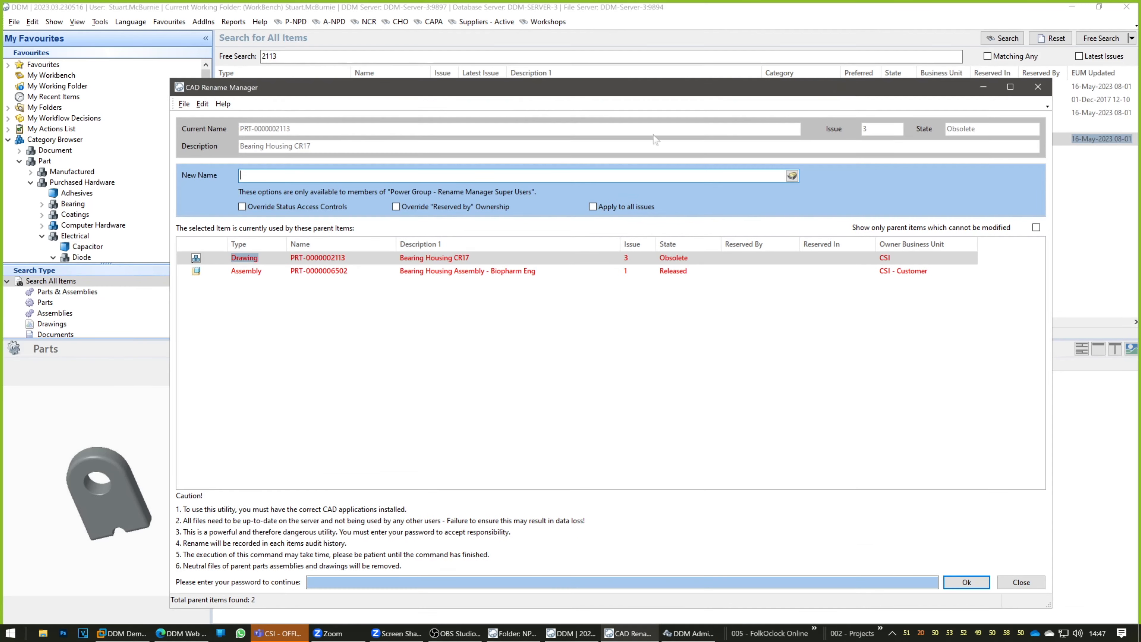
click(792, 176)
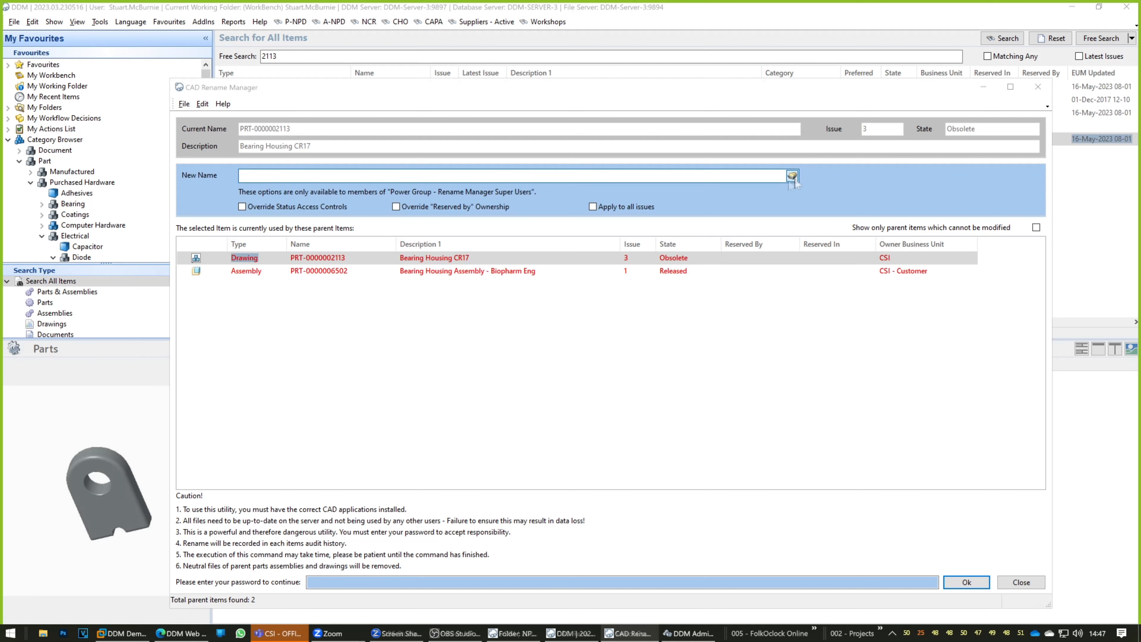
click(445, 250)
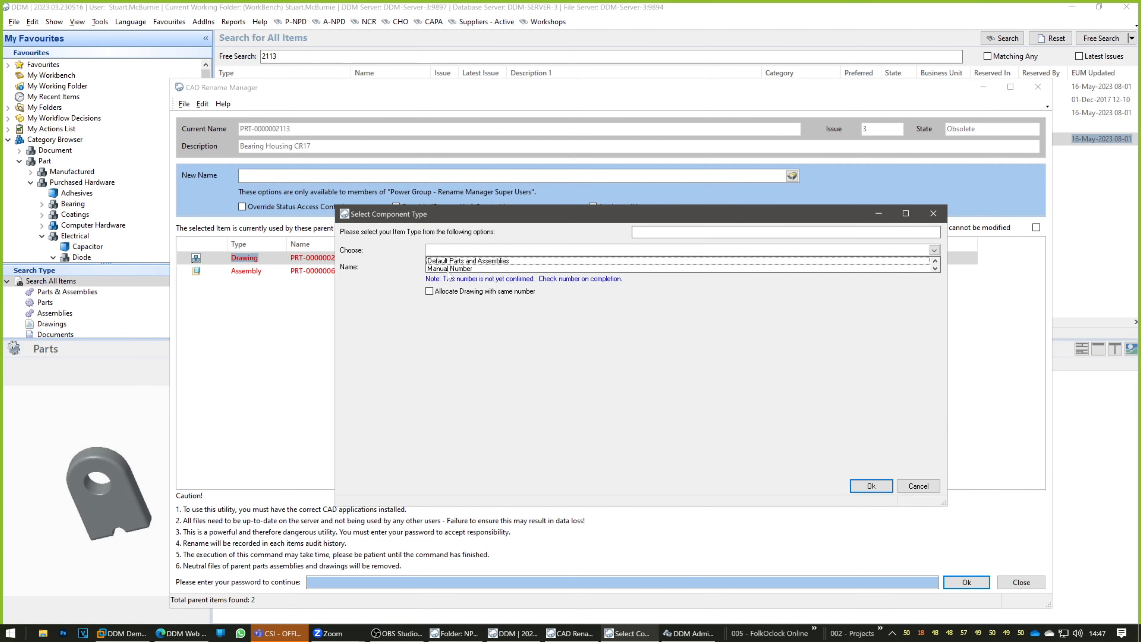
click(449, 269)
click(494, 266)
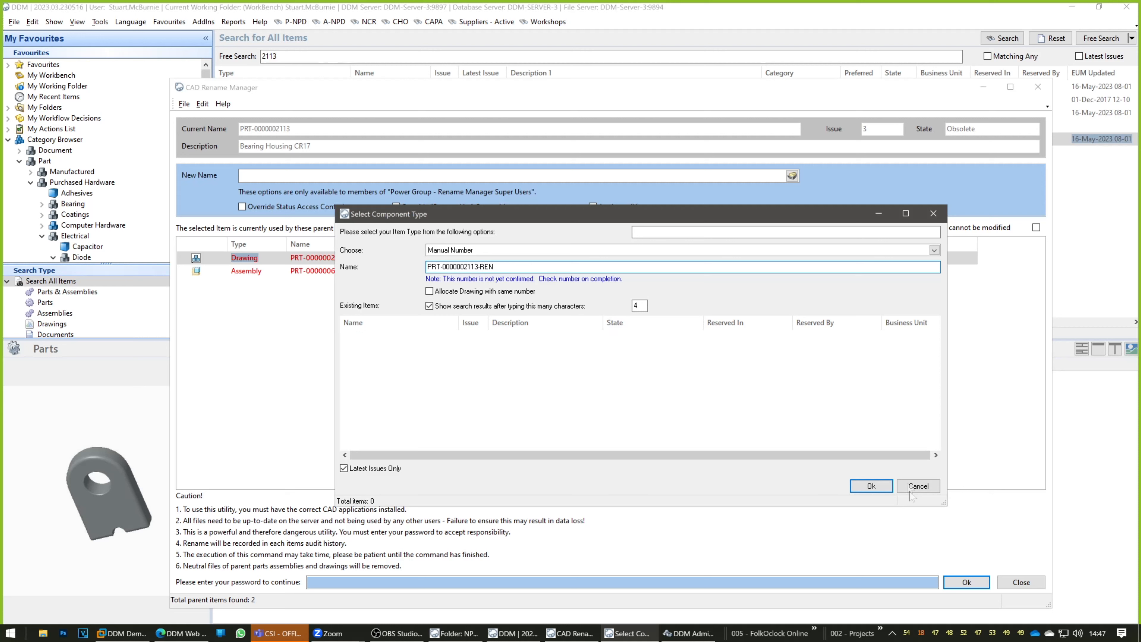
click(871, 486)
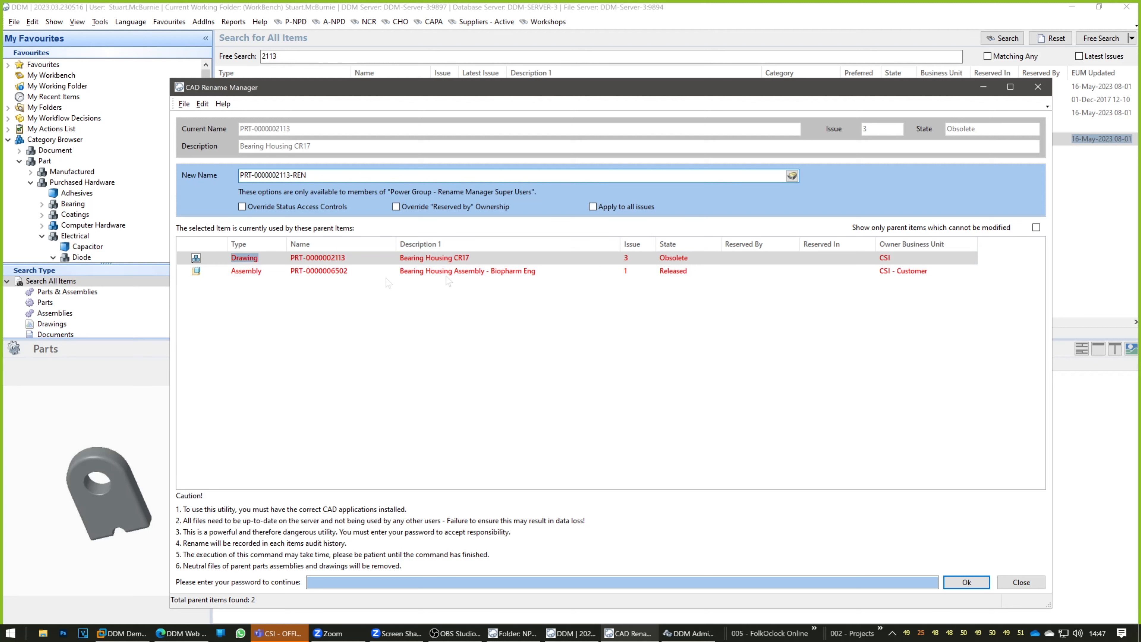
Apply the rename to all issues with both overrides on, then enter the password and submit
click(593, 206)
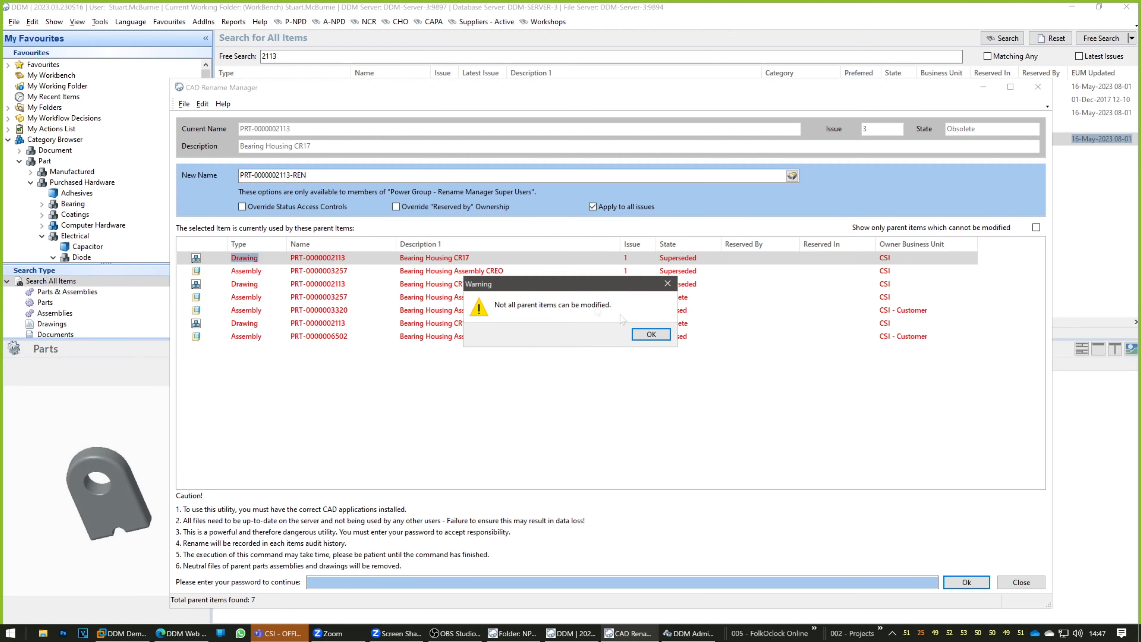
click(650, 334)
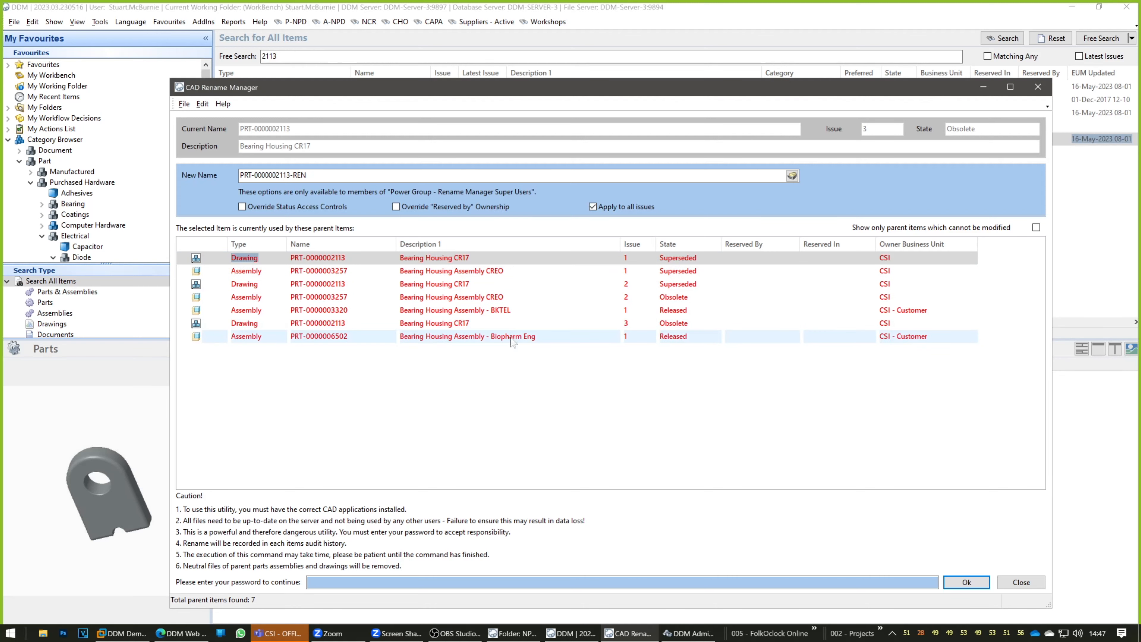
click(396, 207)
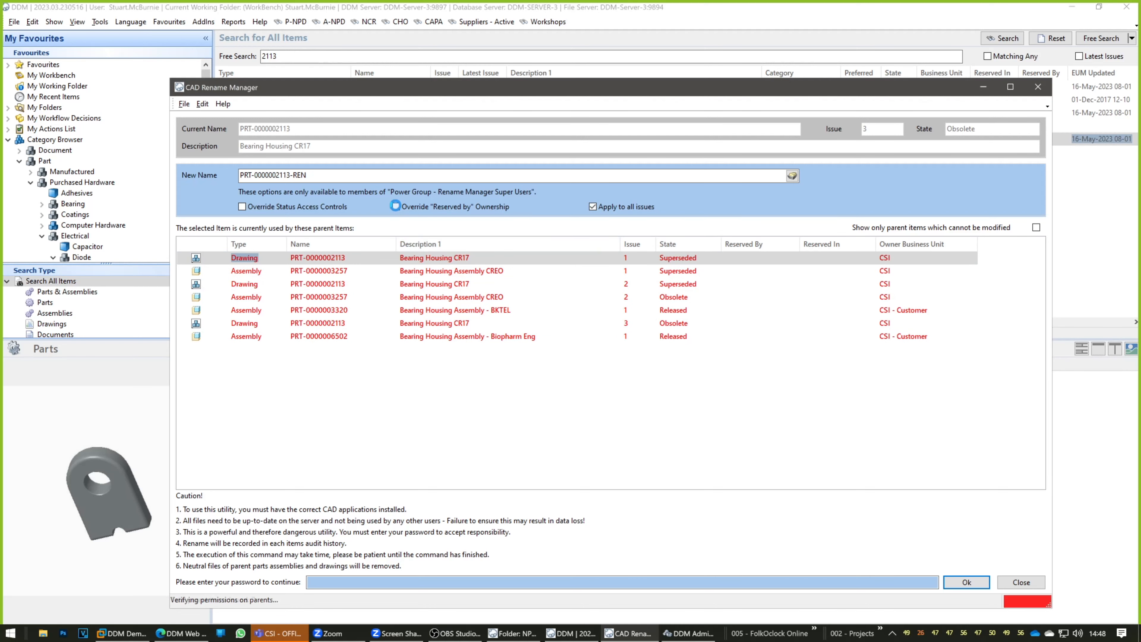
click(648, 334)
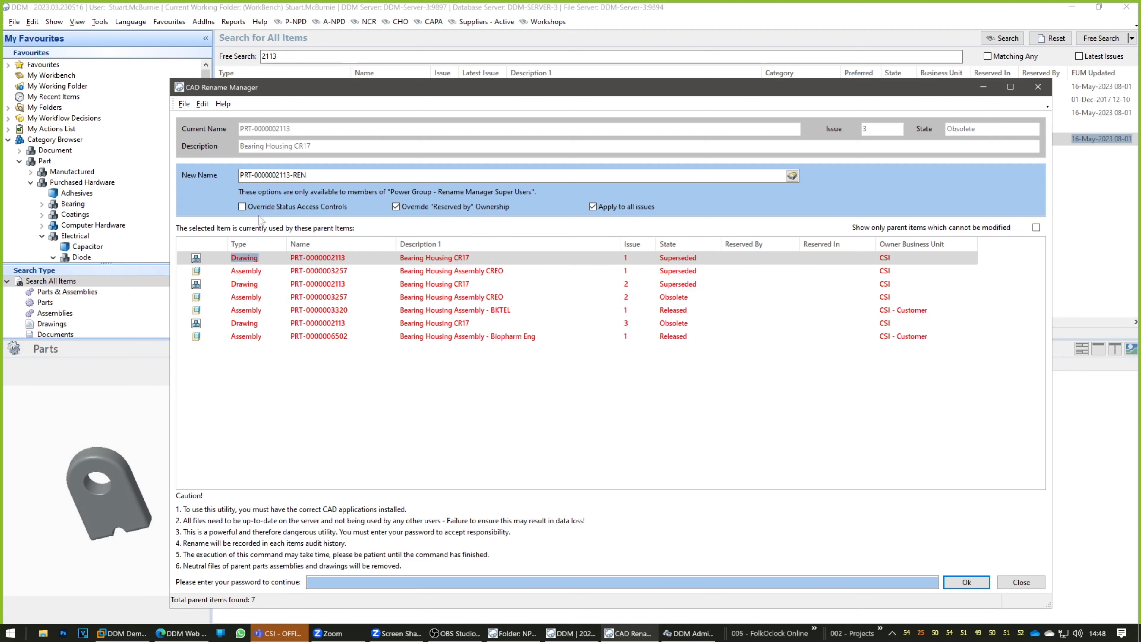
click(241, 207)
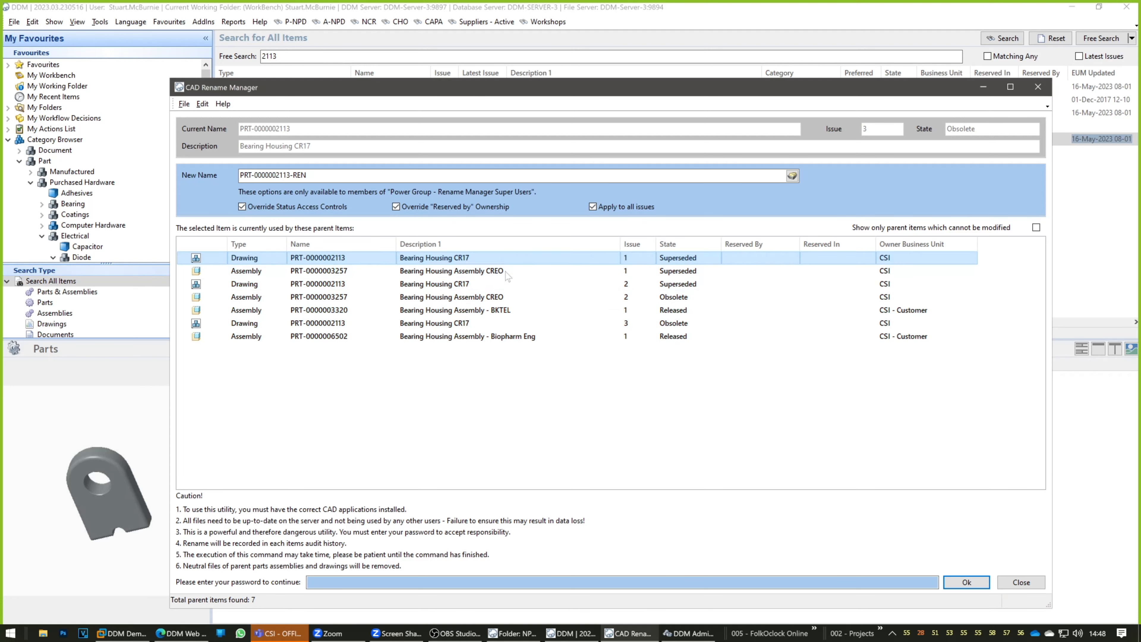
click(395, 581)
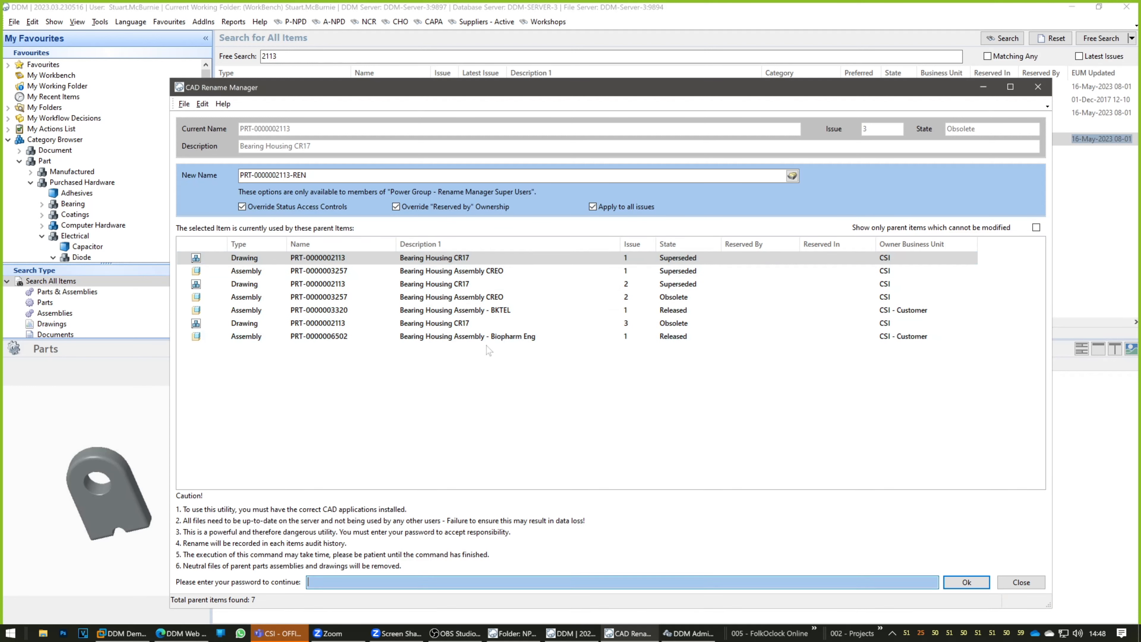
text(••••)
click(963, 584)
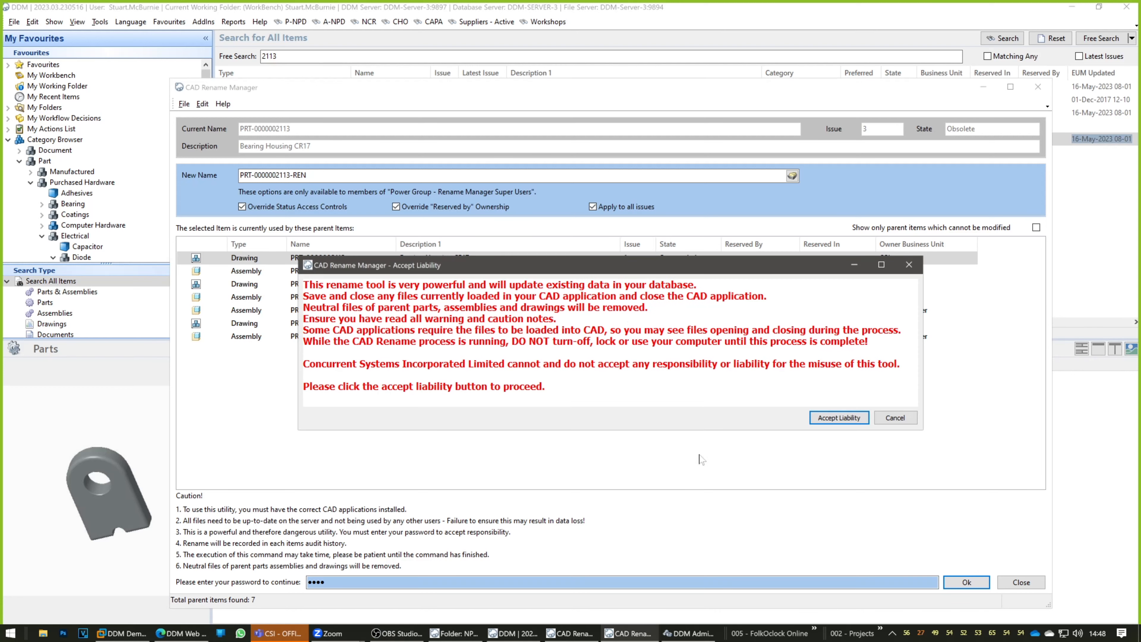
click(823, 417)
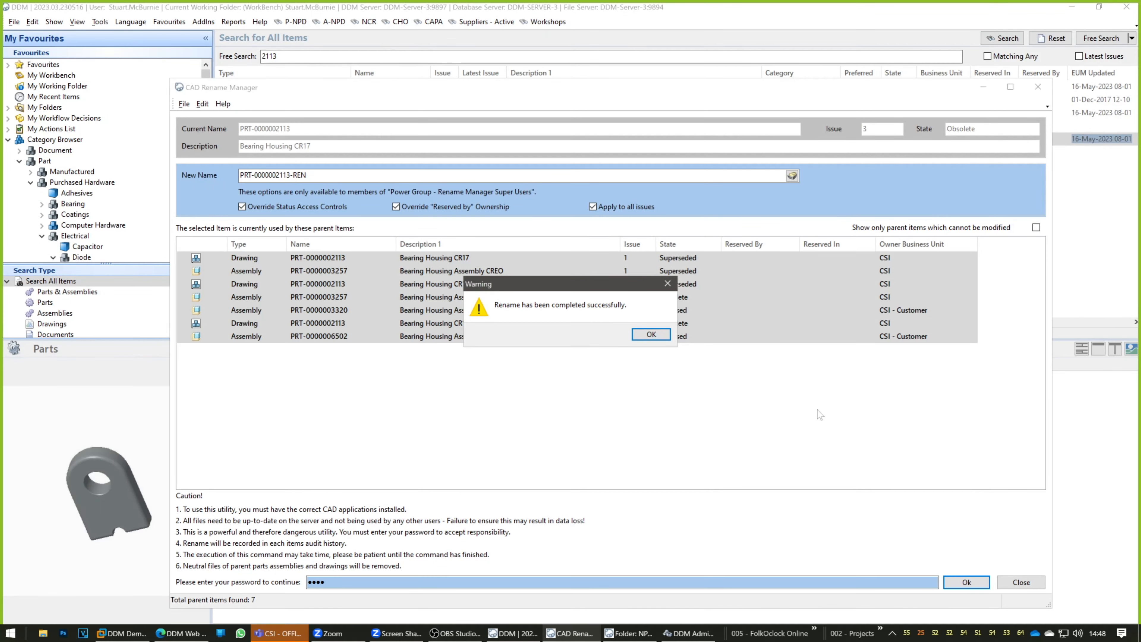
click(651, 334)
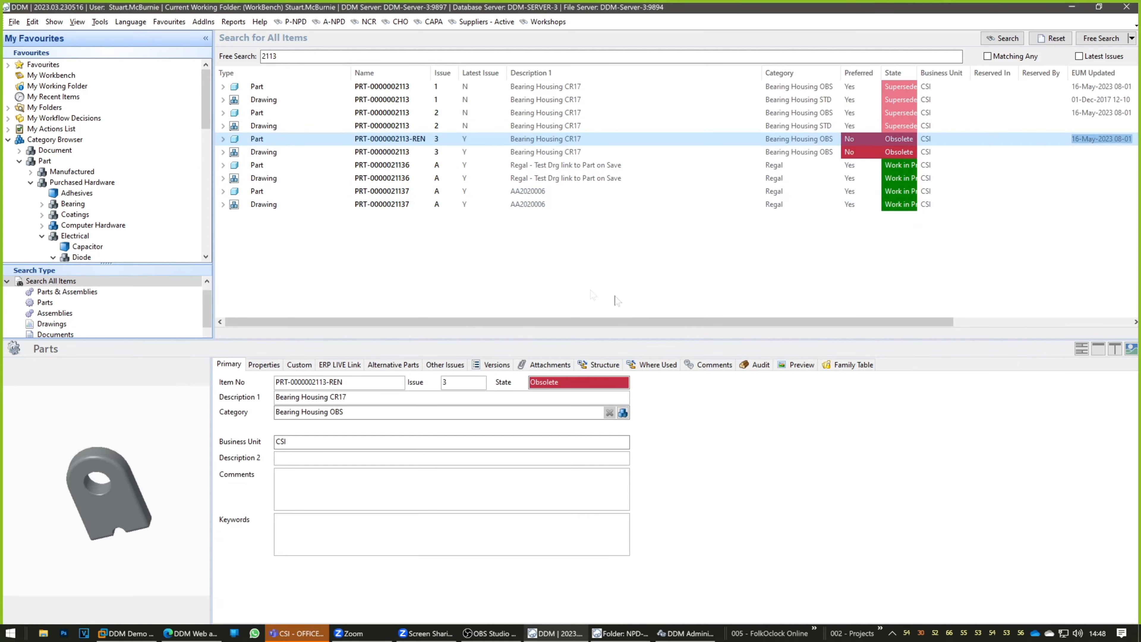
click(556, 290)
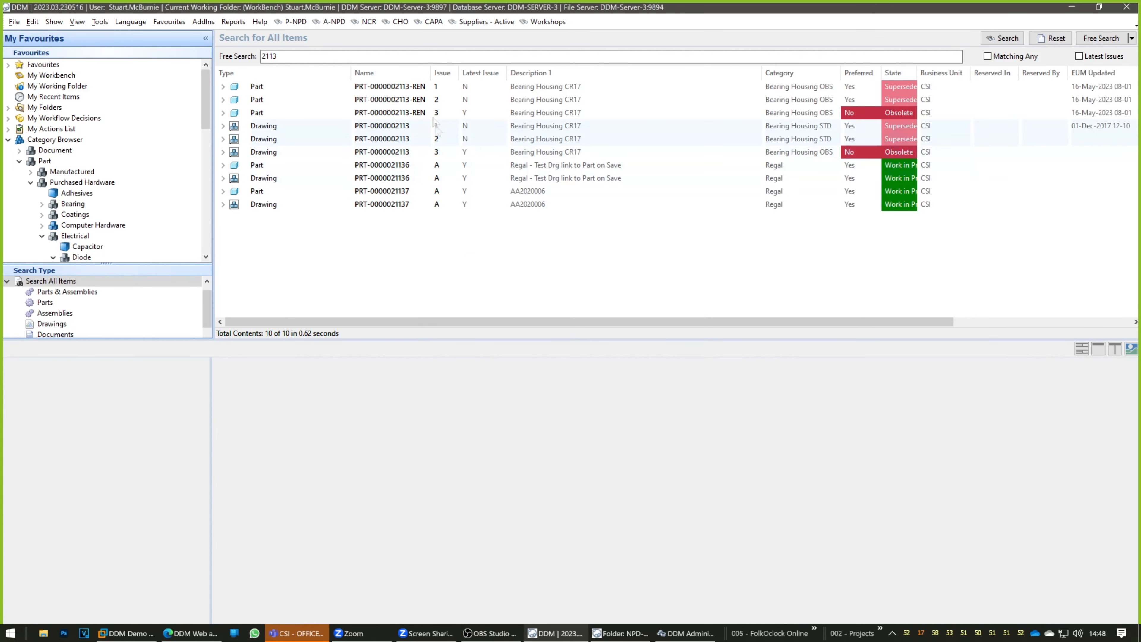
click(425, 88)
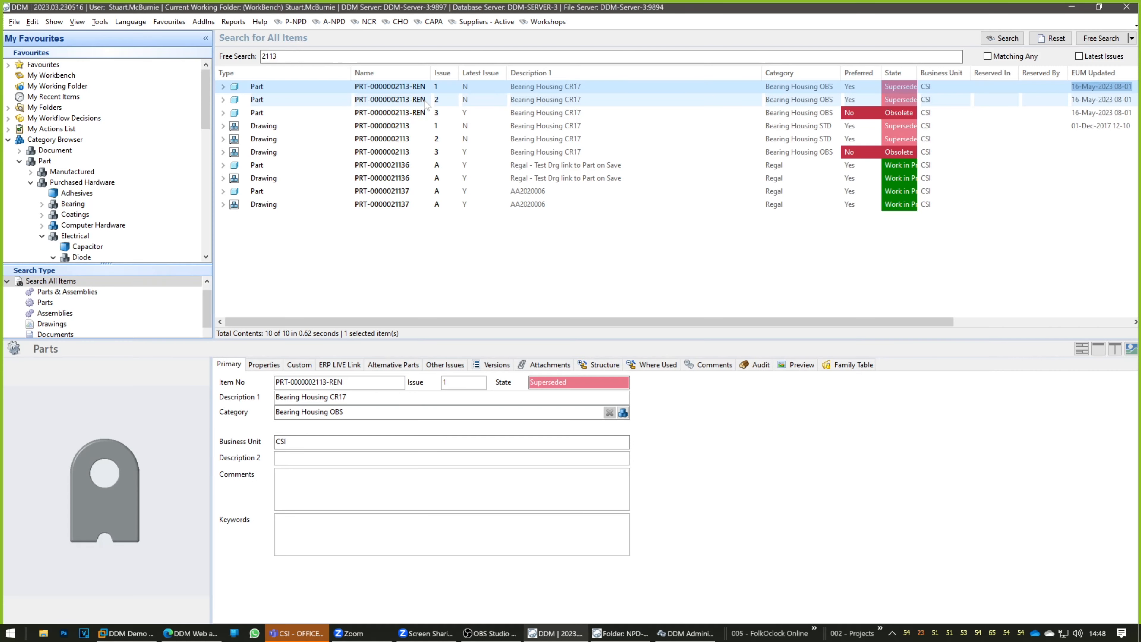
ctrl+click(425, 100)
ctrl+click(425, 110)
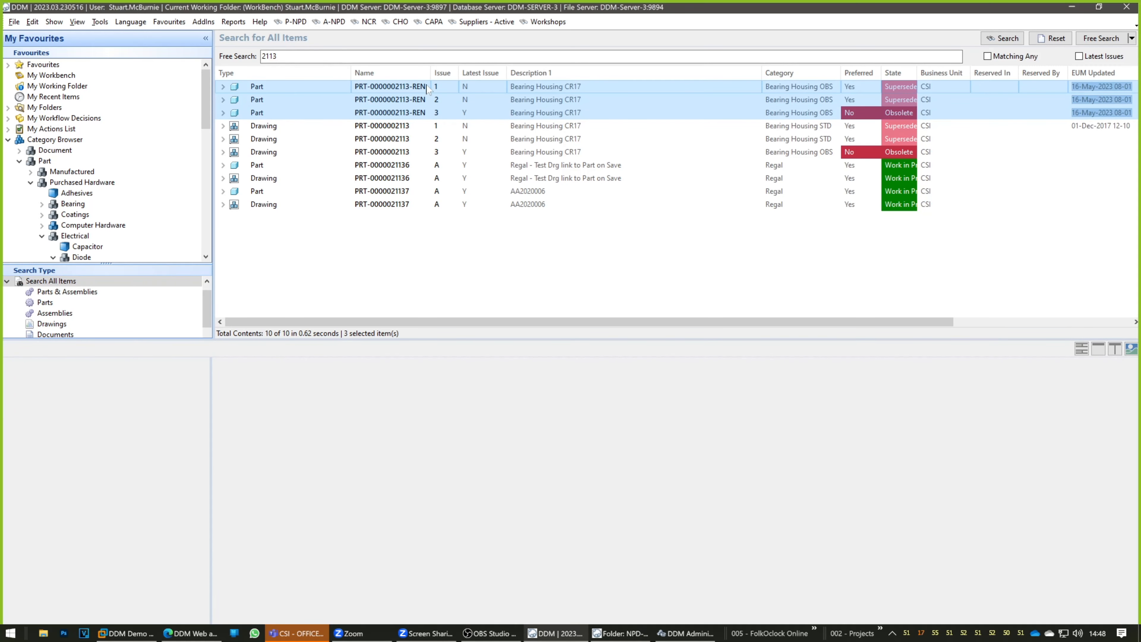
click(264, 114)
click(656, 365)
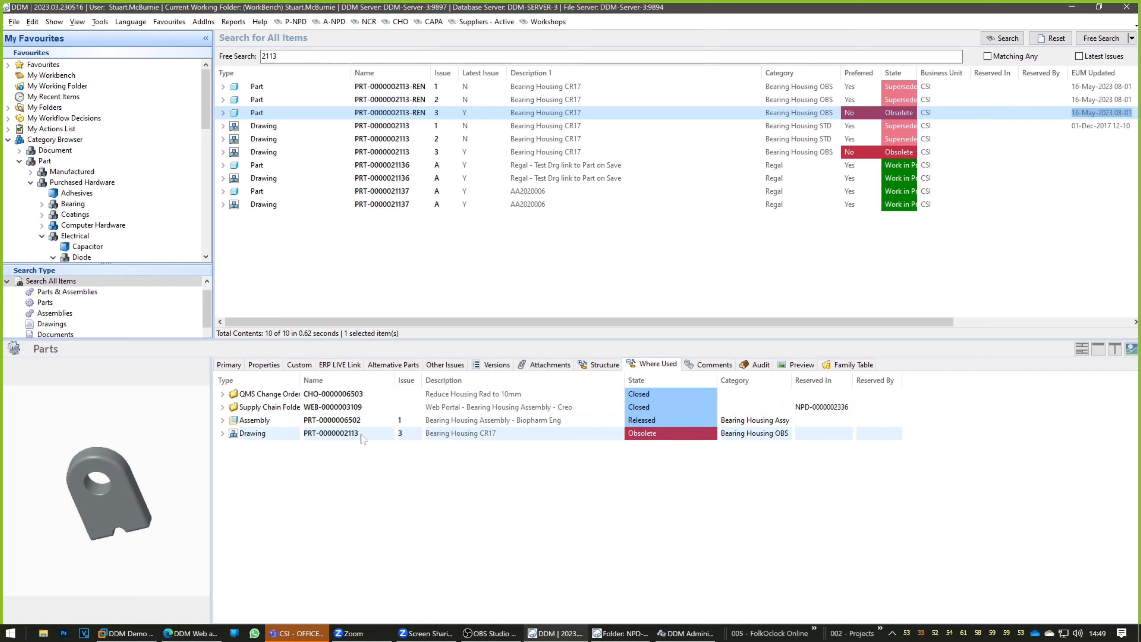
click(265, 100)
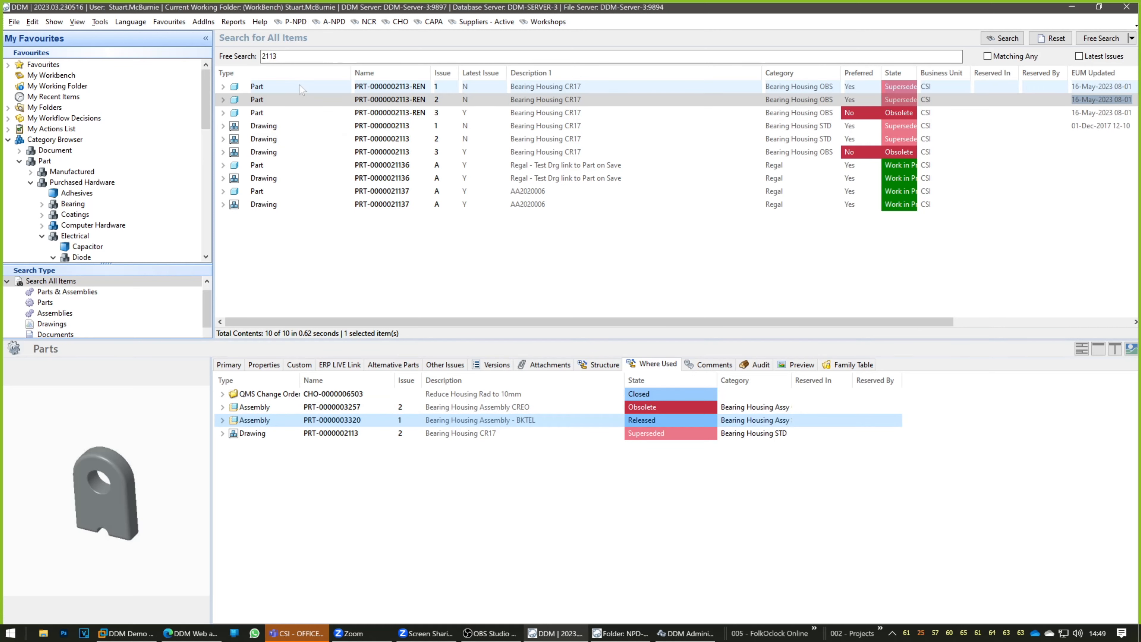
key(Up)
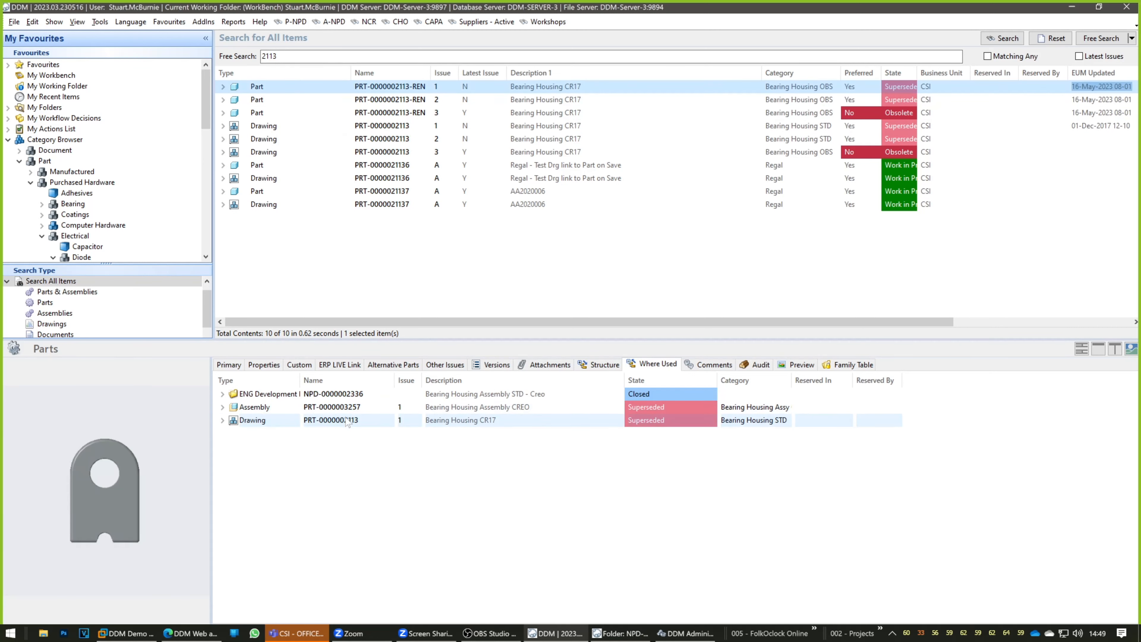
click(223, 87)
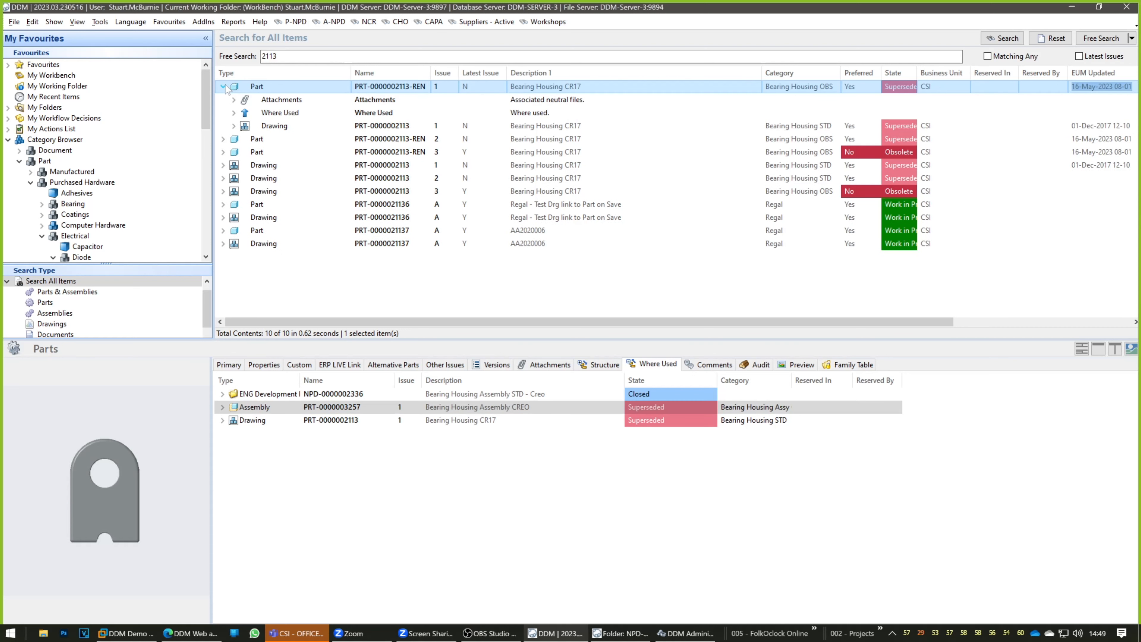
click(234, 113)
click(245, 125)
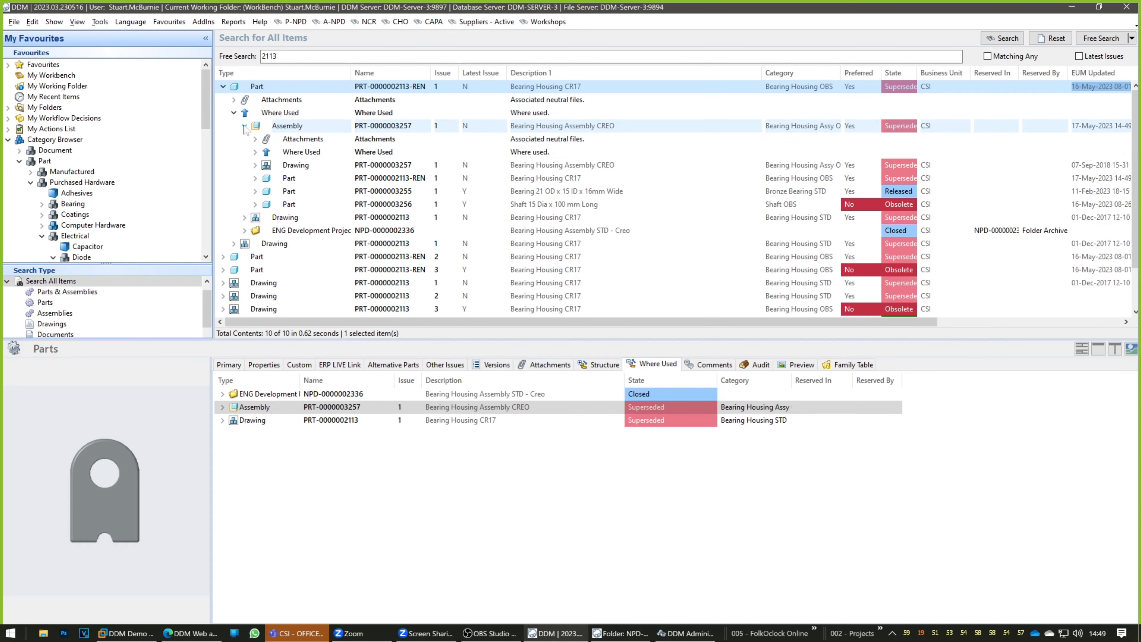
click(395, 178)
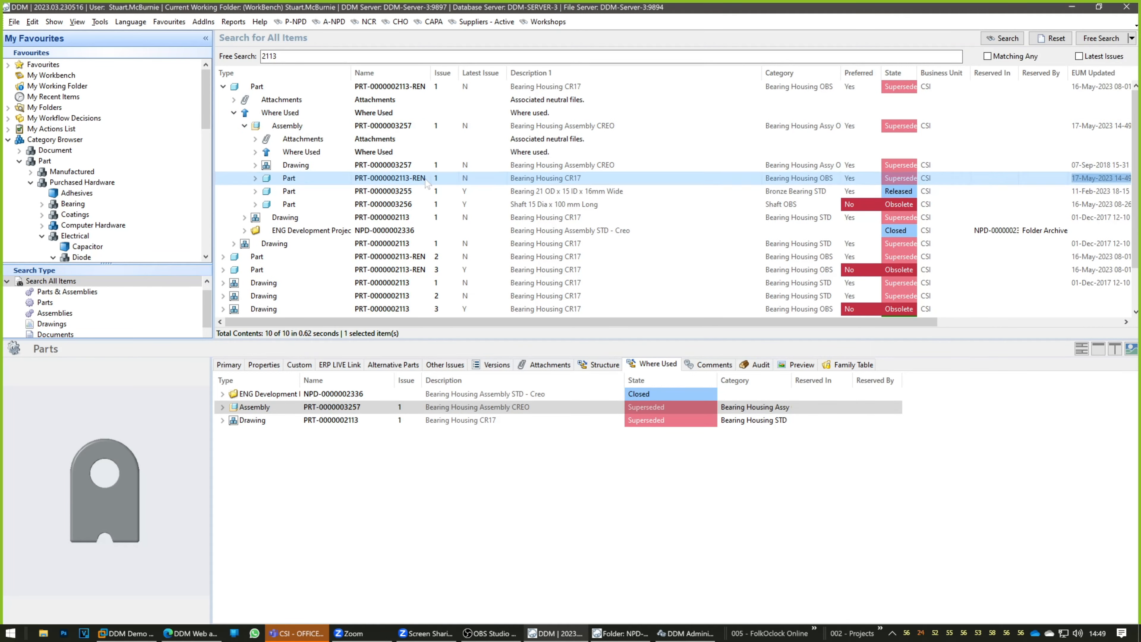
ctrl+click(413, 126)
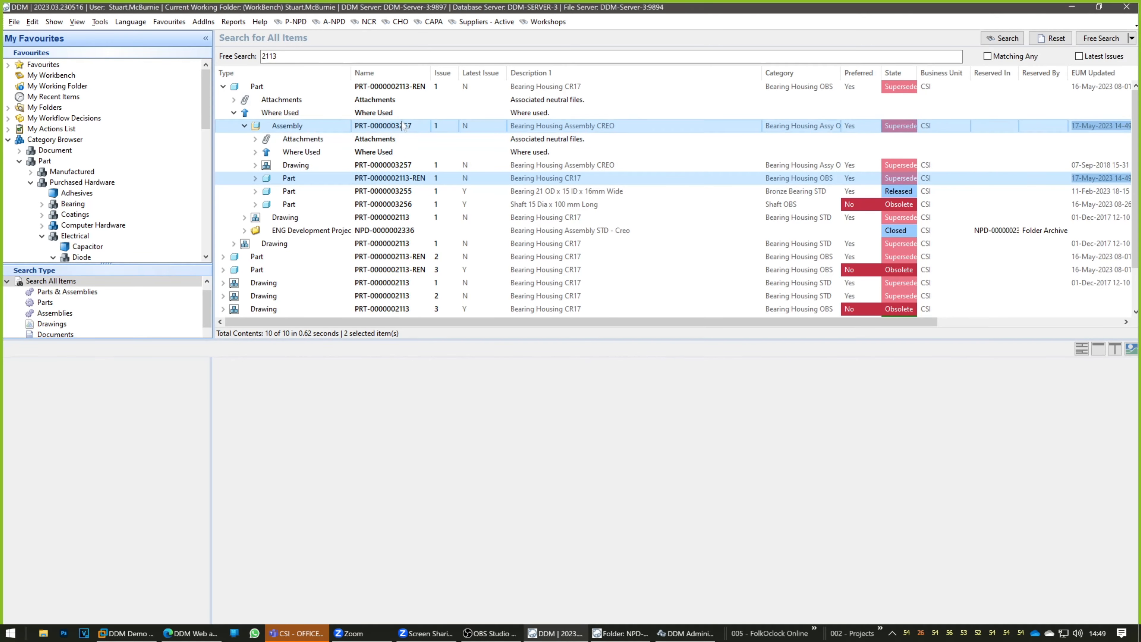
click(245, 126)
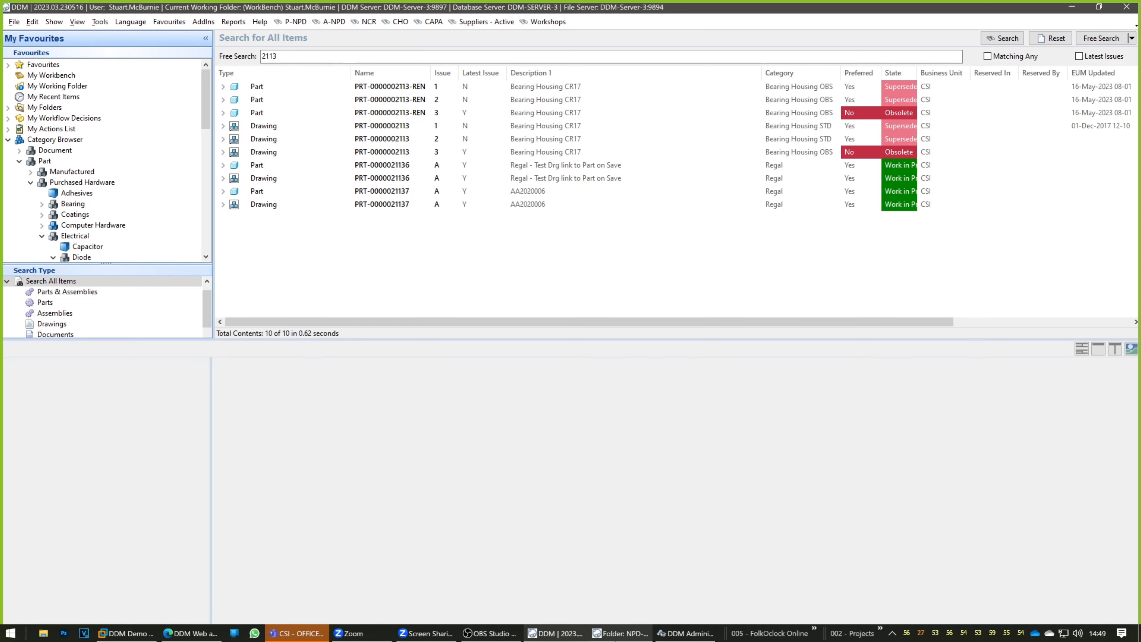
click(621, 633)
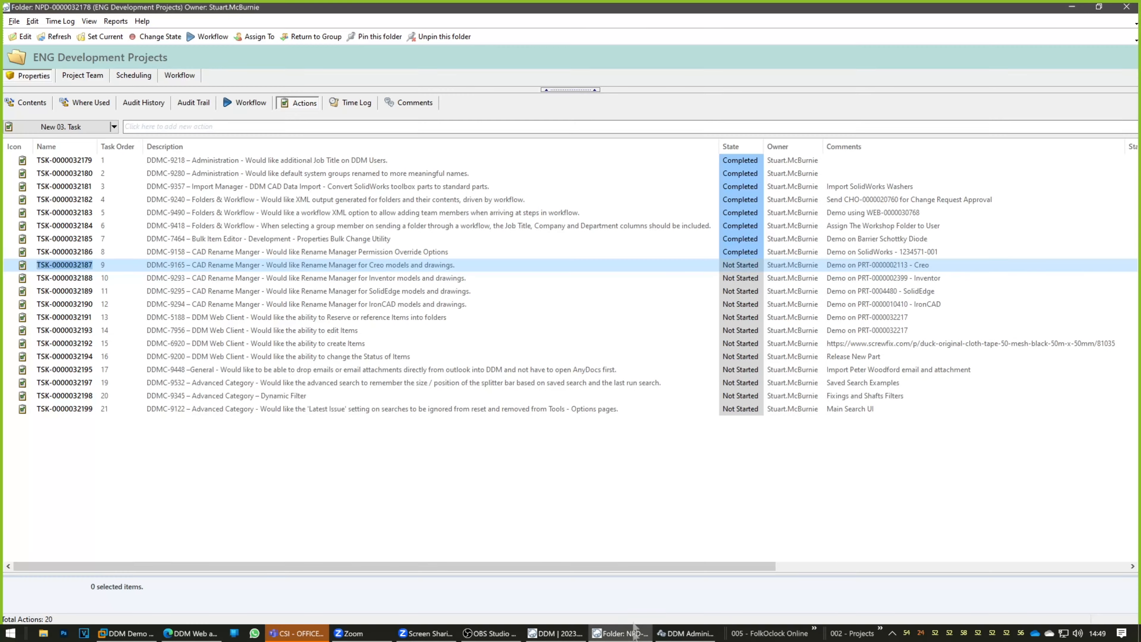
Mark task 9, the Creo rename request, as Completed in the ENG Development Projects folder
click(749, 269)
click(749, 269)
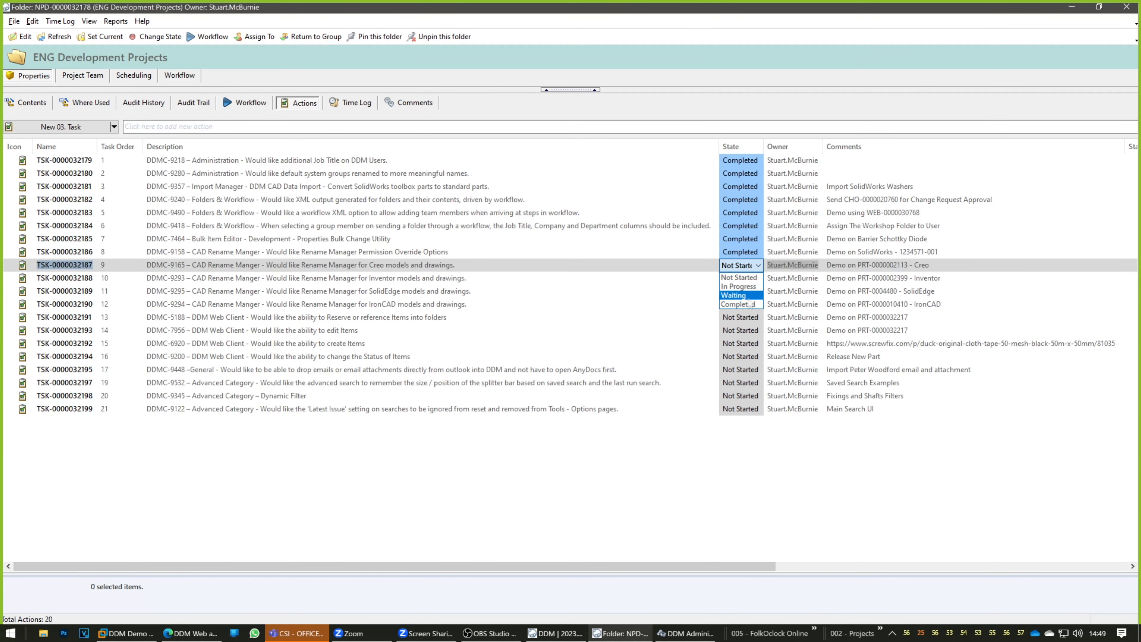
click(737, 304)
click(711, 283)
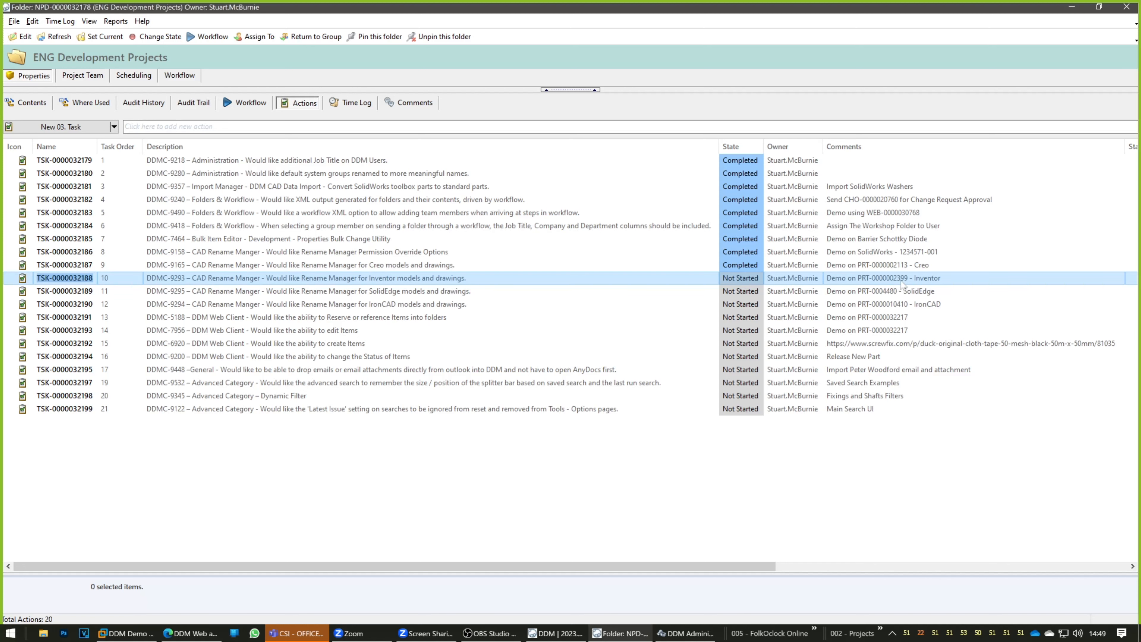
click(555, 633)
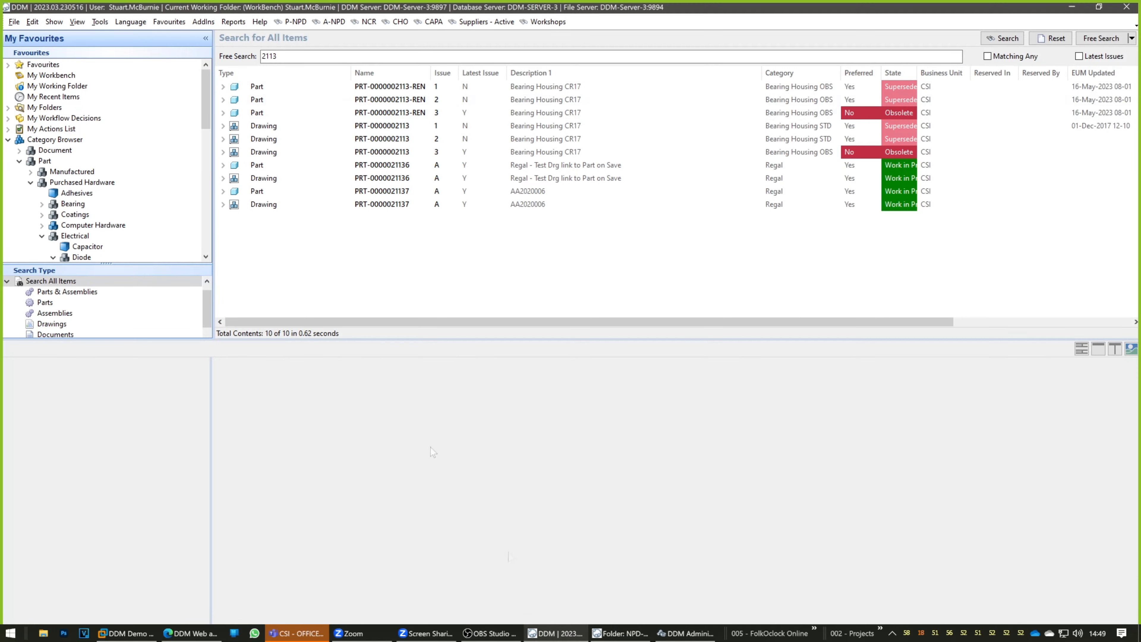
text(2)
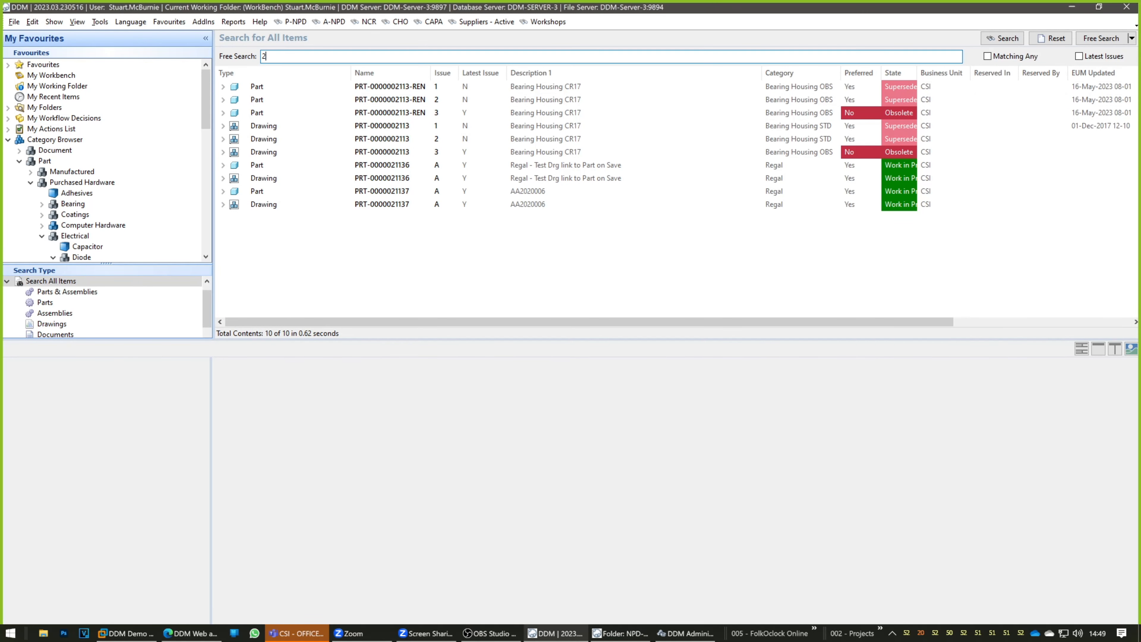
key(Return)
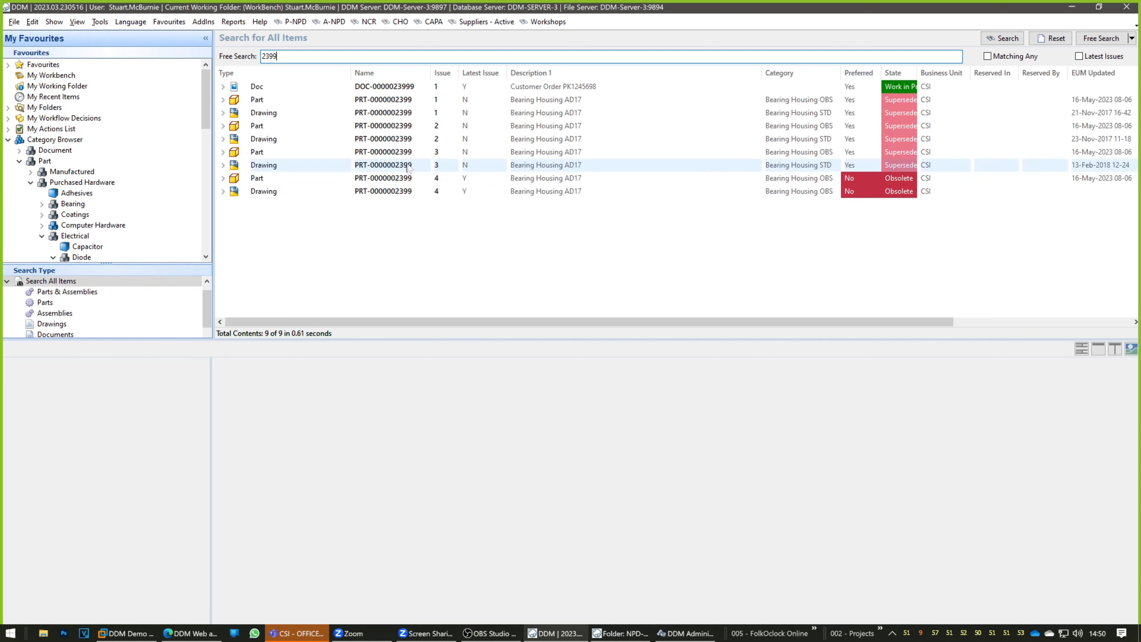
click(401, 179)
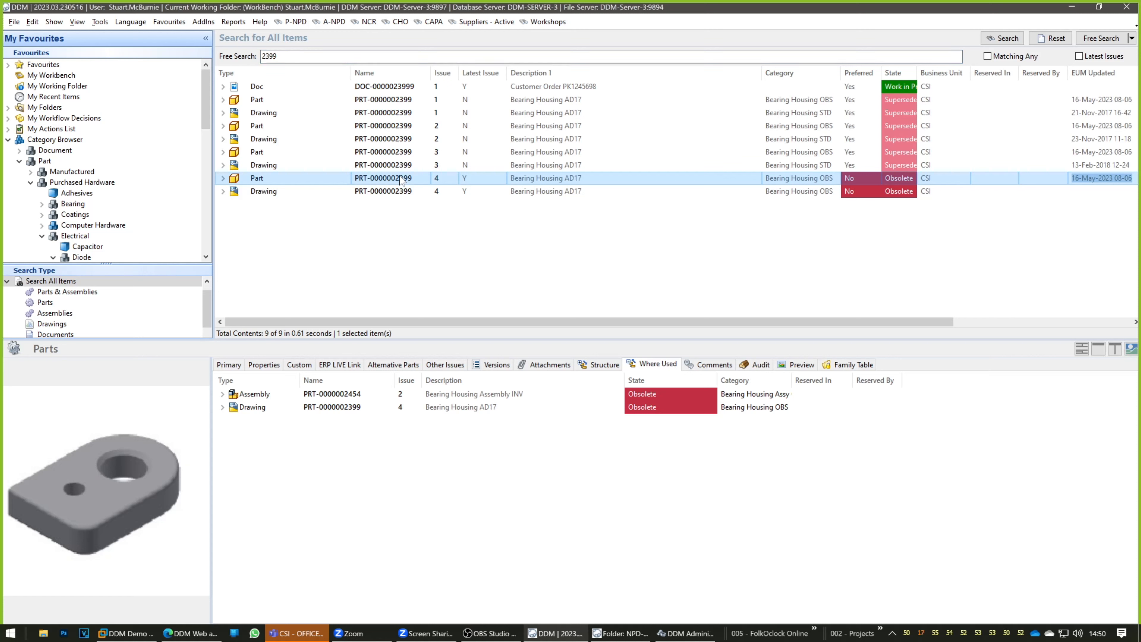
right_click(401, 180)
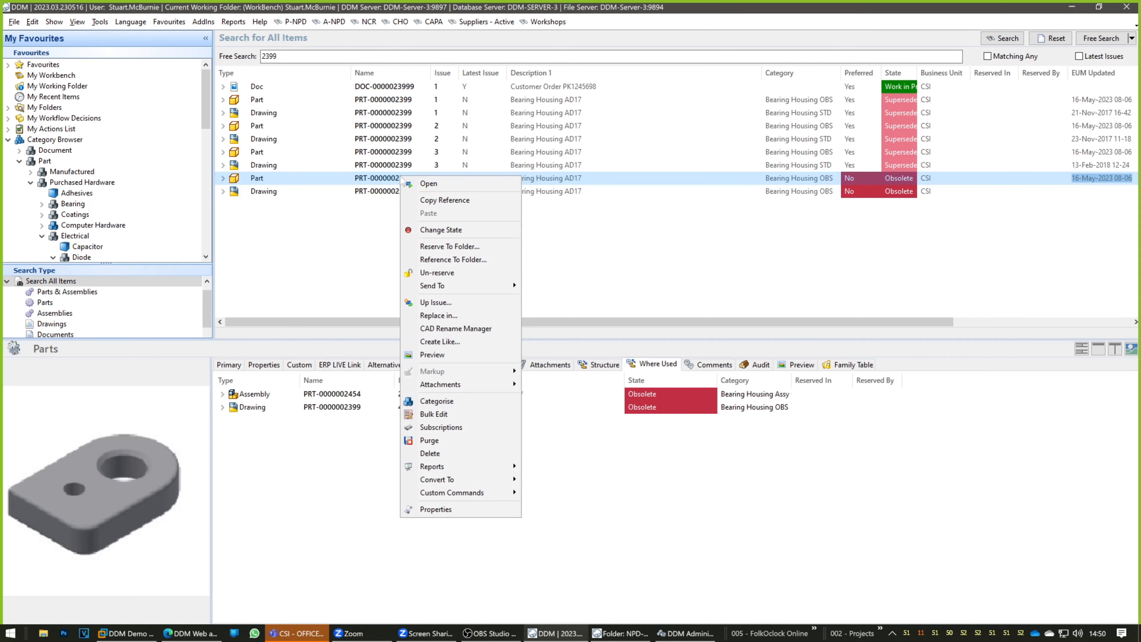
click(460, 328)
click(650, 341)
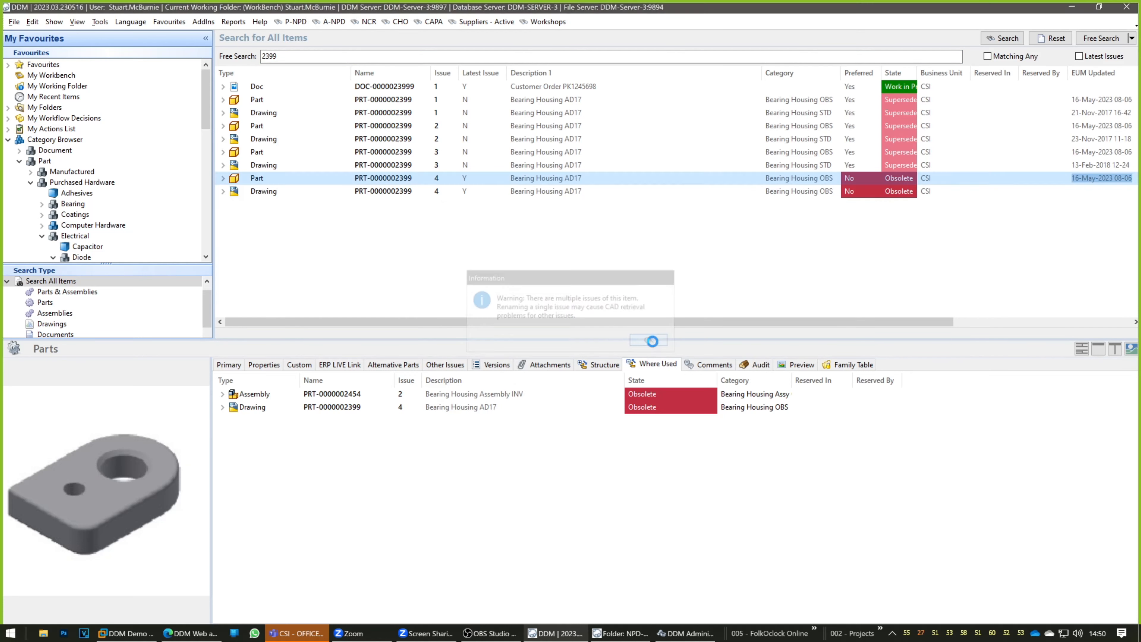
click(650, 341)
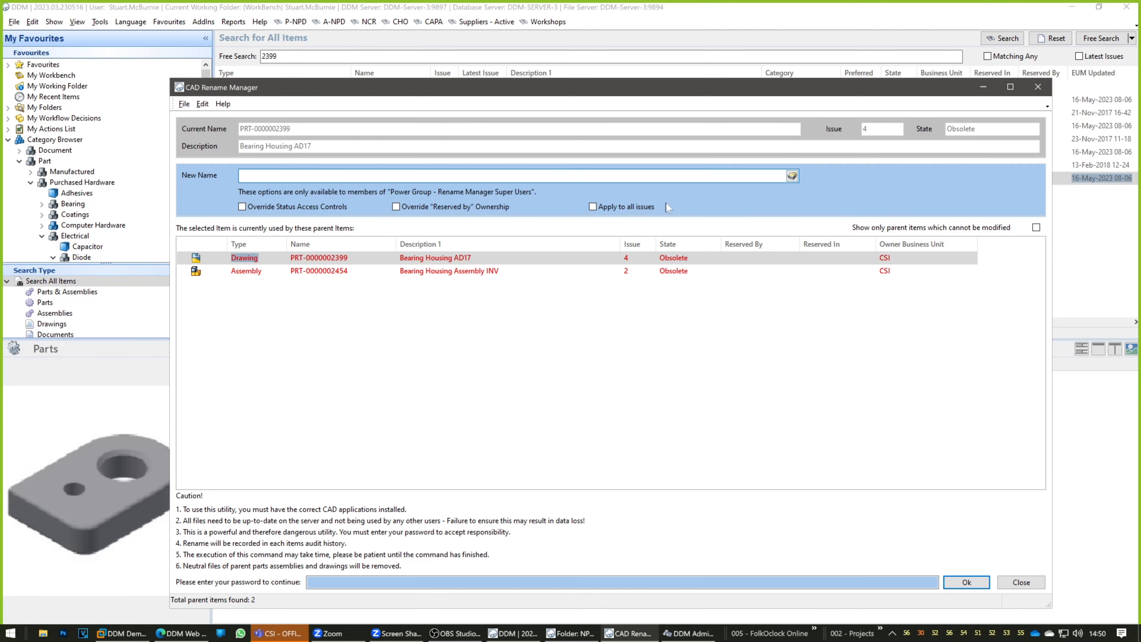
click(593, 207)
click(651, 334)
click(792, 175)
click(450, 250)
click(451, 269)
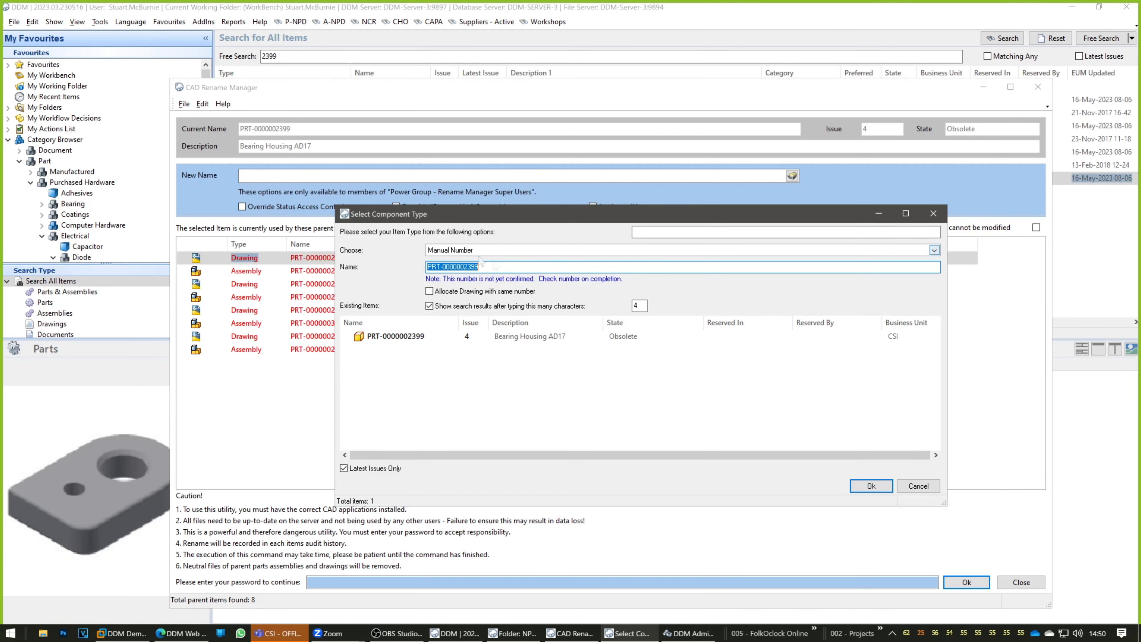
click(484, 267)
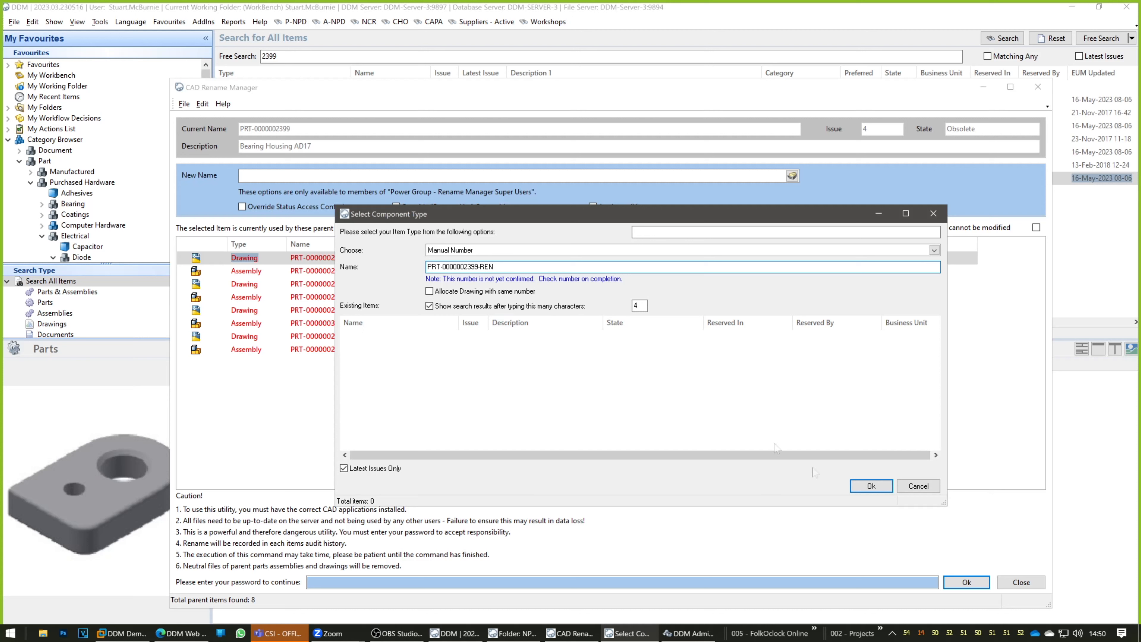
click(871, 485)
Enable both parent-item overrides, run the rename, accept liability and acknowledge completion
click(242, 207)
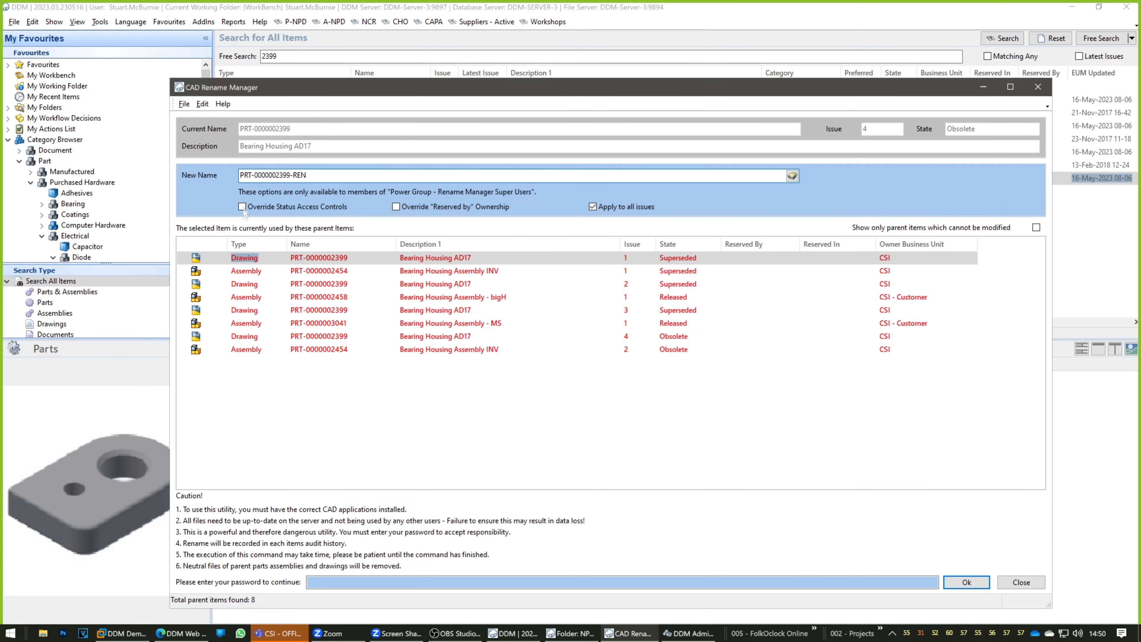
click(651, 334)
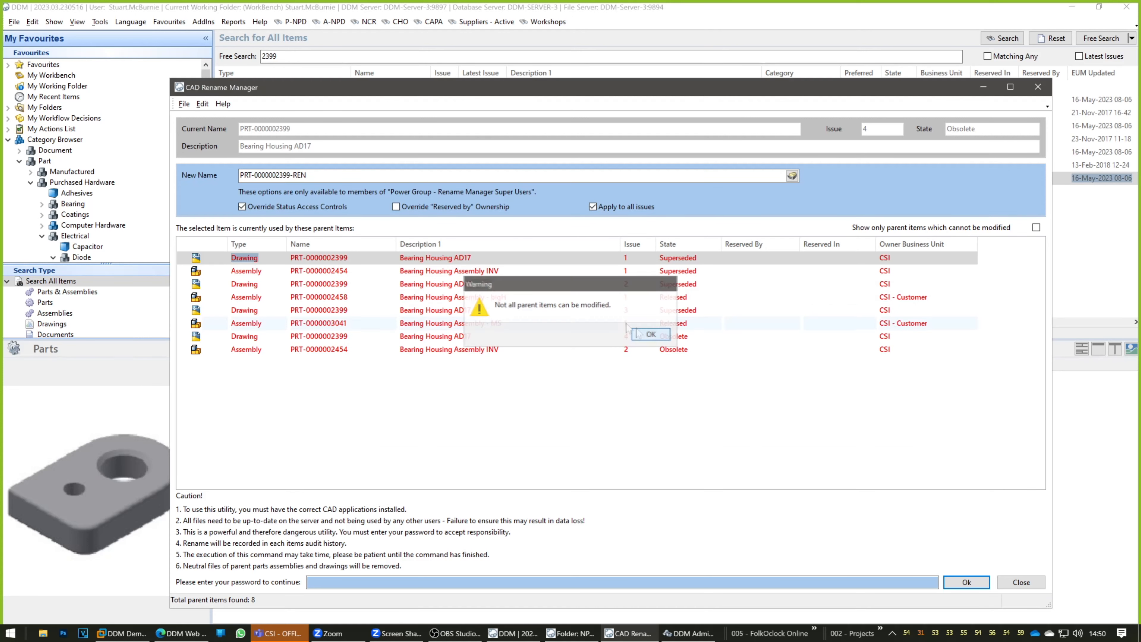
click(396, 207)
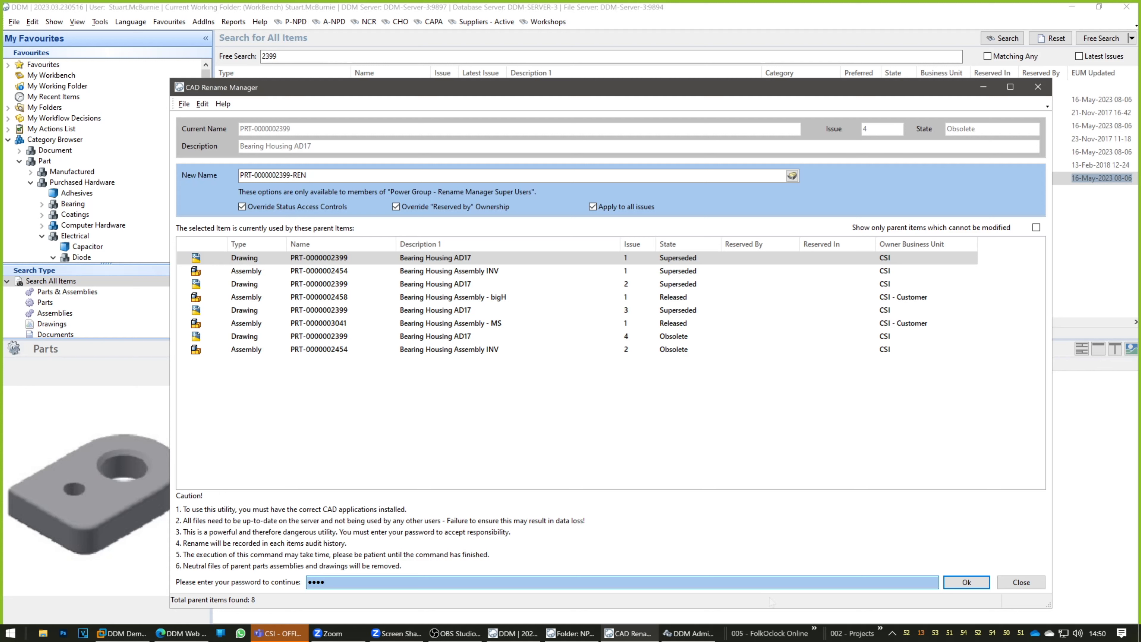
click(970, 583)
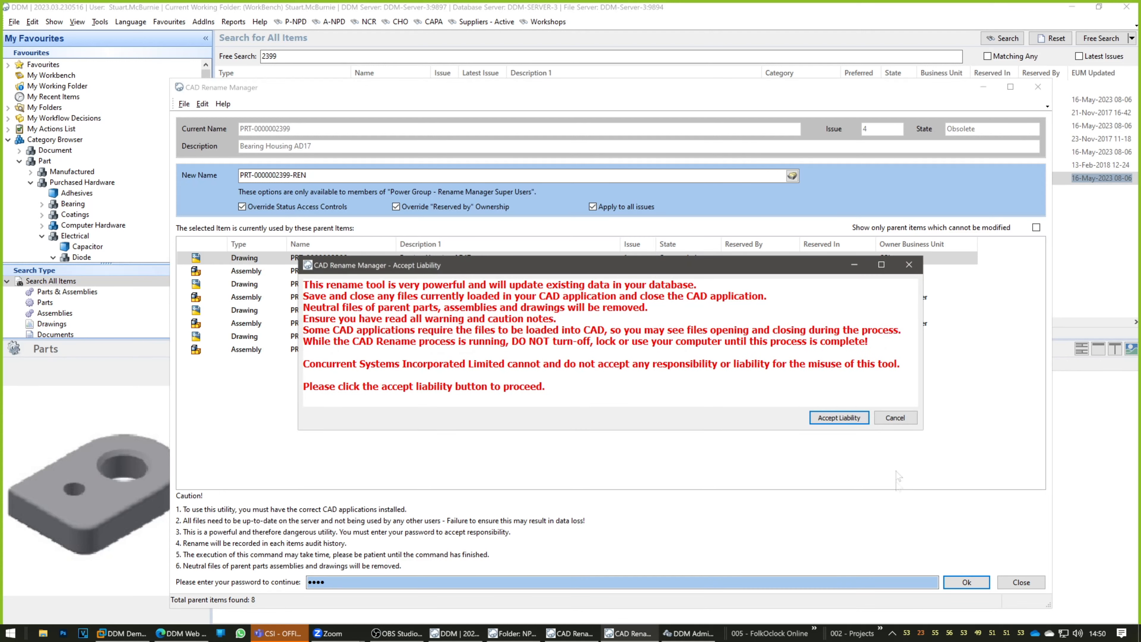
click(847, 418)
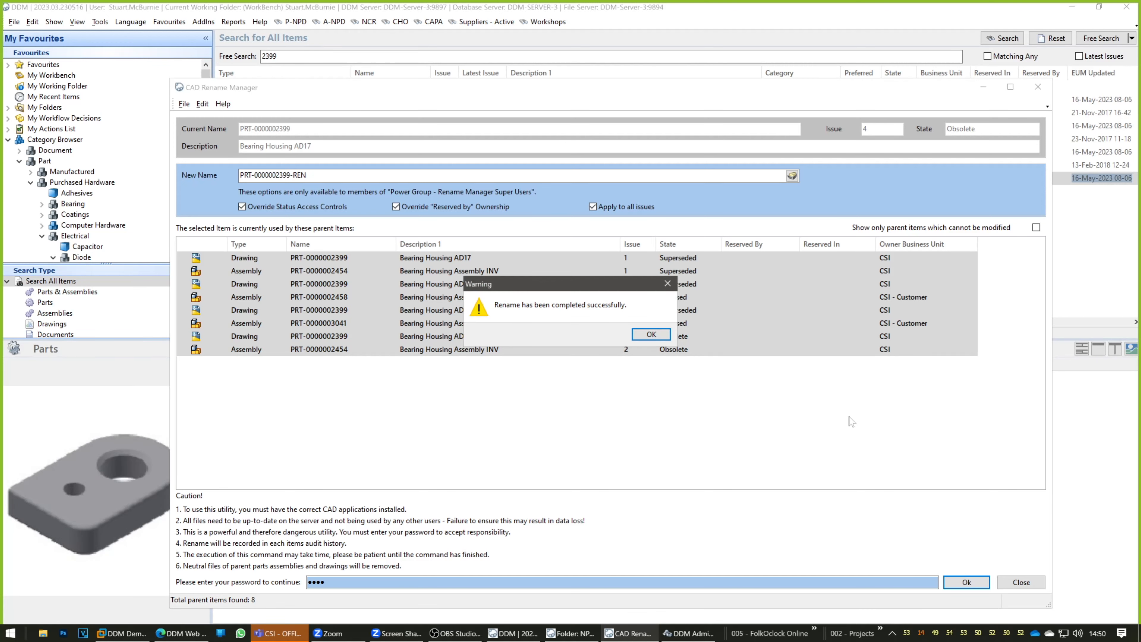
click(651, 334)
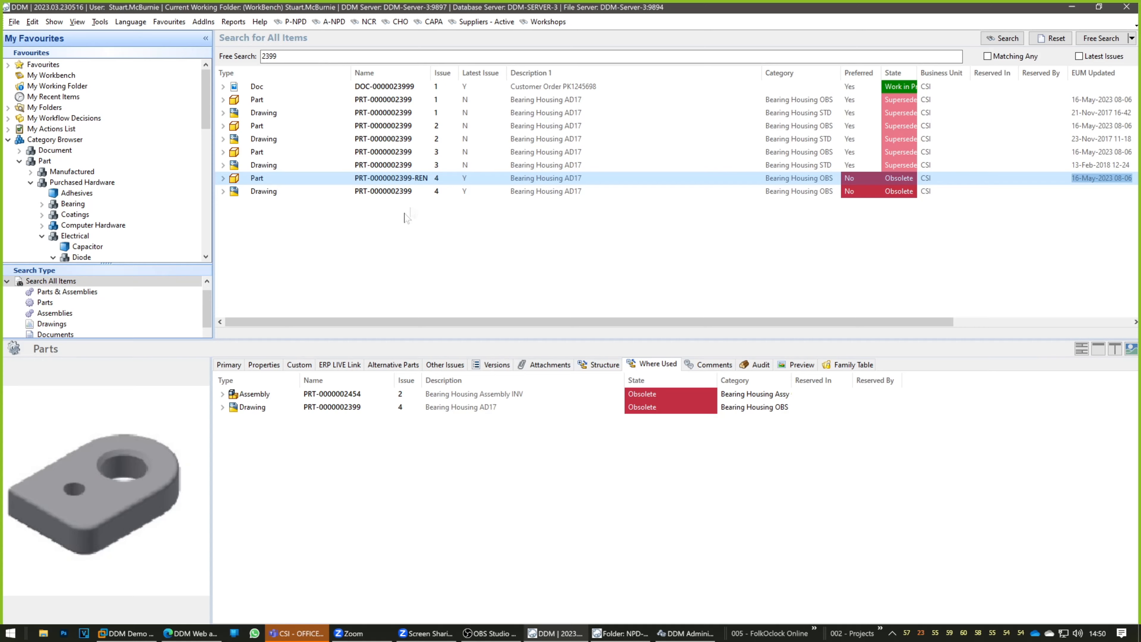
key(F5)
click(433, 99)
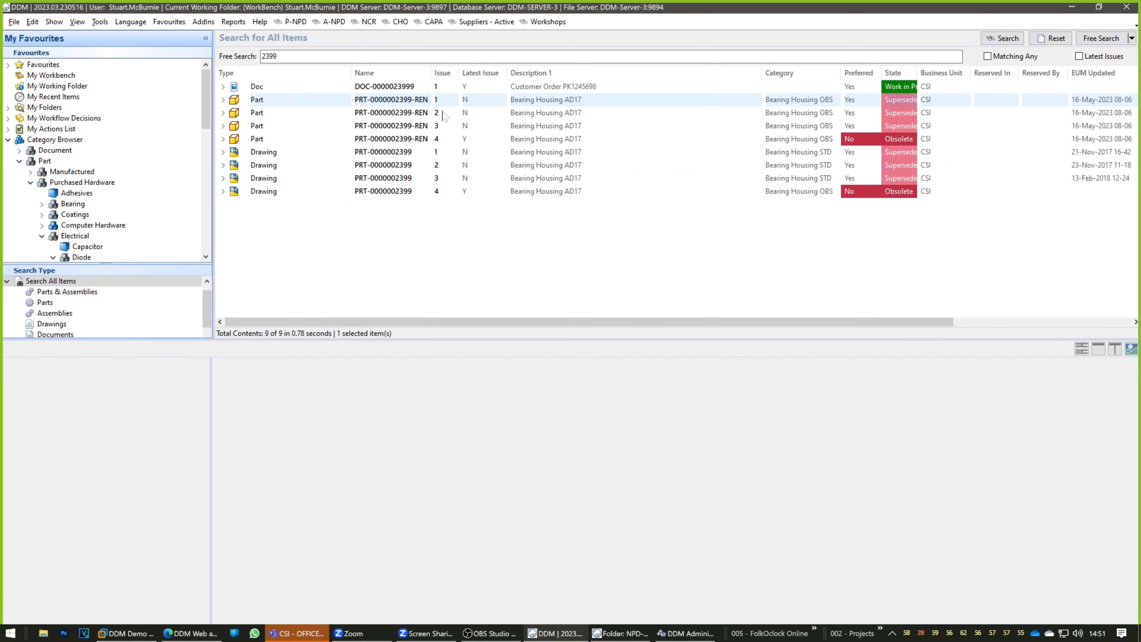
shift+click(447, 138)
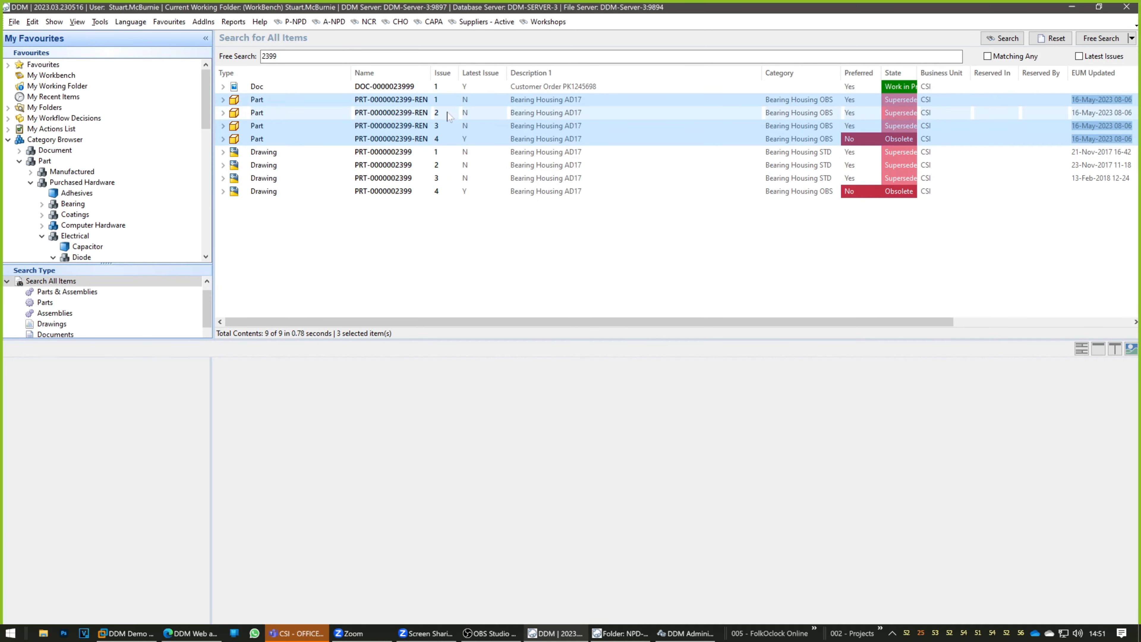
drag(430, 72, 448, 72)
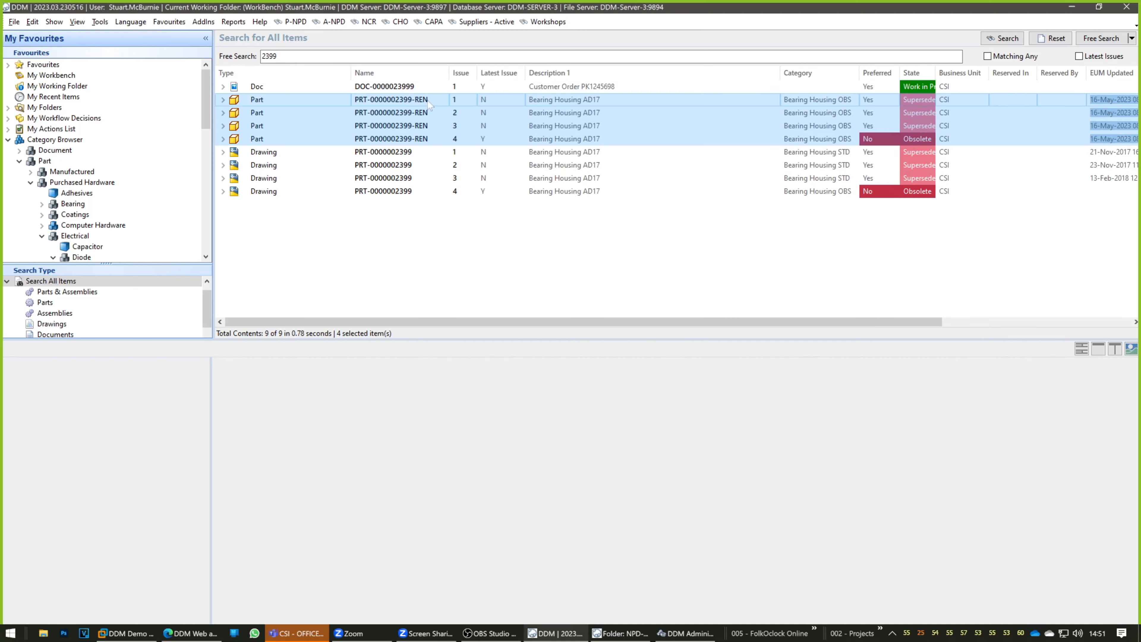
click(435, 139)
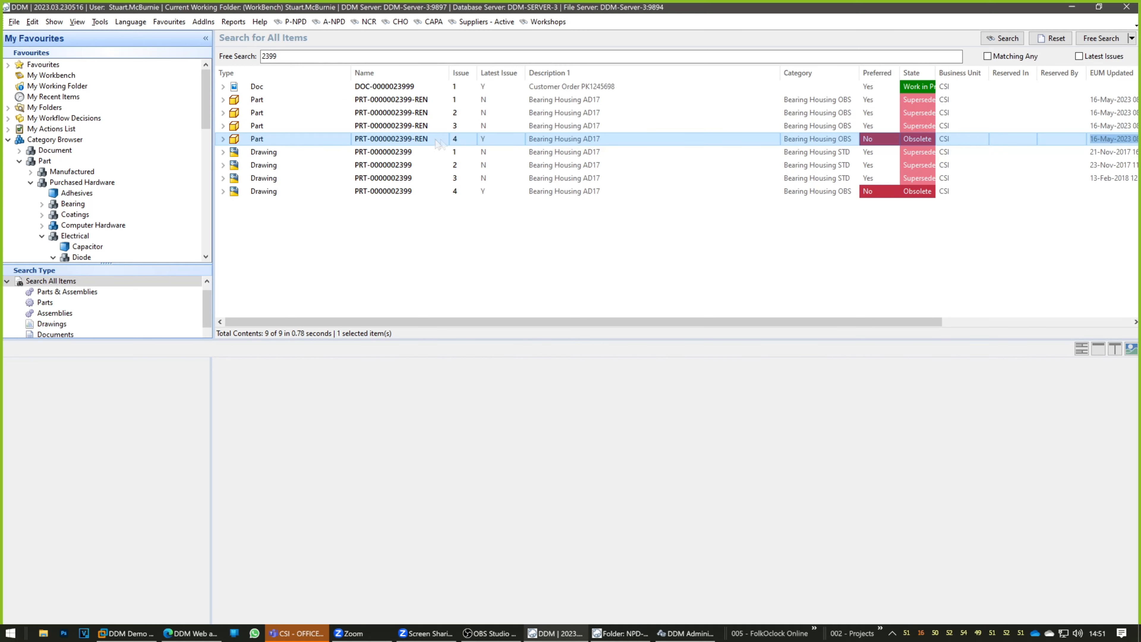
click(463, 129)
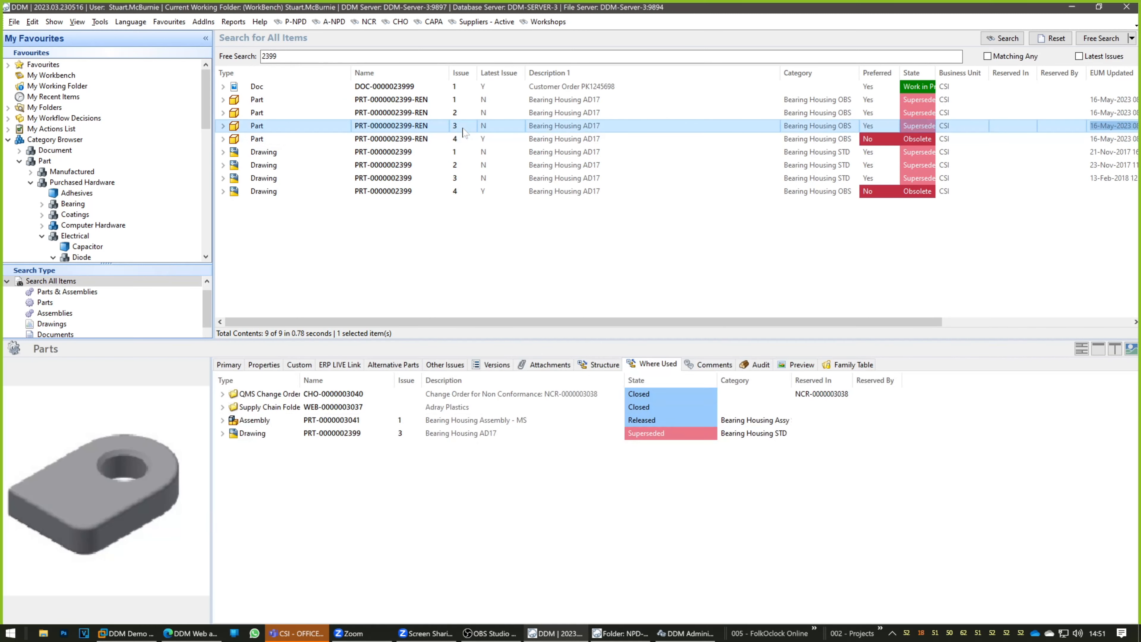
click(464, 139)
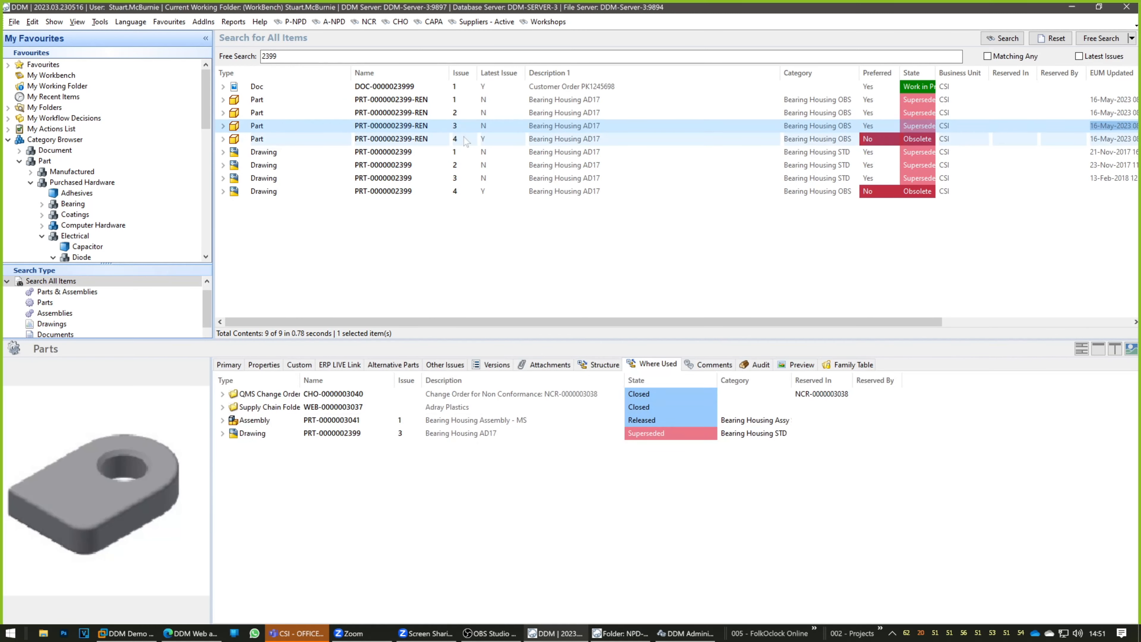
Review the part's audit history, including the 16-May Rename and EUM Update entries
click(759, 365)
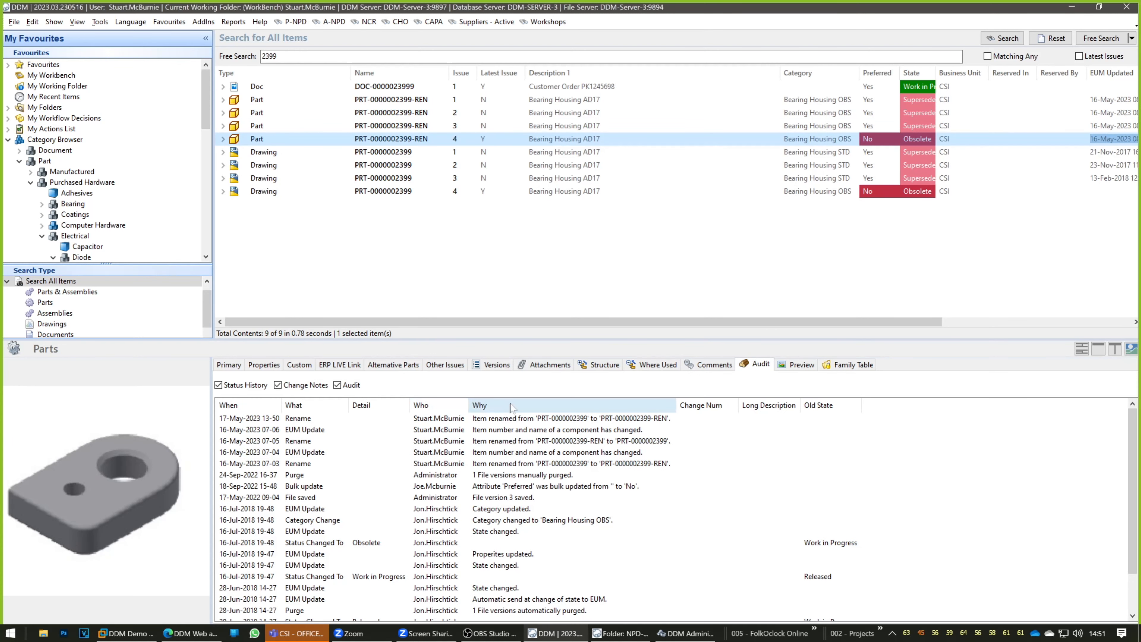
right_click(509, 406)
click(533, 411)
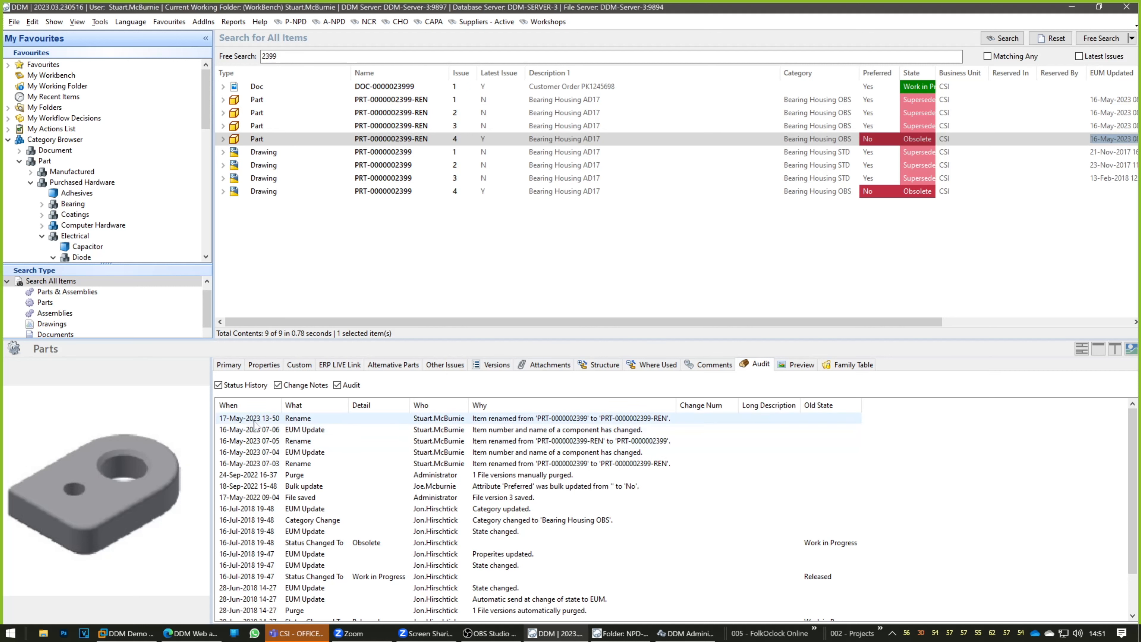
click(259, 442)
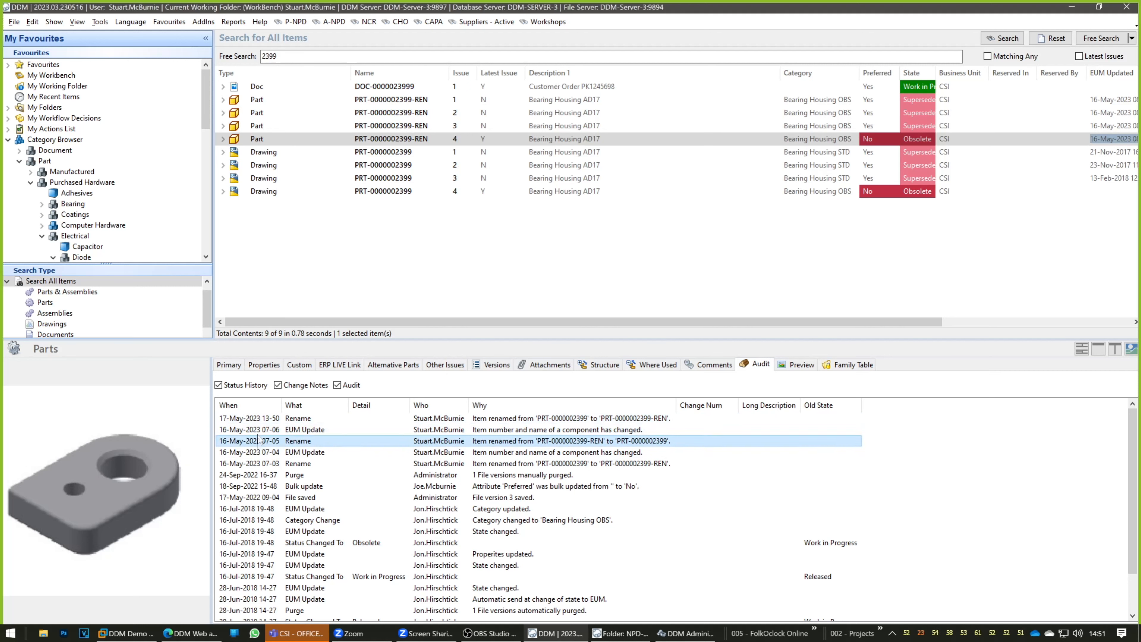
click(259, 439)
click(469, 431)
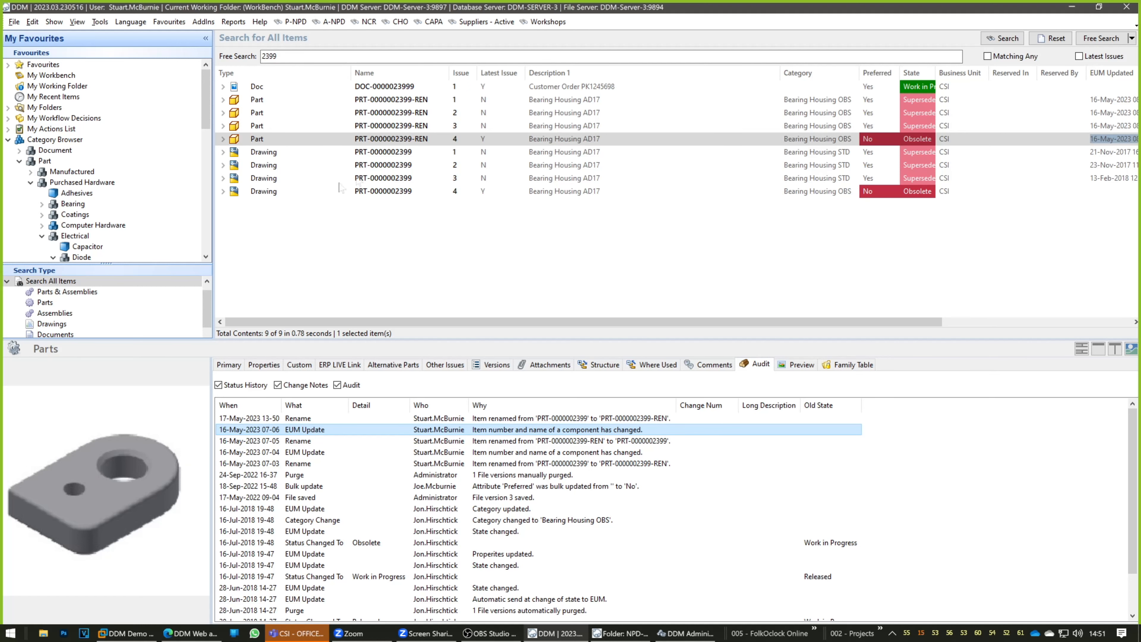
click(389, 143)
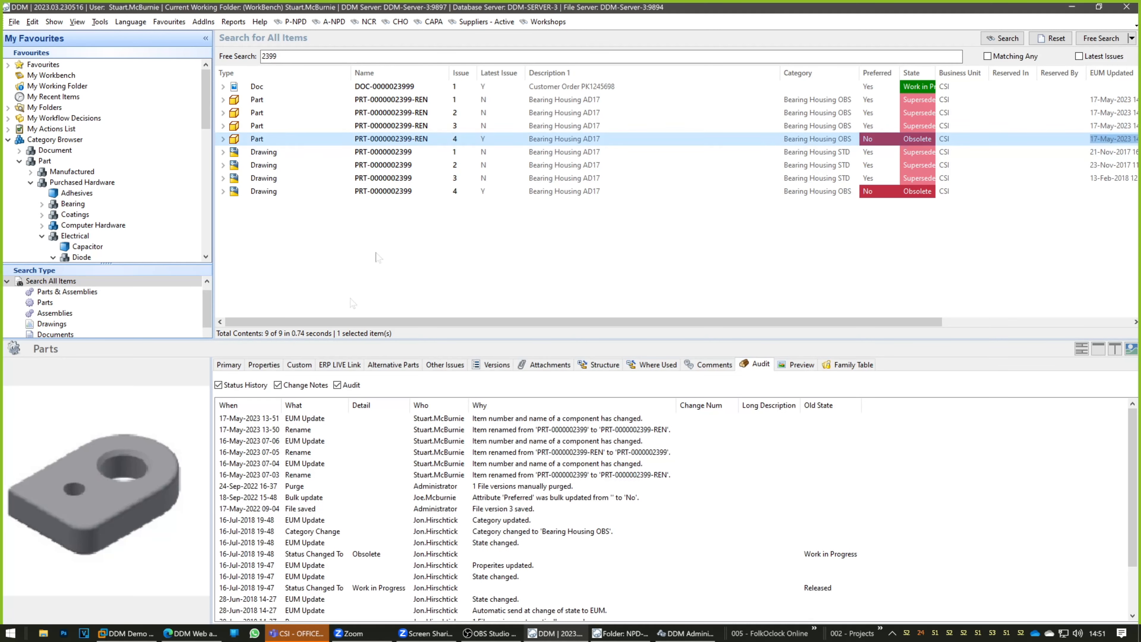
click(268, 419)
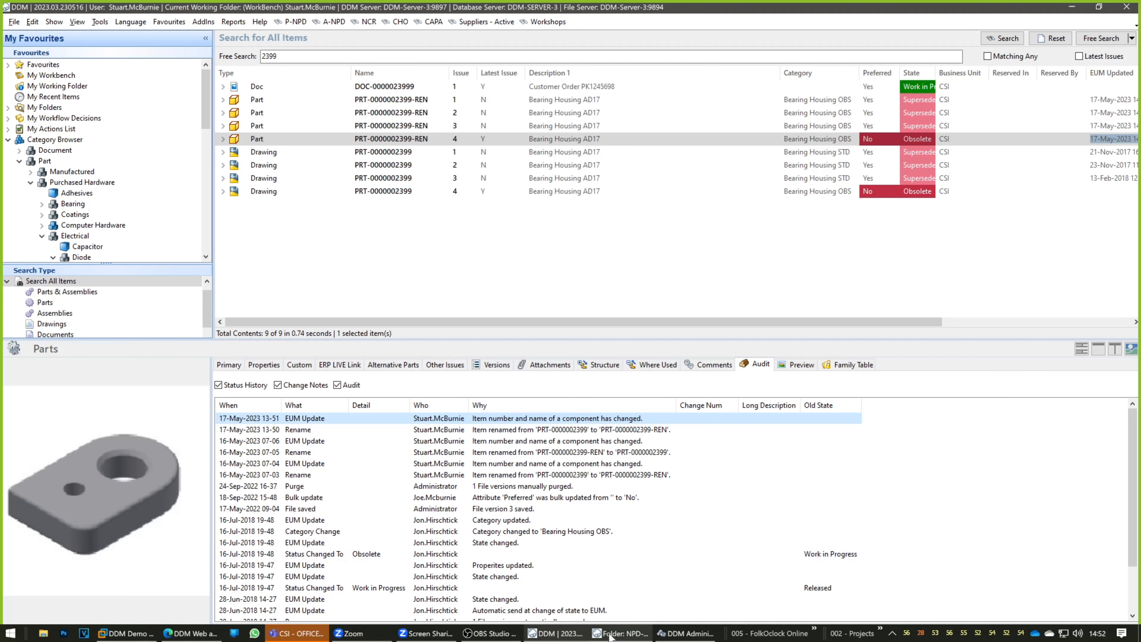
click(622, 633)
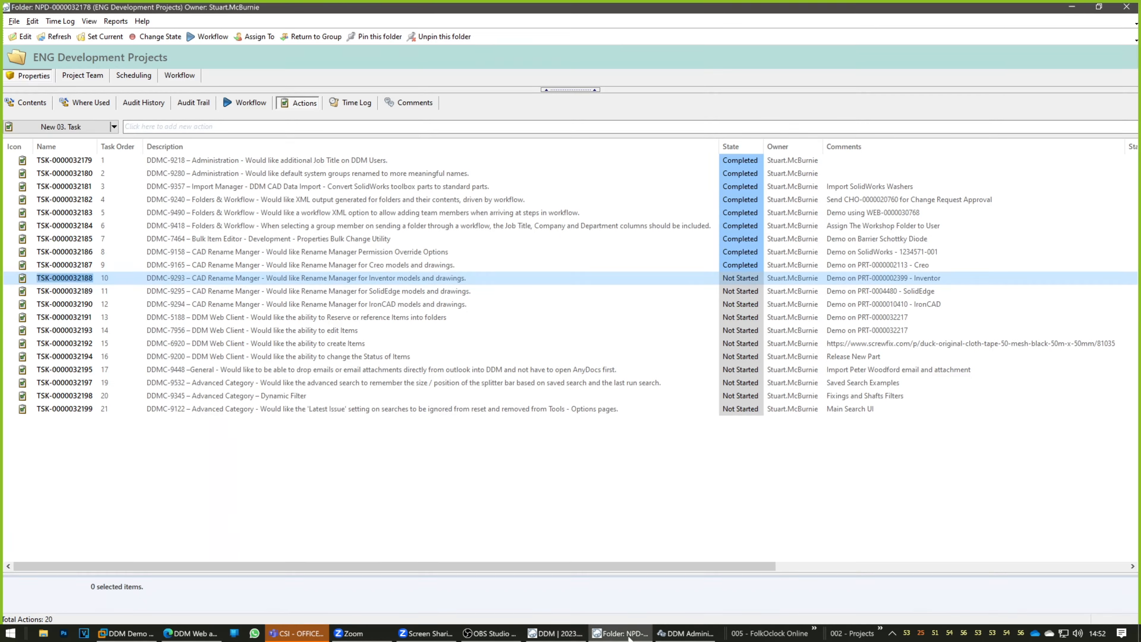
click(753, 281)
click(757, 281)
click(753, 320)
click(699, 294)
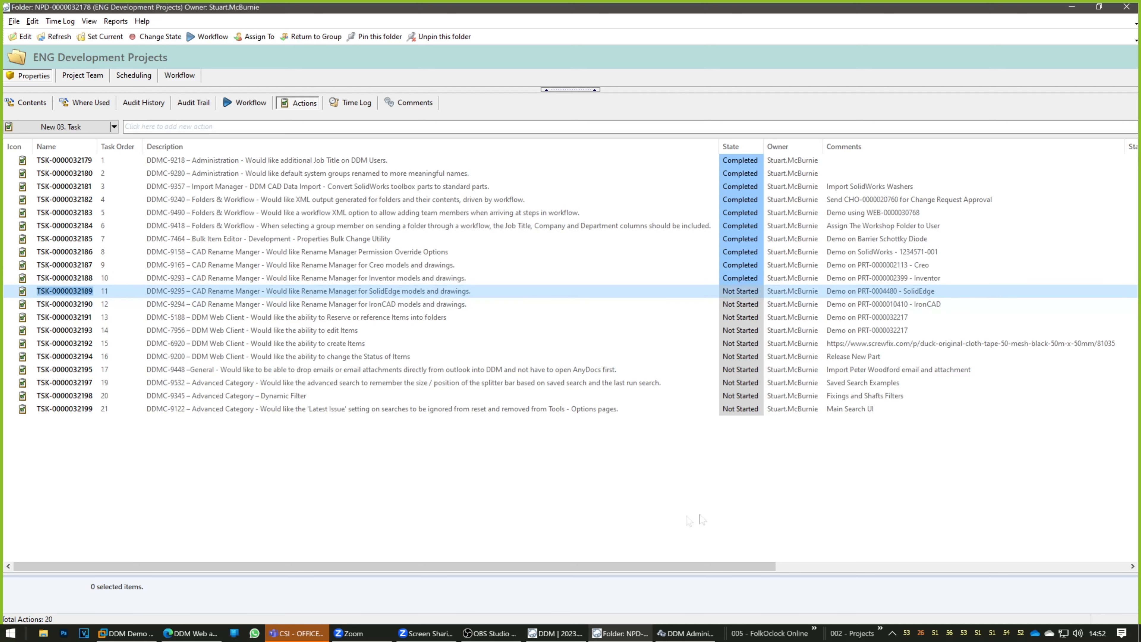
Back in the main item search, run a free search for 4480
click(555, 633)
double_click(270, 56)
text(4480)
key(Return)
Open CAD Rename Manager for PRT-0004480 issue 11, dismissing the multiple-issues warnings
scroll(378, 173, down, 2)
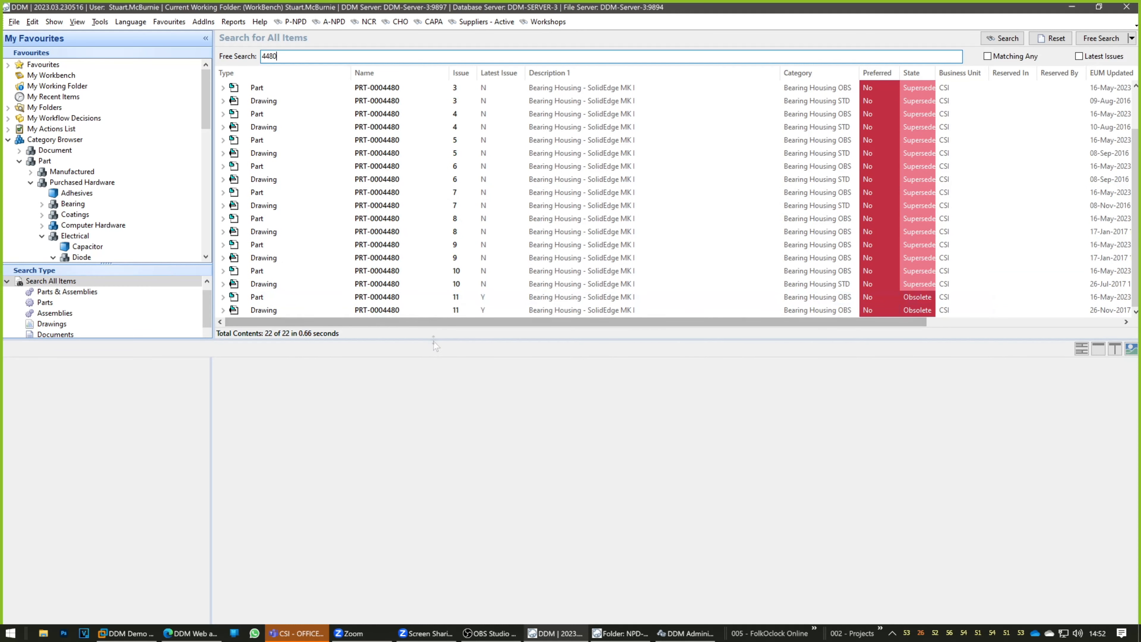
click(457, 297)
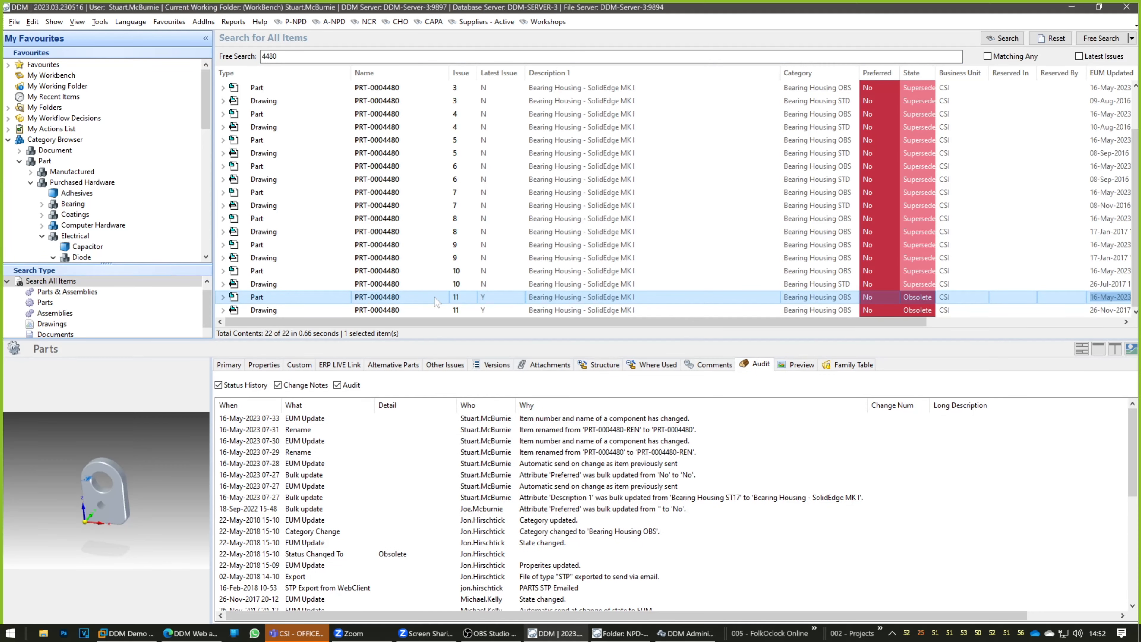
right_click(435, 298)
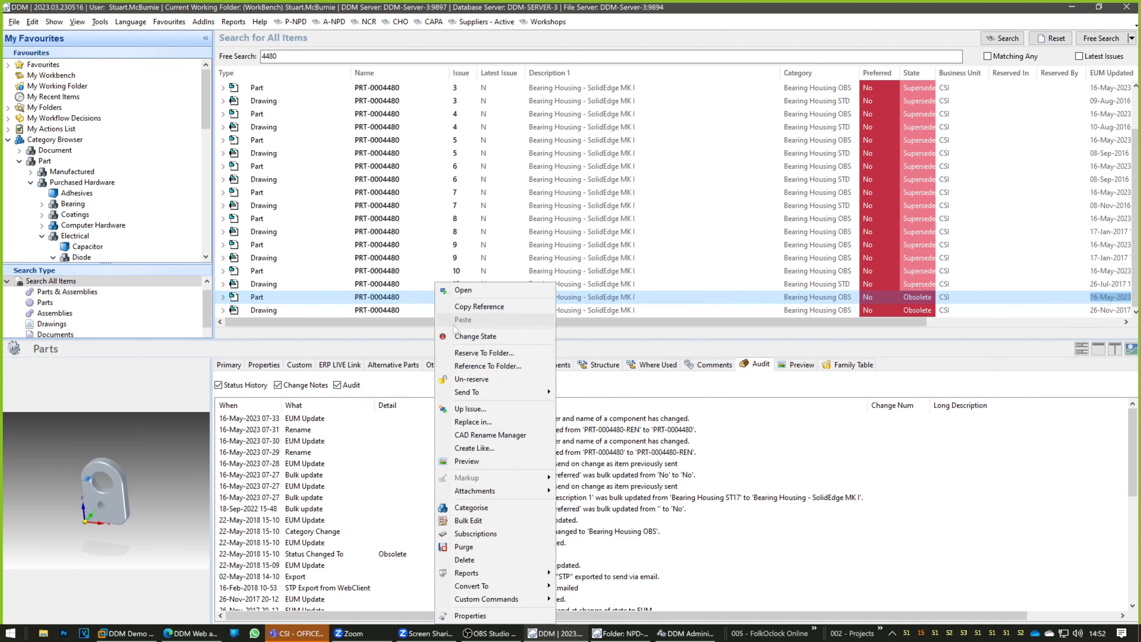
click(468, 435)
click(649, 340)
click(651, 332)
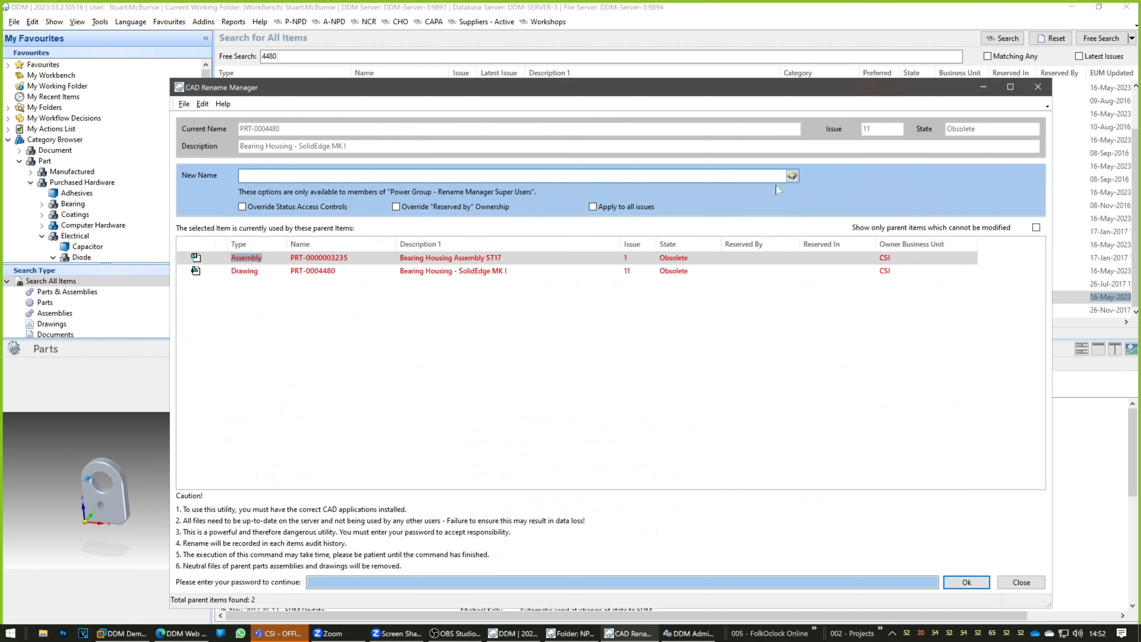
Apply the rename to all issues with reserved-by and status access overrides enabled
click(593, 207)
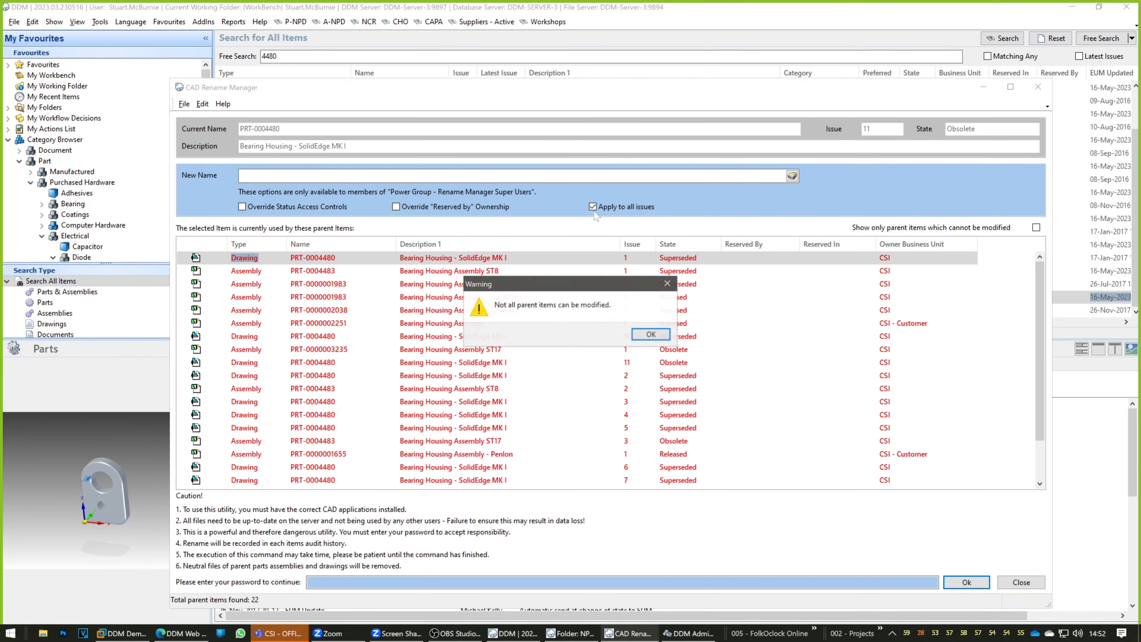
click(649, 332)
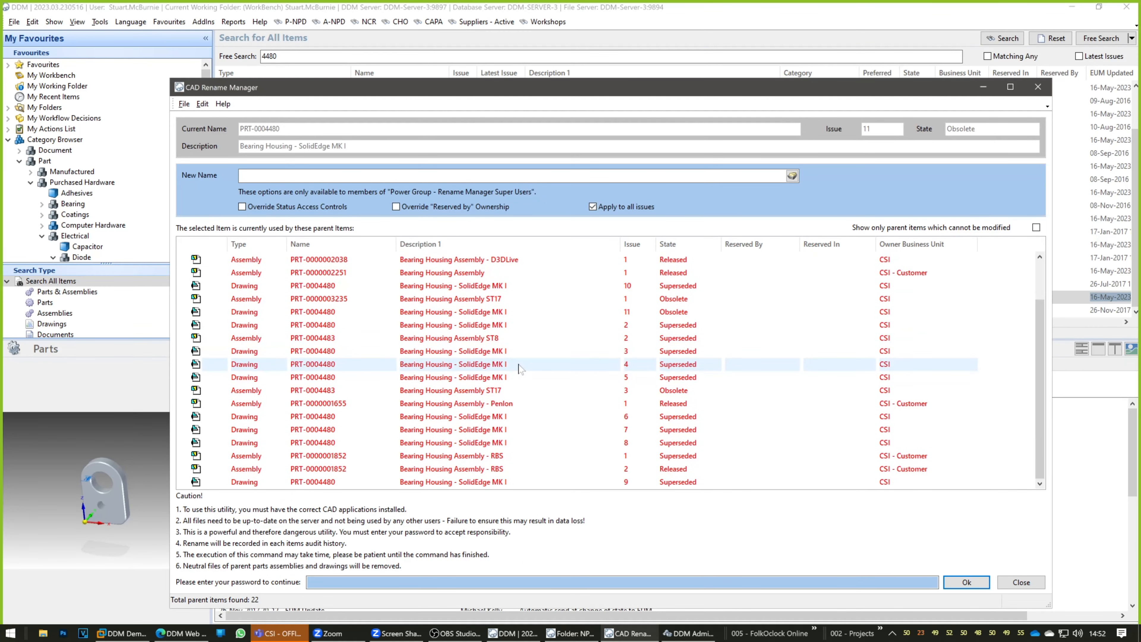
click(396, 207)
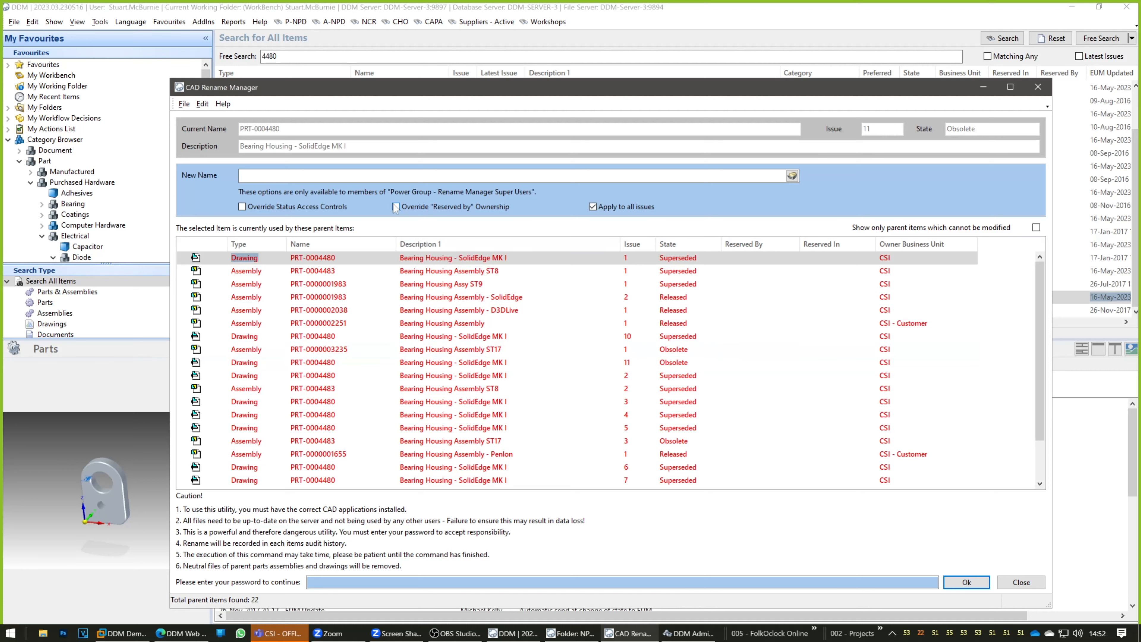
click(651, 334)
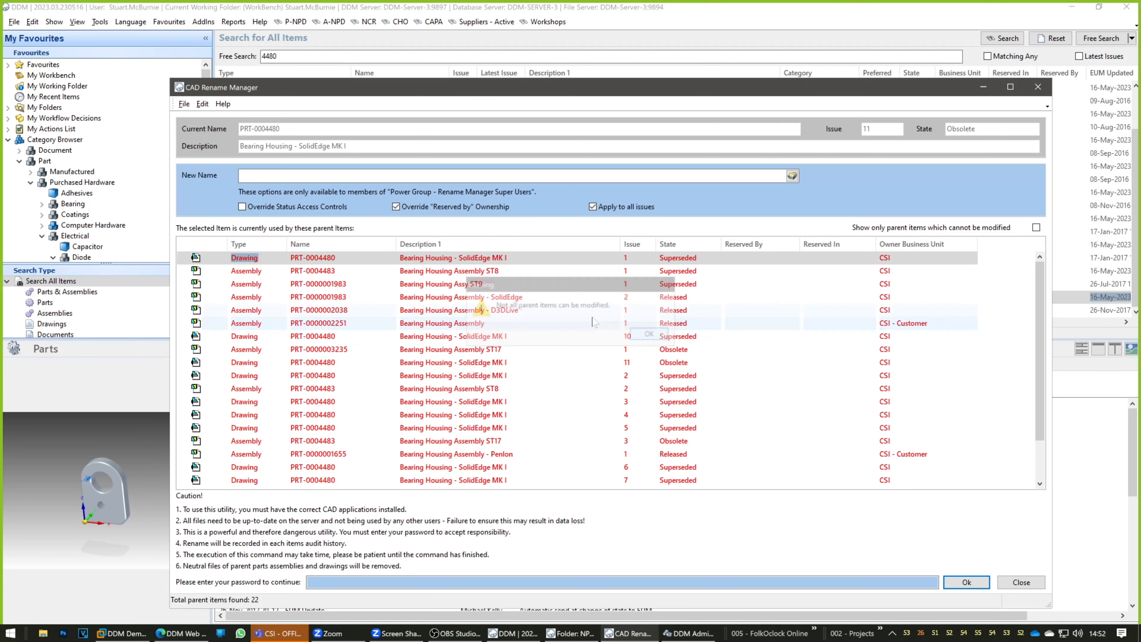
click(242, 207)
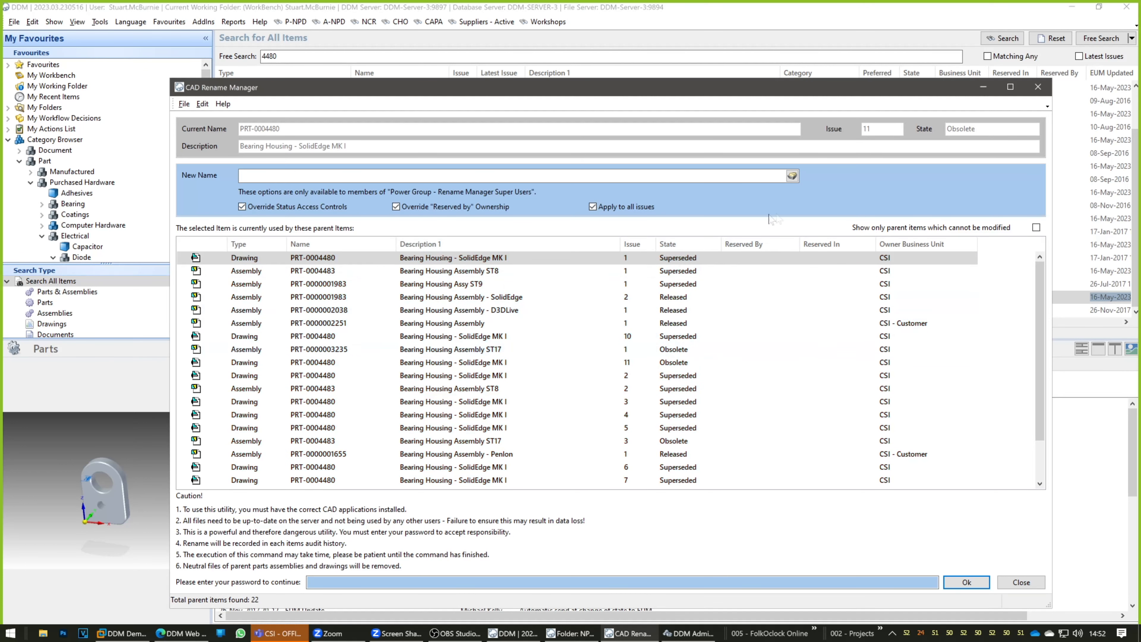
Set the new name to PRT-0004480-REN via manual numbering
click(792, 176)
click(444, 250)
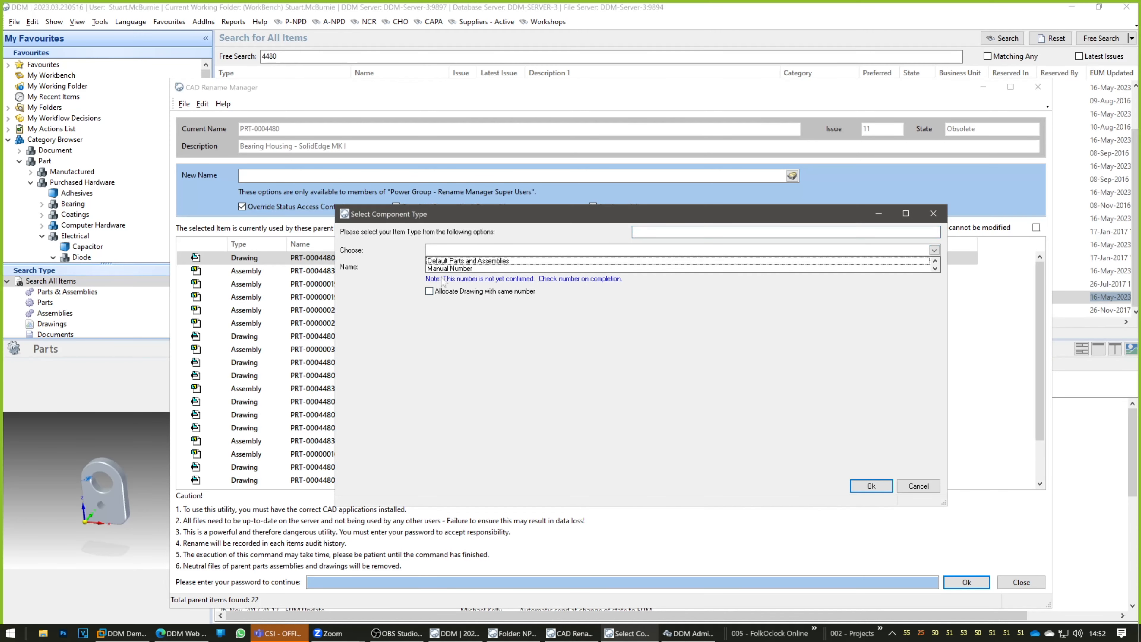
click(443, 266)
click(449, 267)
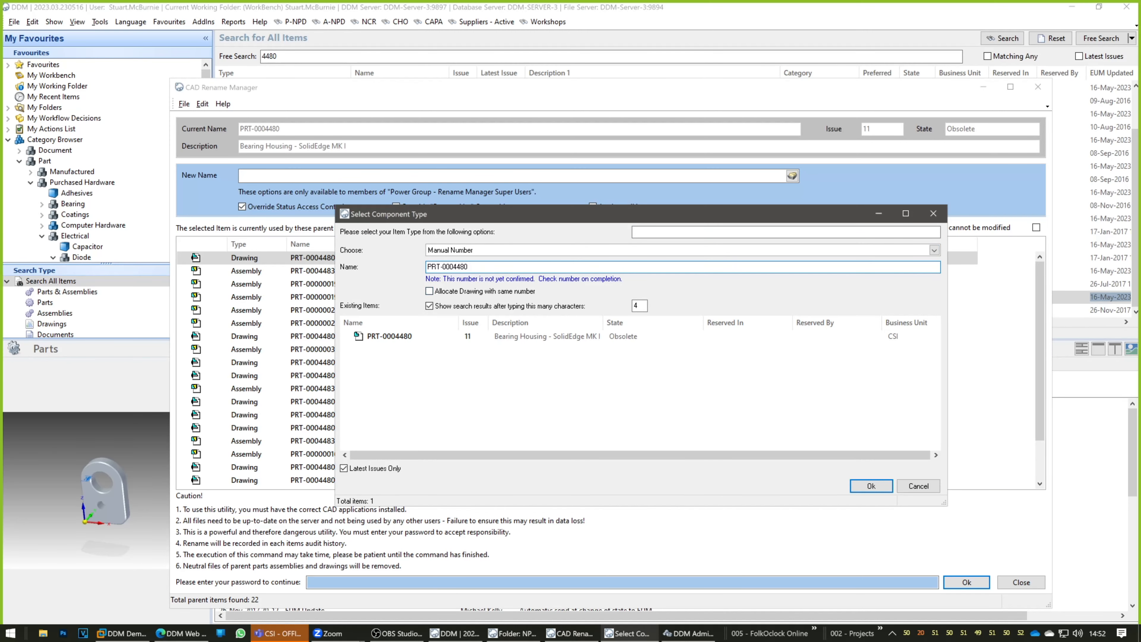
text(-REN)
click(870, 485)
Enter the password, start the rename, accept liability and acknowledge completion
click(309, 582)
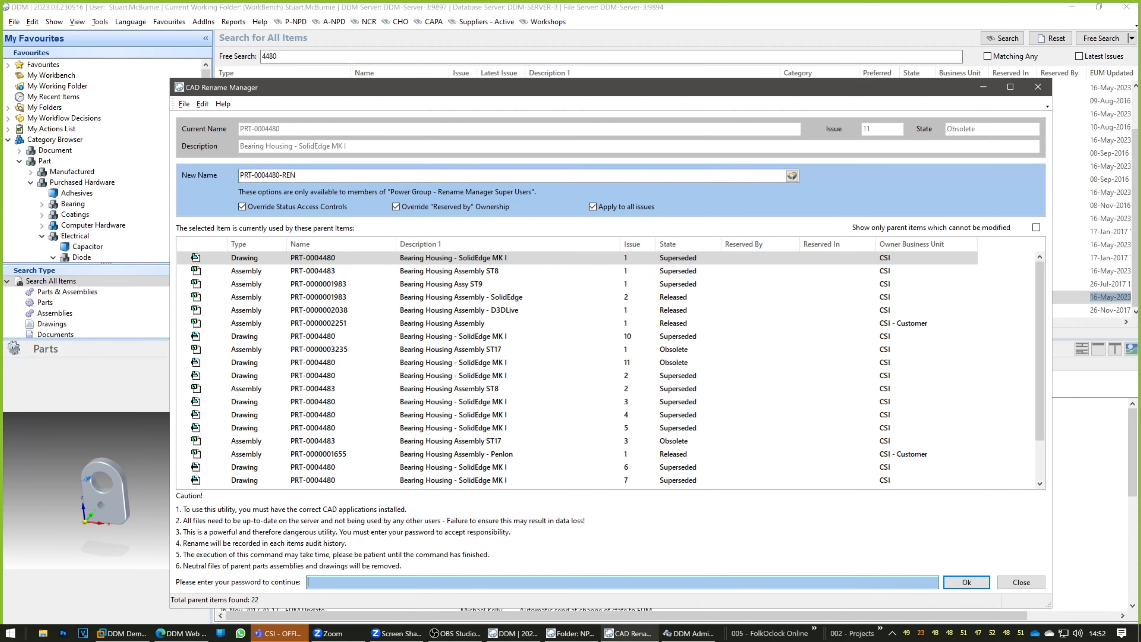
click(972, 582)
click(824, 417)
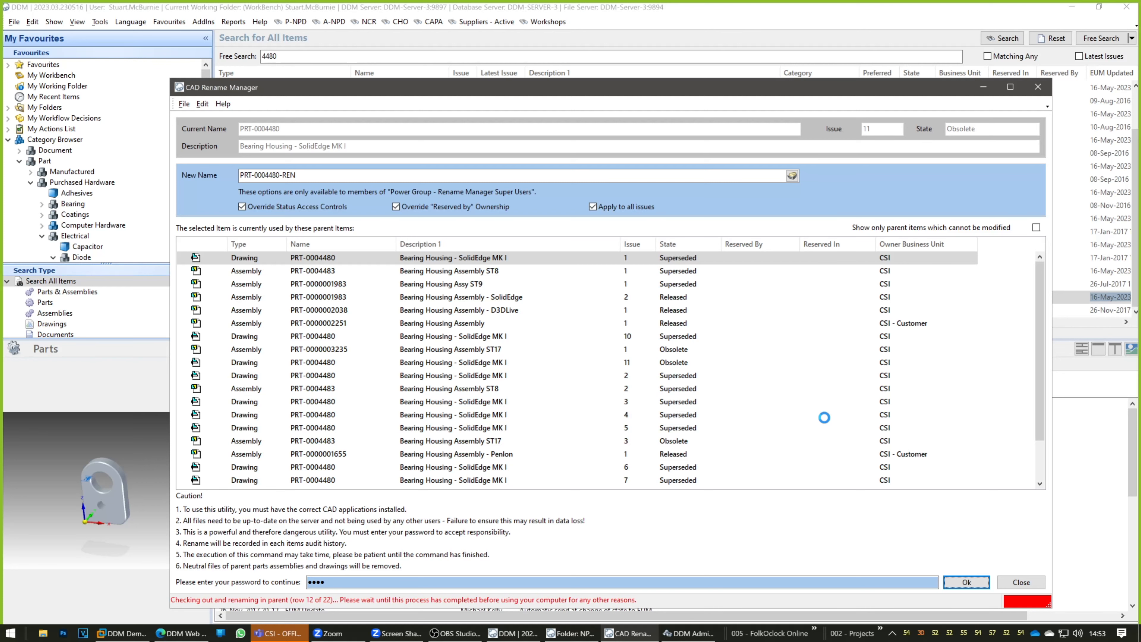
click(649, 334)
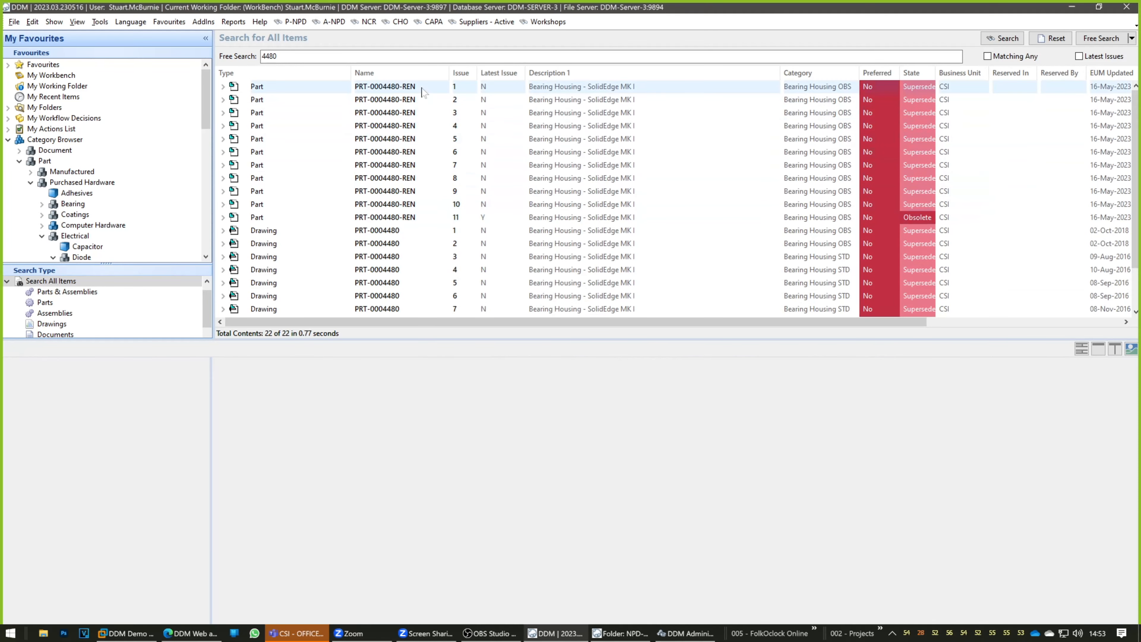
Select the eleven PRT-0004480-REN issues, then mark SolidEdge rename task 11 Completed
click(461, 90)
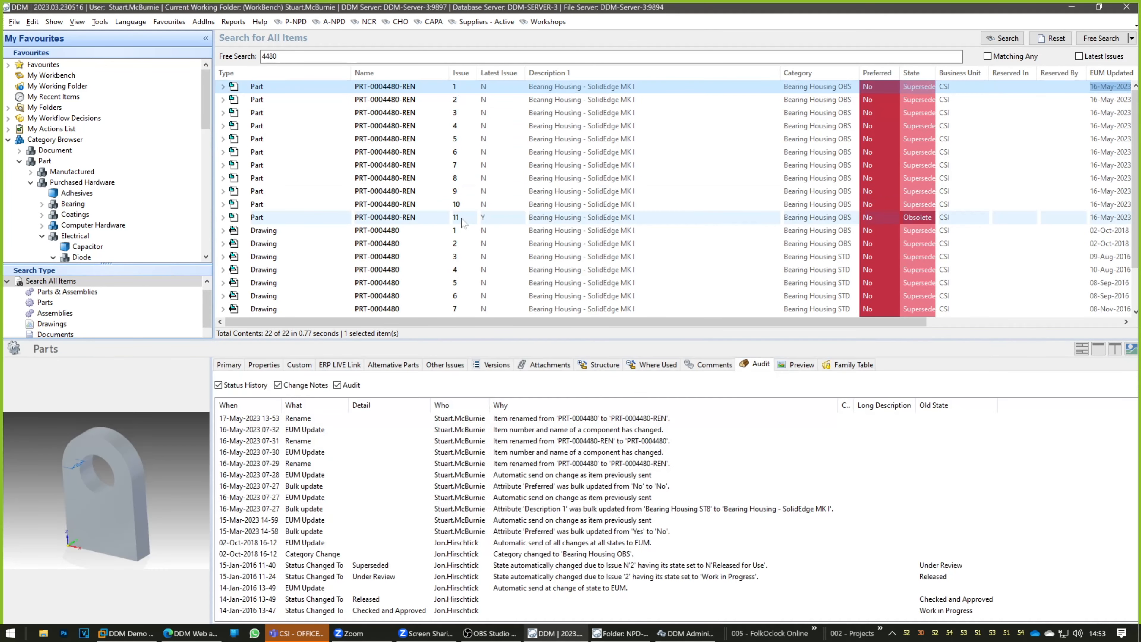
shift+click(461, 219)
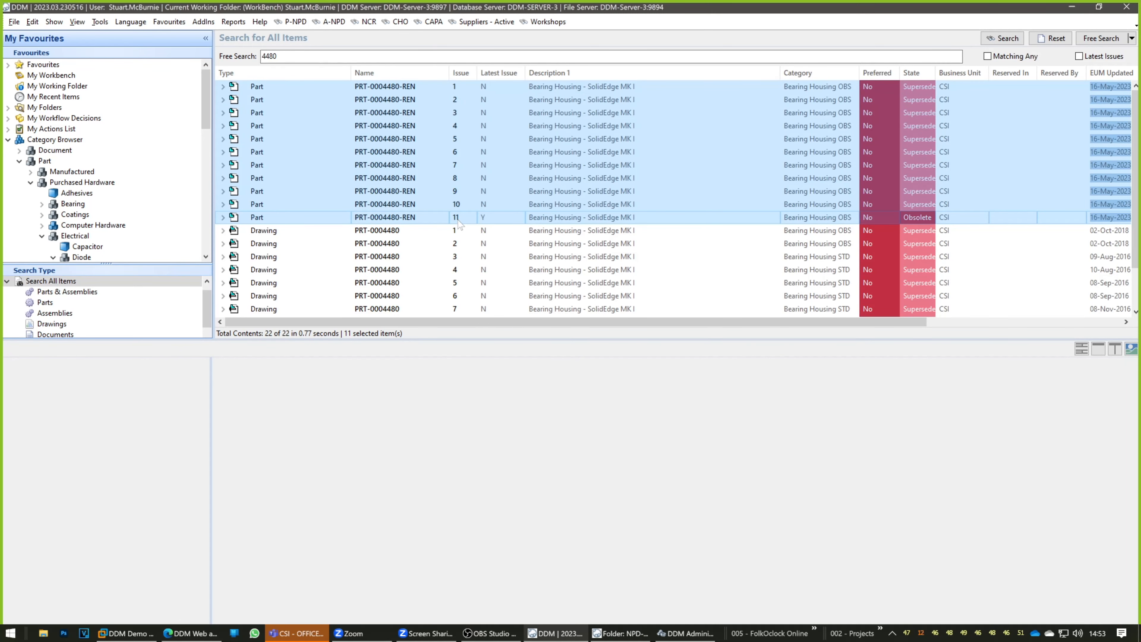
click(619, 633)
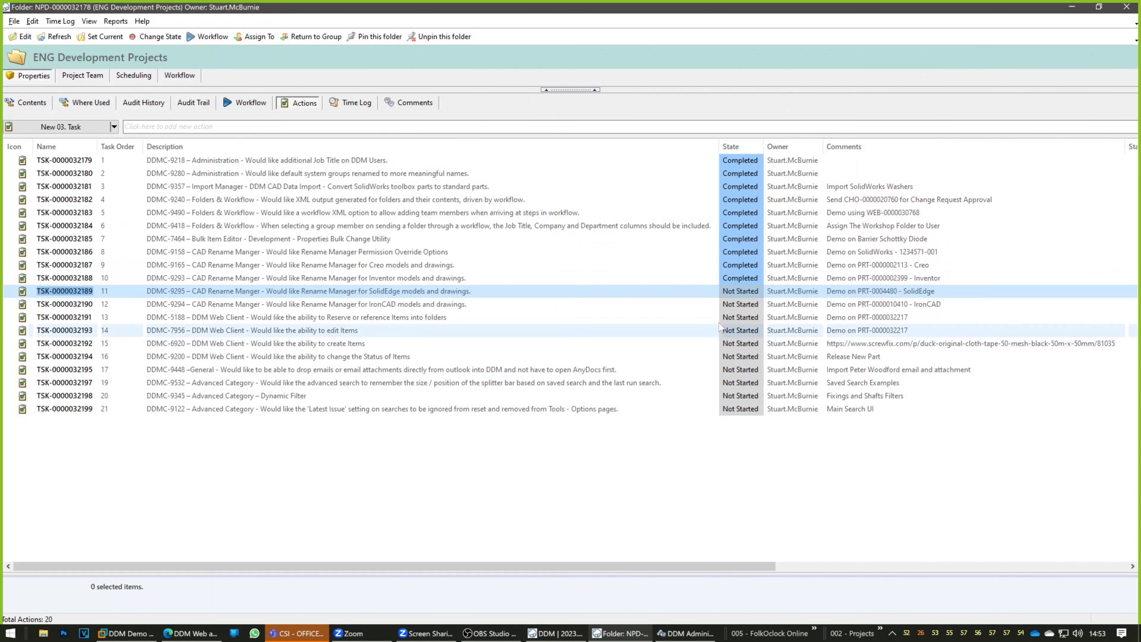
double_click(738, 293)
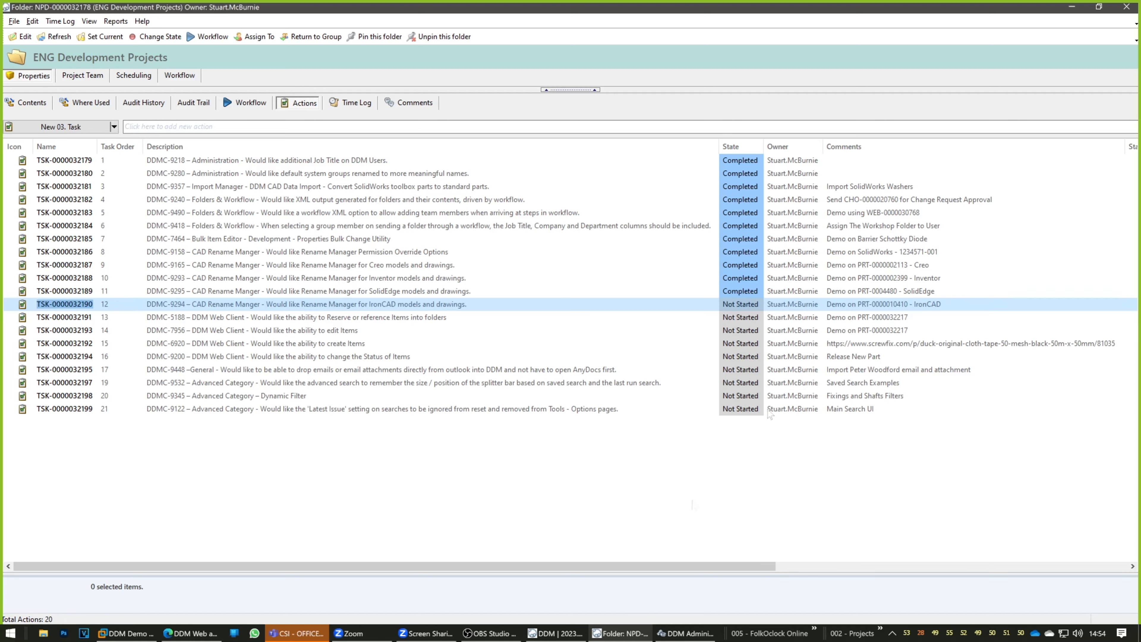
click(551, 636)
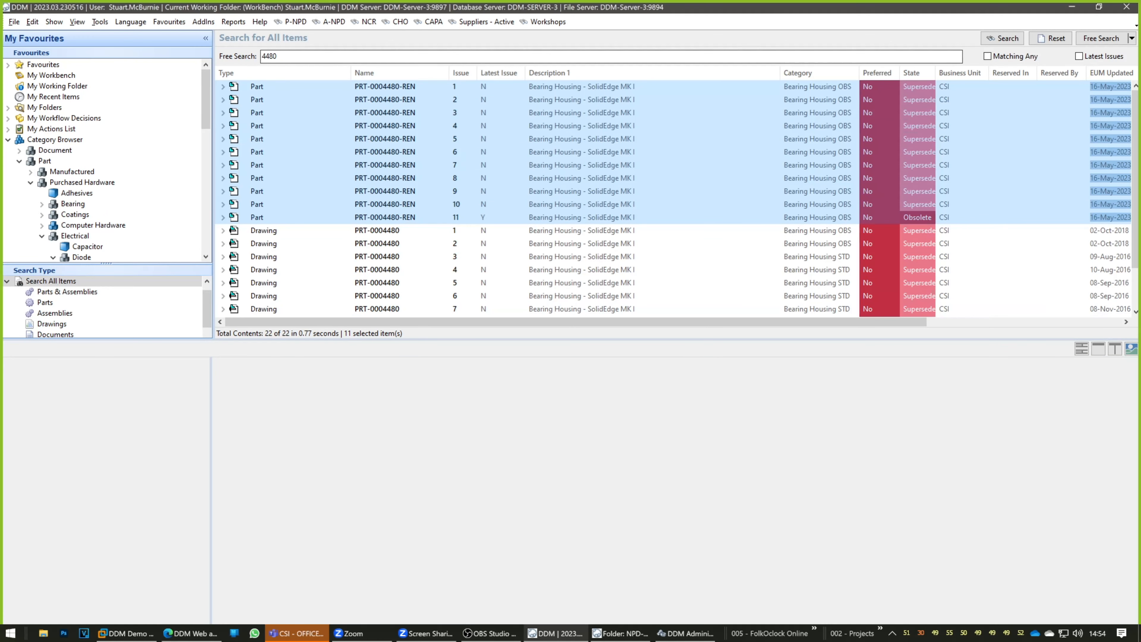
text(1041)
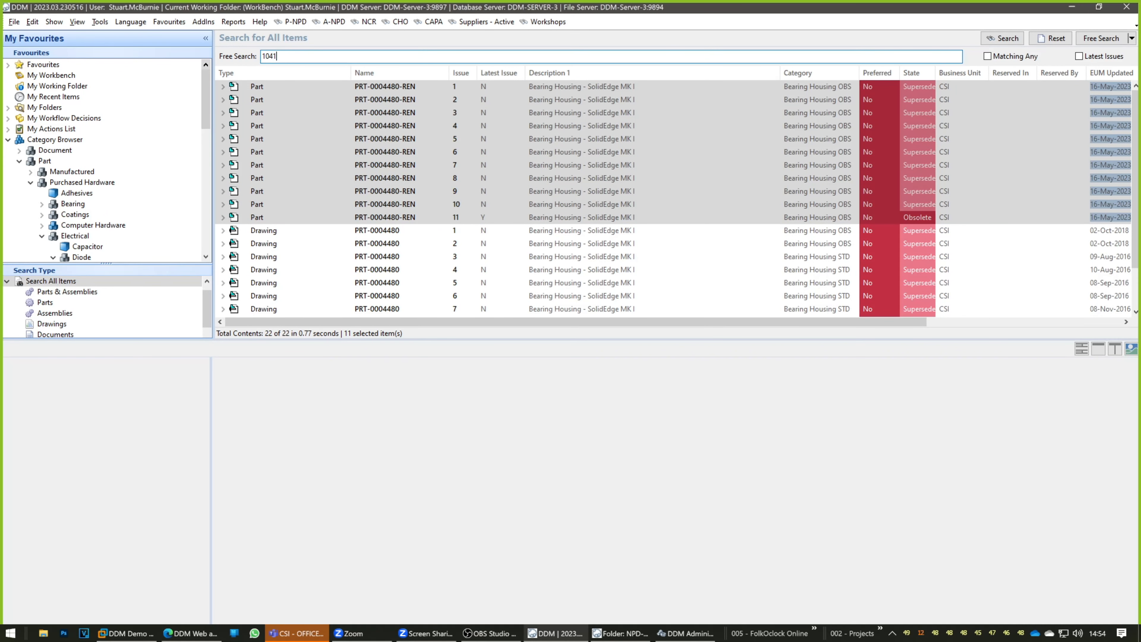
key(Return)
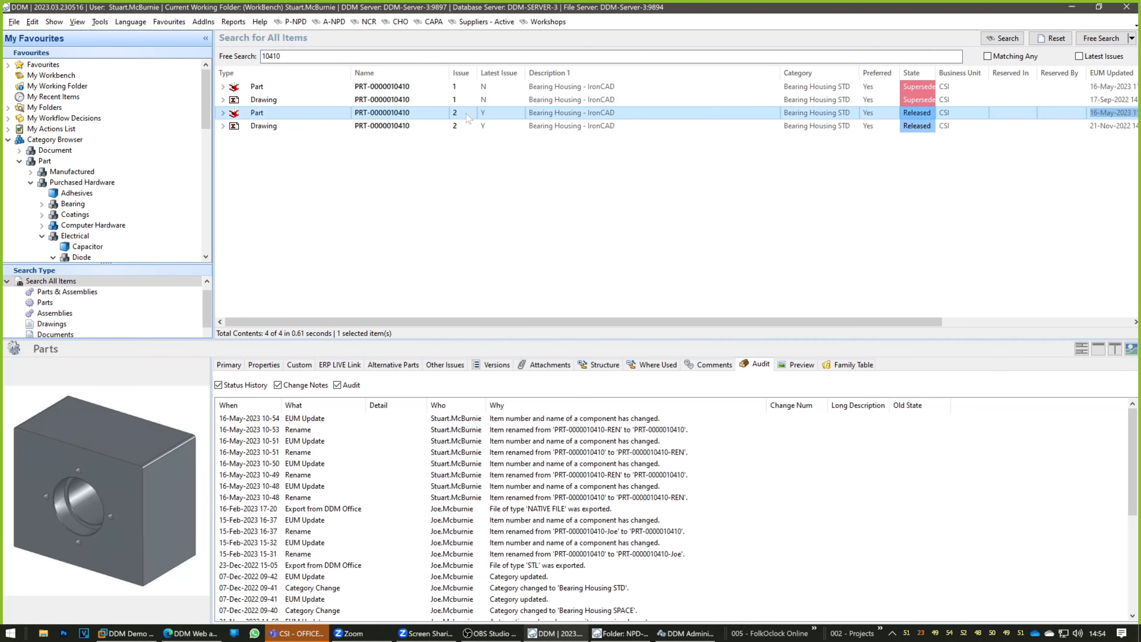
click(468, 126)
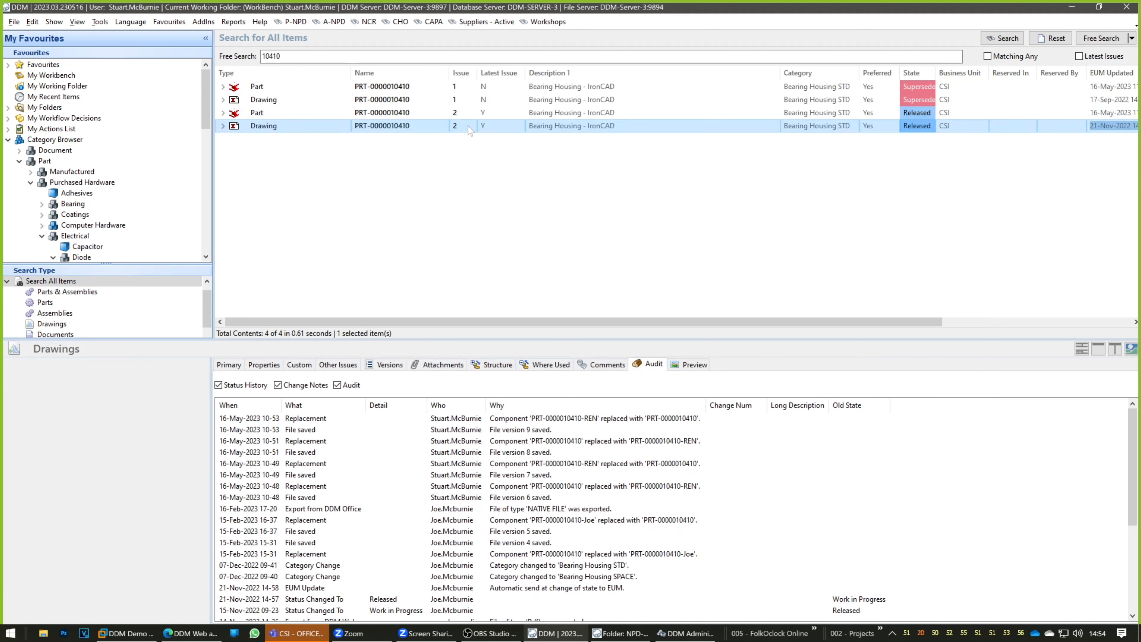
right_click(468, 126)
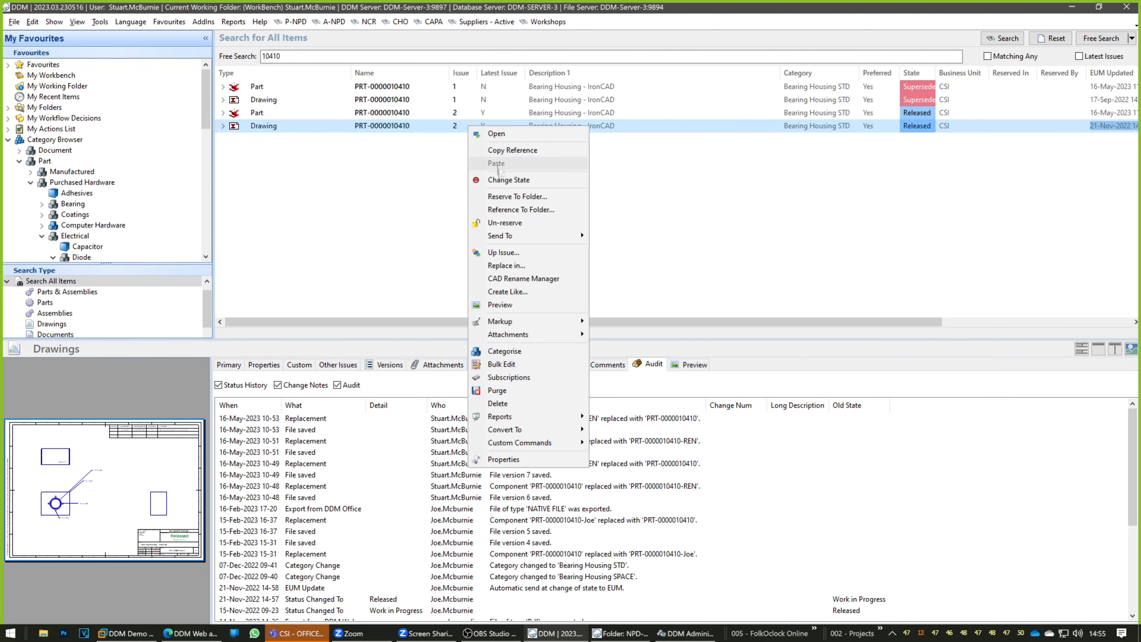
click(517, 279)
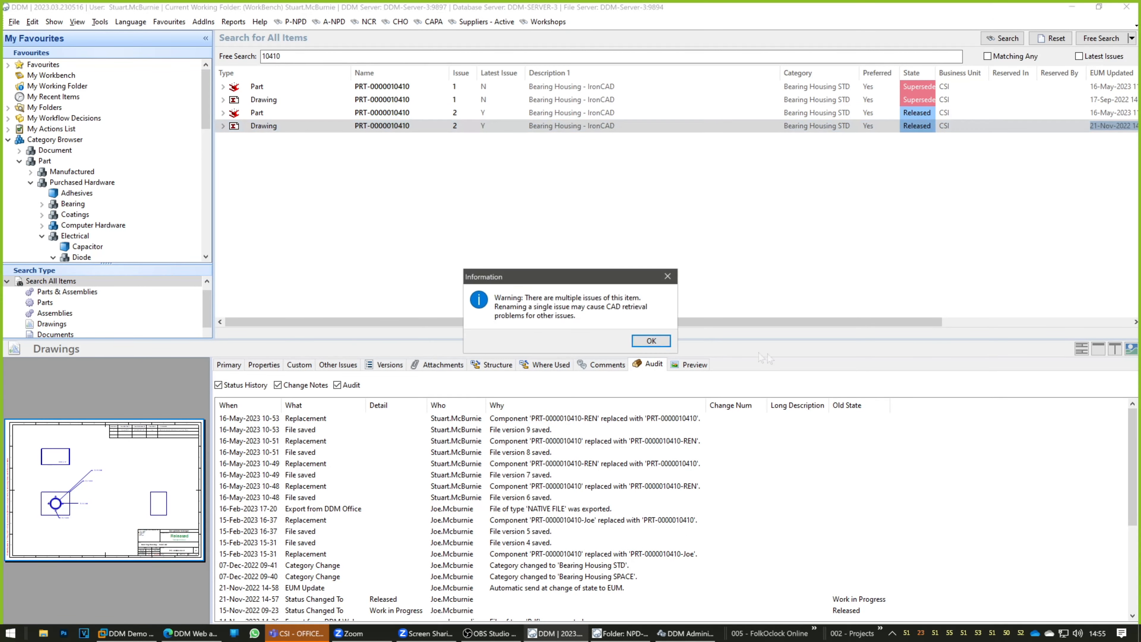
click(650, 340)
click(592, 206)
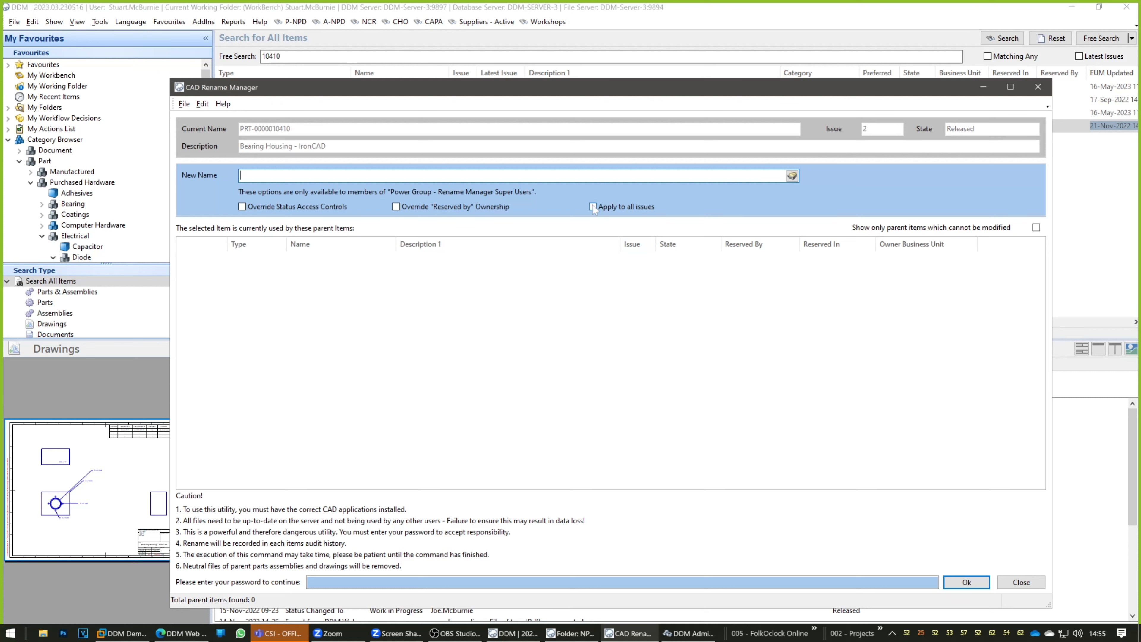
click(792, 176)
click(450, 250)
click(449, 268)
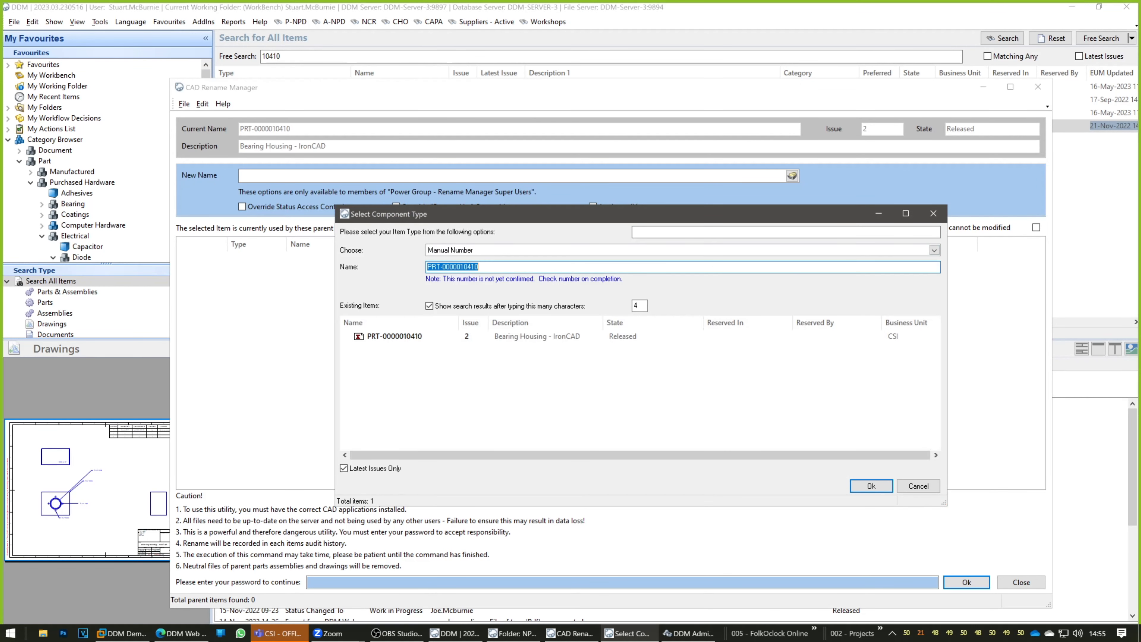
key(End)
text(-)
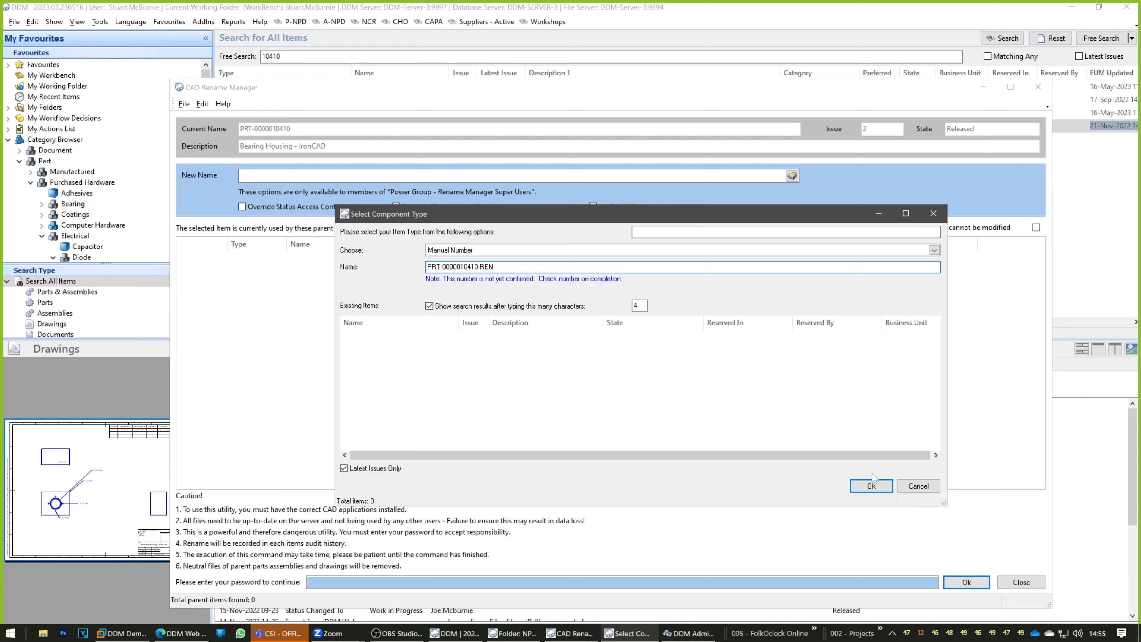
key(Return)
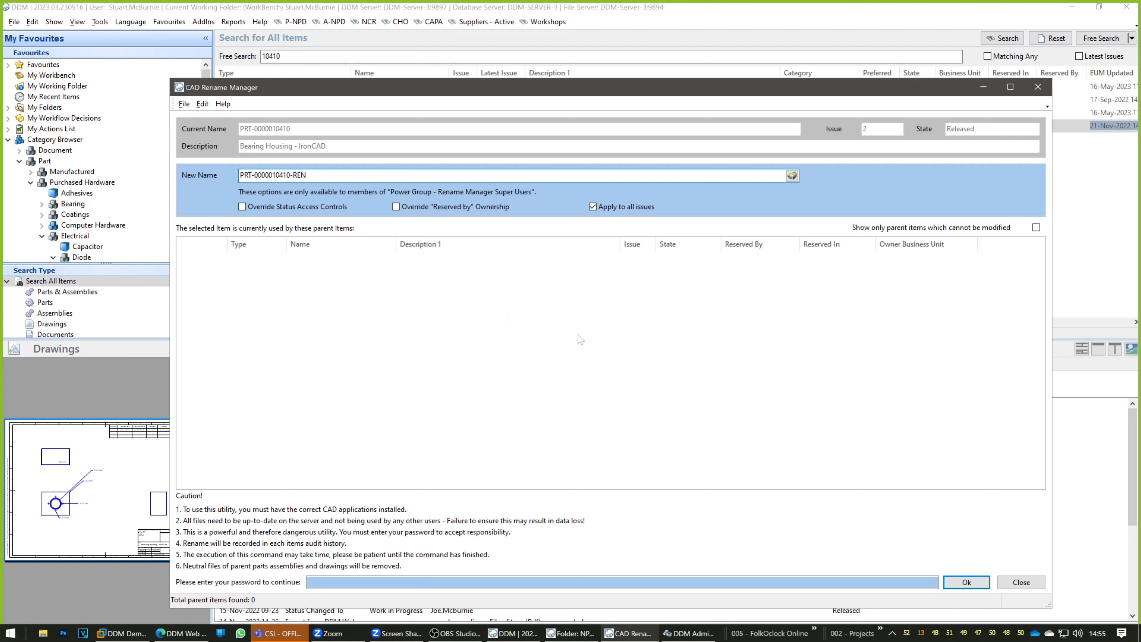
Enable both overrides, enter the password, run the rename, accept liability and dismiss success
click(396, 208)
click(242, 206)
click(386, 580)
text(•••)
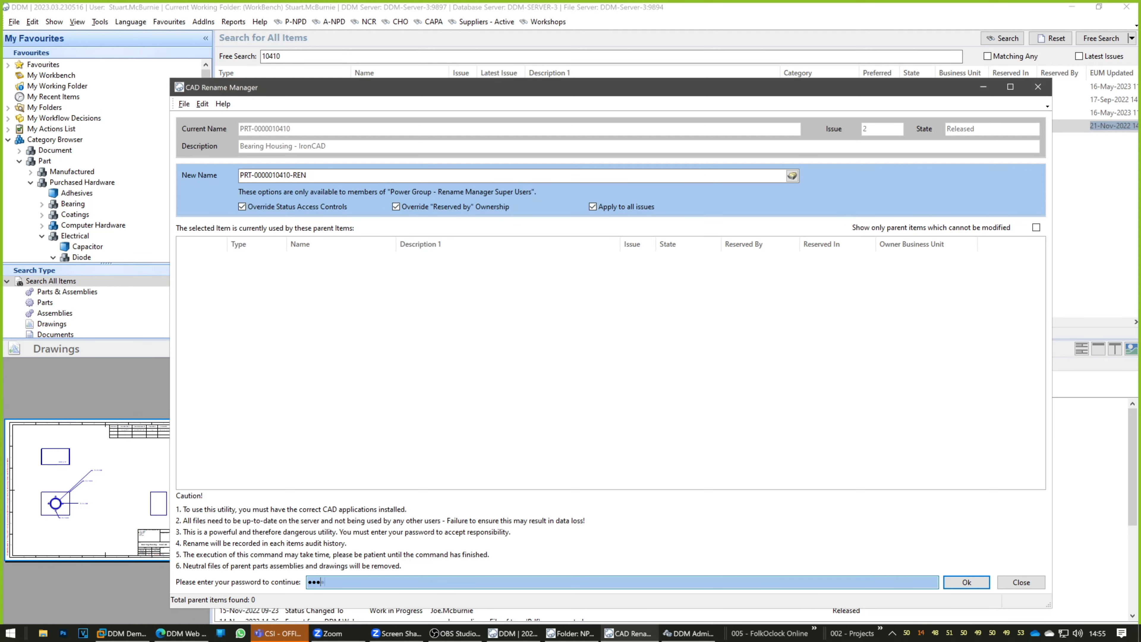
text(•)
click(965, 583)
click(839, 417)
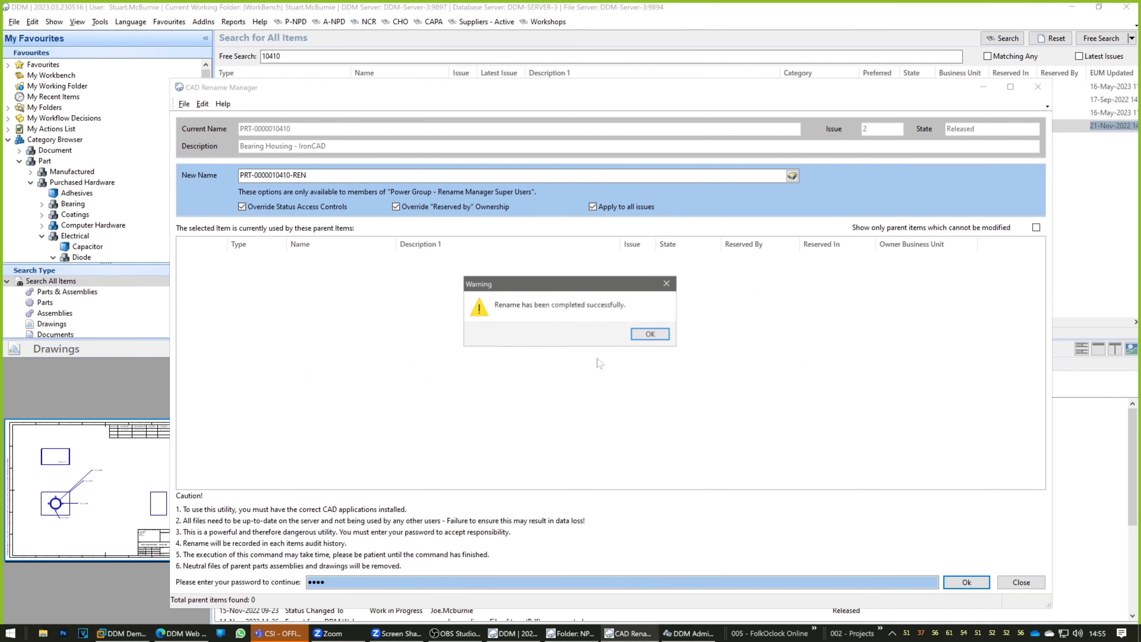
click(649, 333)
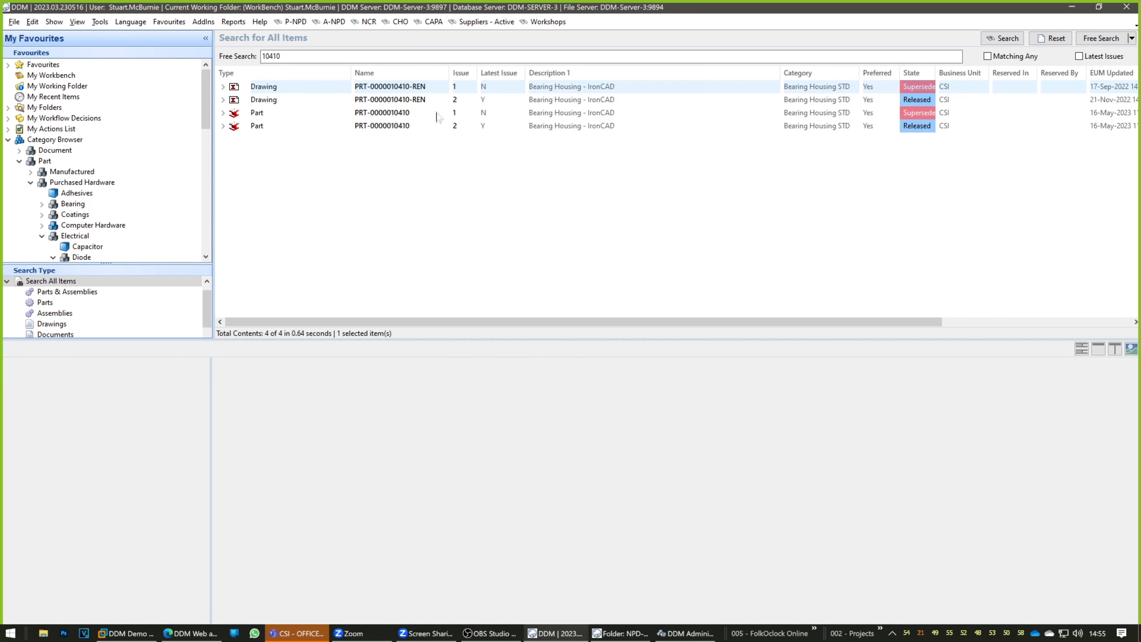
click(437, 101)
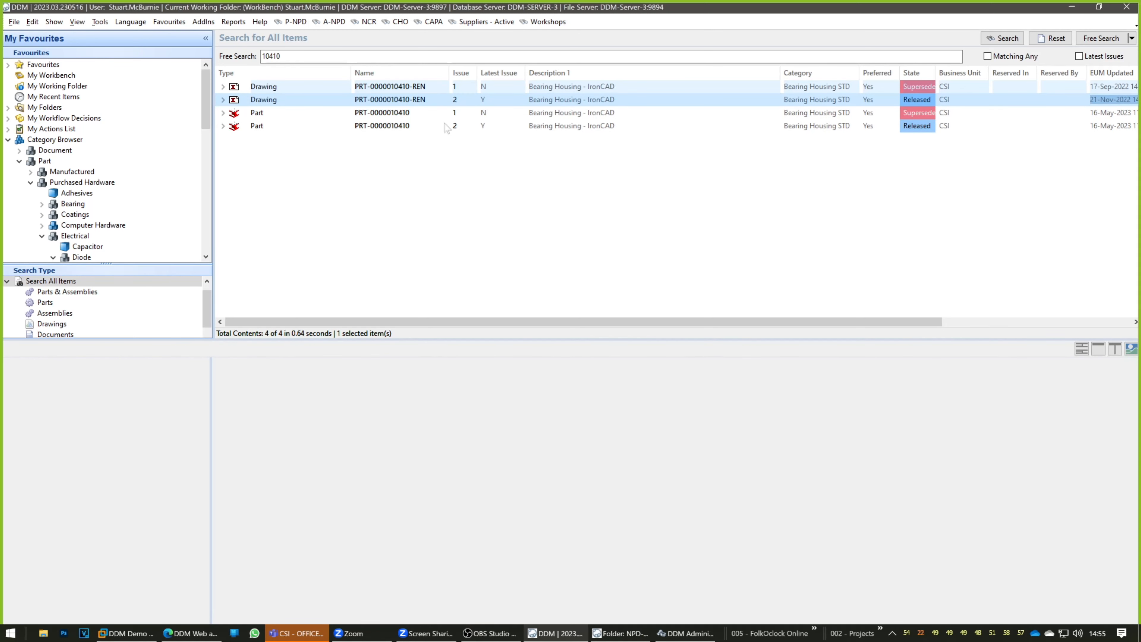
key(Up)
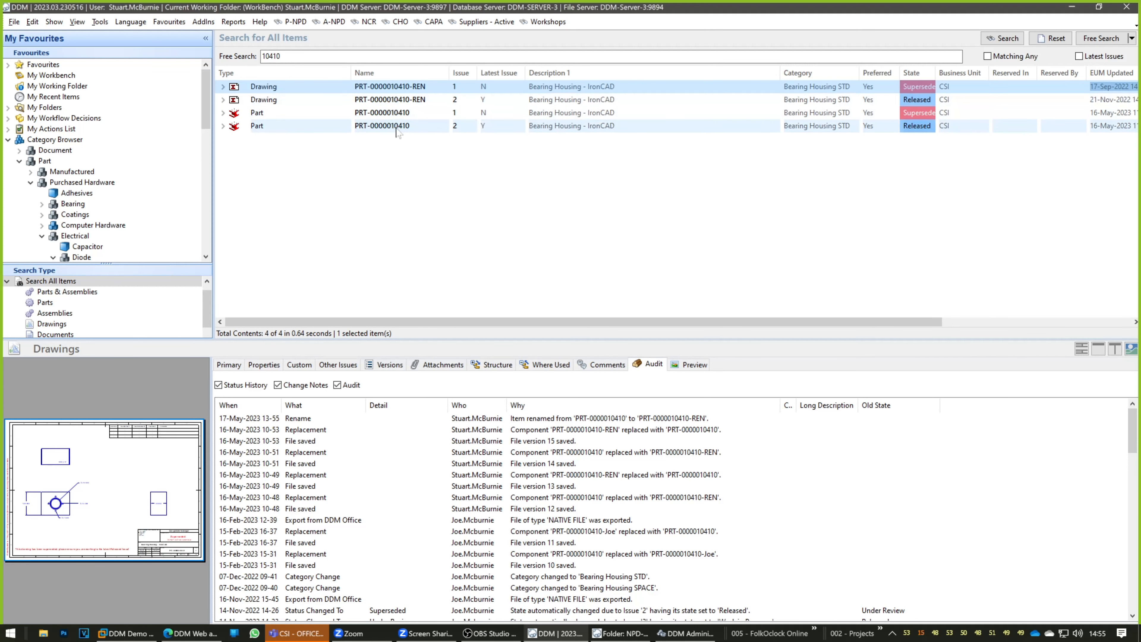
click(410, 210)
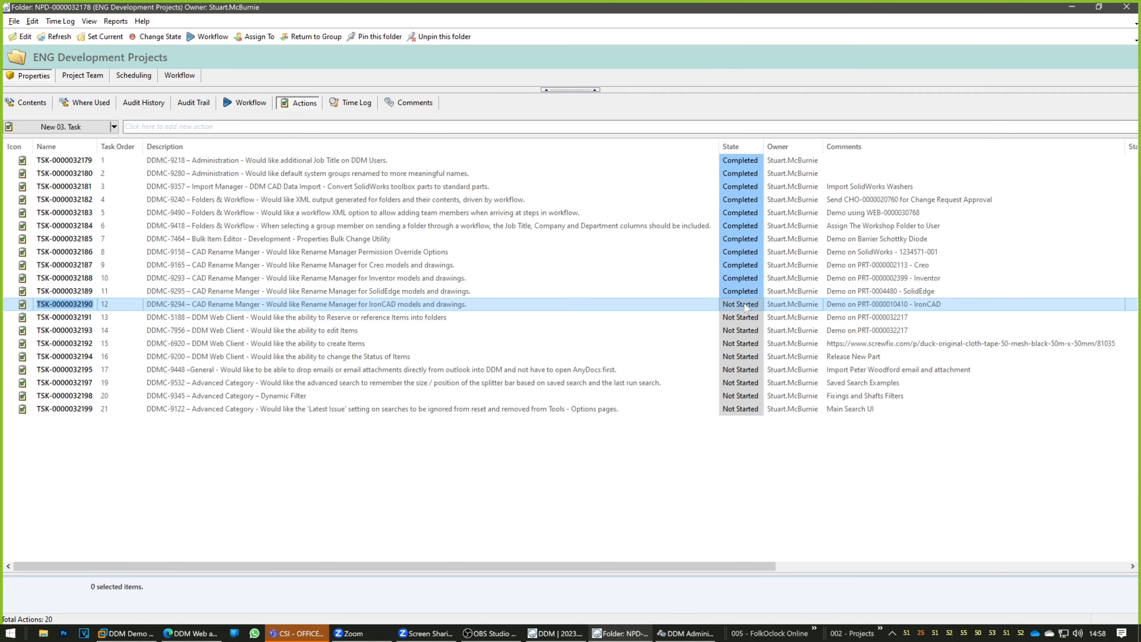
Set task 12, the IronCAD rename request, to Completed, then select and clear tasks 13–16
click(756, 306)
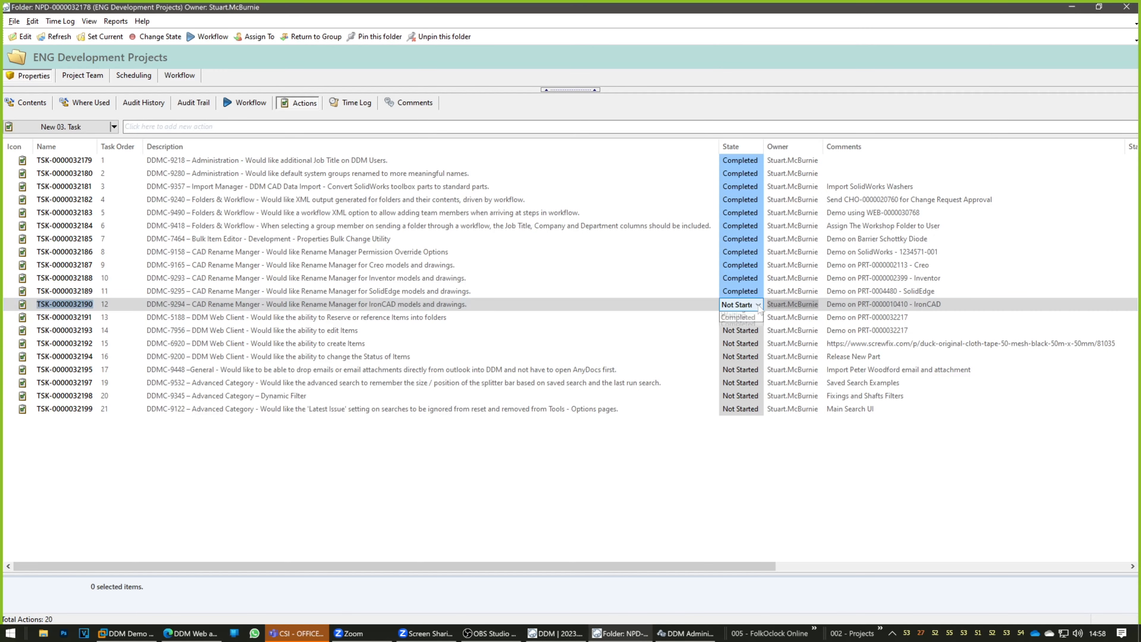
click(756, 344)
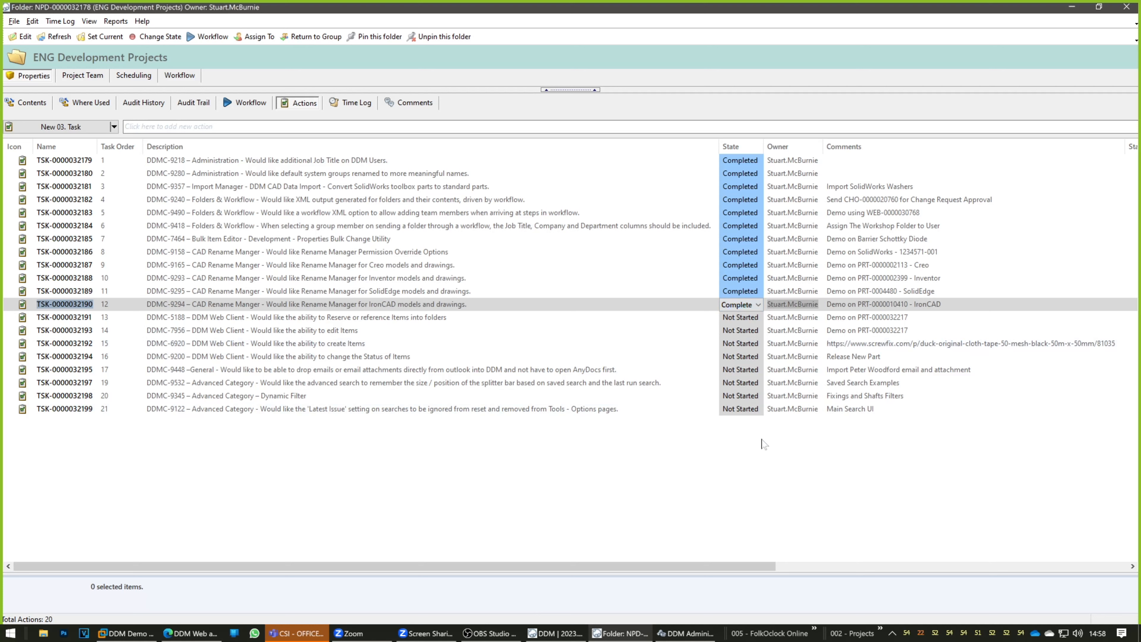
click(505, 320)
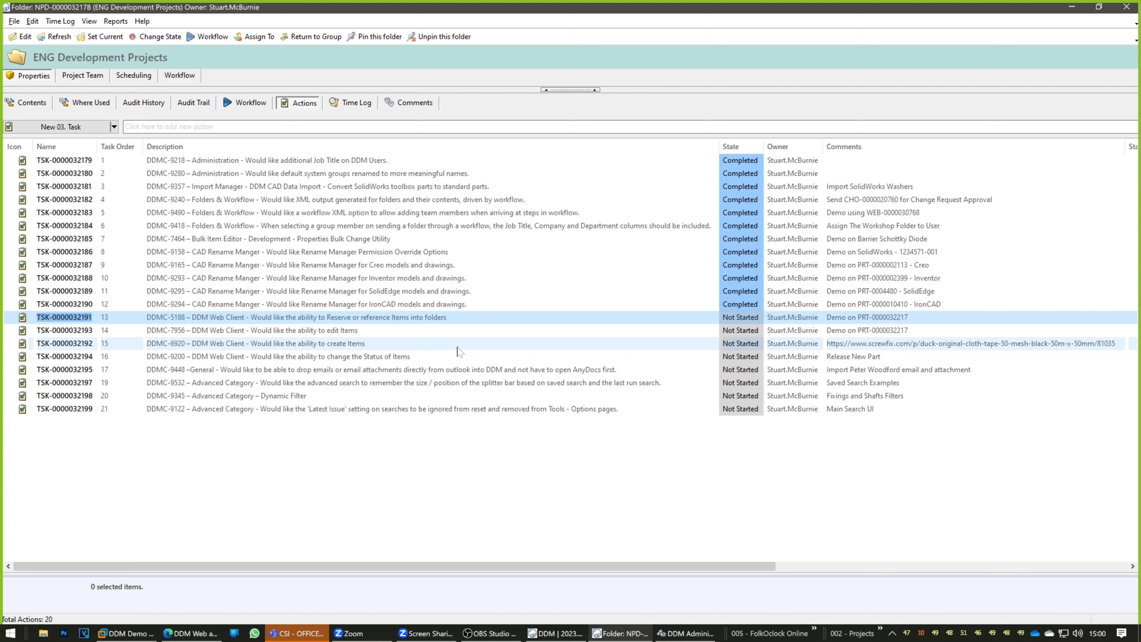
shift+click(395, 330)
shift+click(394, 343)
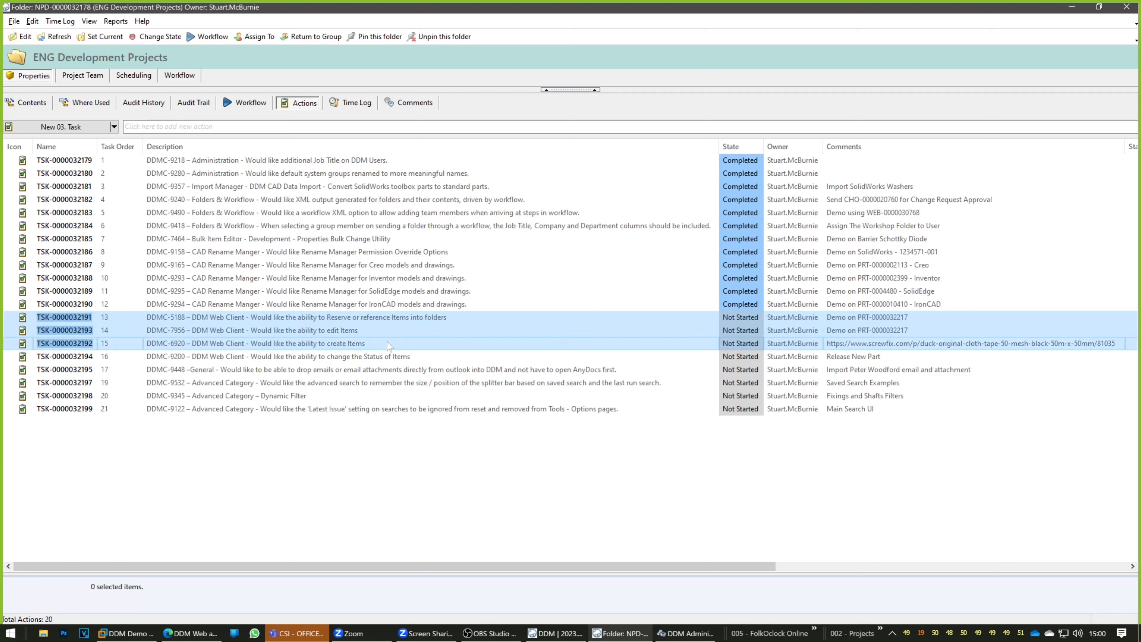
shift+click(398, 356)
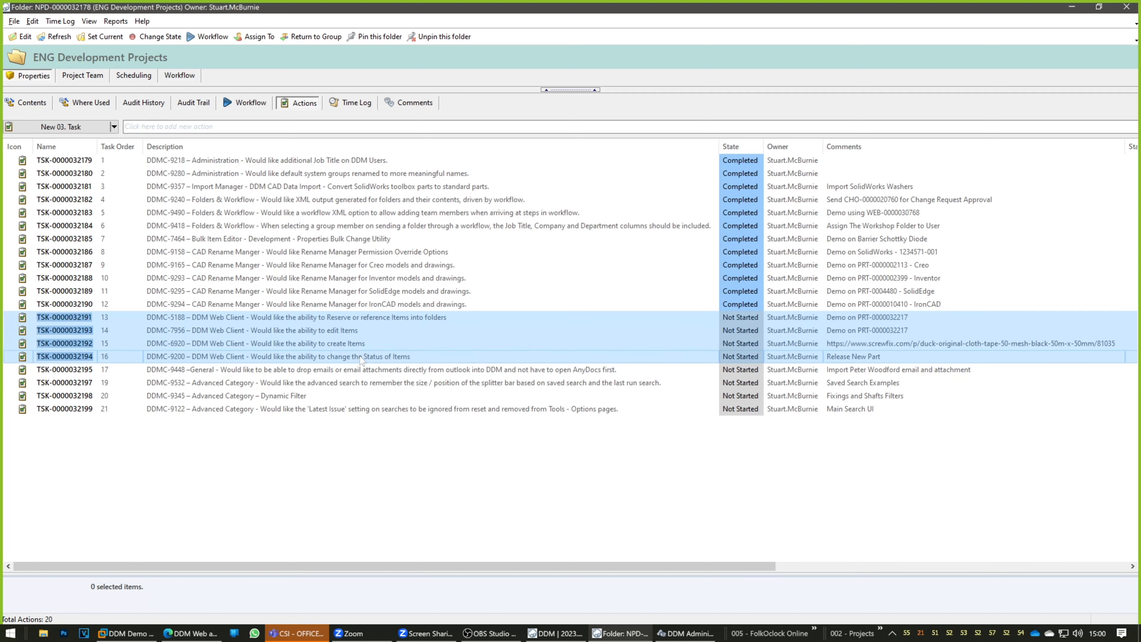
click(371, 472)
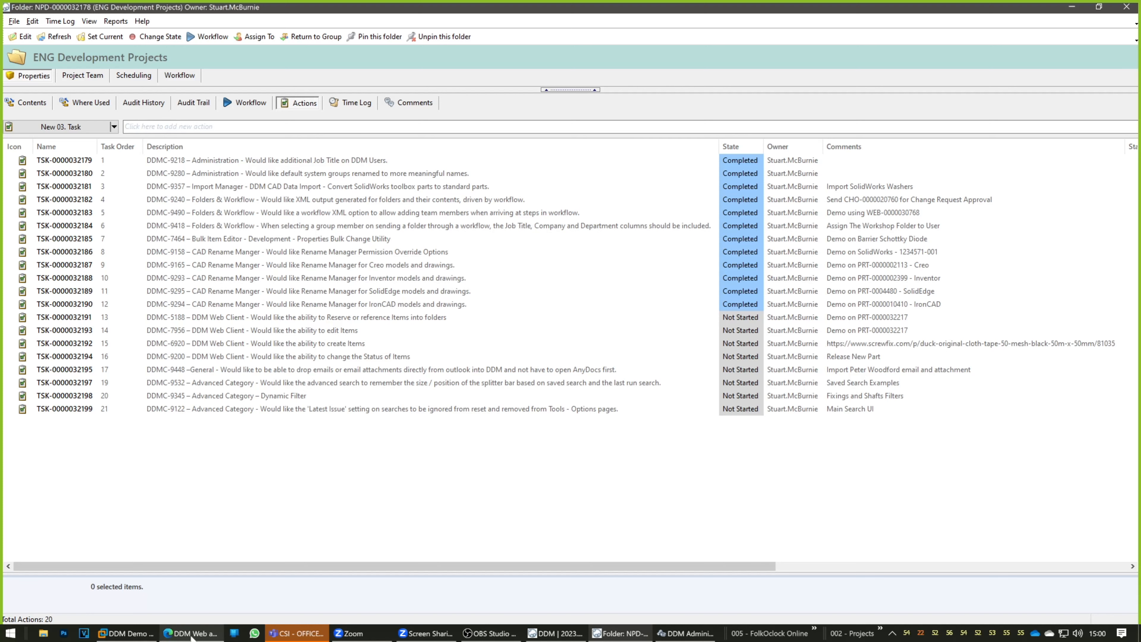
mouse_move(192, 636)
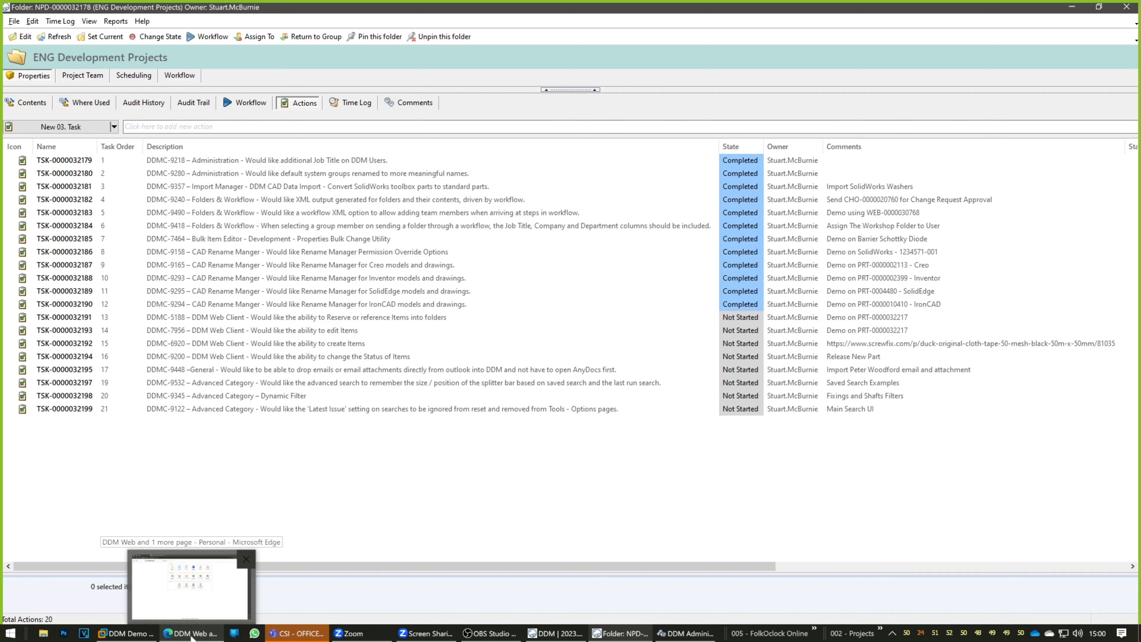
Check task 13 about reserving items in the ENG Development Projects folder, then return to DDM Web
click(192, 633)
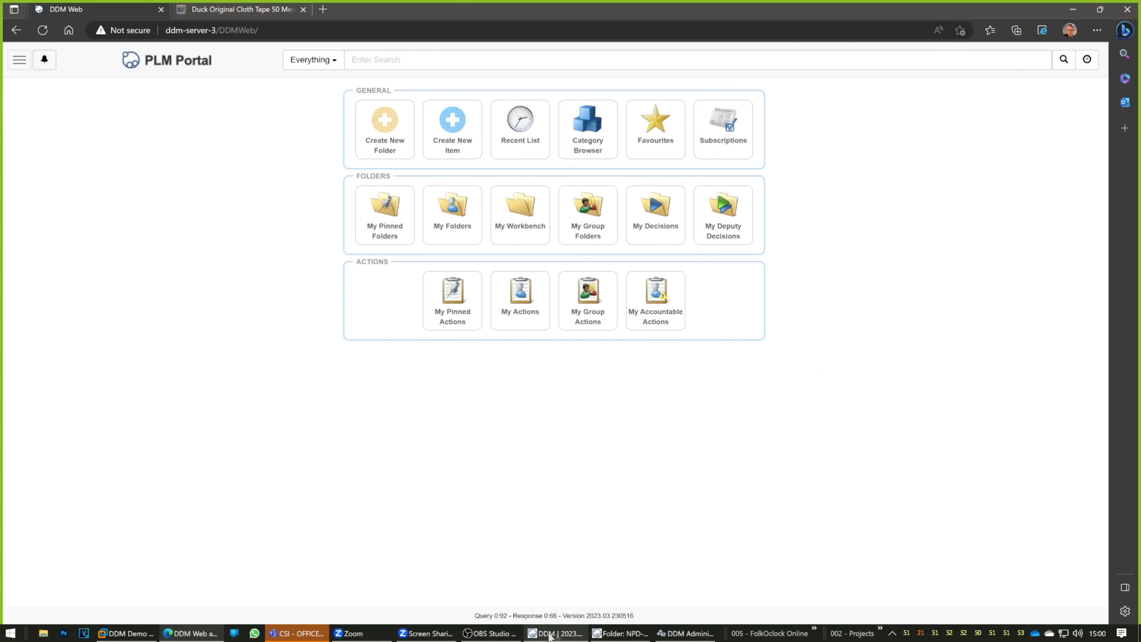
click(619, 635)
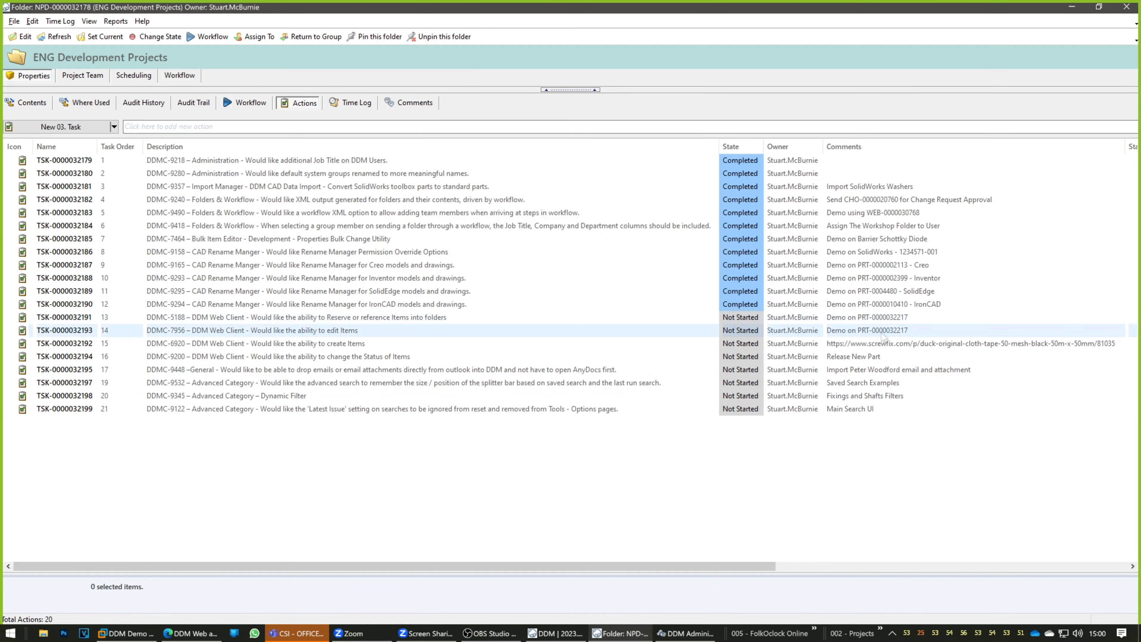
click(894, 320)
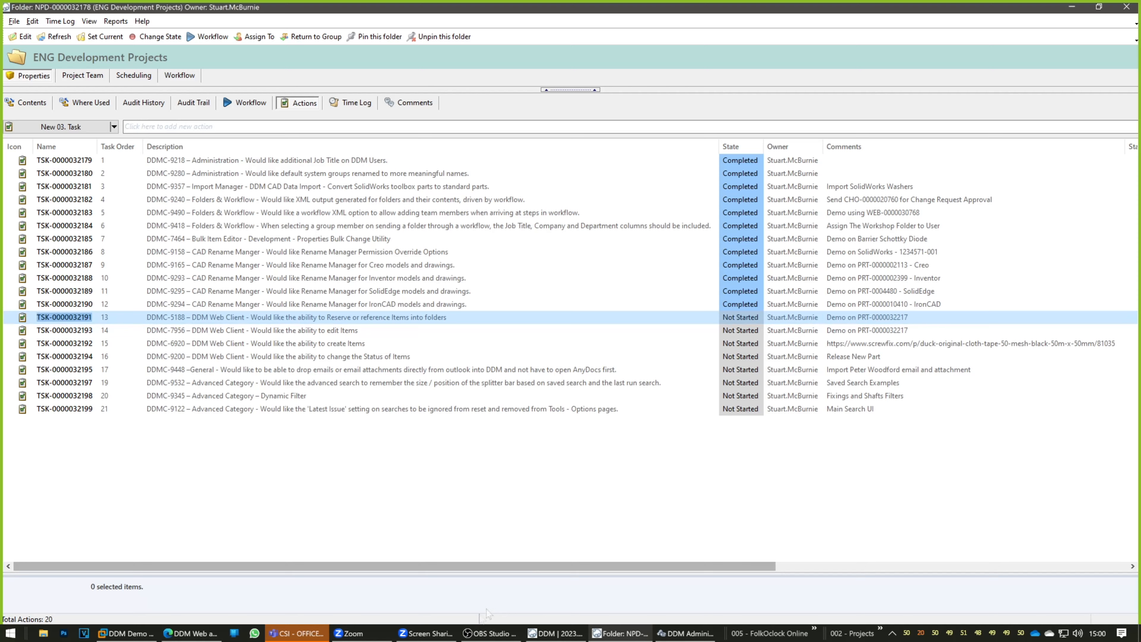
click(189, 635)
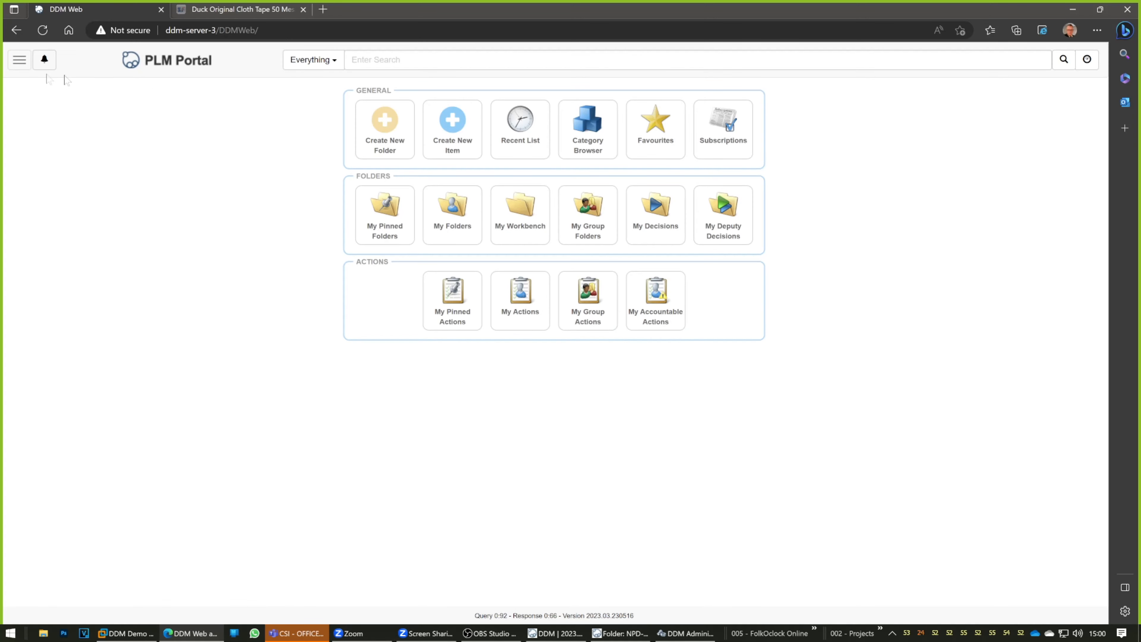
Search DDM Web Parts for 2217 and bring up more actions for the issue D base channel
click(20, 59)
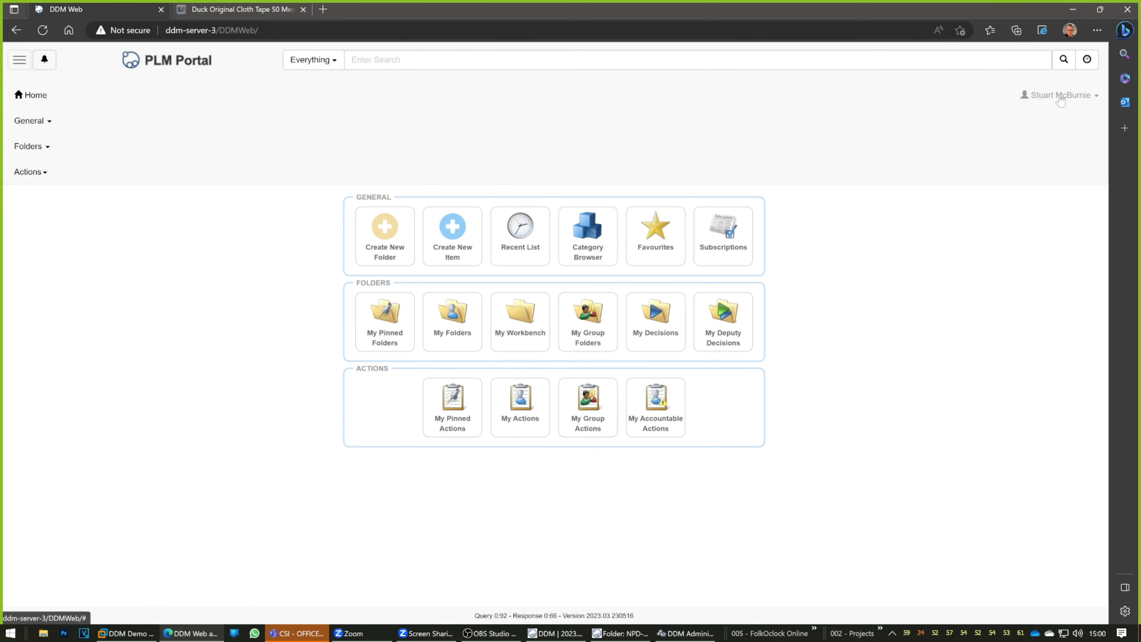
click(314, 60)
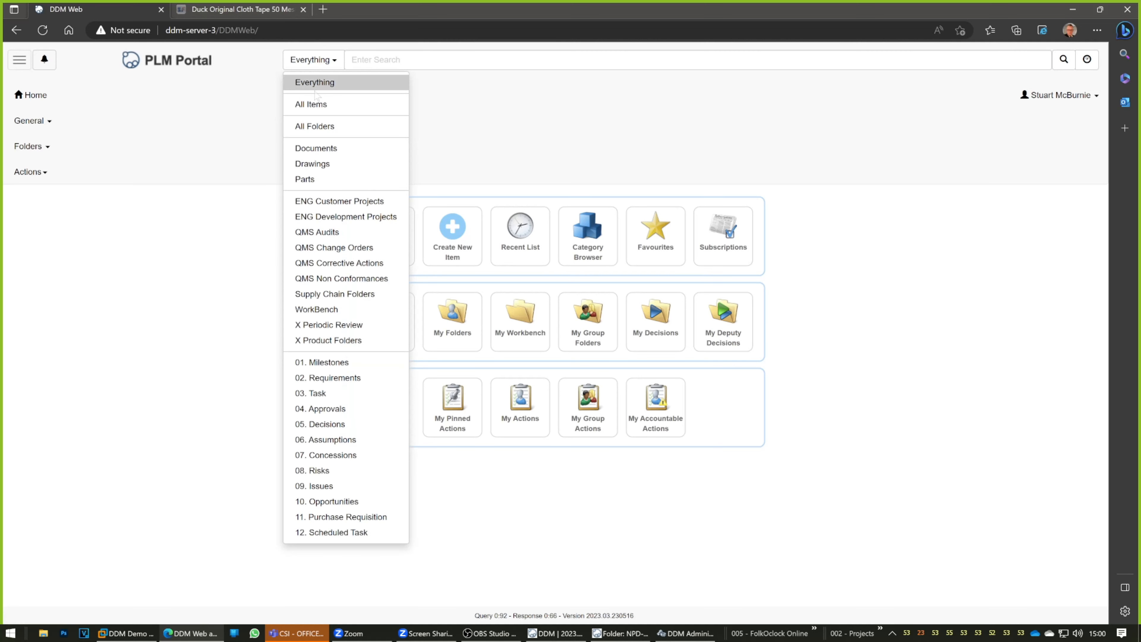
click(309, 177)
click(354, 60)
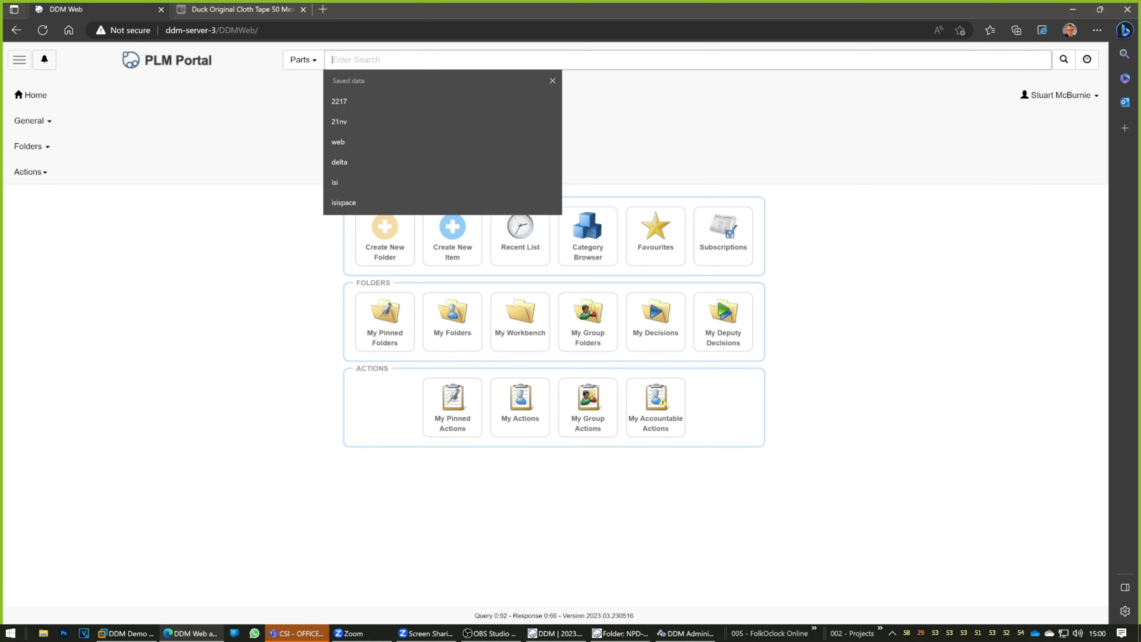
text(2217)
key(Return)
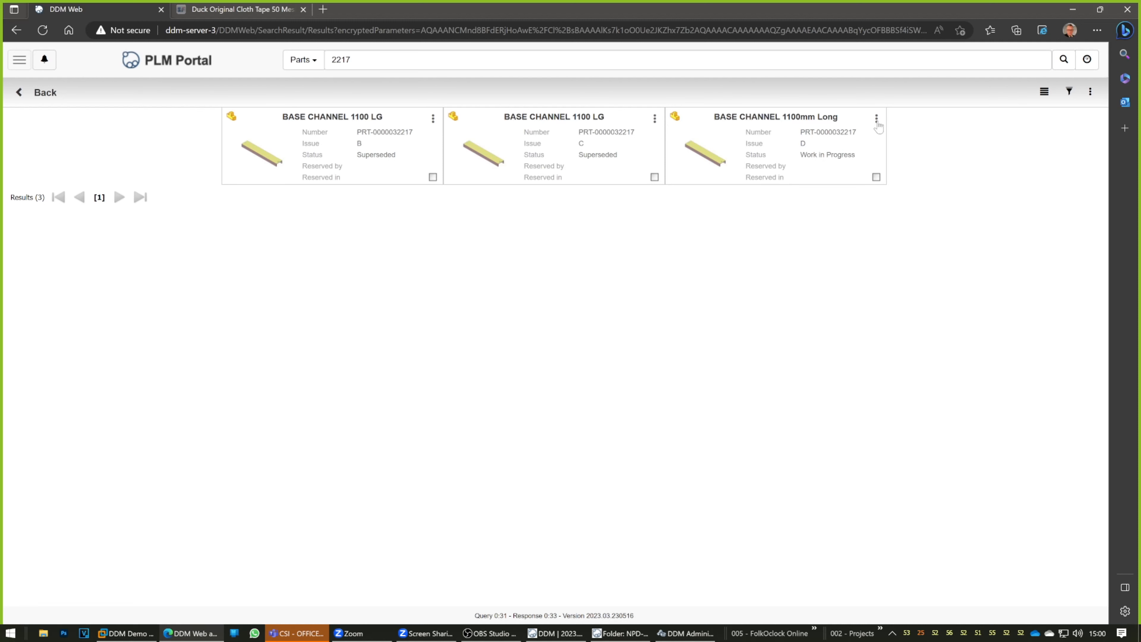
click(876, 119)
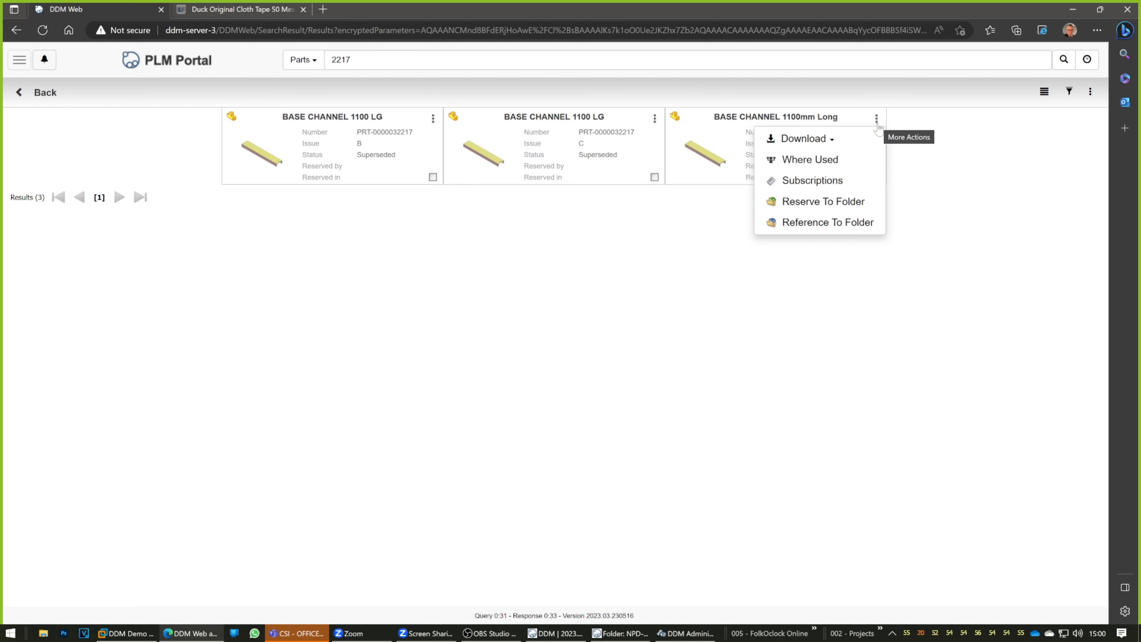
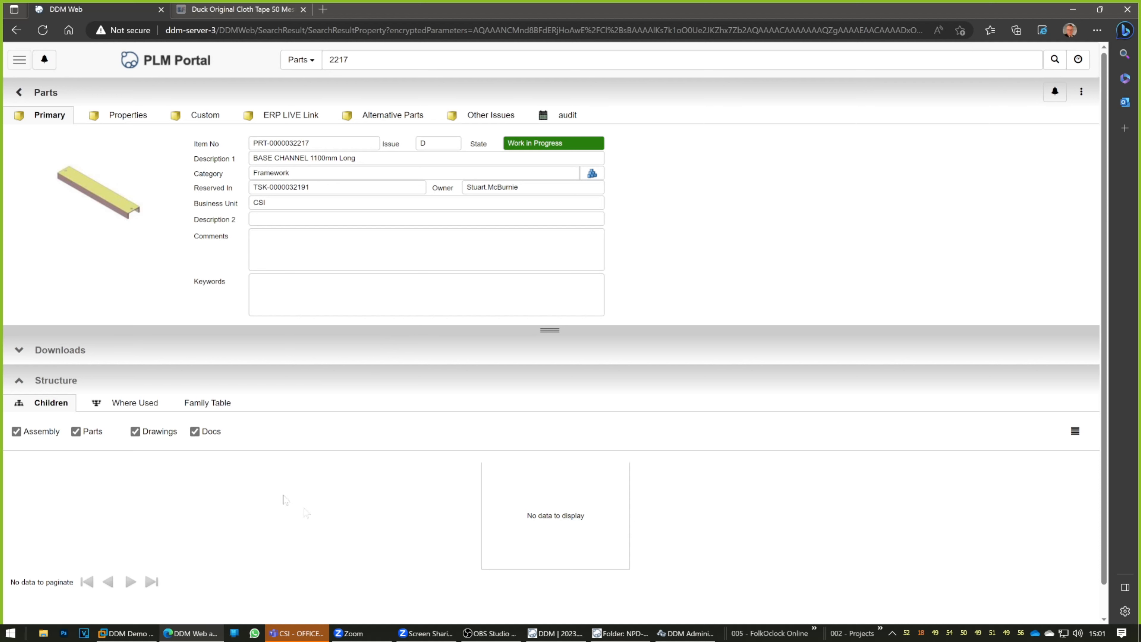
click(132, 403)
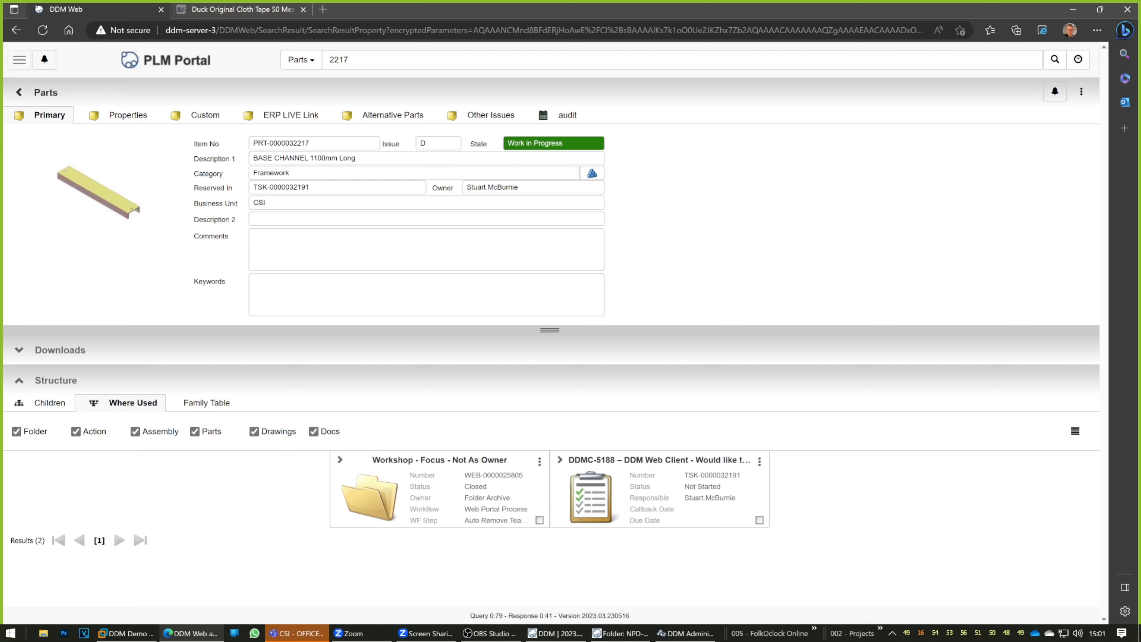
drag(311, 186, 239, 191)
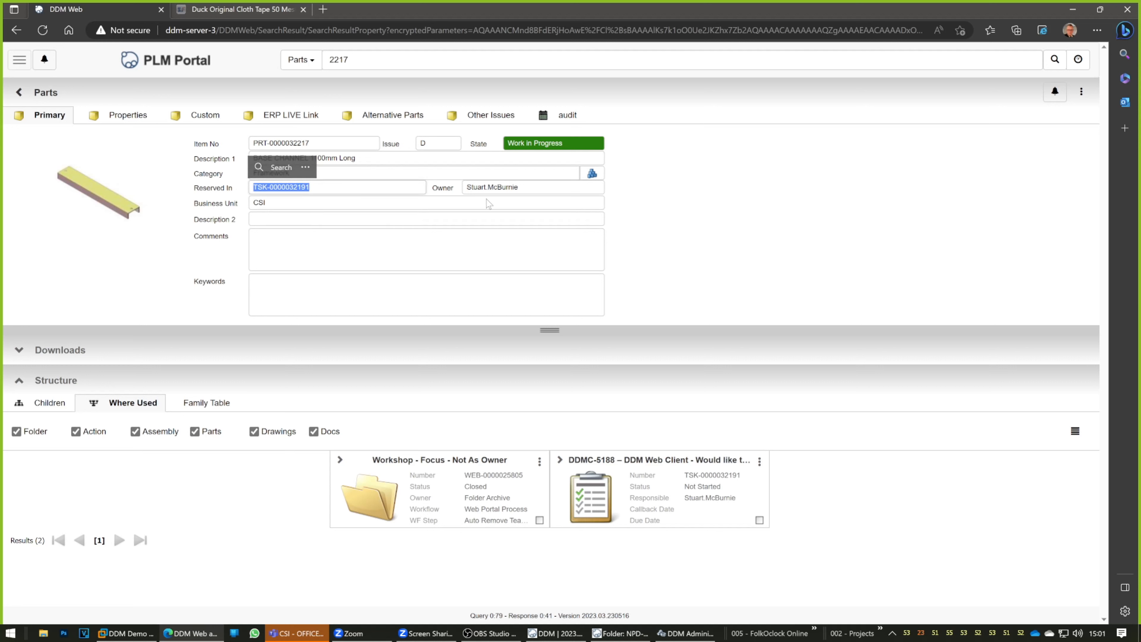
drag(521, 187, 452, 190)
click(688, 242)
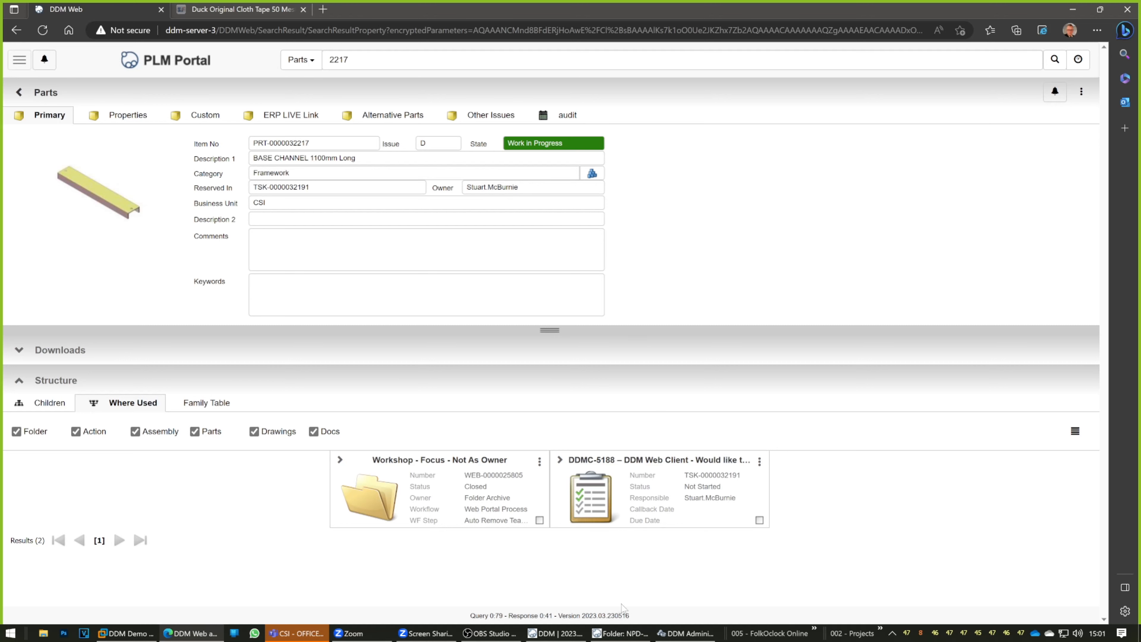
Set task 13, reserving items into folders, to Completed, then return to the part in DDM Web
click(616, 636)
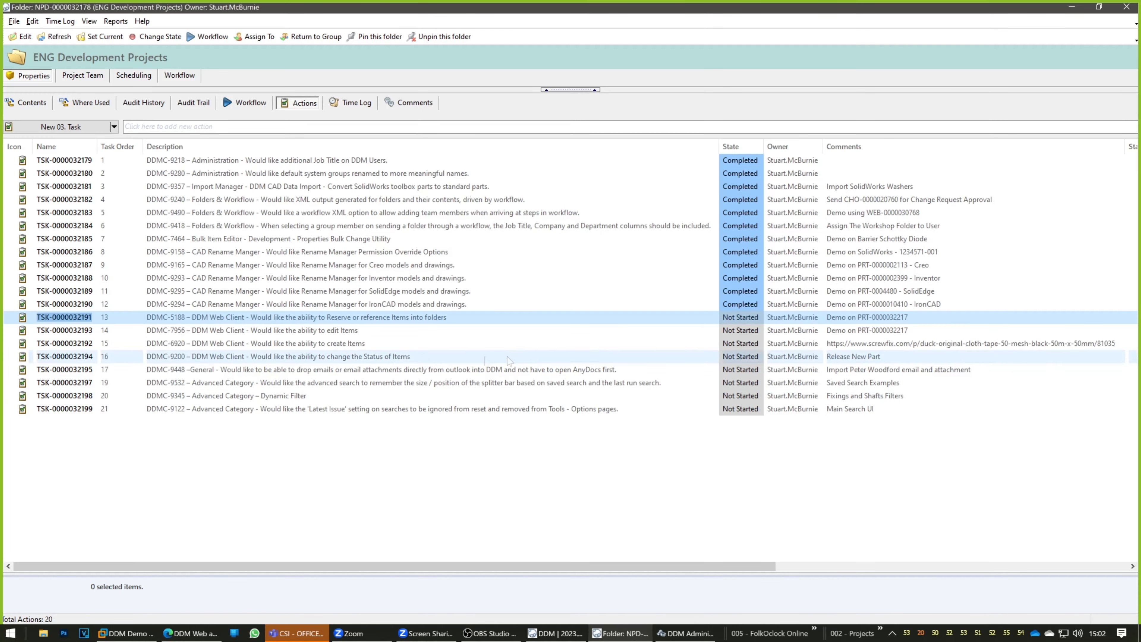
click(320, 335)
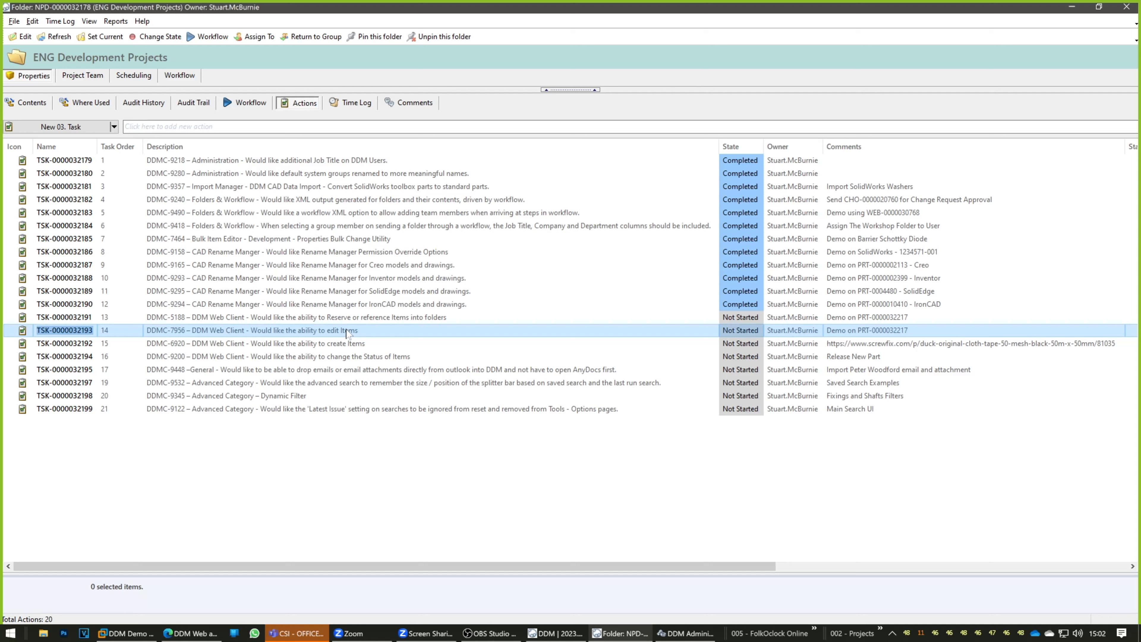
click(354, 320)
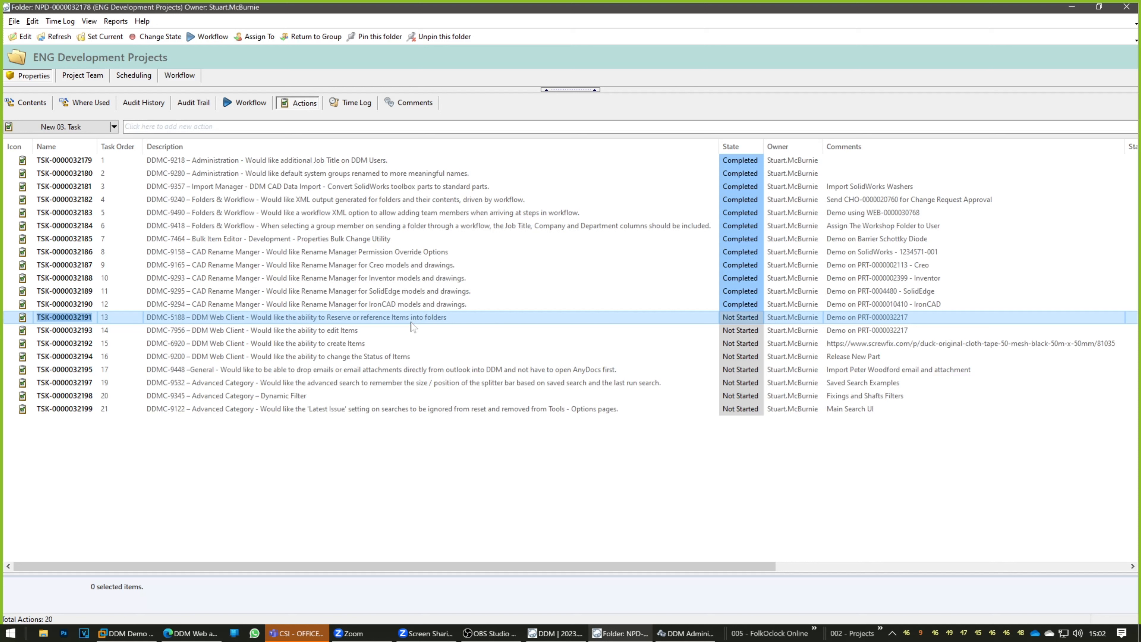
click(746, 319)
click(746, 319)
click(750, 357)
click(699, 332)
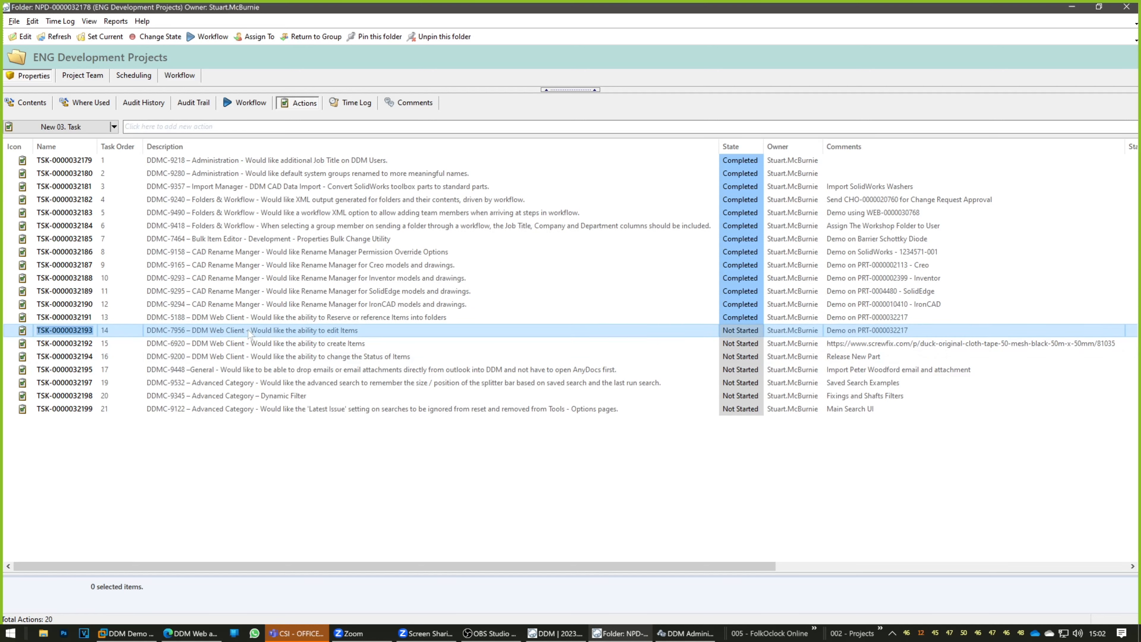
click(190, 633)
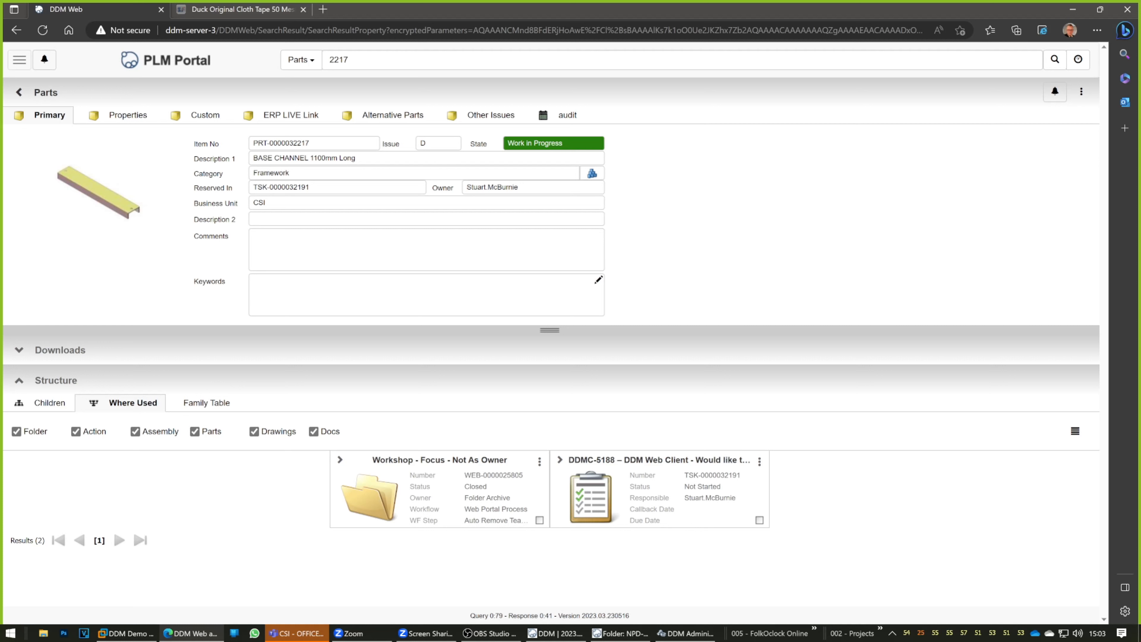
Add the user's name as the part's comment and change Description 1 to 1100 mm
click(597, 280)
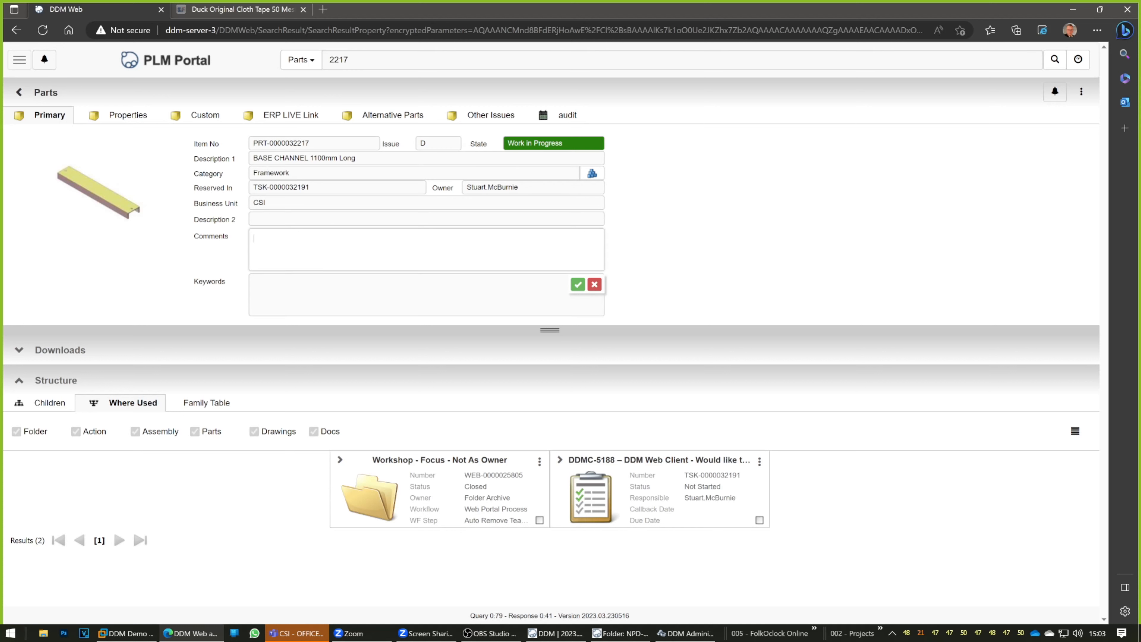
text(Joe Demo)
click(578, 284)
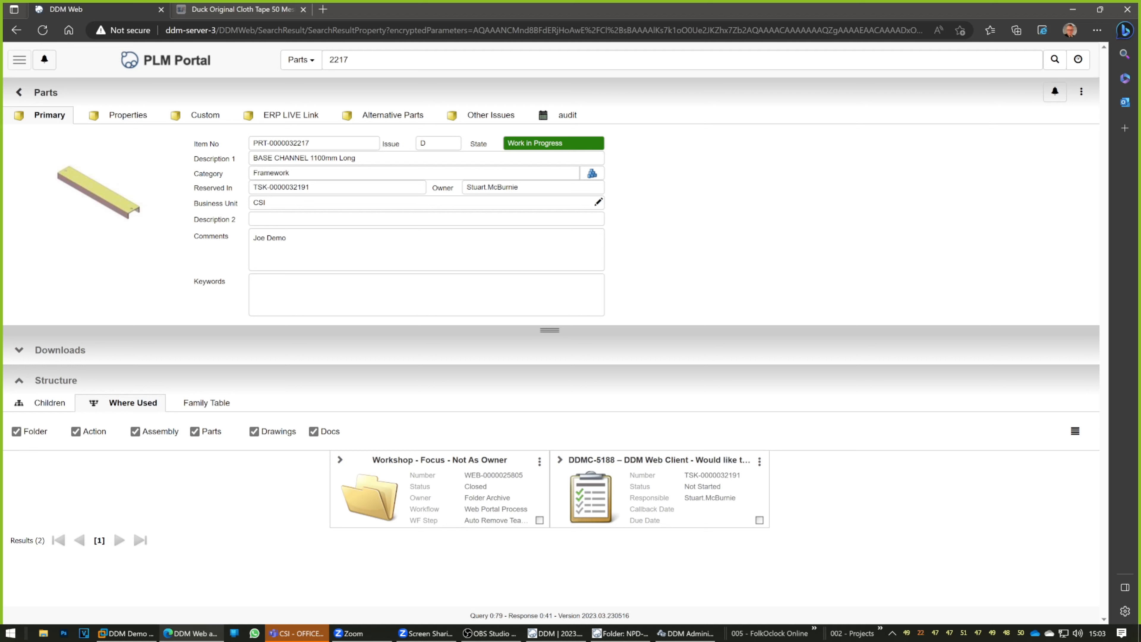
click(597, 157)
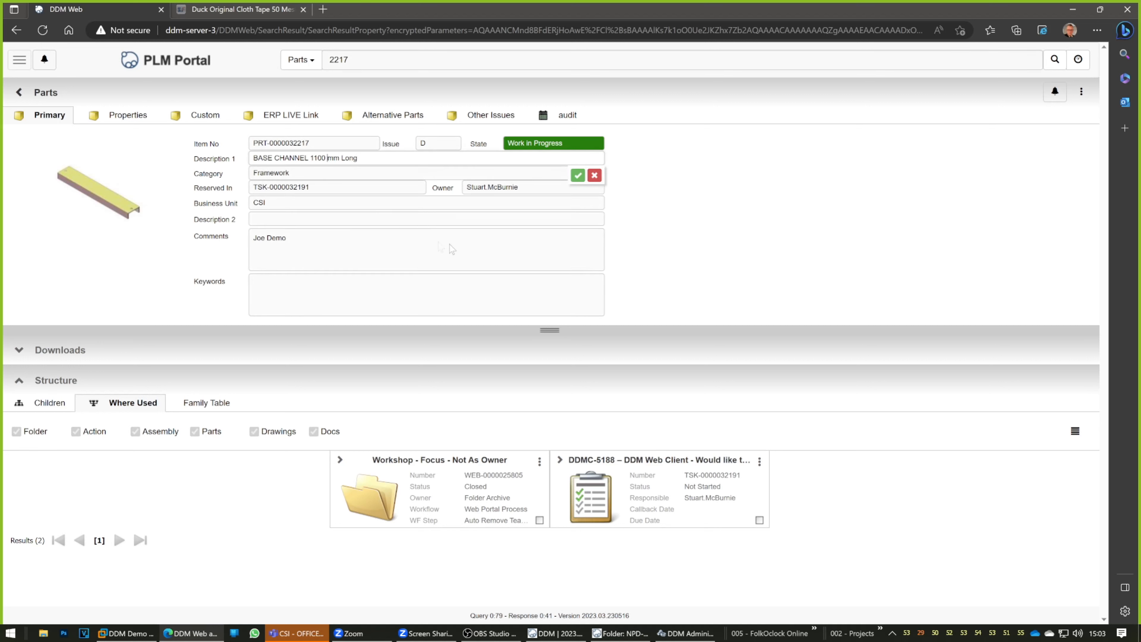
click(578, 176)
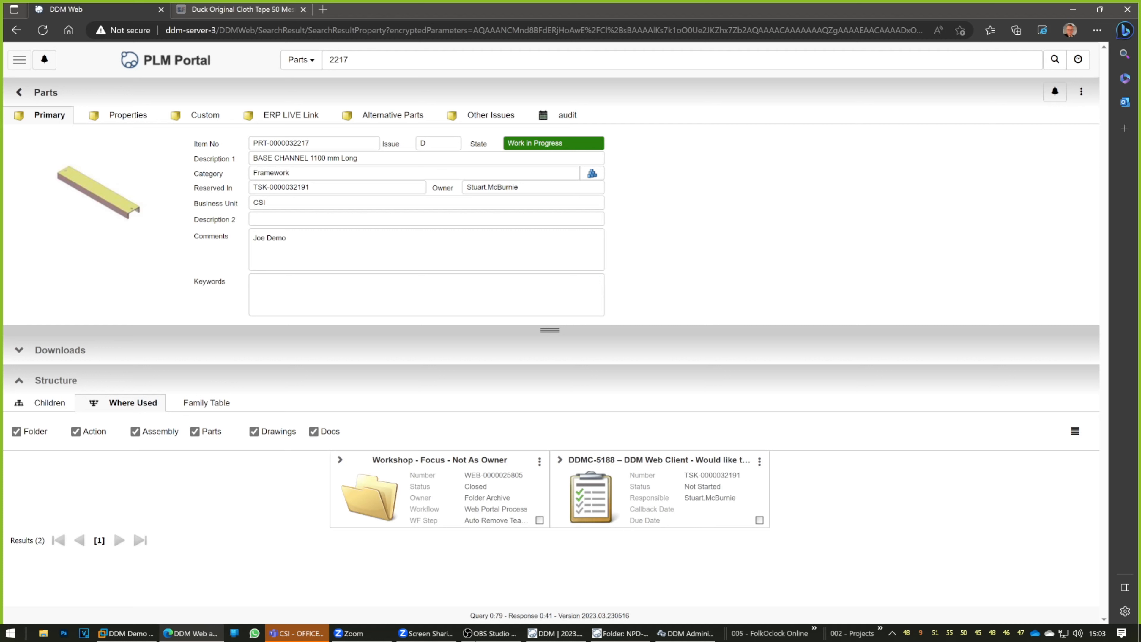
Change the part's category to Purchased Hardware > Adhesives
click(591, 175)
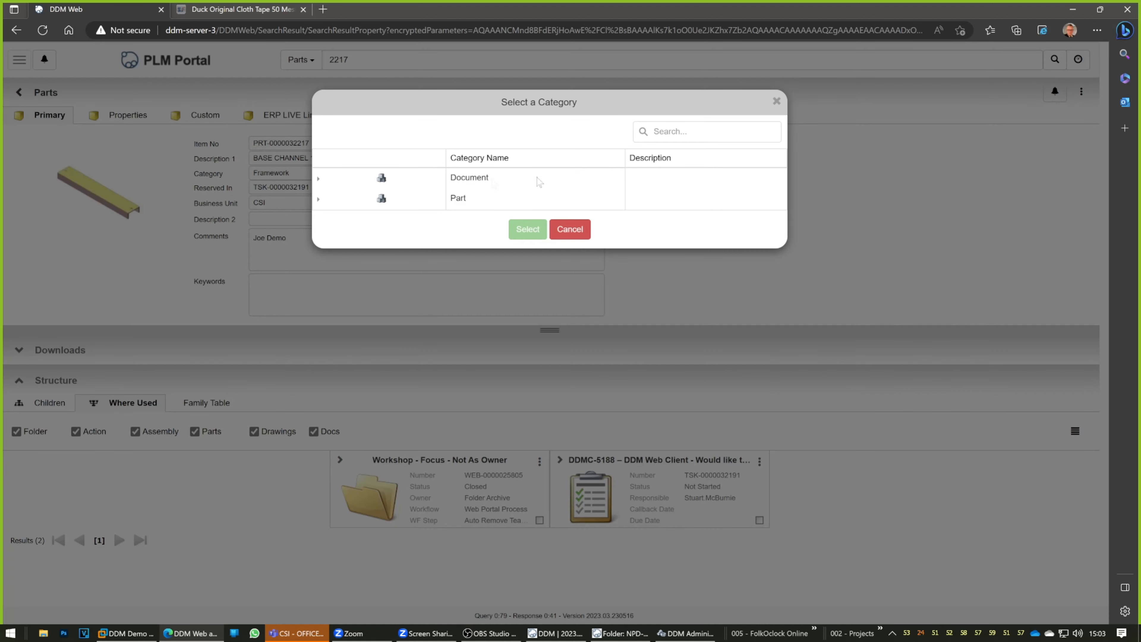
click(318, 199)
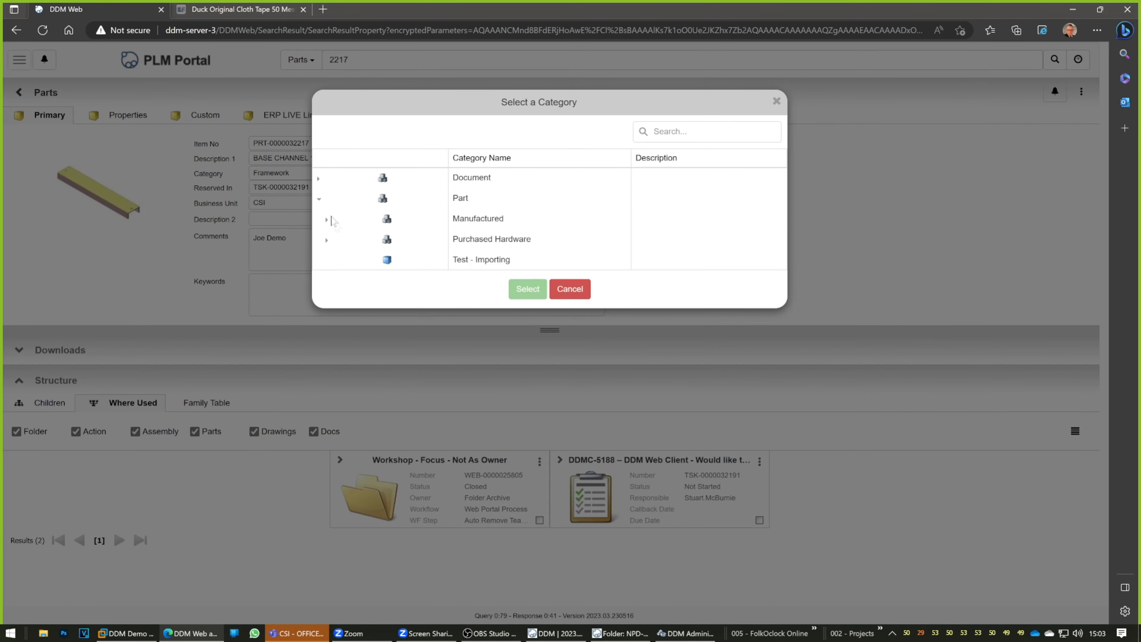
click(326, 242)
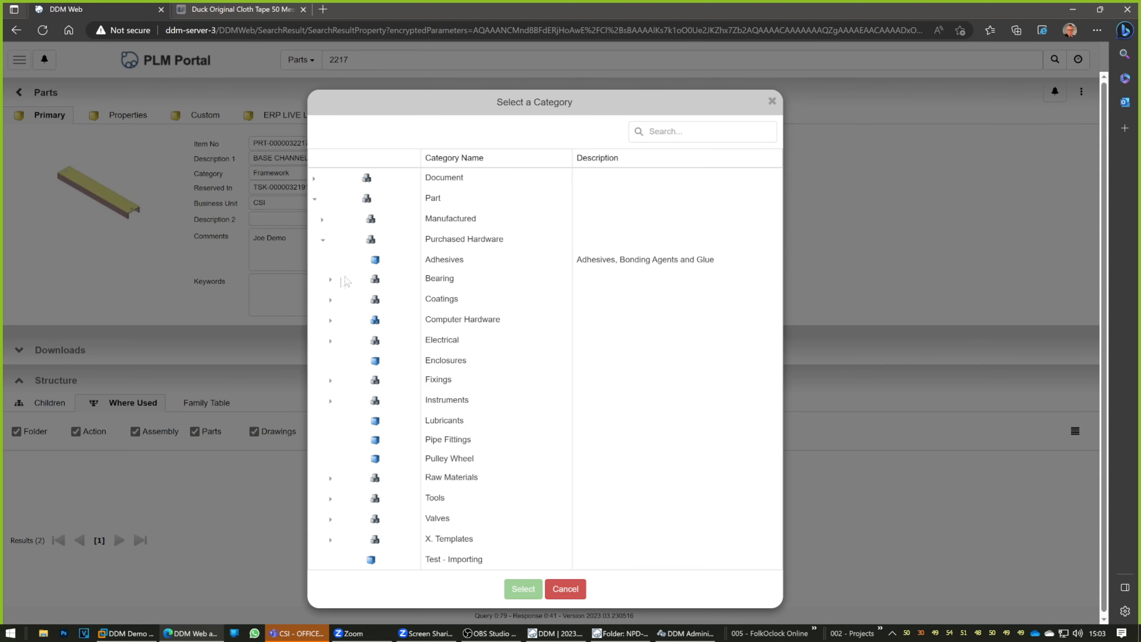
click(330, 281)
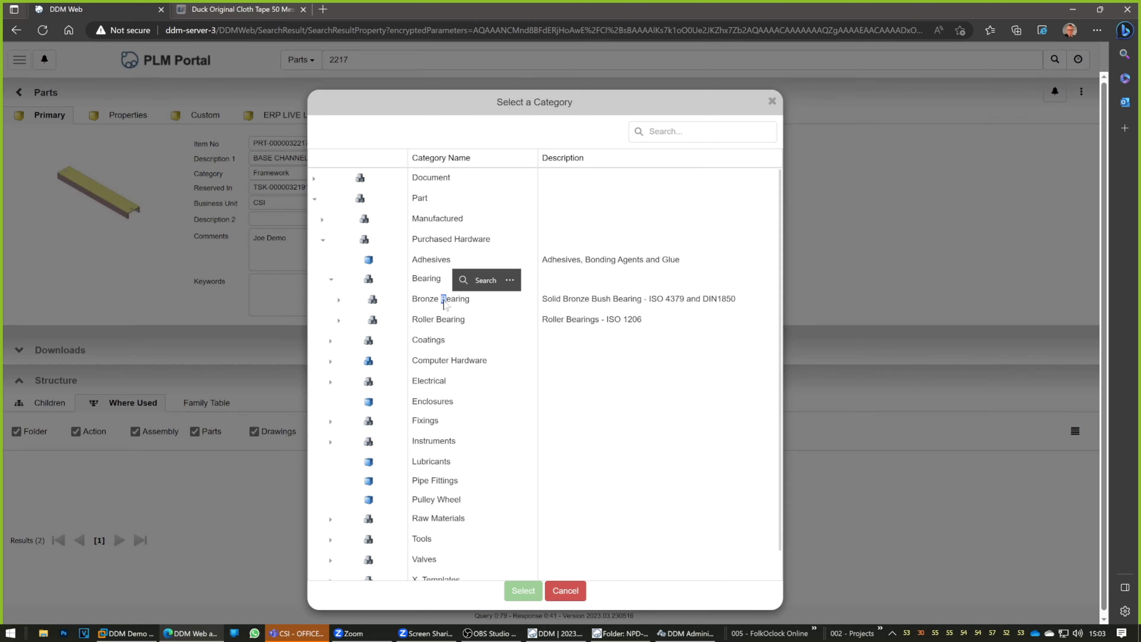
click(432, 261)
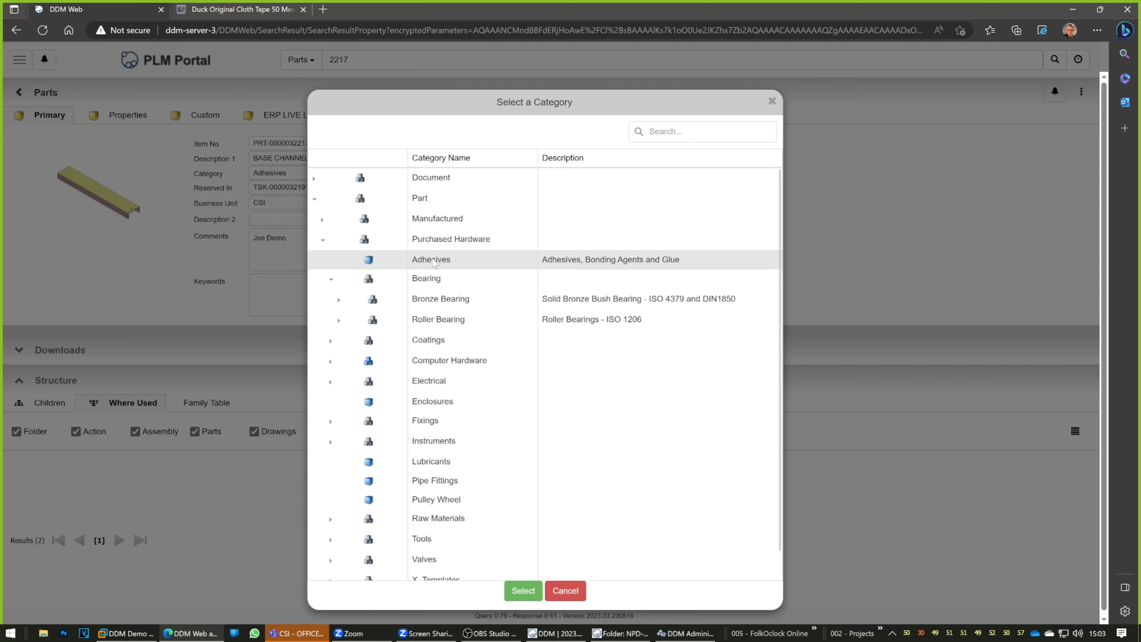
click(565, 591)
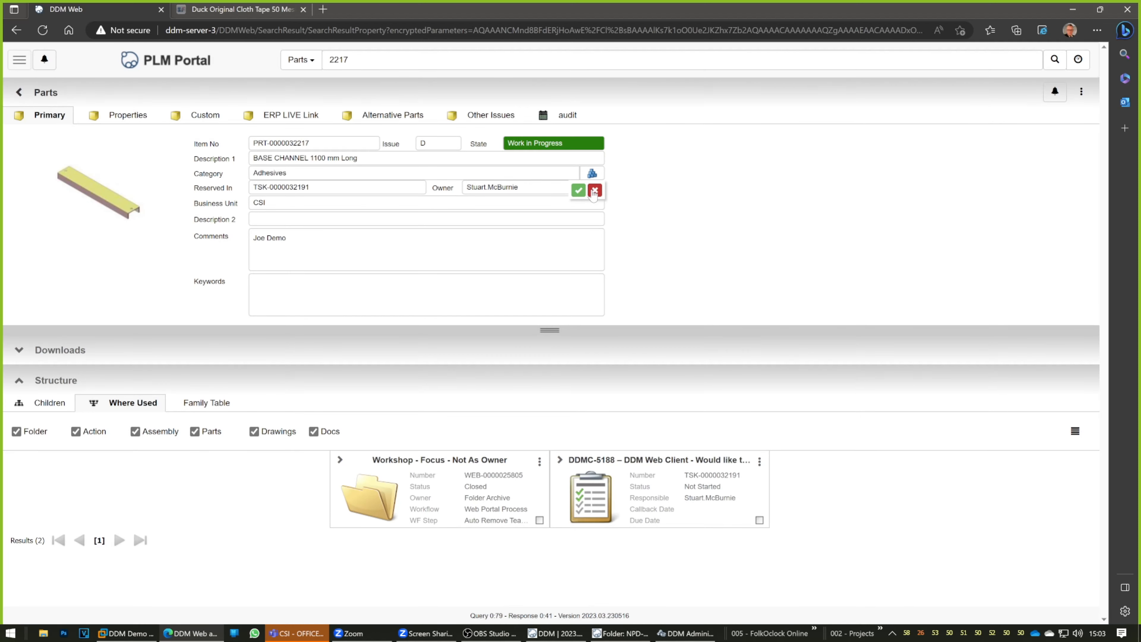
click(594, 191)
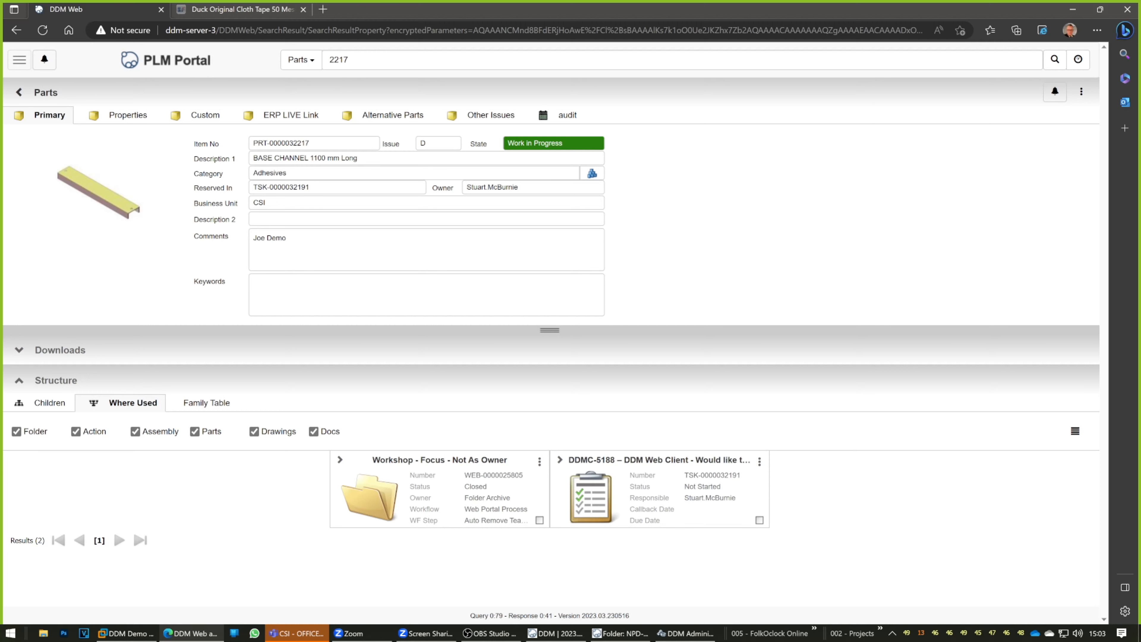
click(620, 633)
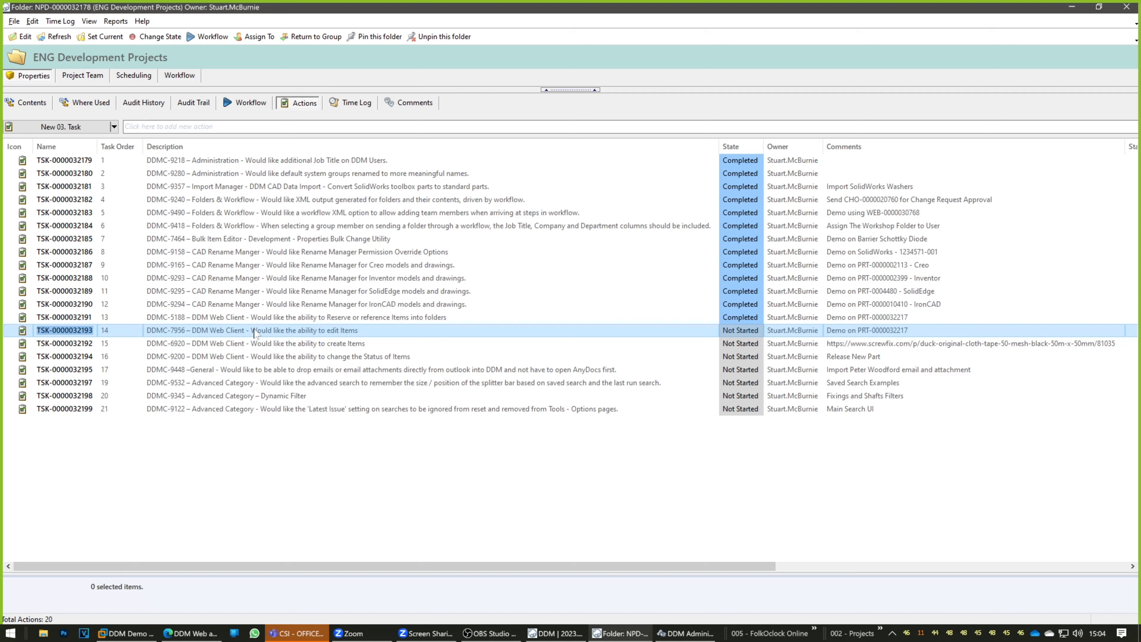
Set task 14, editing items in the web client, to Completed
click(747, 336)
click(758, 332)
click(757, 371)
Grab the product link from task 15's comments and return to the DDM Web part page
click(254, 344)
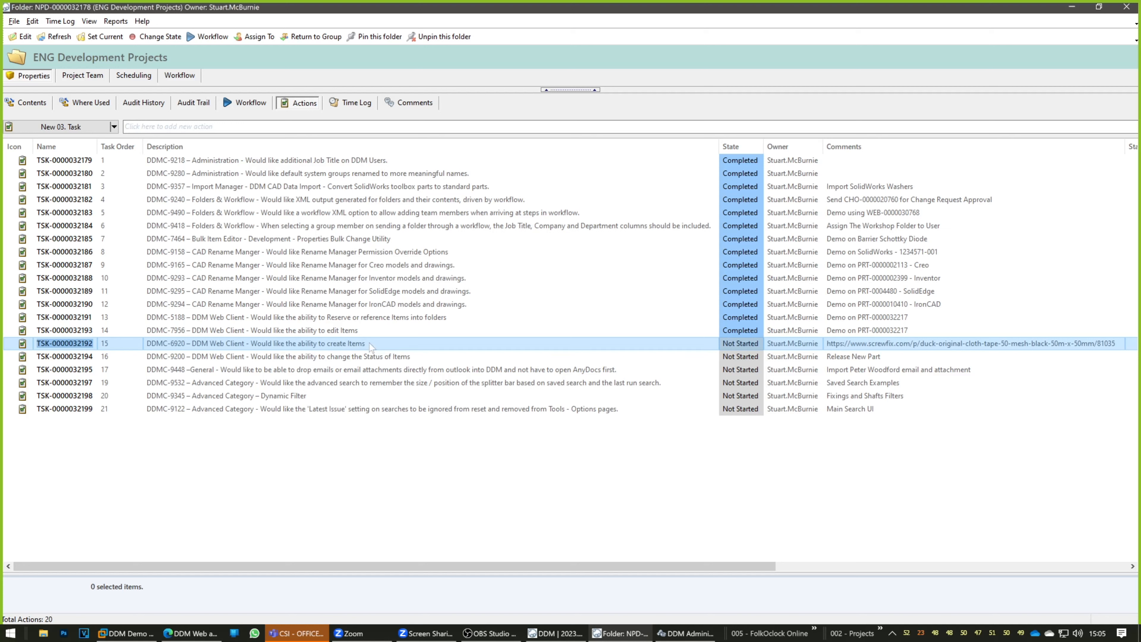
click(882, 345)
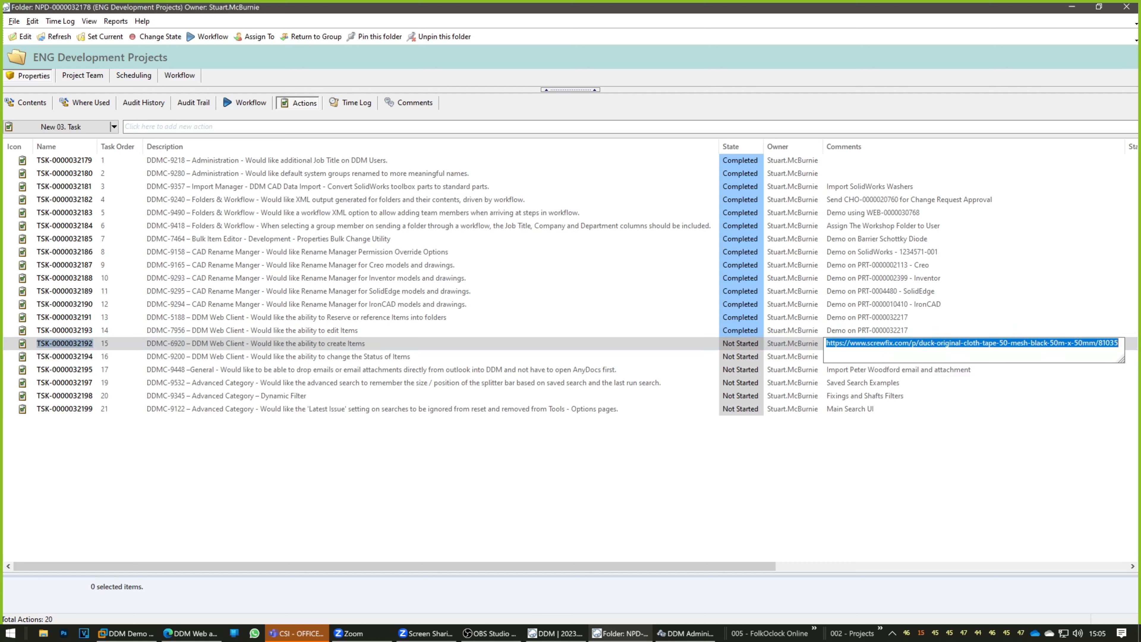
click(513, 341)
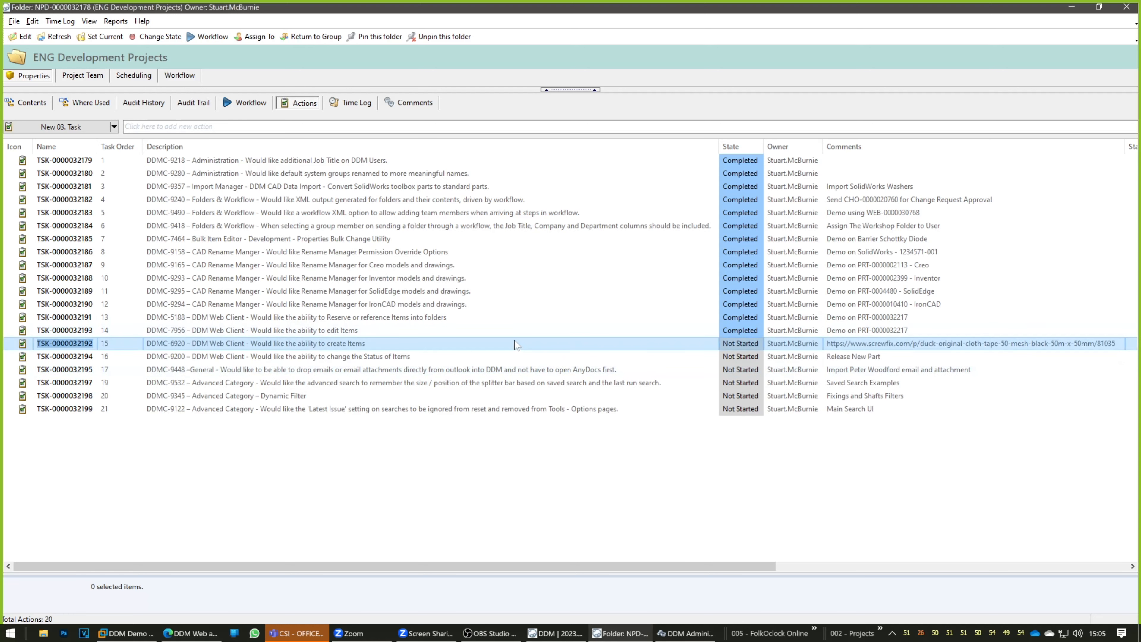
click(193, 633)
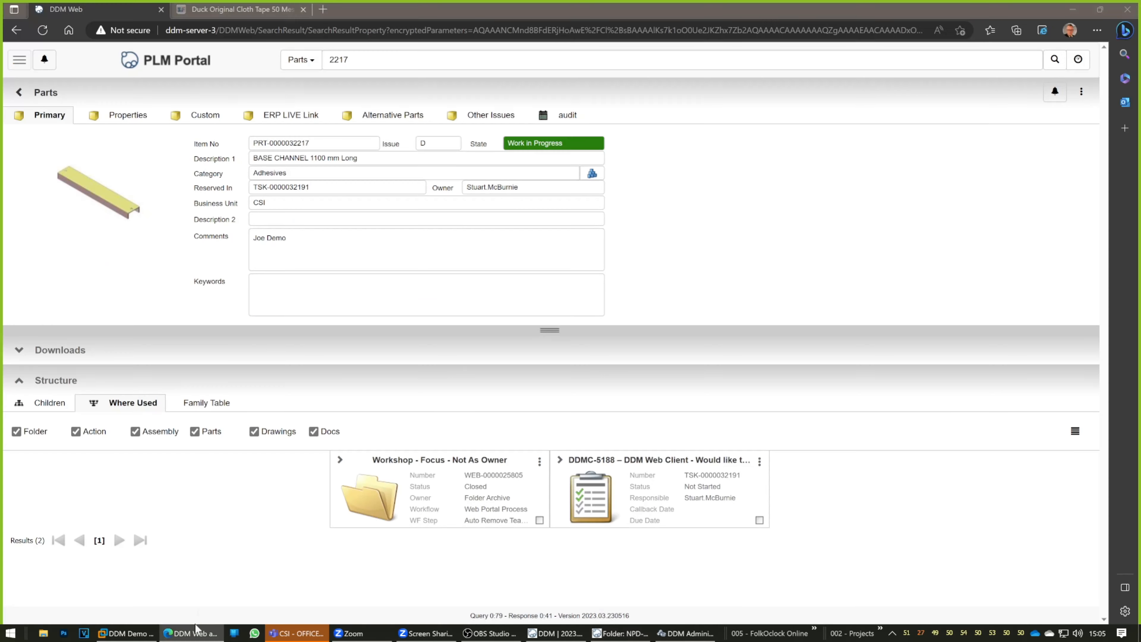
Copy the 'Duck Original Cloth Tape 50m x 50mm' title from Screwfix, then return to DDM Web
click(237, 8)
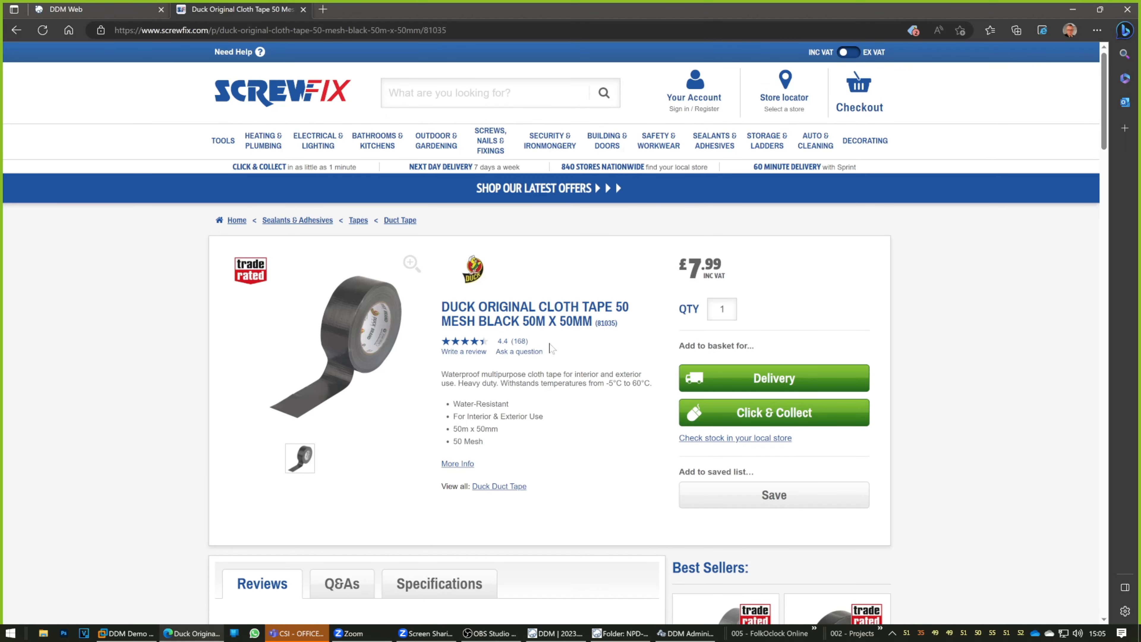
drag(442, 306, 589, 324)
right_click(574, 305)
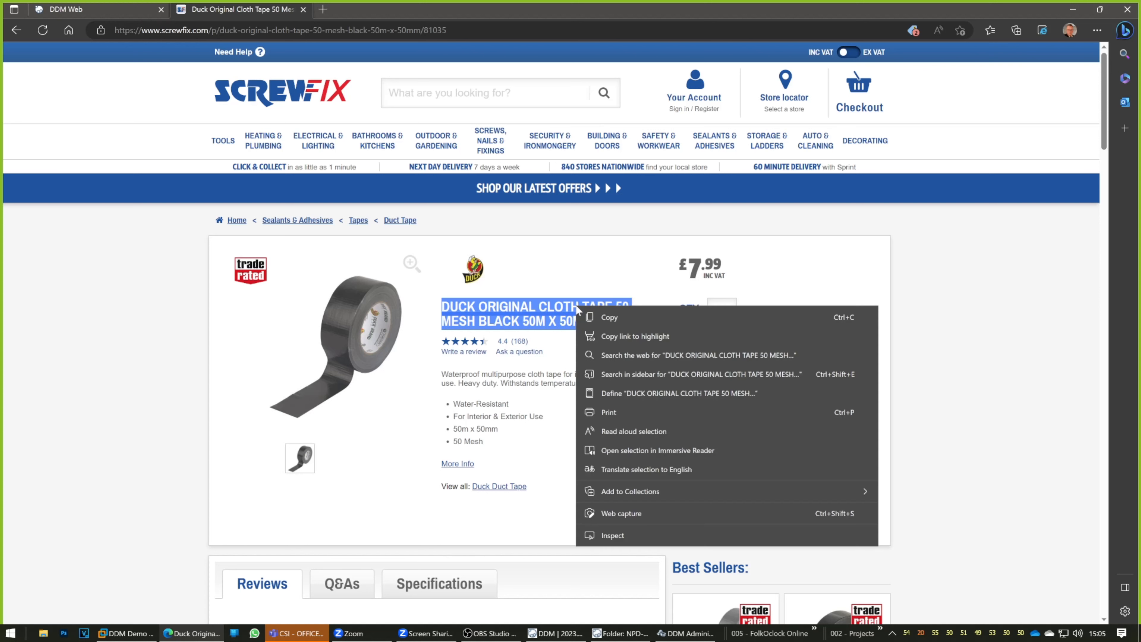
click(610, 314)
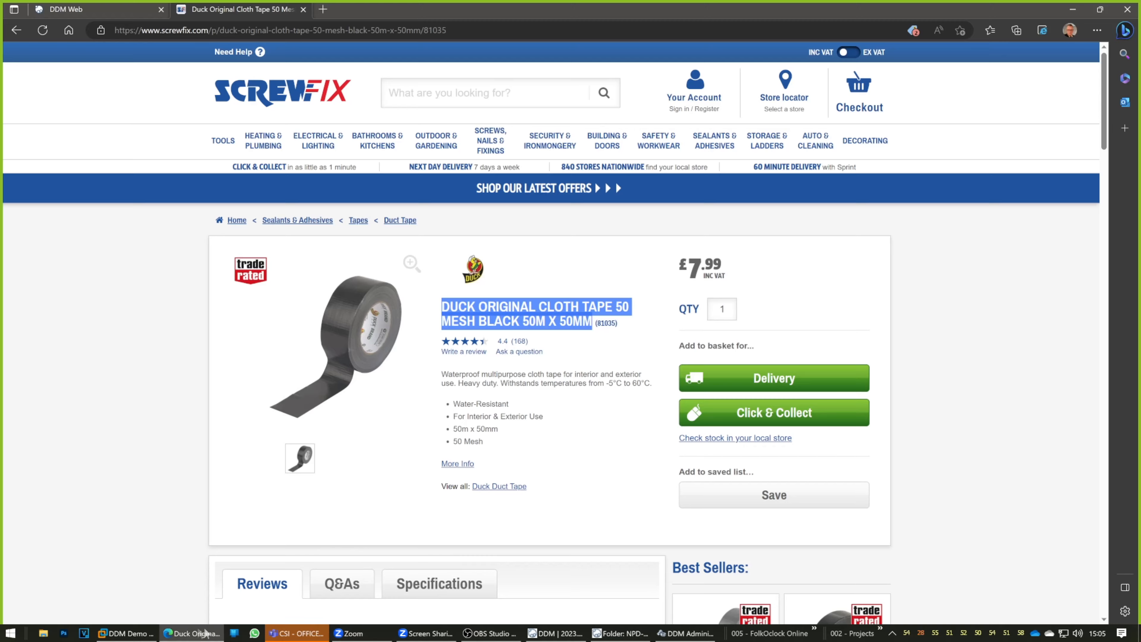
click(182, 635)
click(182, 634)
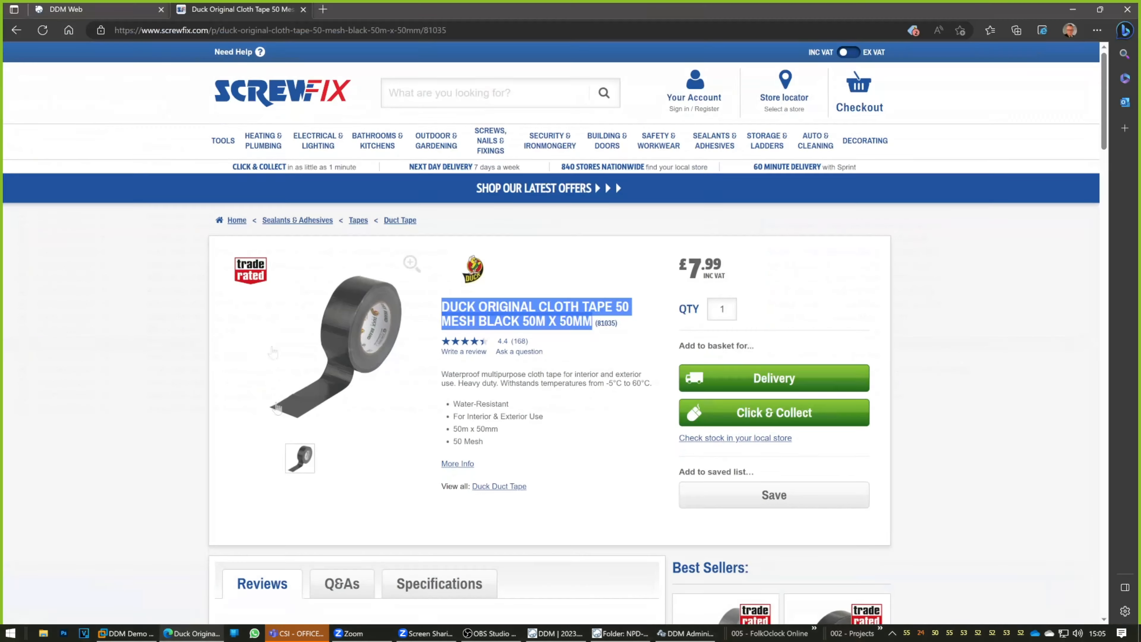
click(86, 14)
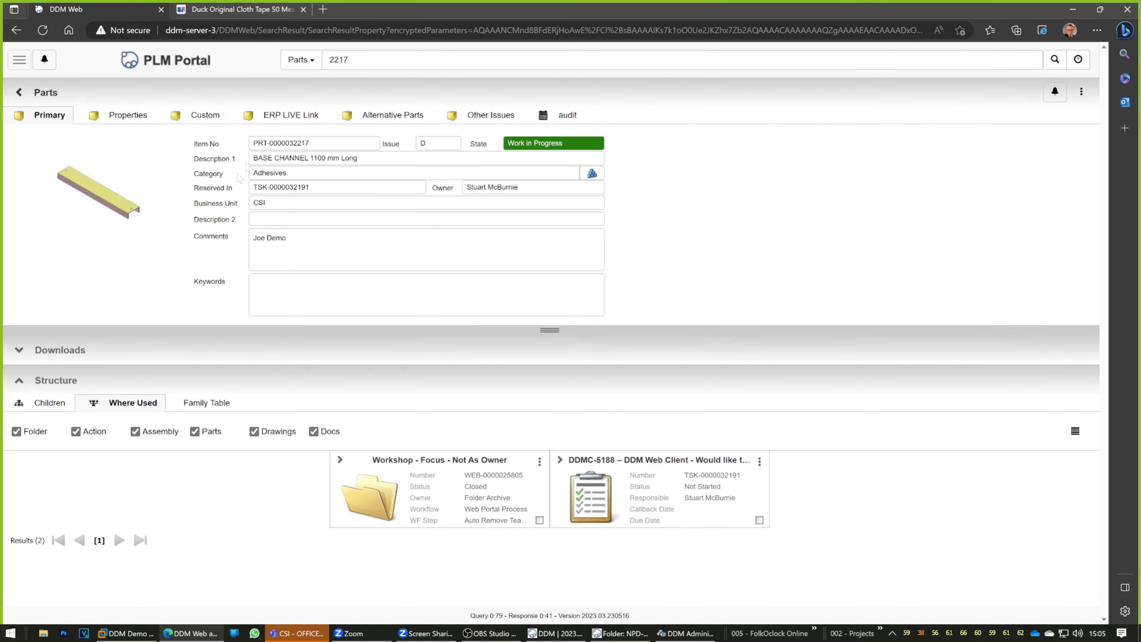
Start a new part auto-numbered with Default Parts and Assemblies, pasting the tape title as Description 1
click(183, 68)
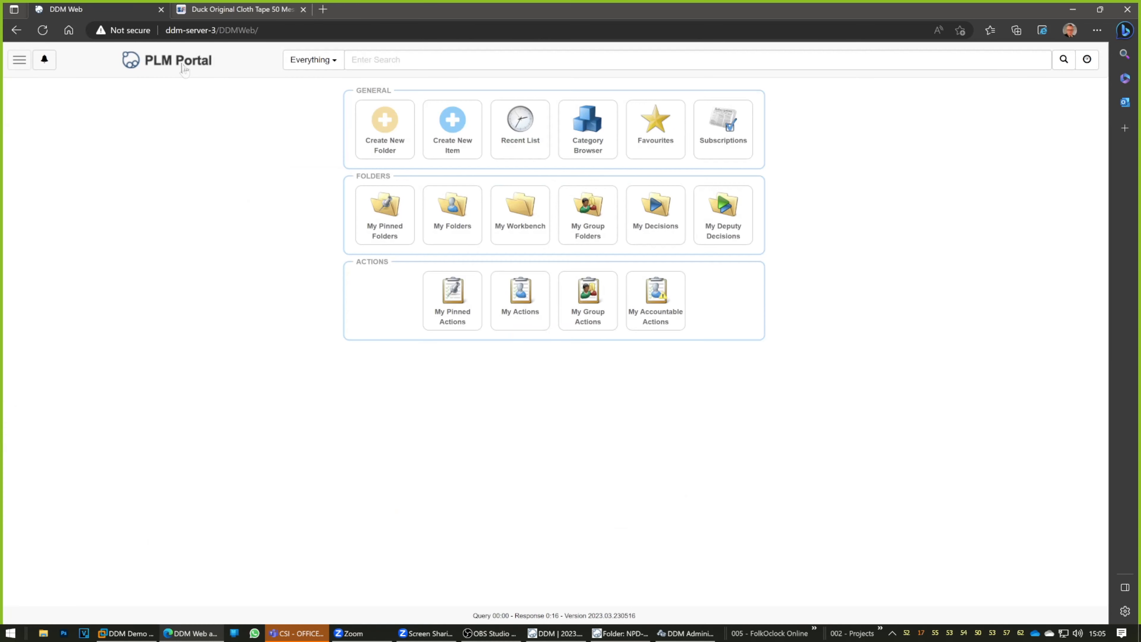
click(454, 126)
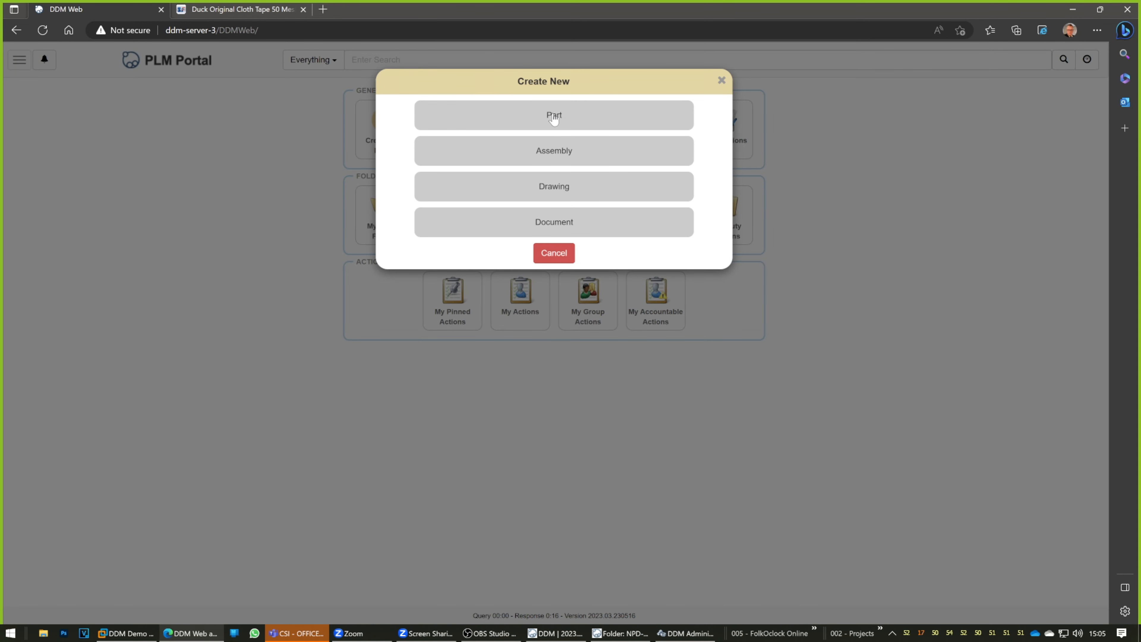
click(553, 116)
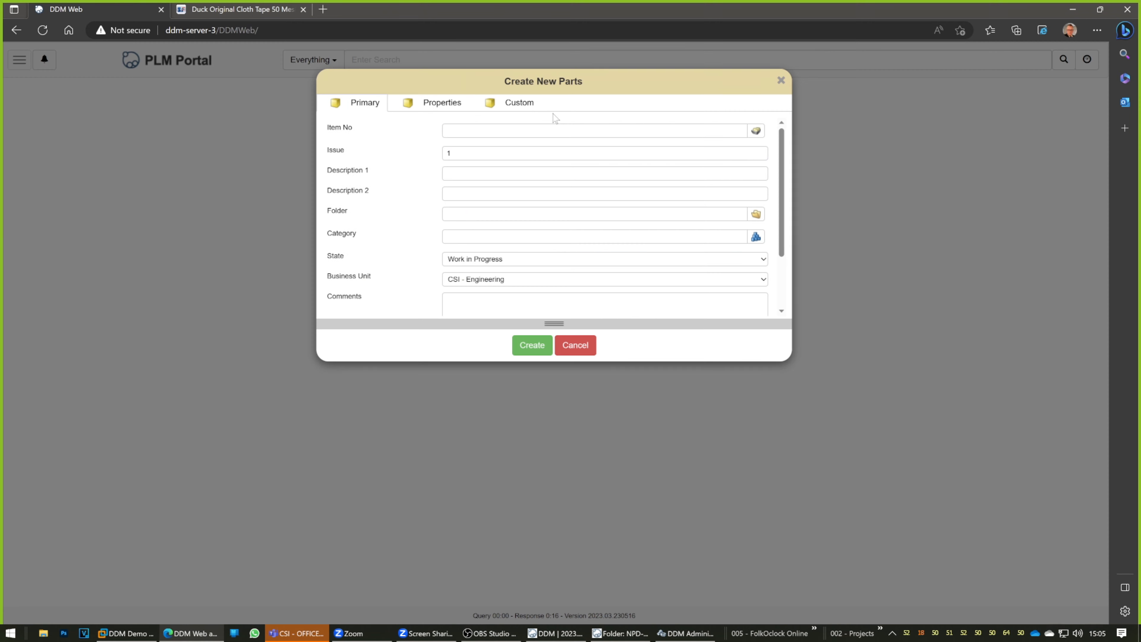
click(756, 130)
click(591, 140)
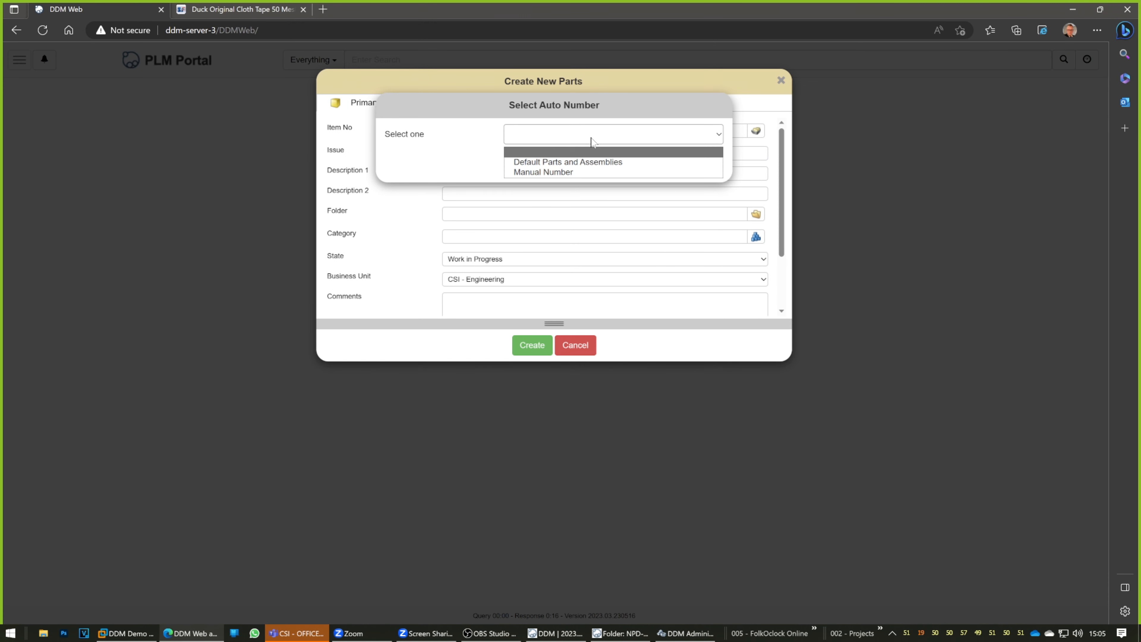
click(556, 163)
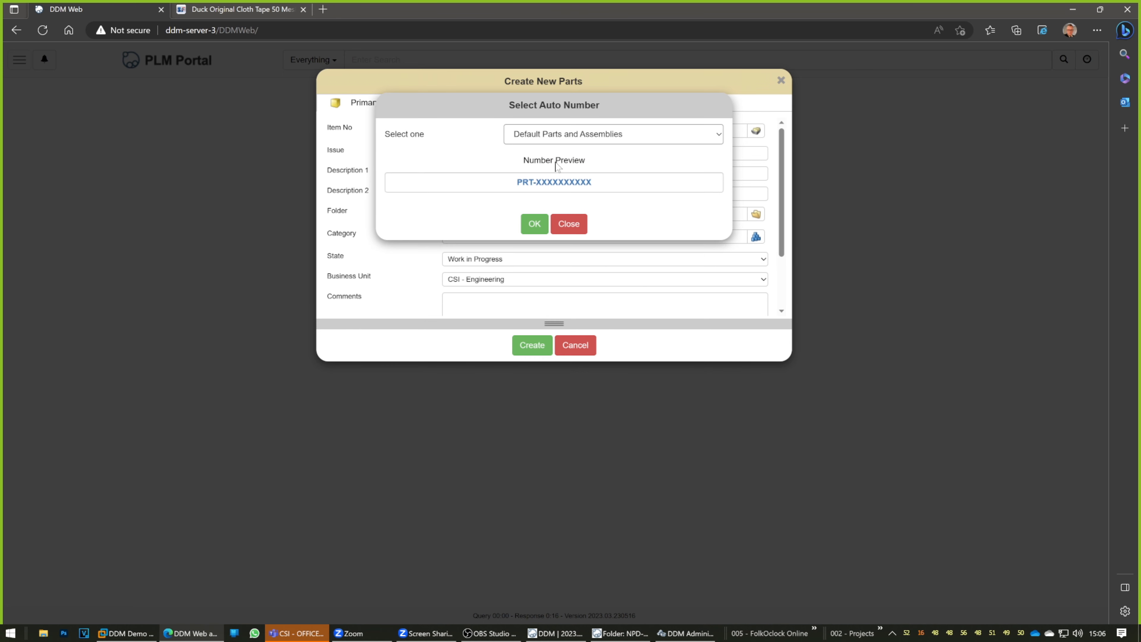
click(534, 223)
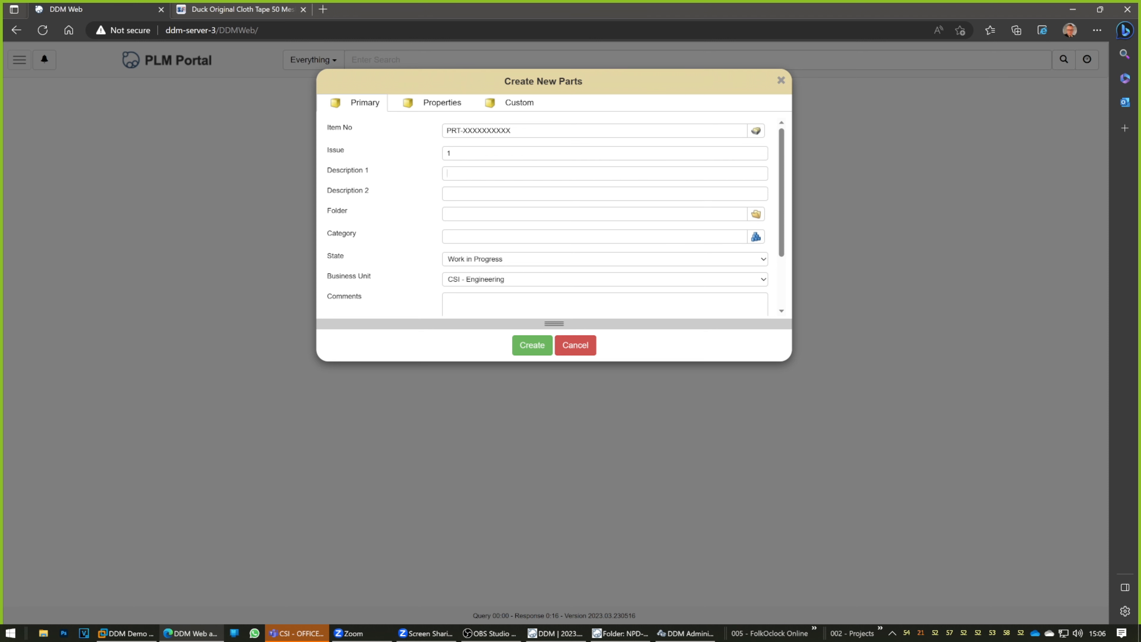
click(447, 172)
key(ctrl+v)
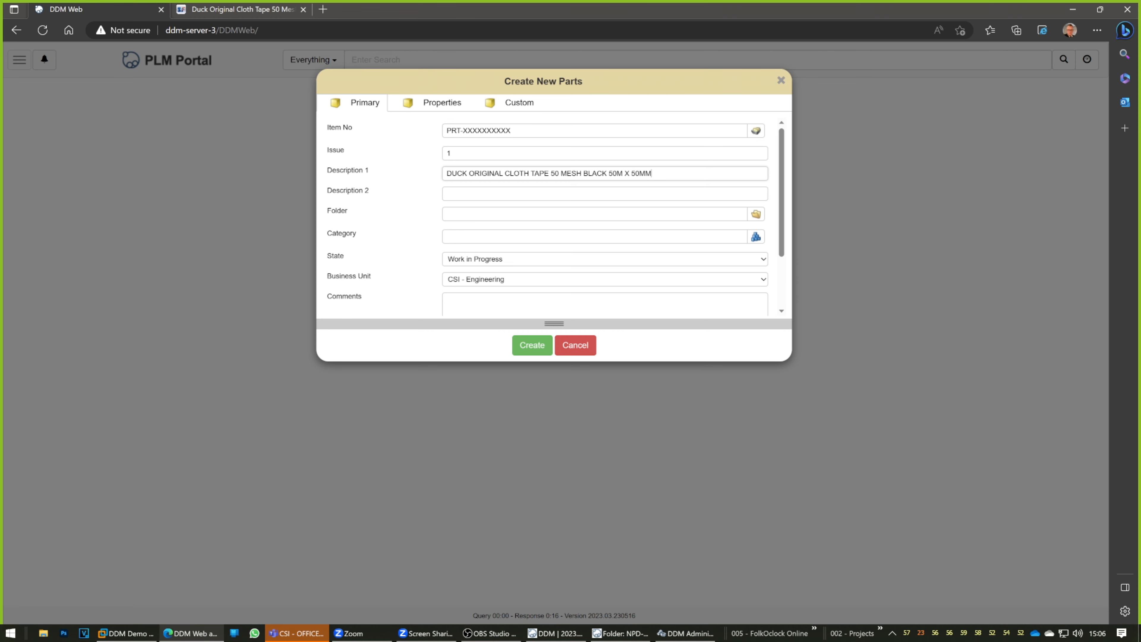
click(756, 215)
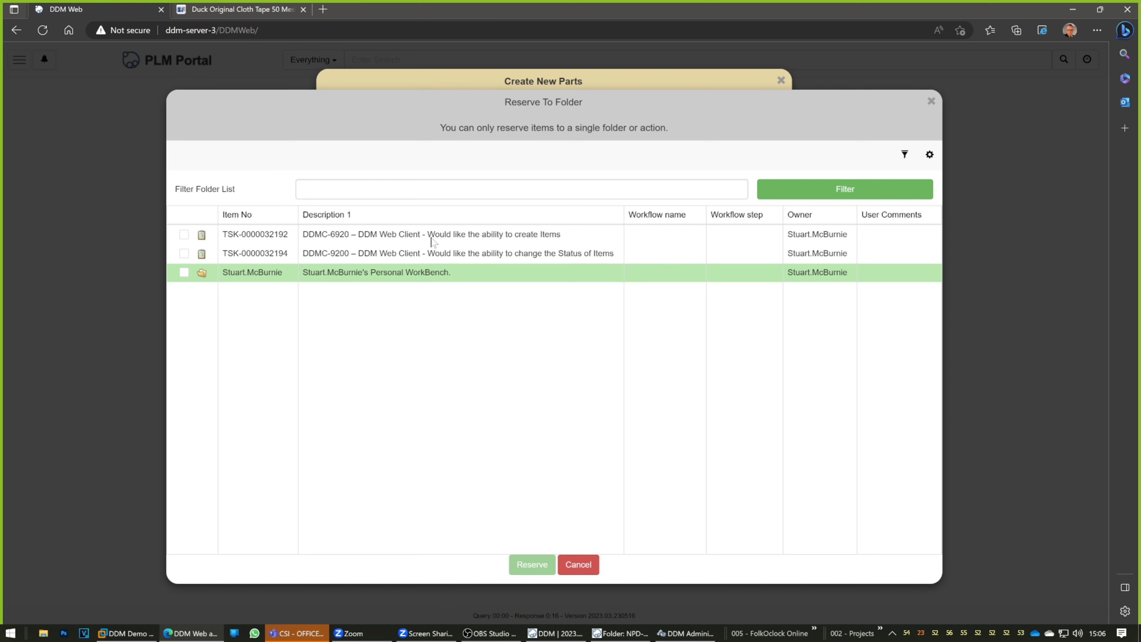
click(184, 234)
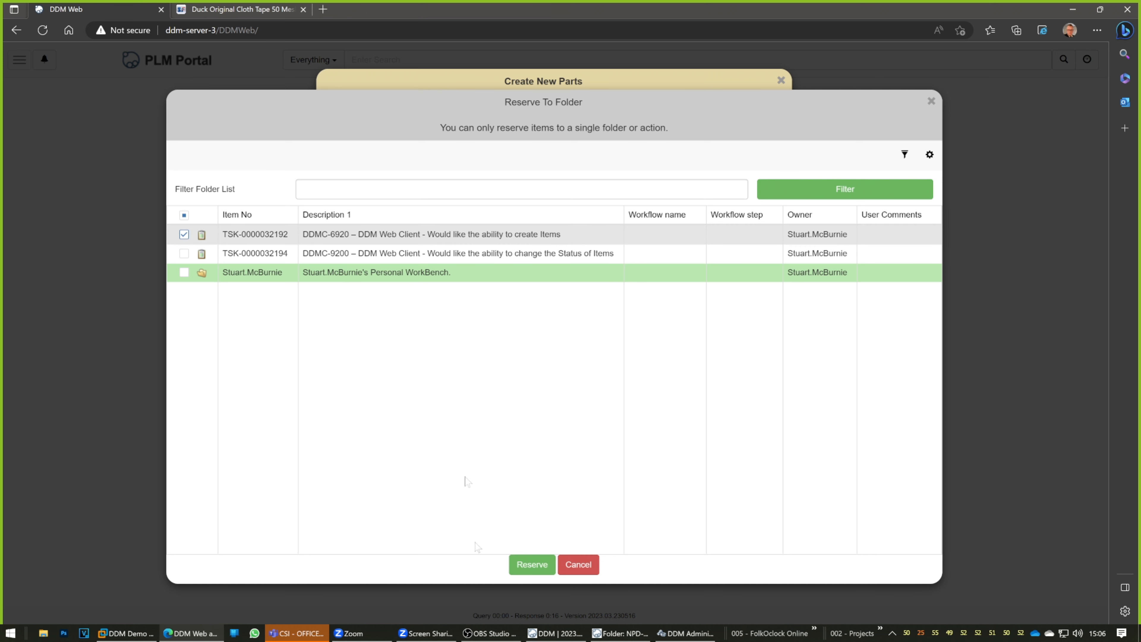
click(531, 565)
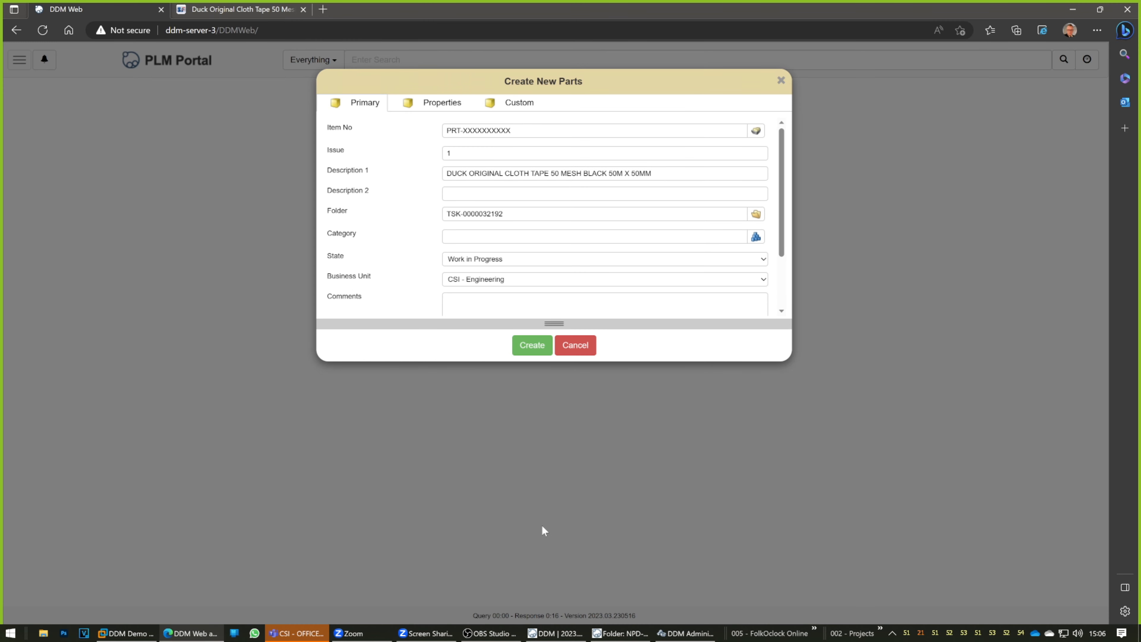
click(756, 237)
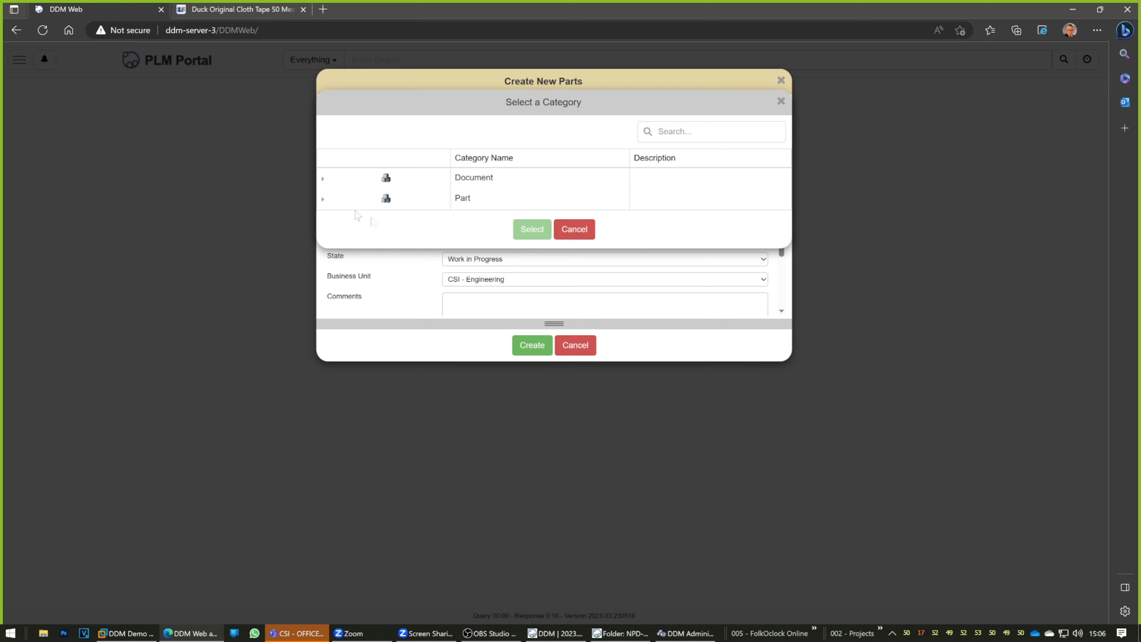
click(321, 200)
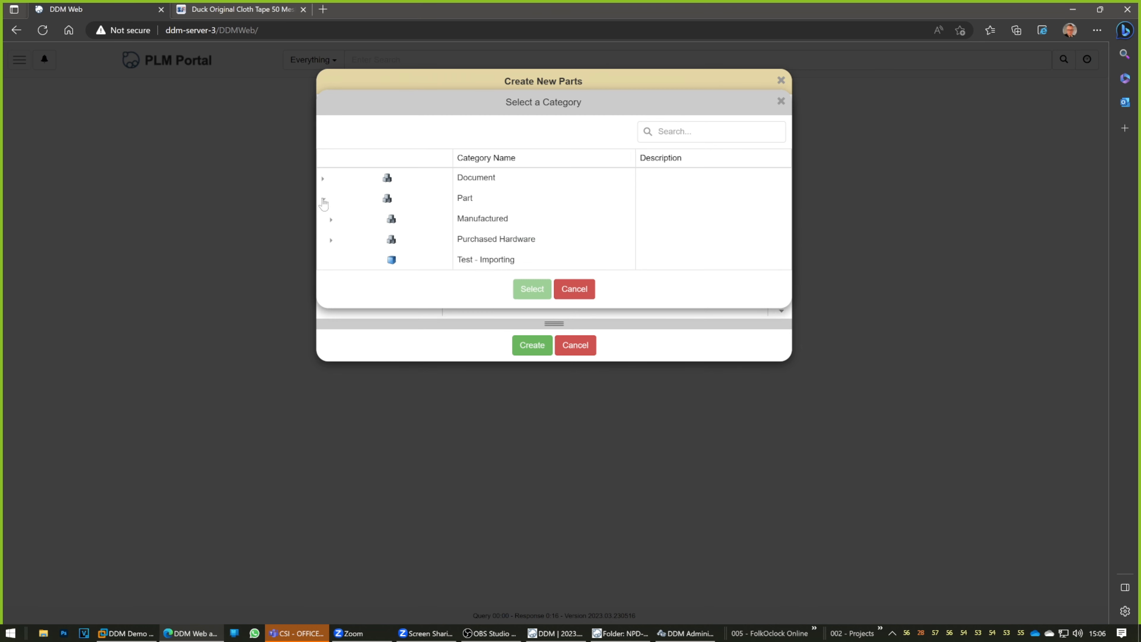
click(328, 242)
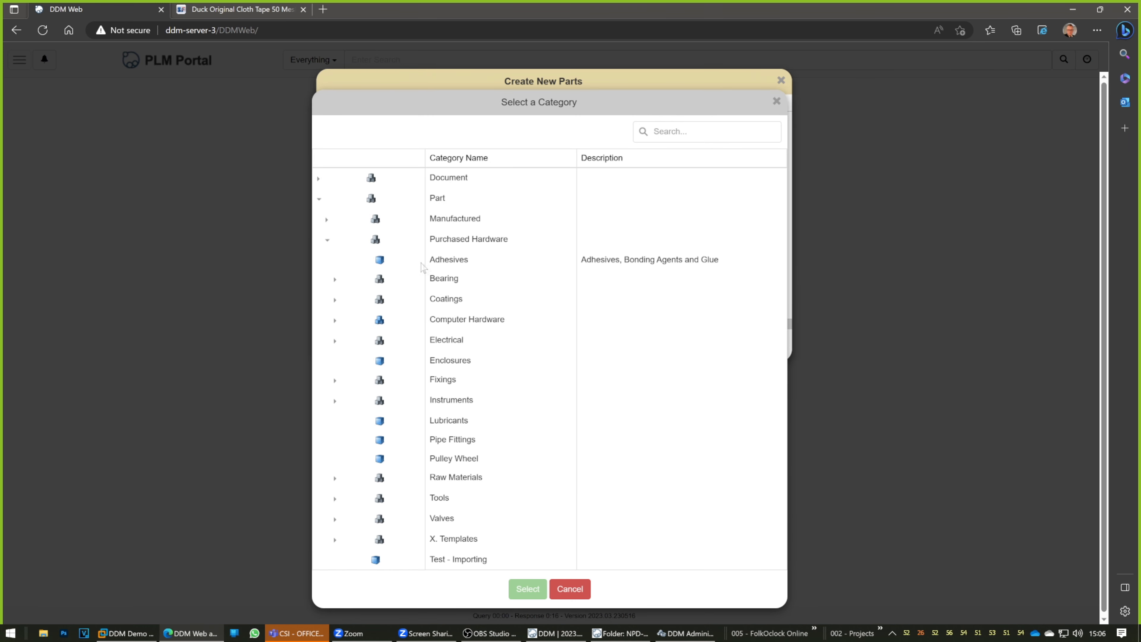
click(391, 263)
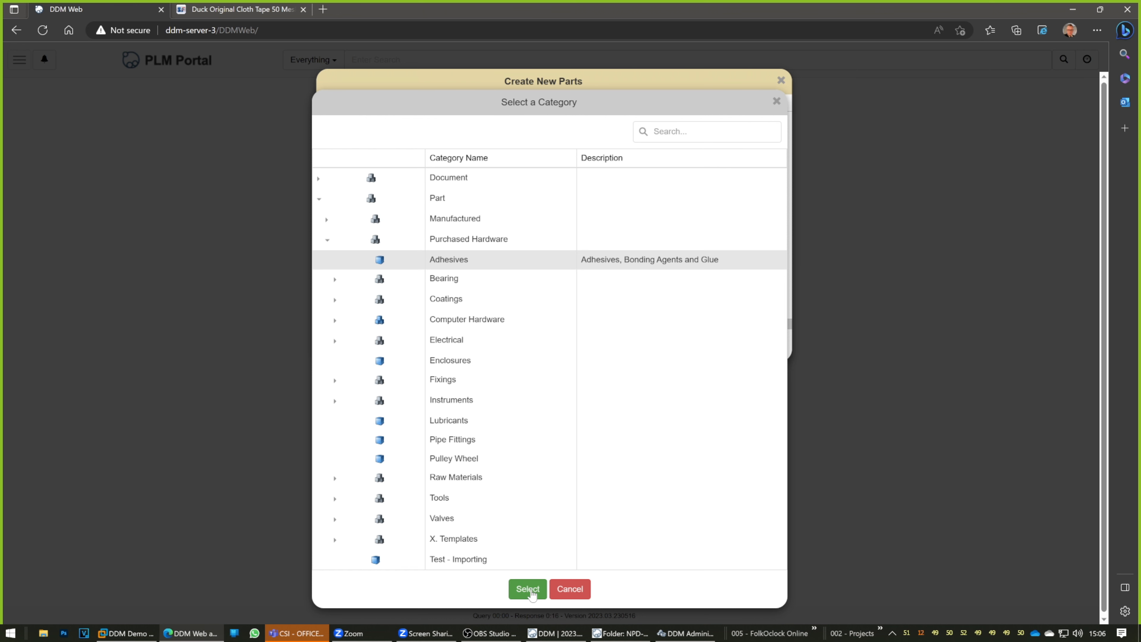
click(528, 589)
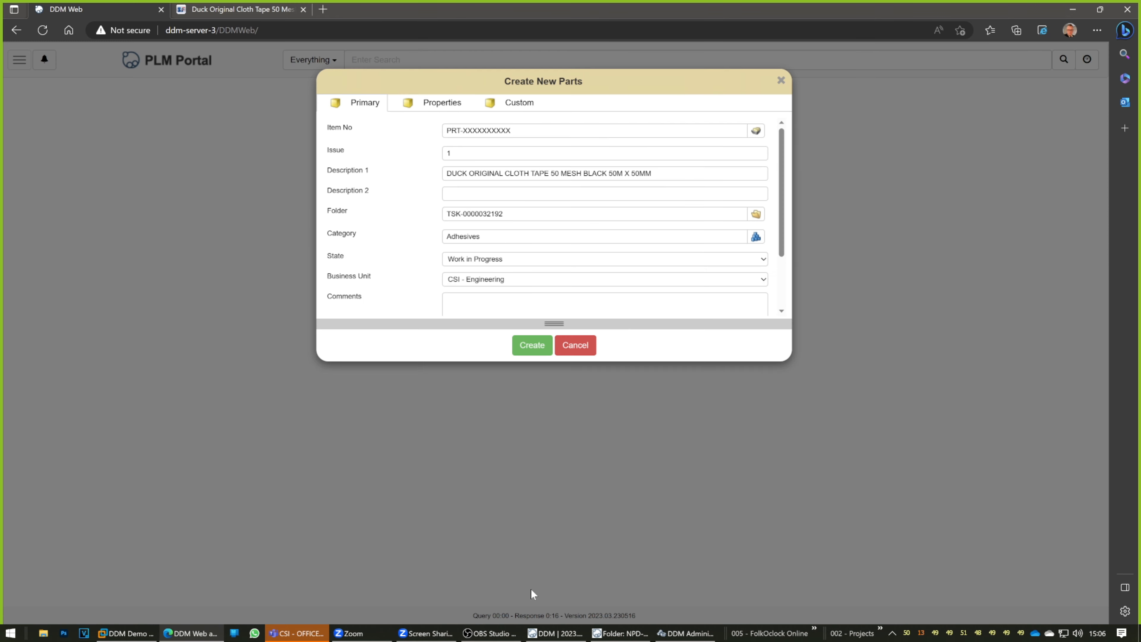
drag(557, 324, 561, 480)
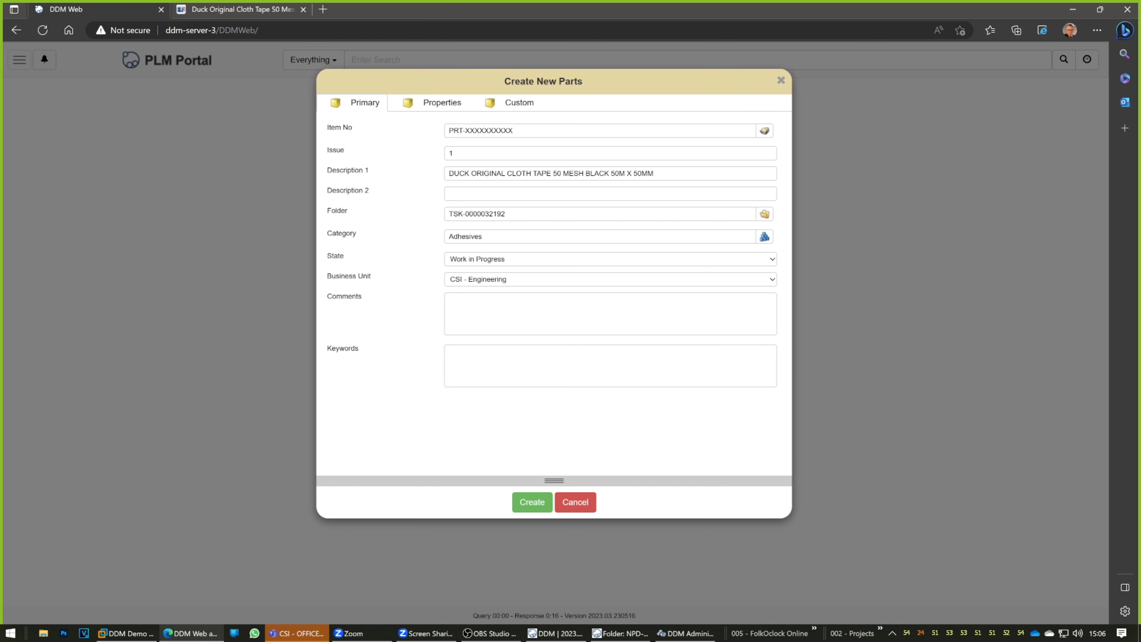
click(533, 502)
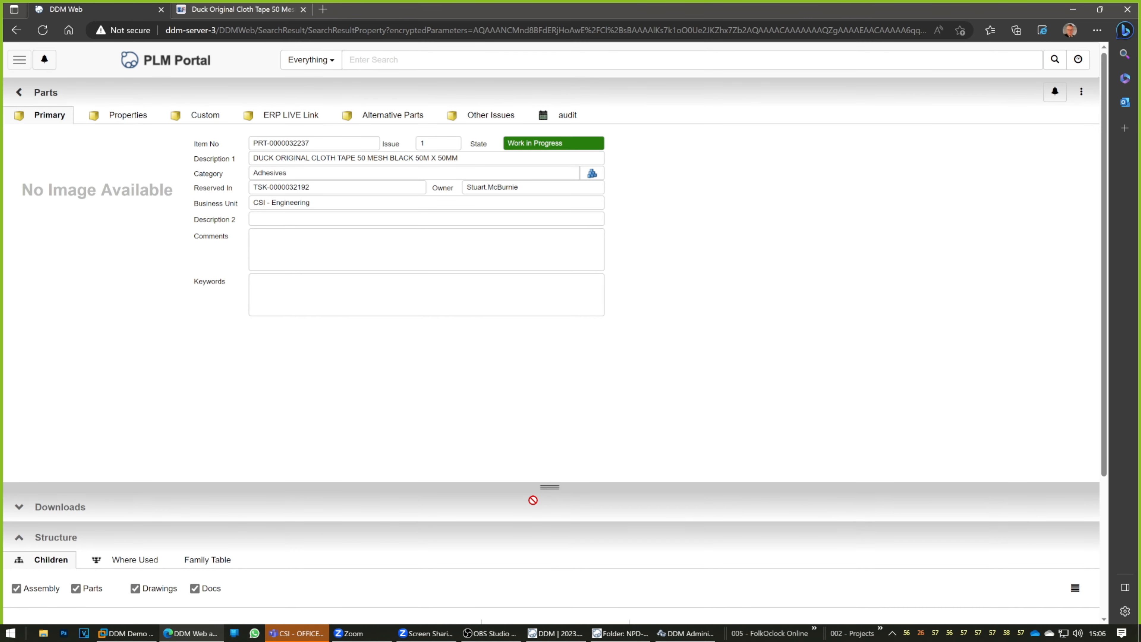
Copy the Screwfix product page address and return to the new part
drag(545, 483, 548, 328)
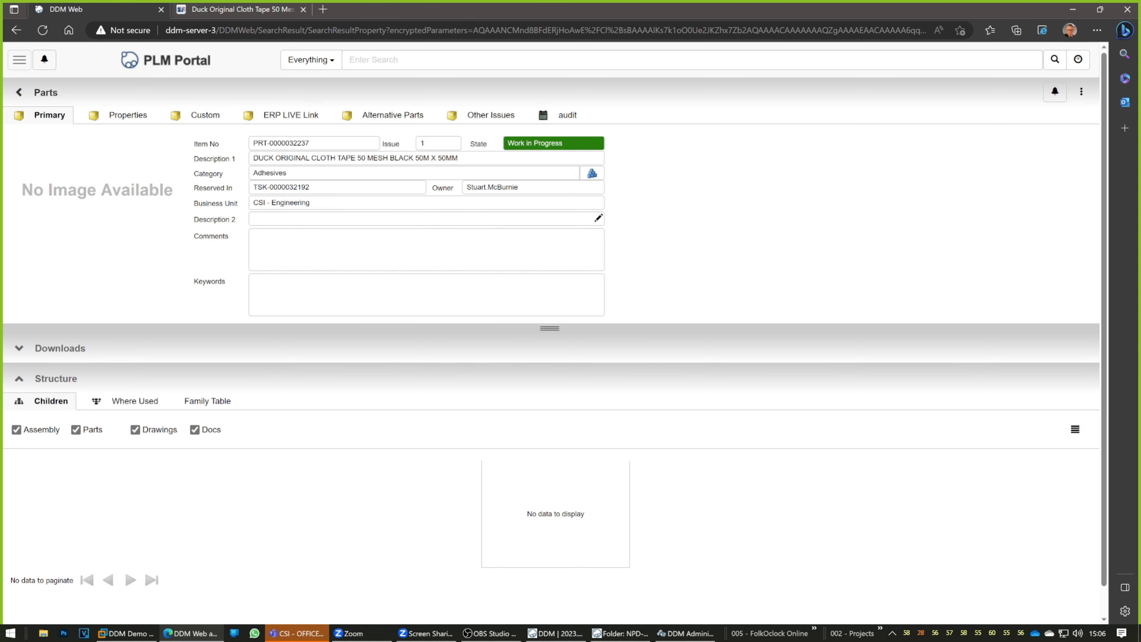
click(246, 10)
drag(451, 30, 113, 31)
key(ctrl+c)
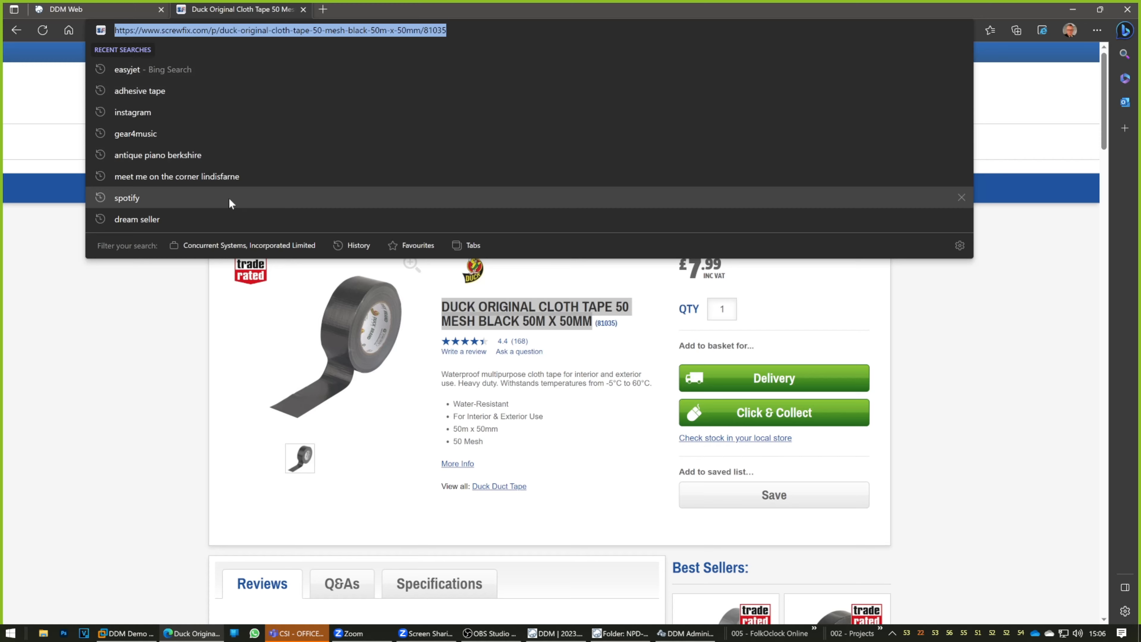
click(140, 14)
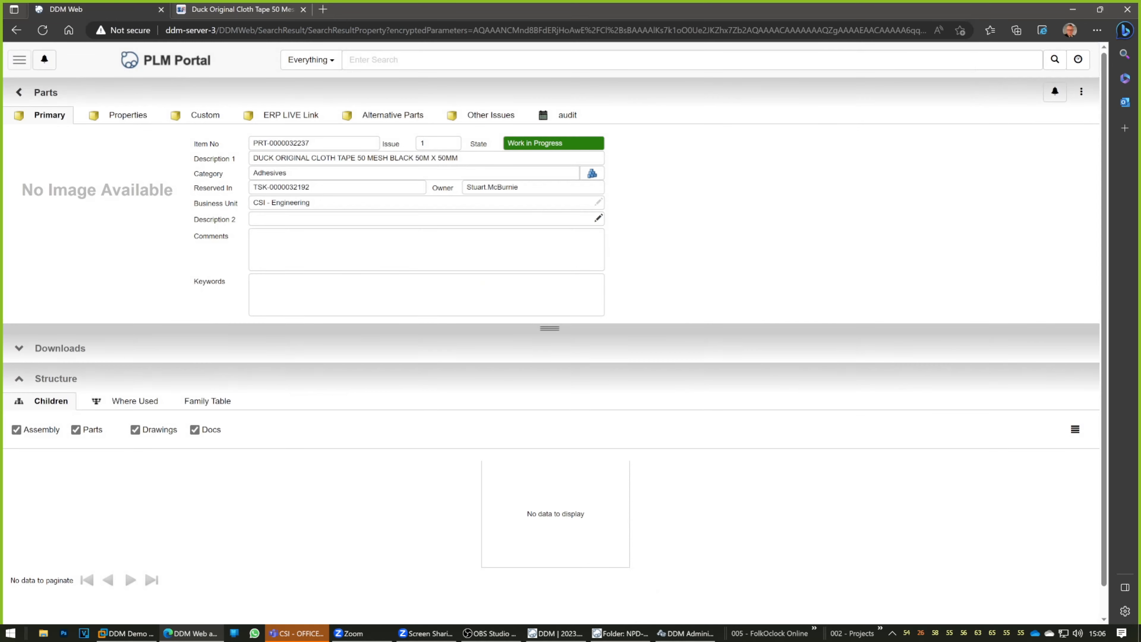
Paste the address into the part's Supplier WEB Site custom property and save it
click(203, 119)
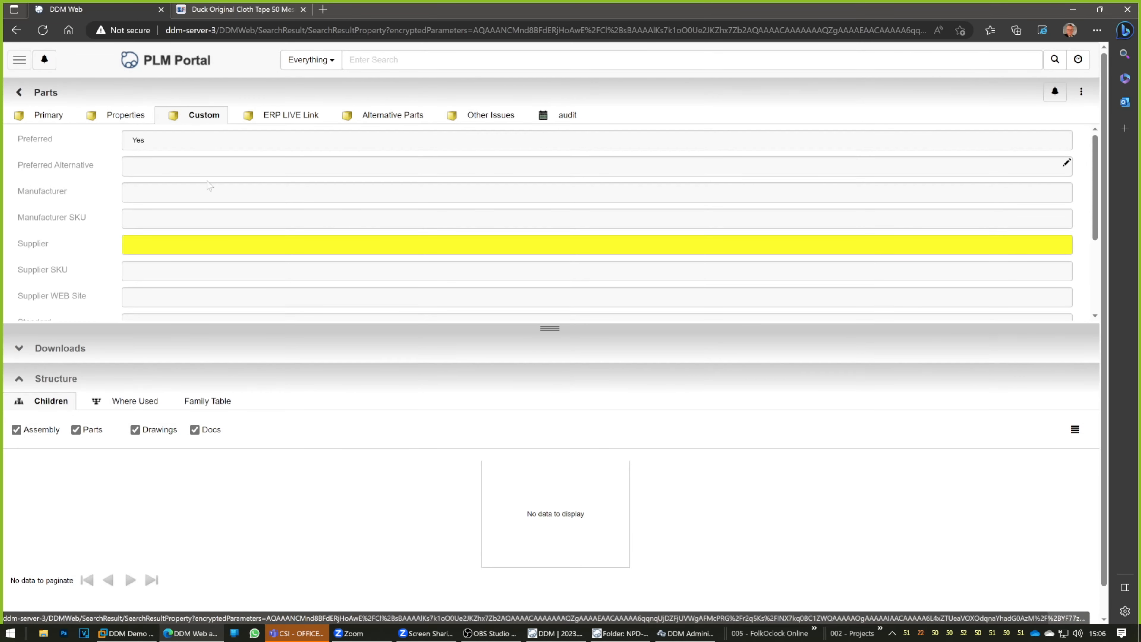
click(1066, 293)
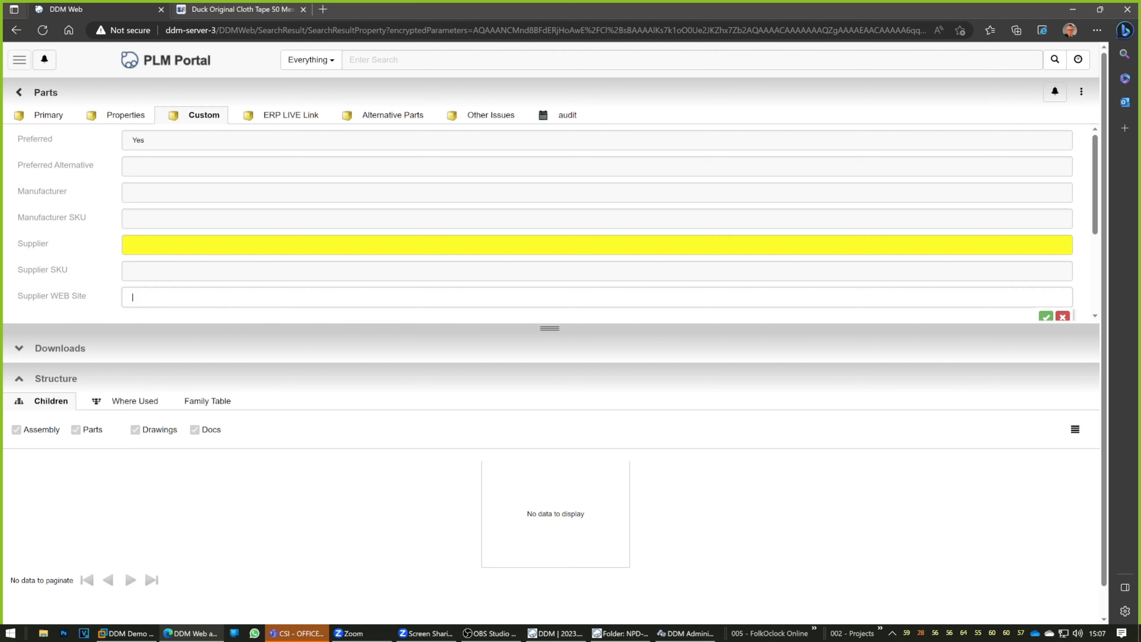
key(ctrl+v)
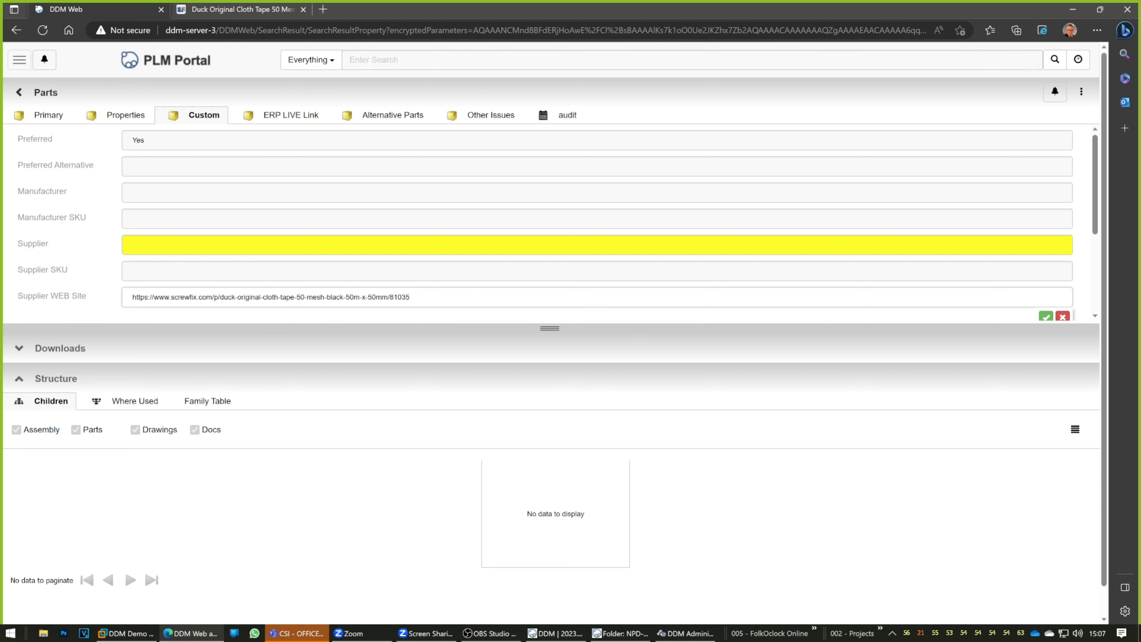
click(1045, 317)
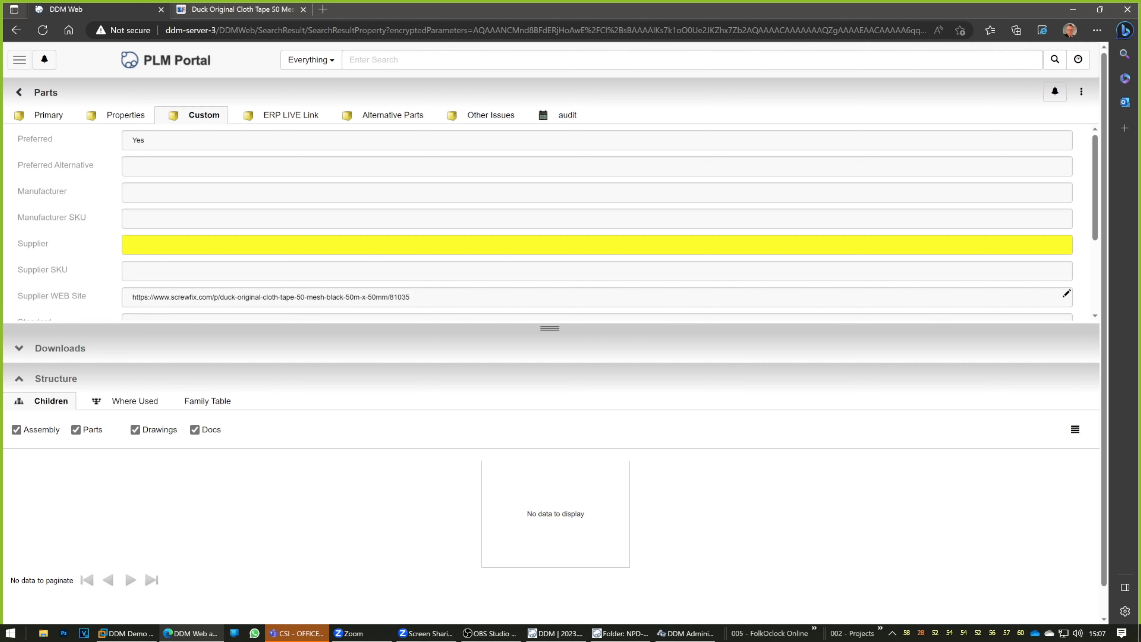
drag(551, 329, 572, 386)
scroll(533, 289, down, 2)
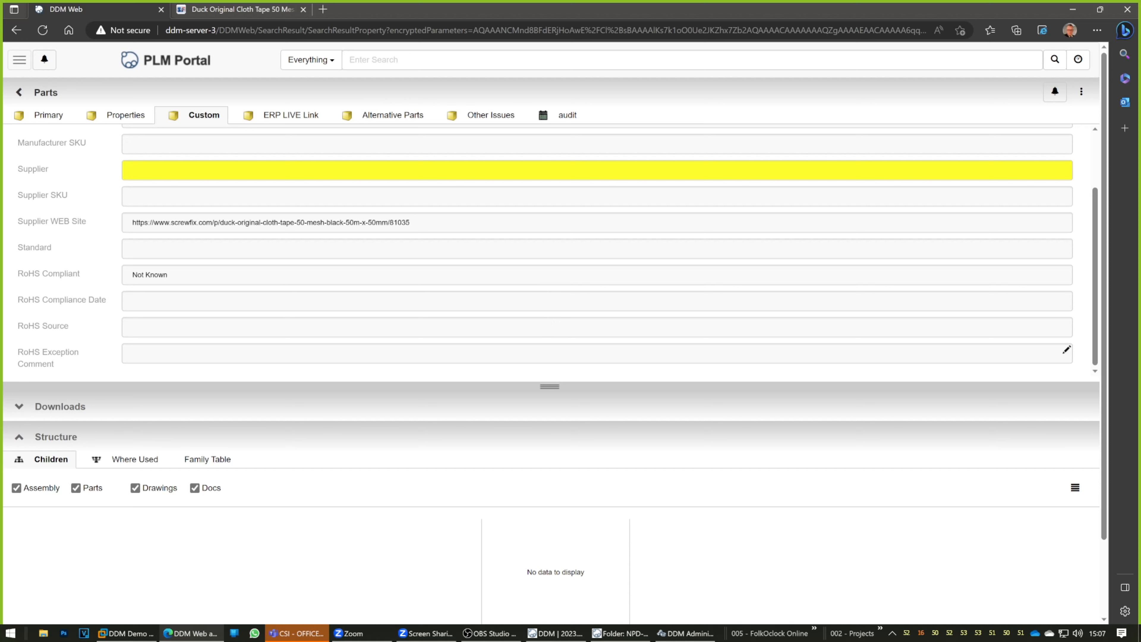
drag(551, 387, 550, 328)
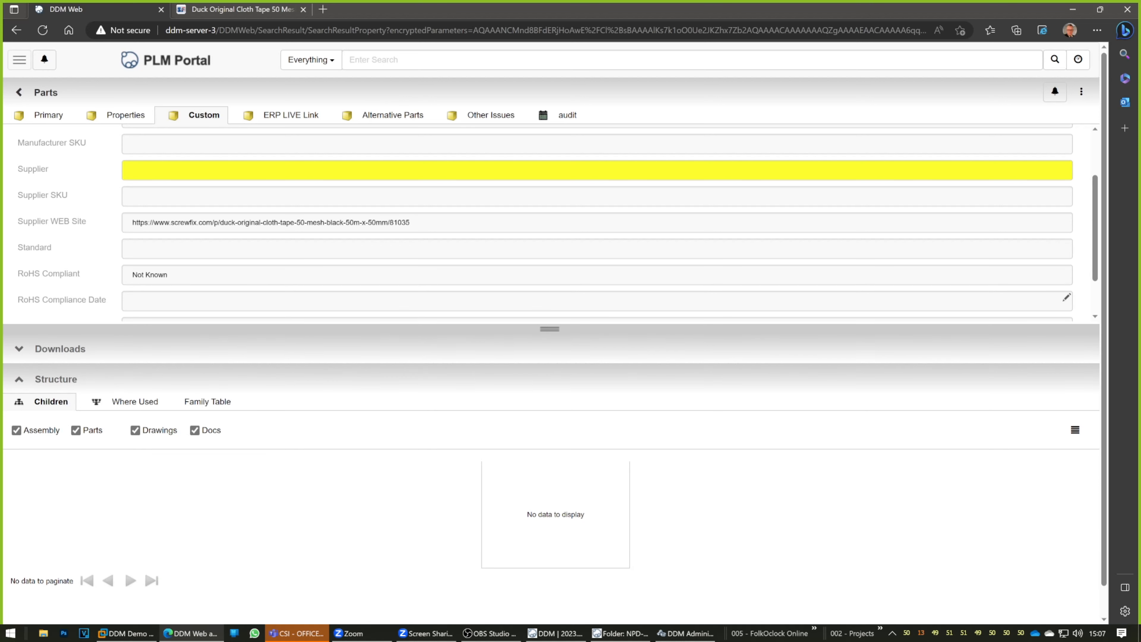
click(53, 118)
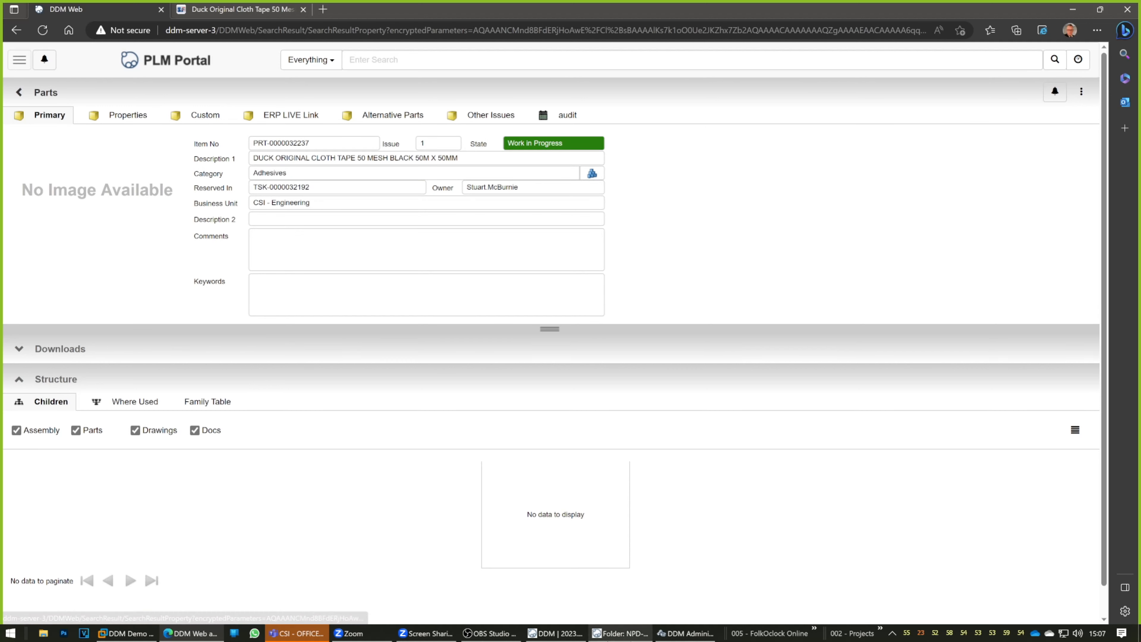
mouse_move(549, 329)
mouse_down()
mouse_move(548, 340)
mouse_move(549, 327)
mouse_up()
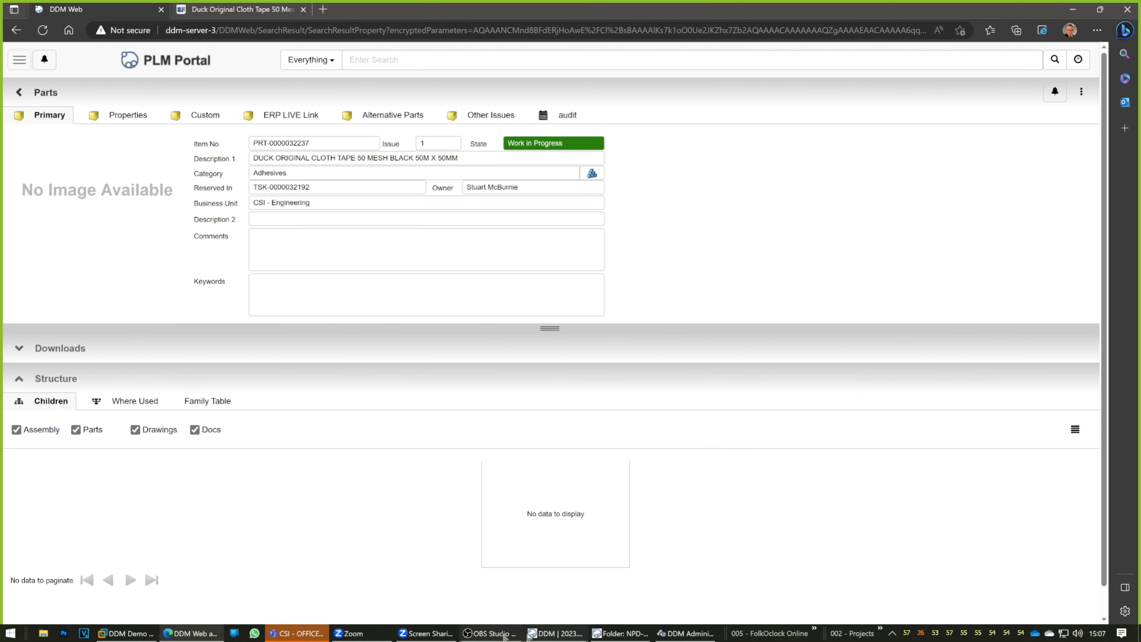
click(622, 634)
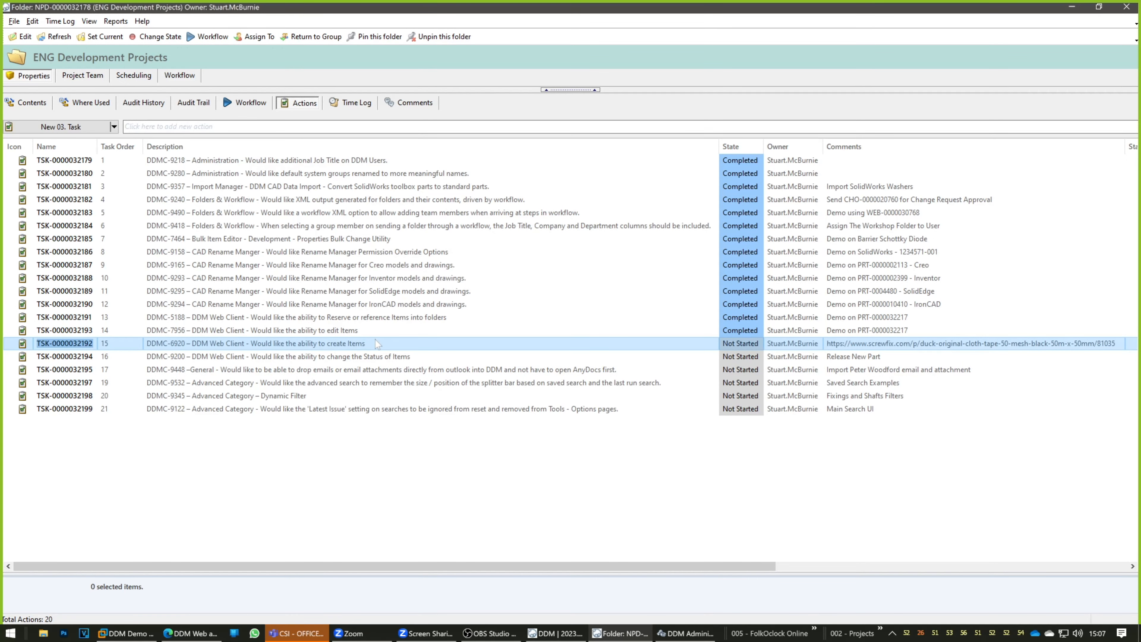
click(742, 346)
click(762, 350)
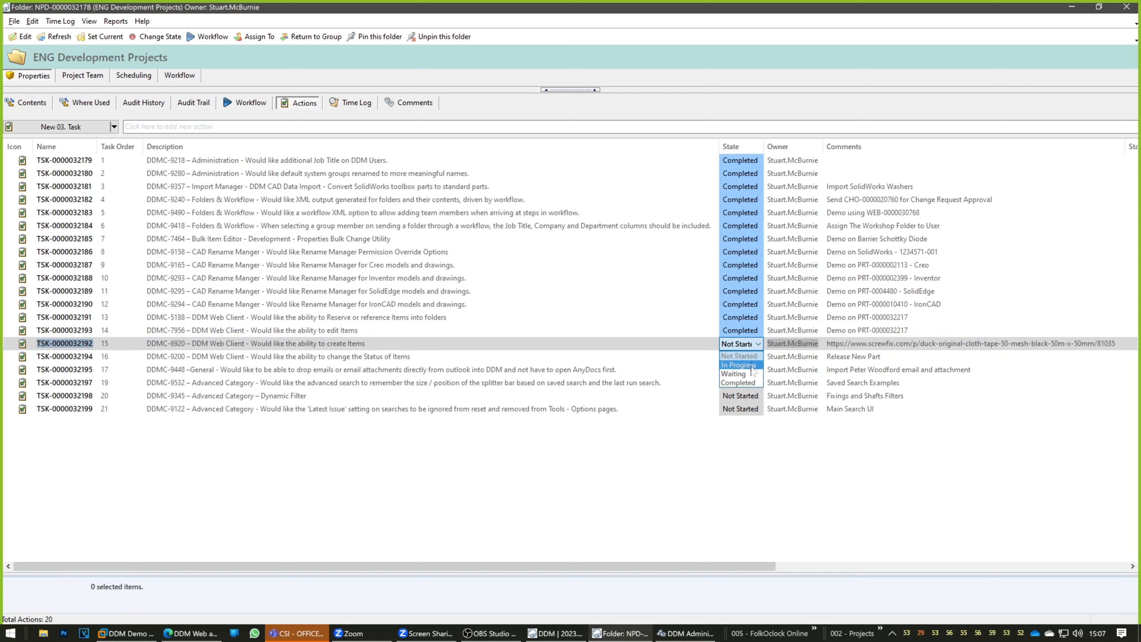
click(755, 383)
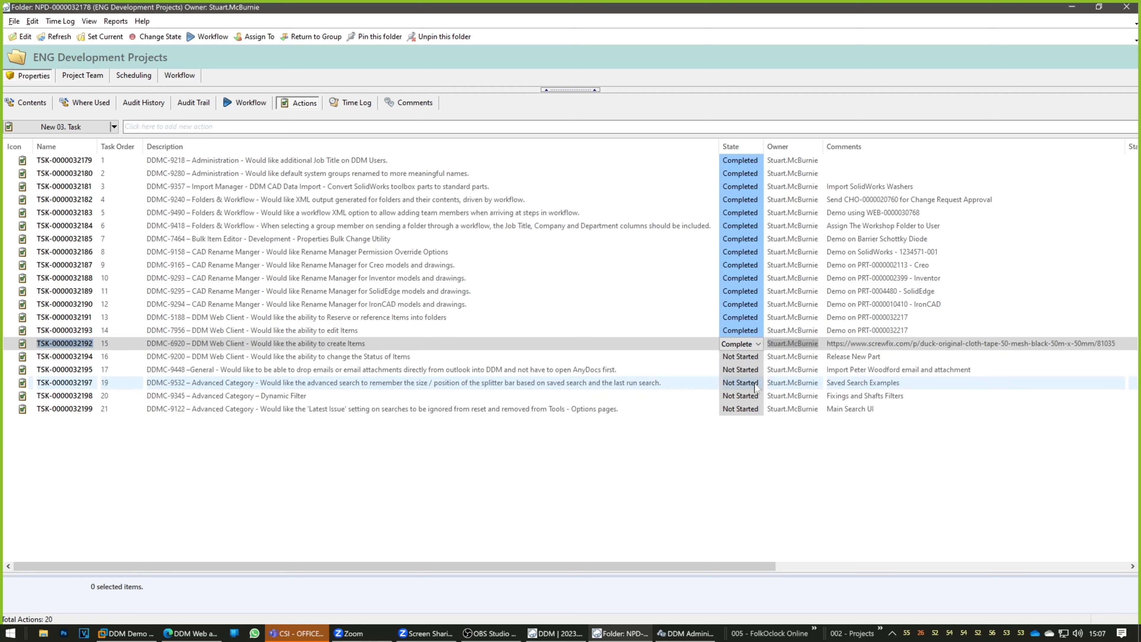
click(648, 359)
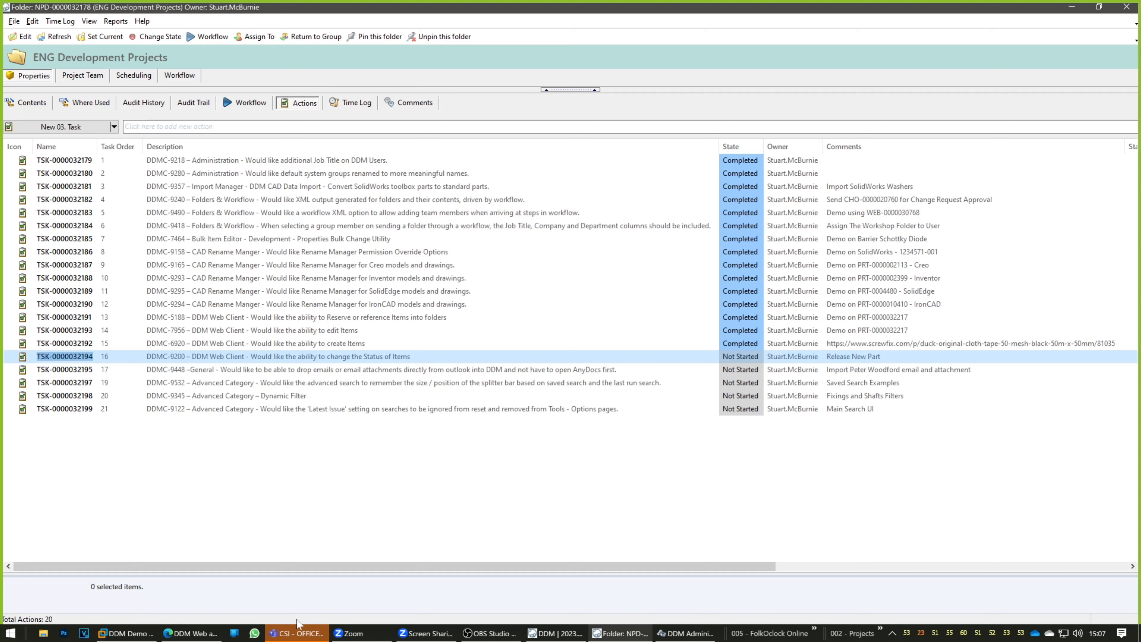
click(204, 633)
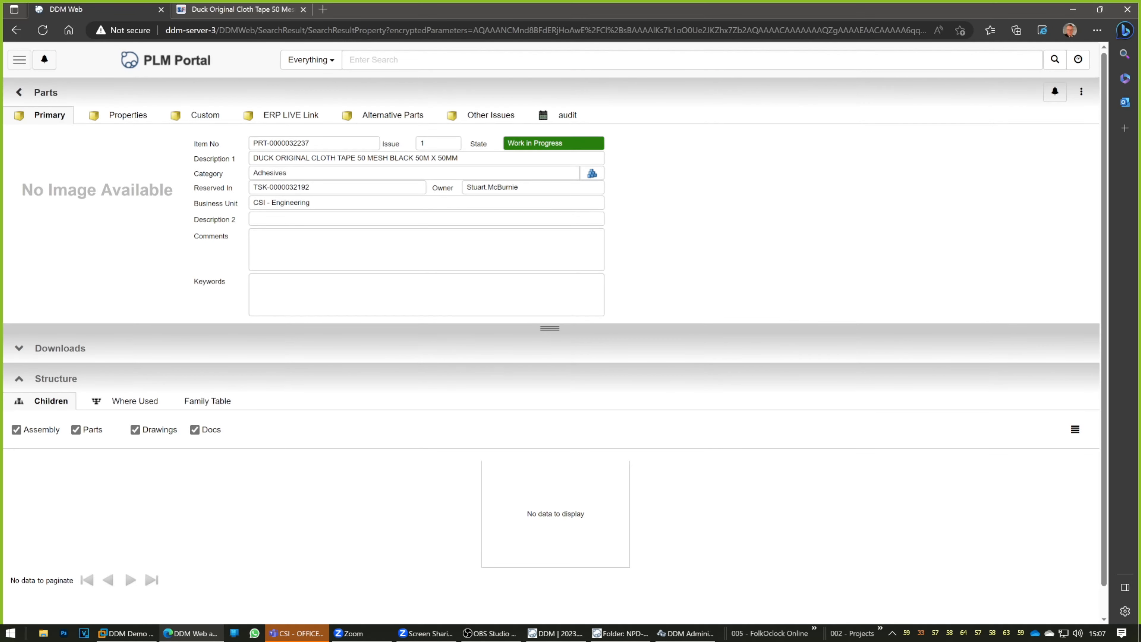
click(598, 142)
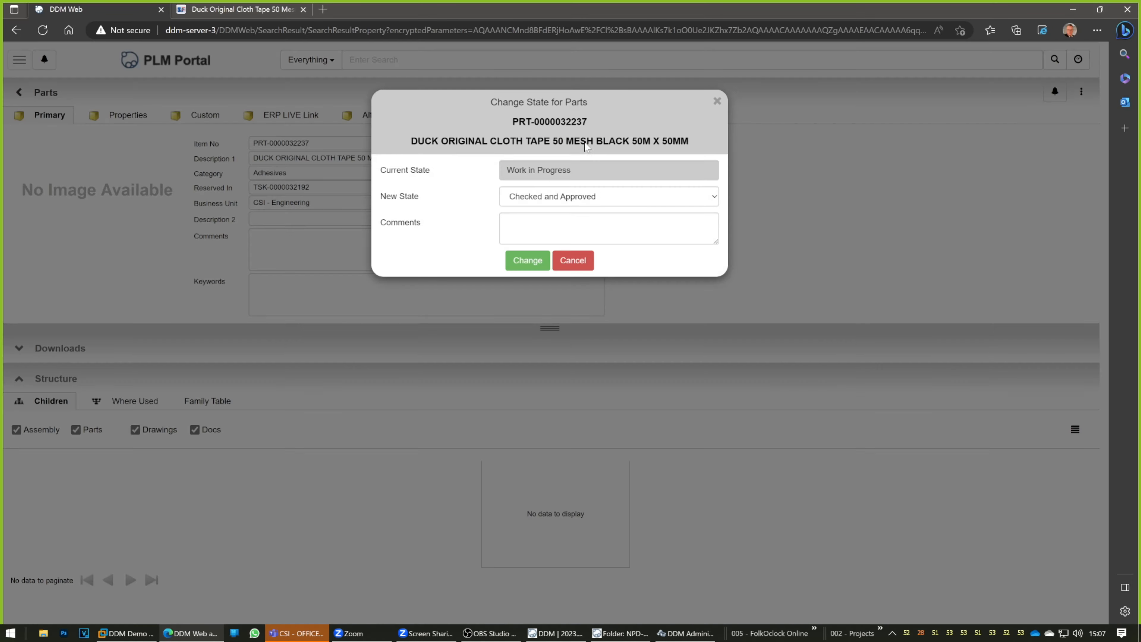
click(507, 223)
text(All OK)
click(524, 261)
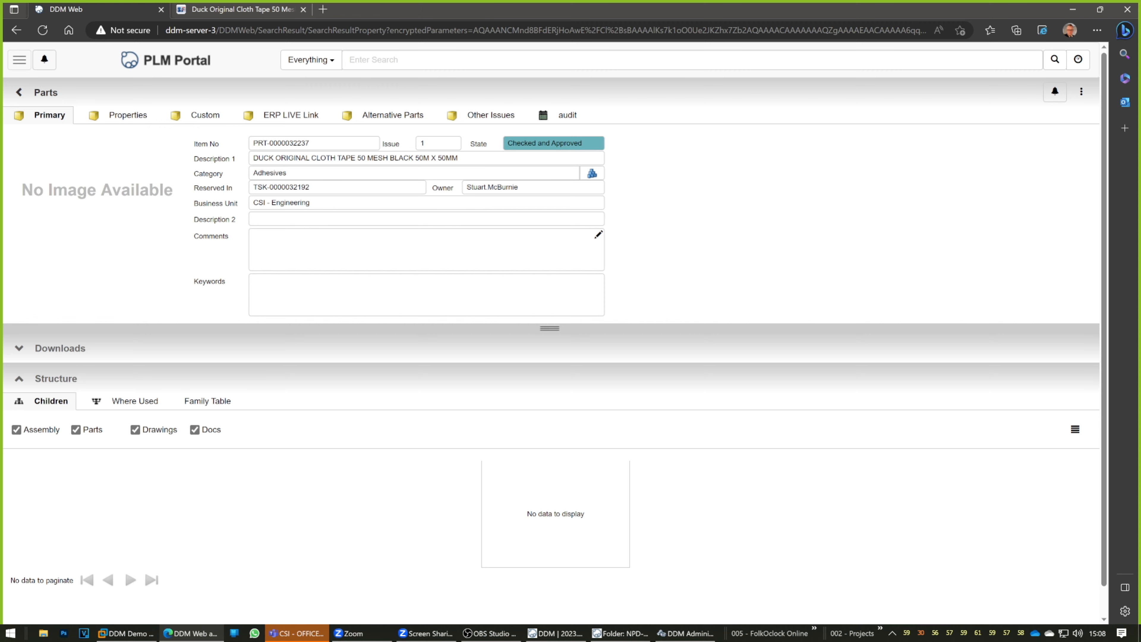
Change the part's state to Released with the comment 'All OK'
click(598, 143)
click(566, 201)
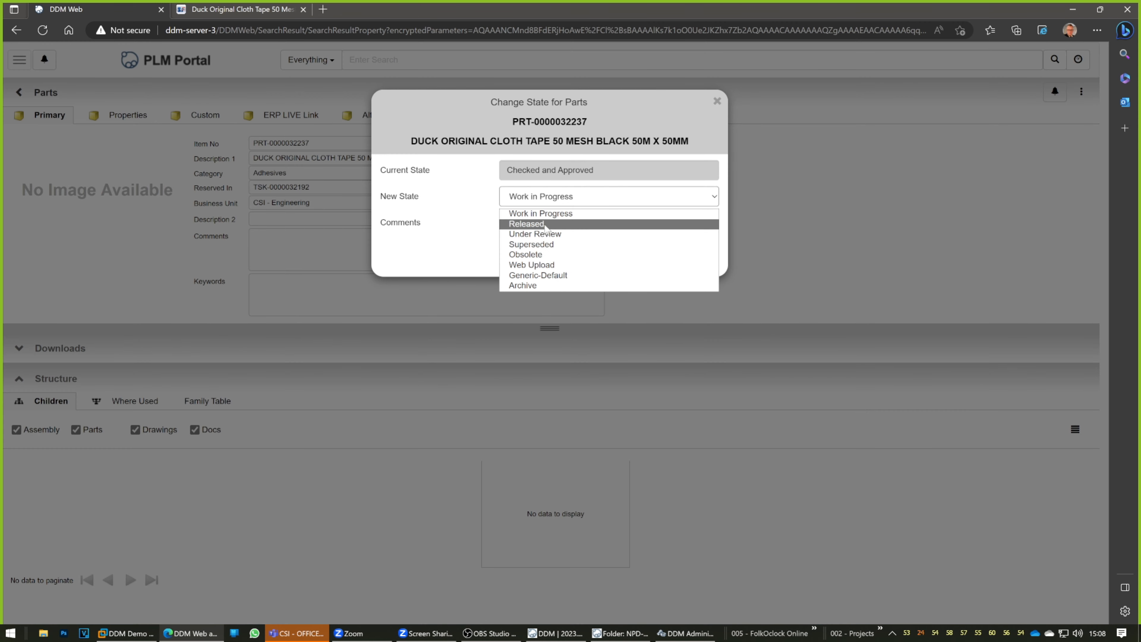
click(548, 225)
click(550, 226)
text(All OK)
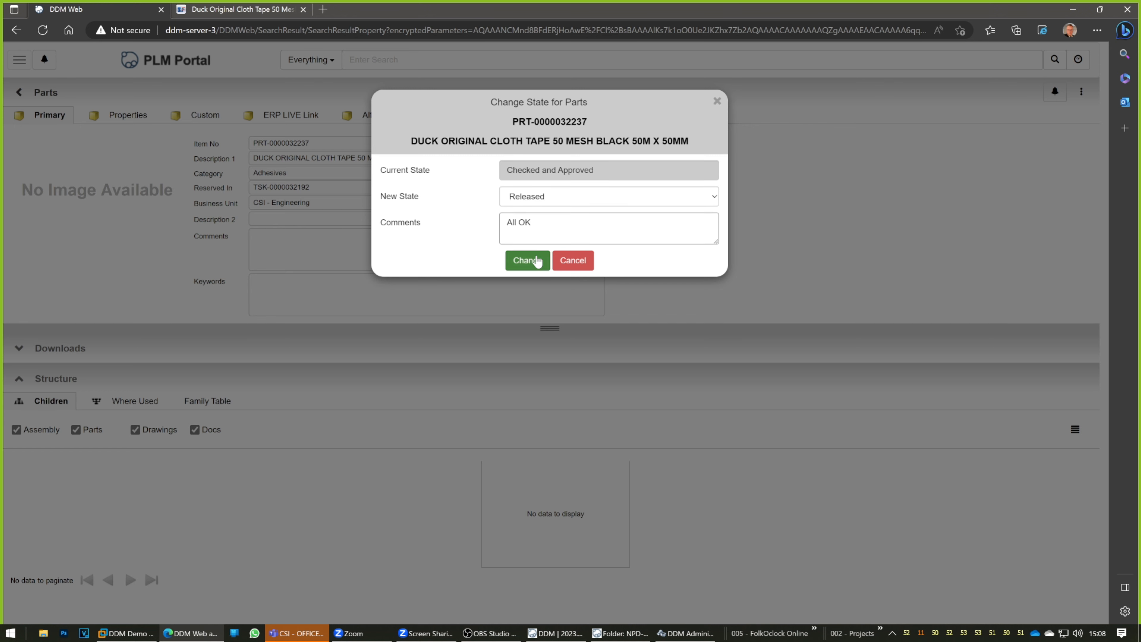
click(534, 260)
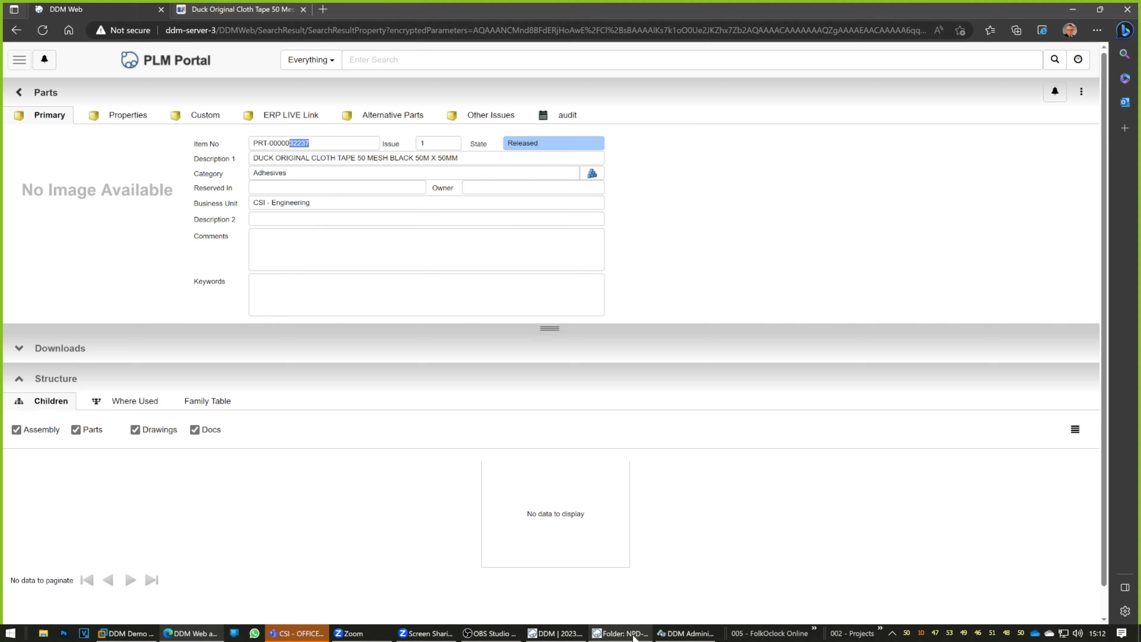
click(622, 633)
click(557, 359)
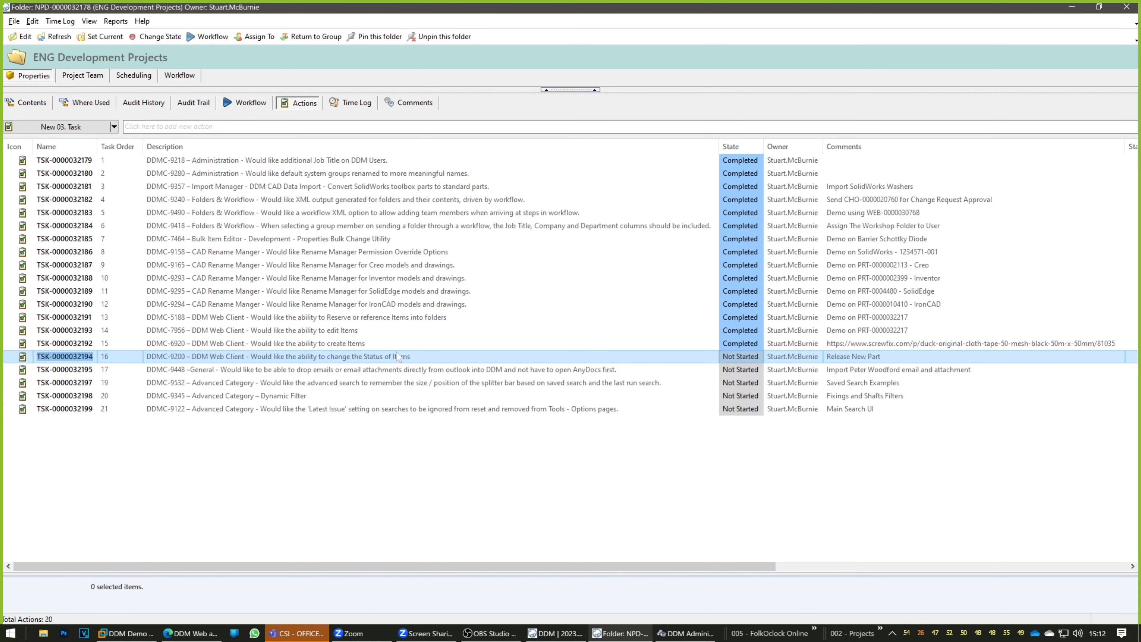
click(740, 357)
click(758, 358)
click(759, 396)
click(653, 369)
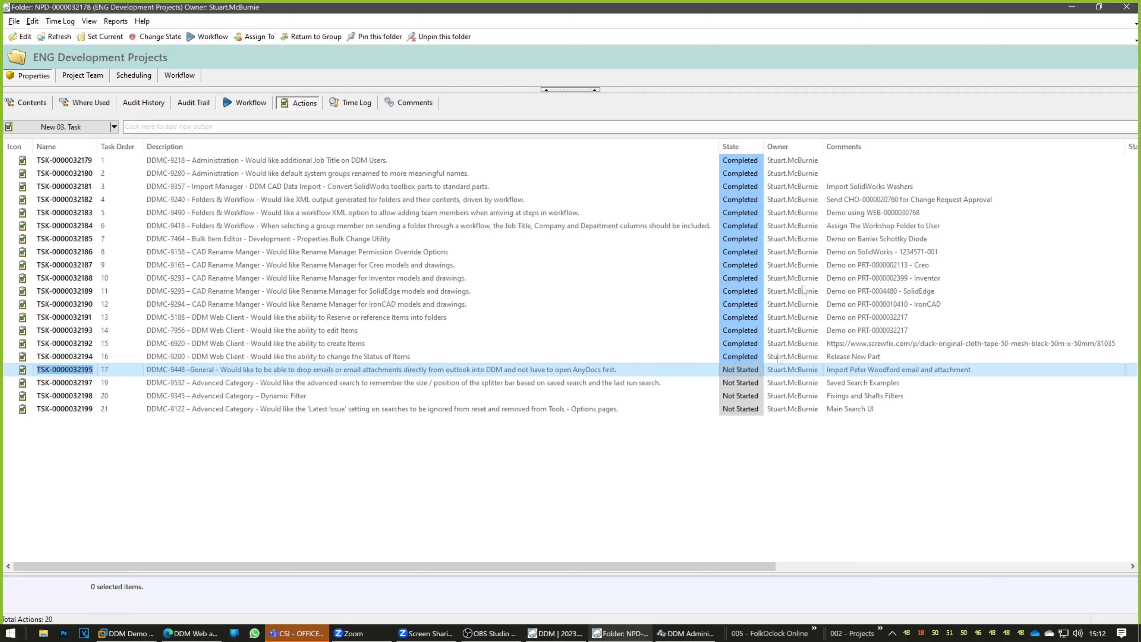
click(1077, 9)
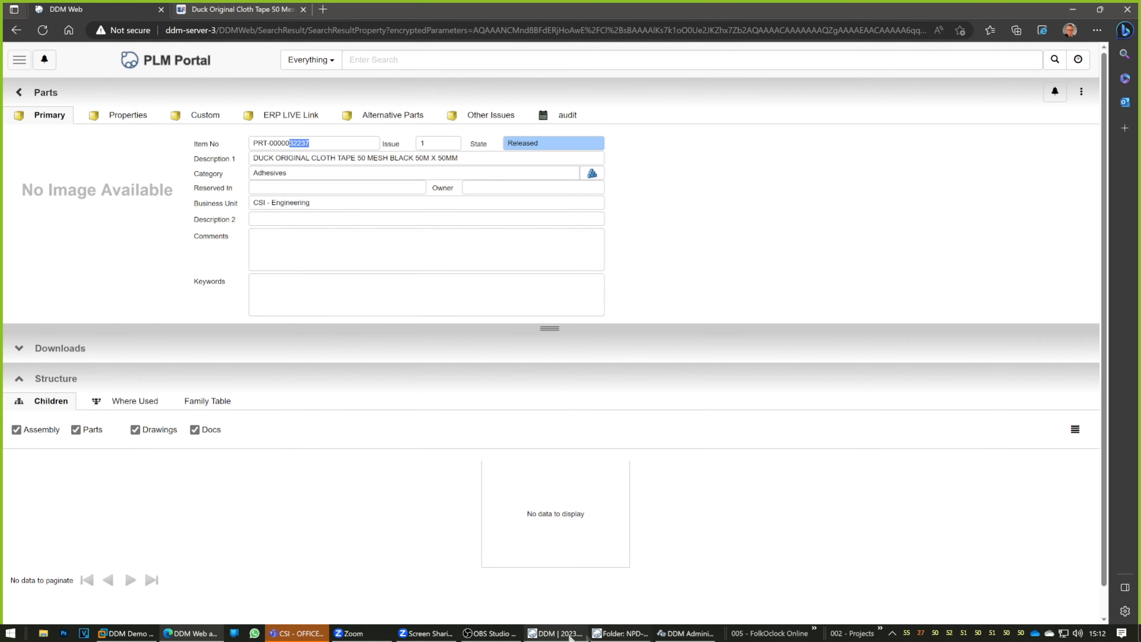
click(579, 633)
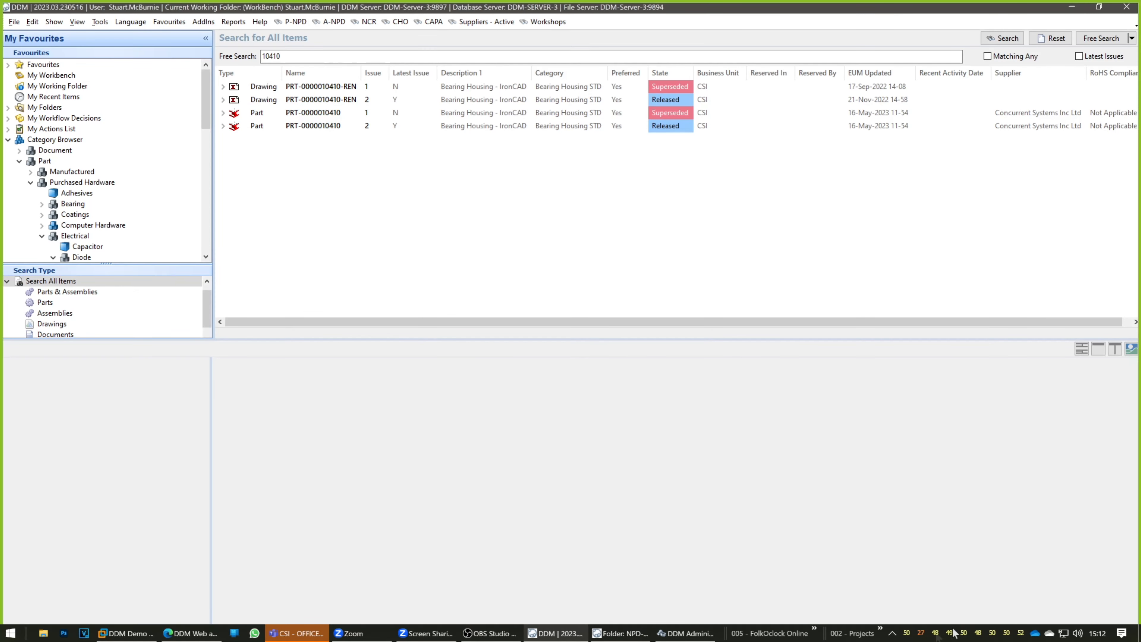
From the DDM monitor tray icon, switch the drag-drop form from Always hidden to Hover bar
click(892, 634)
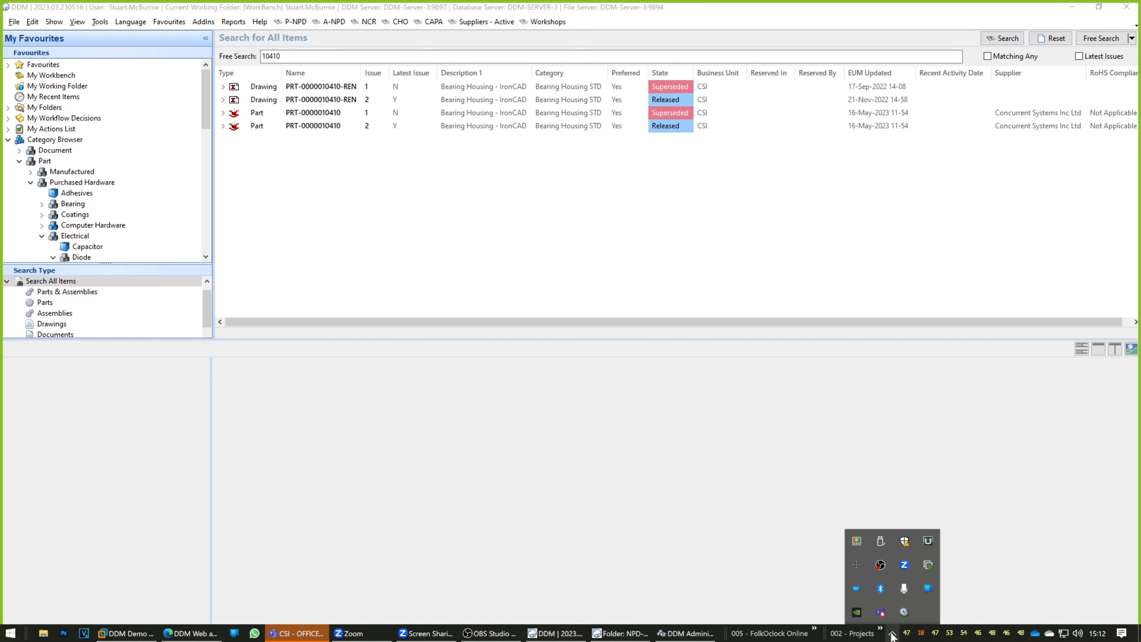
right_click(903, 614)
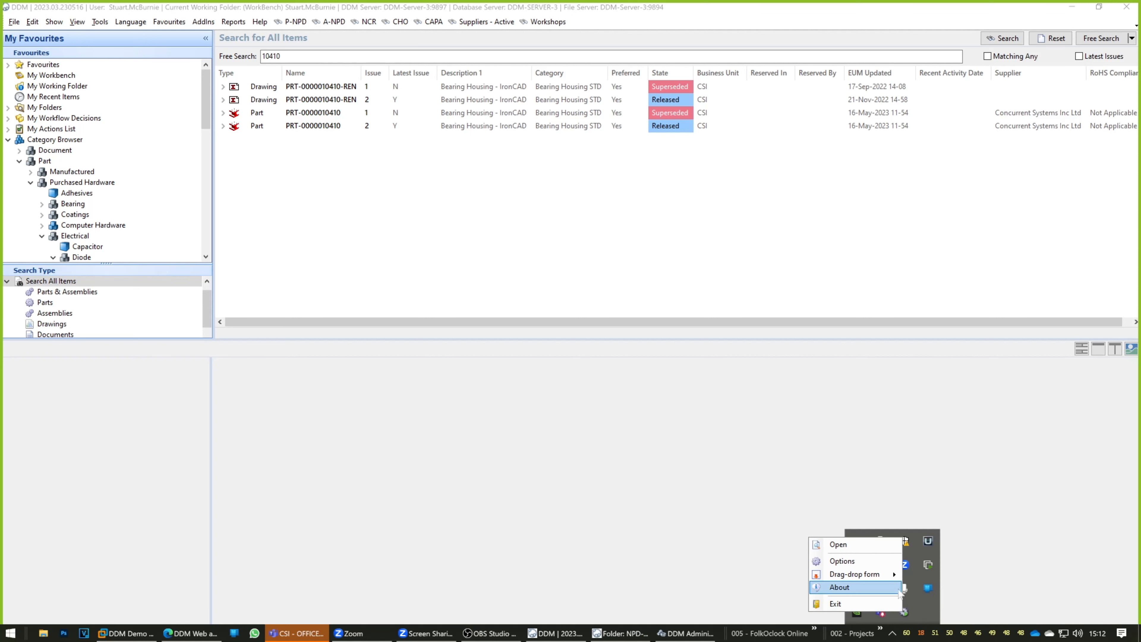
mouse_move(876, 574)
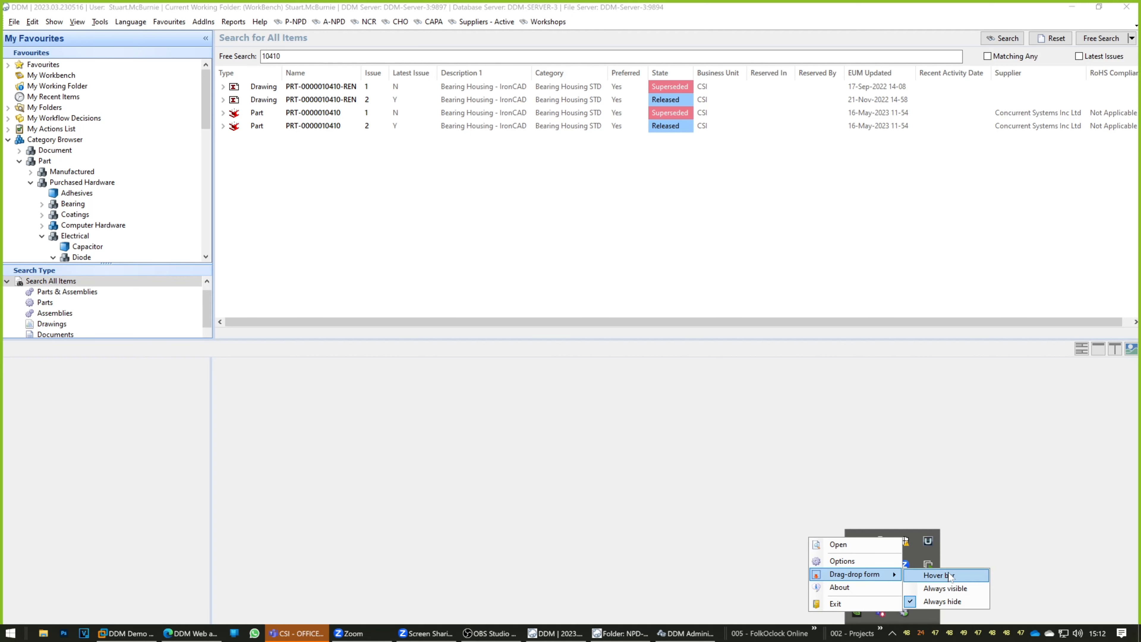
click(945, 602)
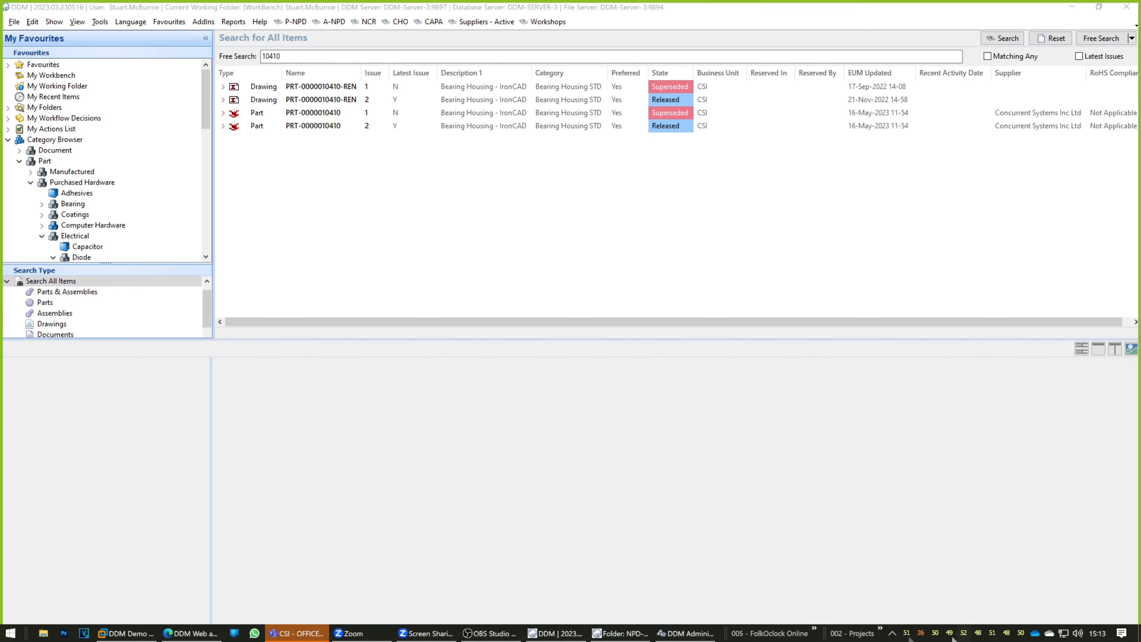
click(892, 633)
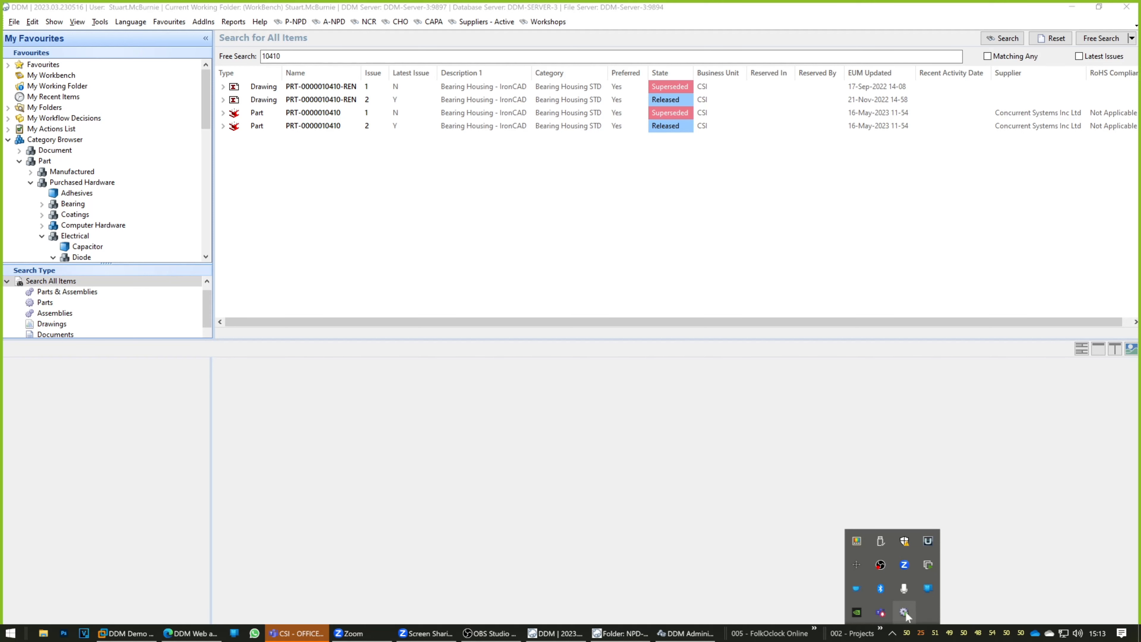
right_click(905, 611)
mouse_move(892, 574)
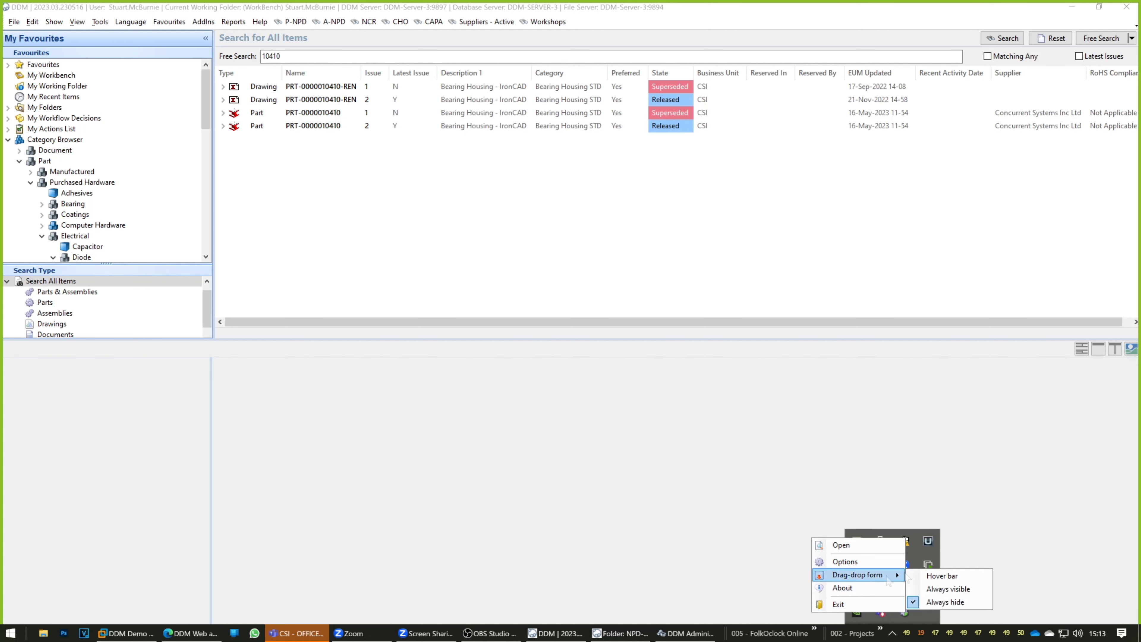
click(939, 576)
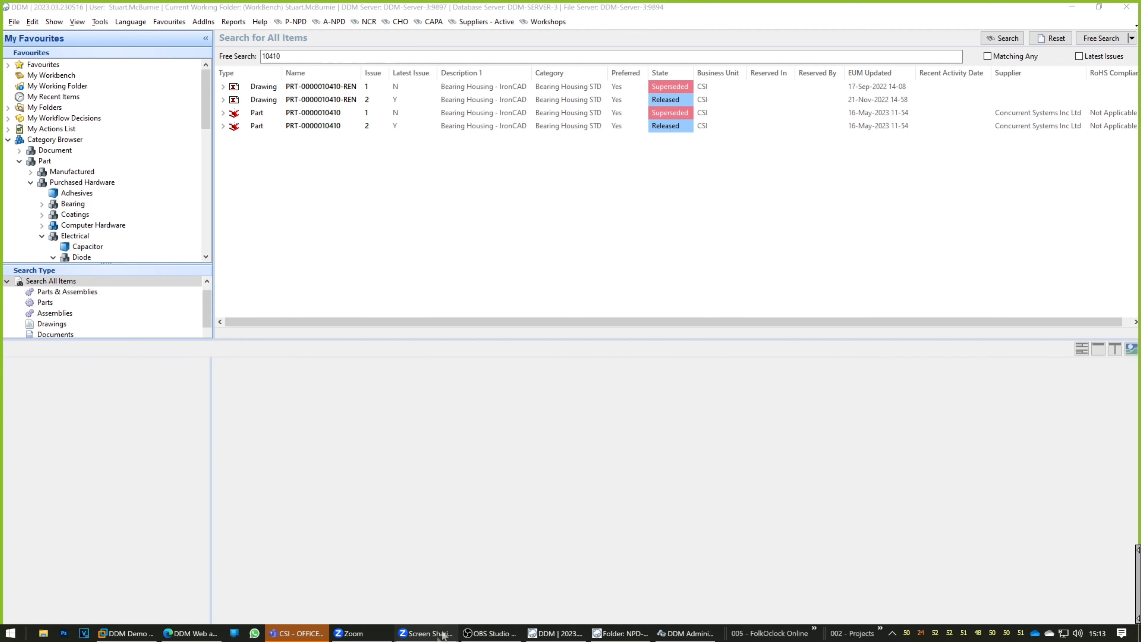
click(11, 633)
Launch Outlook and drag the Test Email onto the DDM hover-bar drop target
click(541, 300)
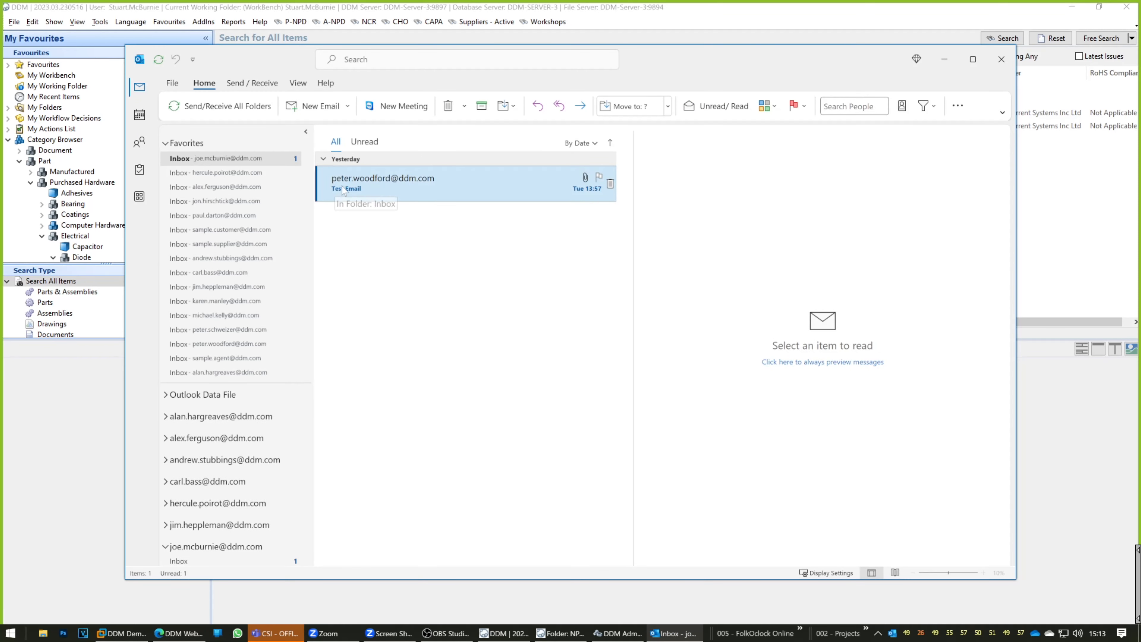
drag(427, 193, 1096, 582)
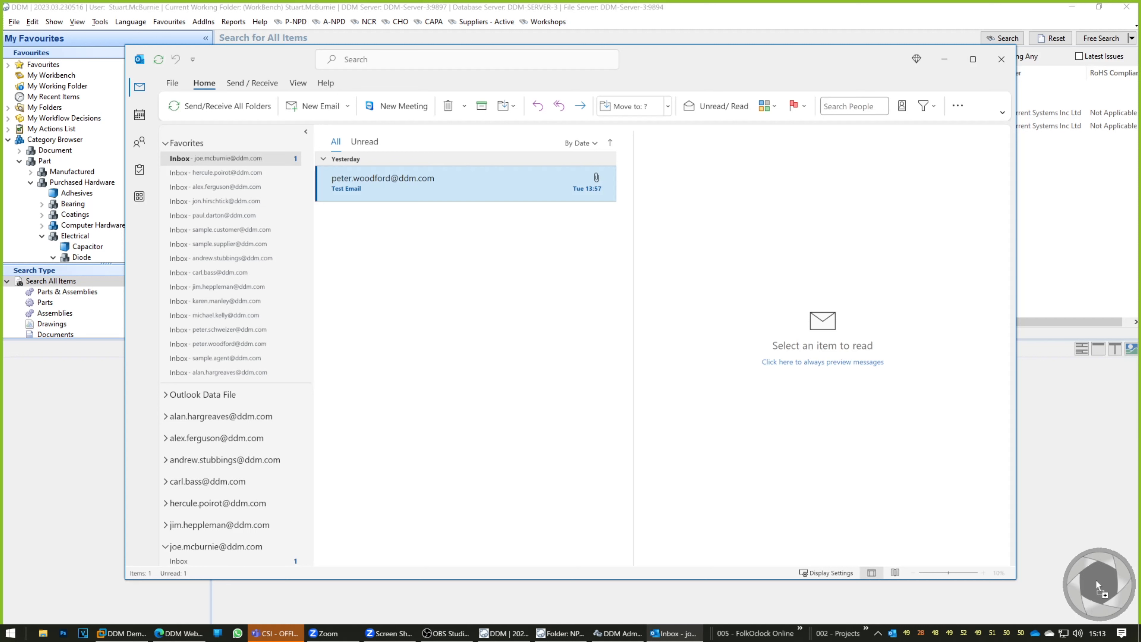
drag(1097, 583, 1096, 583)
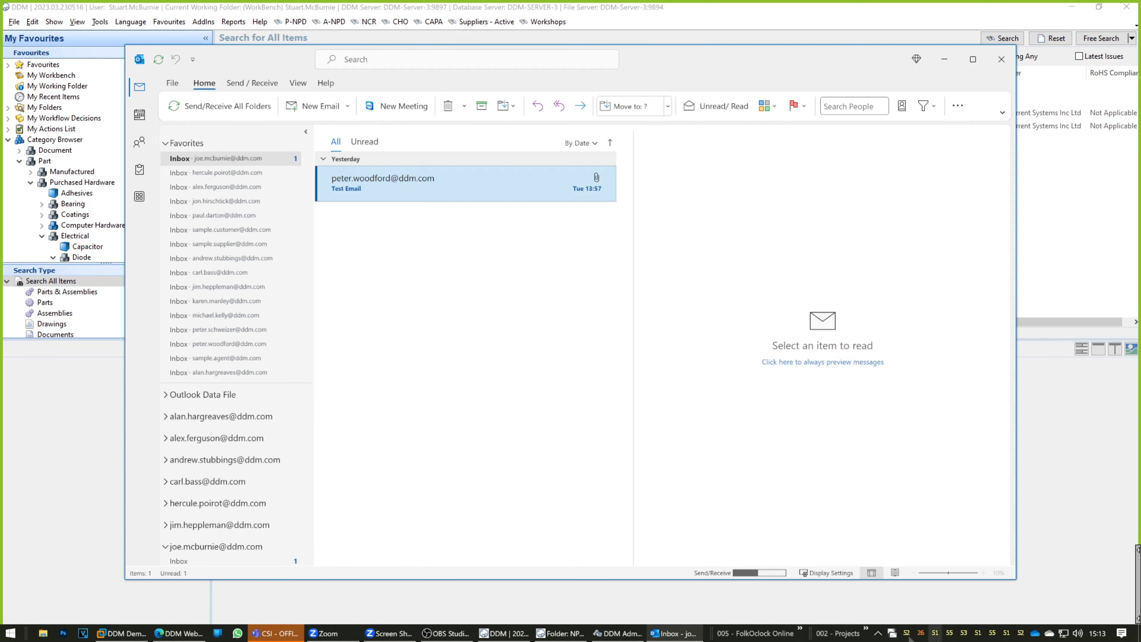
Set the DDM monitor's drag-drop form to Hover bar again, then to Always hidden
click(878, 632)
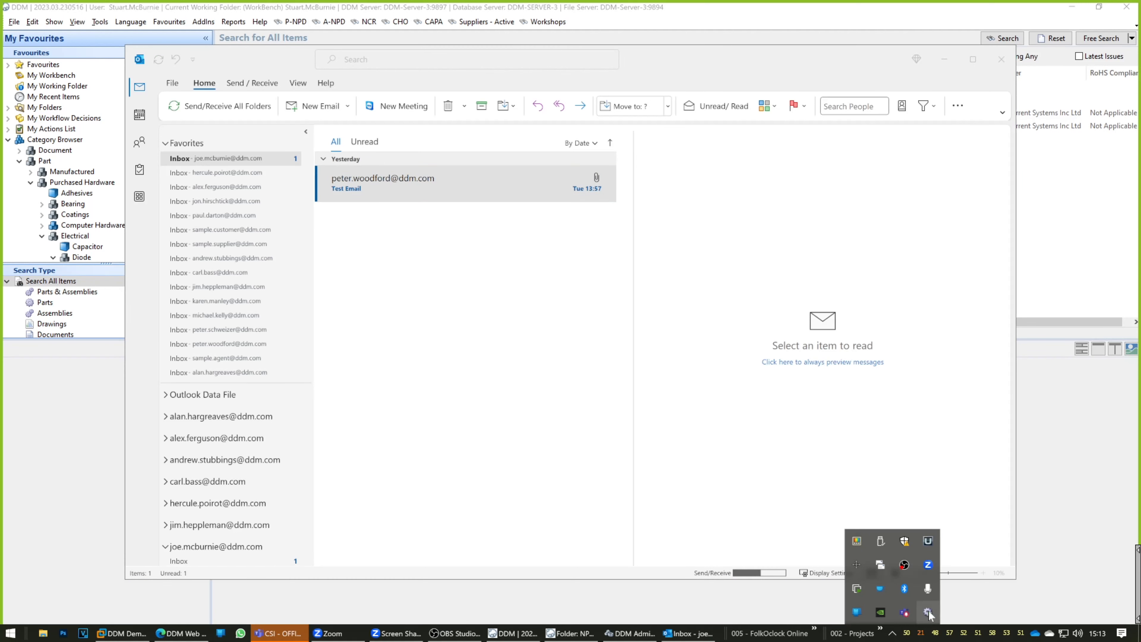
right_click(928, 612)
mouse_move(915, 575)
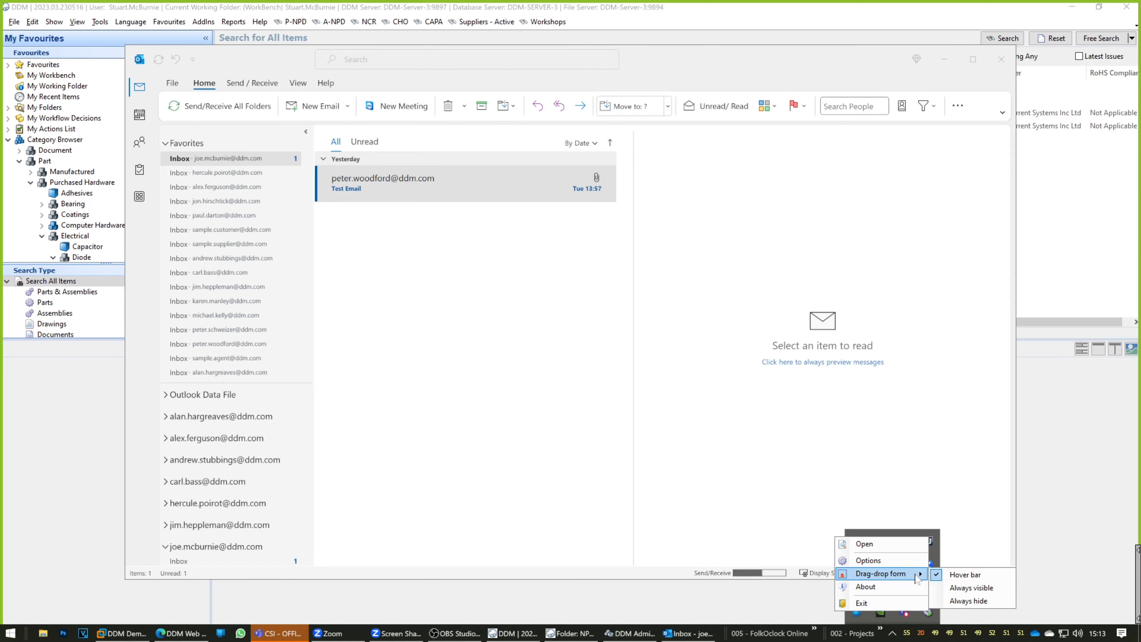
click(963, 575)
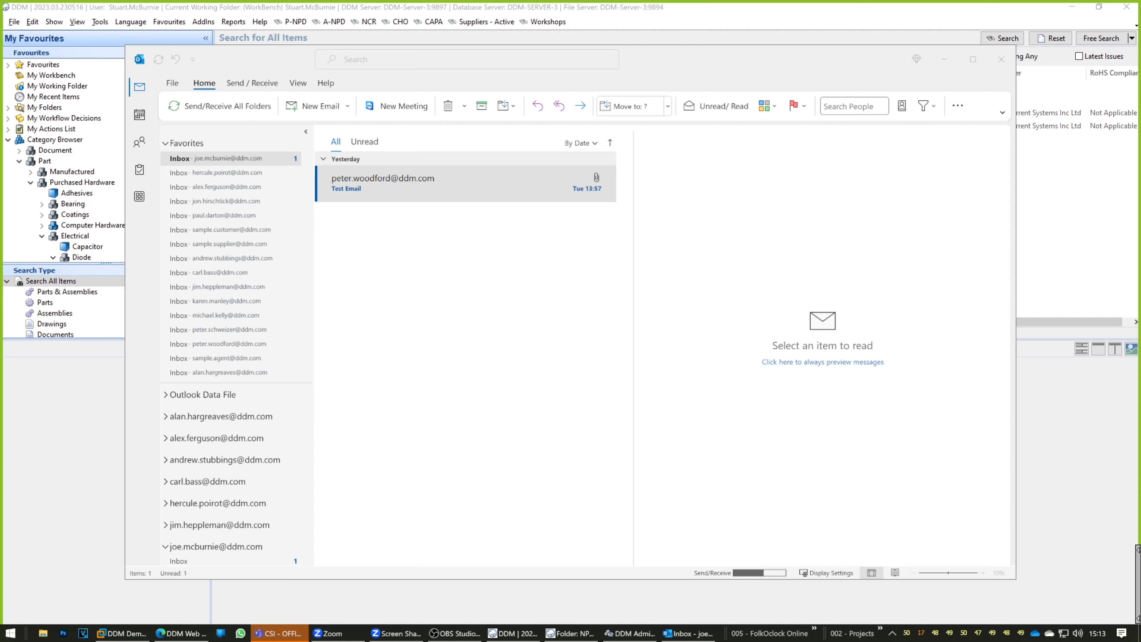
right_click(894, 636)
click(892, 633)
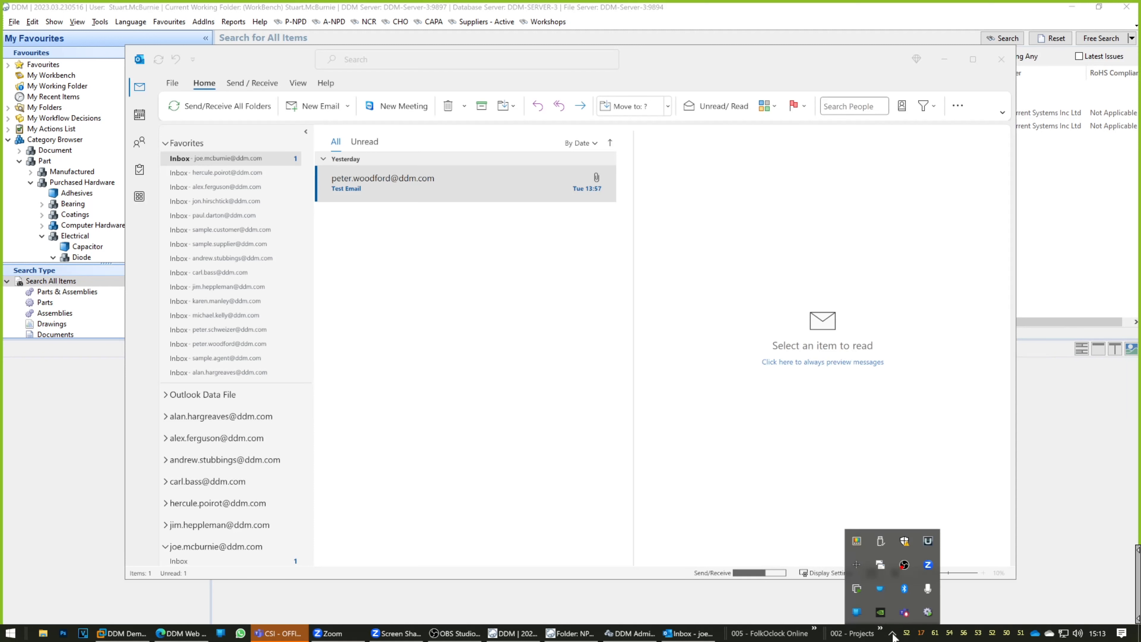
right_click(928, 614)
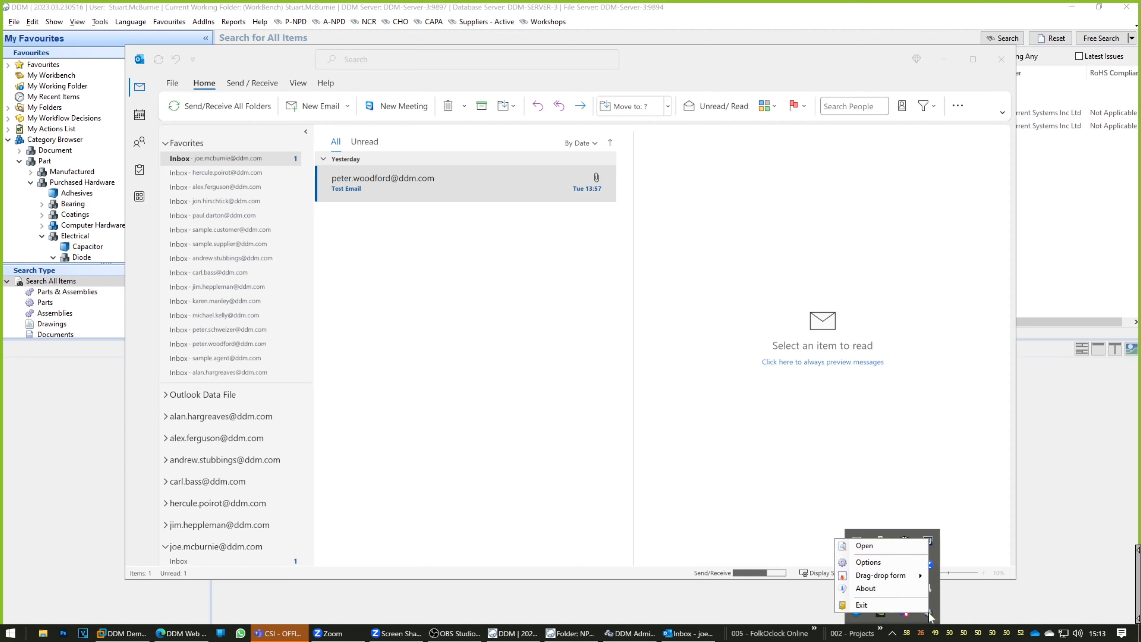
mouse_move(925, 581)
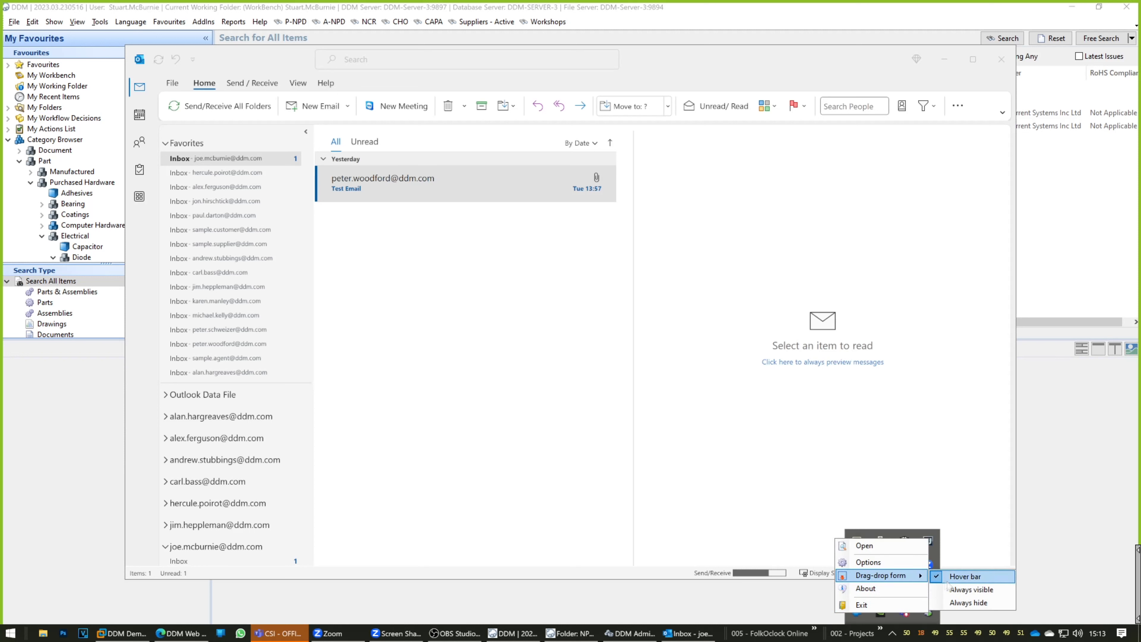
click(954, 603)
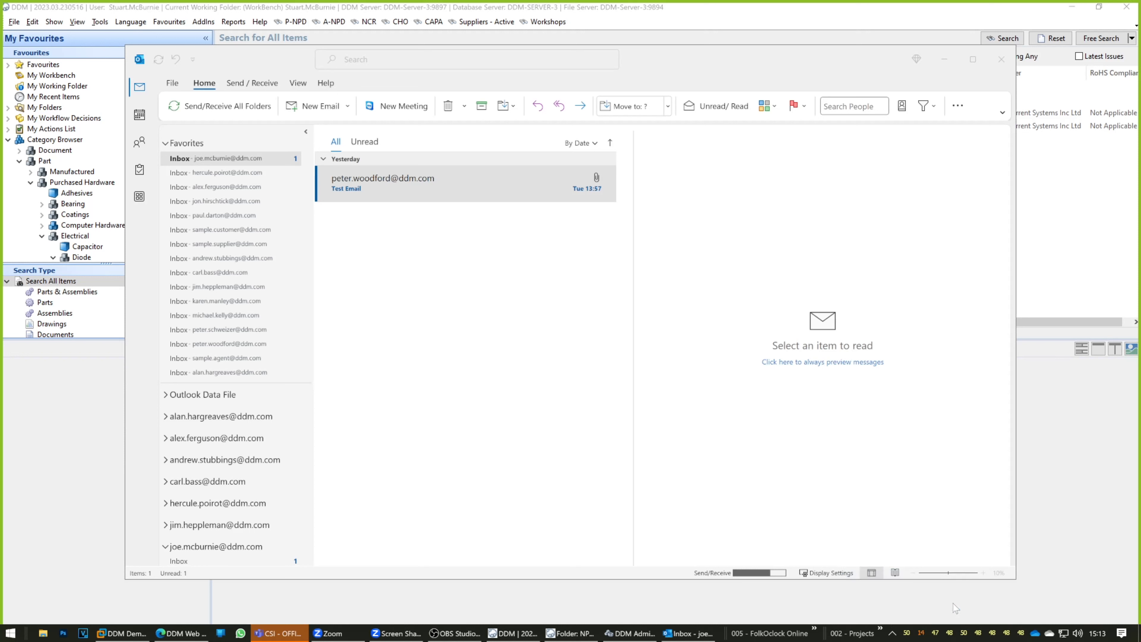
Drag the Test Email onto the DDM panel and the ENG Development Projects folder list
click(381, 208)
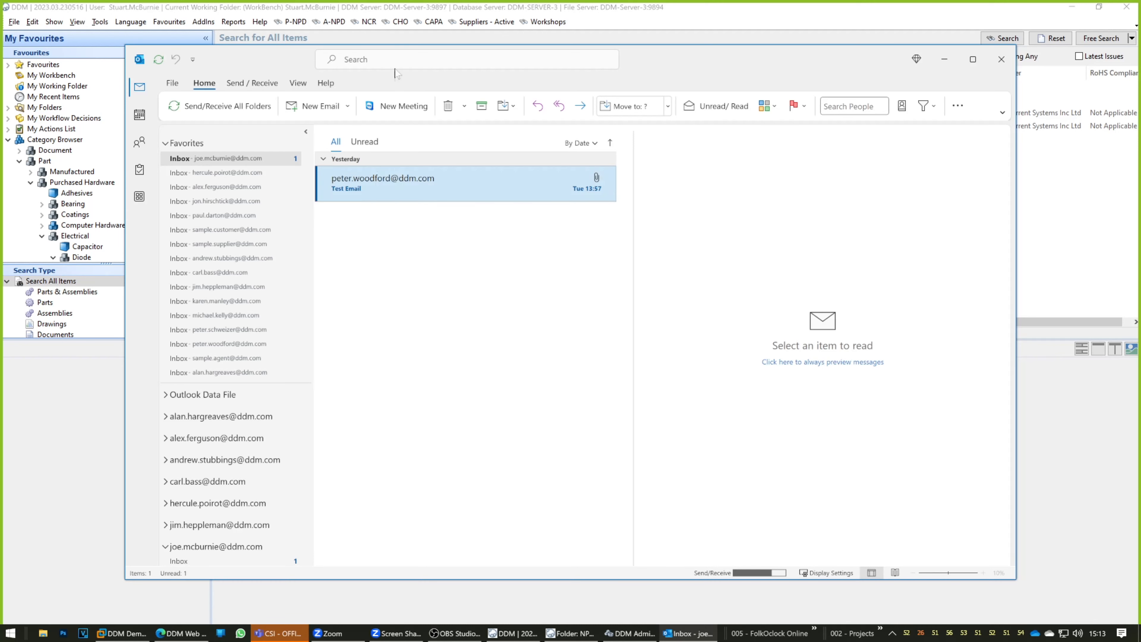
drag(447, 180, 1048, 249)
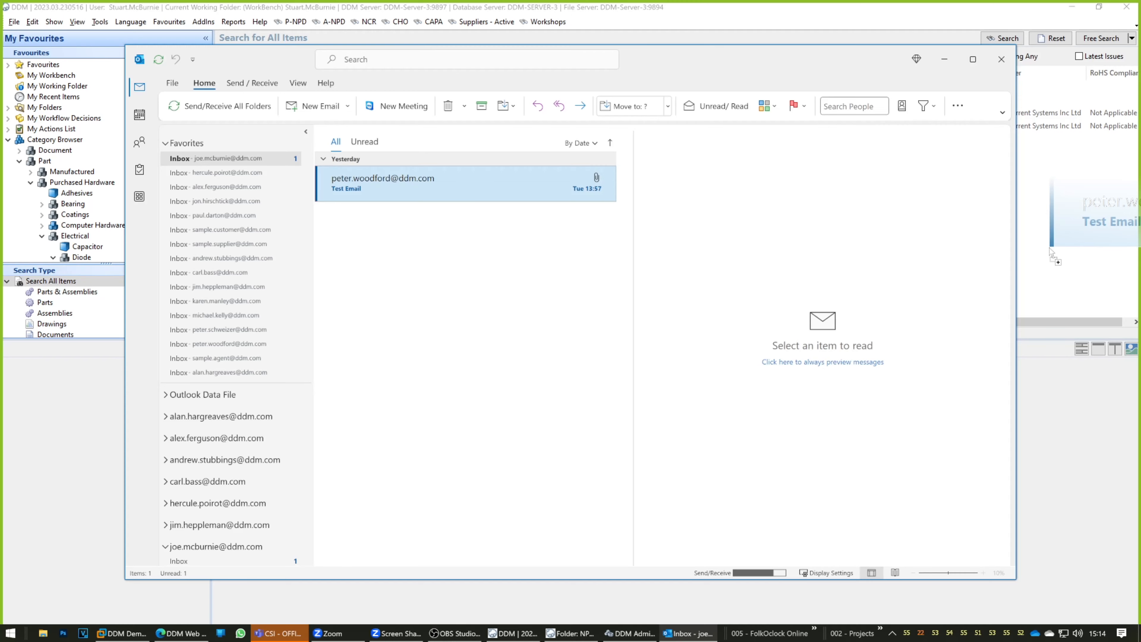
drag(1050, 252, 1049, 252)
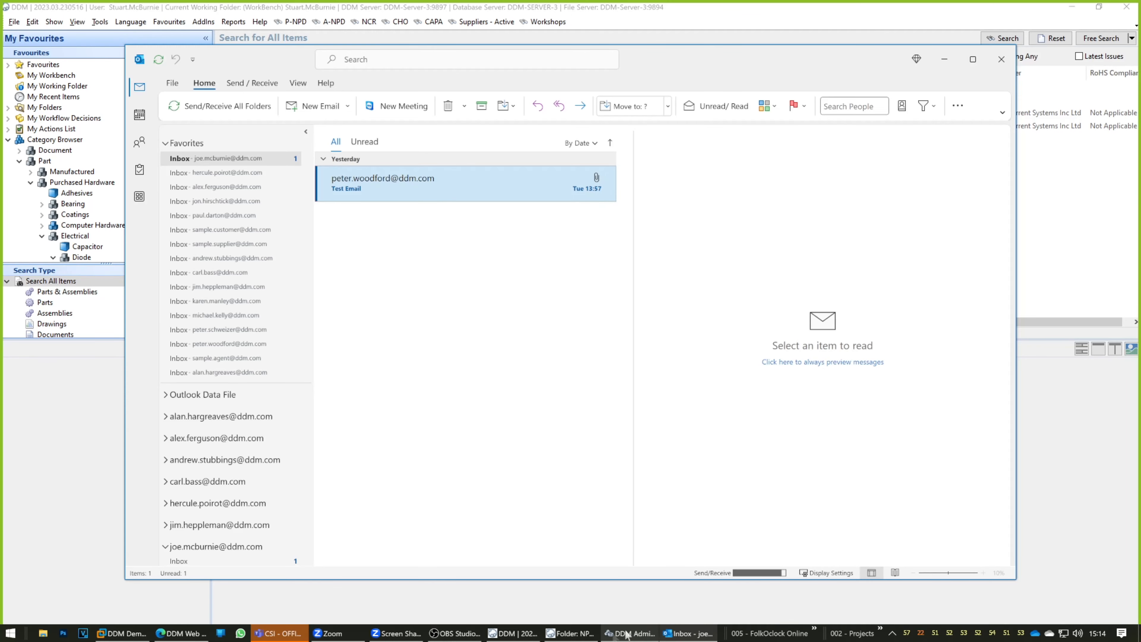
click(586, 633)
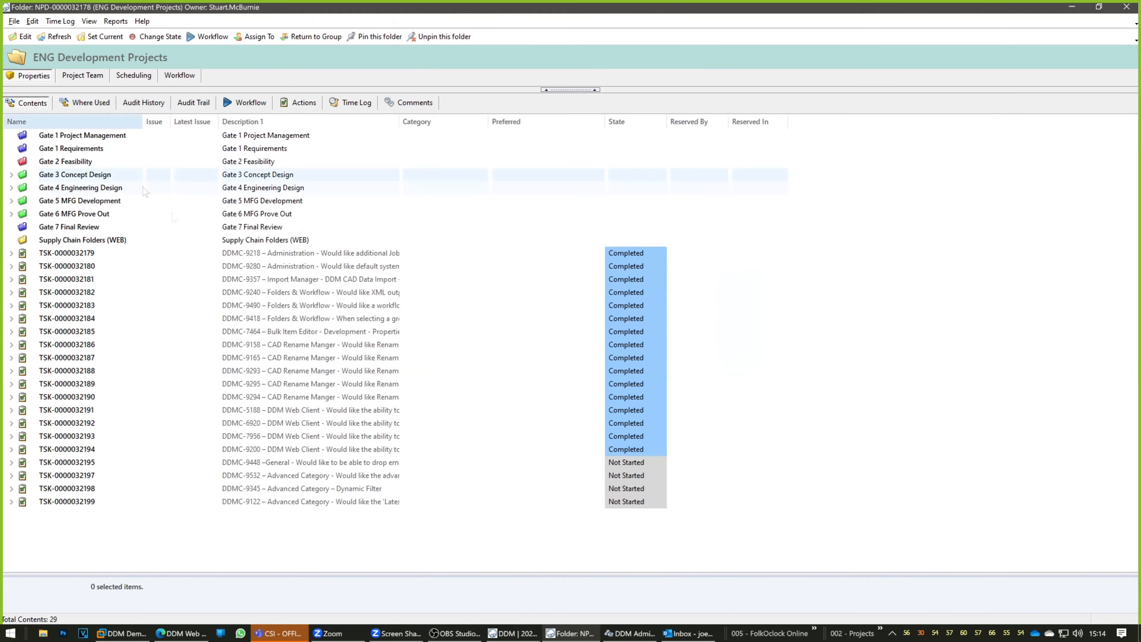
click(692, 634)
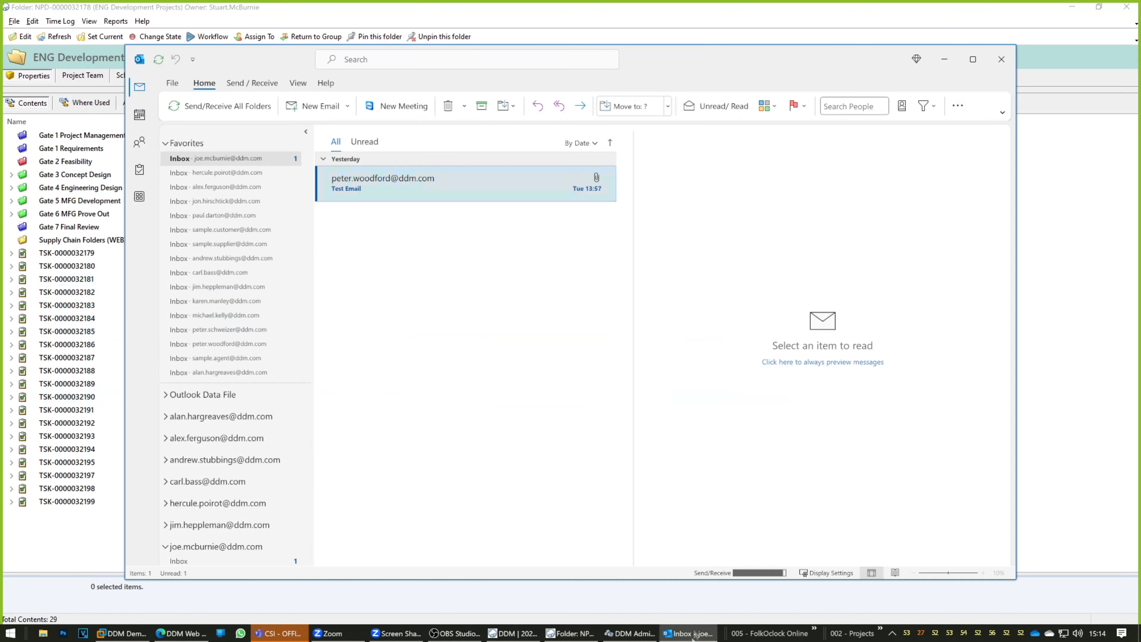
drag(465, 191, 92, 548)
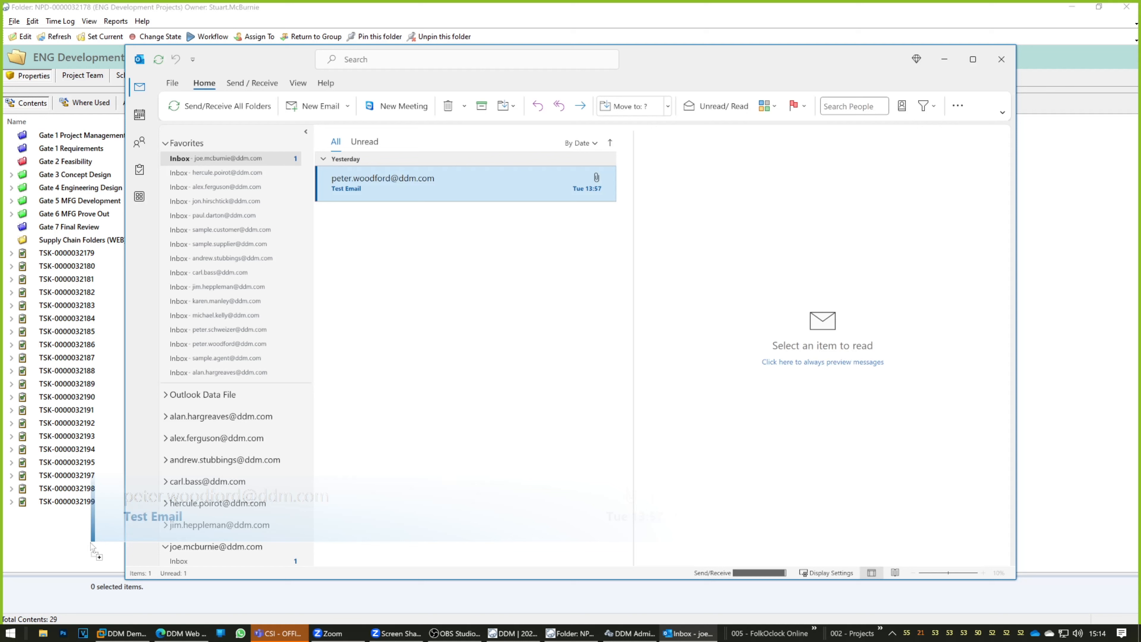
drag(92, 548, 92, 549)
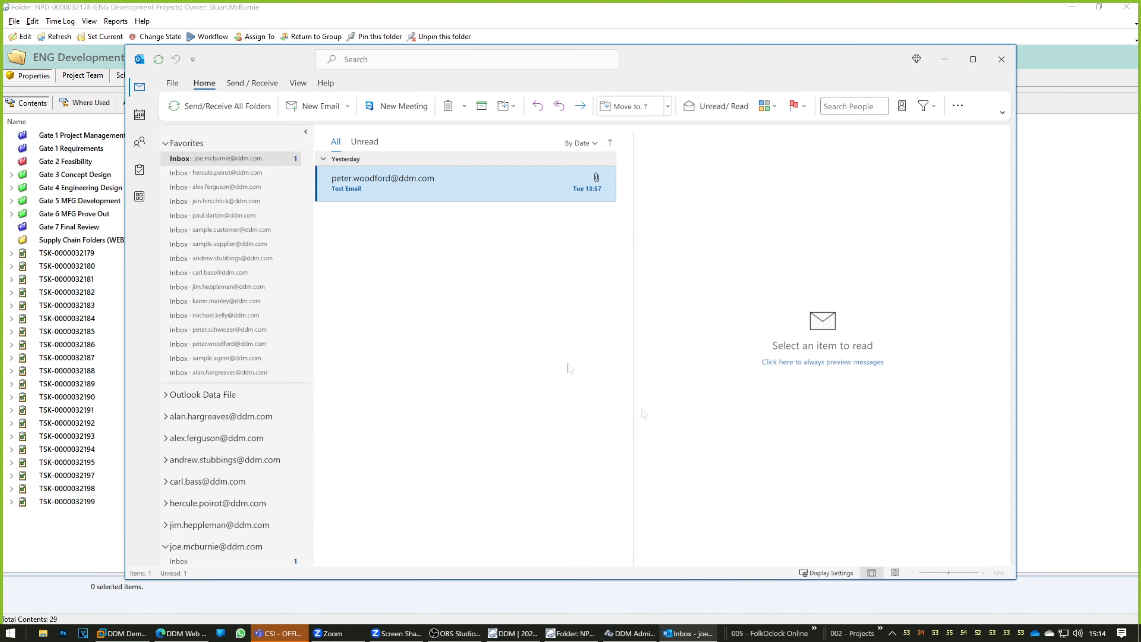
click(516, 633)
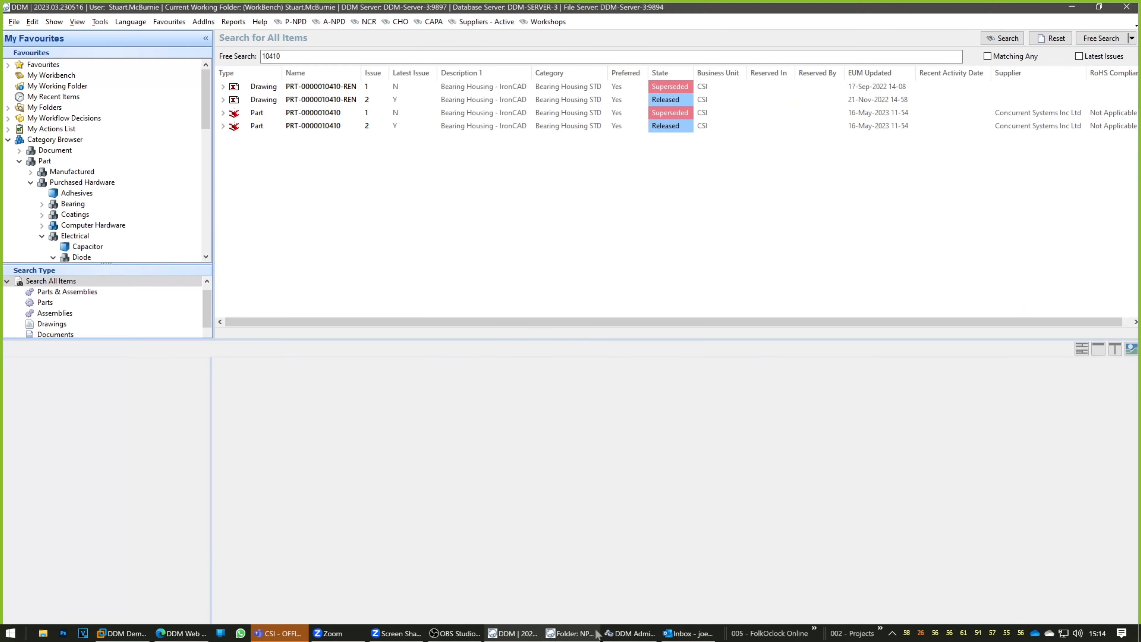
click(697, 634)
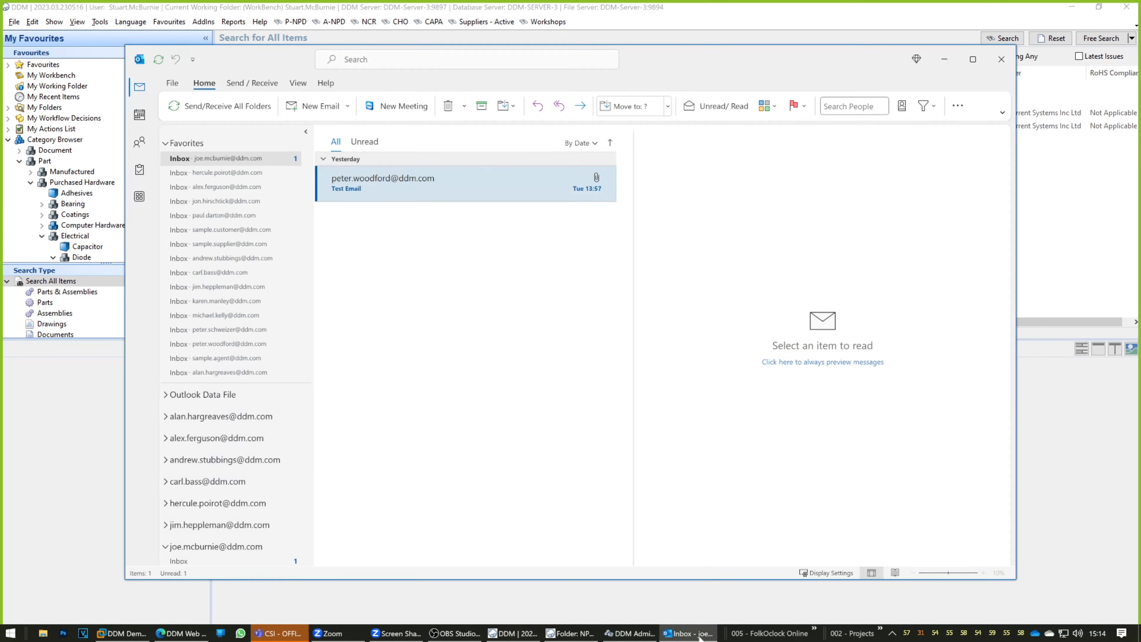
click(416, 195)
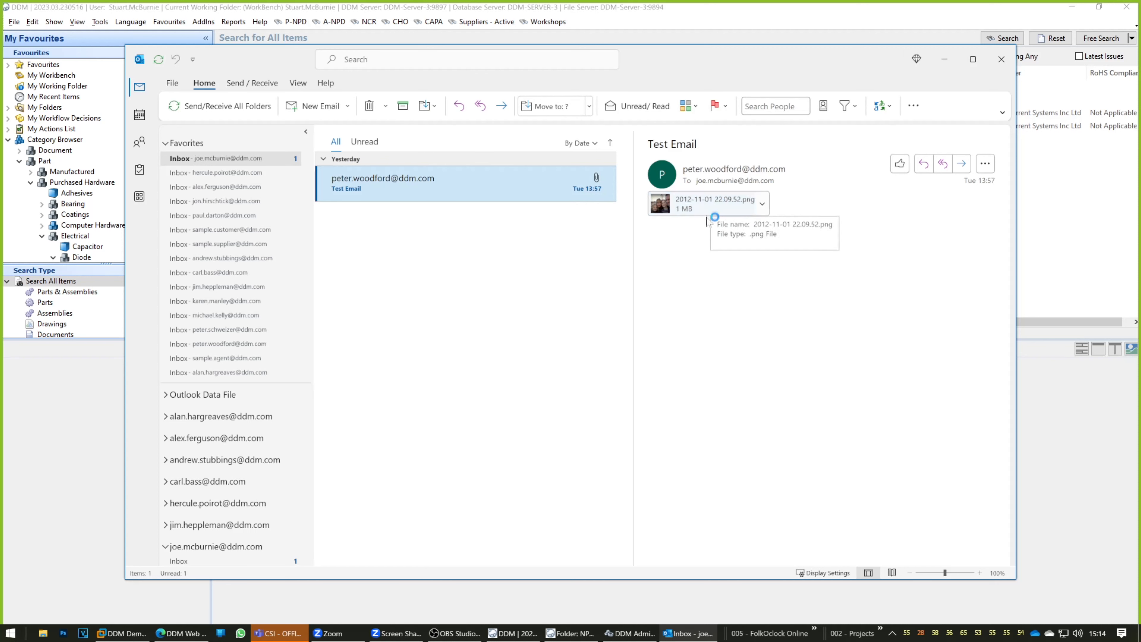
drag(488, 189, 1038, 273)
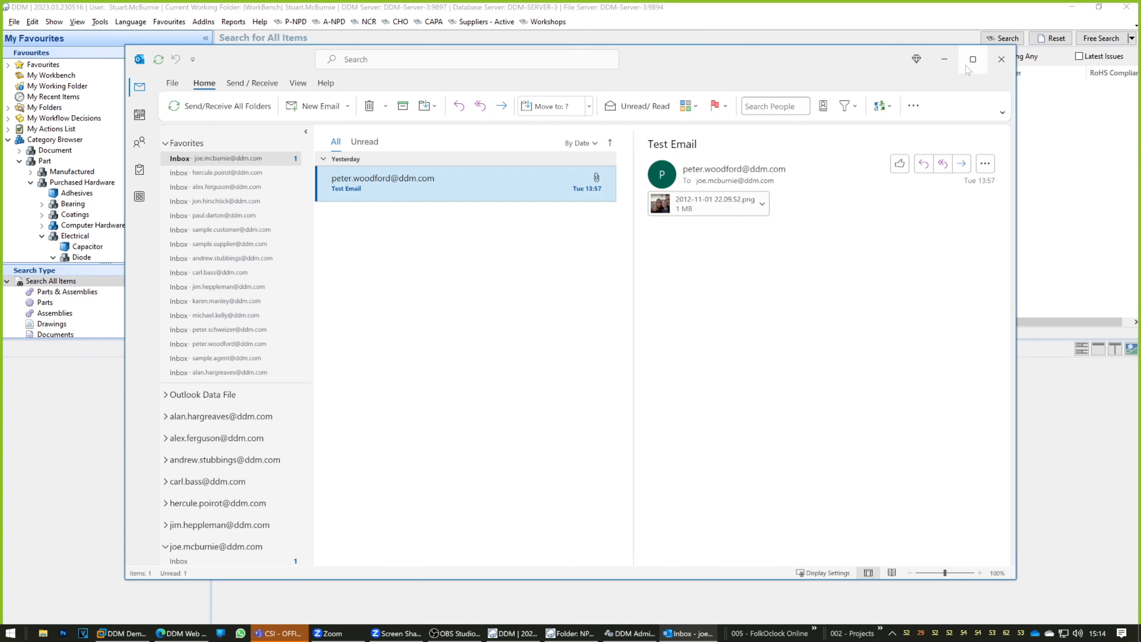
click(944, 59)
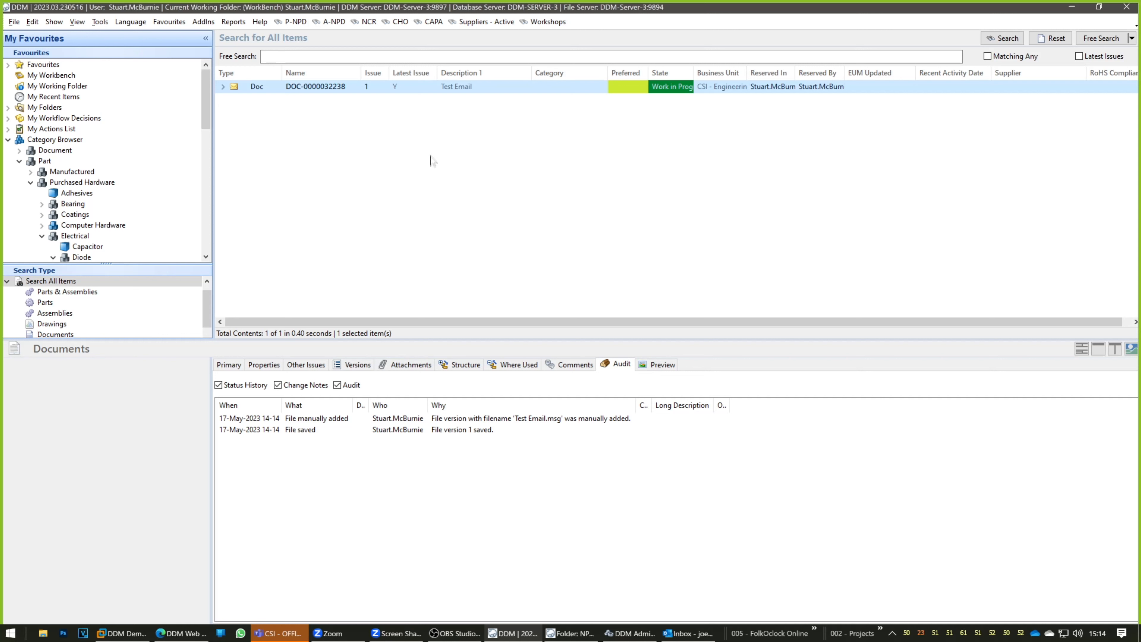
Open the stored Test Email document to verify it, then drag its png attachment into DDM
click(687, 633)
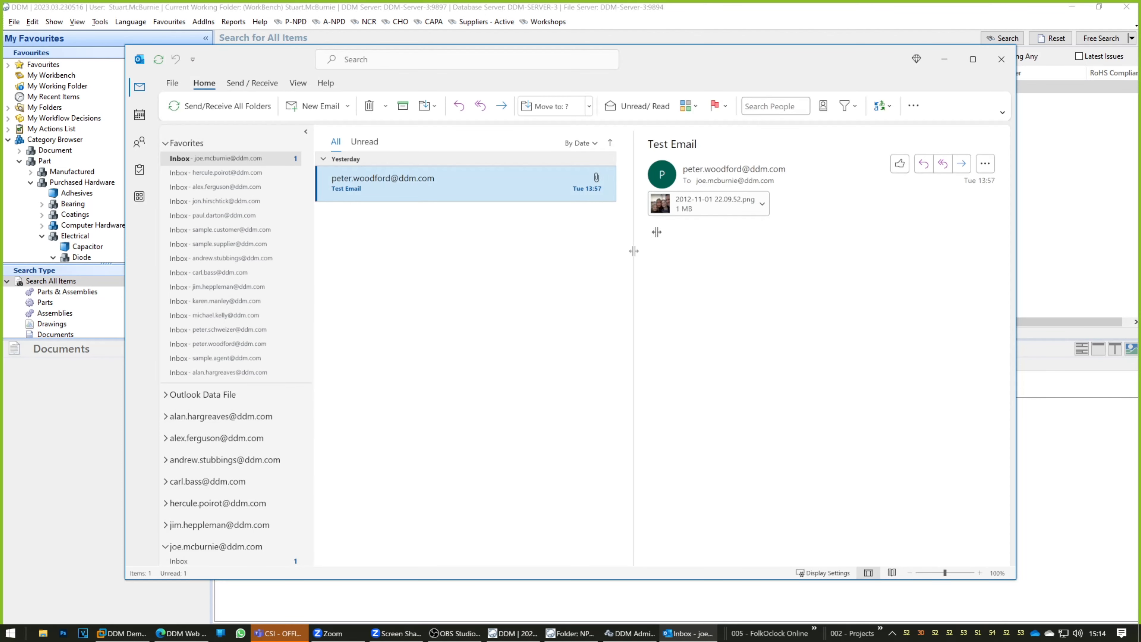
click(1051, 238)
click(479, 88)
double_click(480, 90)
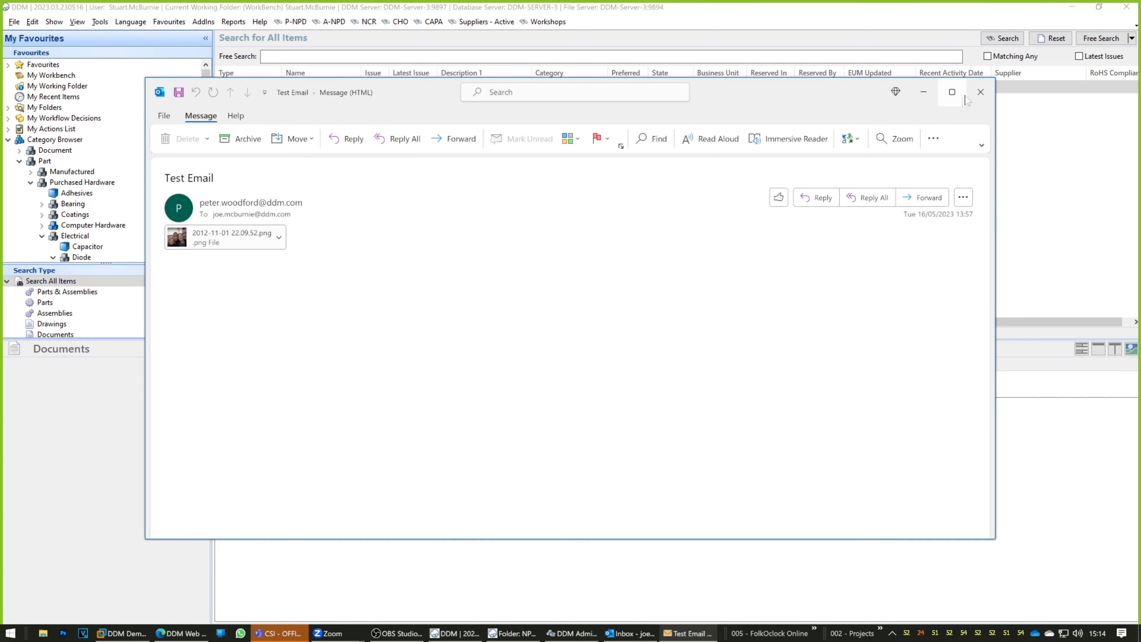
click(980, 93)
click(703, 633)
drag(716, 210, 1052, 253)
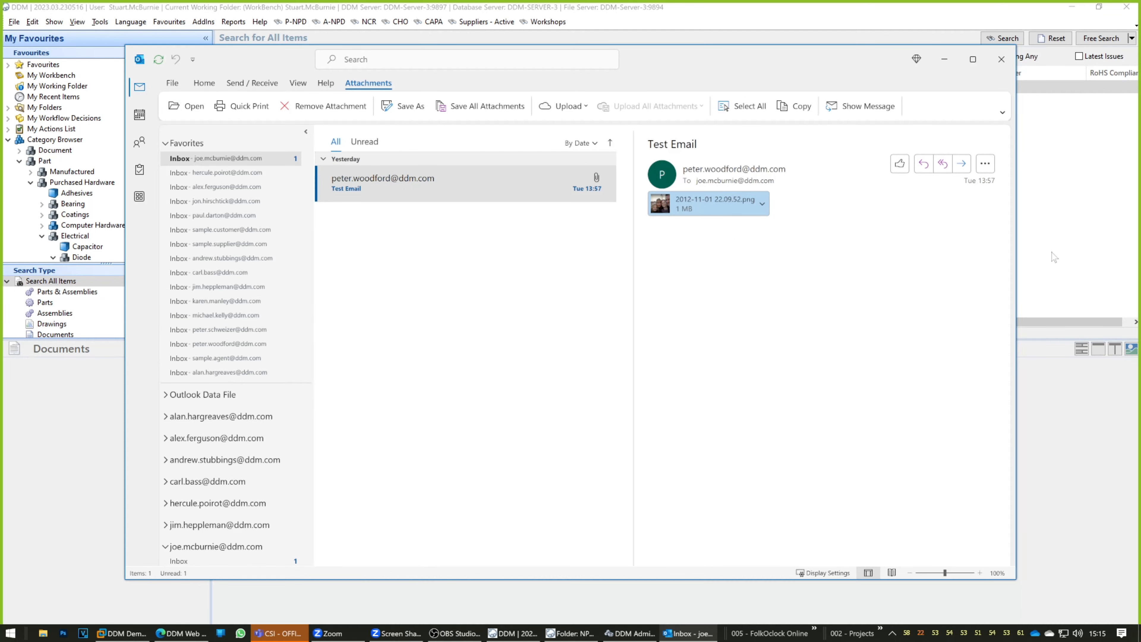
Select the new photo document together with the Test Email document in My Recent Items
click(943, 60)
click(476, 87)
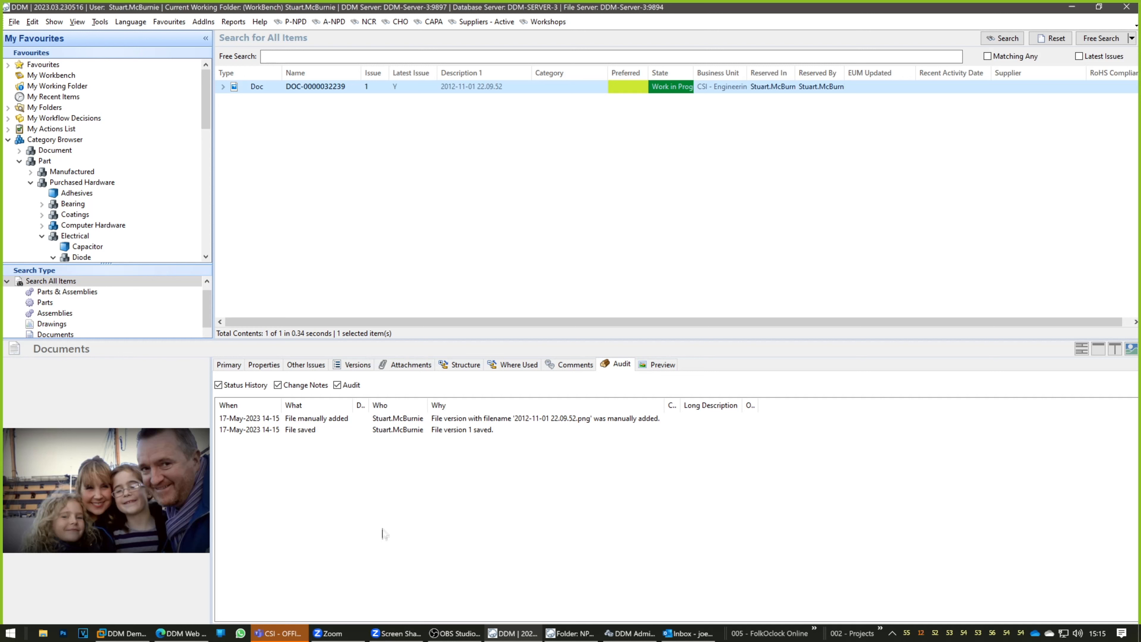
click(52, 98)
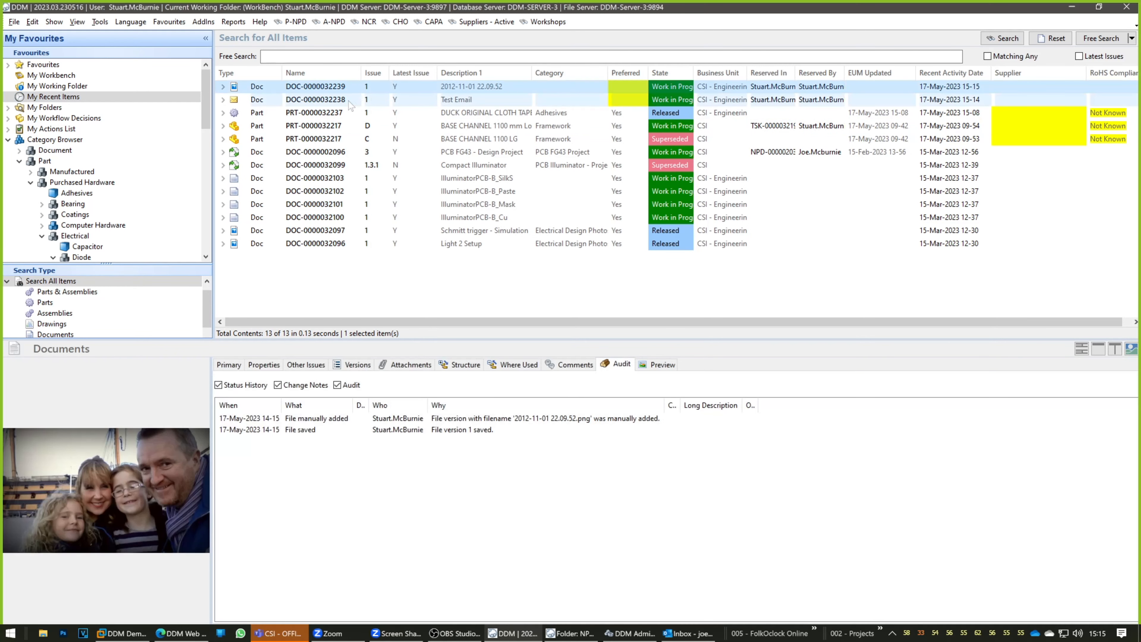
ctrl+click(348, 100)
right_click(348, 100)
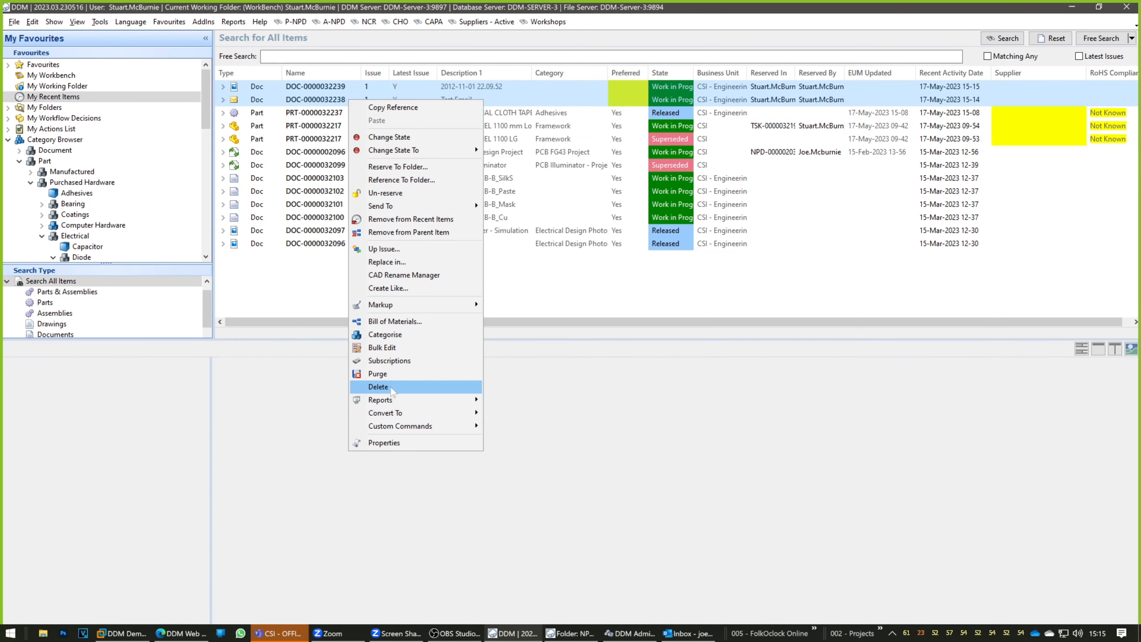
click(378, 387)
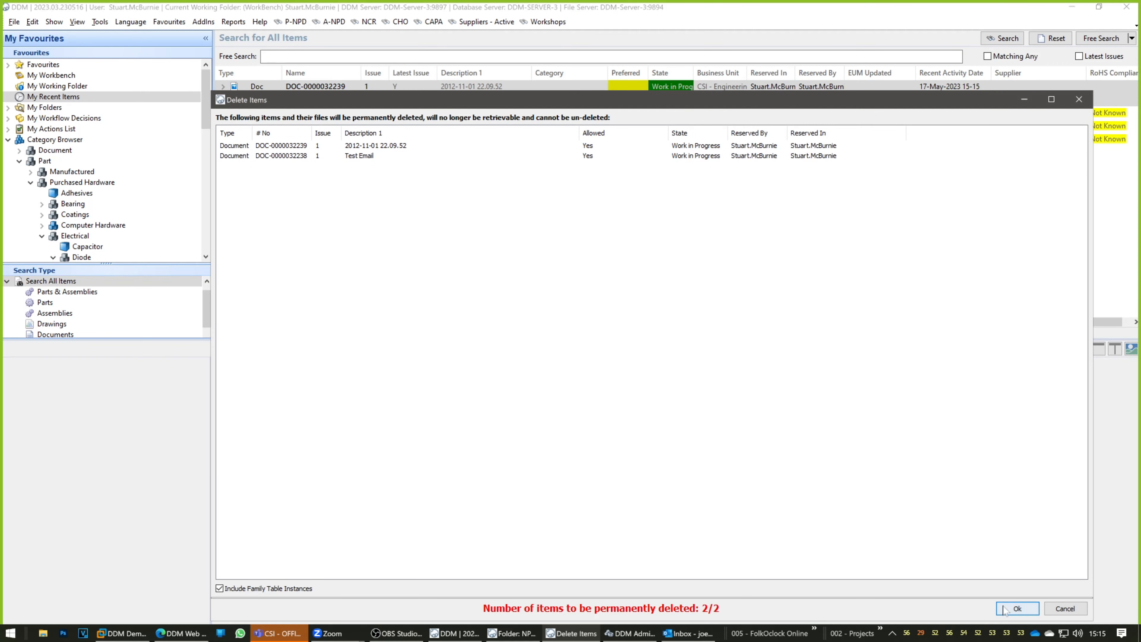
click(1004, 610)
click(610, 339)
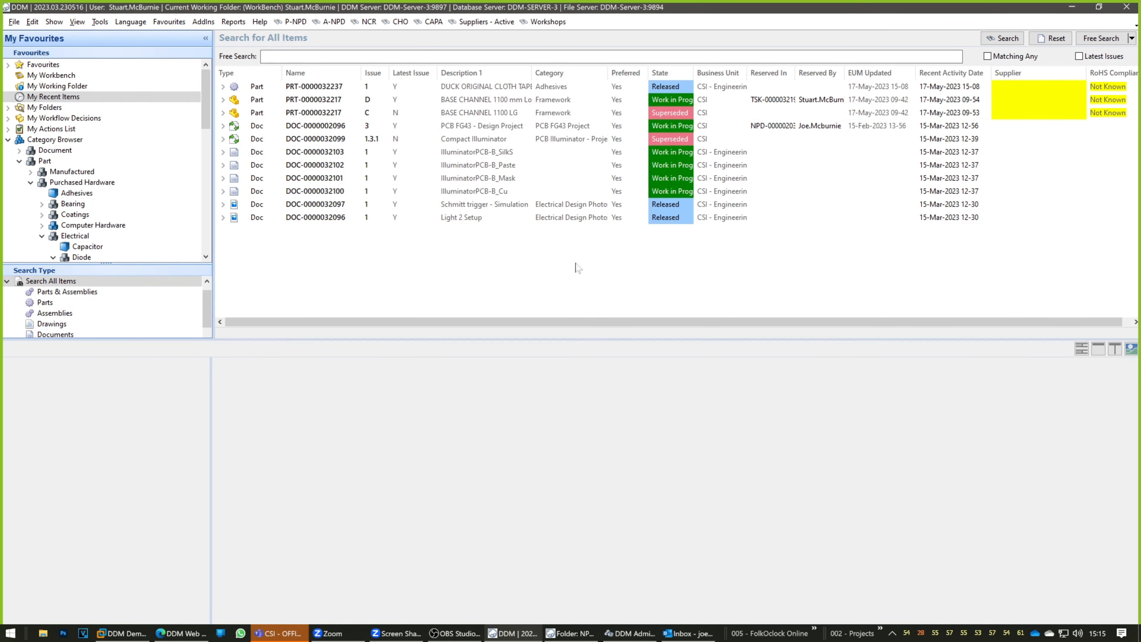
click(568, 632)
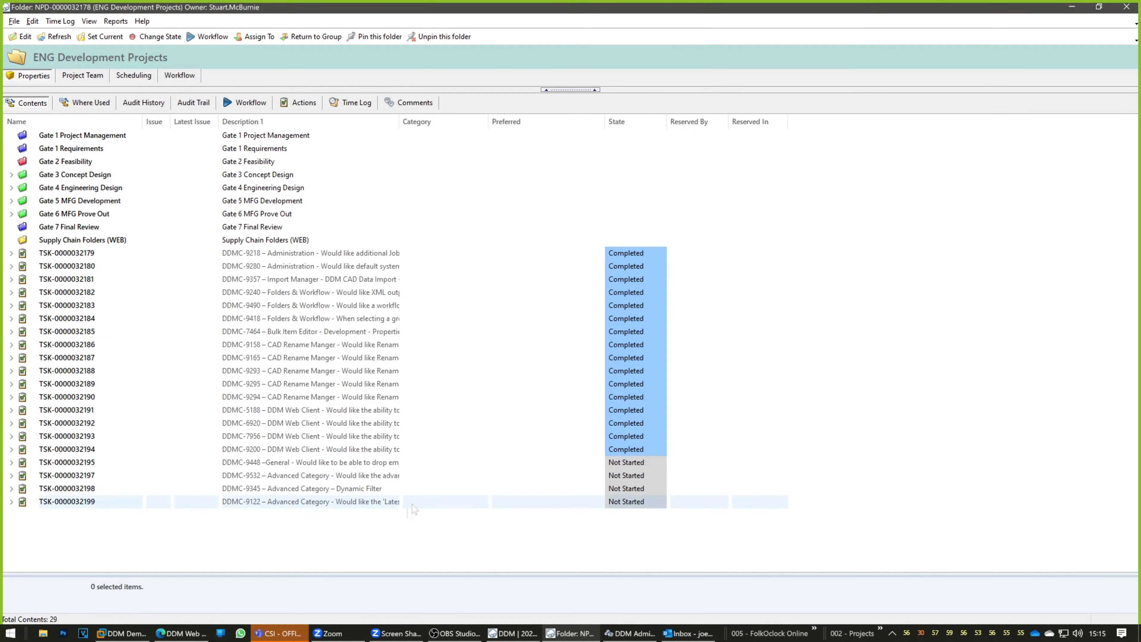
click(298, 103)
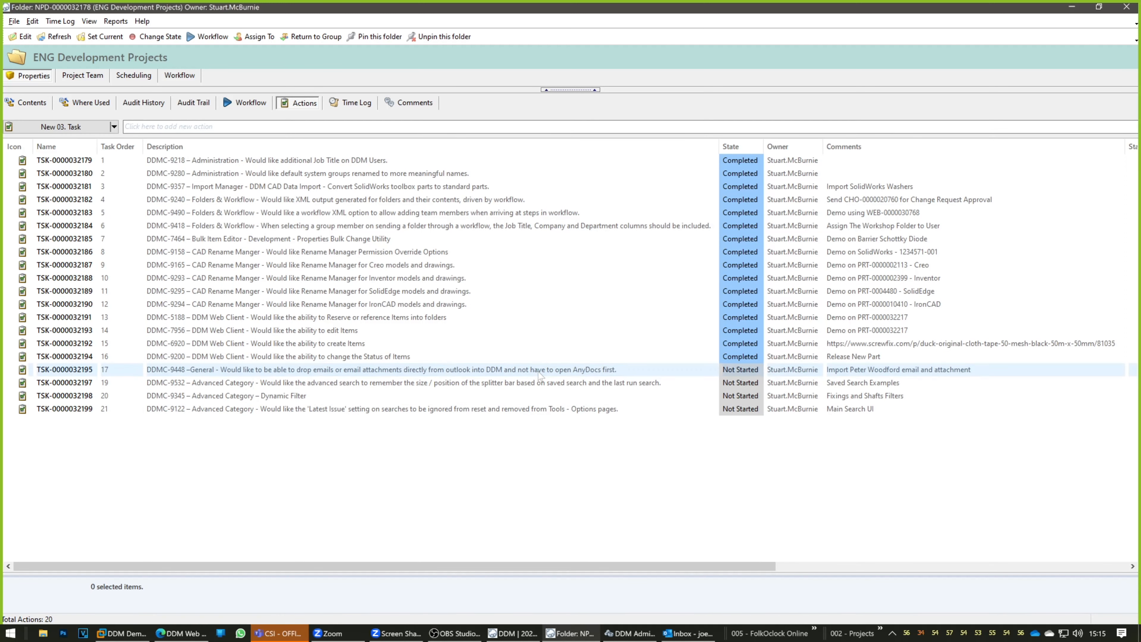
click(541, 375)
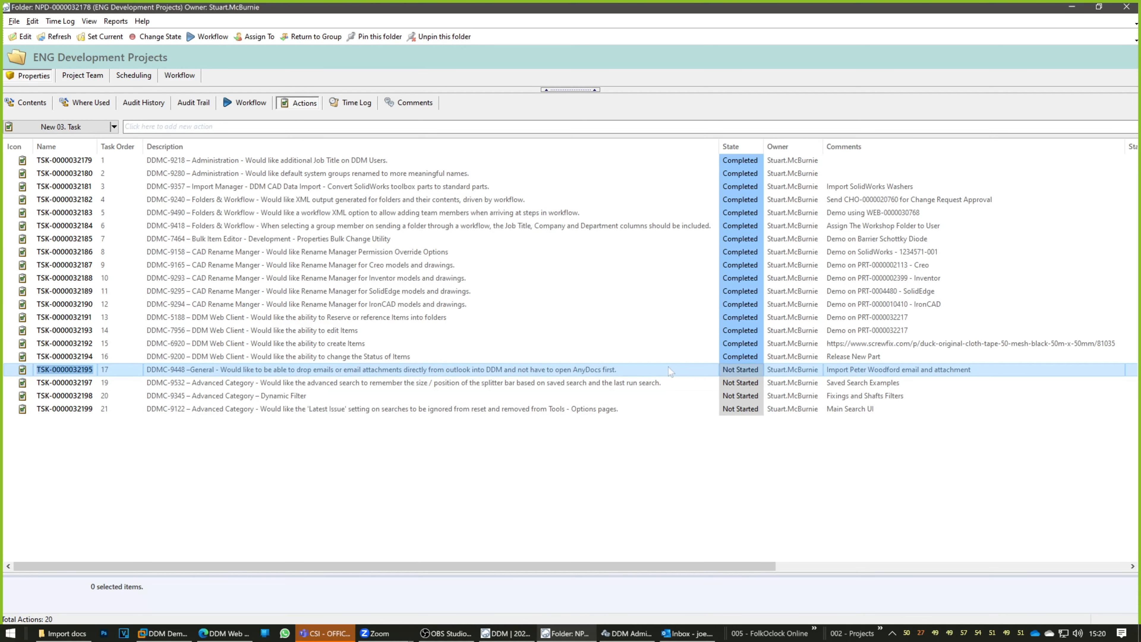
click(754, 375)
click(755, 375)
click(755, 413)
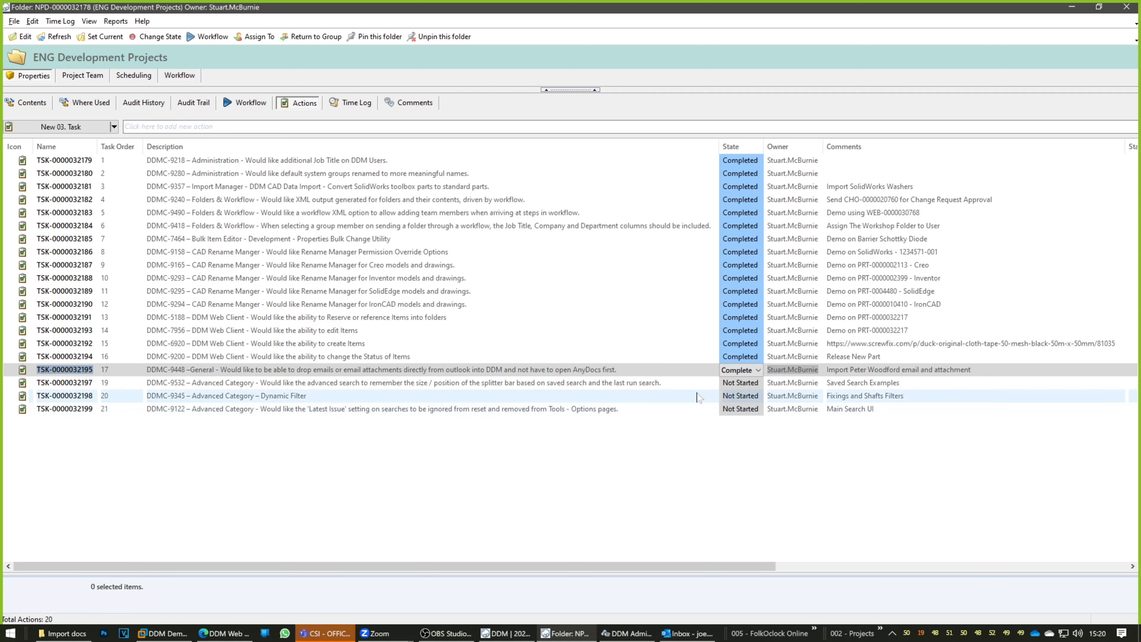
click(692, 383)
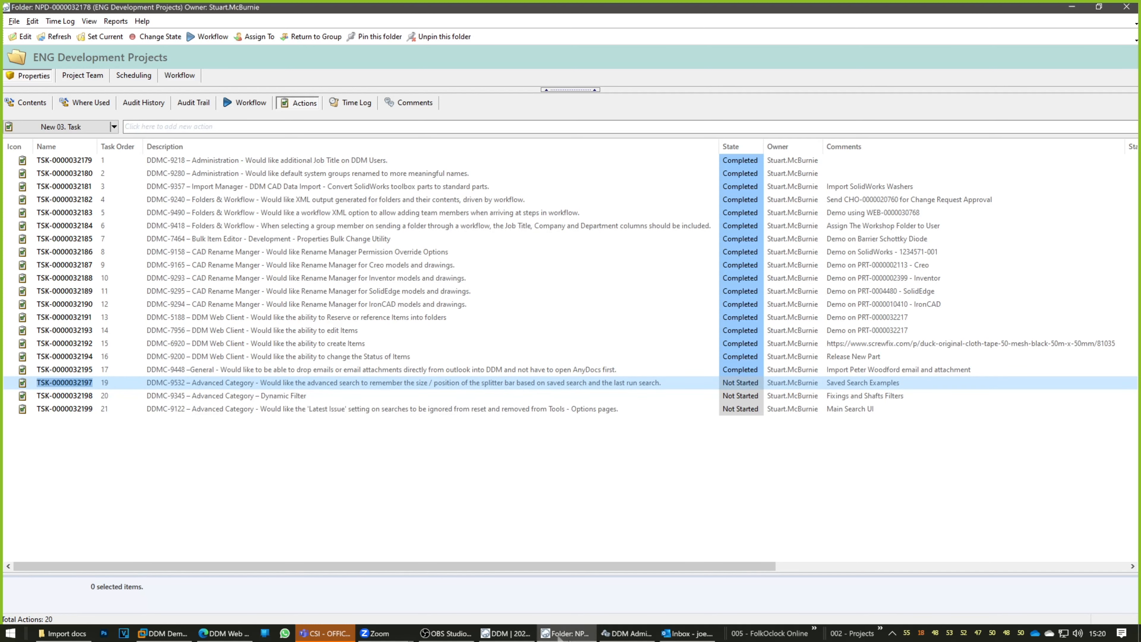
click(522, 635)
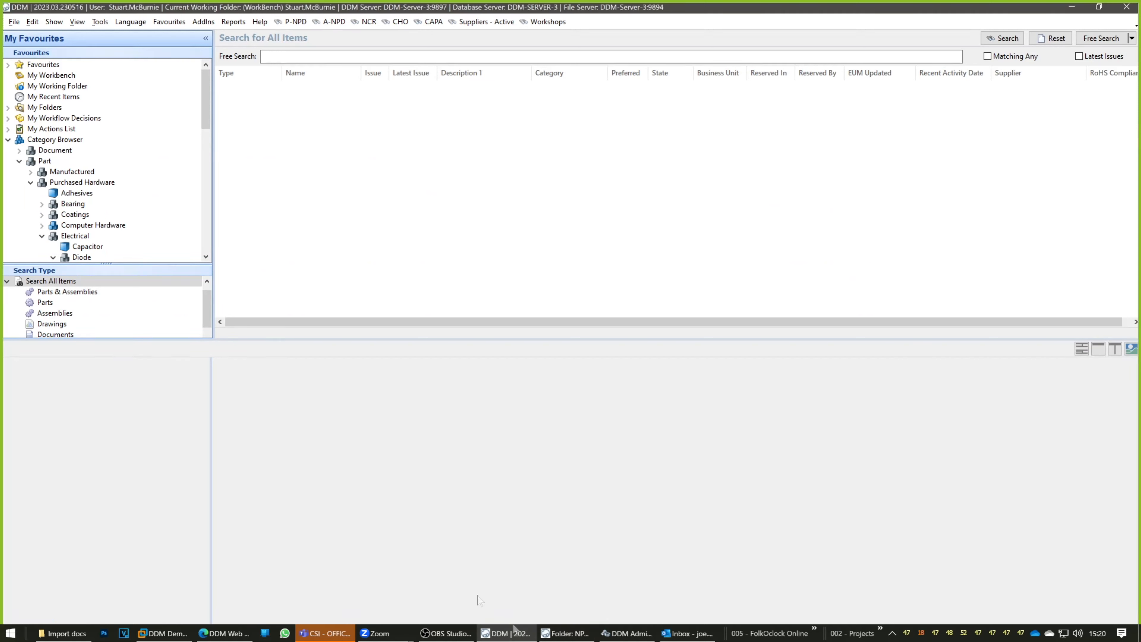
Run the Favourites > Sales Orders '0. Enquiry' search, listing 20 Enquiry projects
click(8, 66)
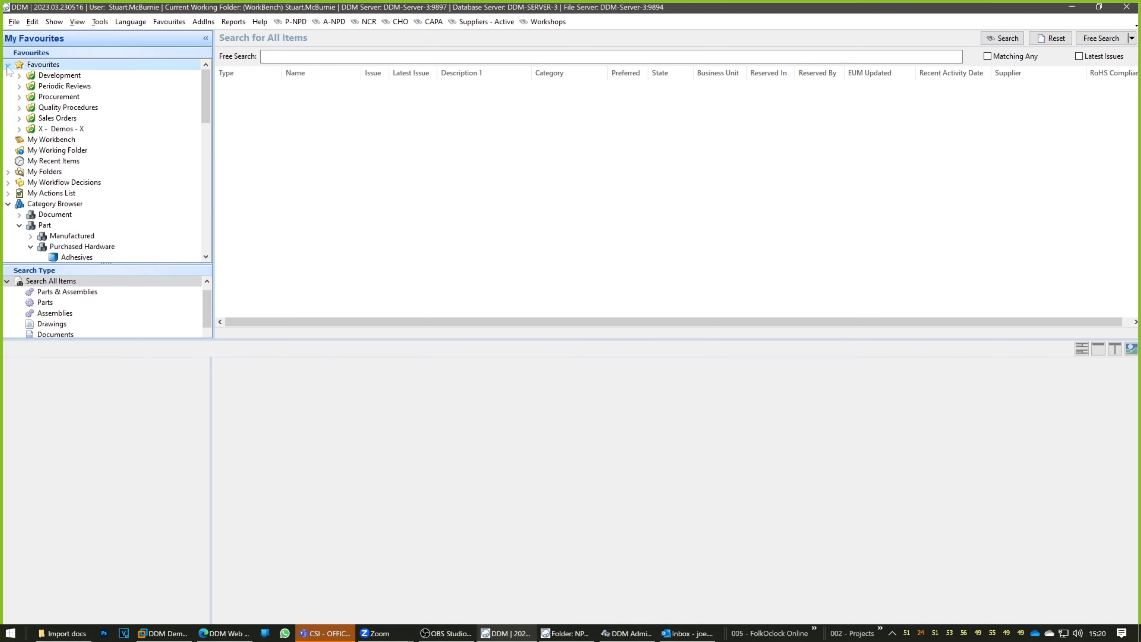
click(19, 118)
click(65, 129)
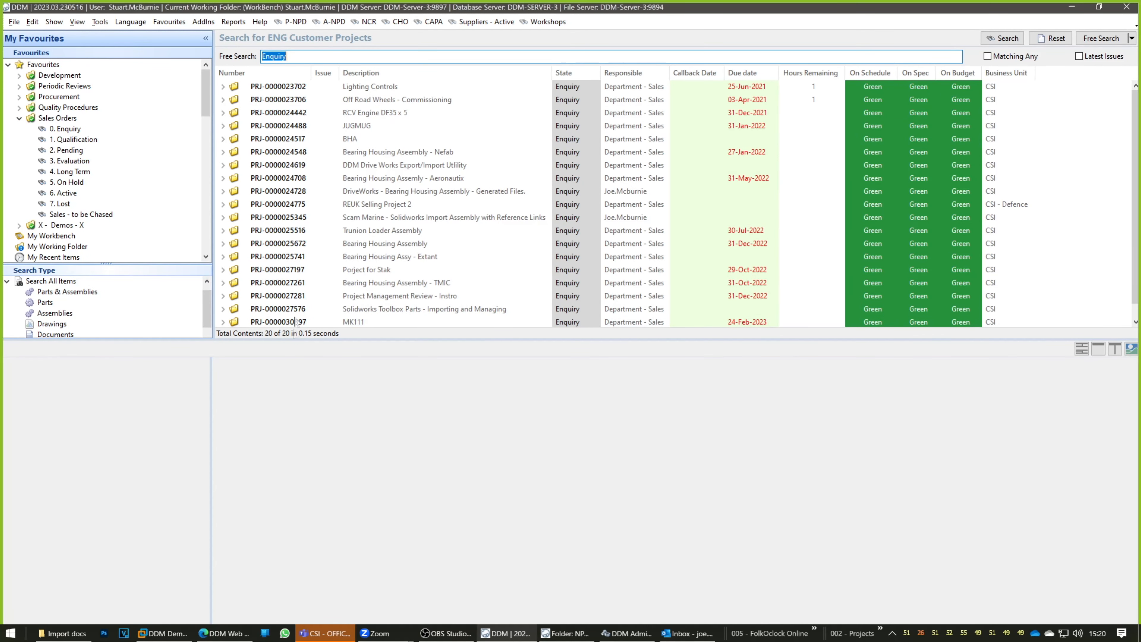
drag(287, 56, 262, 56)
drag(288, 56, 266, 57)
Reselect the whole 'Enquiry' search text and bring up the search modes
click(169, 22)
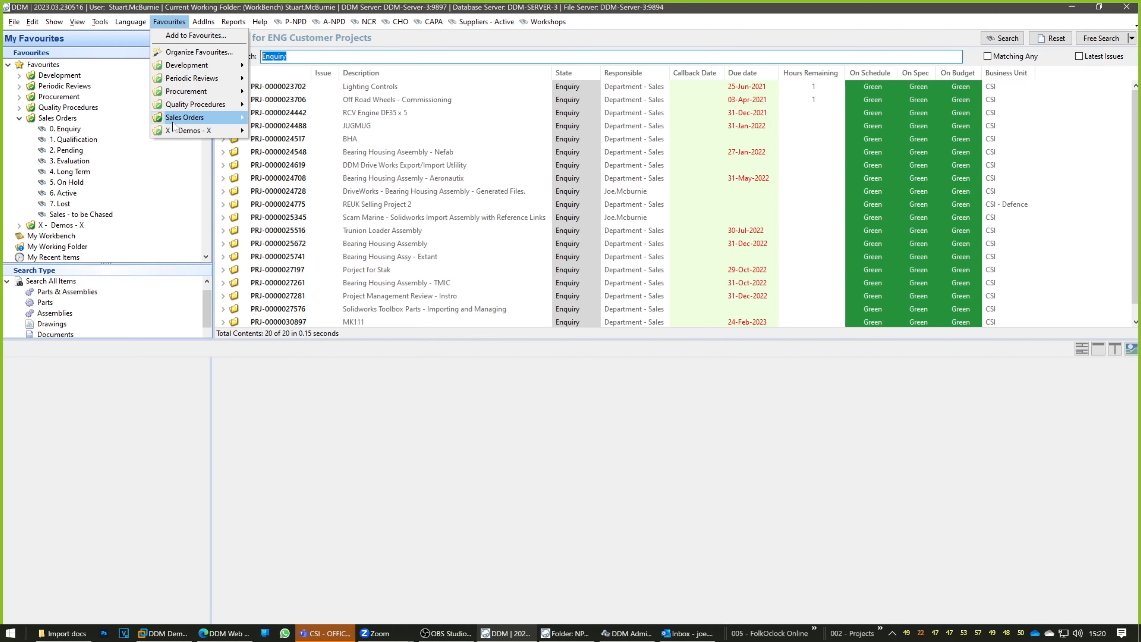
click(404, 375)
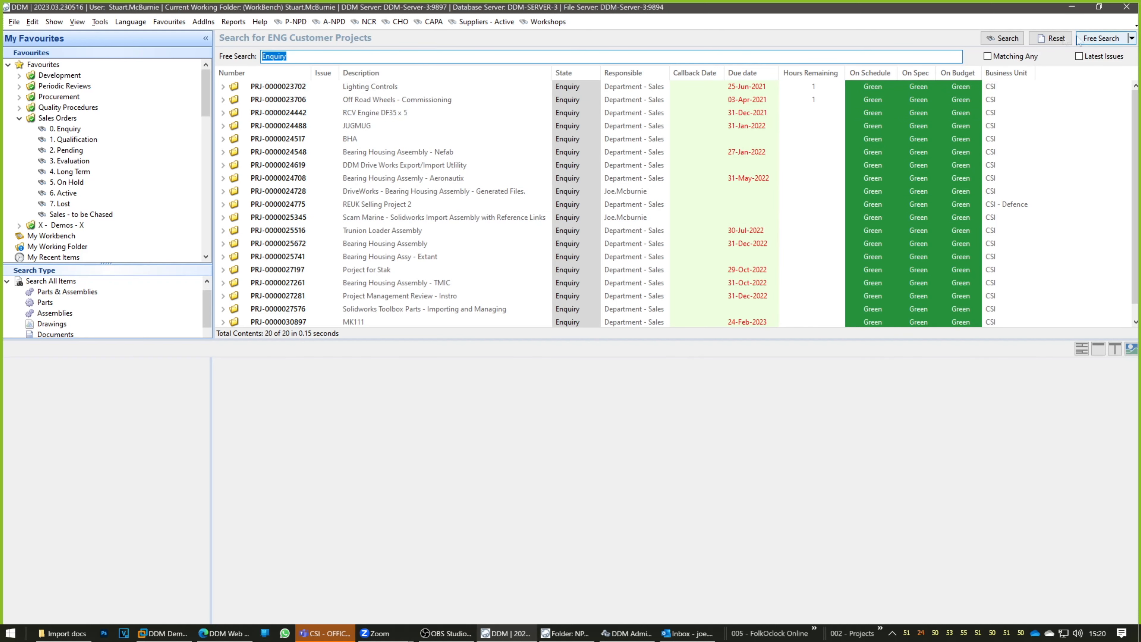
click(286, 56)
double_click(283, 56)
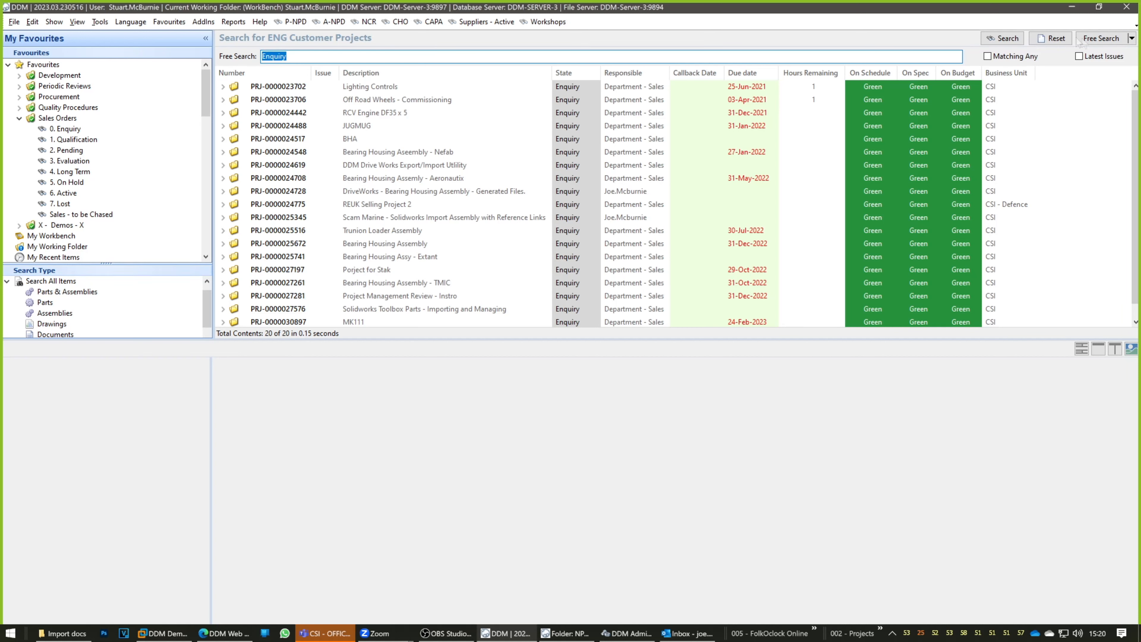
click(1131, 39)
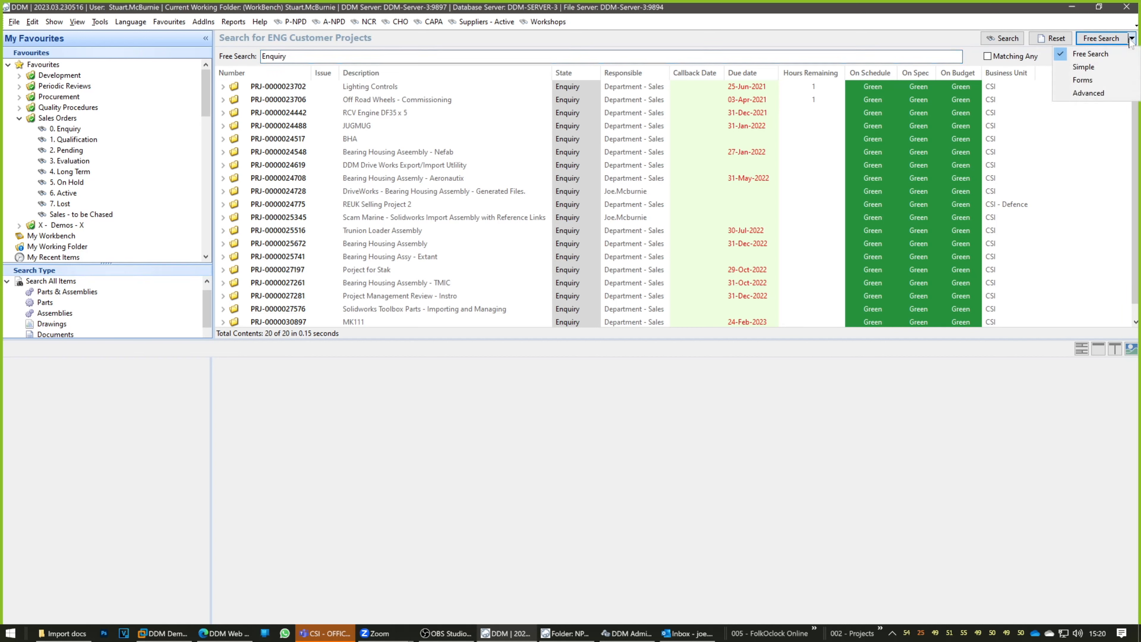
In Advanced Search, set the first condition to State equals Enquiry
click(1092, 93)
click(368, 85)
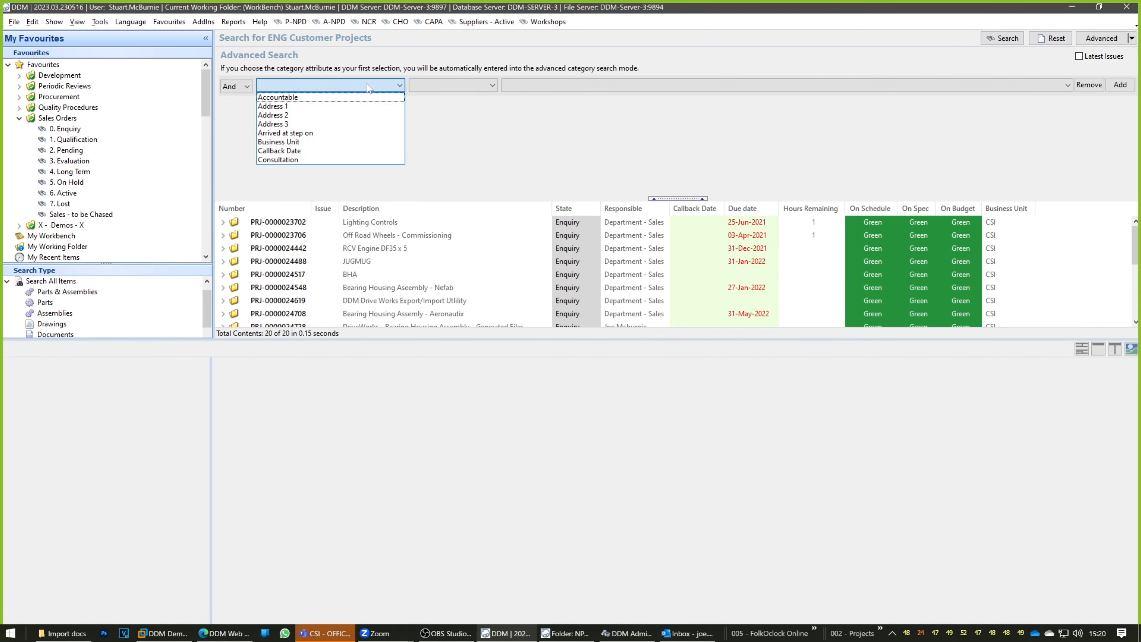
text(Sales Rep)
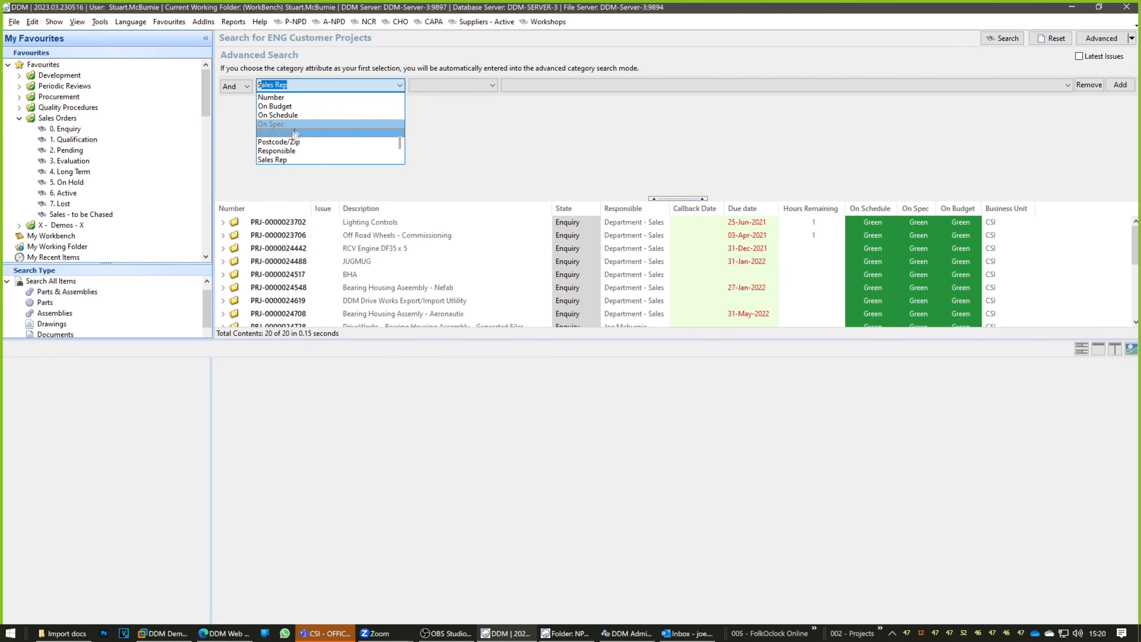
scroll(292, 138, down, 2)
click(288, 133)
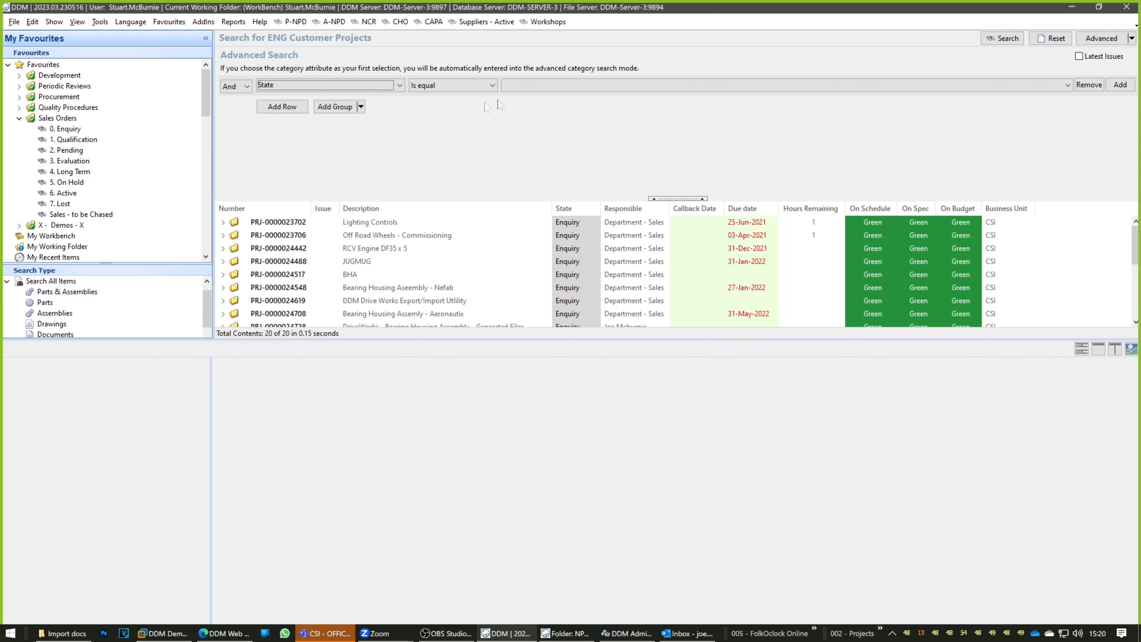
click(517, 86)
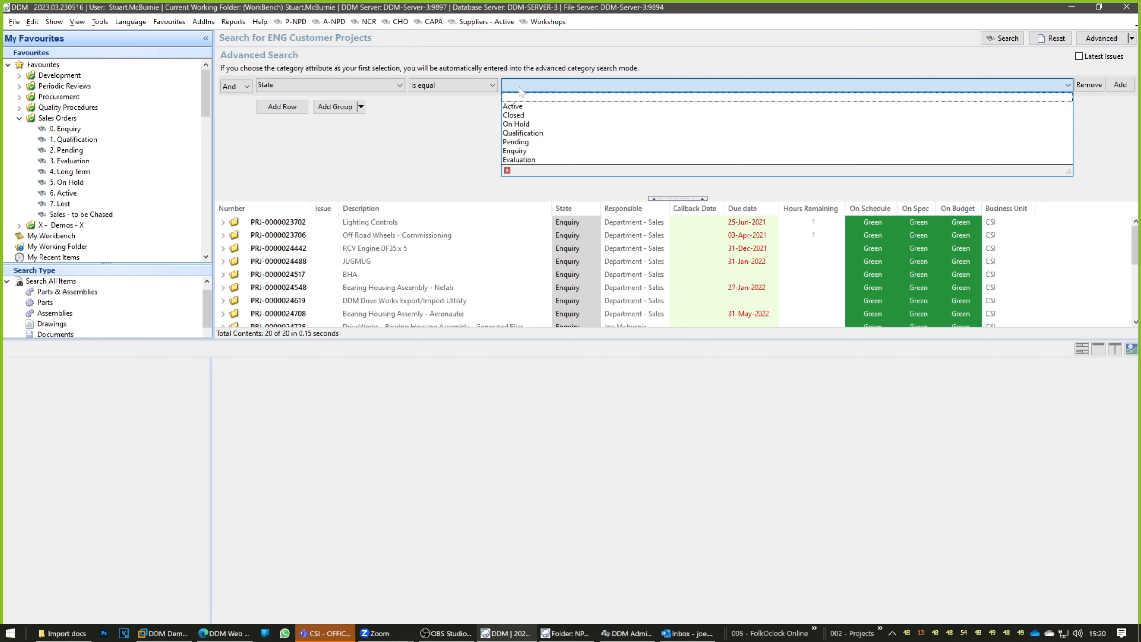
click(524, 151)
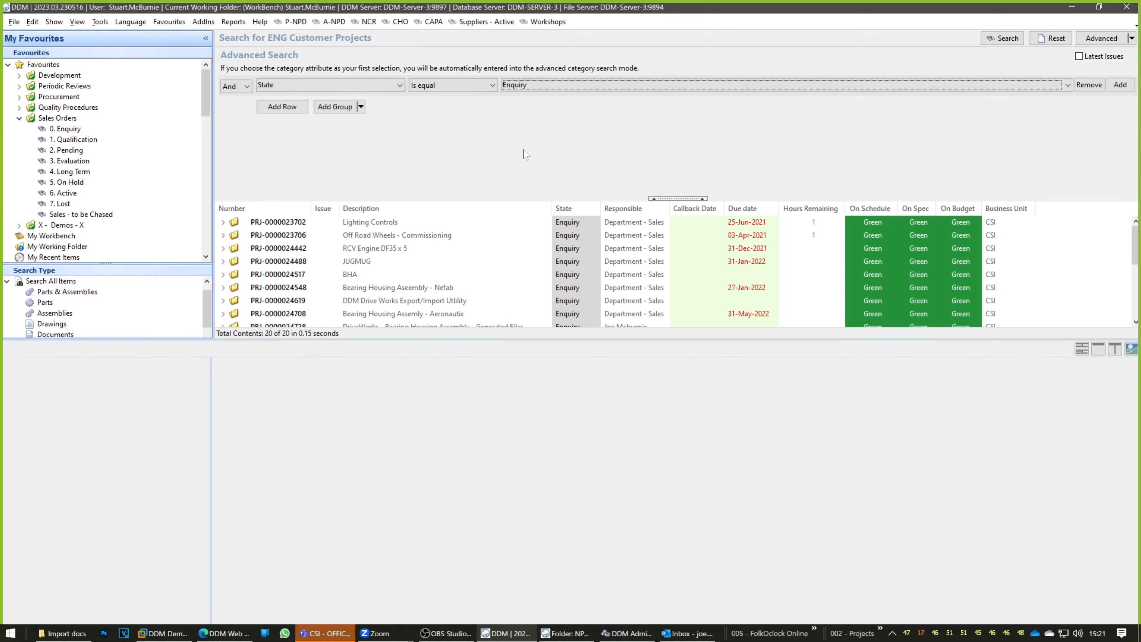
Add a second condition, joined with Or: State equals Evaluation
click(282, 107)
click(236, 95)
click(228, 117)
click(276, 103)
text(S)
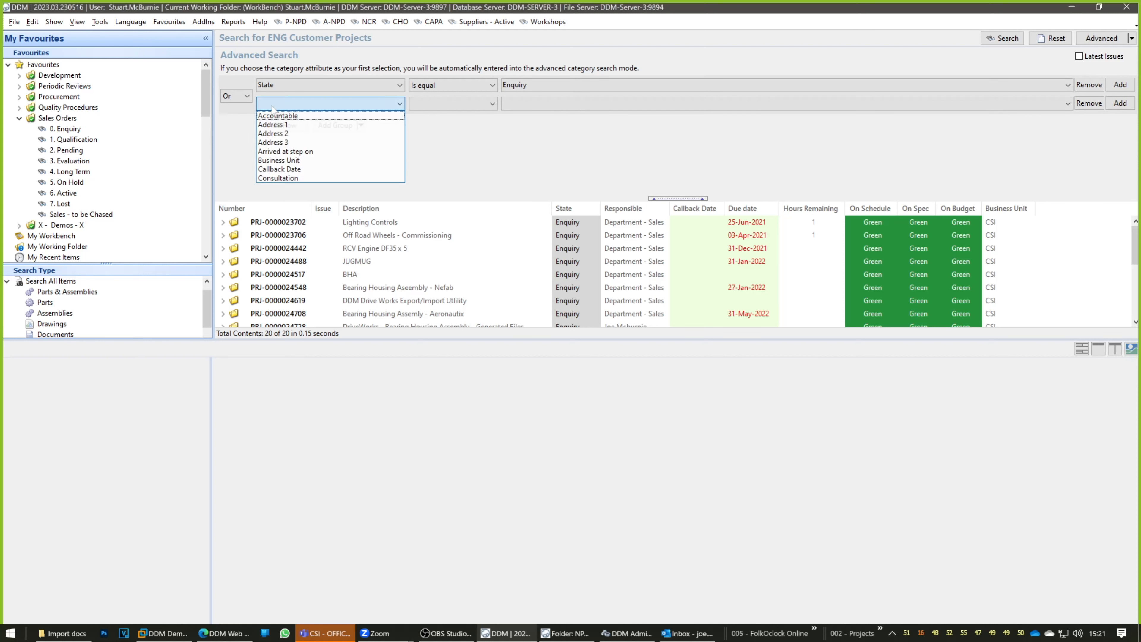
scroll(330, 148, down, 1)
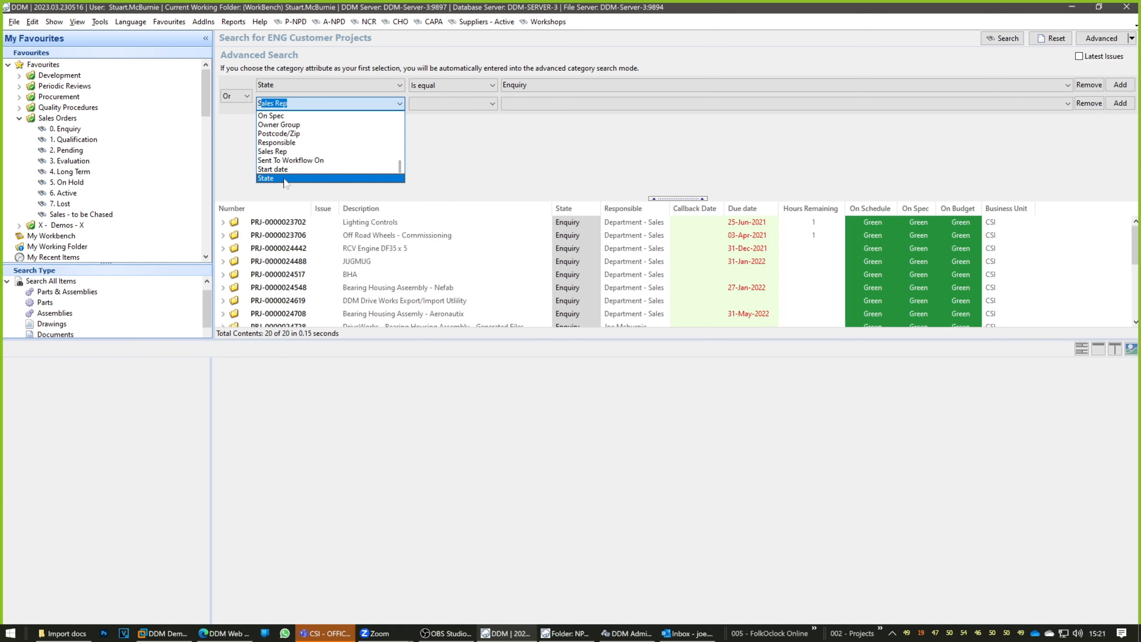
click(395, 140)
click(521, 105)
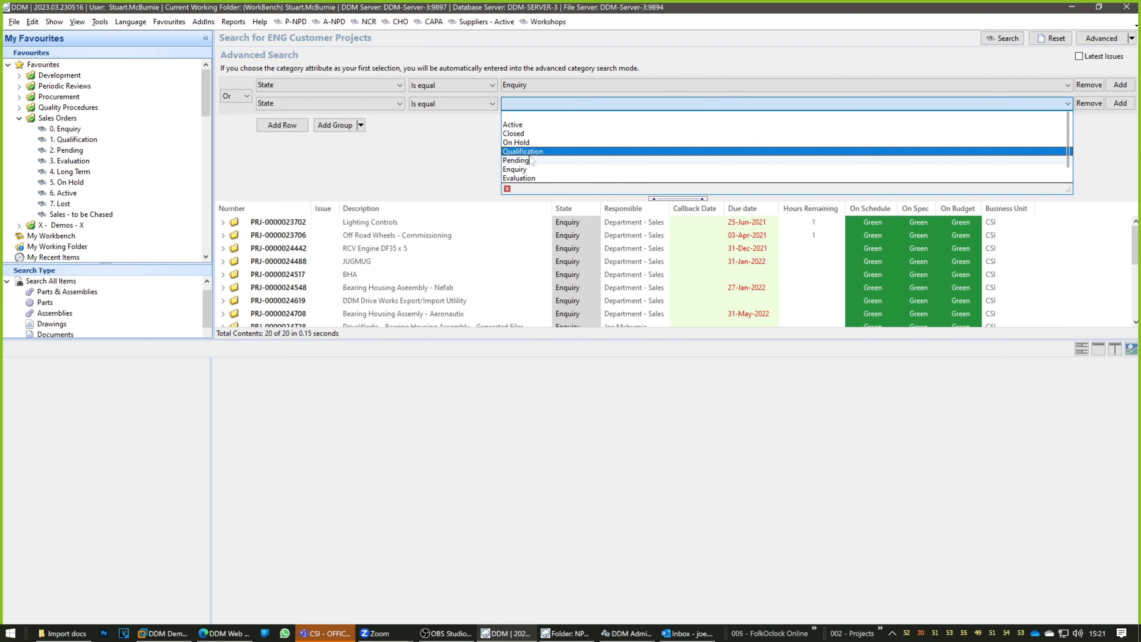
click(532, 179)
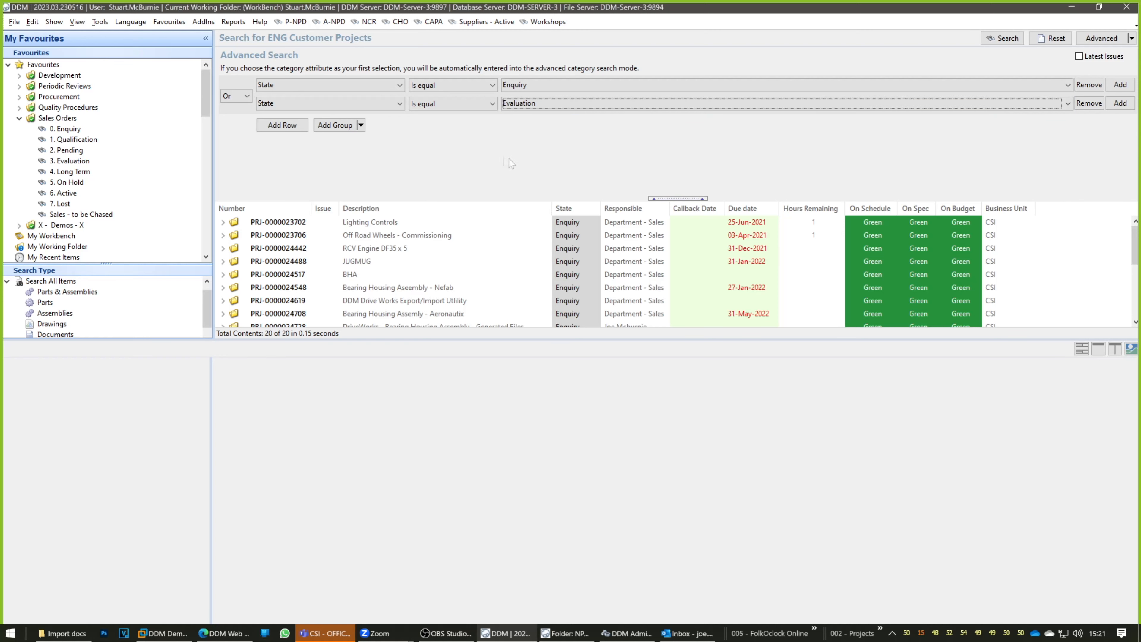
Add a third condition: State equals Qualification
click(282, 125)
click(288, 121)
text(S)
scroll(279, 190, down, 1)
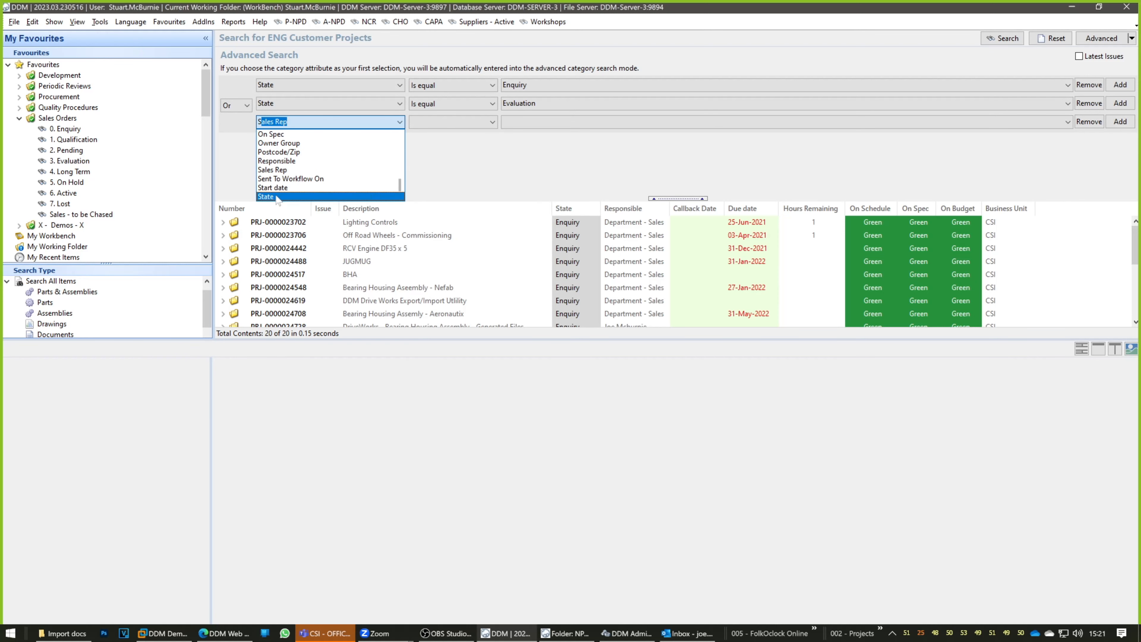
click(278, 196)
click(509, 122)
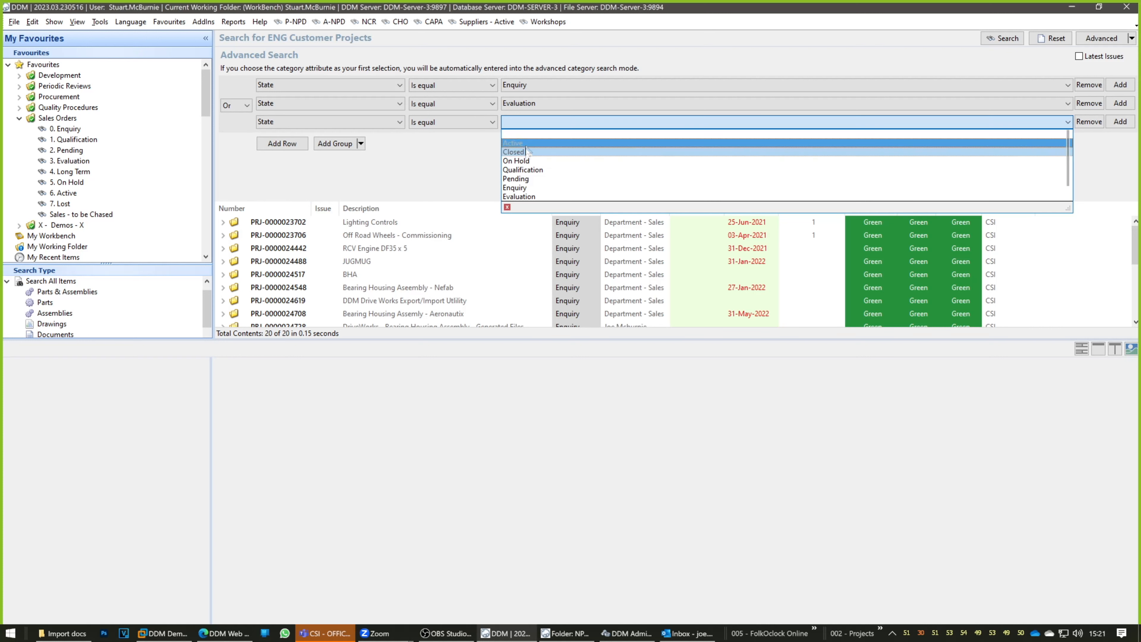
click(537, 170)
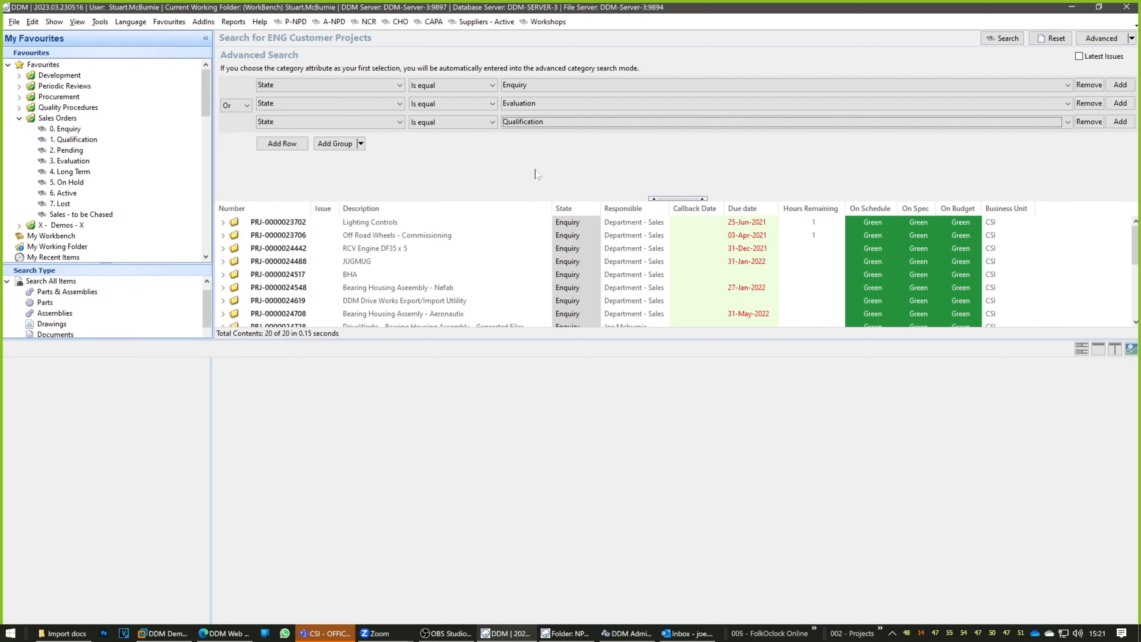
Add a fourth condition State equals Pending, enlarge the criteria area and run the search
click(296, 145)
click(314, 140)
scroll(296, 179, down, 3)
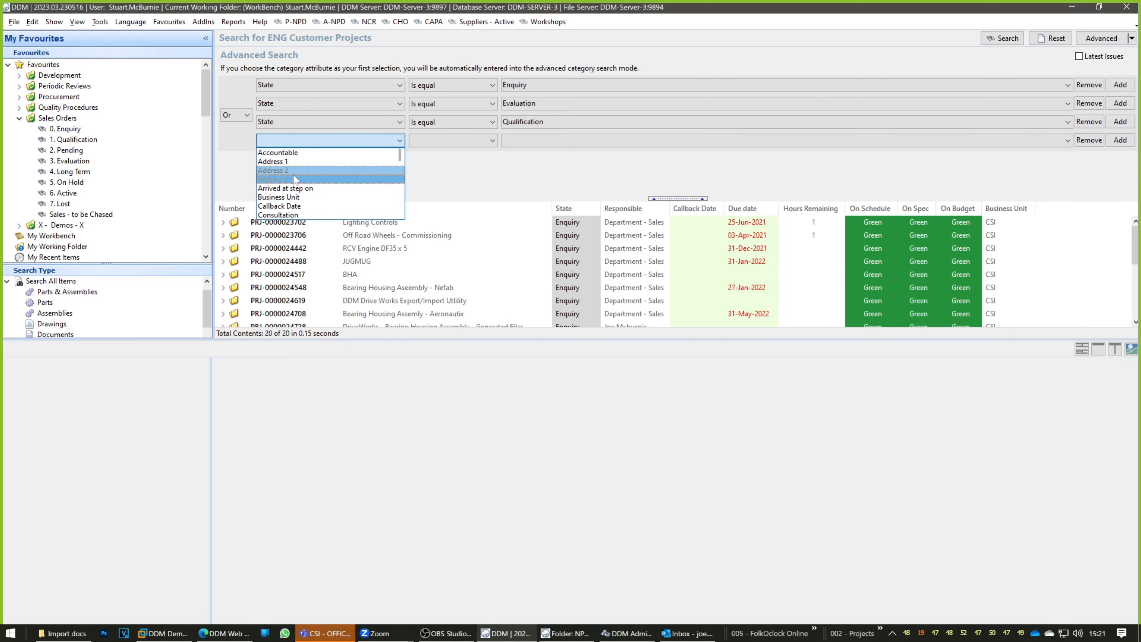
text(Sales Rep)
scroll(294, 203, down, 2)
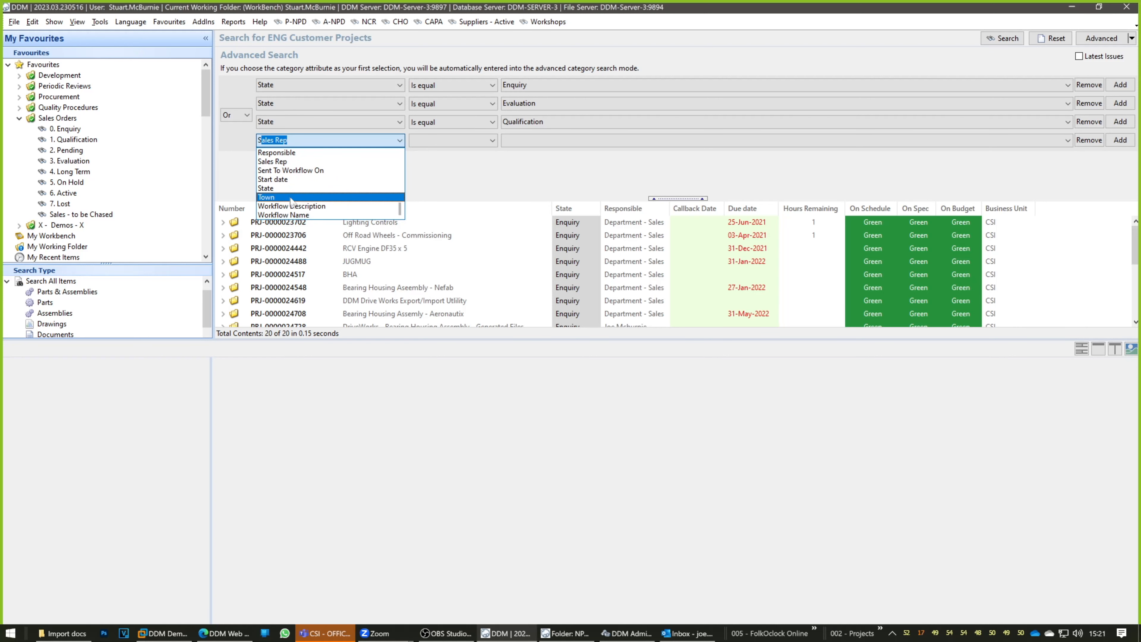
click(291, 188)
click(526, 140)
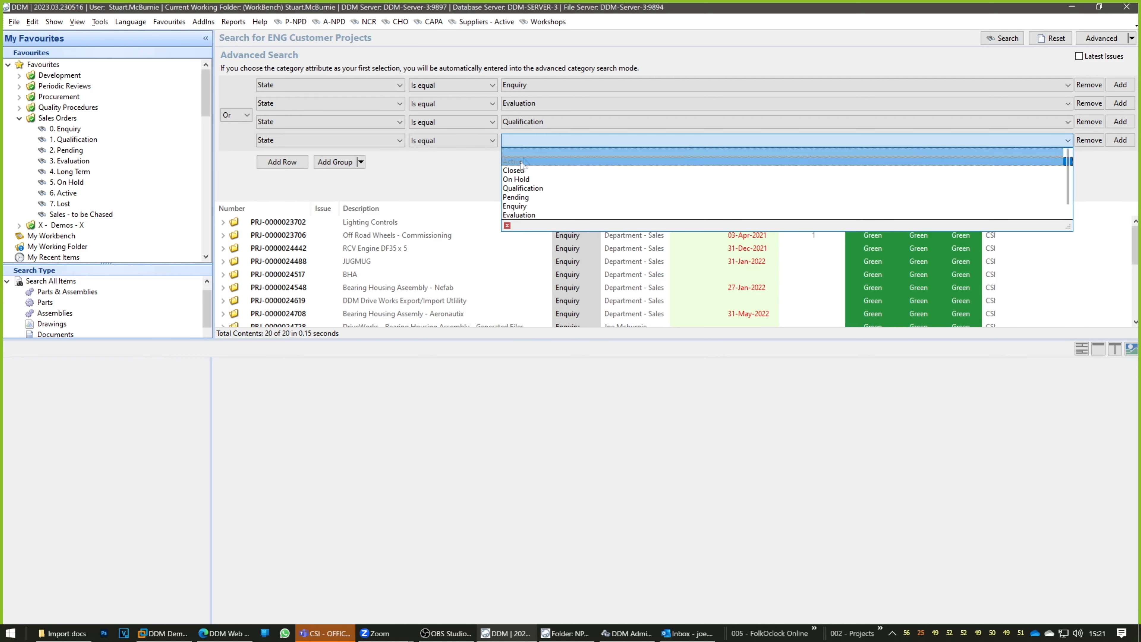
click(526, 197)
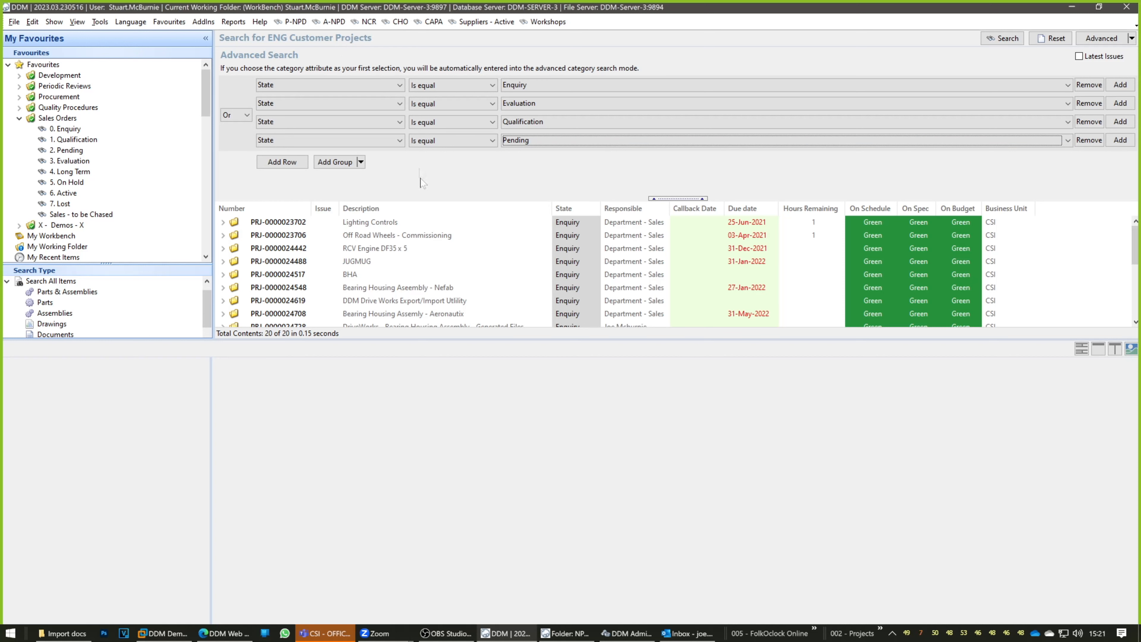
drag(447, 198, 447, 251)
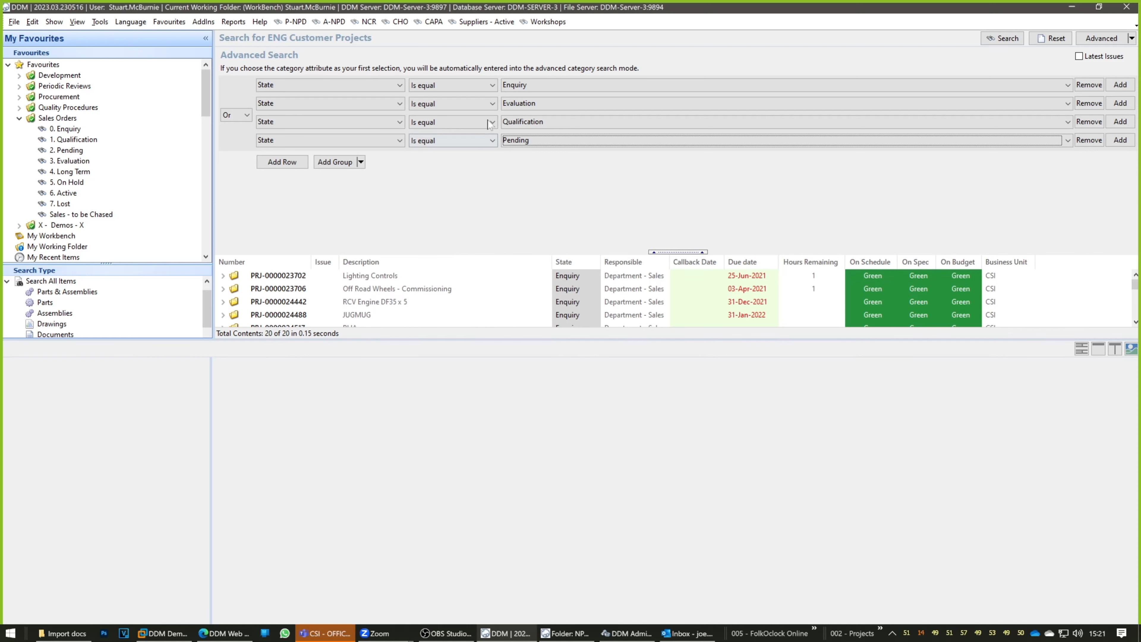
click(1002, 38)
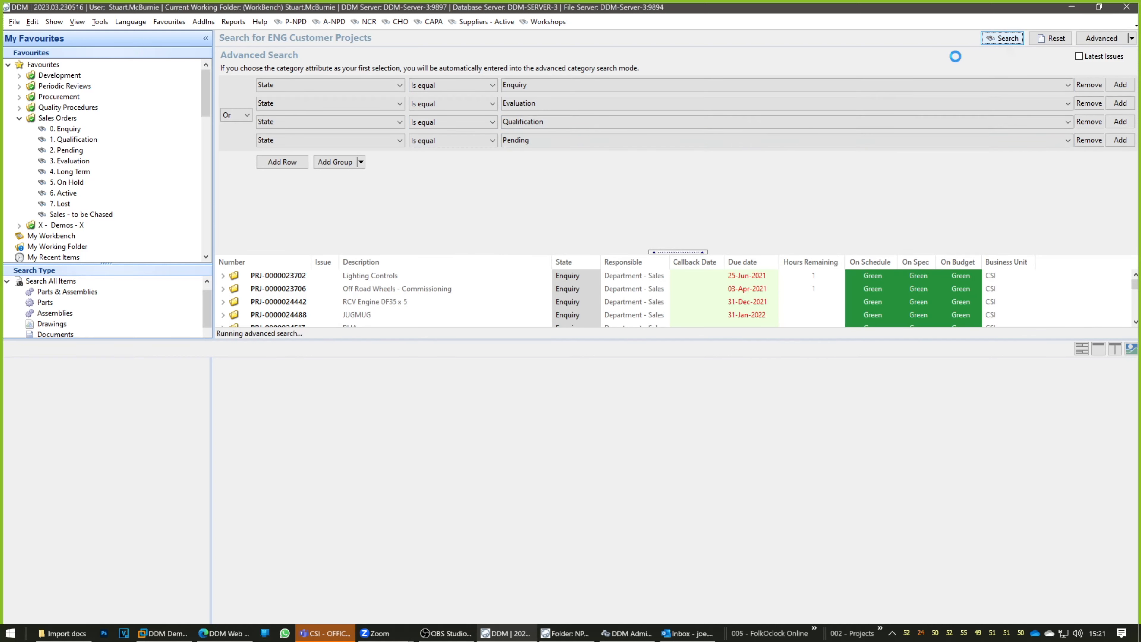
Enlarge the results grid and scroll through the 30 Enquiry, Qualification and Pending projects
drag(535, 343, 544, 526)
scroll(569, 366, down, 1)
scroll(569, 365, down, 3)
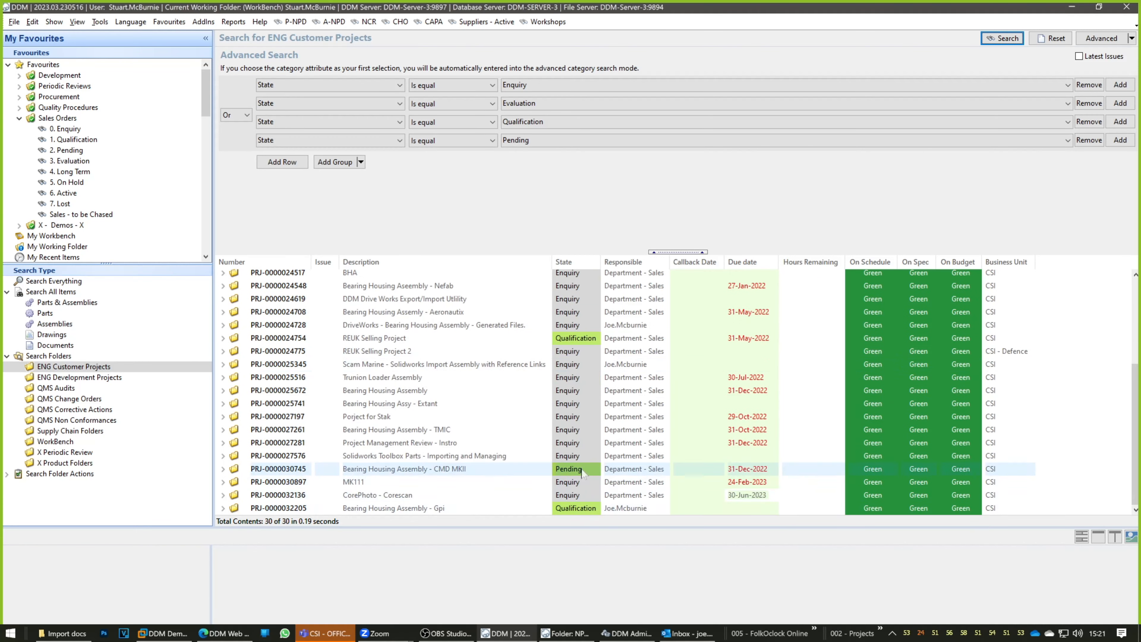
scroll(552, 371, up, 4)
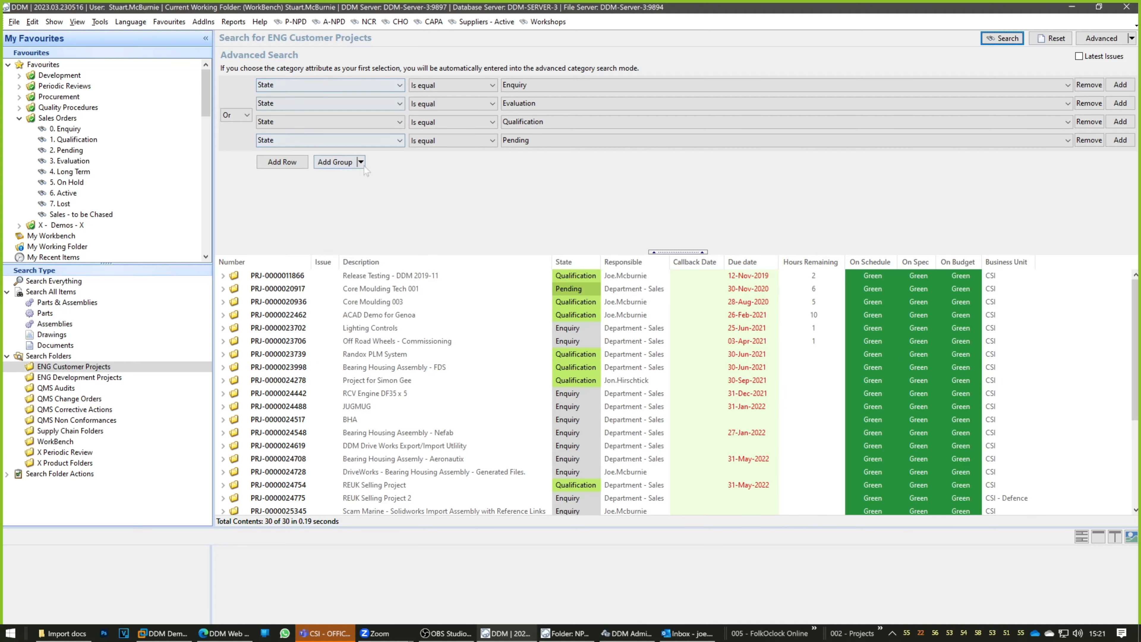
mouse_move(435, 251)
mouse_down()
mouse_move(435, 225)
mouse_move(445, 441)
mouse_move(456, 408)
mouse_move(425, 178)
mouse_up()
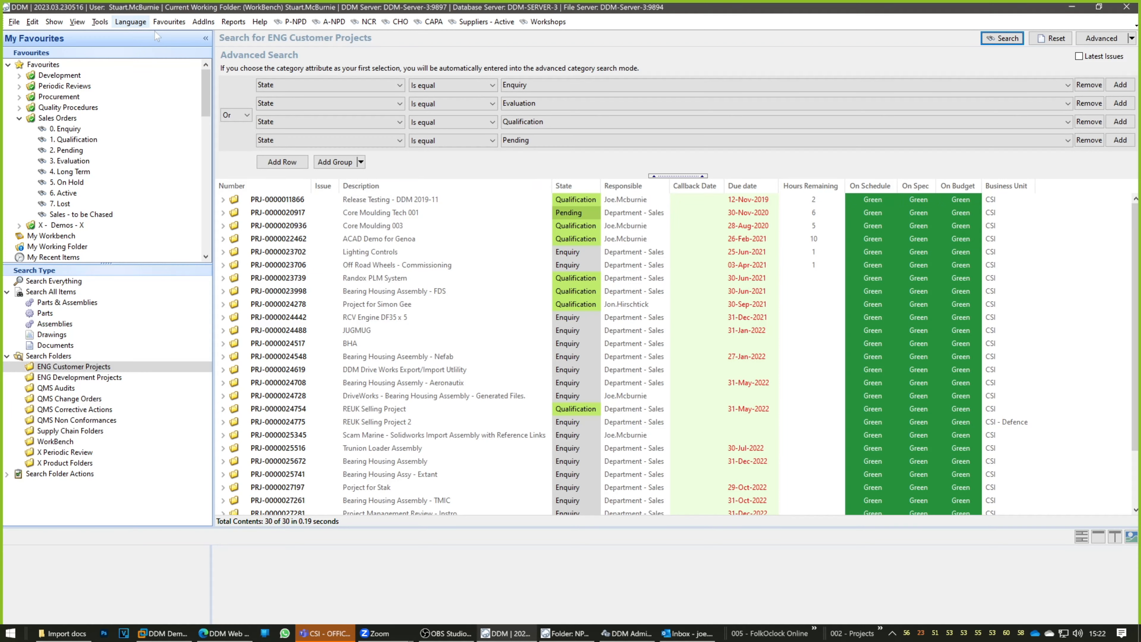
Save the four-state search as a favourite named 'Test'
click(171, 25)
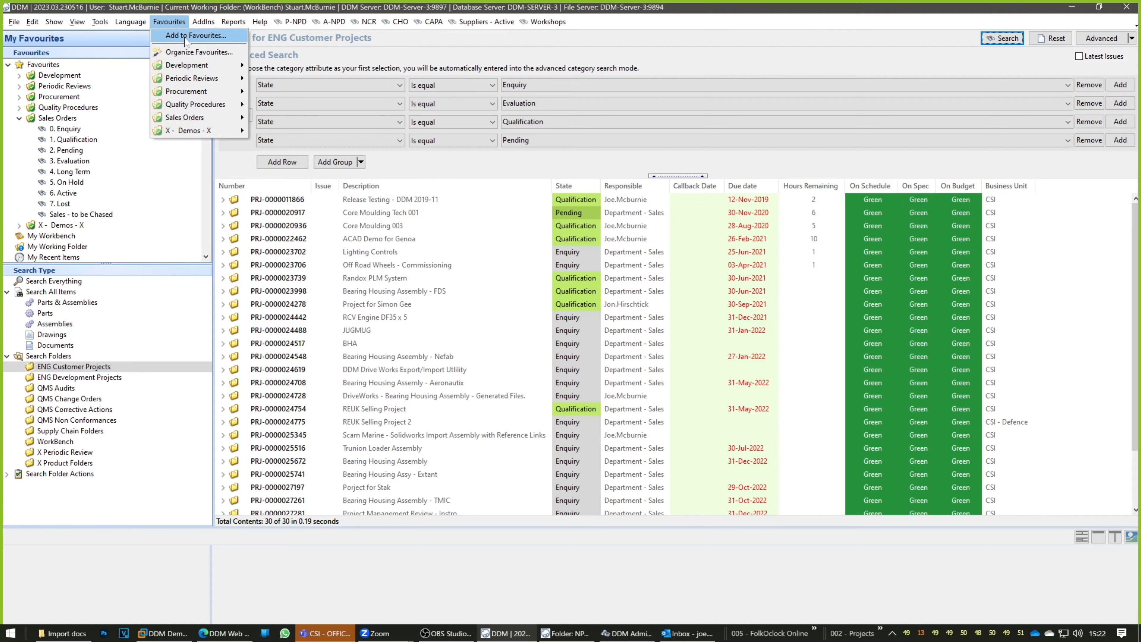
click(174, 35)
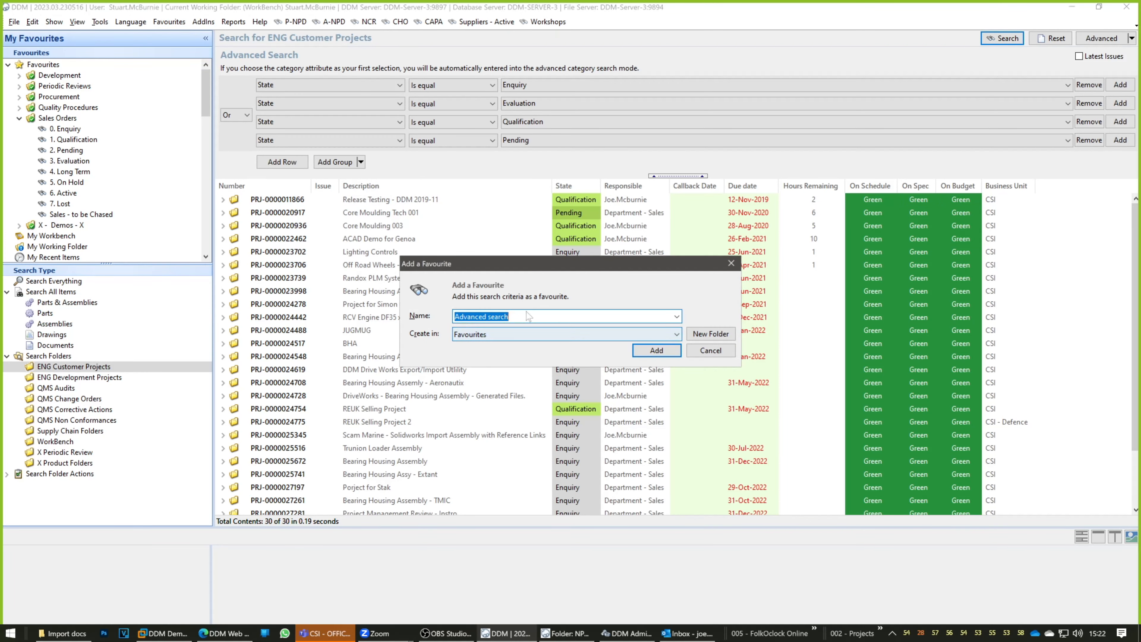
text(Test)
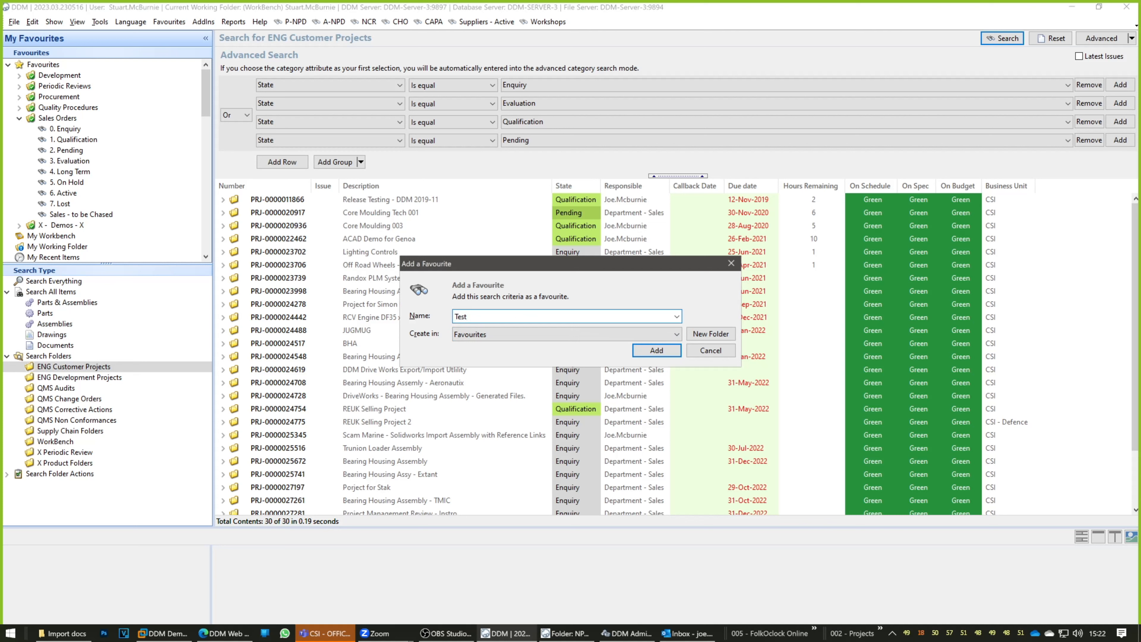
click(654, 349)
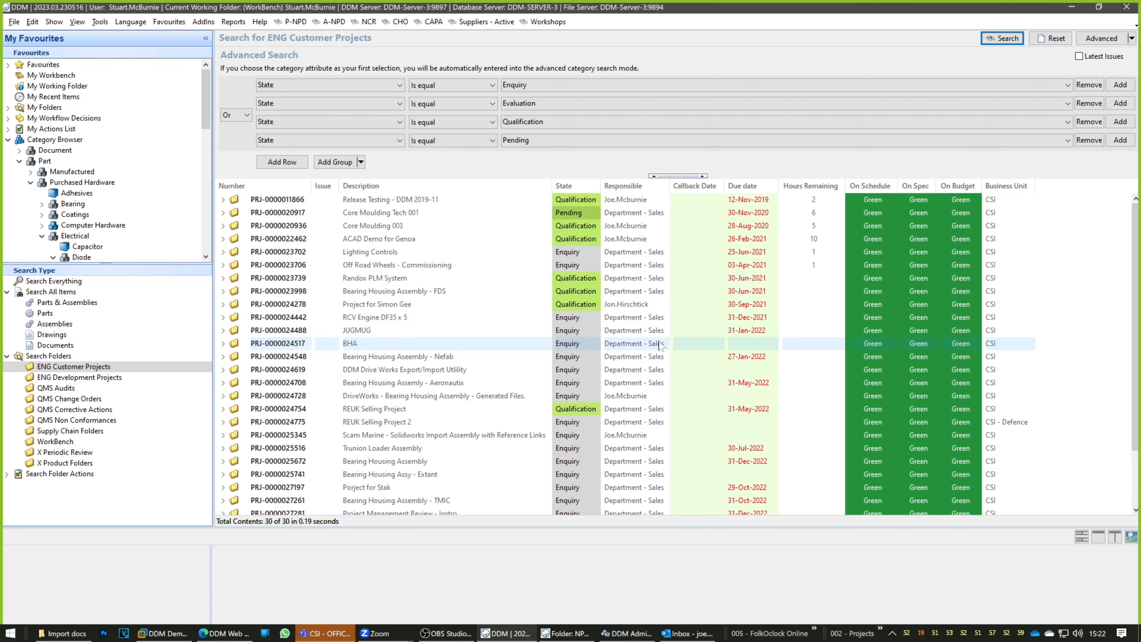
Reset to free search and run the Sales Orders '5. On Hold', then '4. Long Term' favourites
click(1050, 38)
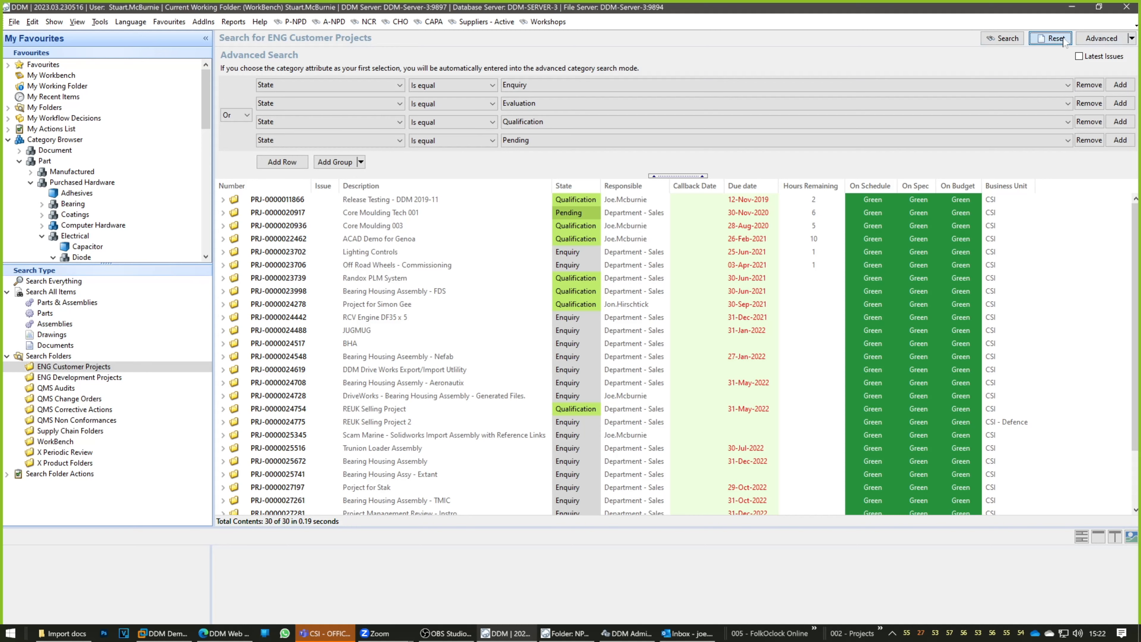
click(1131, 39)
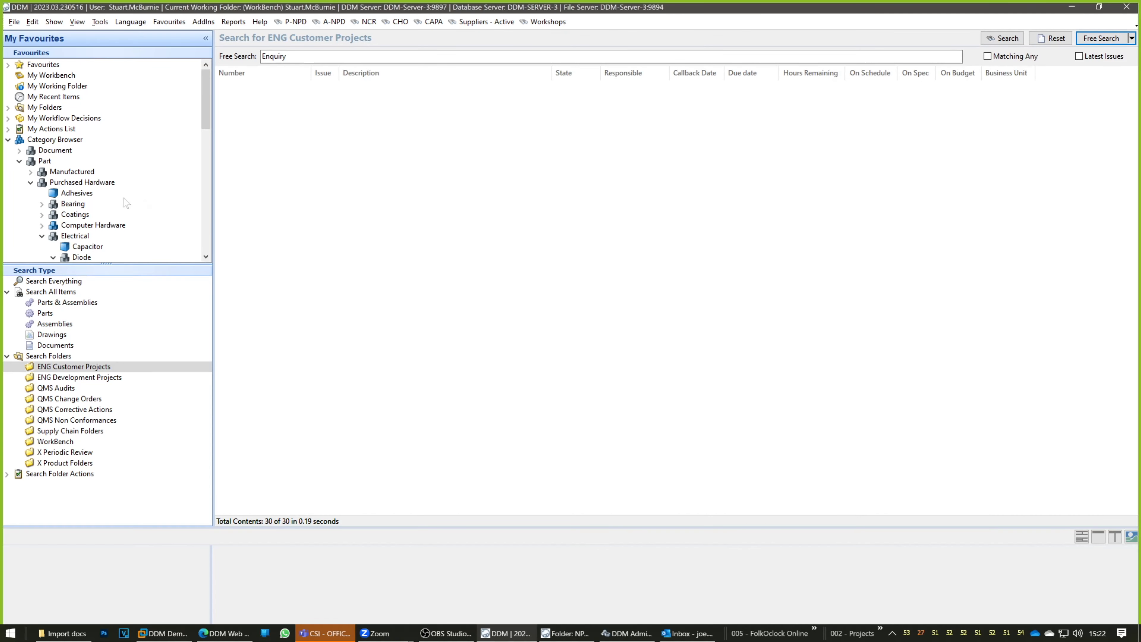
click(8, 65)
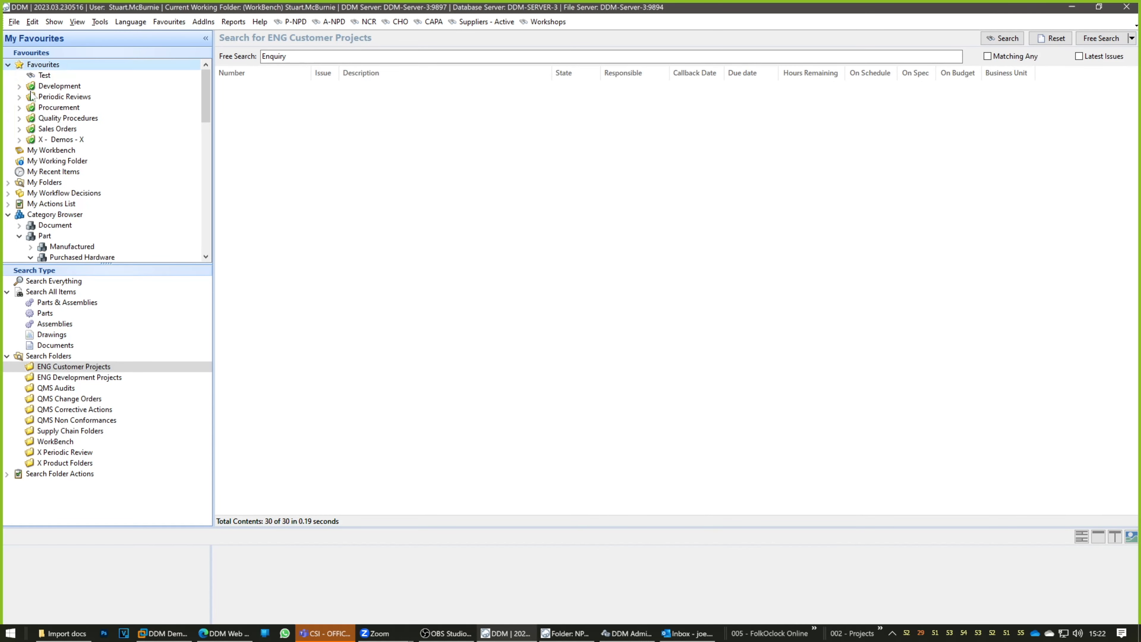
click(19, 118)
click(18, 107)
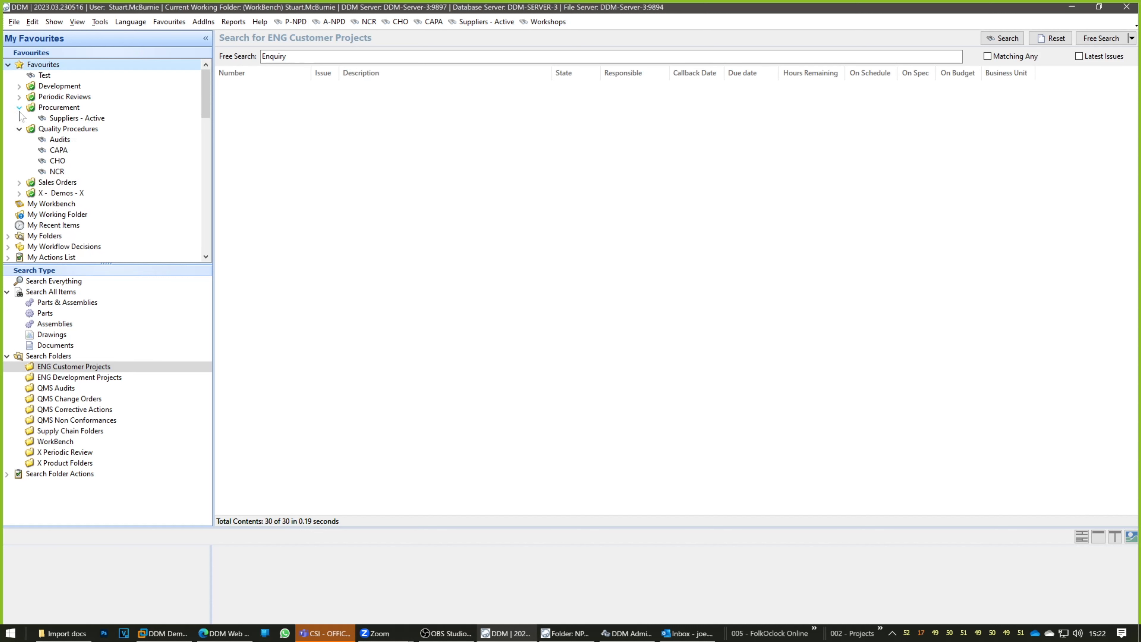
click(19, 183)
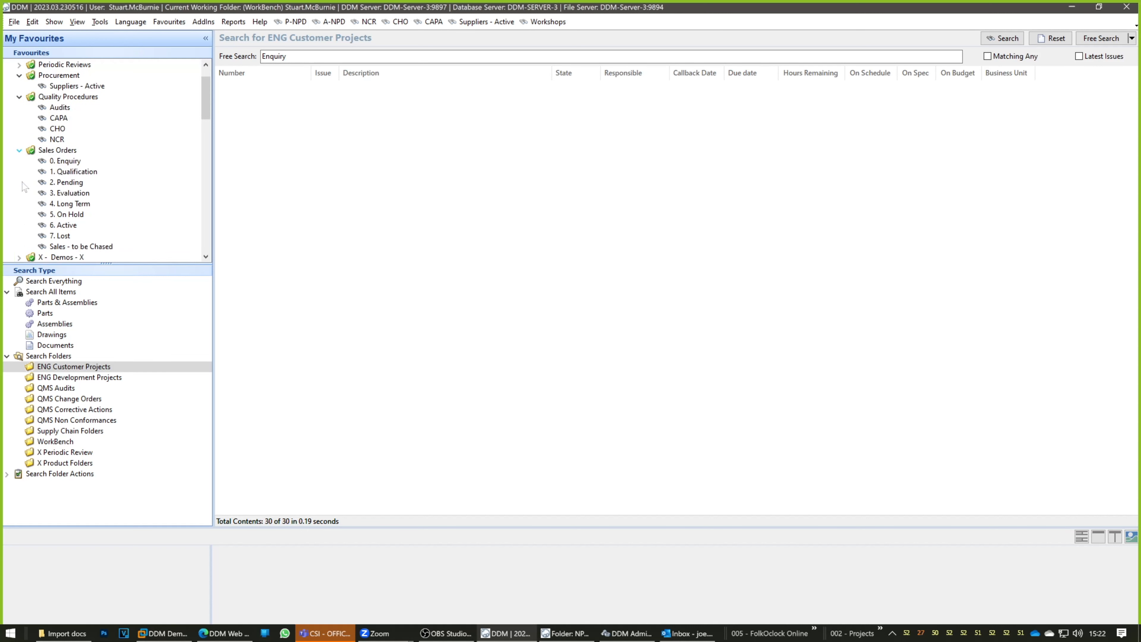
click(63, 214)
click(72, 204)
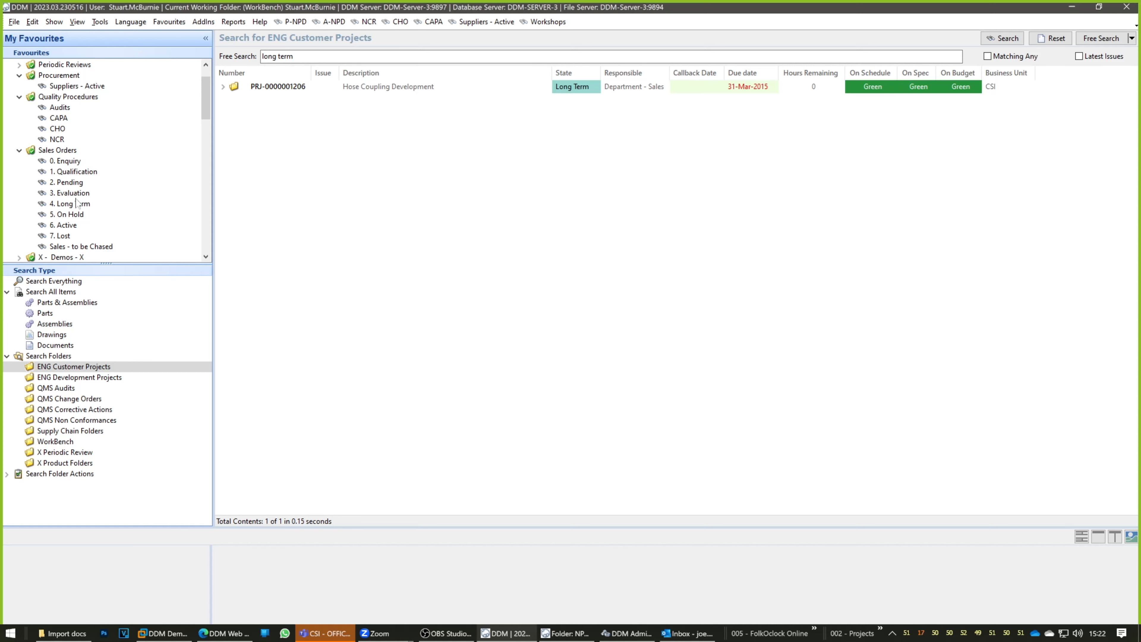
scroll(65, 120, up, 1)
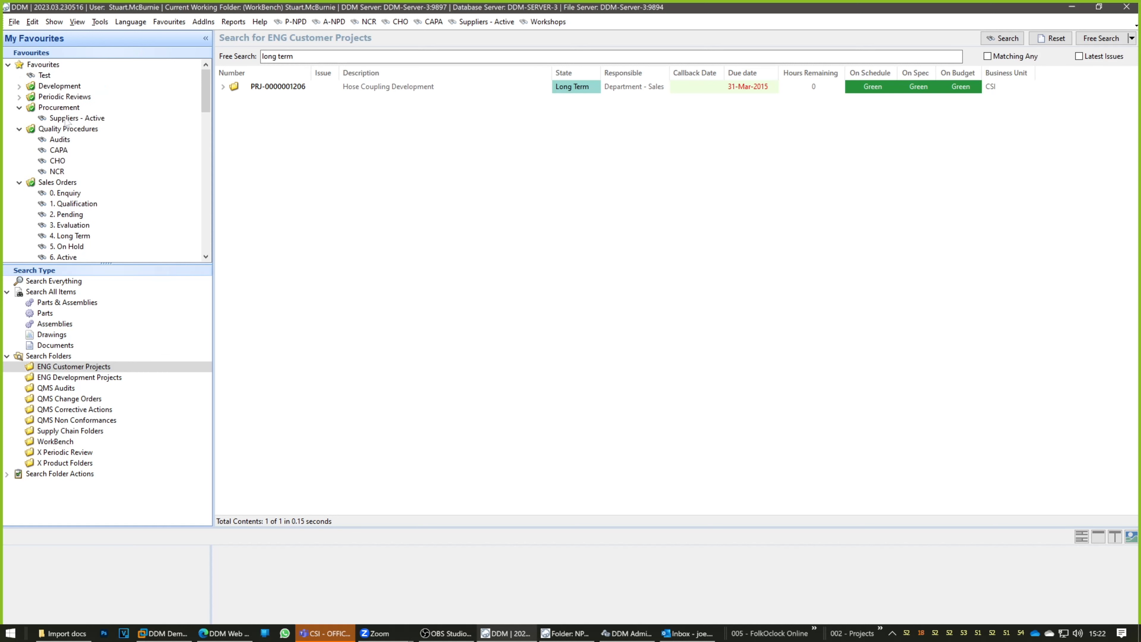
Reopen the 'Test' favourite from My Favourites and scroll through its 30 projects
click(44, 75)
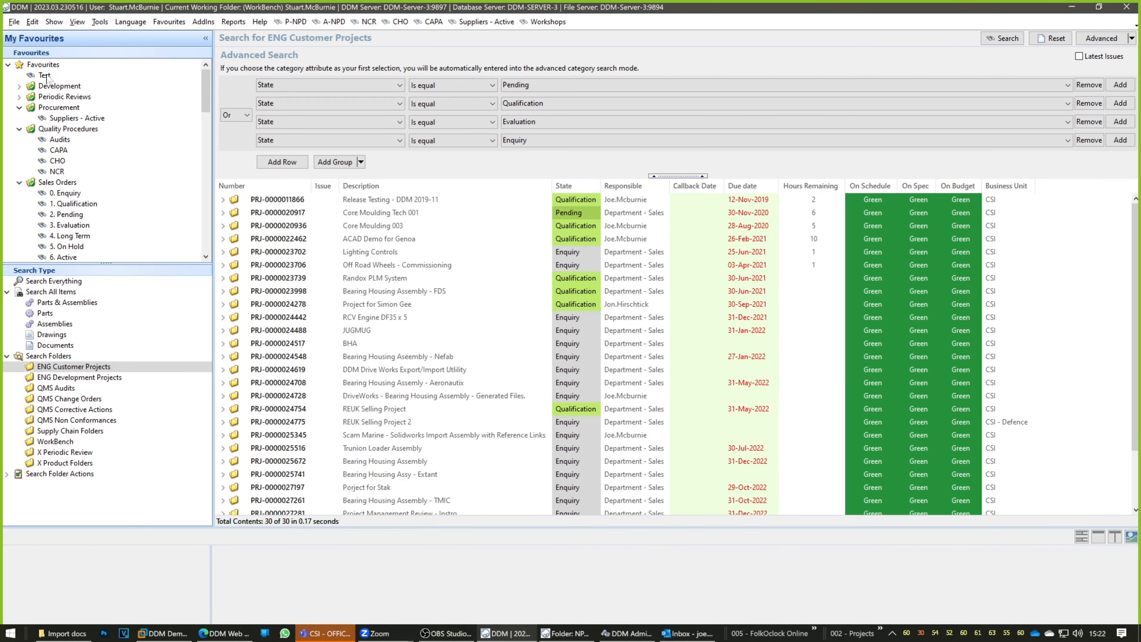
mouse_move(436, 175)
mouse_down()
mouse_move(436, 160)
mouse_move(436, 172)
mouse_up()
scroll(387, 203, down, 1)
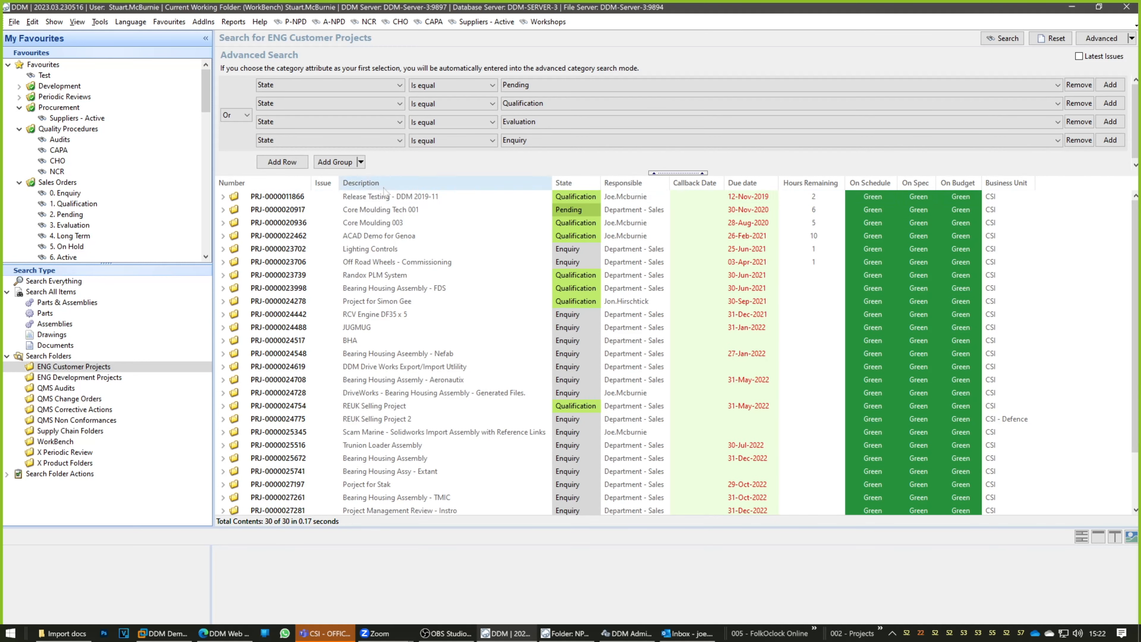
scroll(387, 202, down, 1)
scroll(387, 207, up, 2)
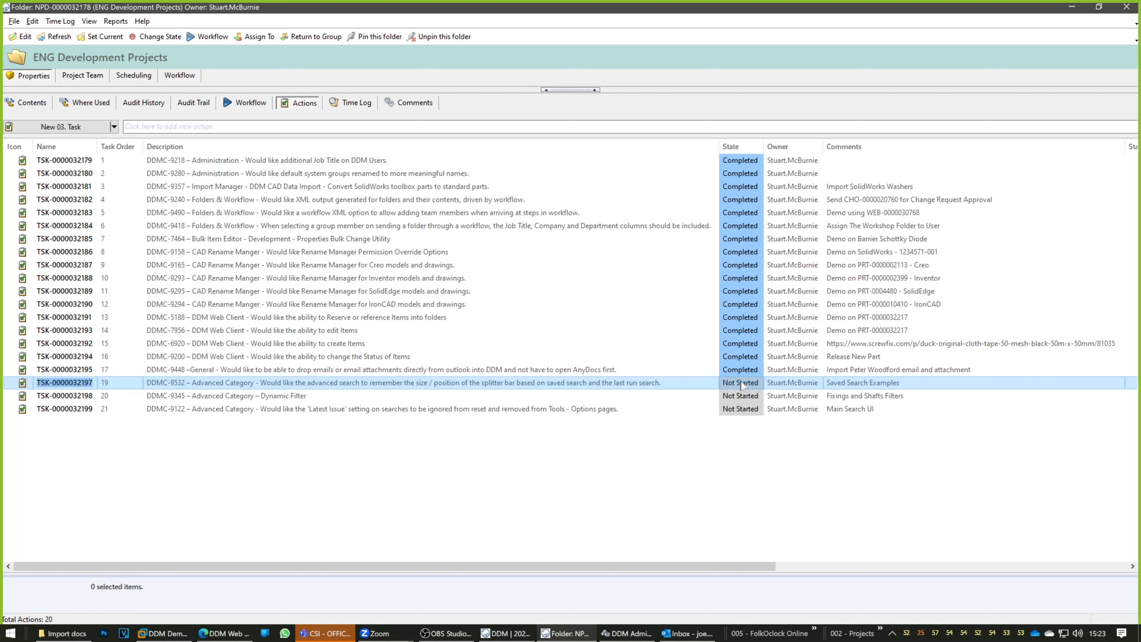
Set task 19, the advanced-search splitter-position task, to Completed
click(741, 384)
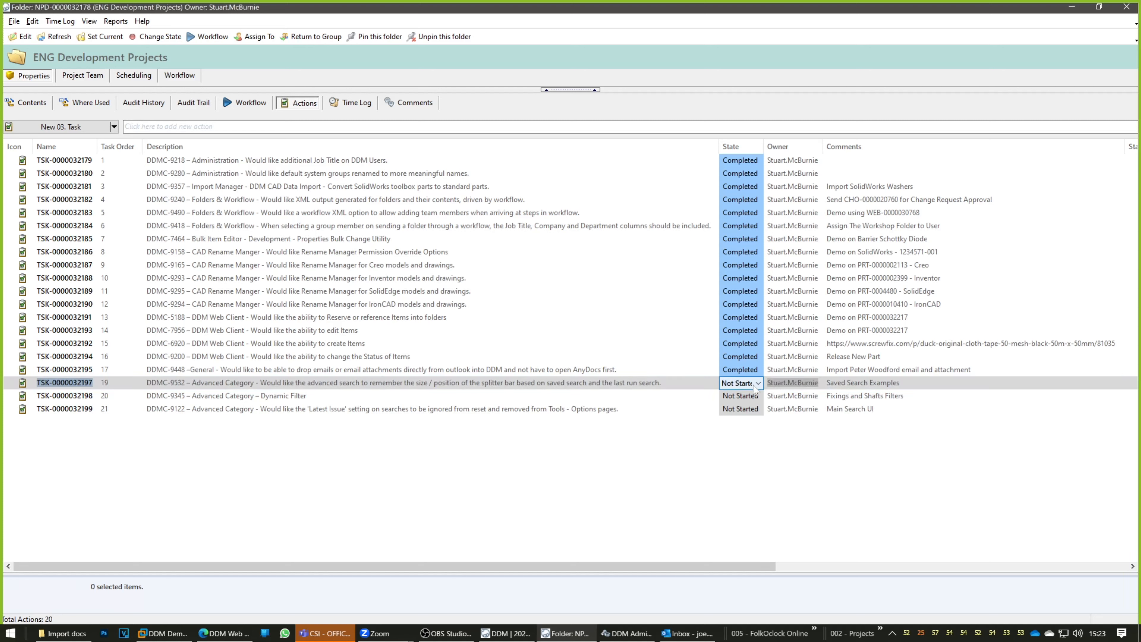
click(758, 383)
click(744, 423)
click(712, 428)
Select task 20, enlarge the task list, and bring the ENG Customer Projects search back
click(621, 396)
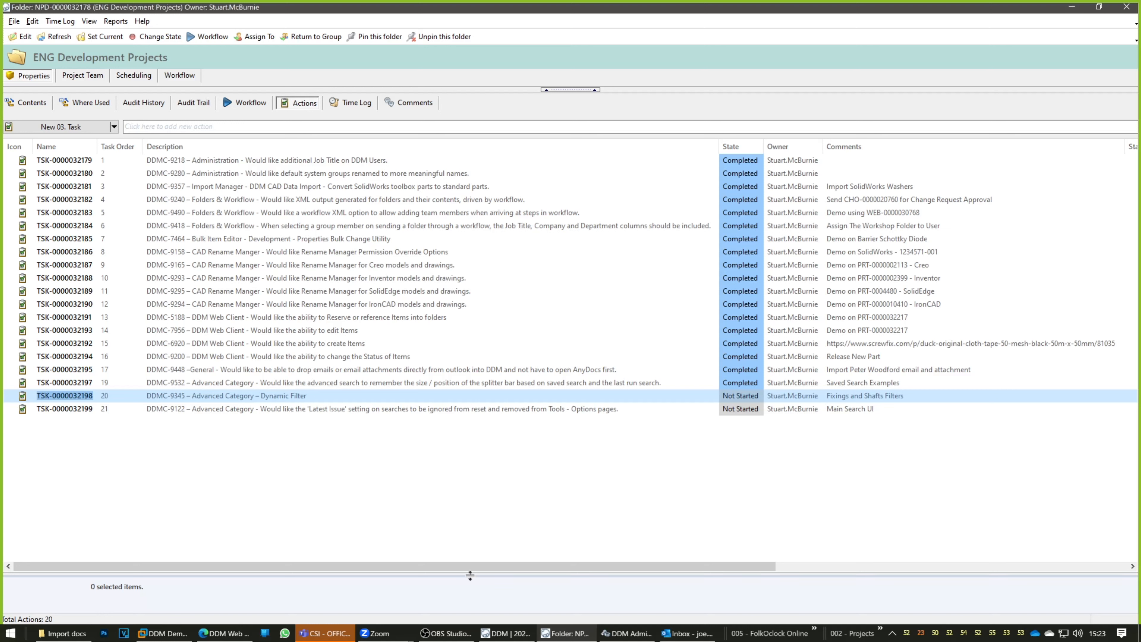
drag(470, 574, 469, 450)
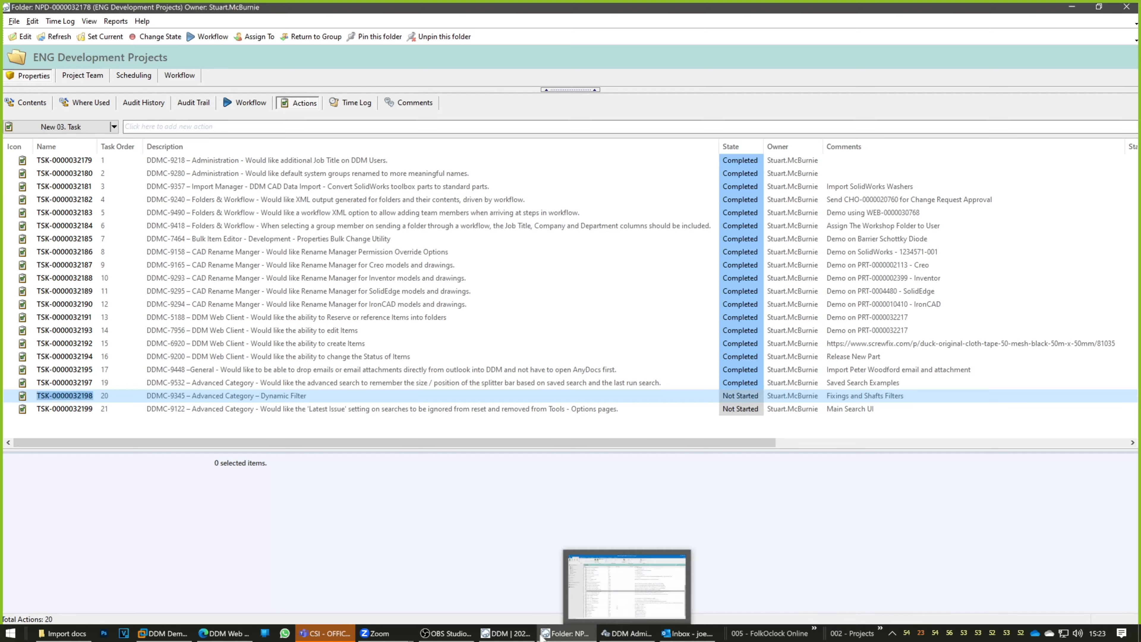
click(506, 632)
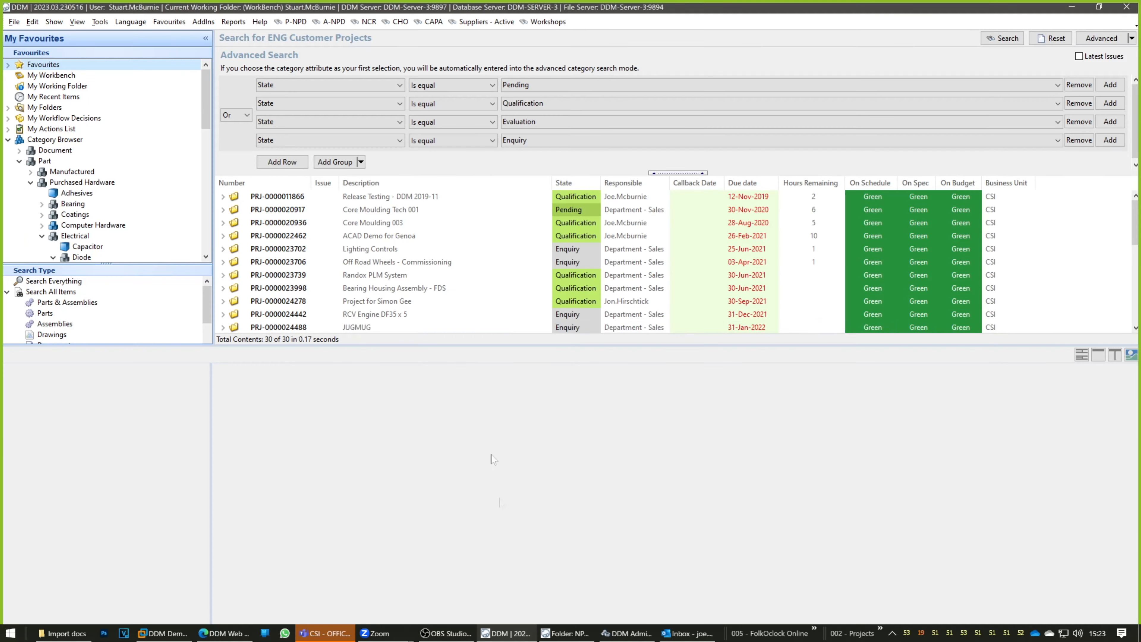
Clear the search and collapse the Diode, Electrical, Purchased Hardware and Part nodes
click(1098, 40)
click(1058, 41)
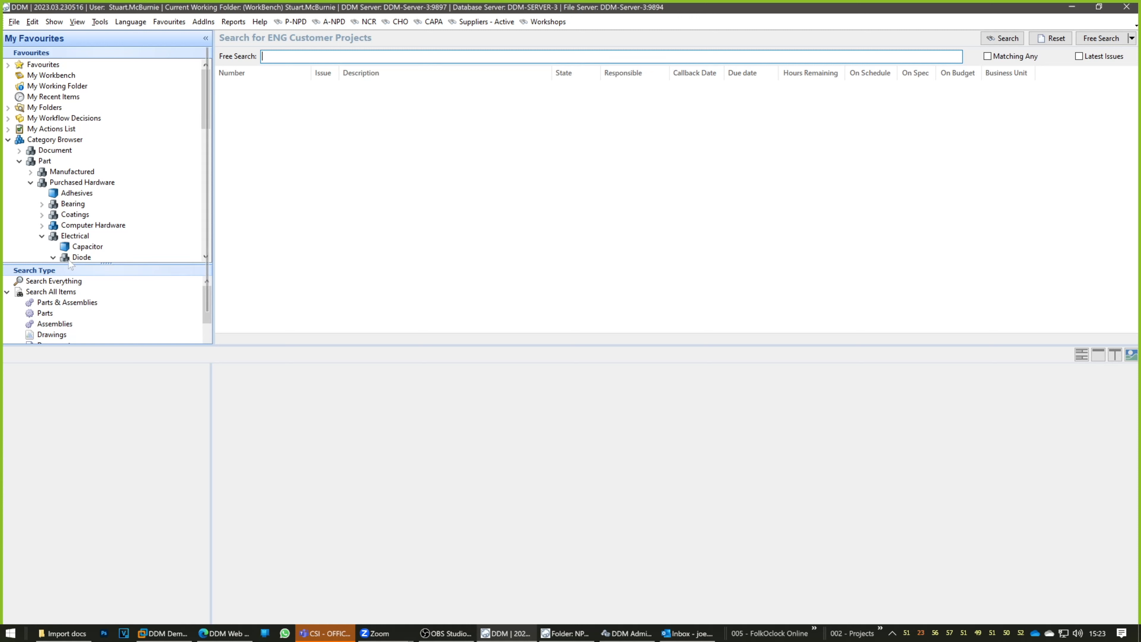
drag(74, 266, 86, 310)
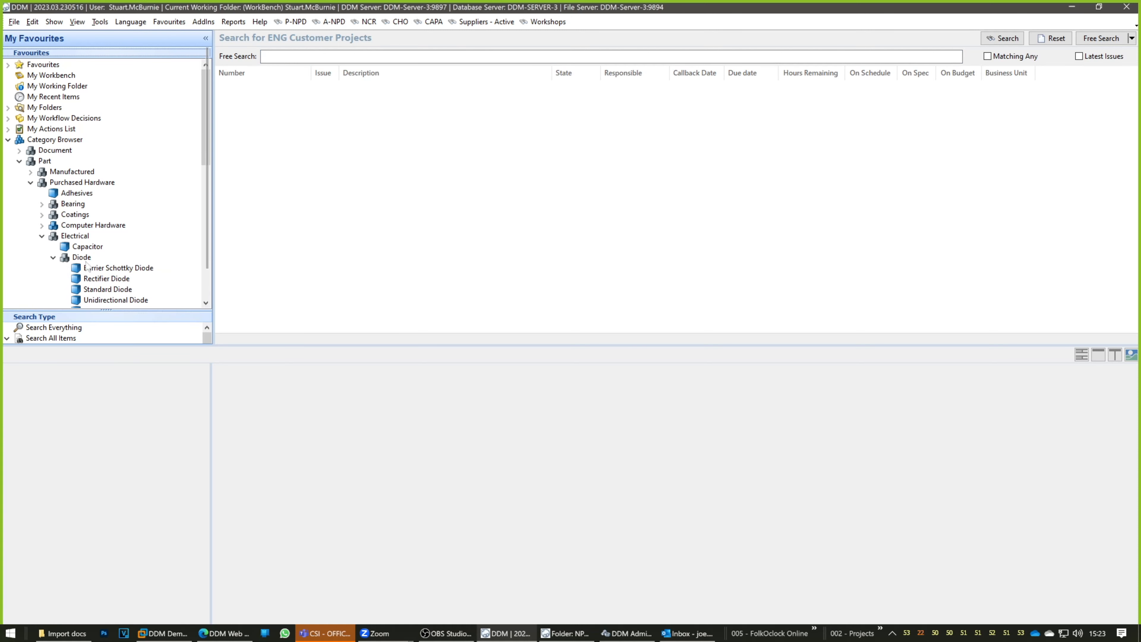
click(53, 258)
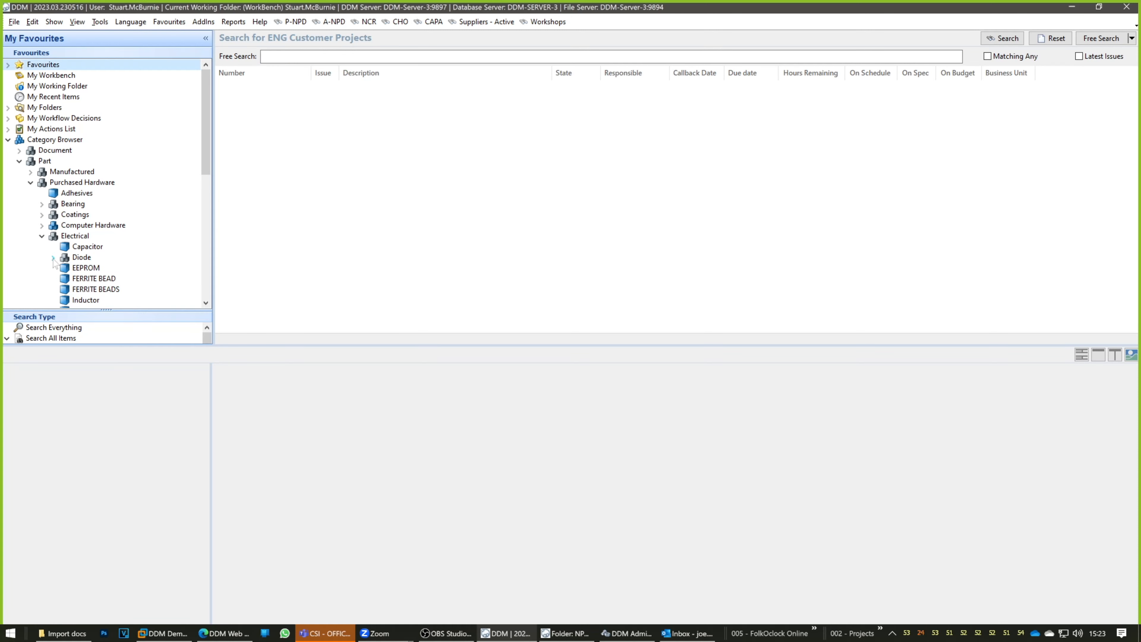
click(42, 237)
click(31, 183)
click(20, 161)
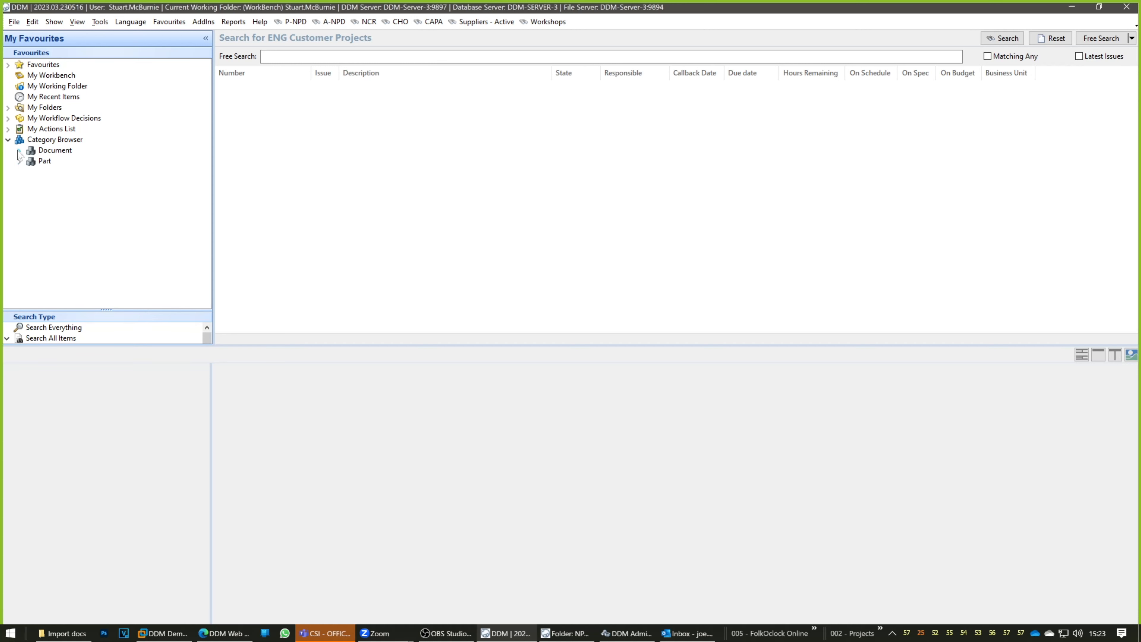
Expand Category Browser > Part > Manufactured > Mechanical and select Shafts
click(49, 139)
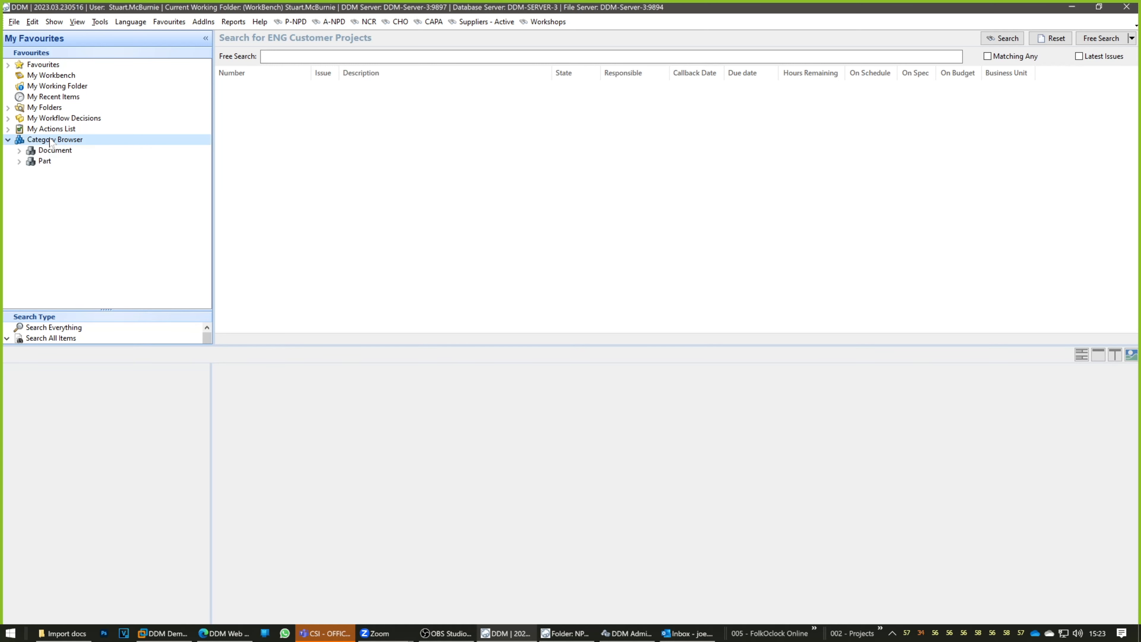
double_click(49, 162)
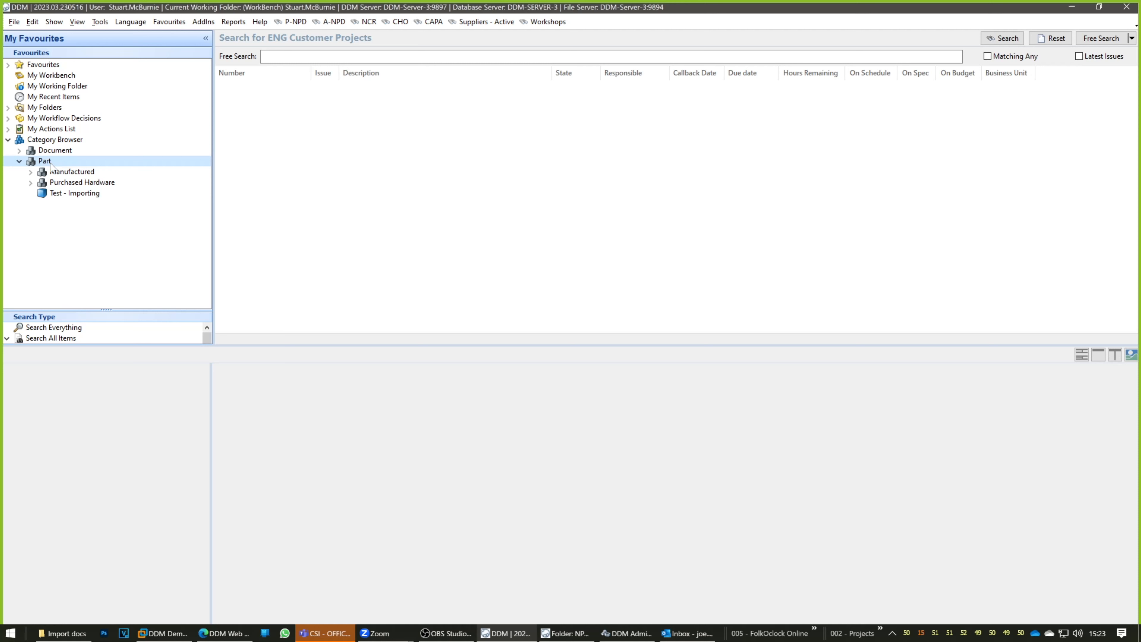
double_click(66, 173)
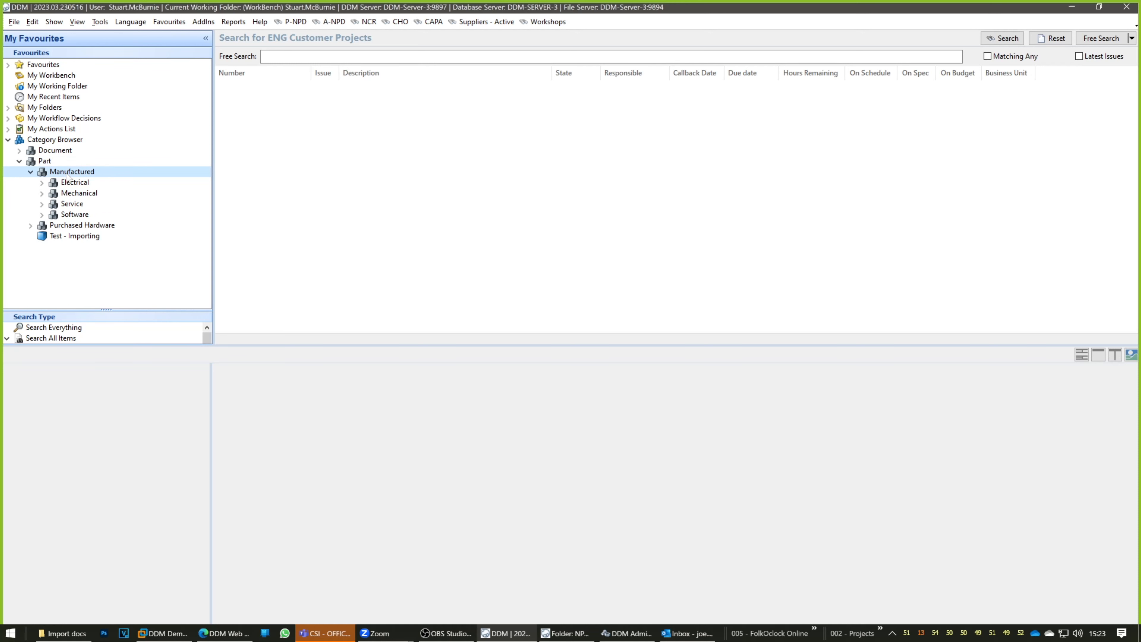
double_click(72, 193)
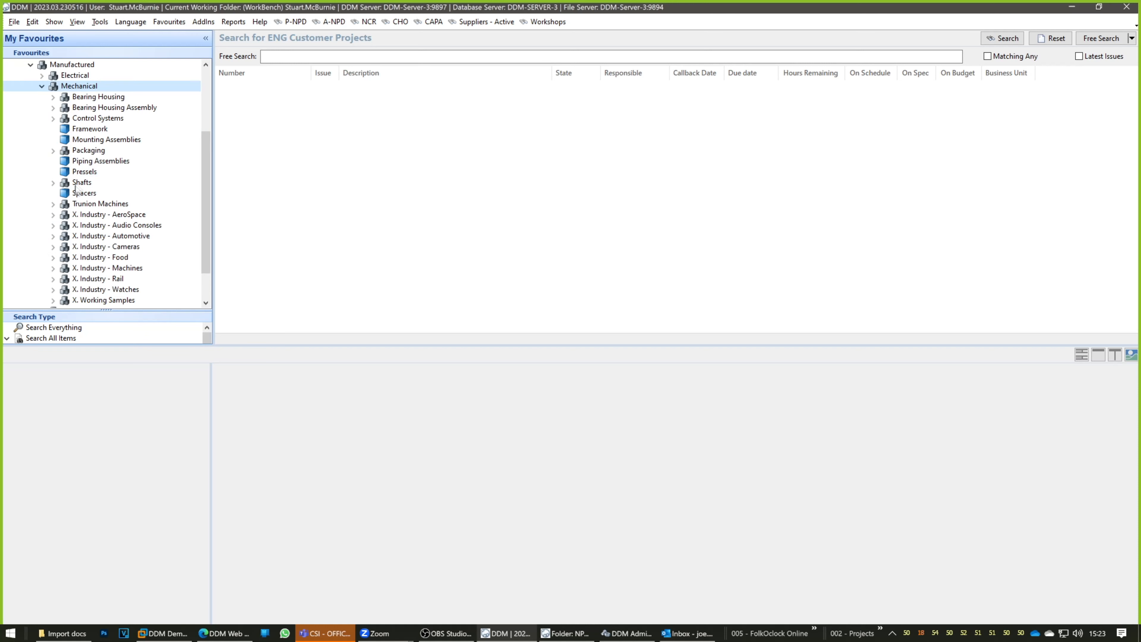
click(77, 183)
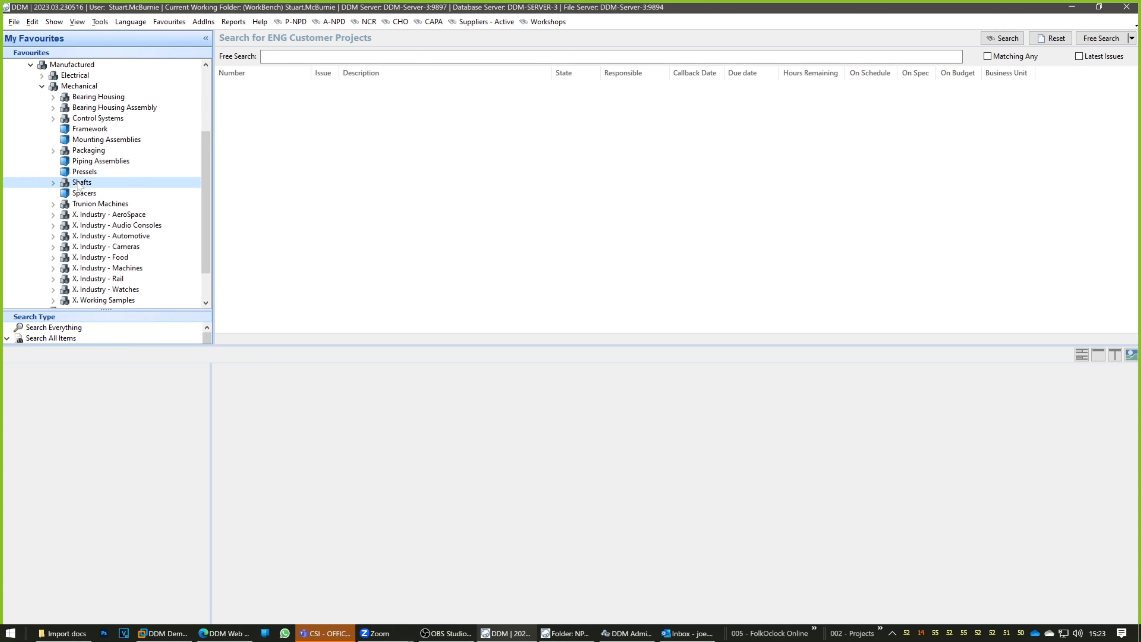
right_click(79, 184)
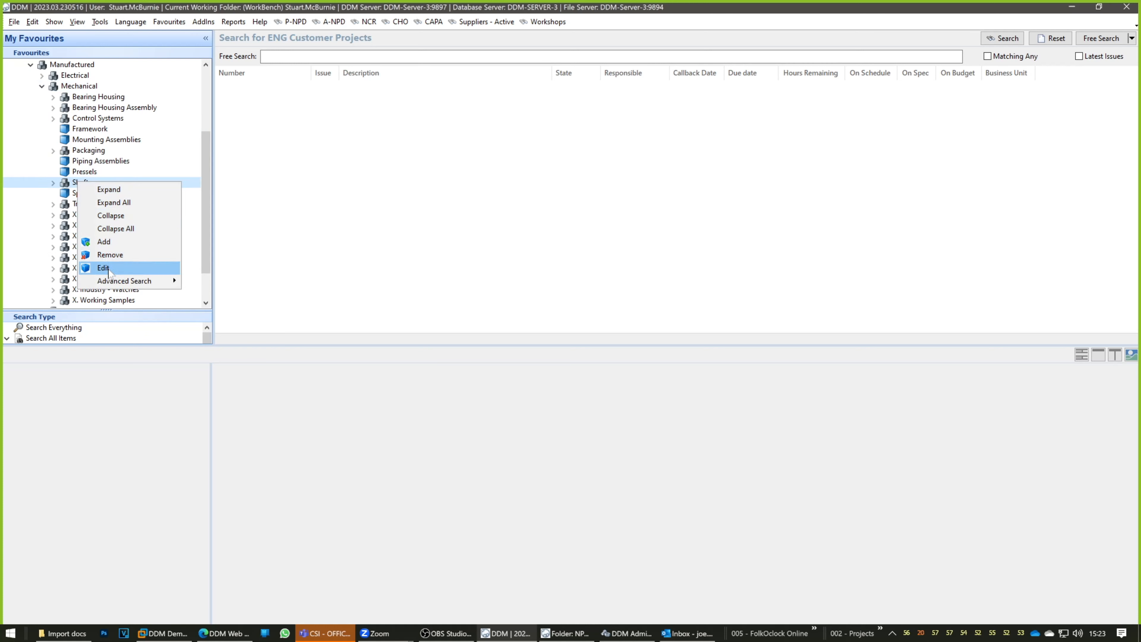
mouse_move(117, 284)
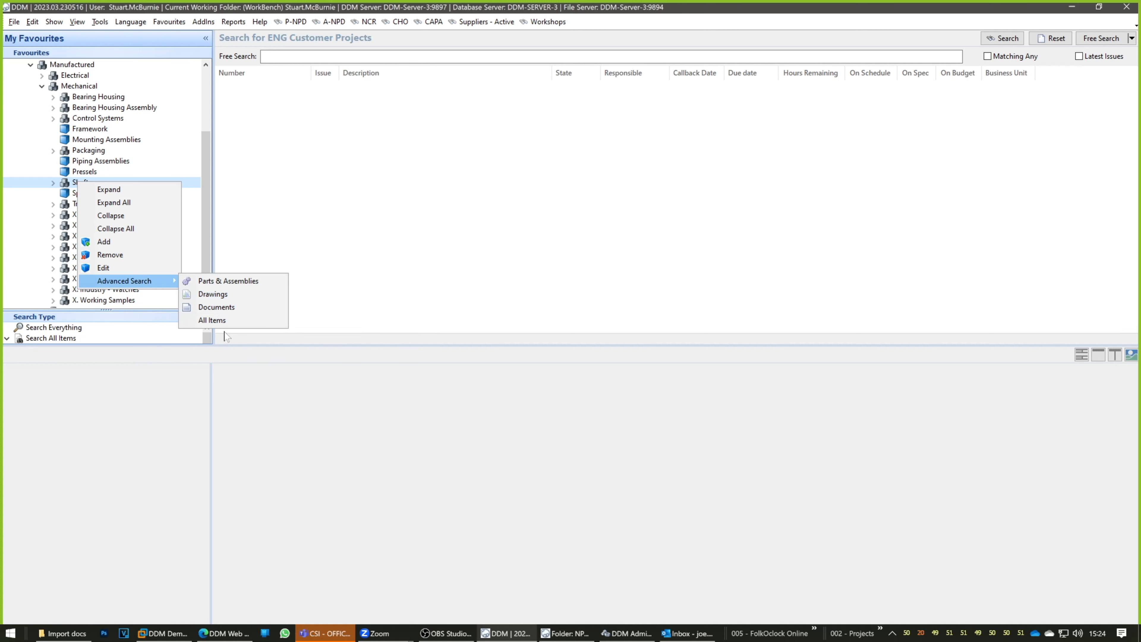
click(144, 268)
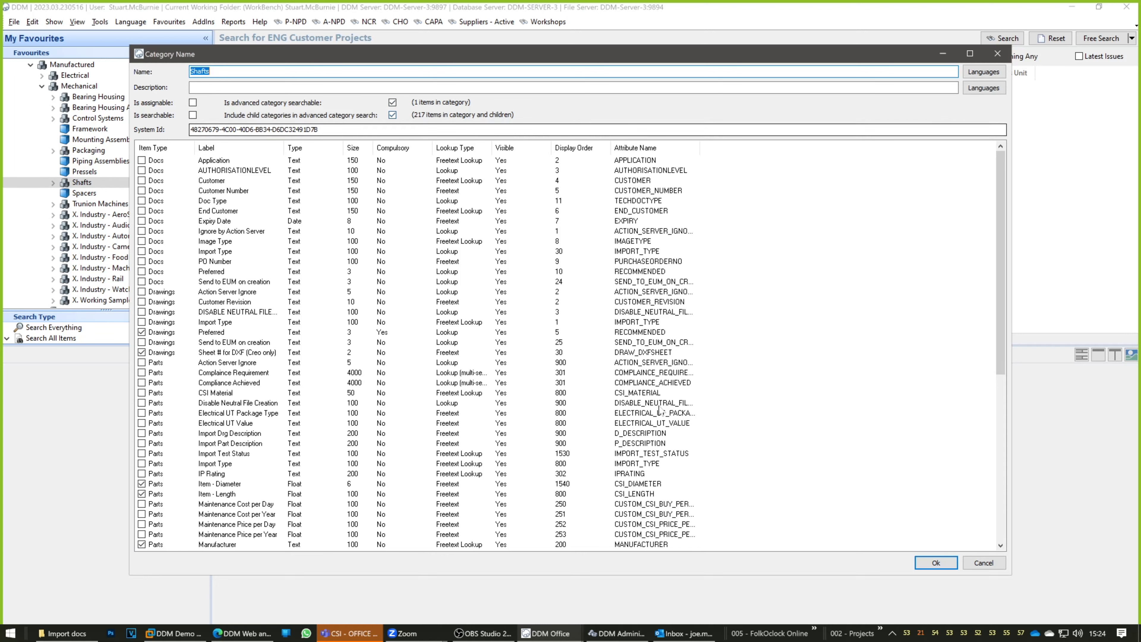
click(983, 563)
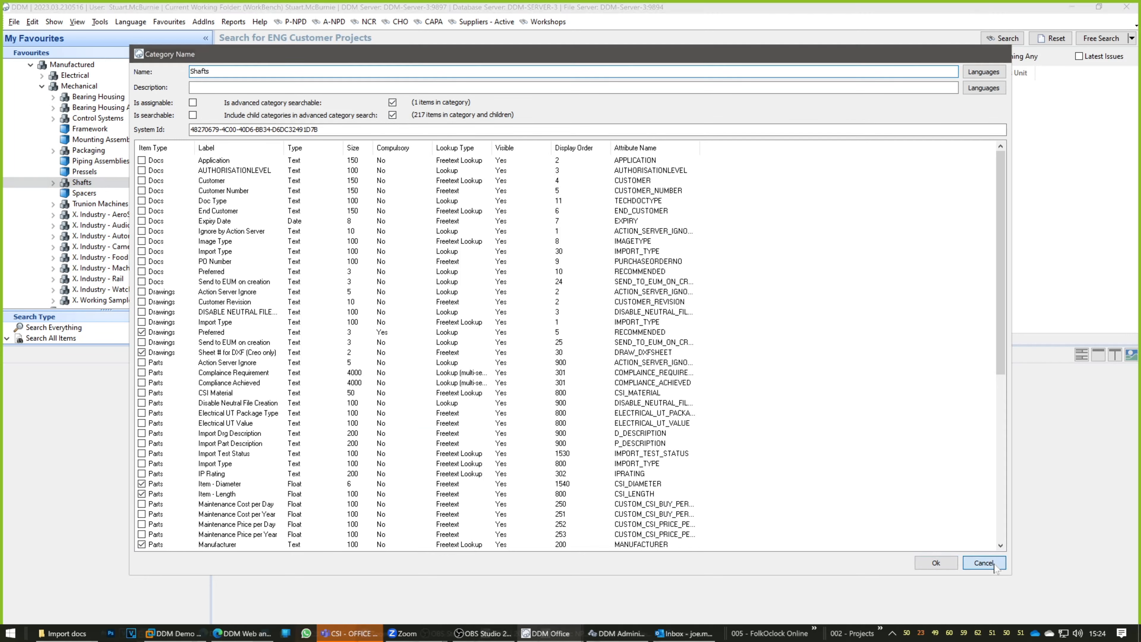
right_click(92, 186)
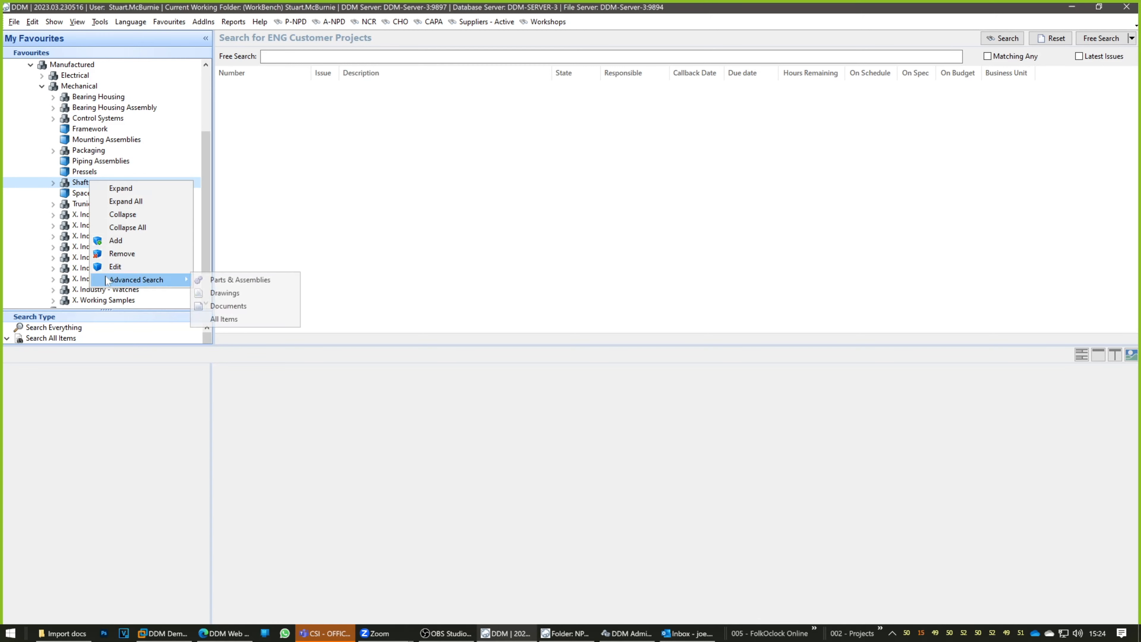
Search Parts & Assemblies in the Shafts category, then enlarge the results grid and split the layout
click(215, 279)
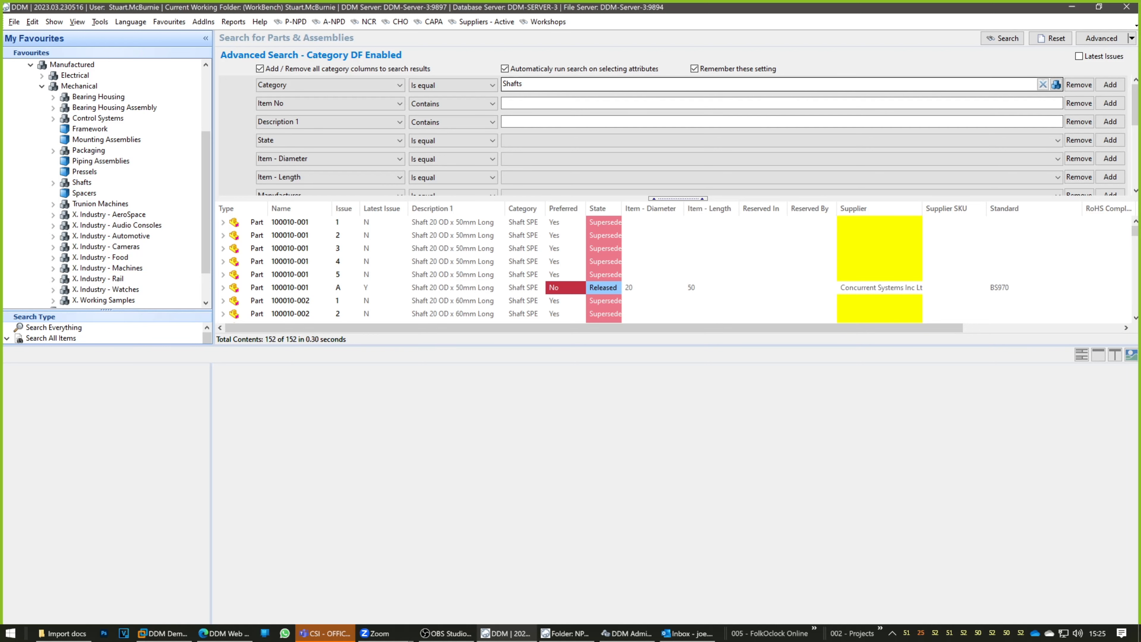
drag(523, 84, 501, 84)
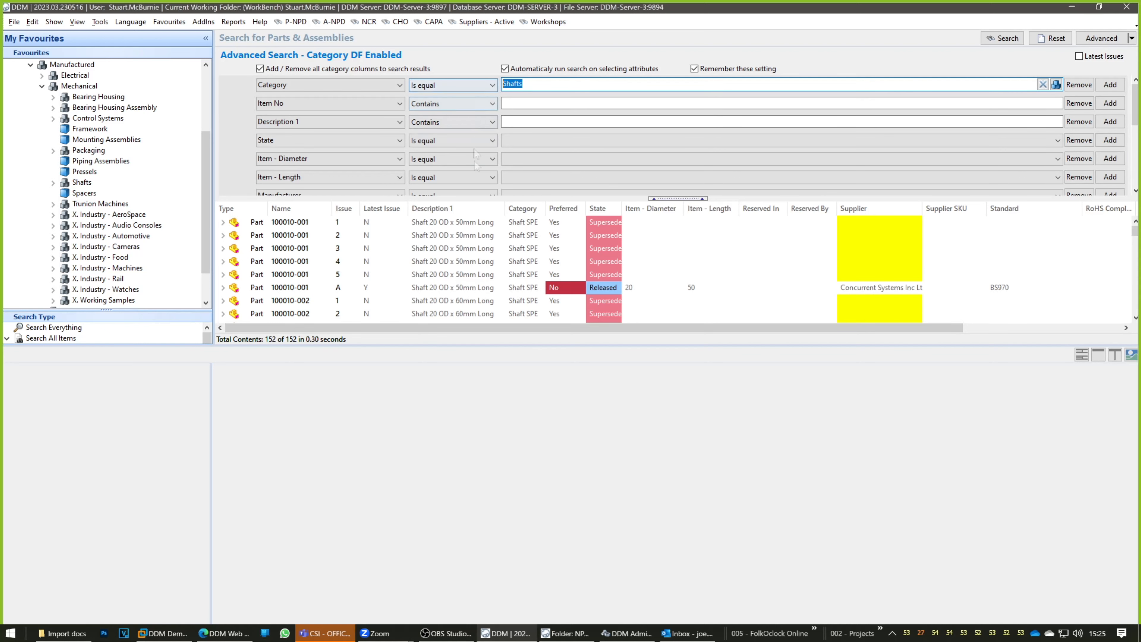
drag(510, 344, 511, 418)
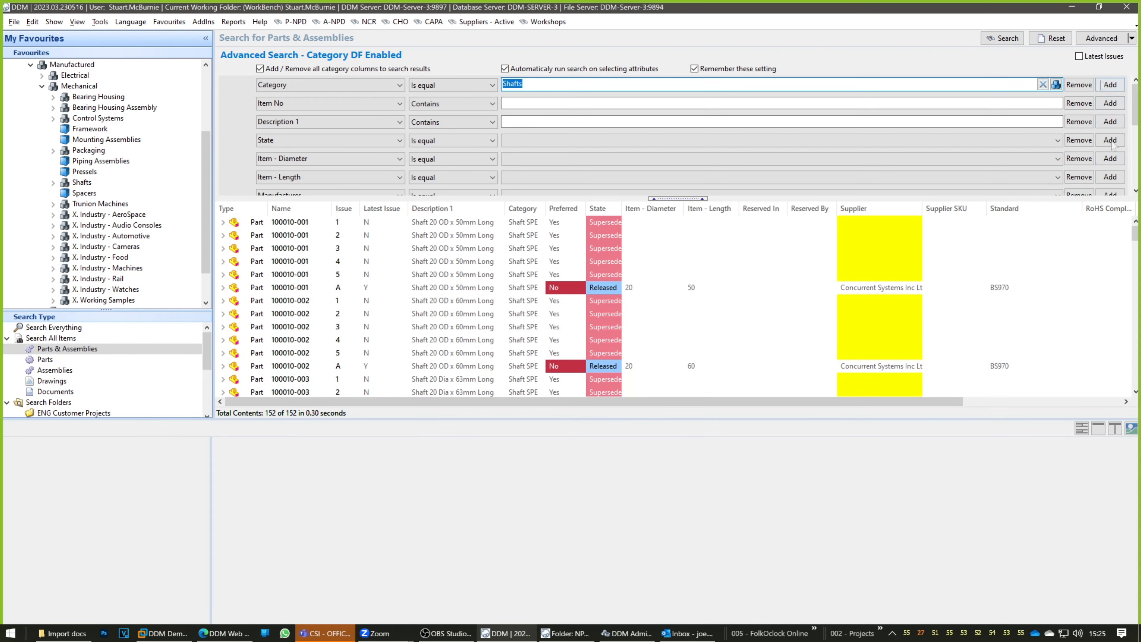
click(1115, 429)
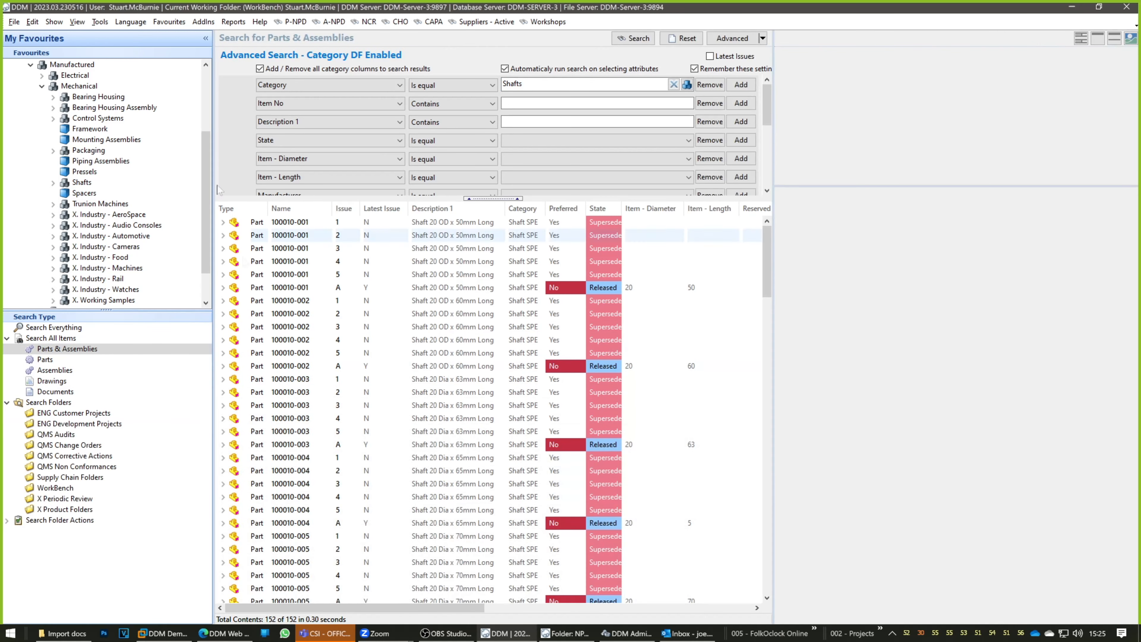
click(206, 38)
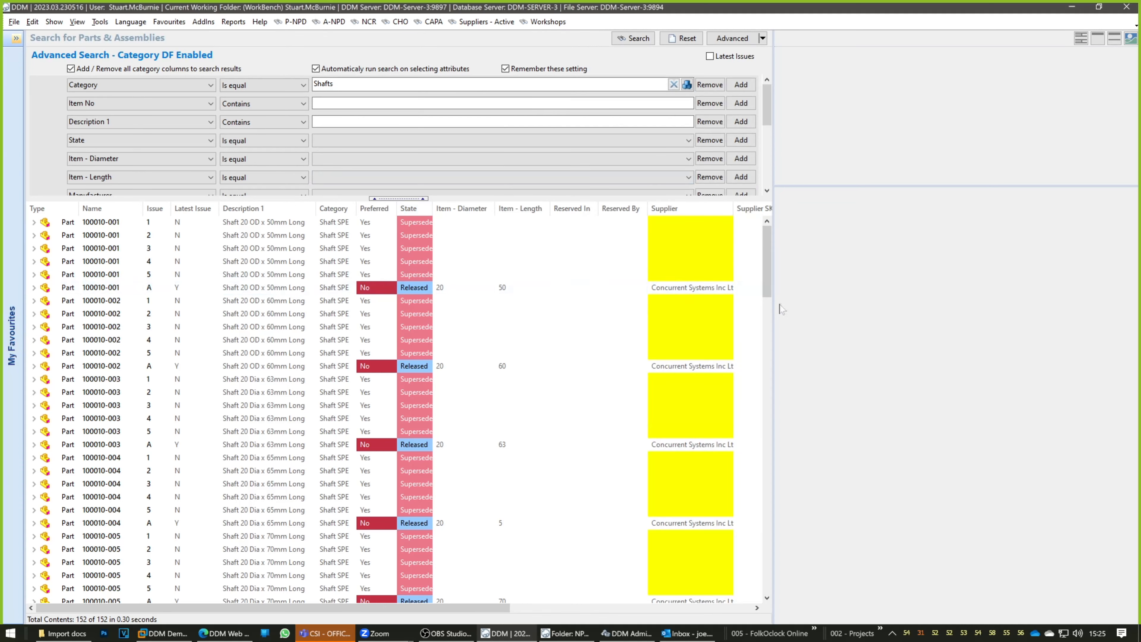
Widen the search area, reveal all criterion rows, and size all result columns to fit
drag(771, 313, 1008, 313)
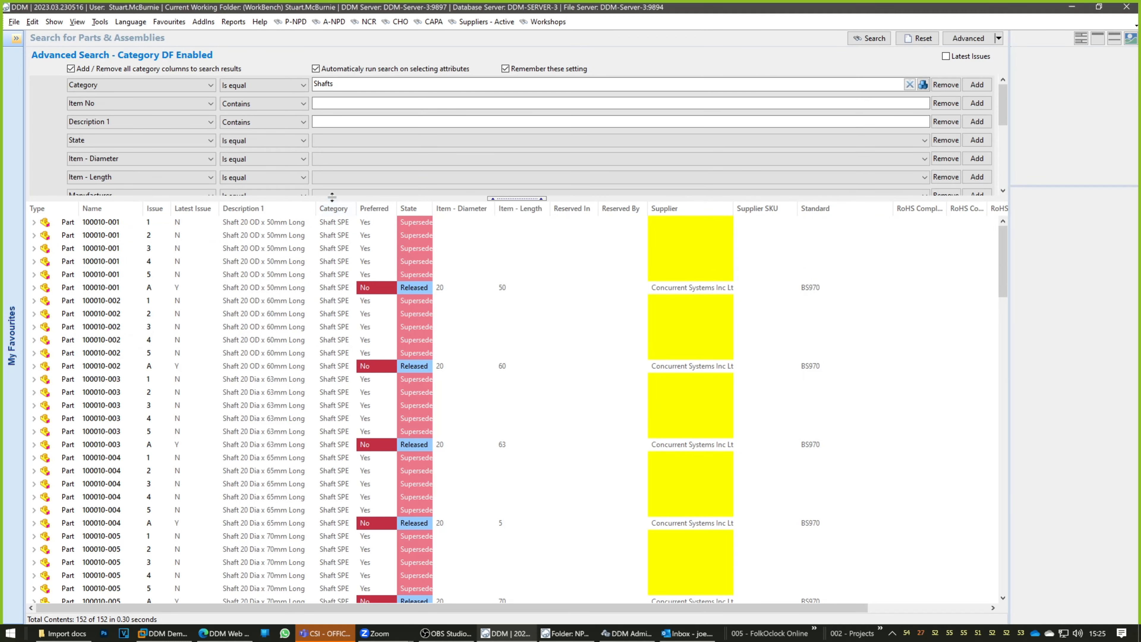
mouse_move(352, 386)
mouse_down()
mouse_move(359, 416)
mouse_move(361, 382)
mouse_up()
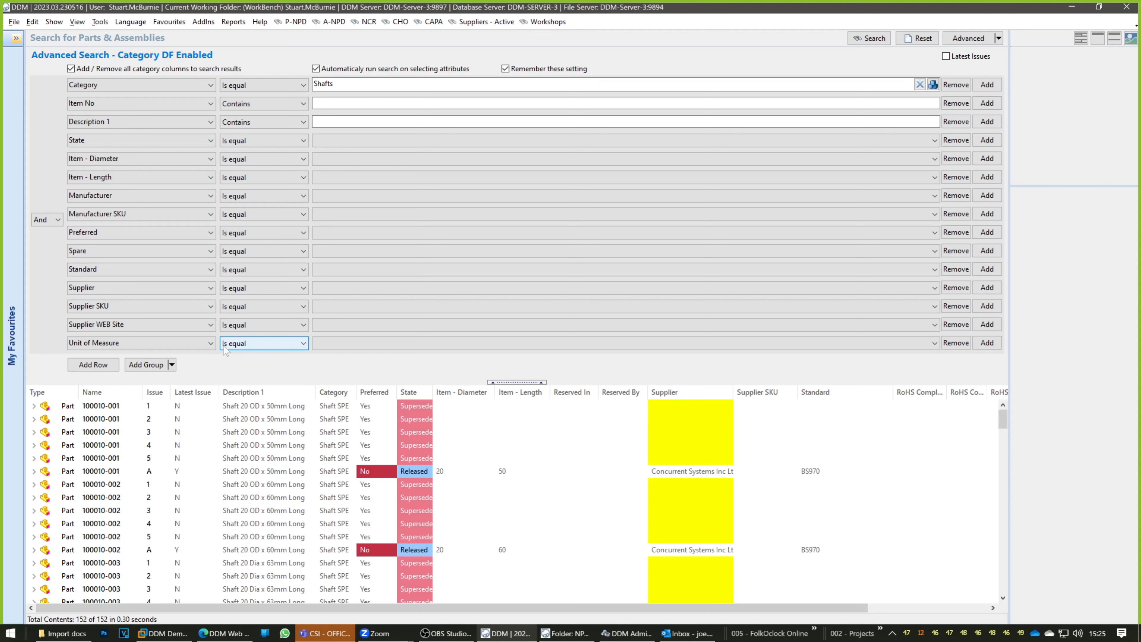
right_click(452, 394)
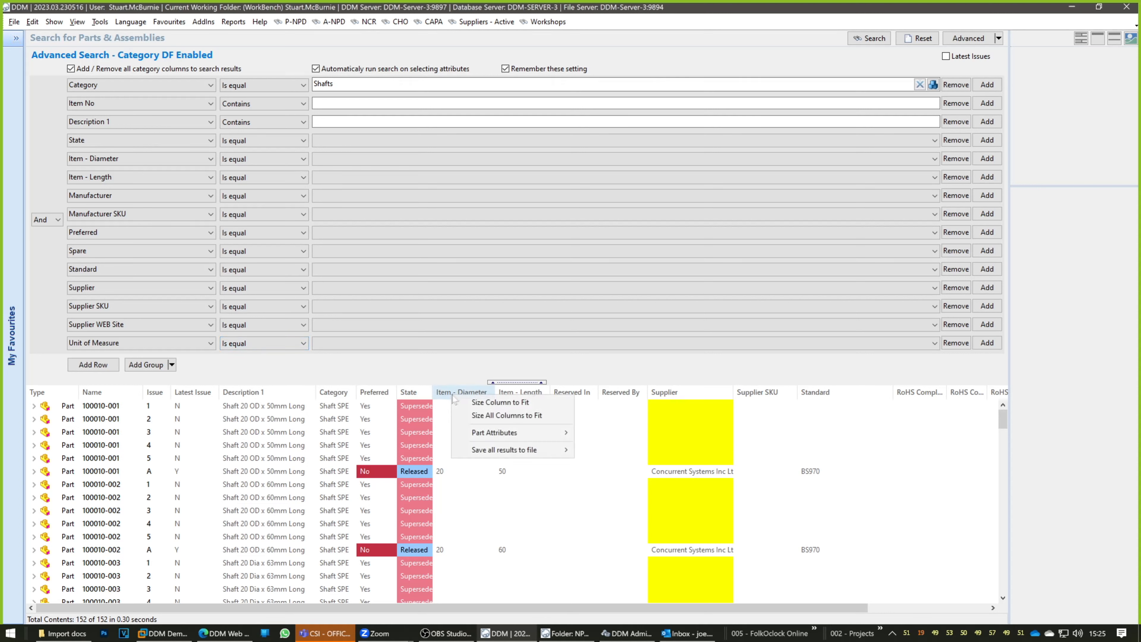
click(470, 415)
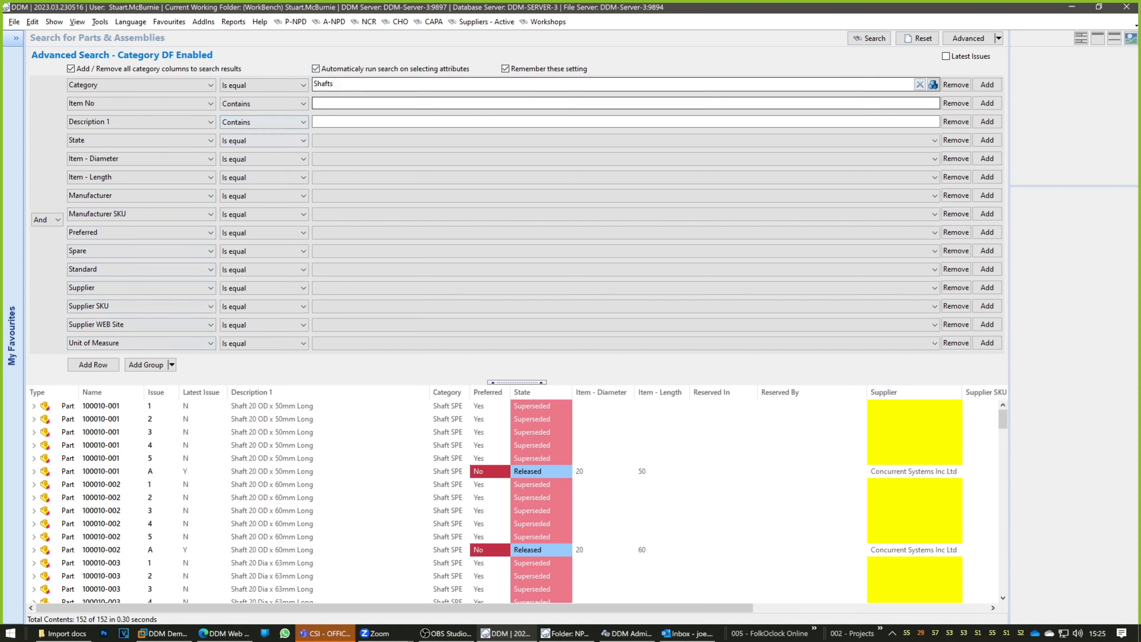
Sort the 152 shaft results by Item - Diameter, putting the 70 mm shafts first
click(314, 84)
drag(590, 607, 488, 615)
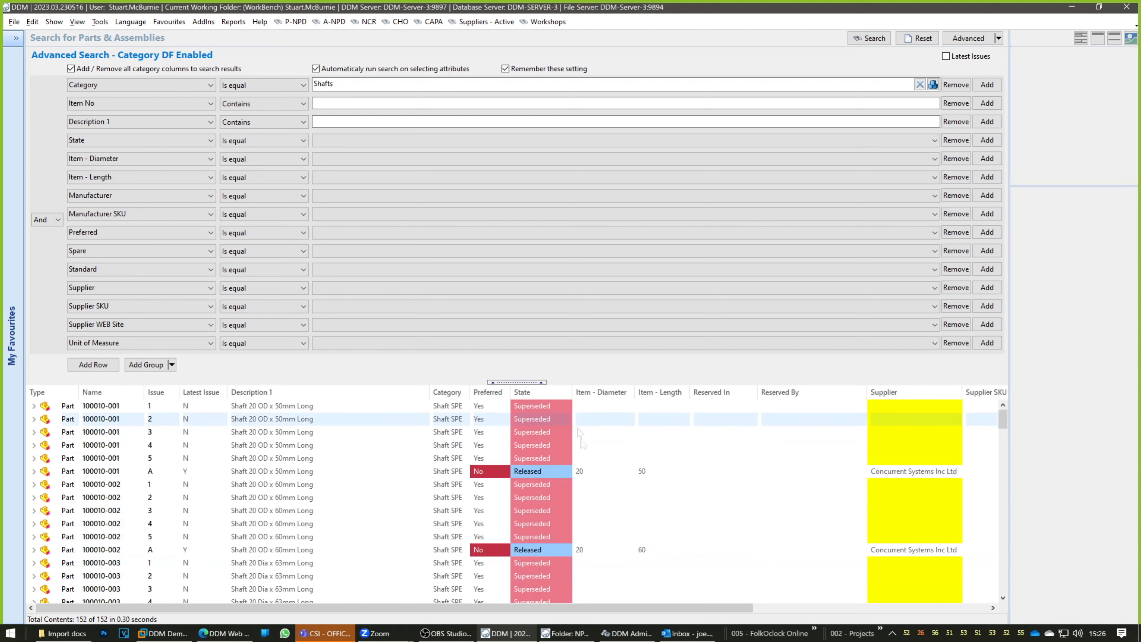
click(602, 392)
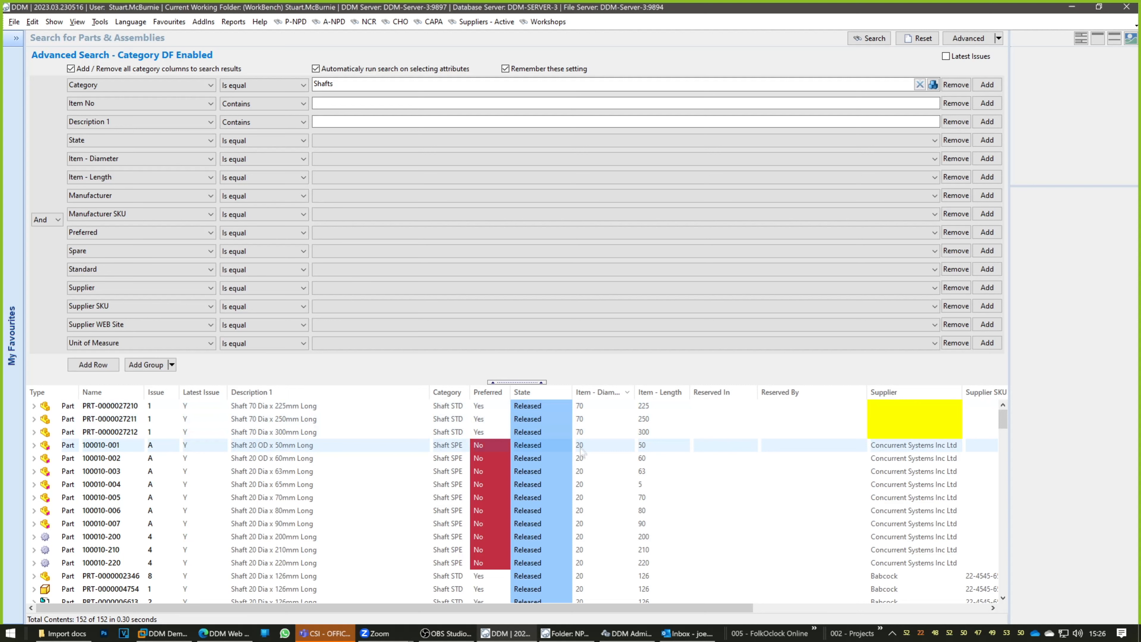
scroll(584, 485, down, 4)
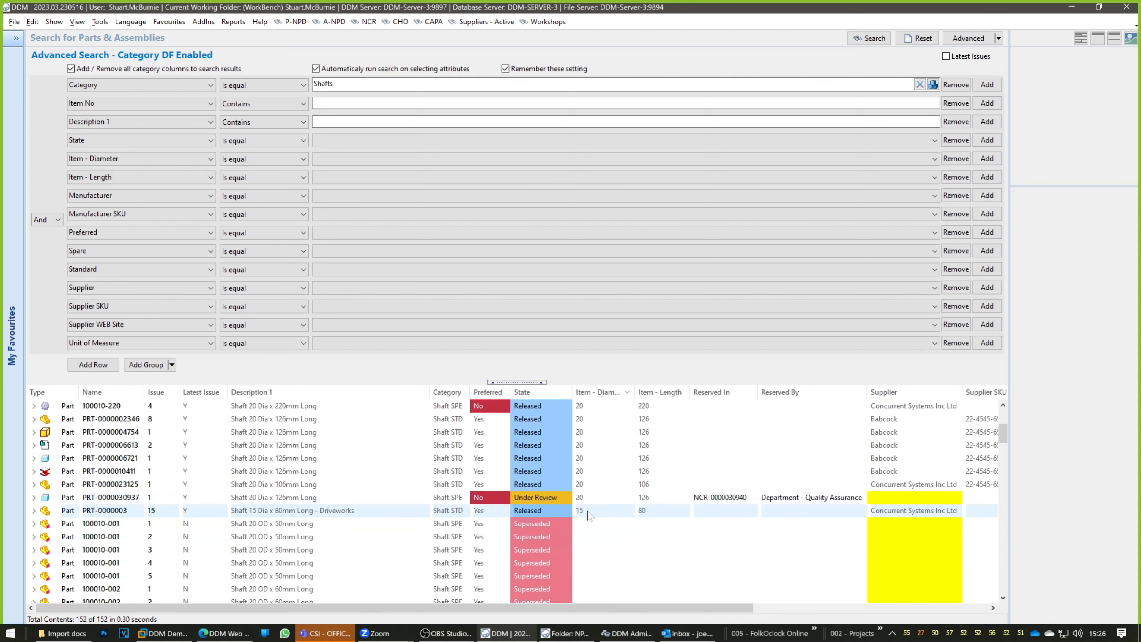
scroll(594, 515, up, 4)
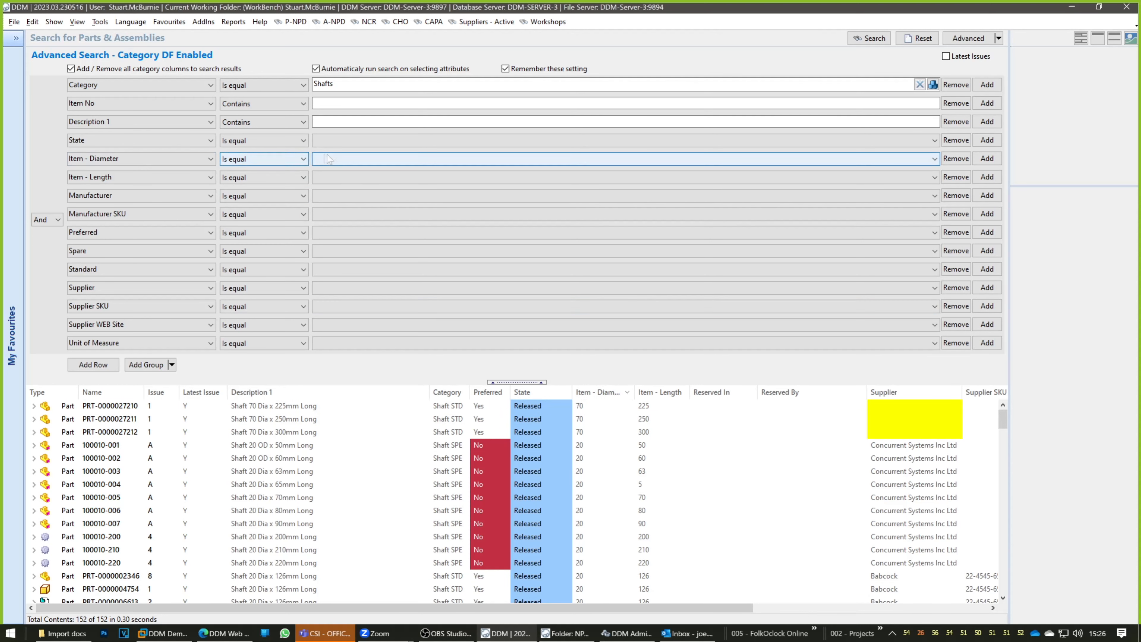
Filter Item - Diameter to 70, leaving the 225, 250 and 300 mm shafts, and expand My Favourites
click(337, 162)
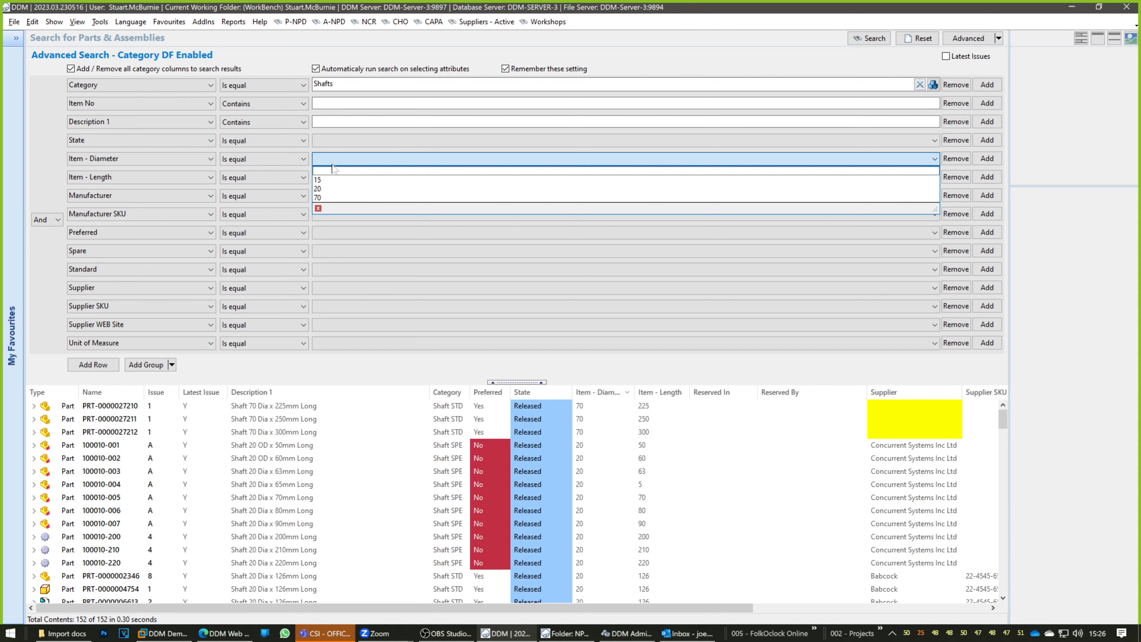
click(332, 198)
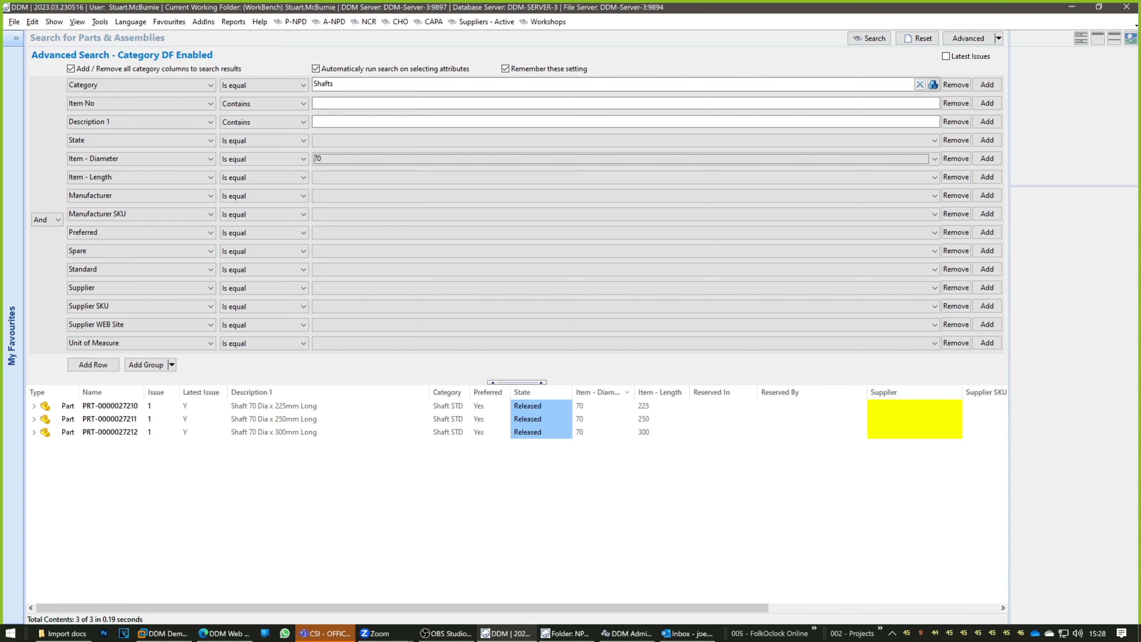
click(16, 38)
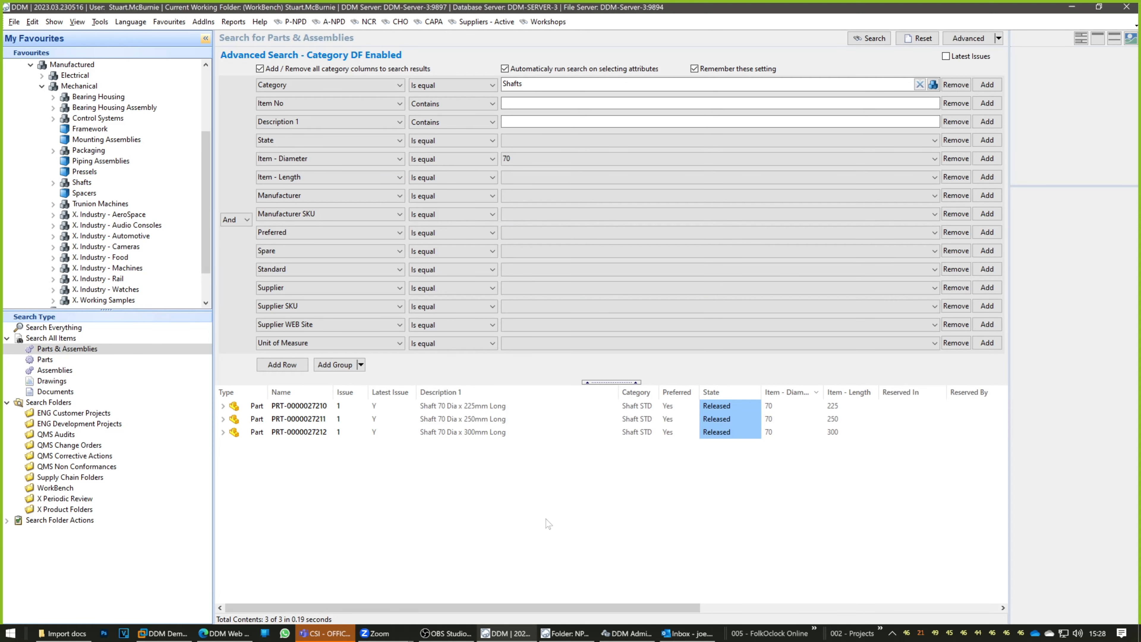
Clear the search criteria and set the first attribute to Category
click(923, 37)
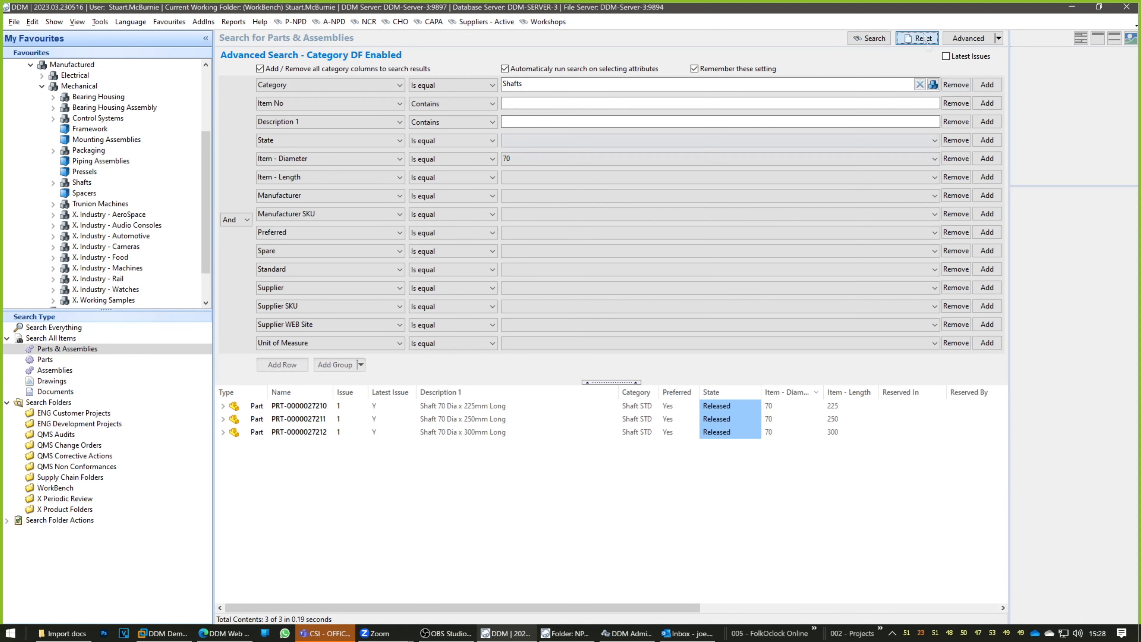
click(389, 86)
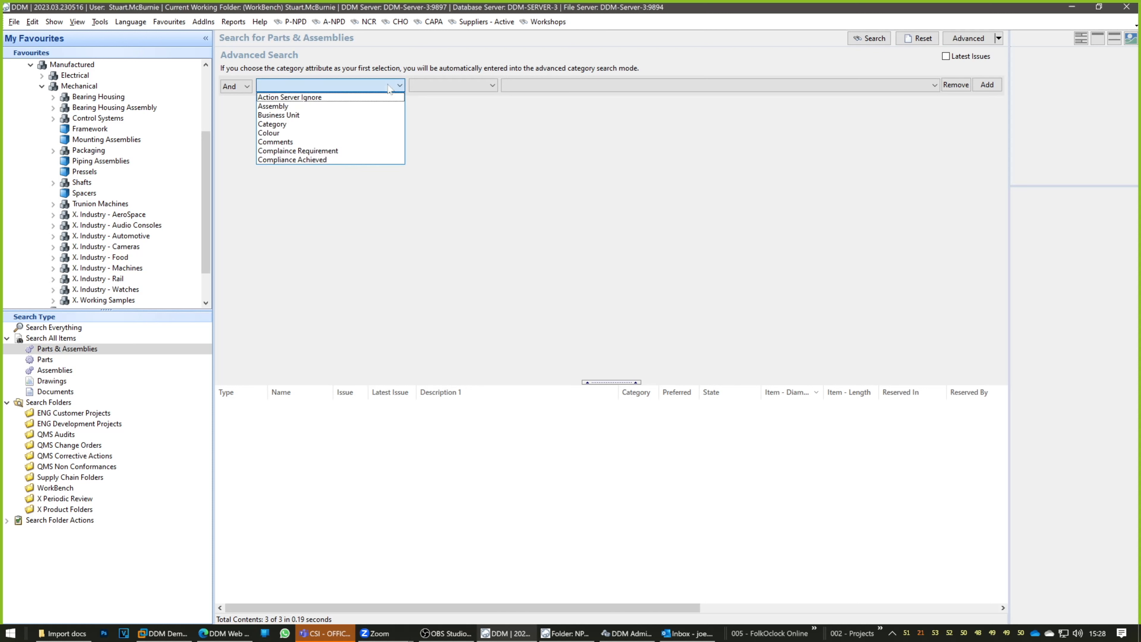
click(294, 124)
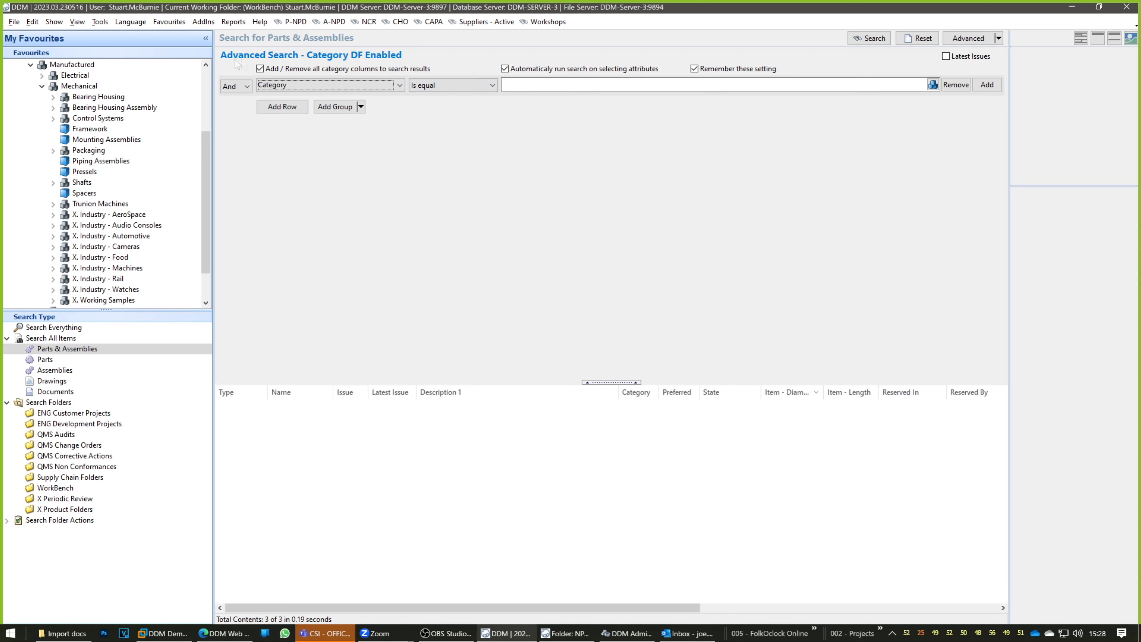
click(916, 38)
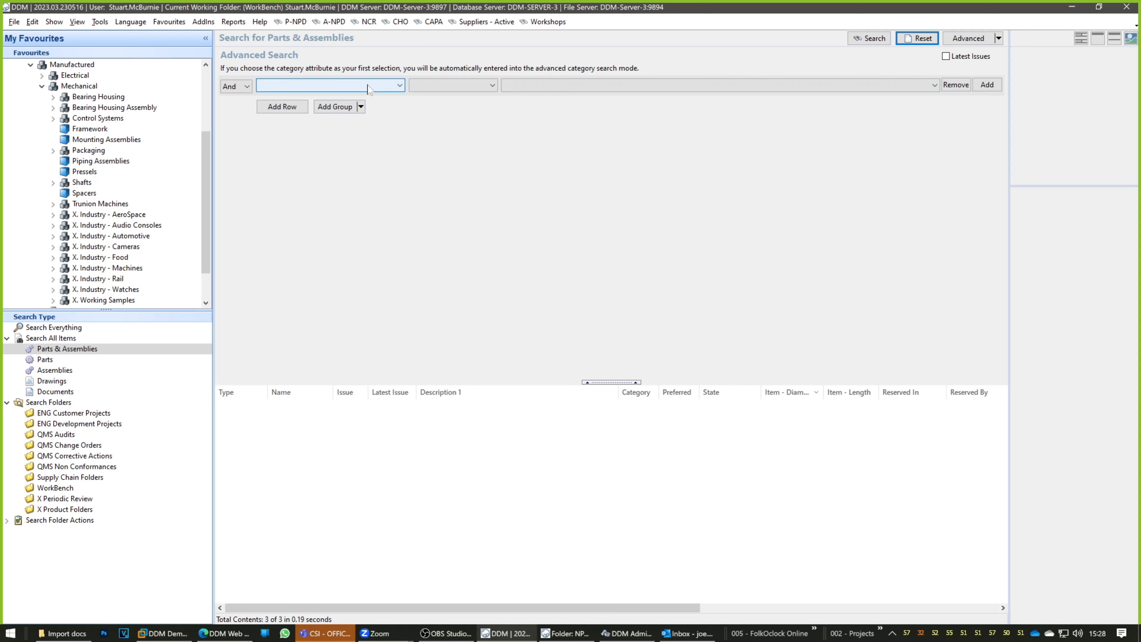
click(339, 85)
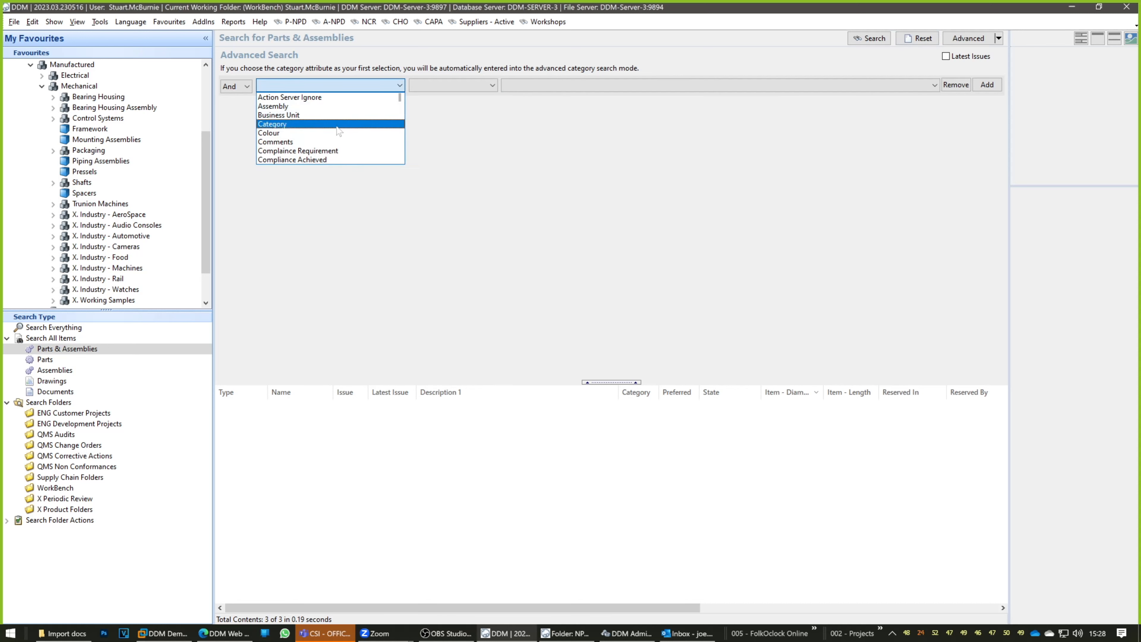
click(340, 116)
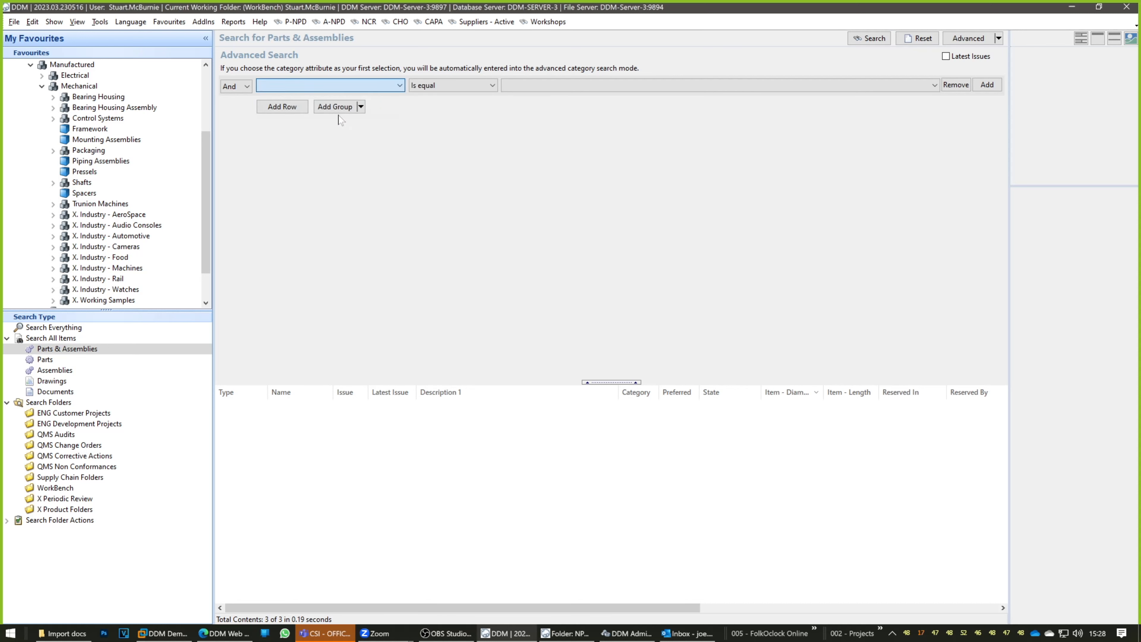
click(528, 89)
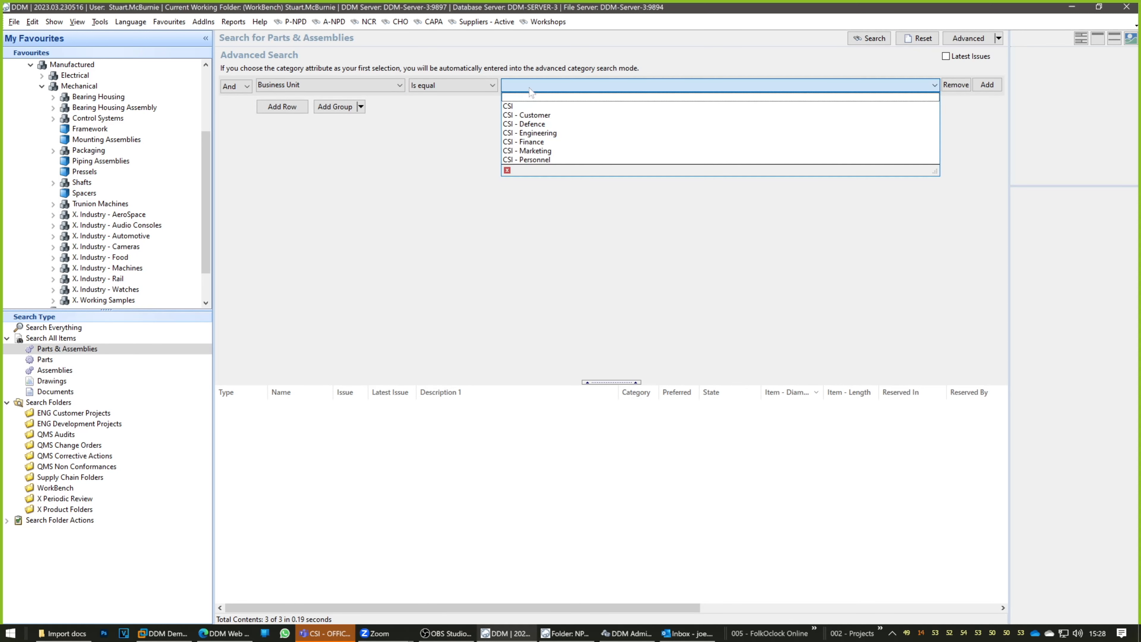
click(540, 124)
key(Return)
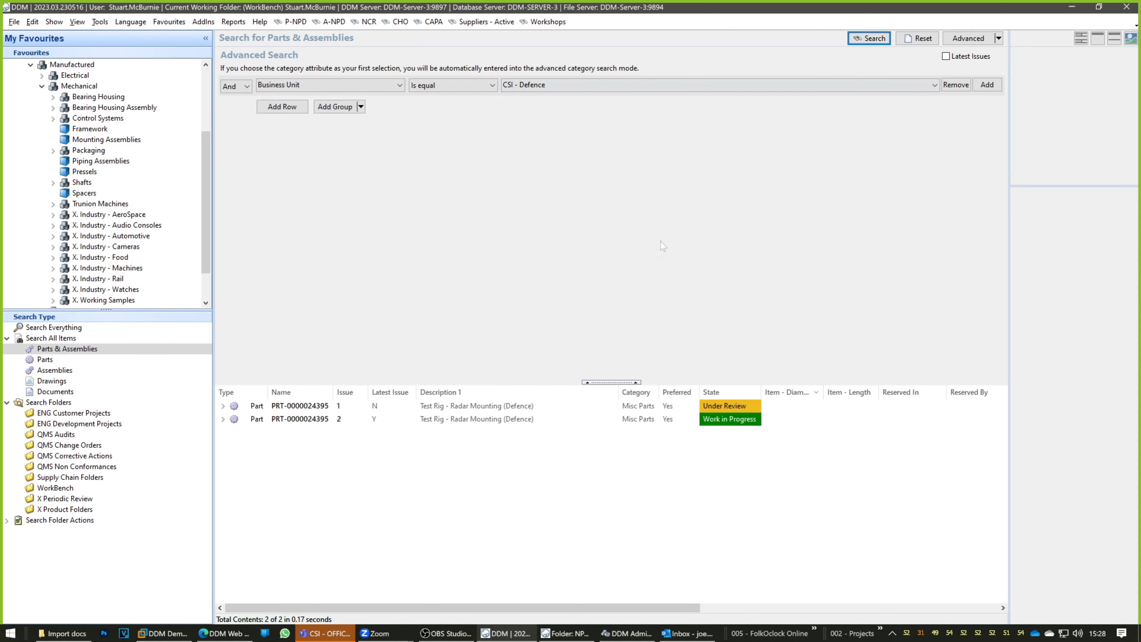
click(502, 406)
click(505, 424)
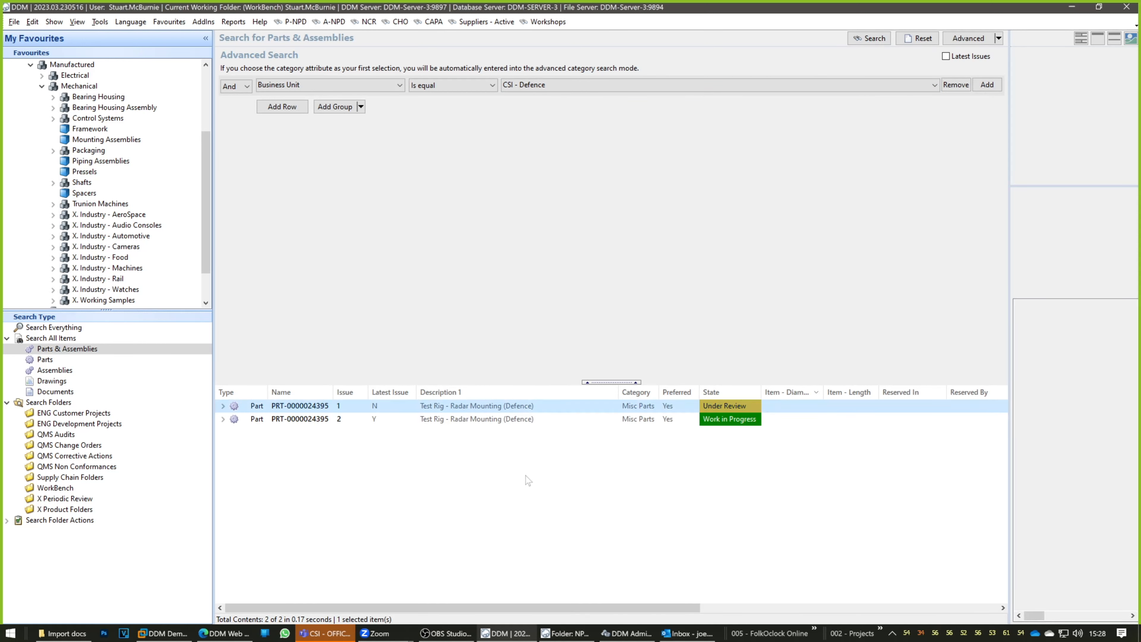
Change the search attribute to Category and bring the development task list forward
click(375, 87)
click(300, 120)
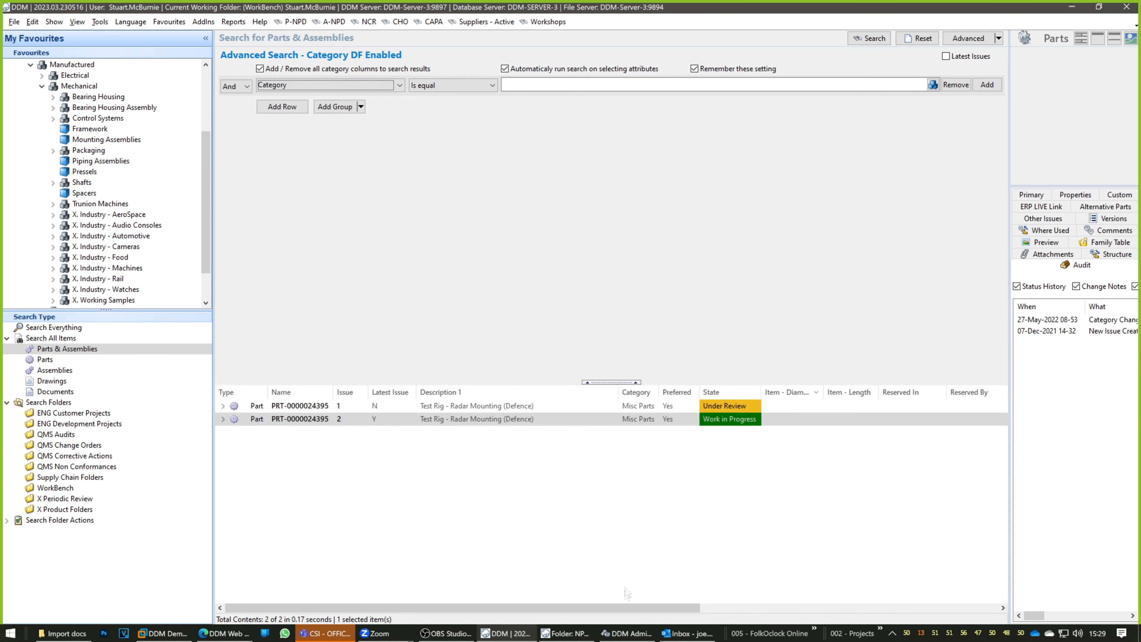
click(565, 633)
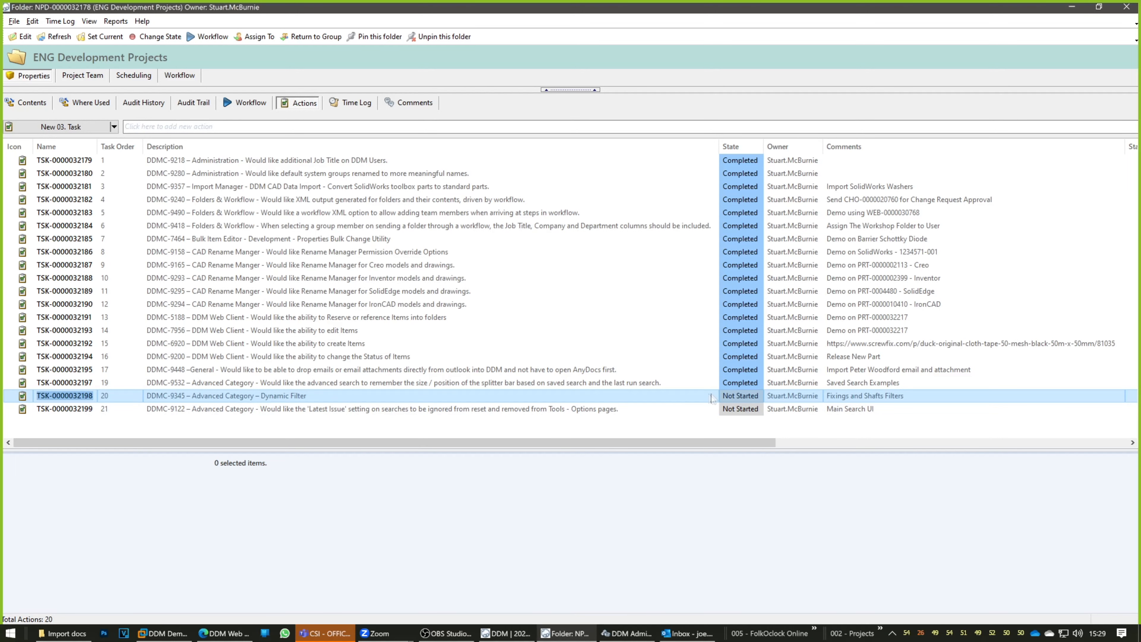
Set task 20, Advanced Category – Dynamic Filter, to Completed
click(743, 397)
click(758, 396)
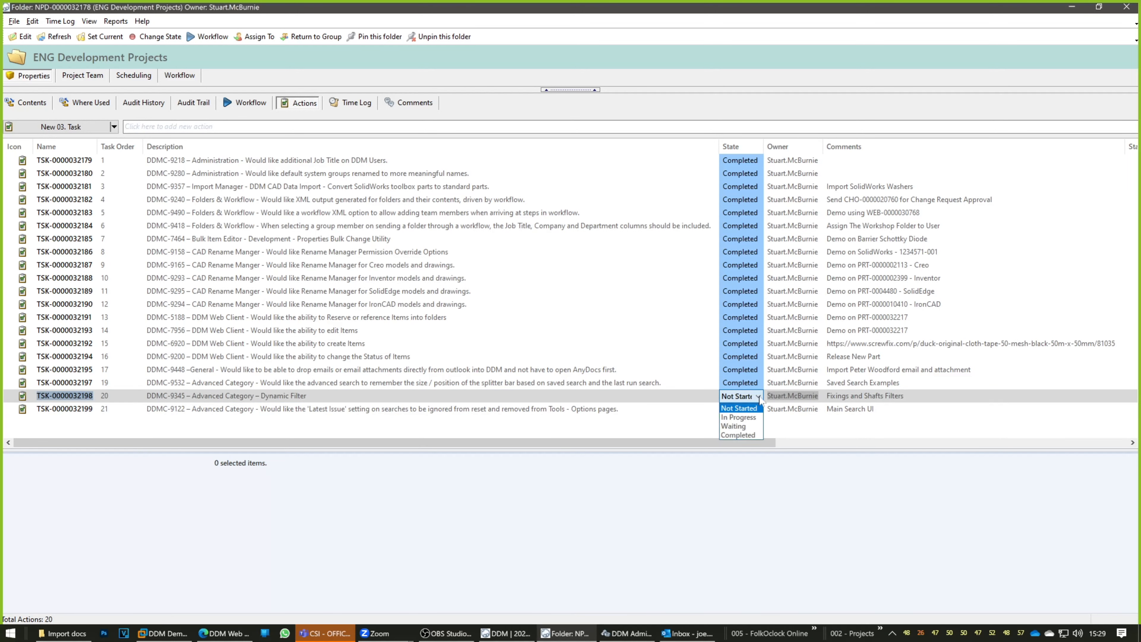
click(754, 433)
click(708, 397)
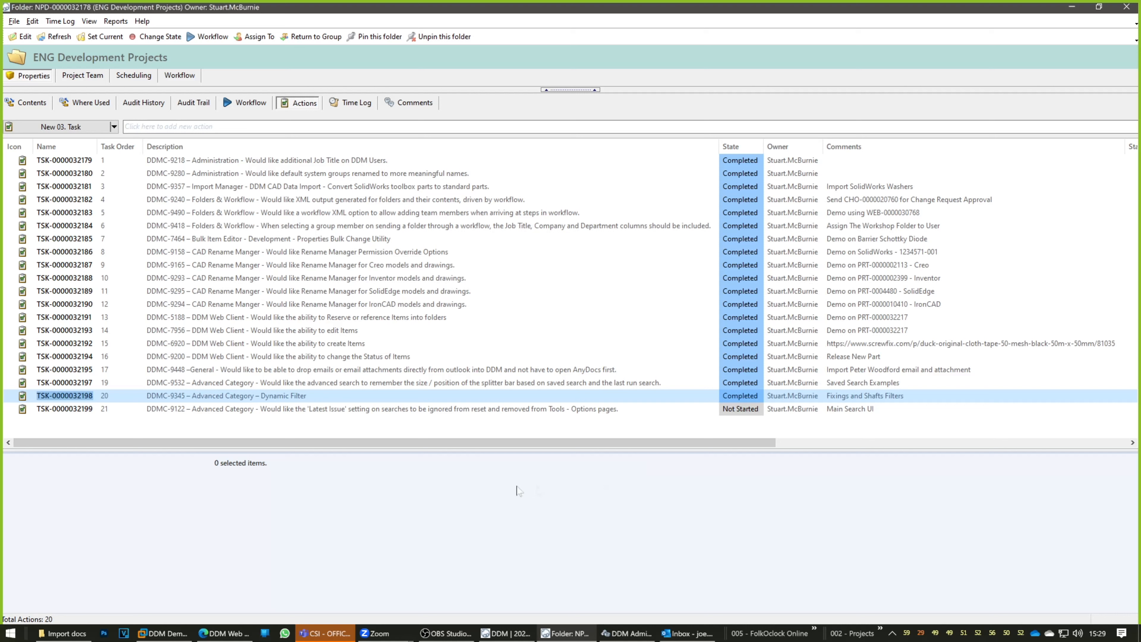
Select task 21, return to the parts search, and place the details panel below the results
click(236, 412)
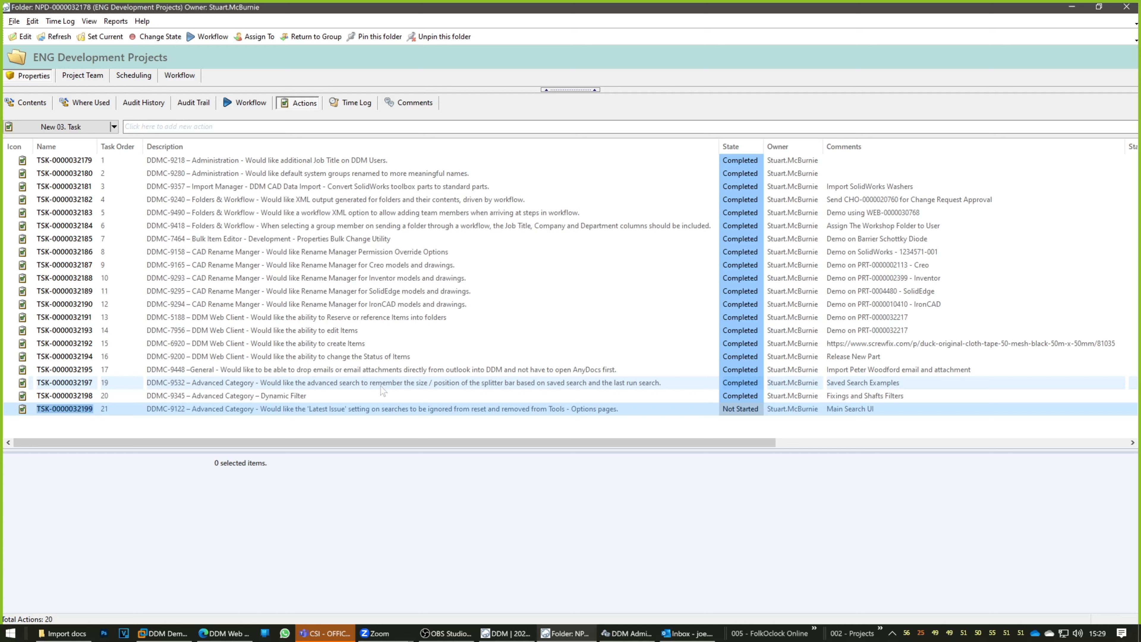
click(506, 633)
click(1113, 39)
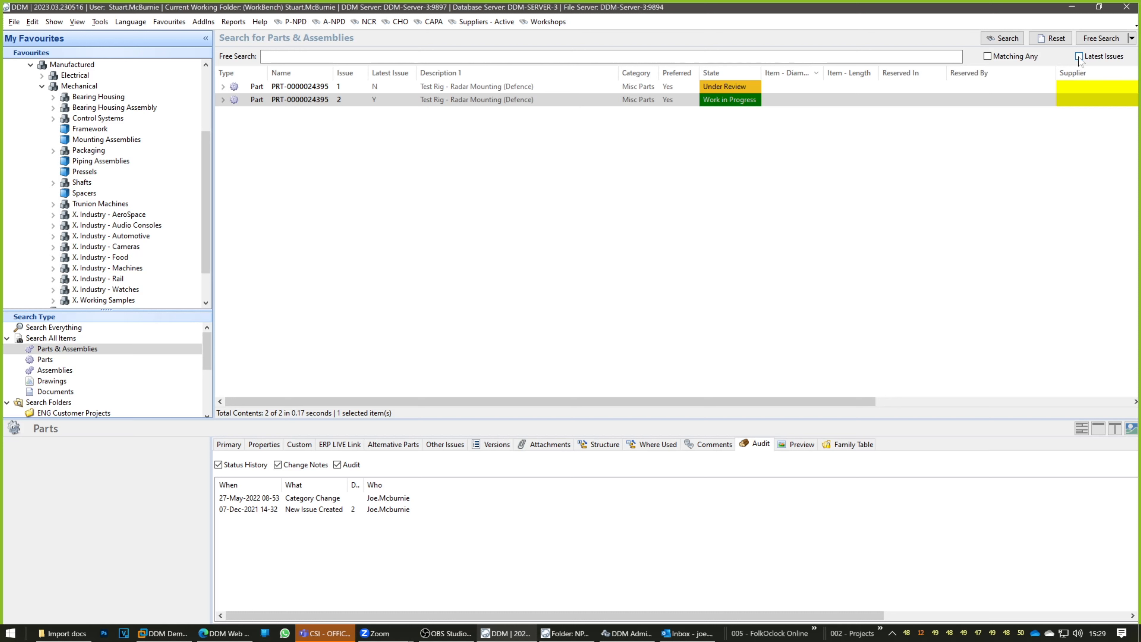
List Bearing Housing STD from Favourites and limit it to latest issues, leaving 13 Released items
click(1085, 101)
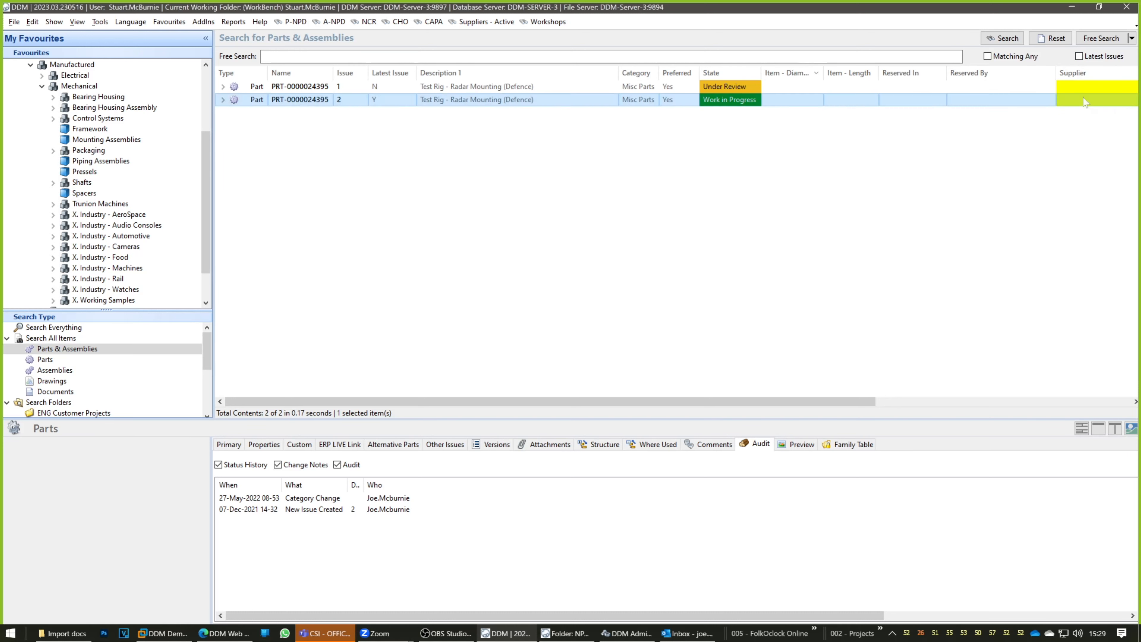
double_click(99, 97)
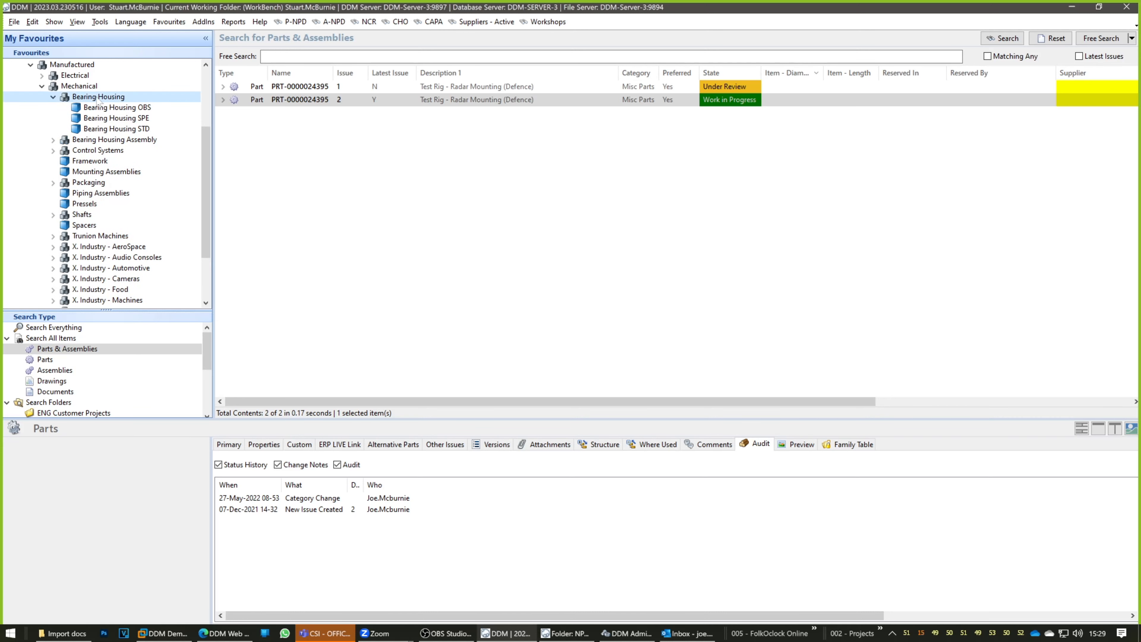
click(135, 129)
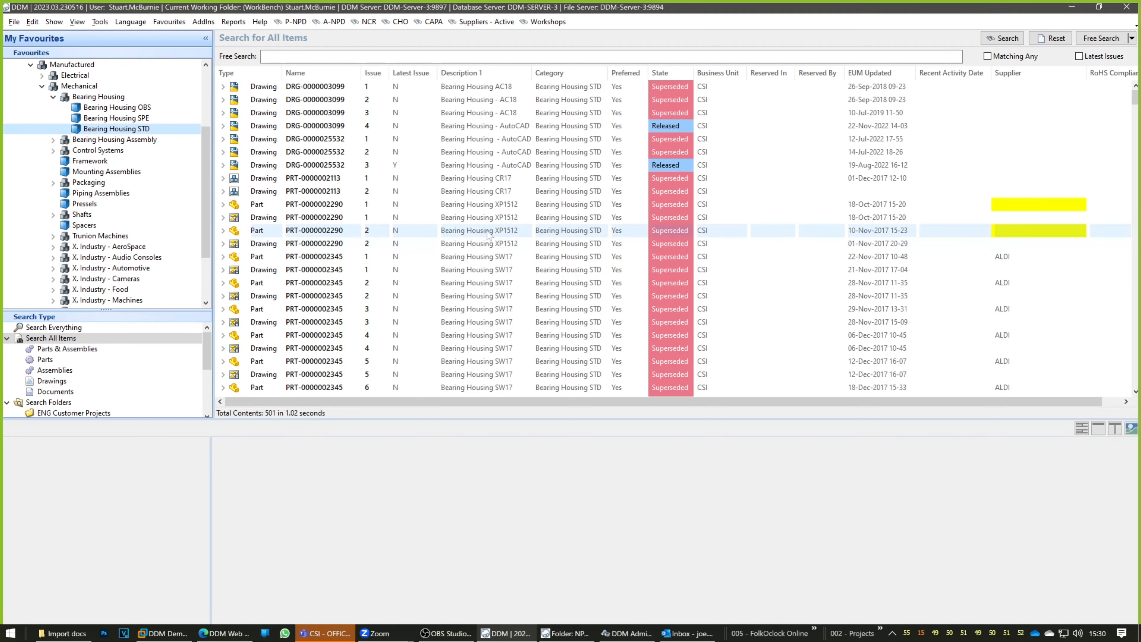
scroll(494, 243, down, 13)
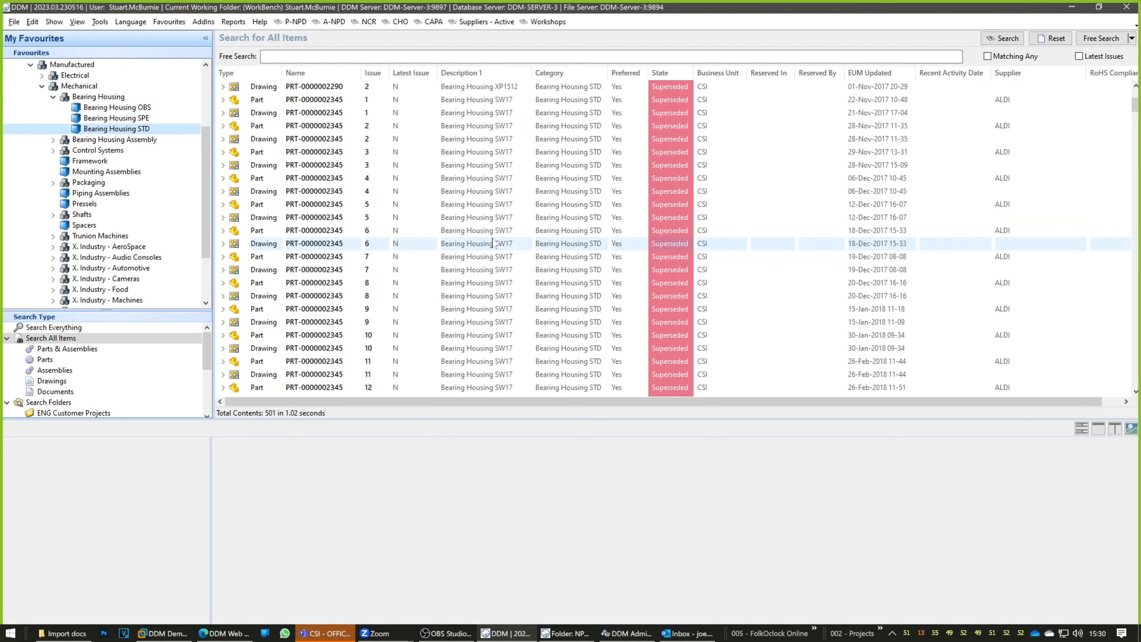
scroll(493, 243, down, 20)
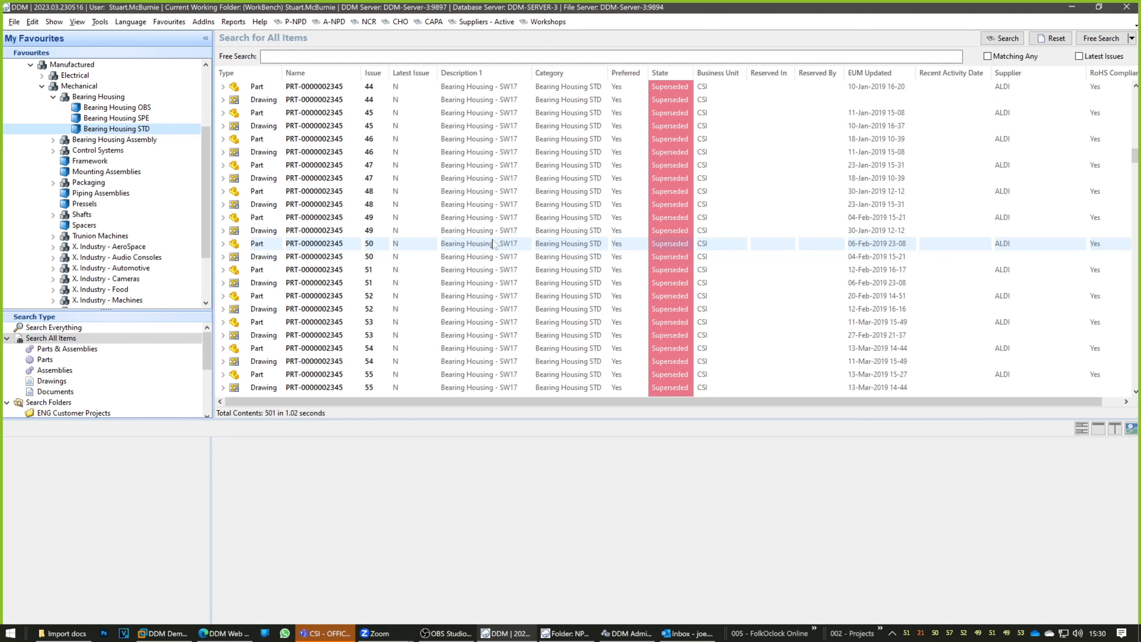
click(1080, 60)
click(1002, 38)
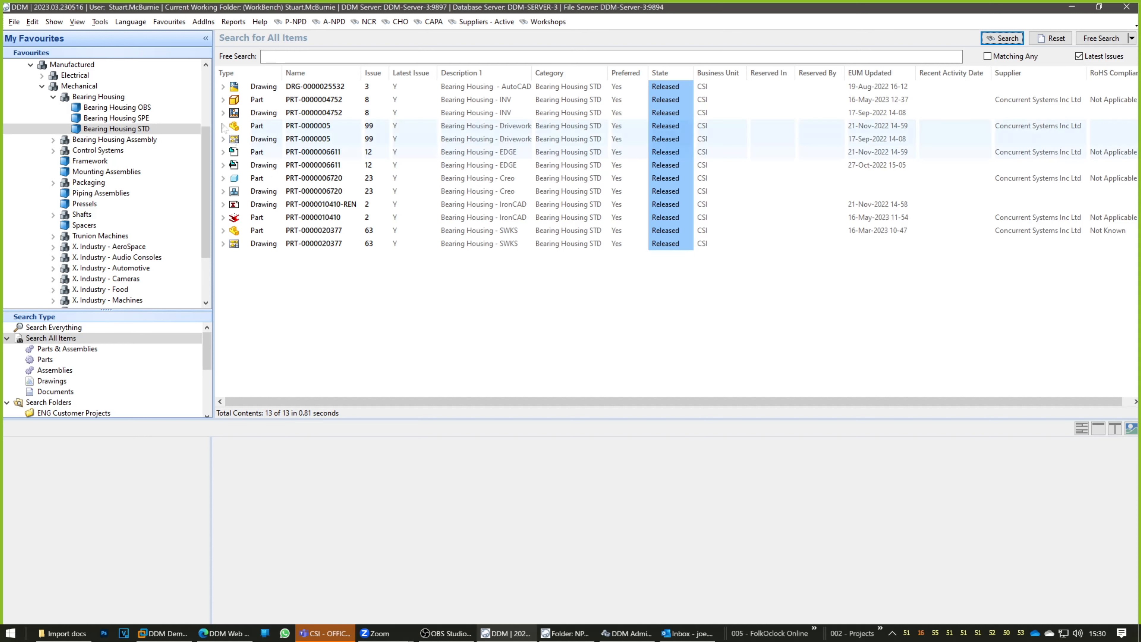
click(97, 22)
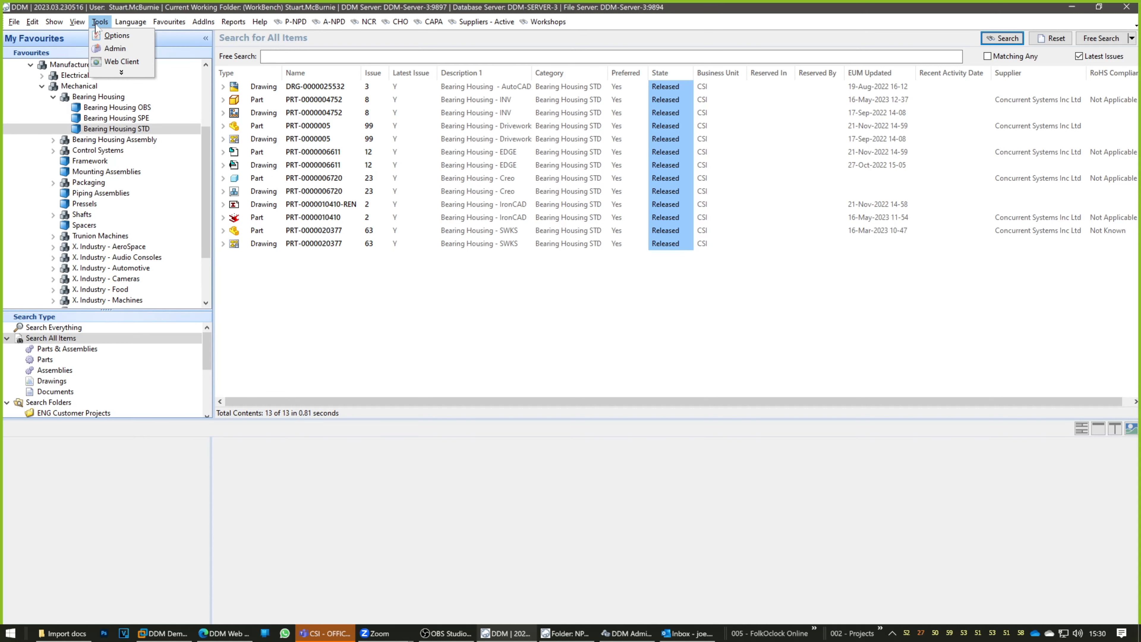
click(114, 35)
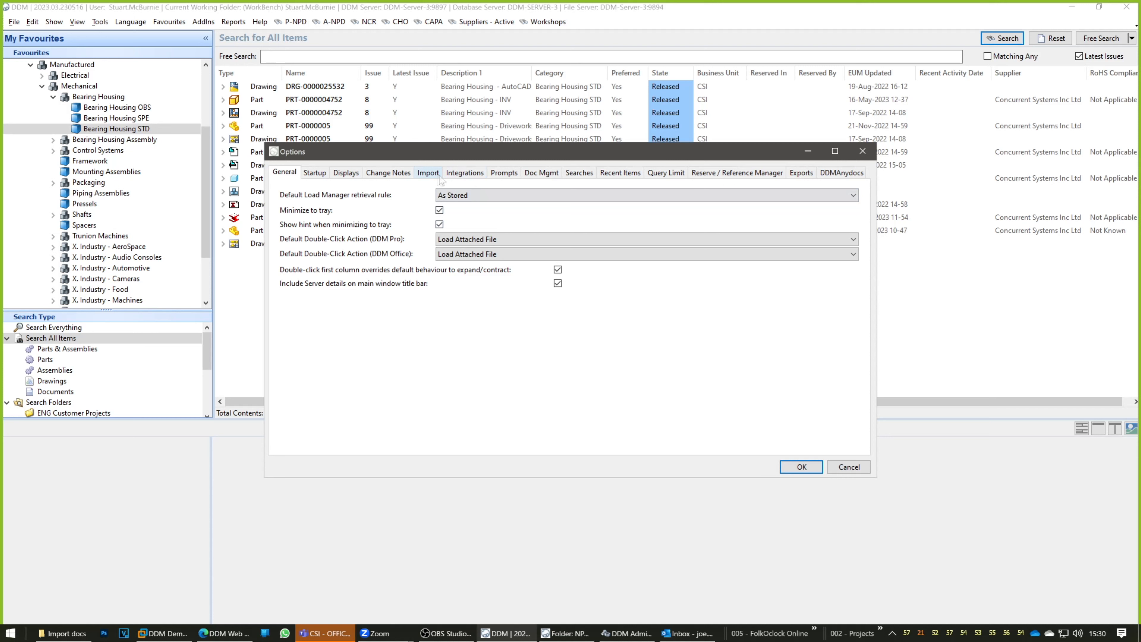
click(510, 176)
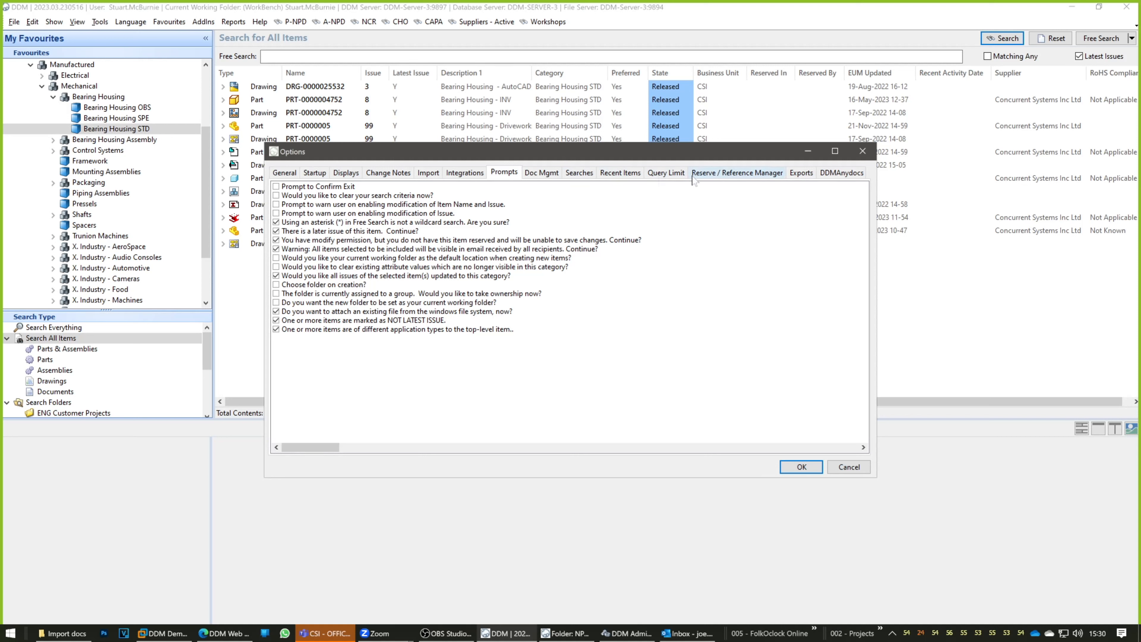
click(580, 174)
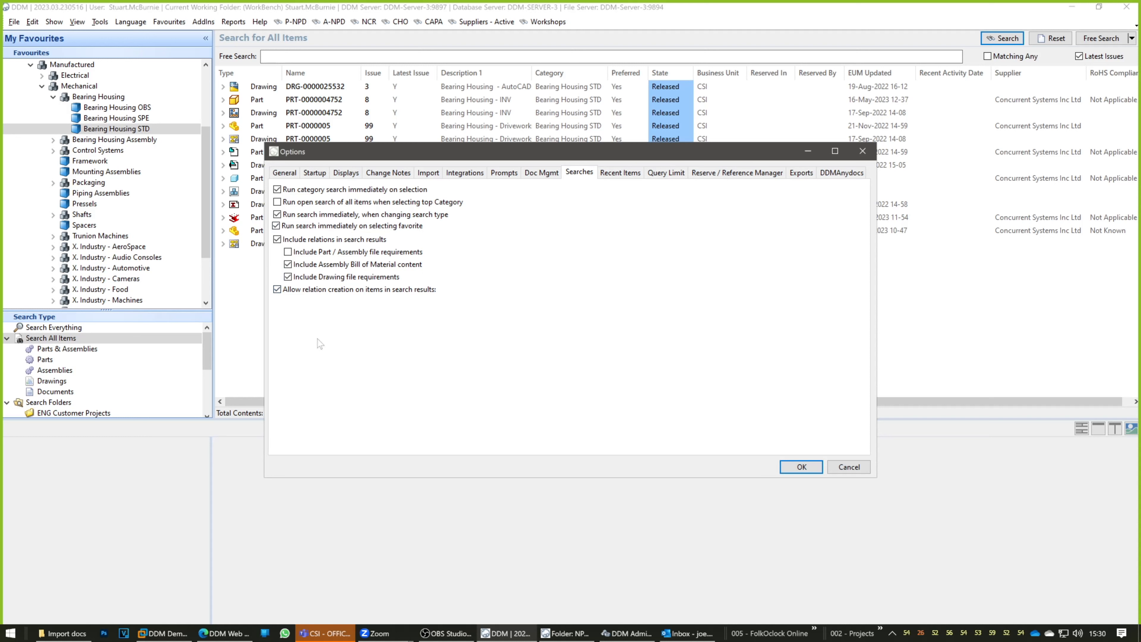
click(863, 152)
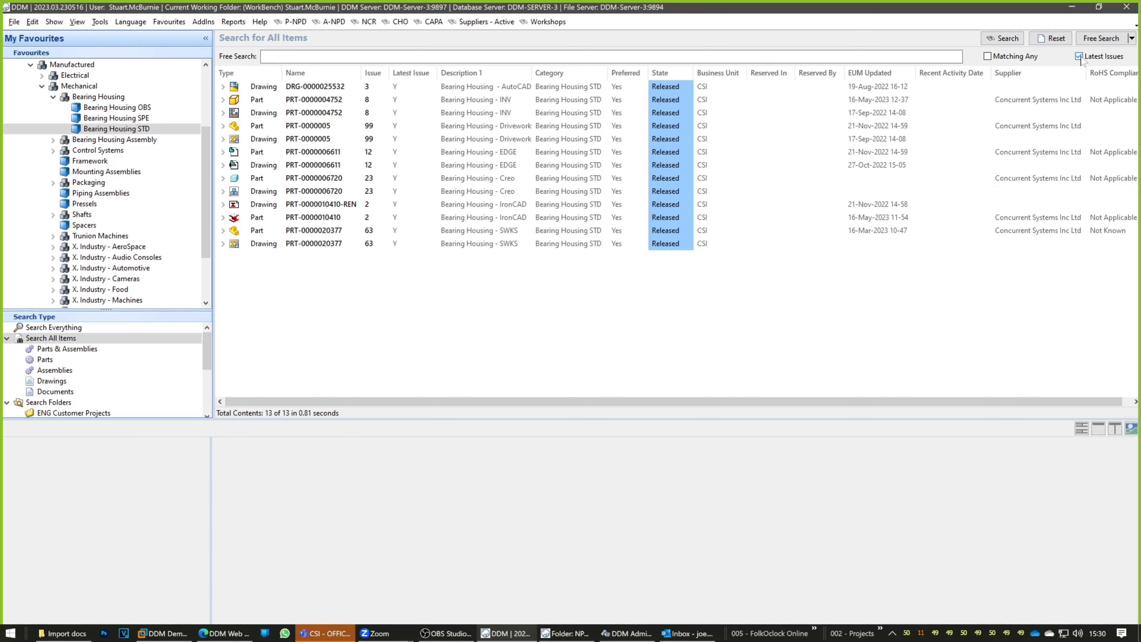
Toggle the latest-issues filter off and back on, then size the result columns to fit
click(1078, 56)
click(1079, 56)
right_click(894, 74)
click(921, 94)
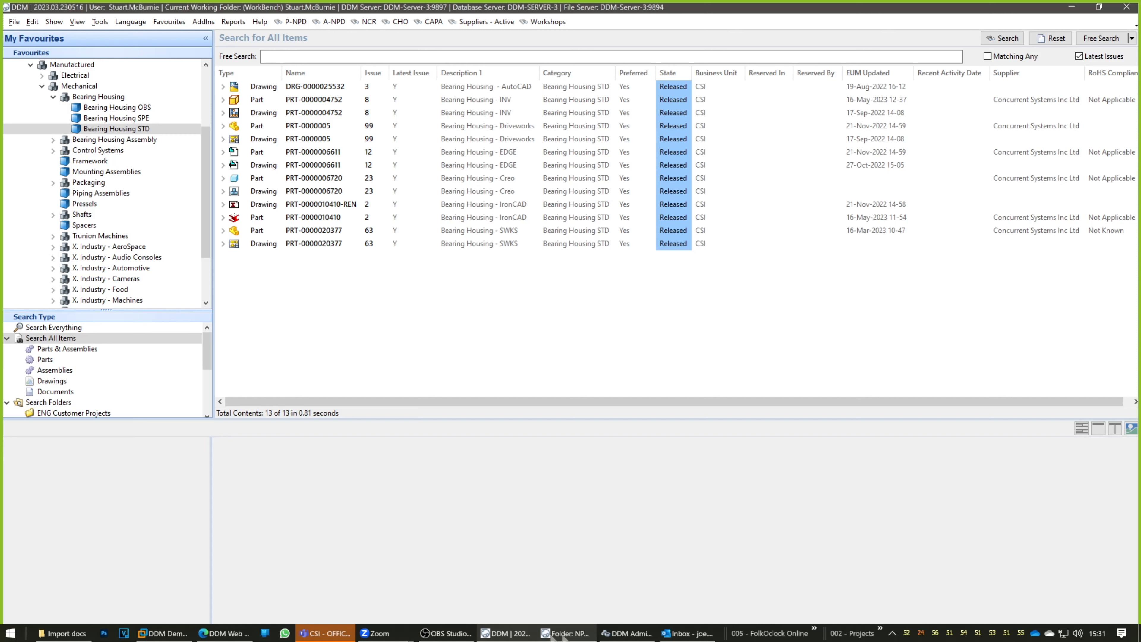
click(578, 634)
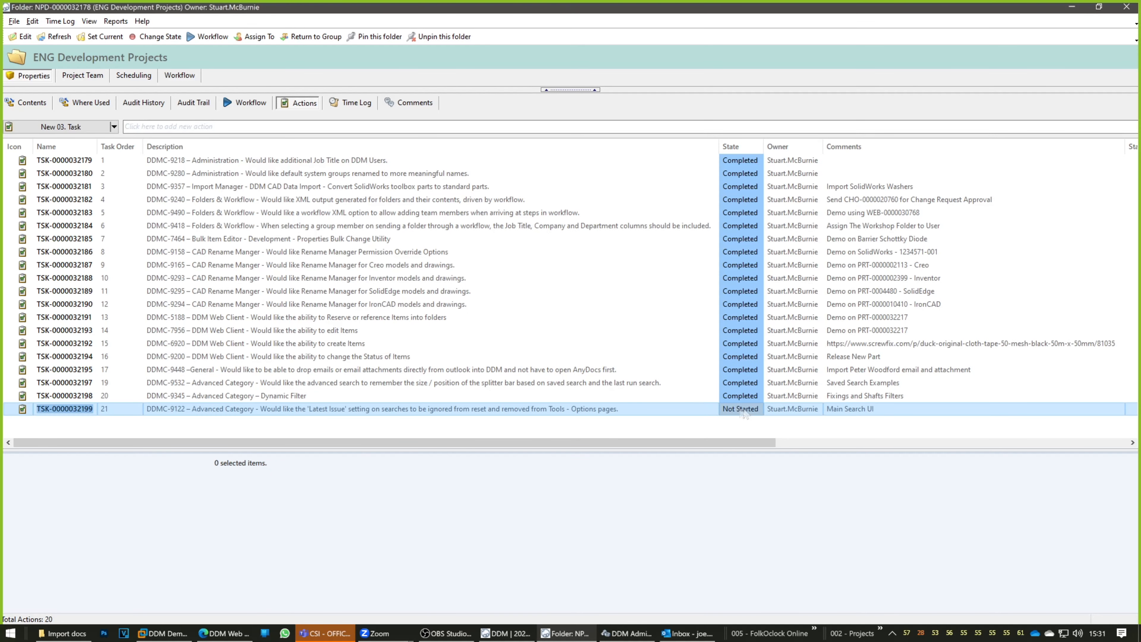
click(756, 412)
click(759, 411)
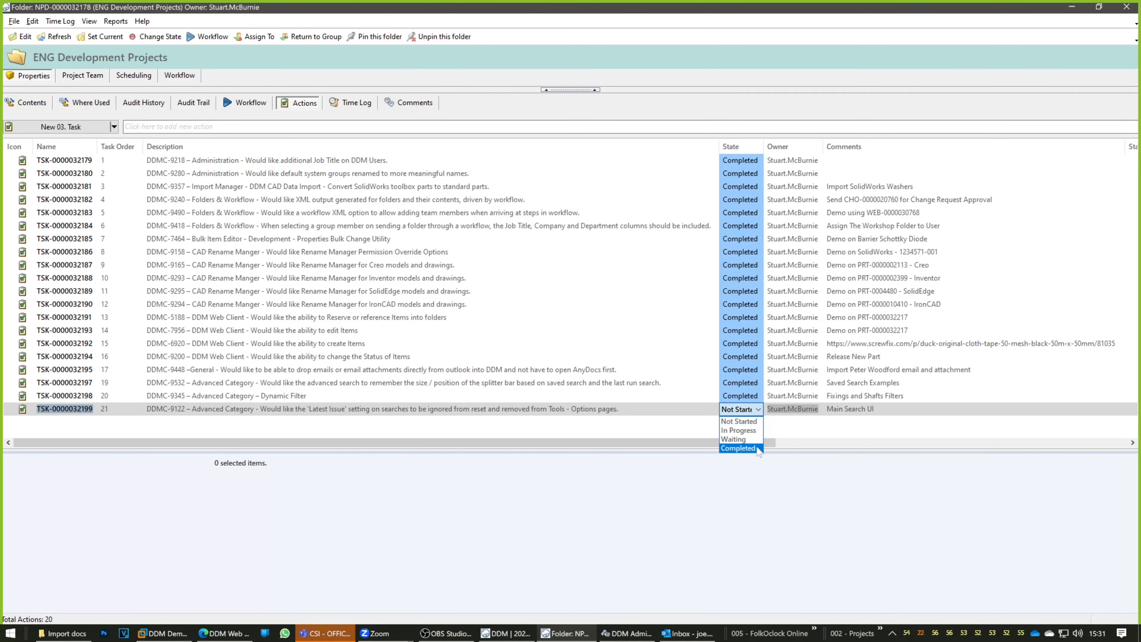
click(741, 436)
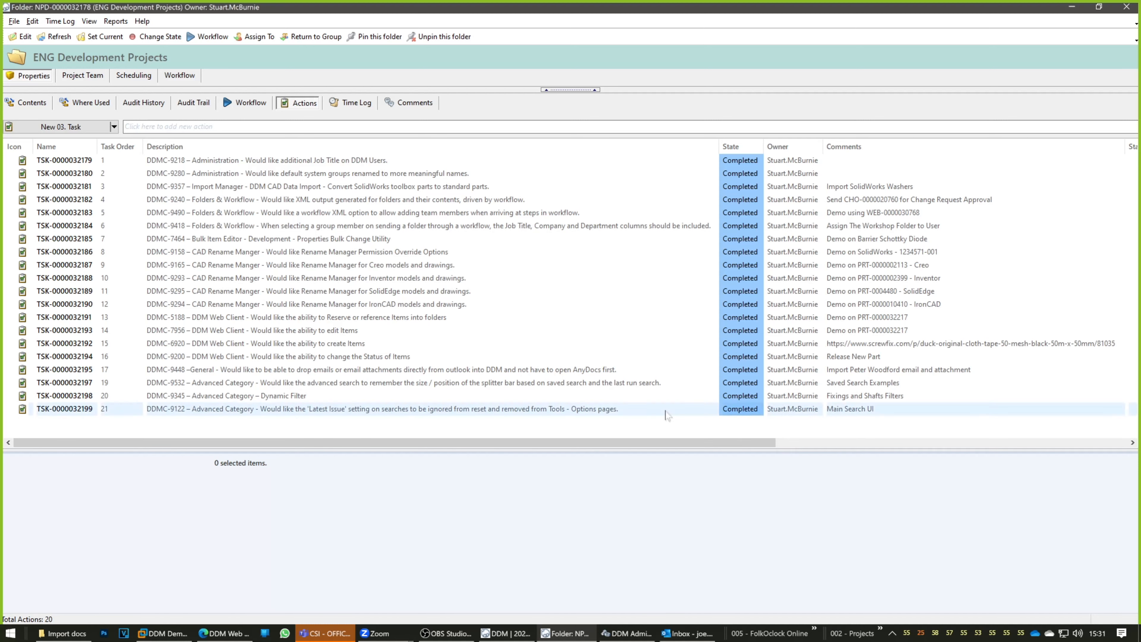
key(ctrl+a)
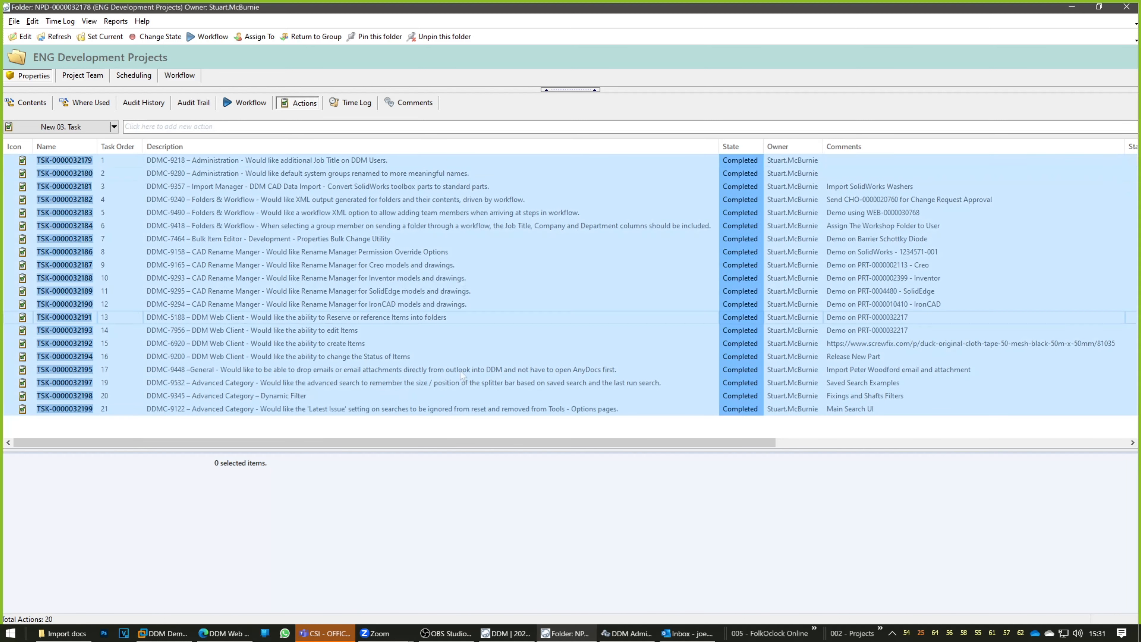